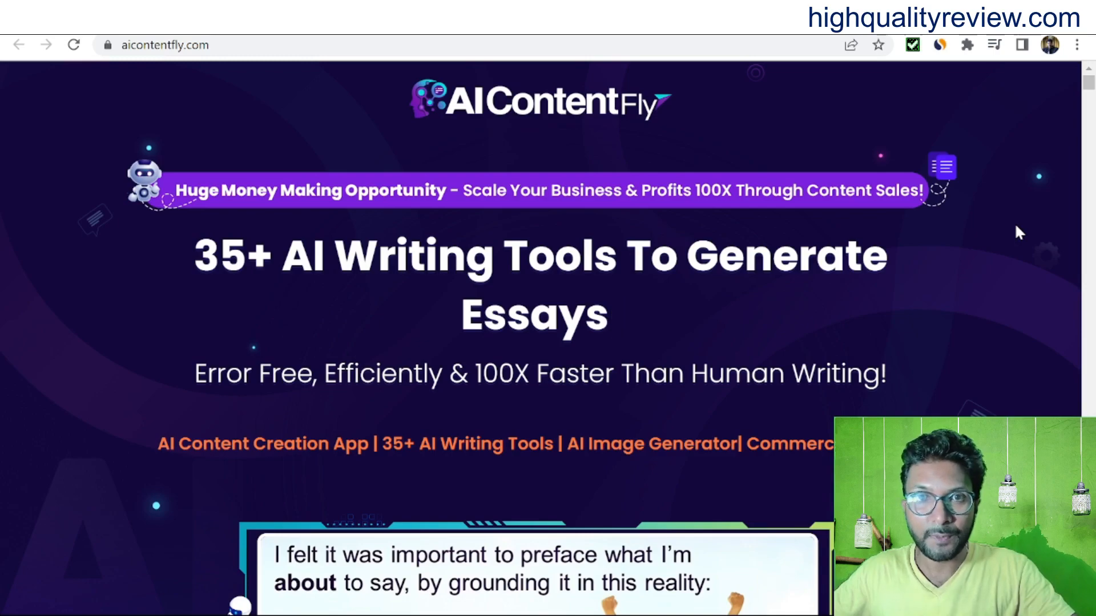
Look through the AIContentFly sales page down to the section on getting content ready in three steps.
scroll(1016, 227, "down", 3)
scroll(1016, 227, "down", 18)
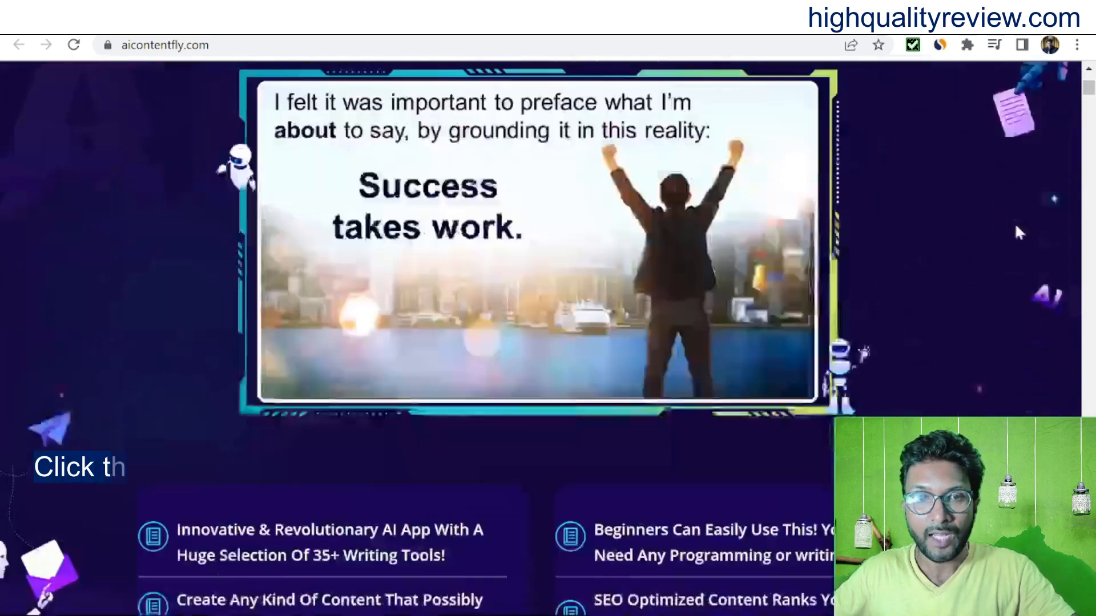
scroll(1012, 226, "down", 9)
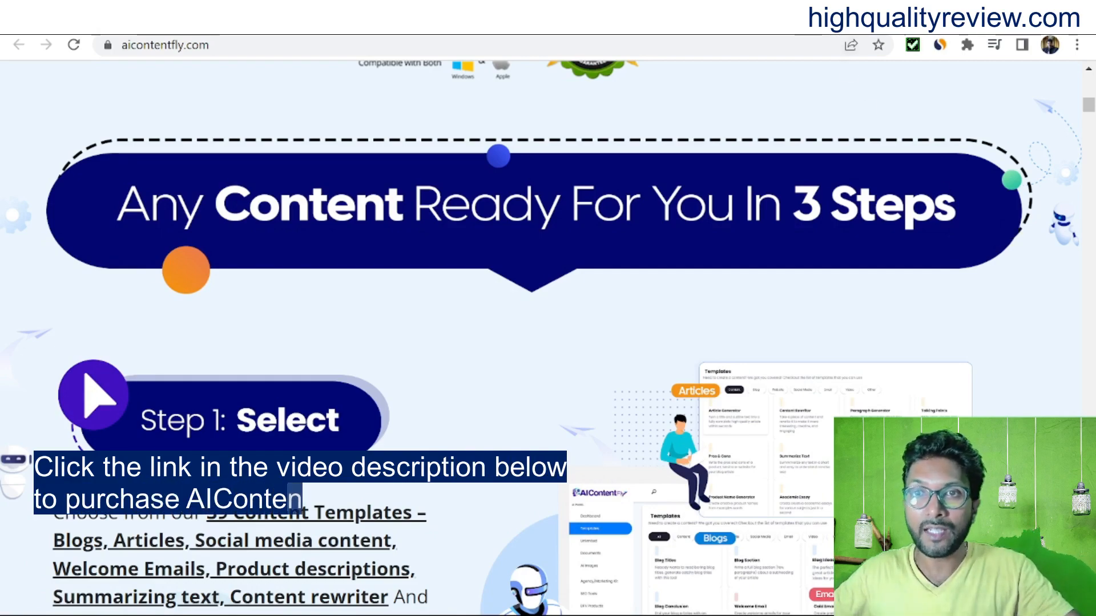
Switch to the AIContentFly review article and skim it down to the exclusive bonus packages section.
left_click(864, 18)
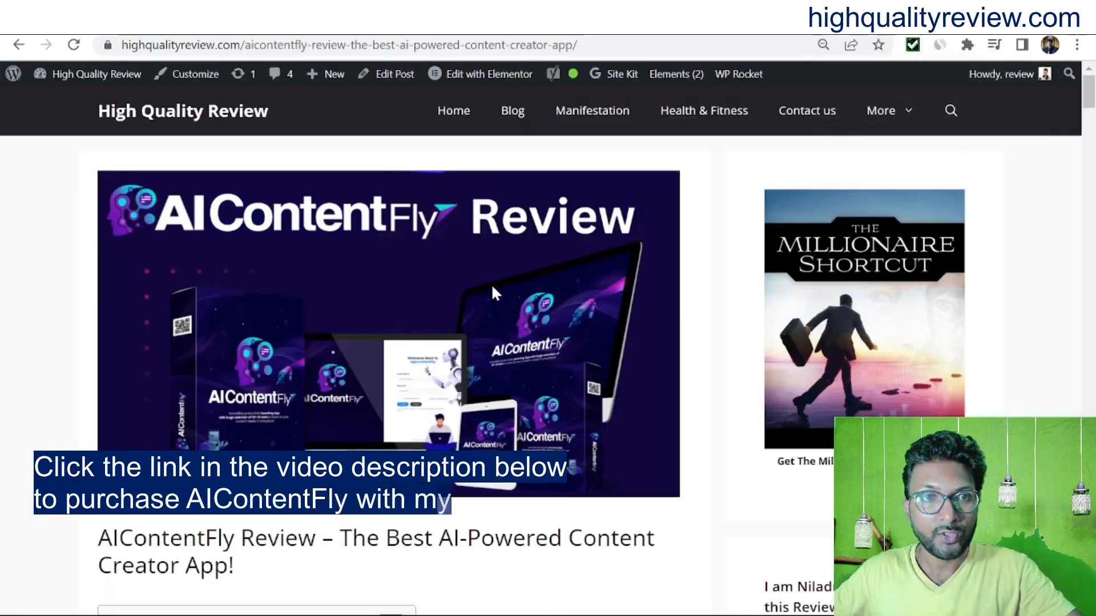
scroll(495, 292, "down", 10)
scroll(496, 292, "down", 8)
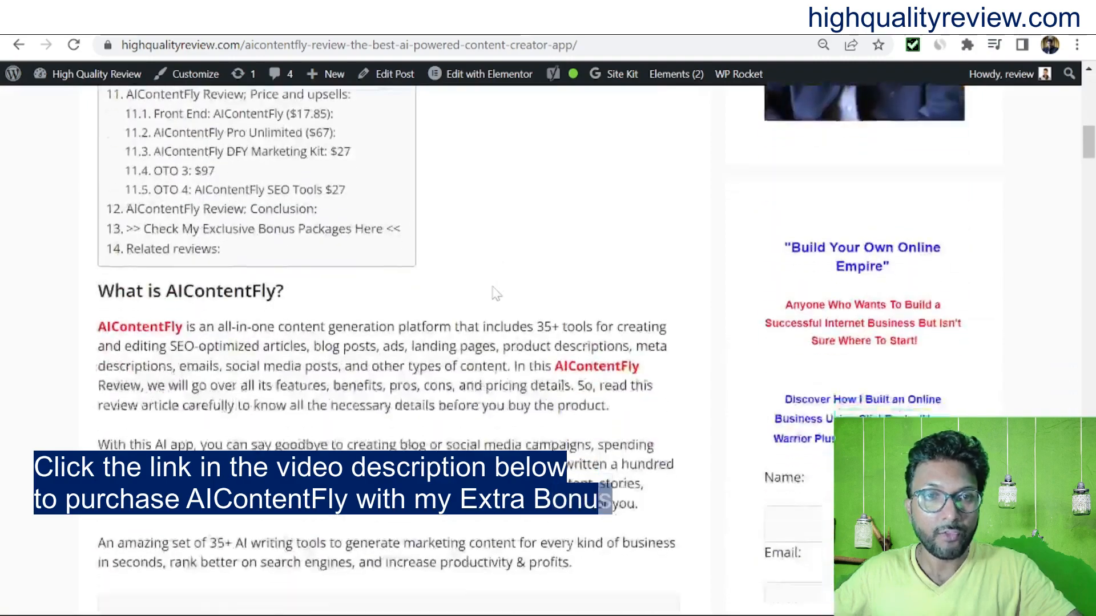
scroll(495, 292, "down", 2)
scroll(248, 347, "down", 2)
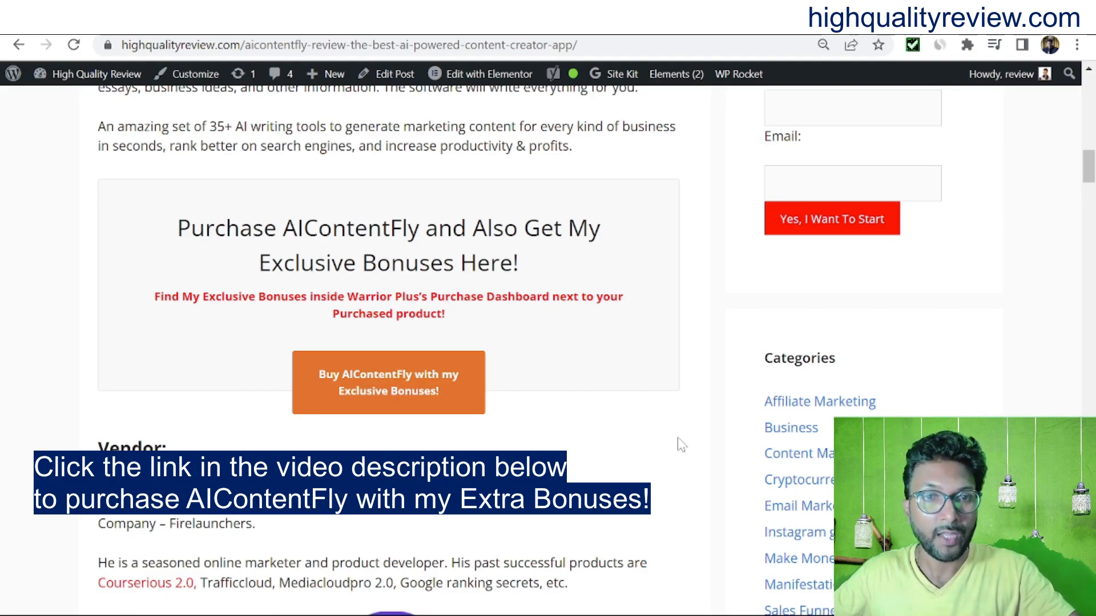
scroll(681, 444, "down", 20)
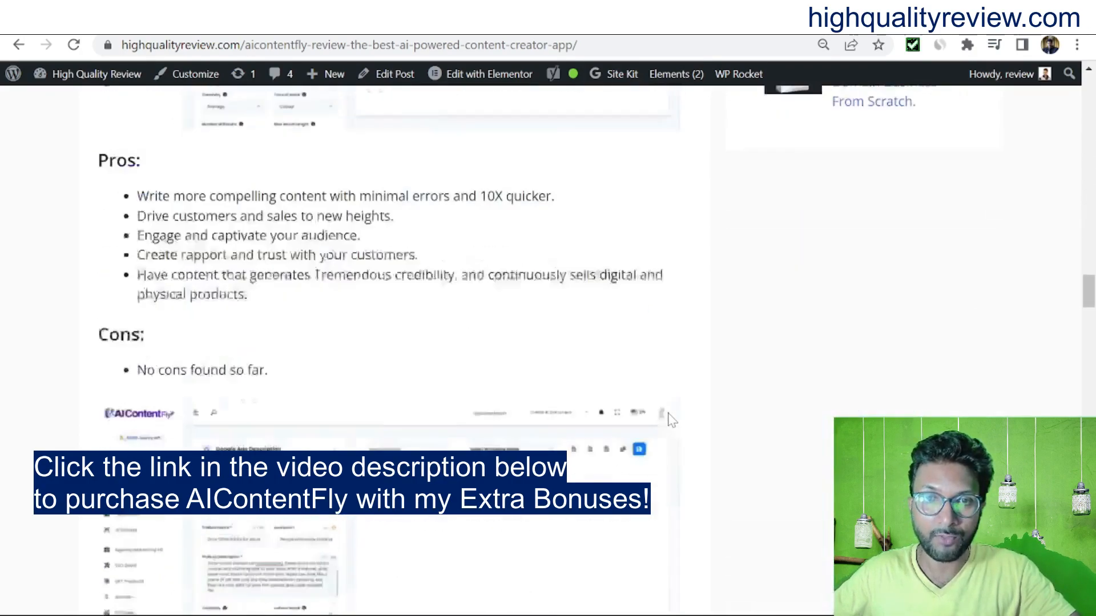
scroll(671, 420, "down", 20)
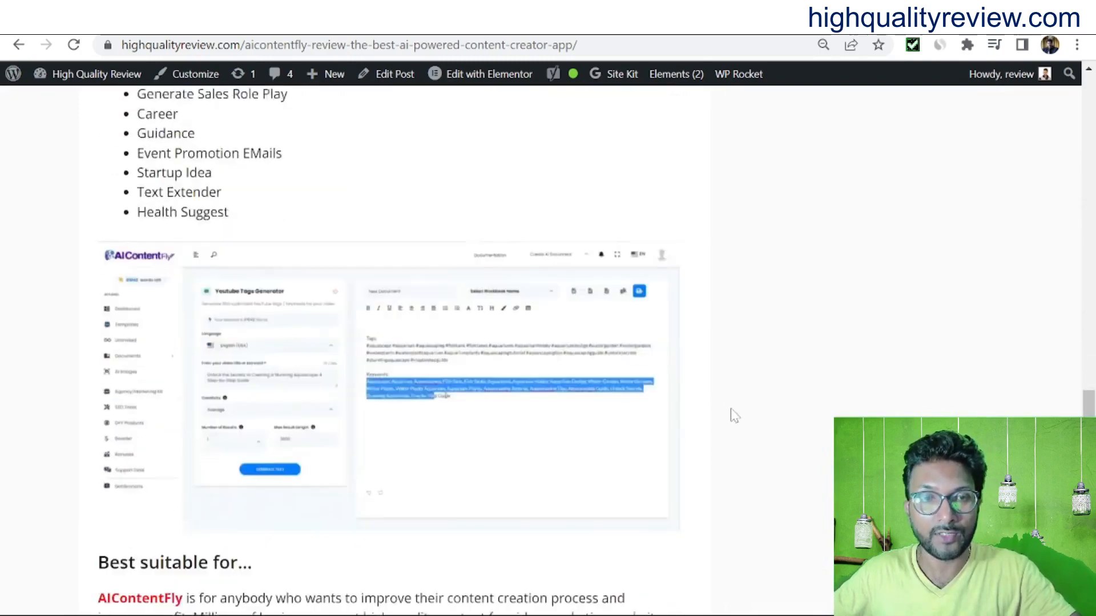
scroll(735, 416, "down", 20)
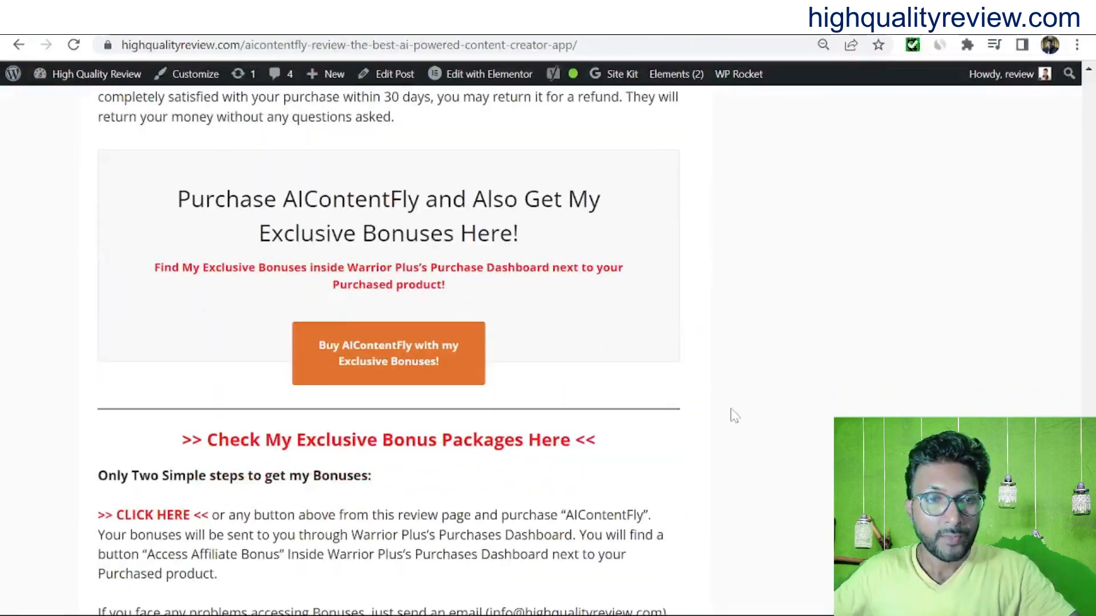
scroll(734, 416, "down", 4)
Switch to the exclusive bonus package page and look through the offers from Bonus #27 down past Bonus #15.
left_click(294, 181)
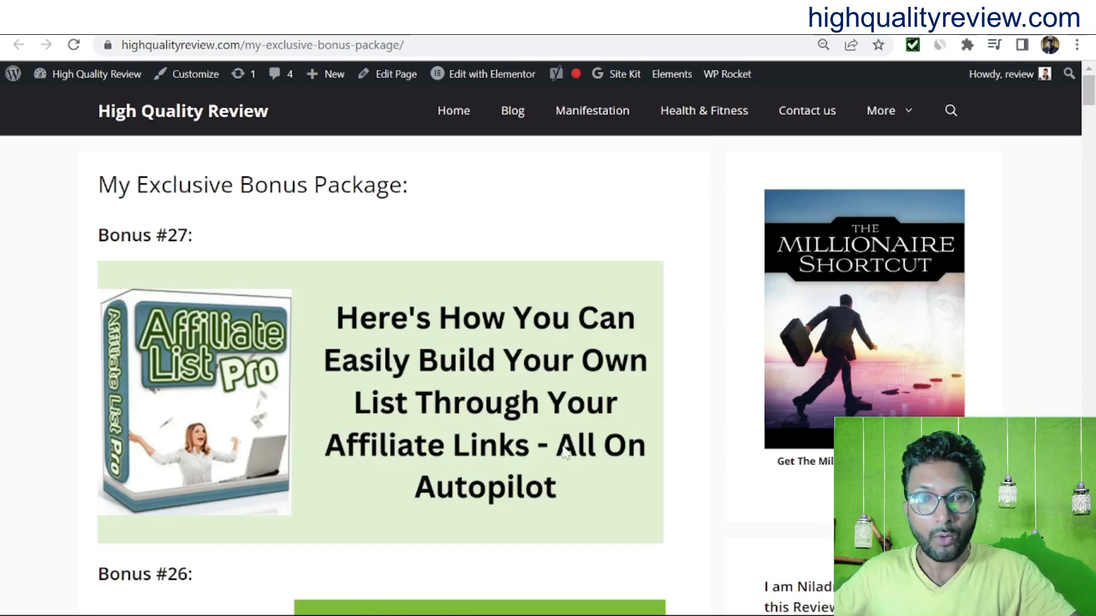
scroll(565, 451, "down", 4)
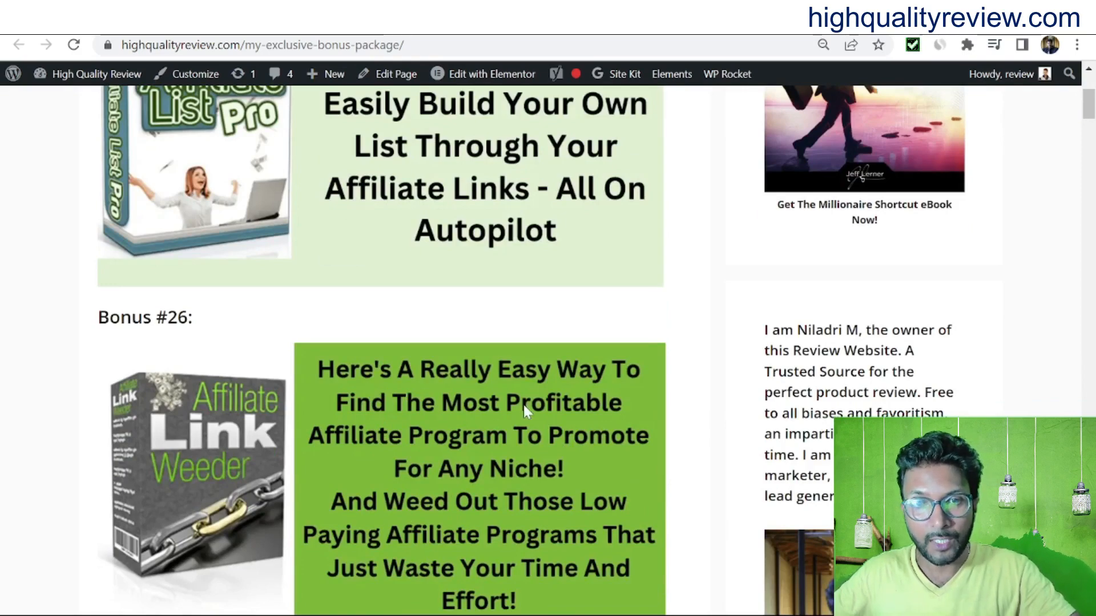
scroll(506, 304, "down", 6)
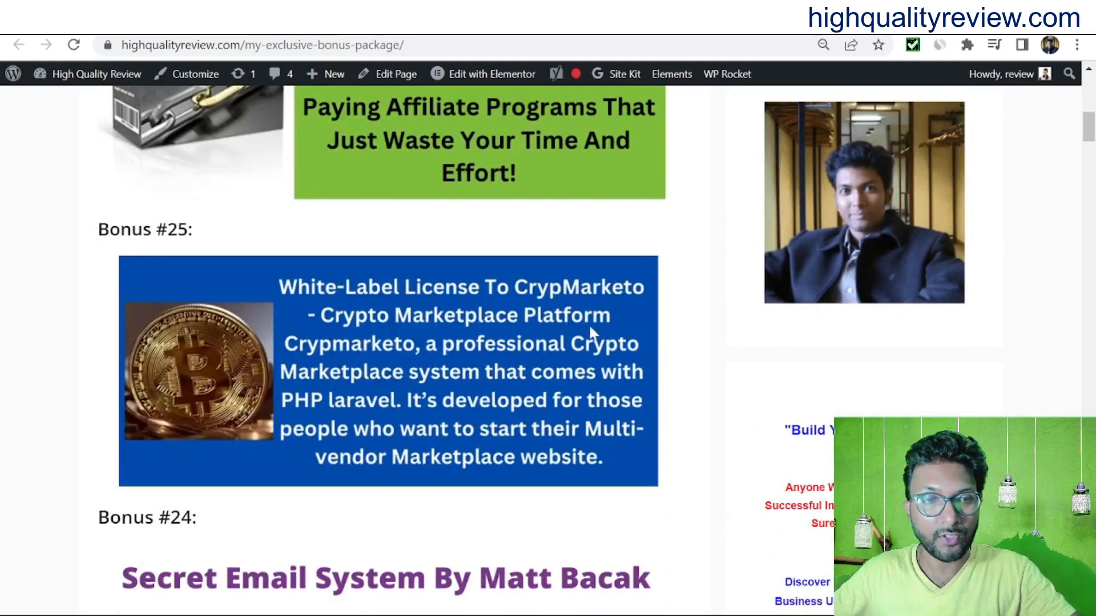
scroll(588, 336, "down", 3)
scroll(588, 335, "down", 2)
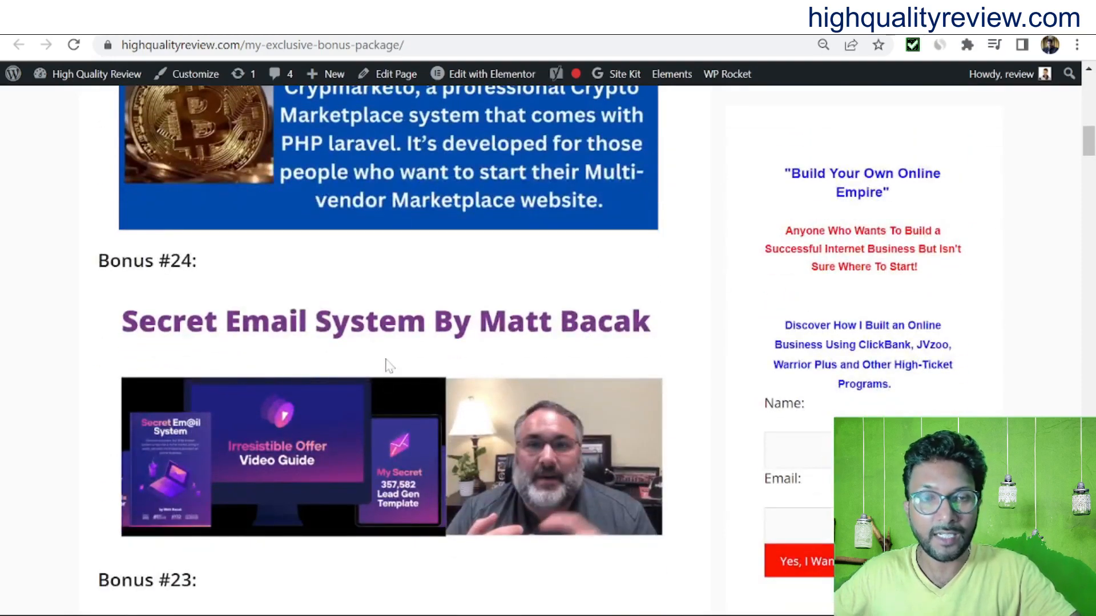
scroll(505, 359, "down", 3)
scroll(505, 359, "down", 3)
scroll(476, 338, "down", 4)
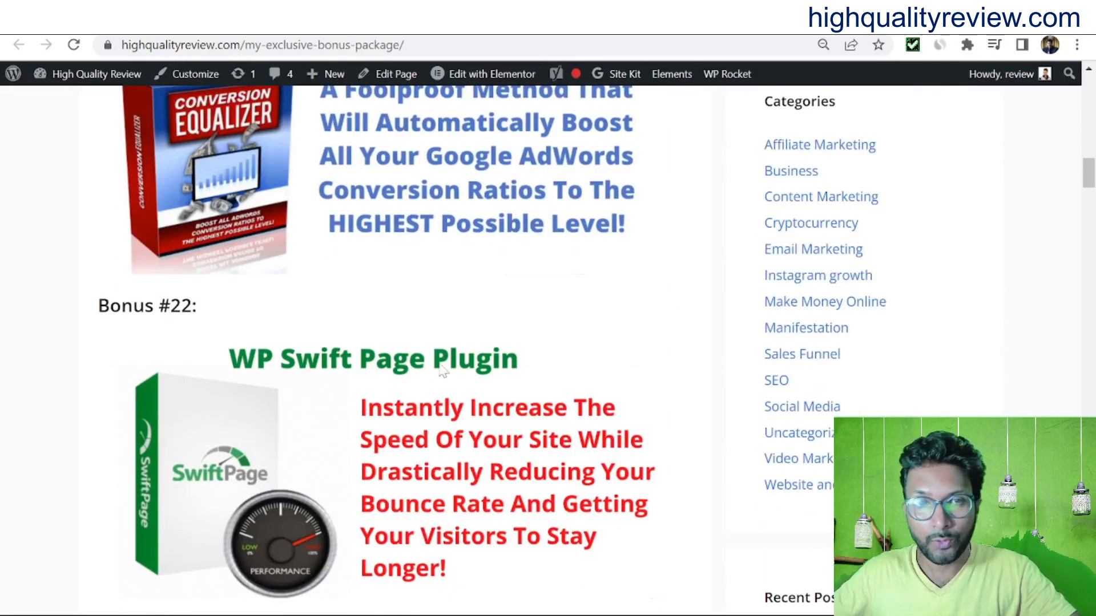
scroll(465, 370, "down", 1)
scroll(465, 370, "down", 5)
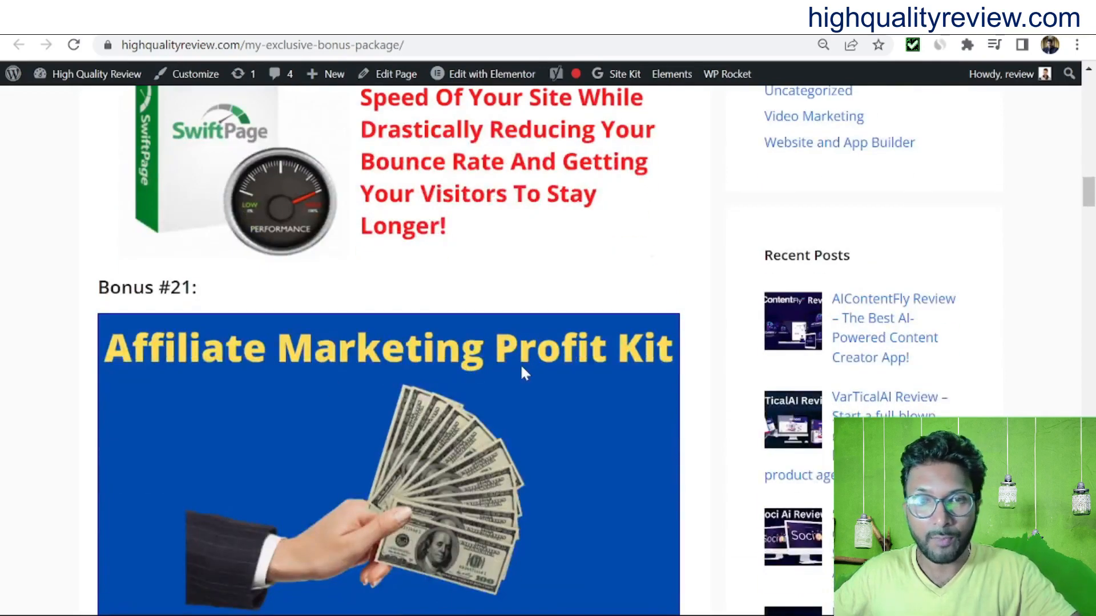
scroll(580, 372, "down", 3)
scroll(342, 423, "down", 3)
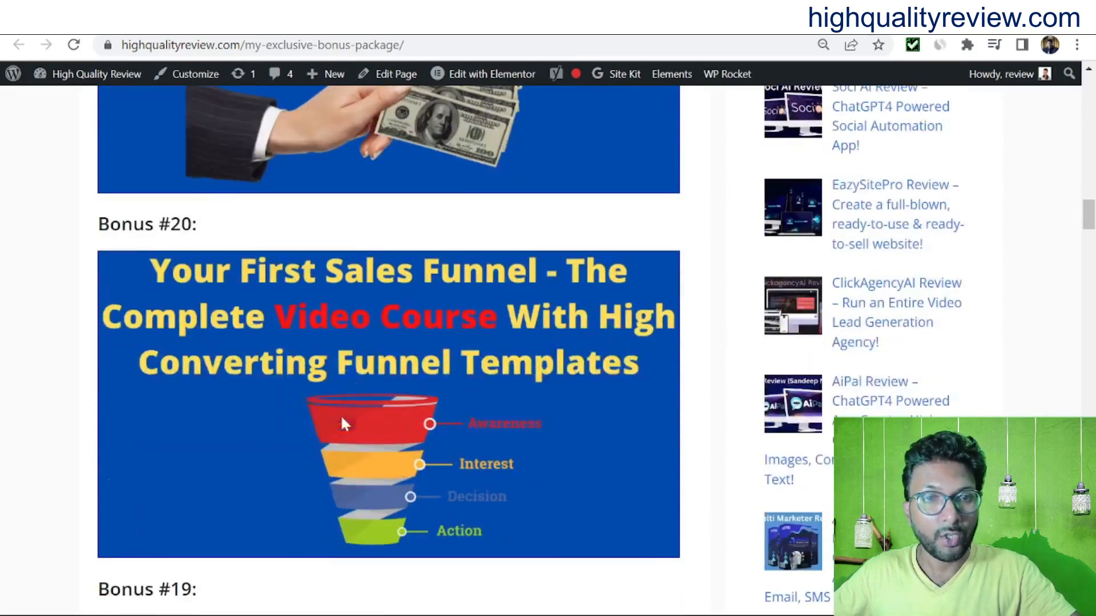
scroll(502, 354, "down", 3)
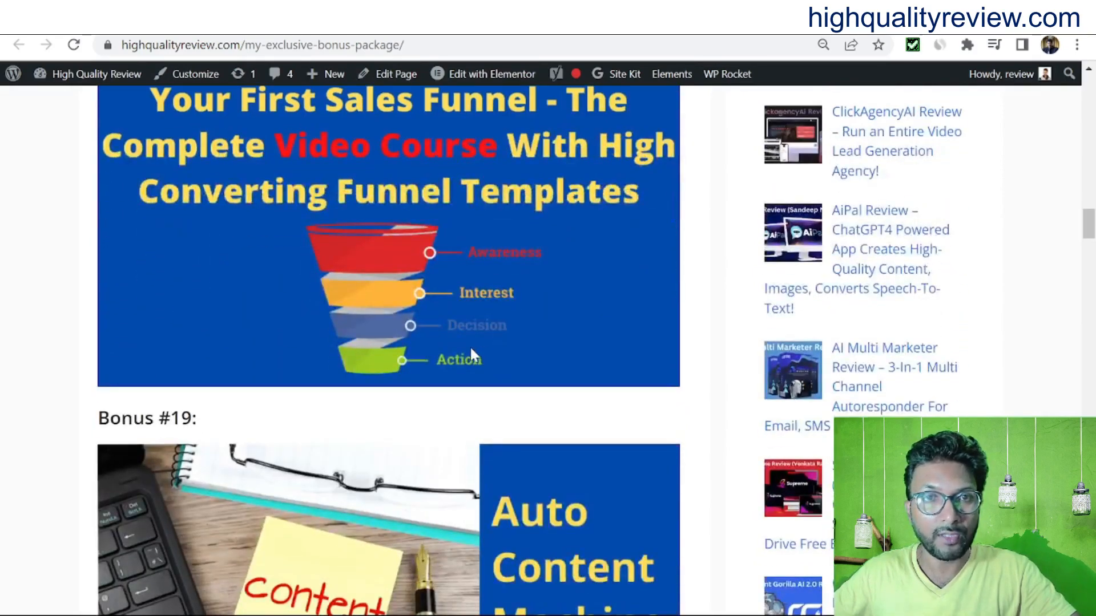
scroll(472, 354, "up", 2)
scroll(465, 348, "down", 4)
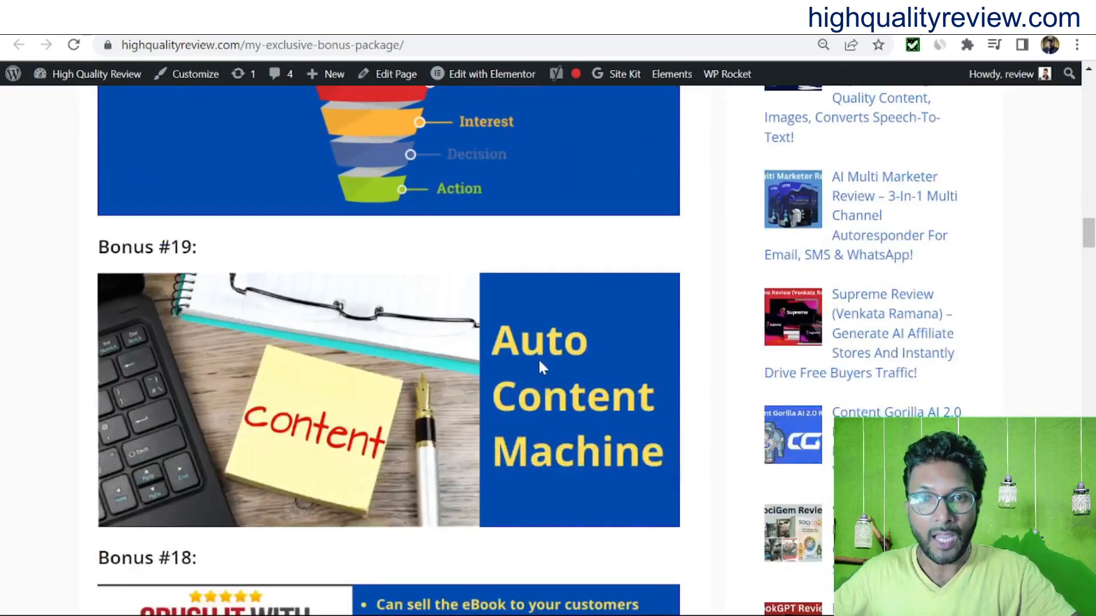
scroll(539, 362, "down", 5)
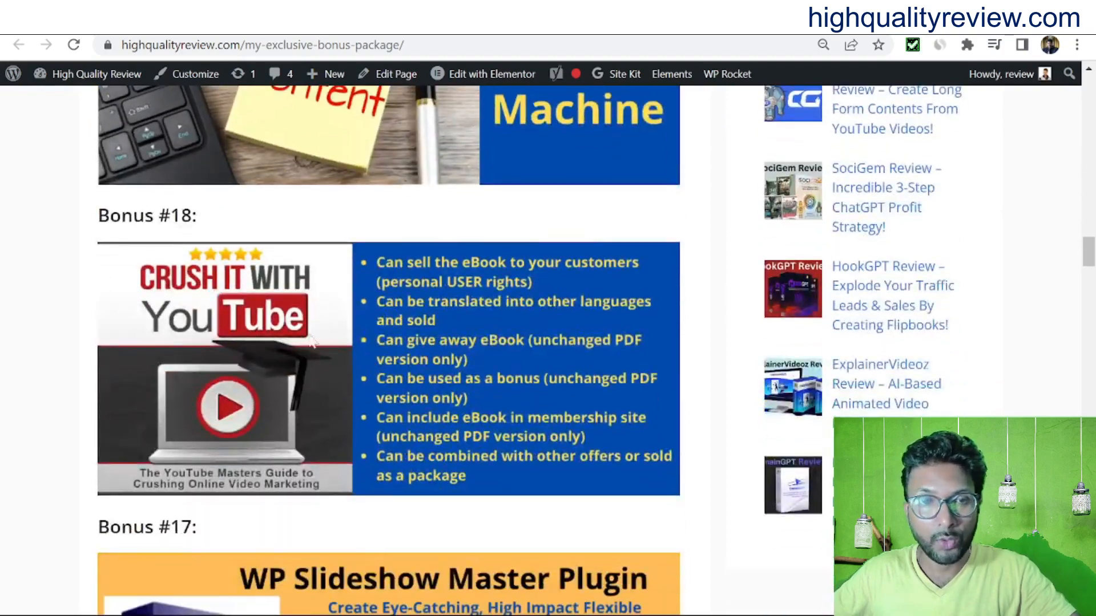
scroll(311, 341, "down", 4)
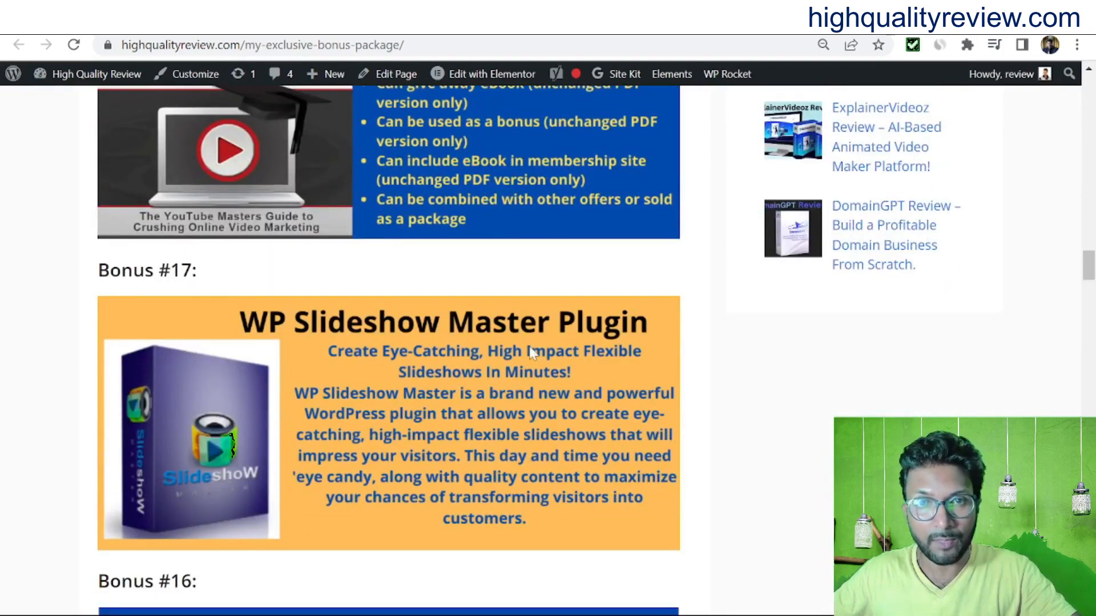
scroll(531, 352, "down", 4)
scroll(360, 390, "down", 5)
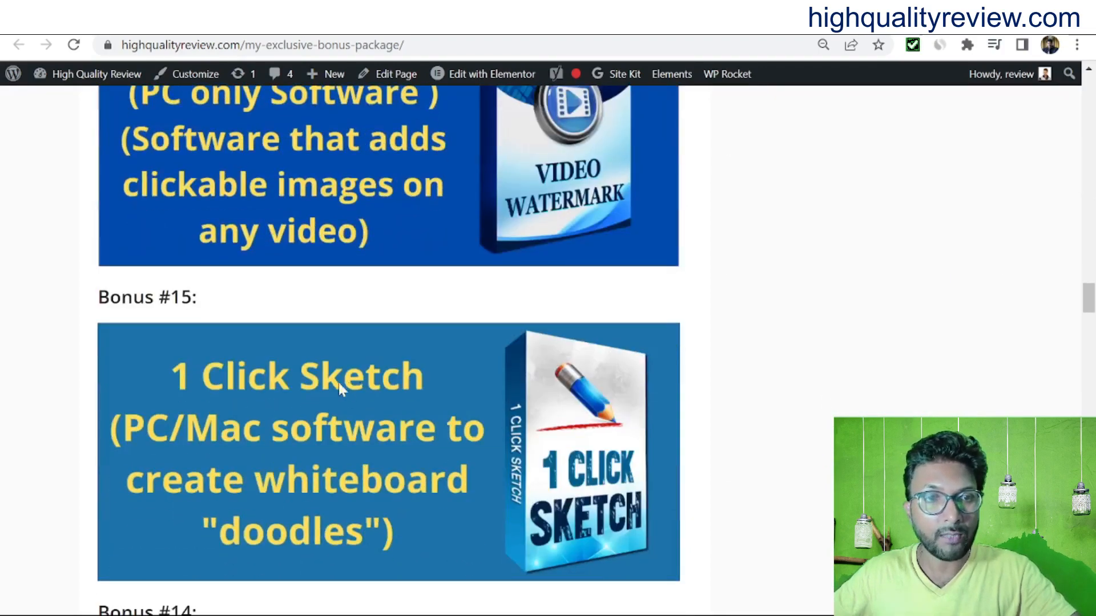
scroll(382, 379, "down", 4)
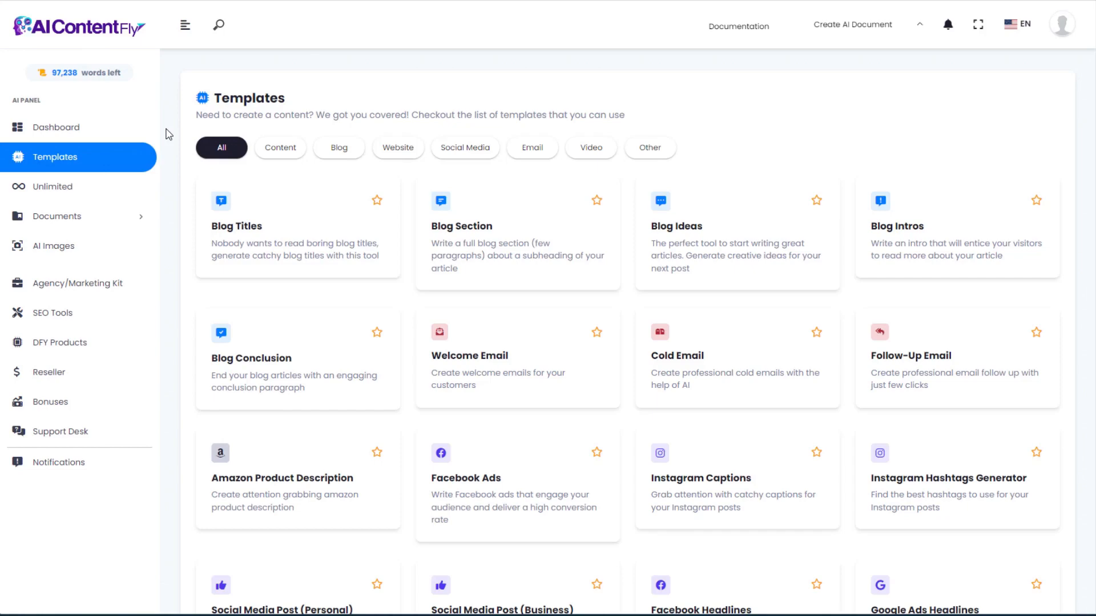
Create a new workbook named Aquascaping in the Workbooks section of the AIContentFly documents.
left_click(67, 219)
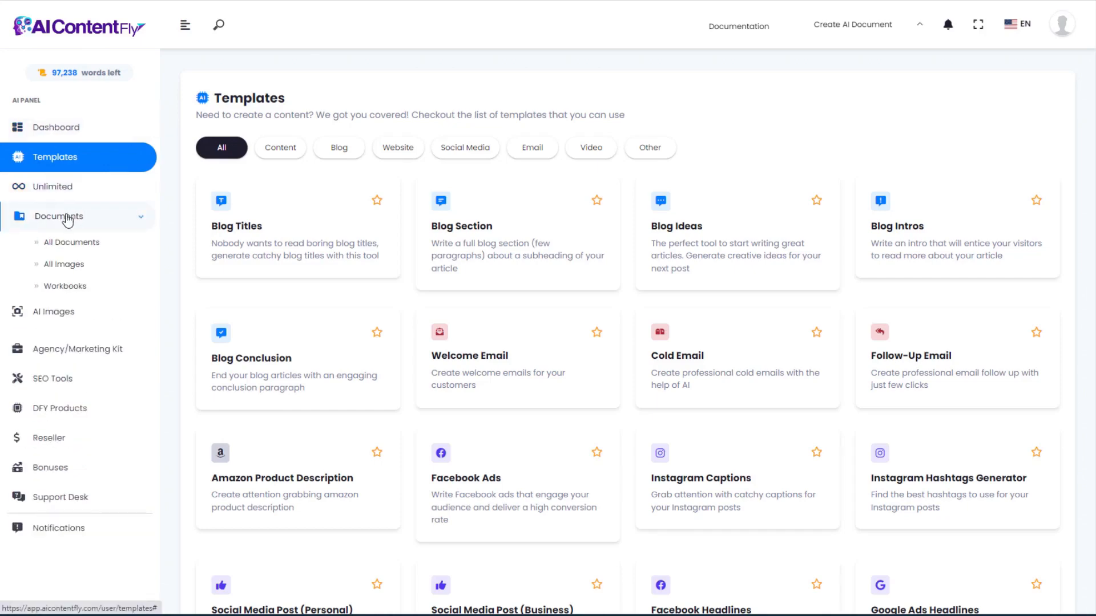
left_click(65, 285)
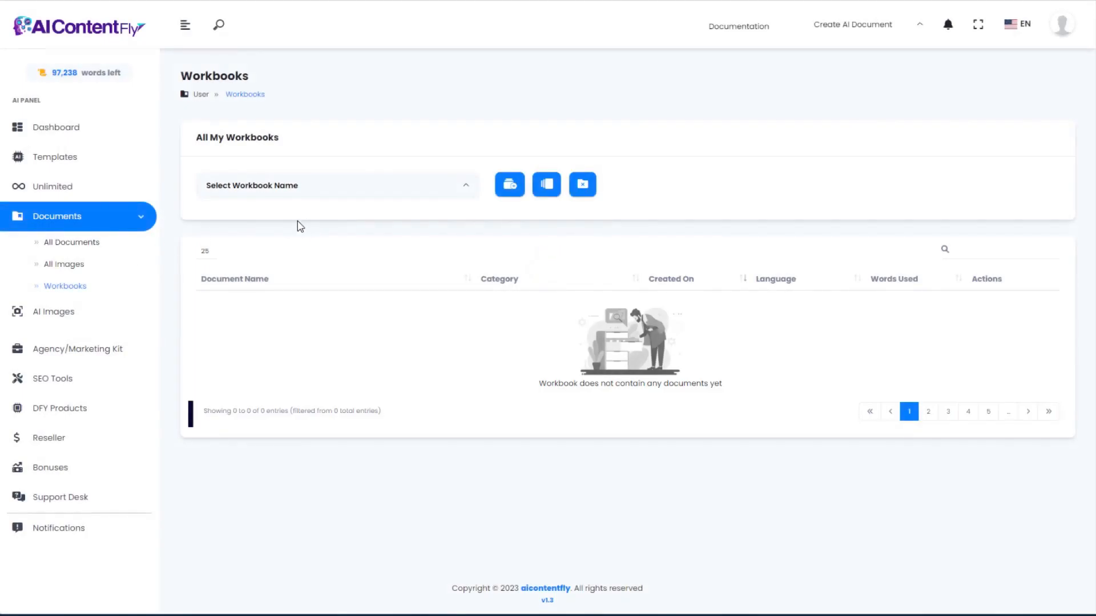
left_click(510, 184)
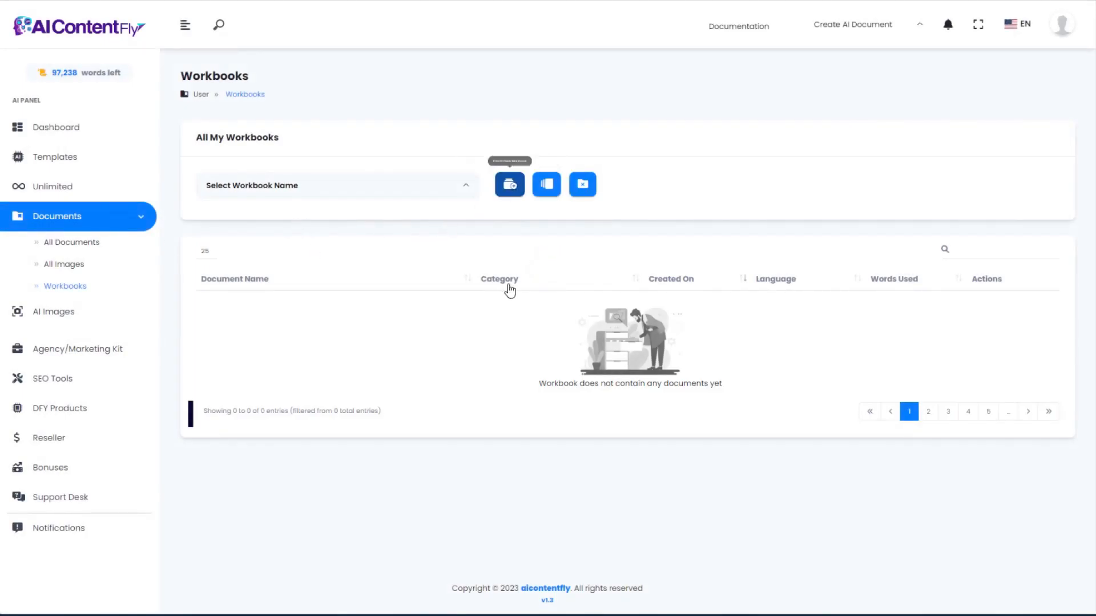
left_click(513, 186)
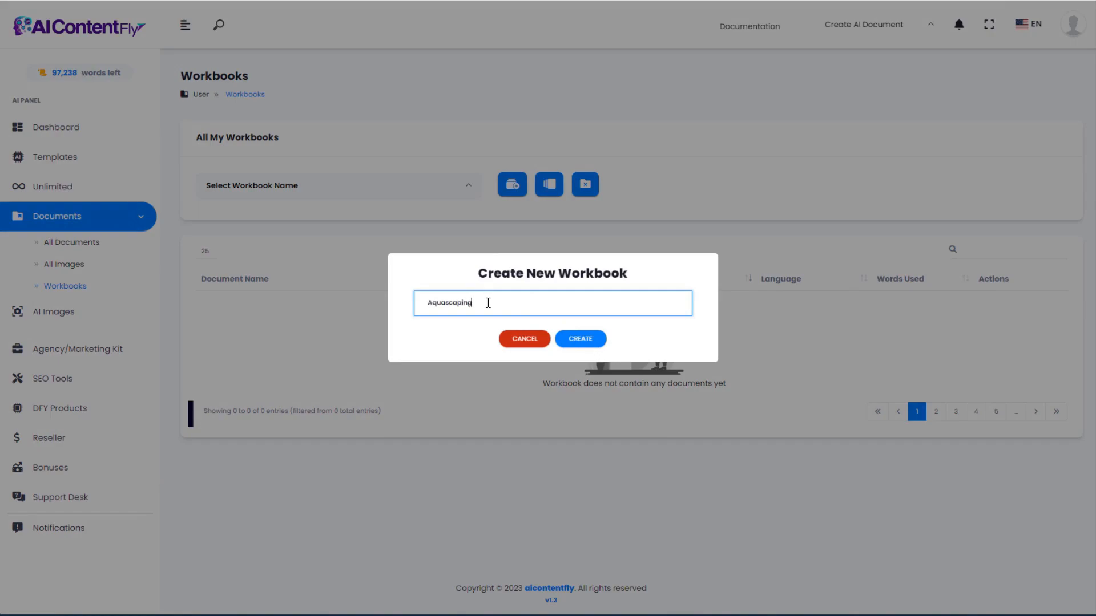
left_click(580, 340)
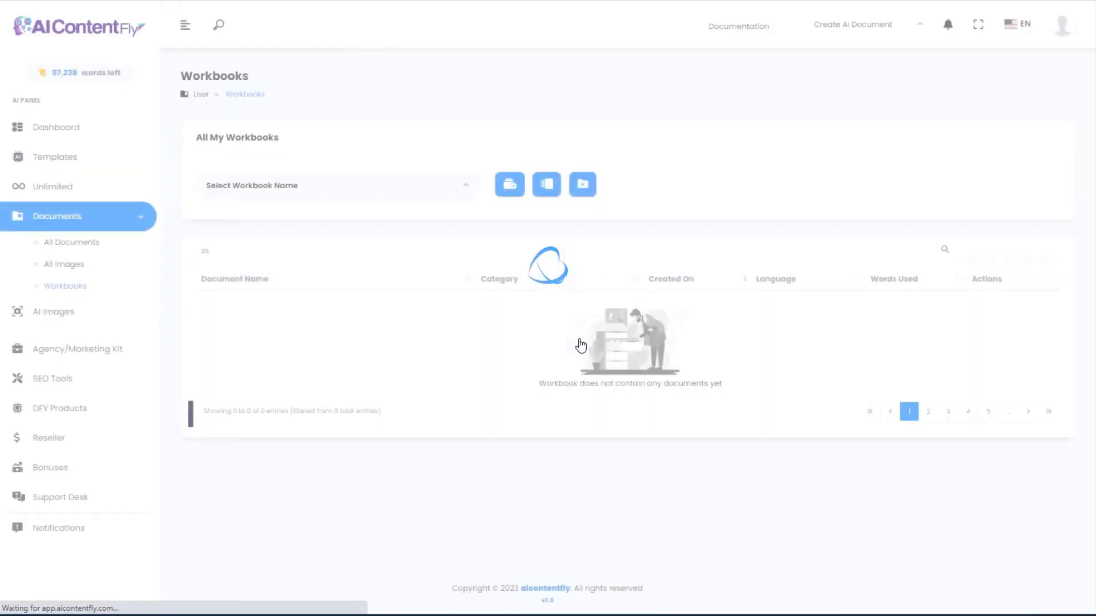
Open the Blog Titles template and assign its new document to the Aquascaping workbook.
left_click(68, 159)
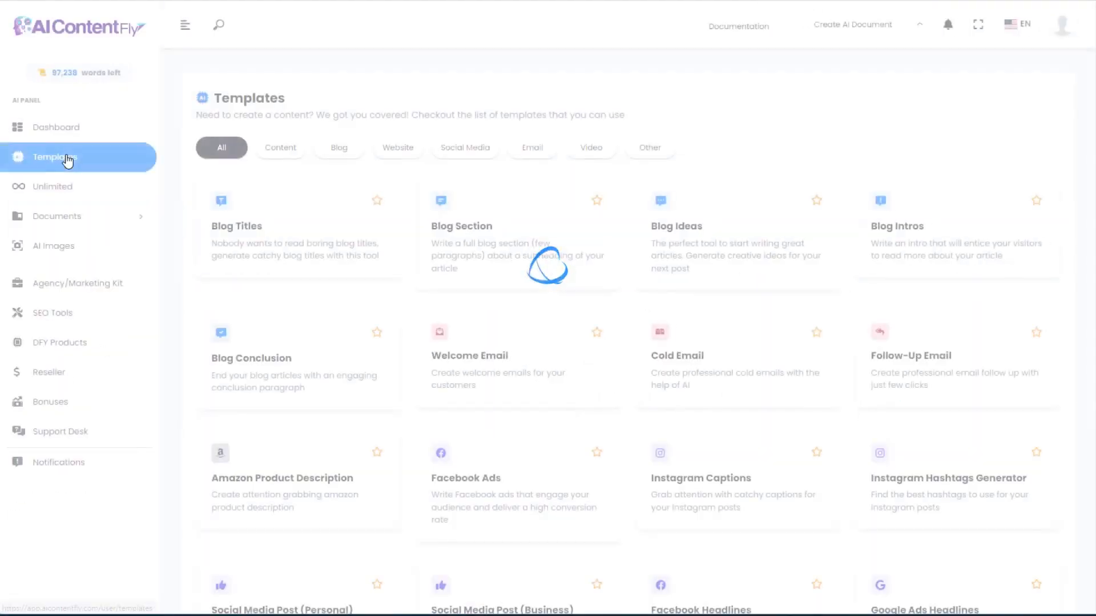
left_click(252, 240)
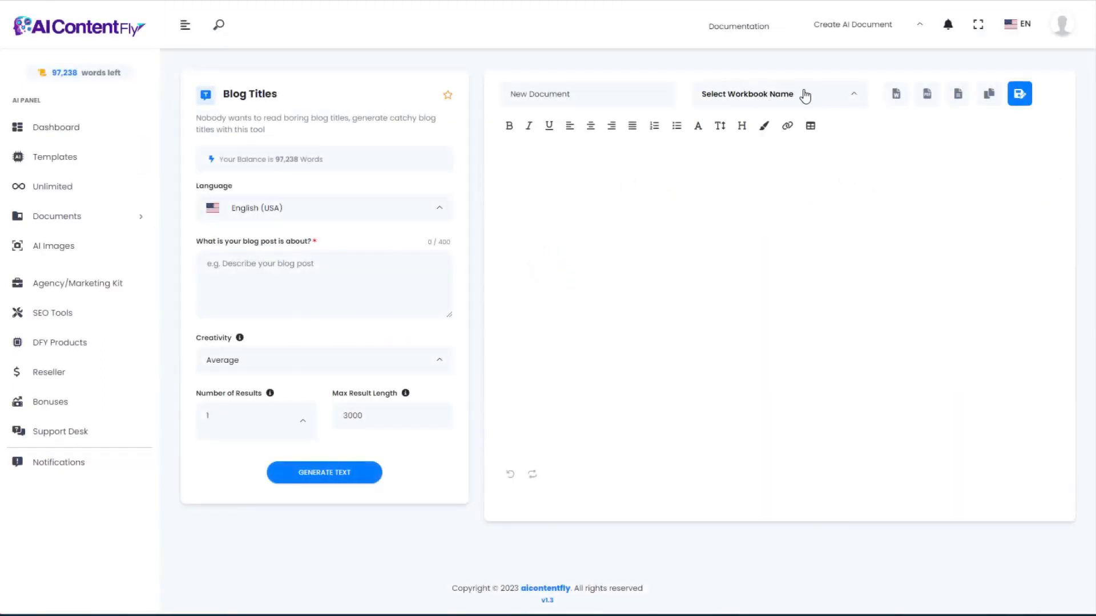
left_click(791, 95)
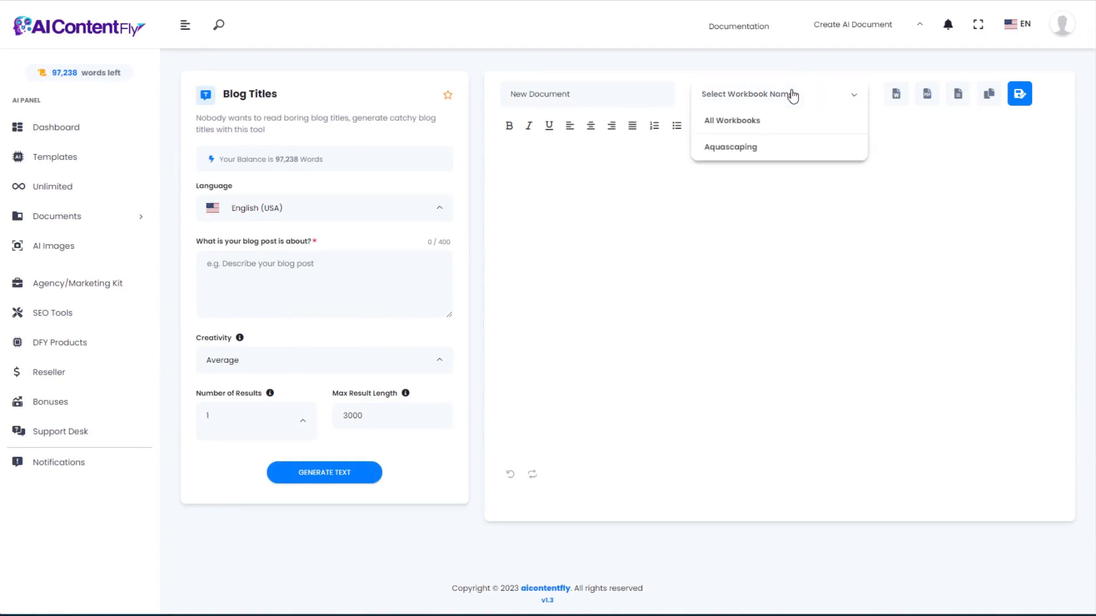
left_click(748, 149)
Rename the new document as "aquascaping blog titles".
left_click(602, 95)
left_click_drag(602, 96, 420, 98)
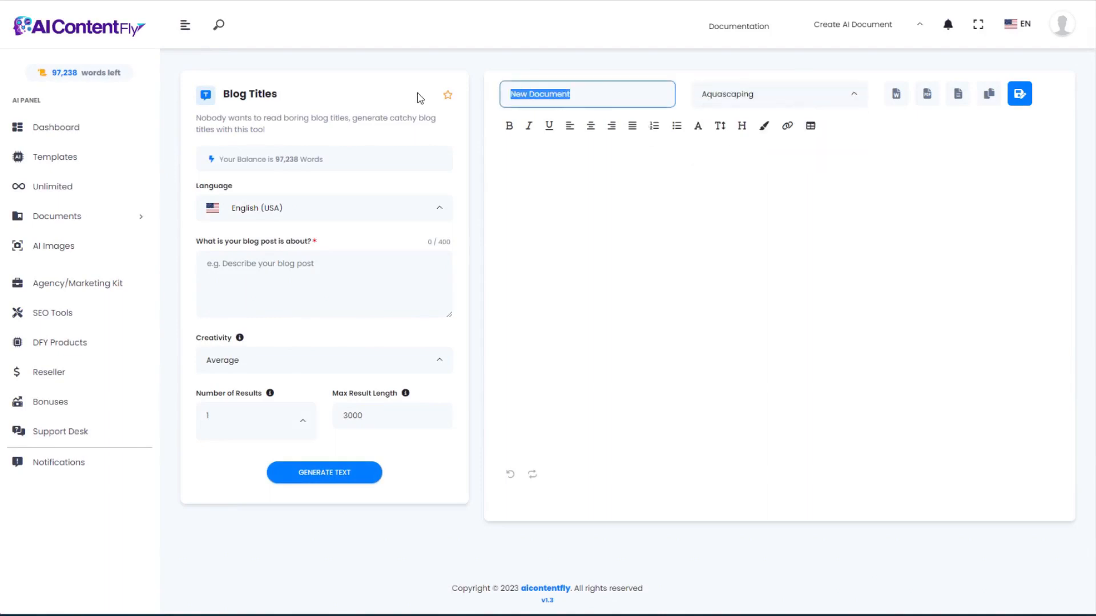
type("aqua")
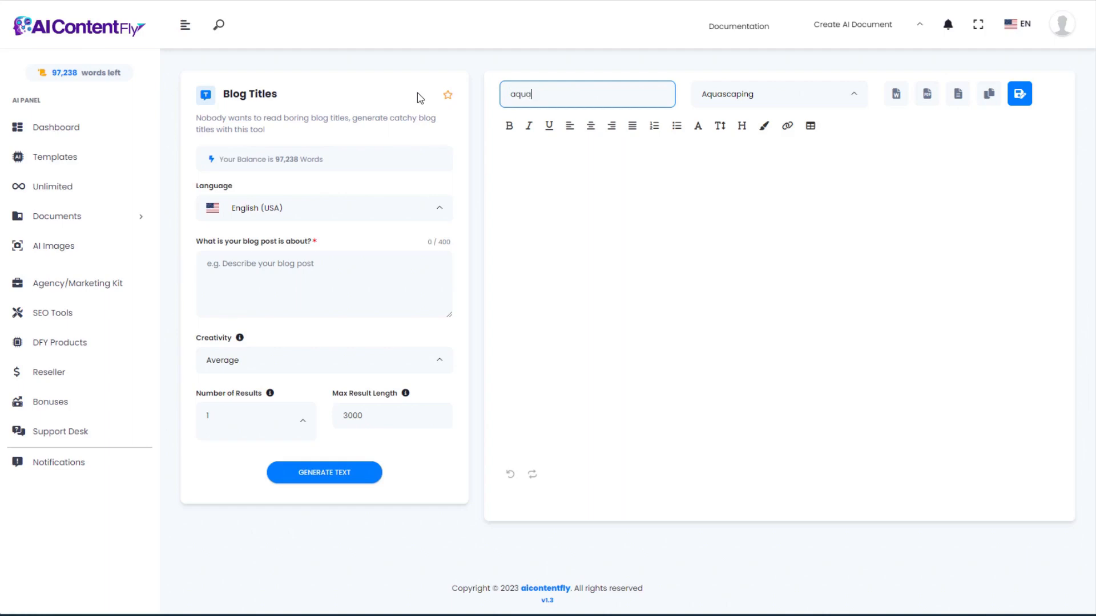
type("scaping blog titles")
Describe the blog post as "What is aquascaping? Explain the basics and details all about aquascaping." and choose Average creativity.
left_click(217, 259)
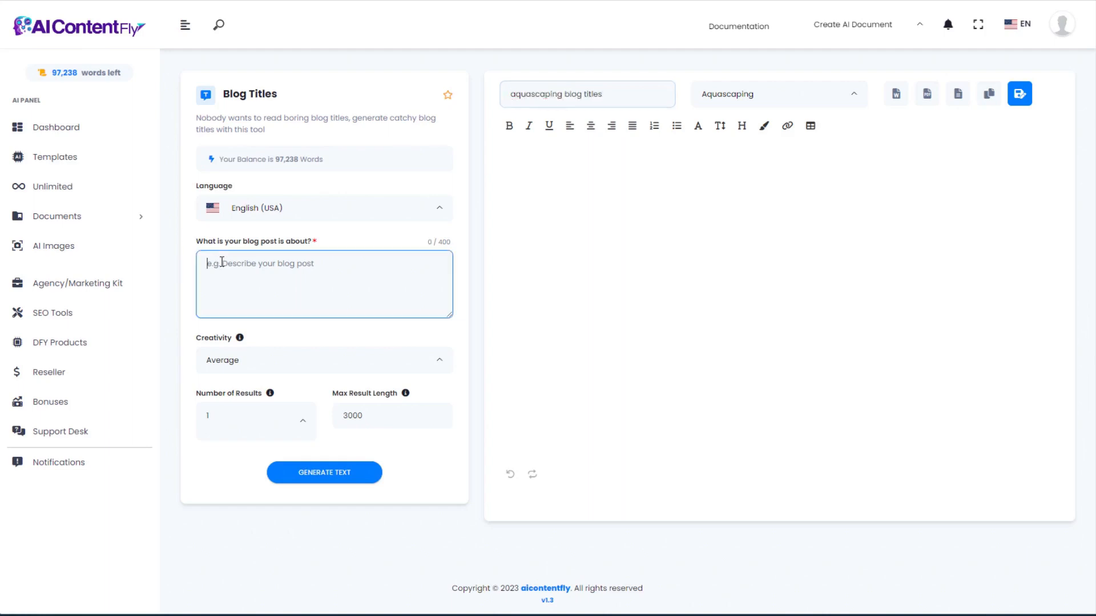
type("What is aquascaping? Explain the basics and details all about aquascaping.")
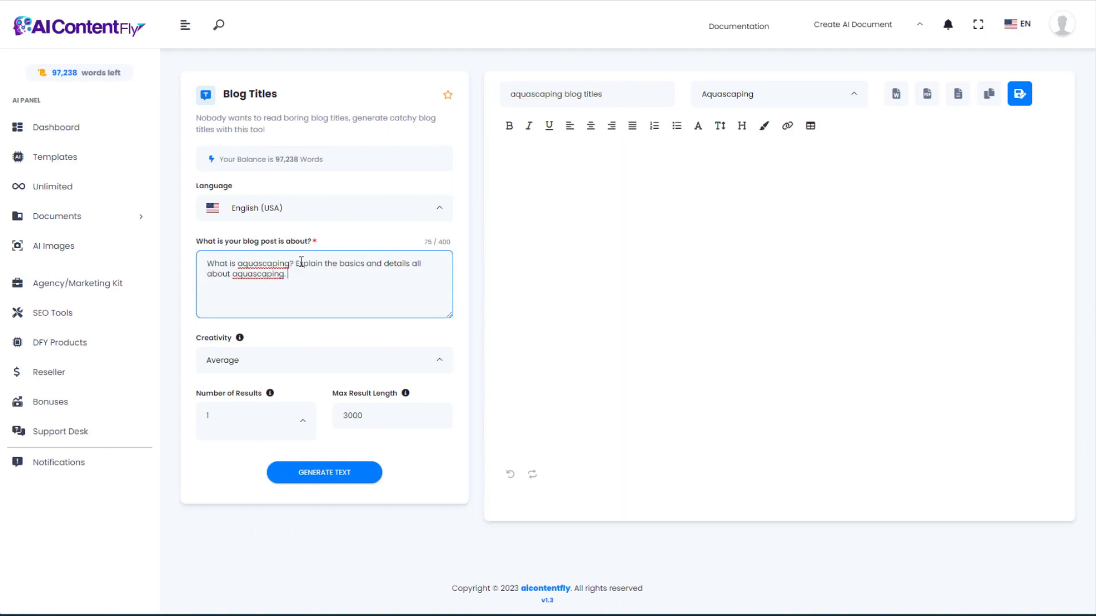
left_click(319, 360)
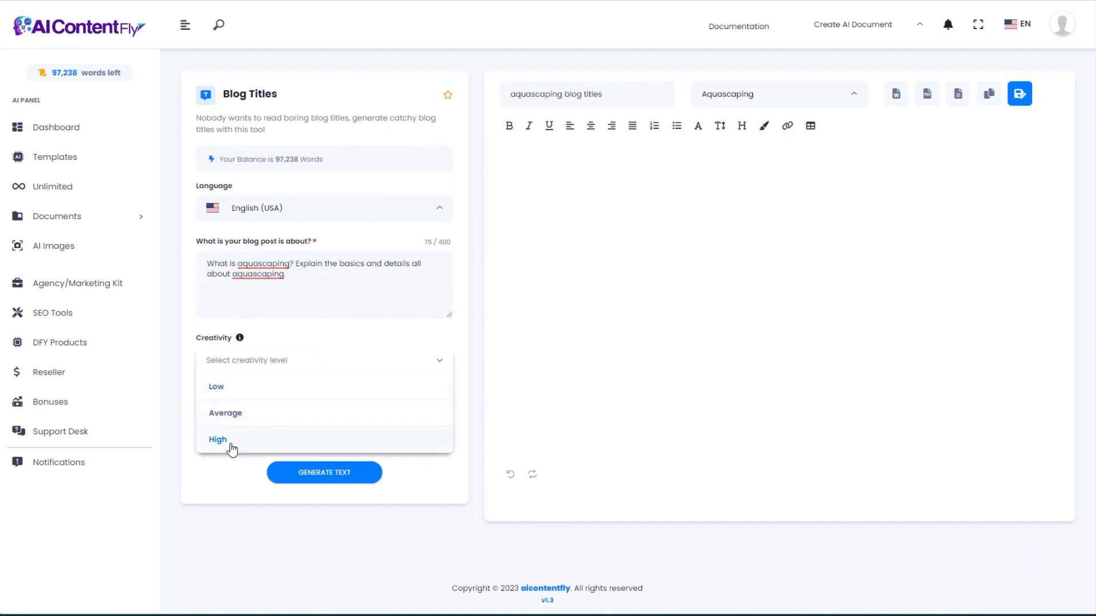
left_click(242, 415)
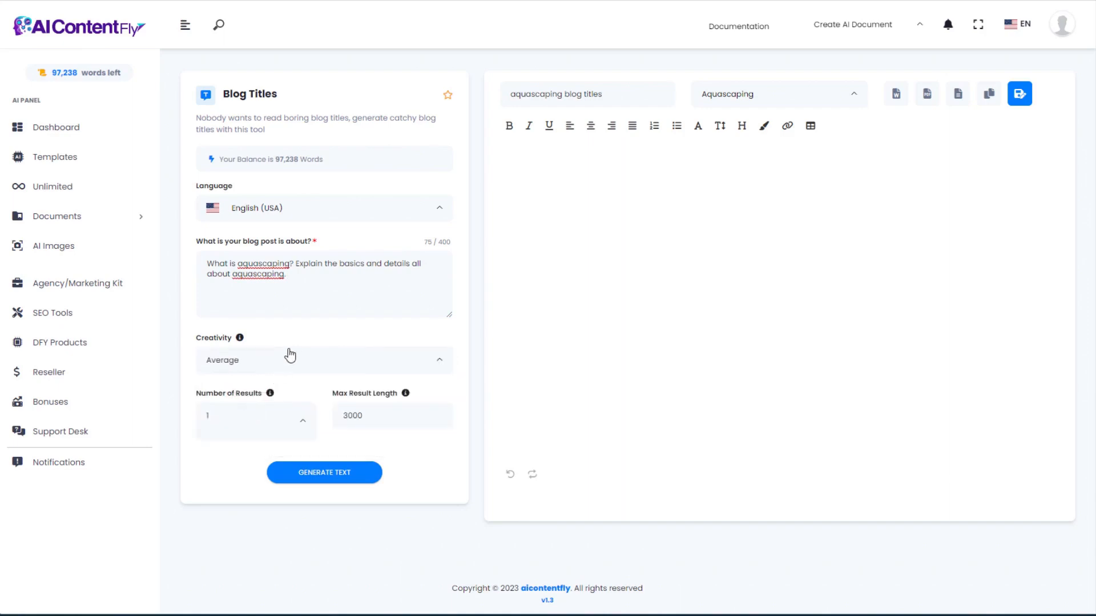
Generate blog titles from the aquascaping description, keeping Average creativity, one result and a maximum result length of 3000.
left_click(325, 366)
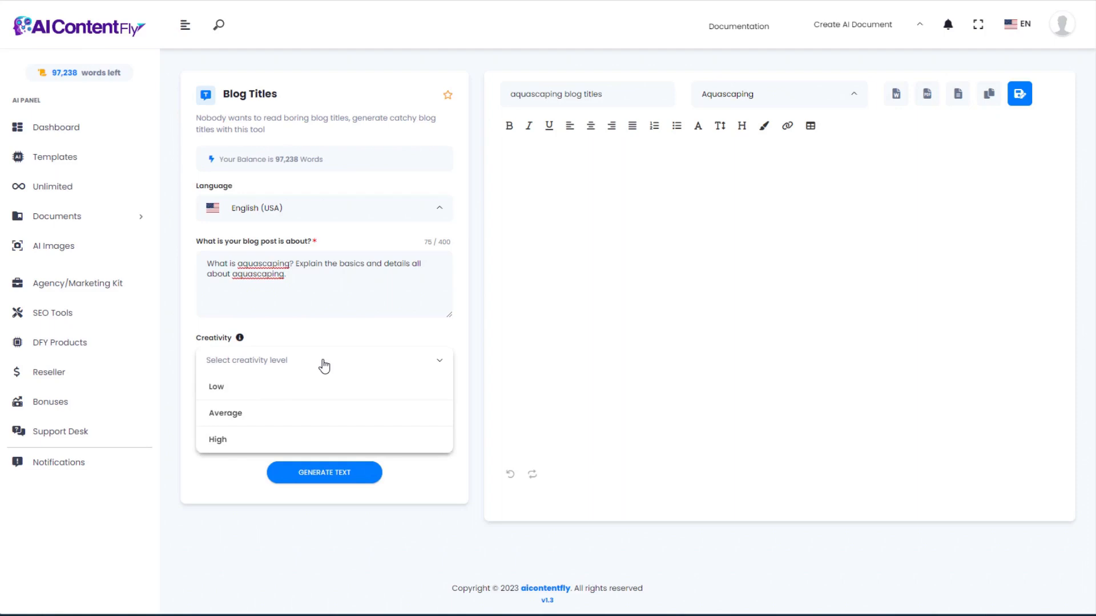
left_click(323, 364)
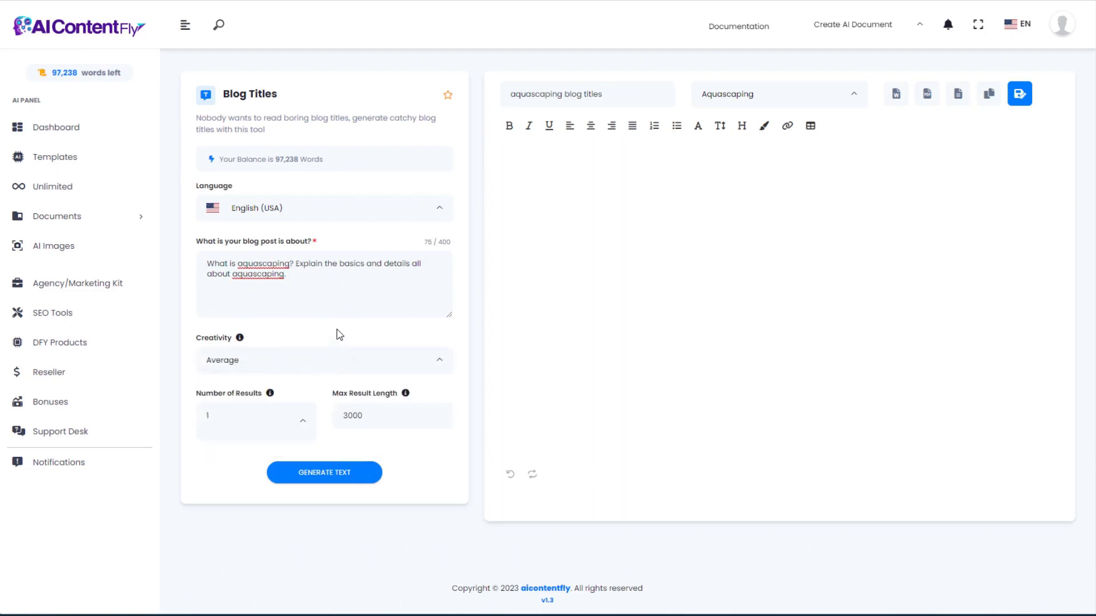
left_click(323, 317)
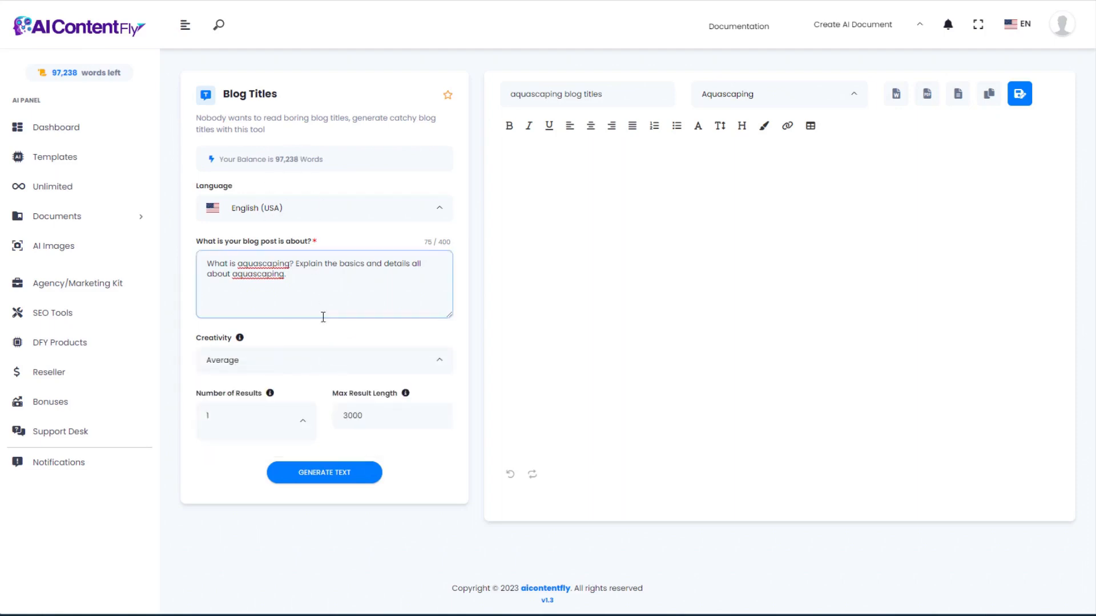
scroll(312, 353, "down", 1)
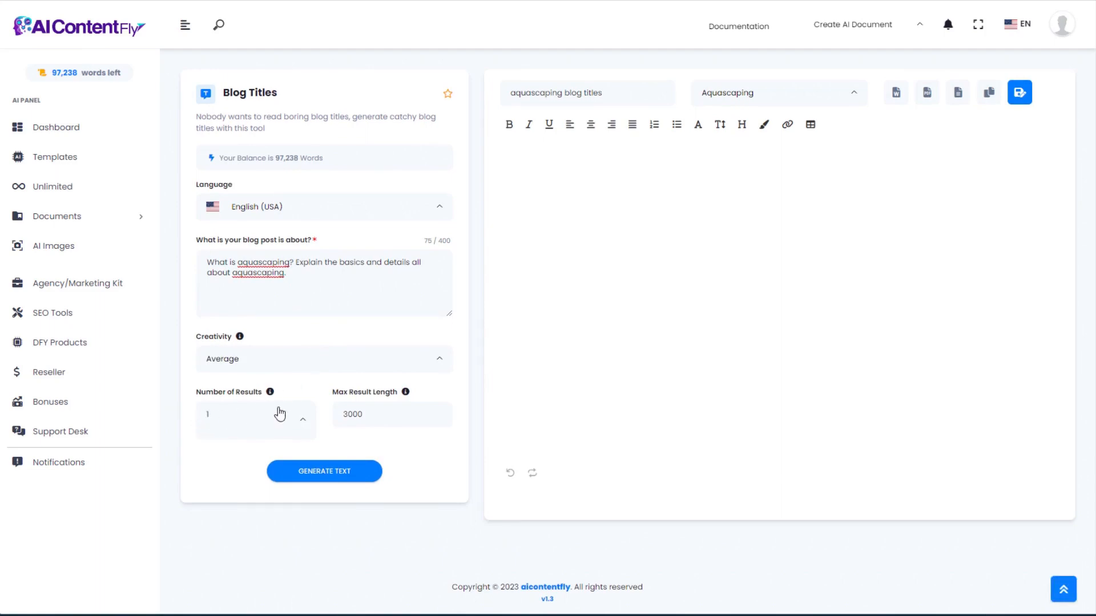
left_click(350, 411)
left_click_drag(373, 414, 336, 414)
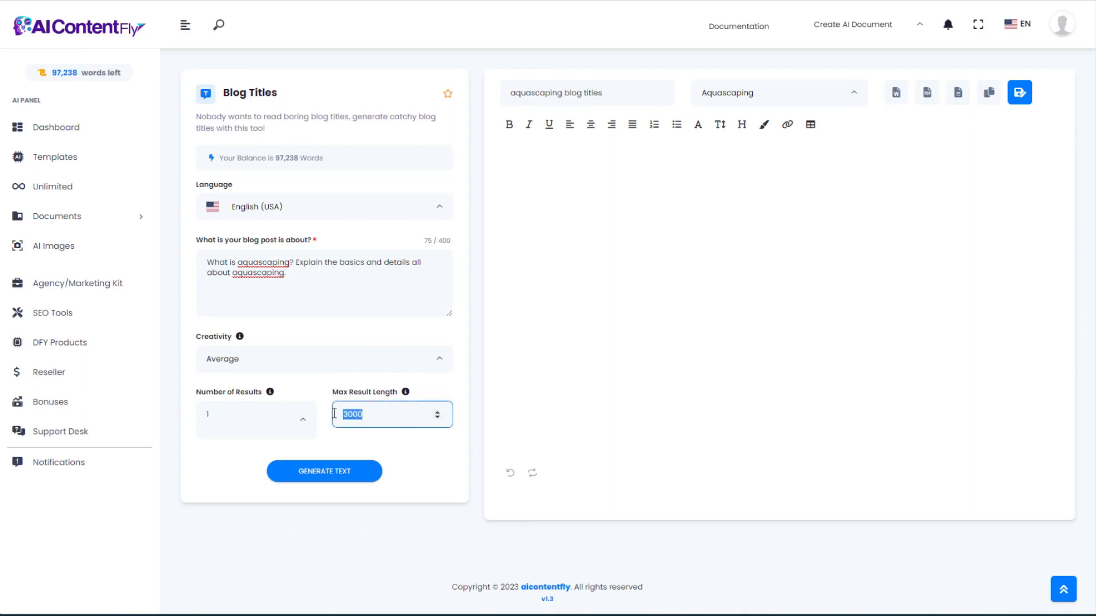
left_click(404, 427)
left_click(329, 475)
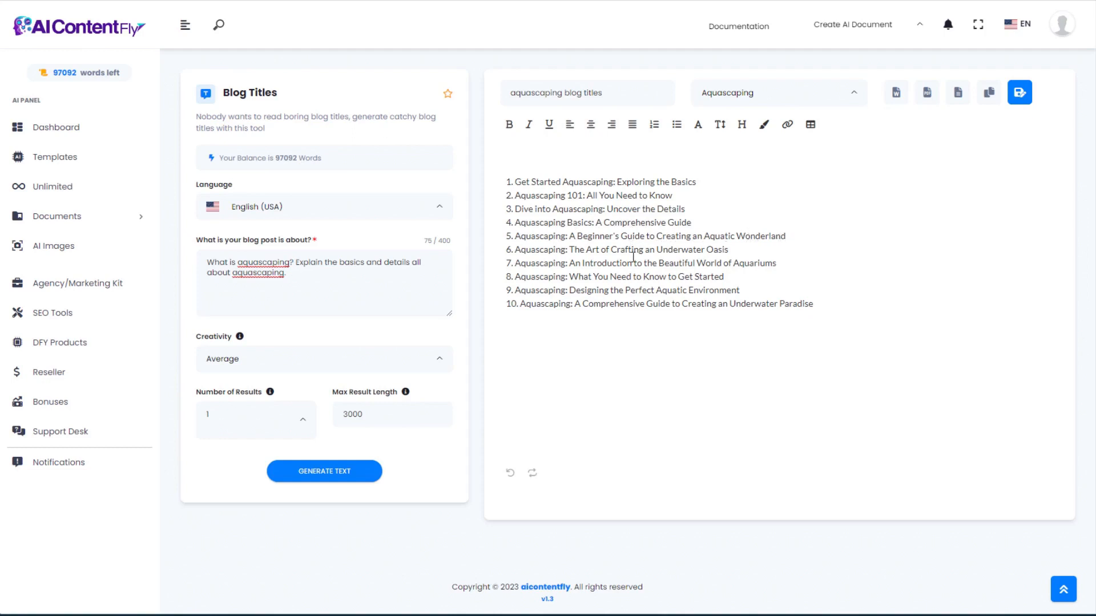
Replace the blog post description with "about aquascaping aquariums" and generate another set of titles.
left_click(332, 296)
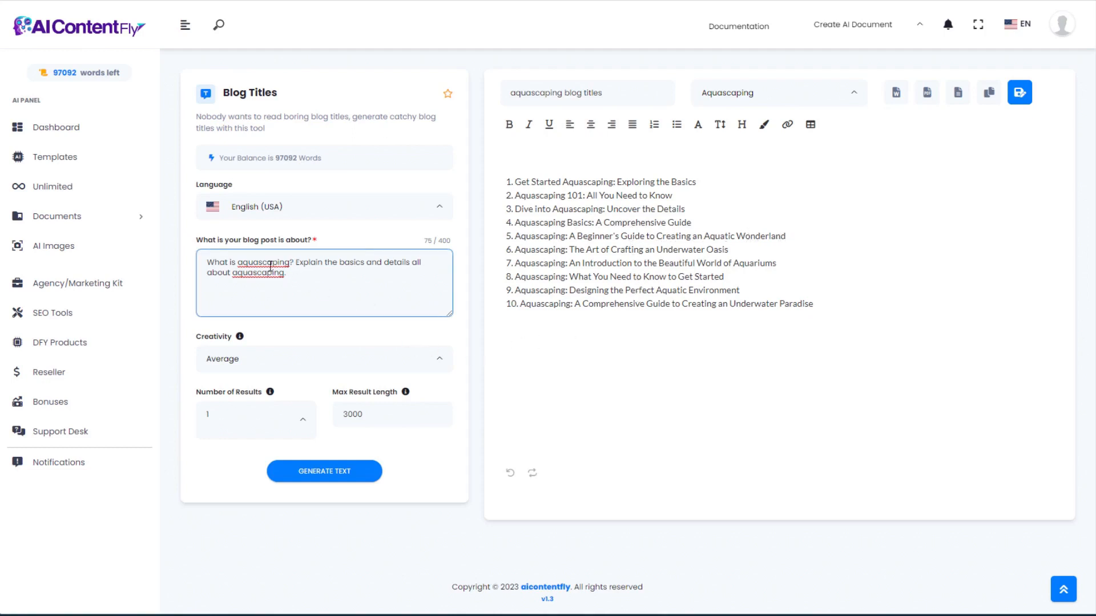
left_click_drag(238, 262, 285, 261)
left_click(312, 267)
left_click_drag(302, 278, 195, 255)
type("about aquascaping aquariums")
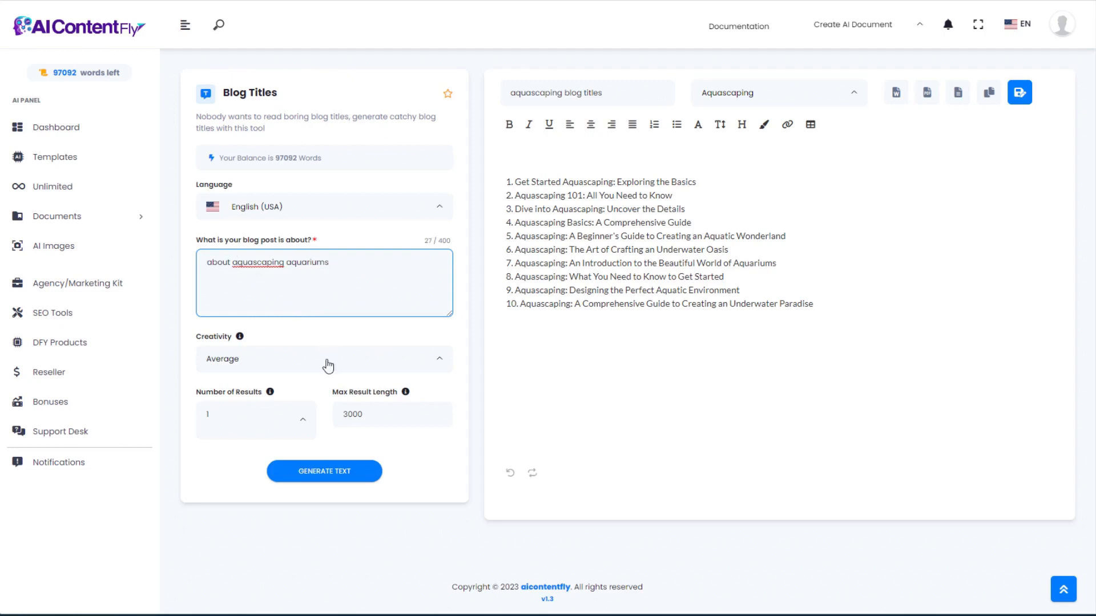
left_click(335, 473)
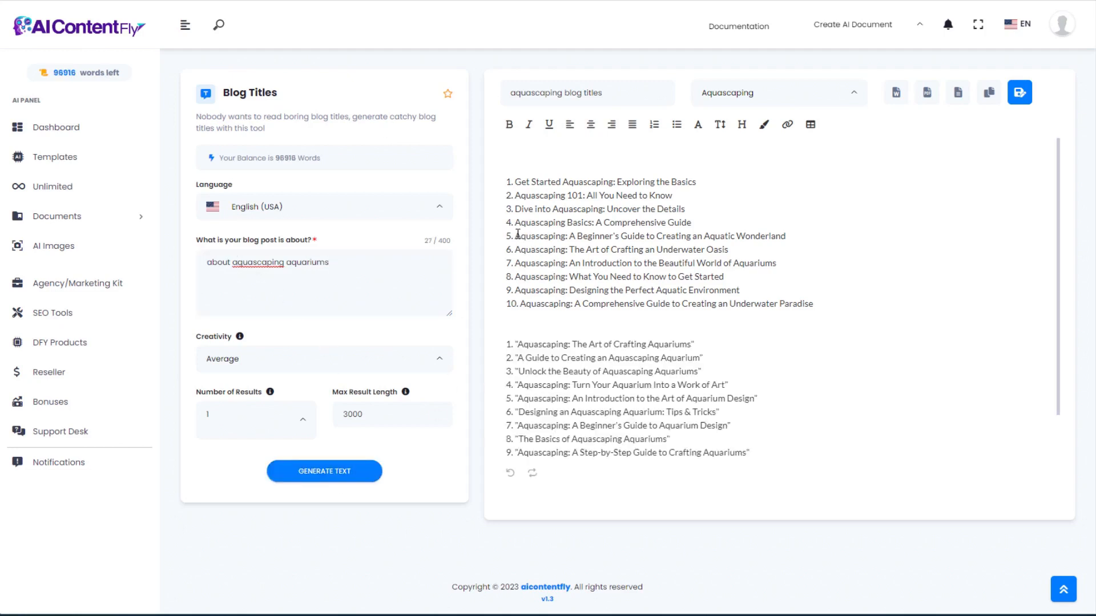
Examine the generated titles, highlighting the fifth title of the first list and the third title of the second list.
left_click_drag(516, 235, 794, 236)
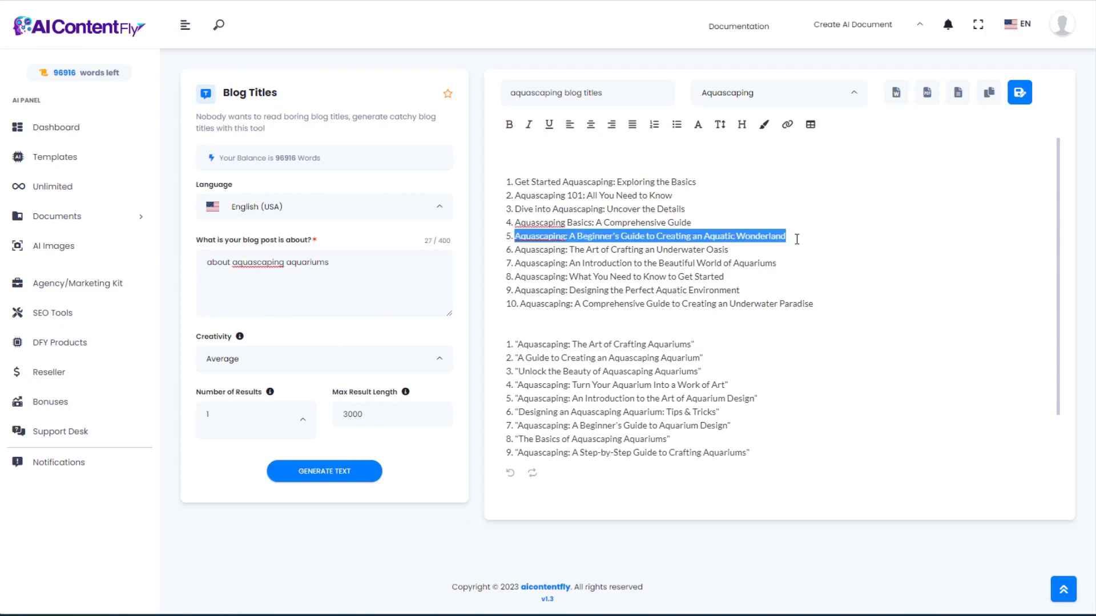
left_click(797, 239)
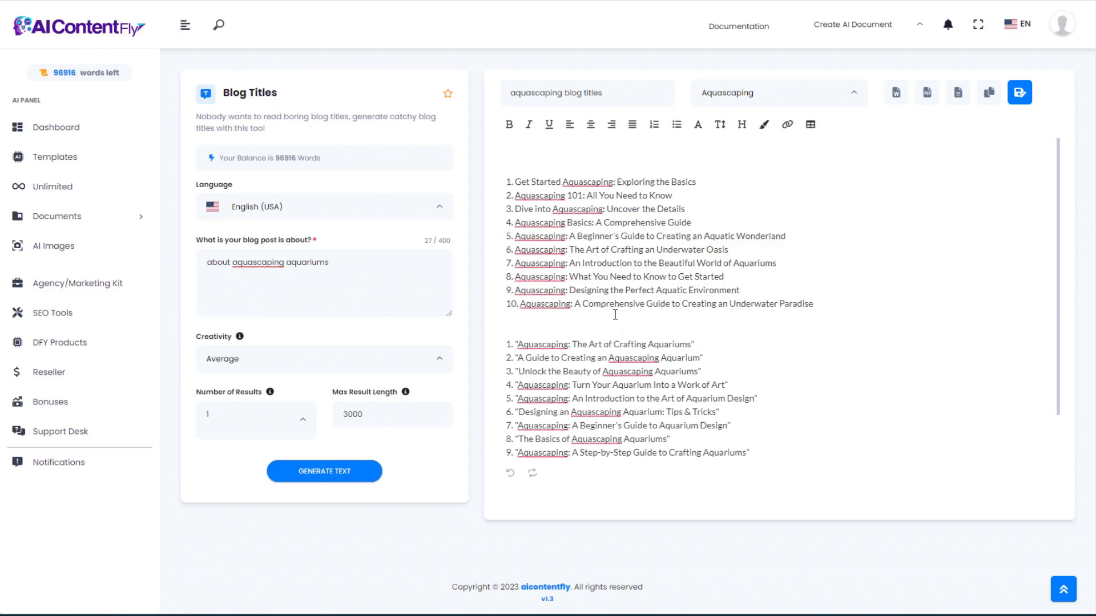
left_click_drag(519, 373, 699, 370)
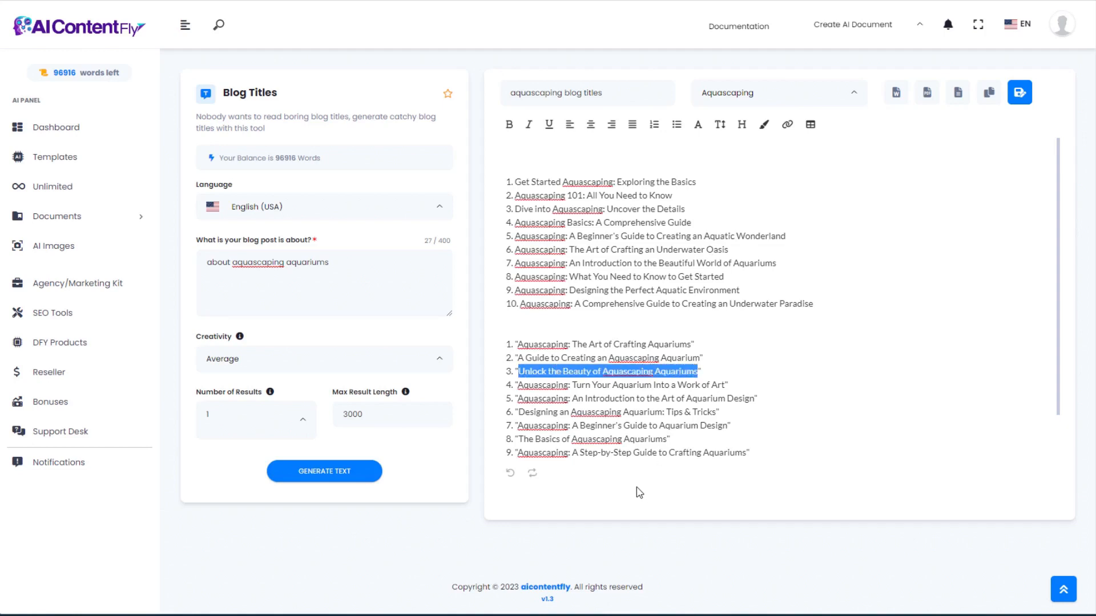
Generate titles for the description "about aquascaping filters" and save the document to the Aquascaping workbook.
left_click_drag(345, 266, 78, 263)
type("about aquascaping filters")
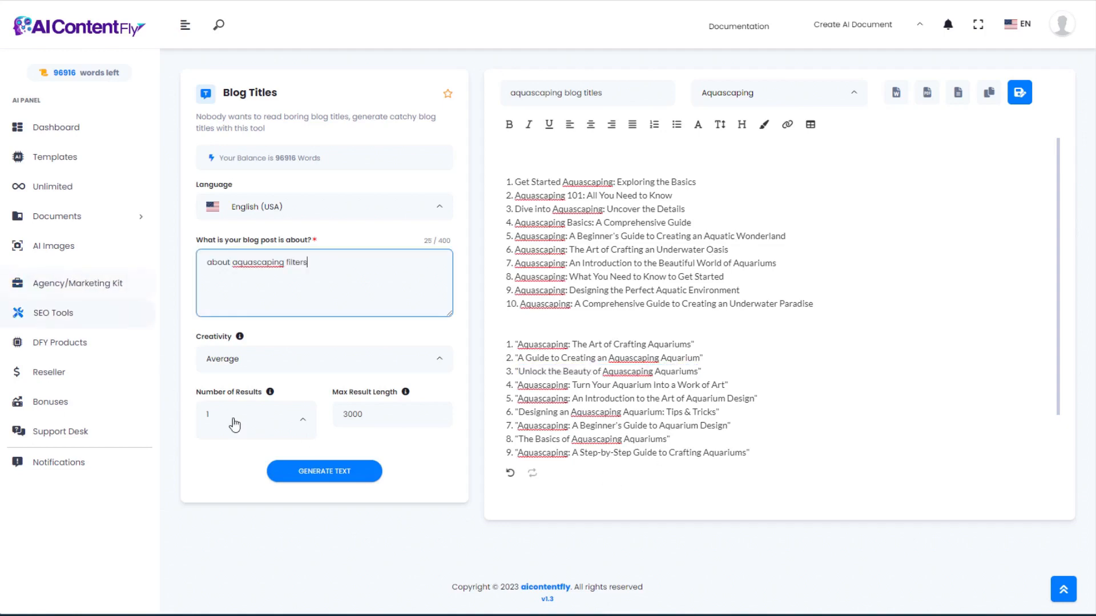
left_click(327, 473)
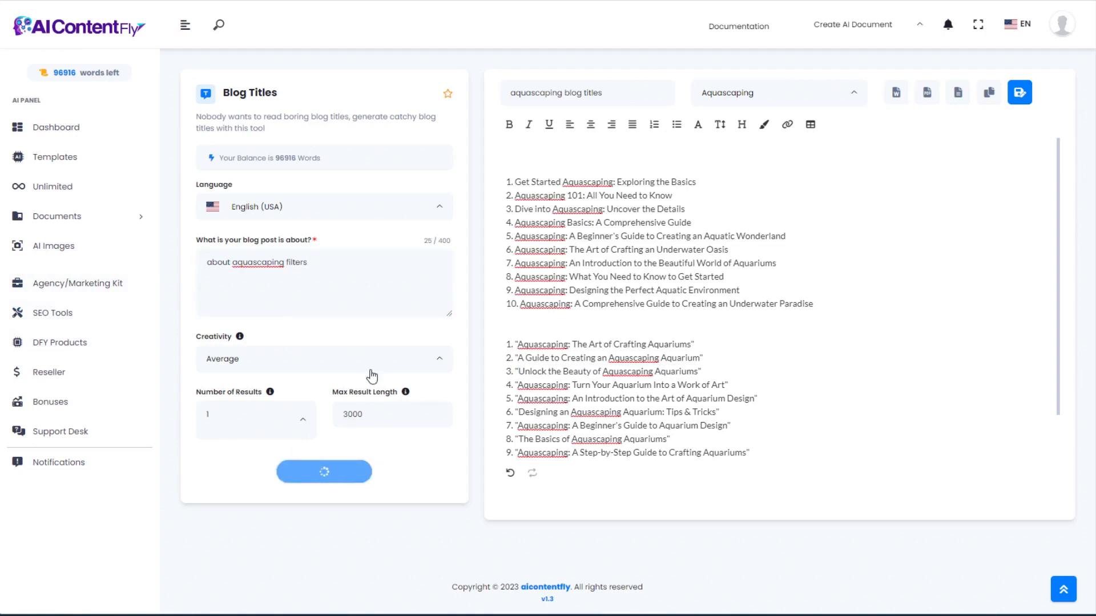
left_click_drag(520, 340, 704, 336)
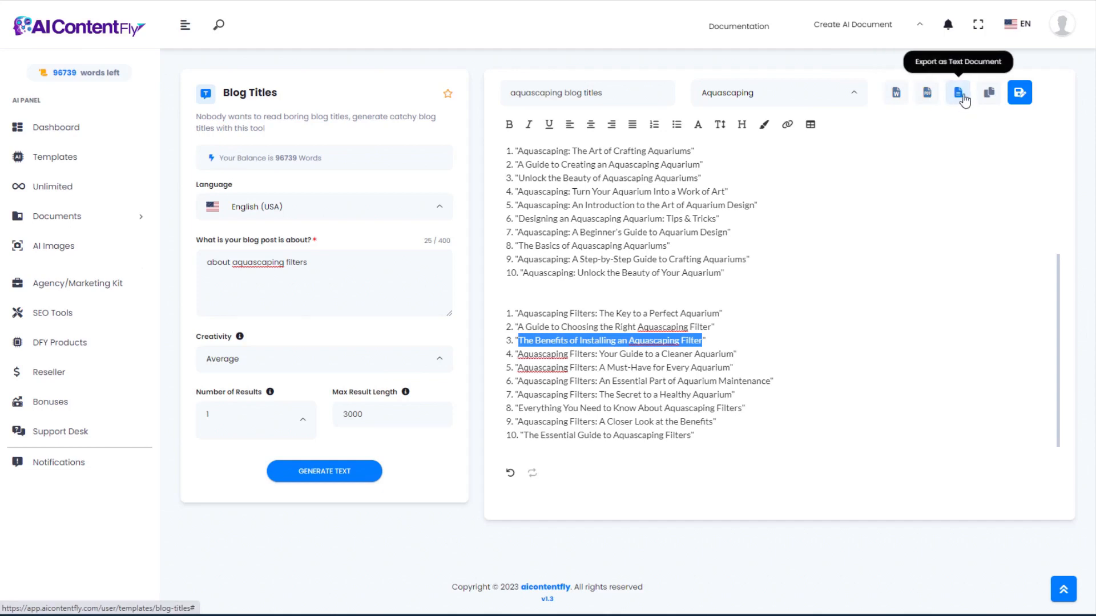
left_click(1019, 94)
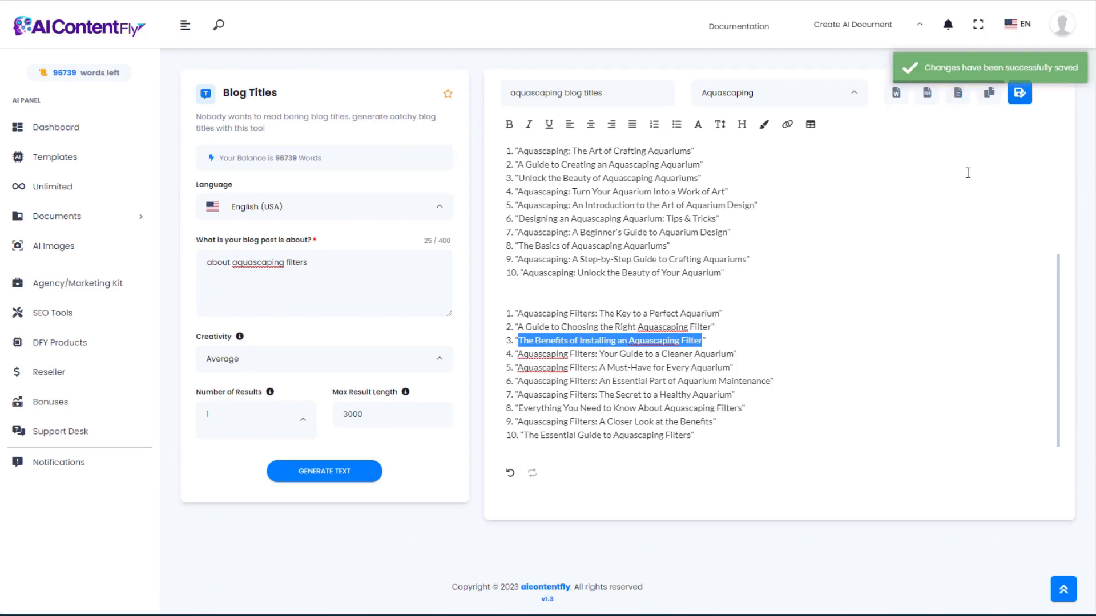
Open the Blog Ideas template and describe the blog post as "What is aquascaping".
left_click(55, 157)
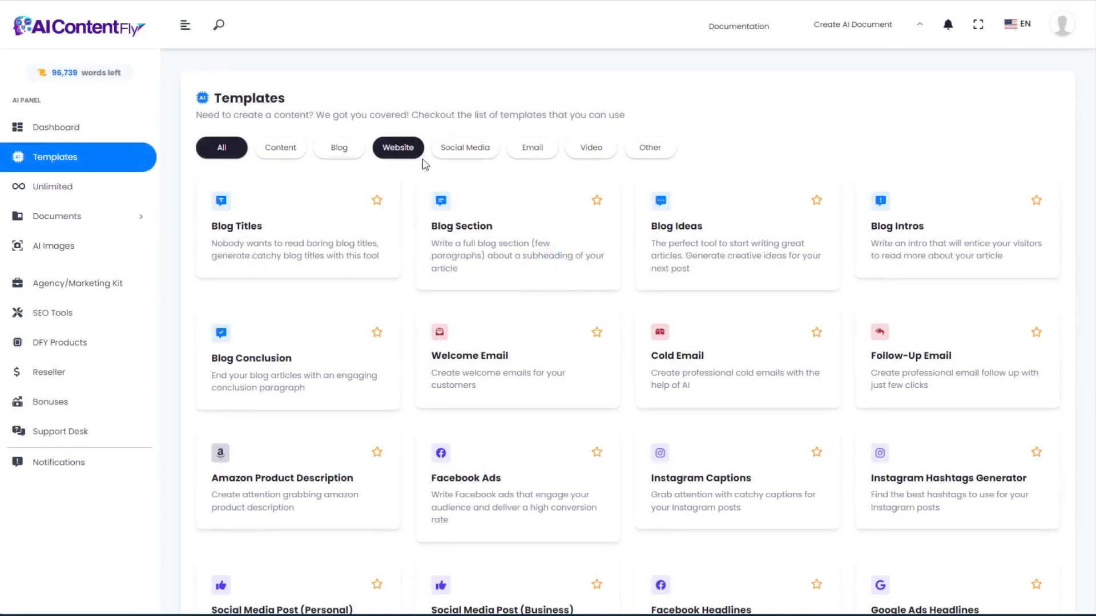
left_click(710, 237)
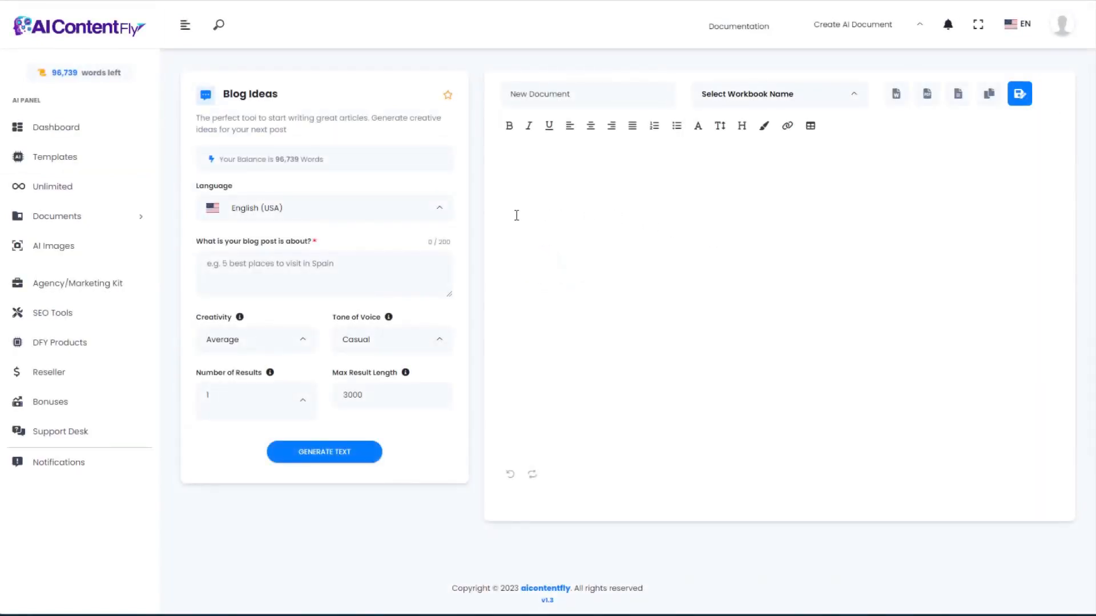
left_click(261, 266)
type("What is aquascaping")
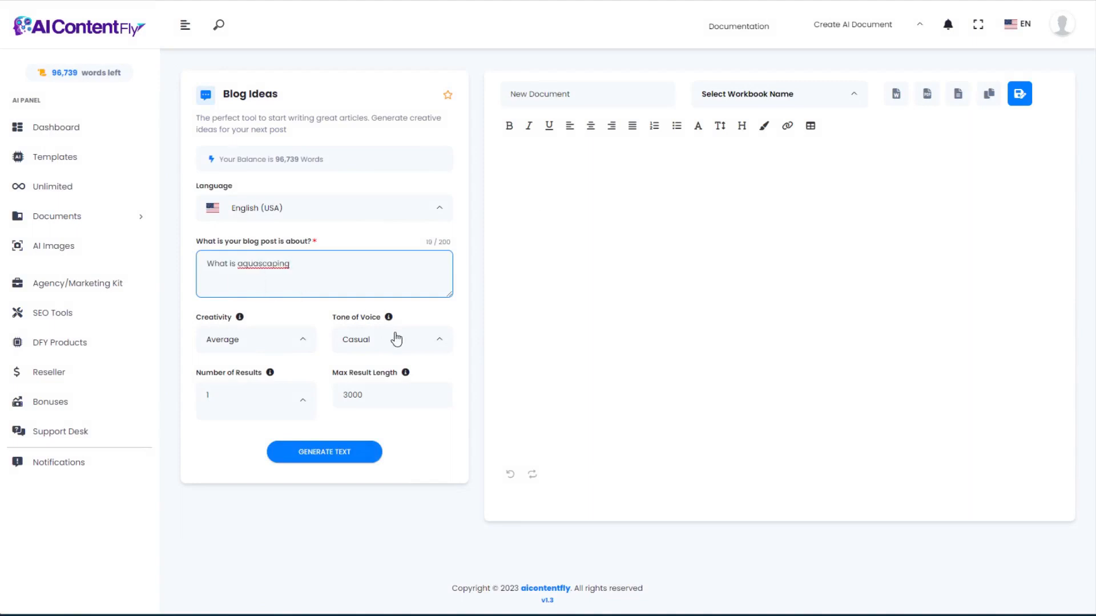
Choose Average creativity and a Casual tone of voice, and generate the blog ideas.
left_click(294, 341)
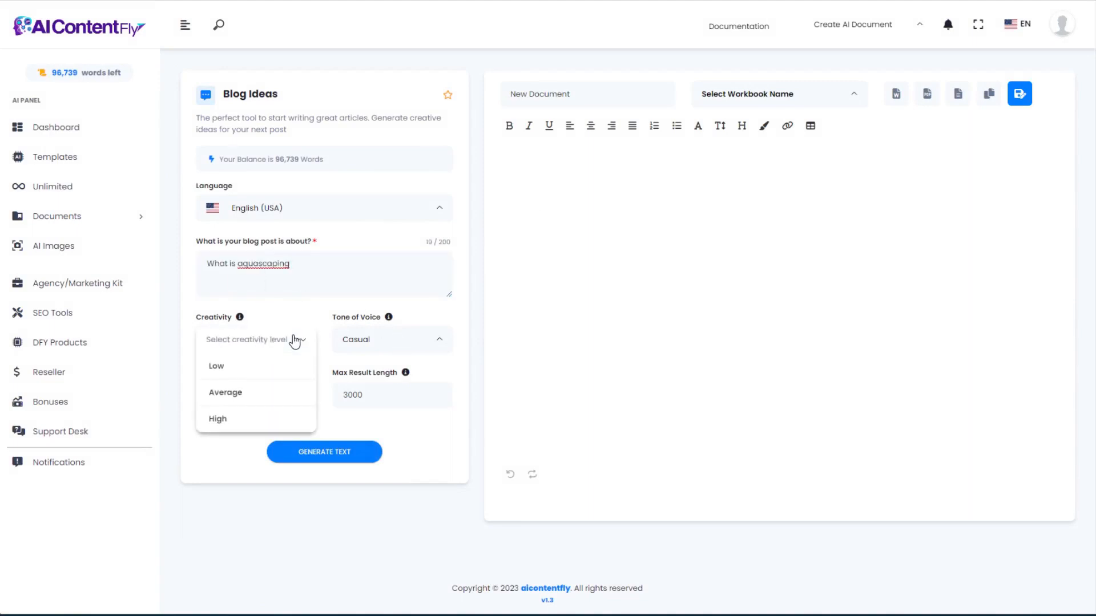
left_click(288, 393)
left_click(432, 338)
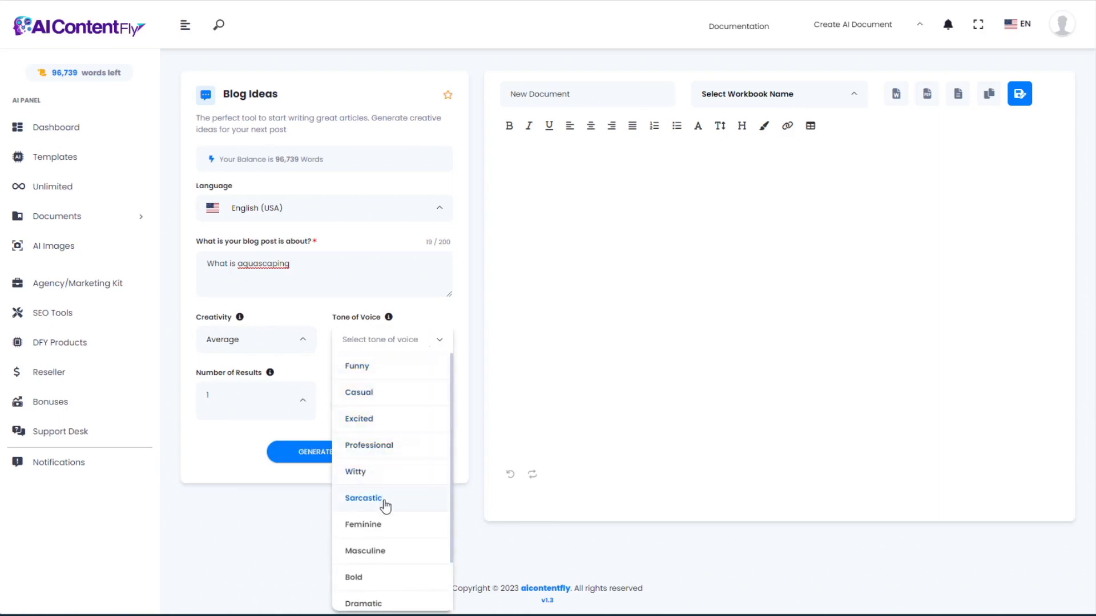
scroll(382, 568, "down", 2)
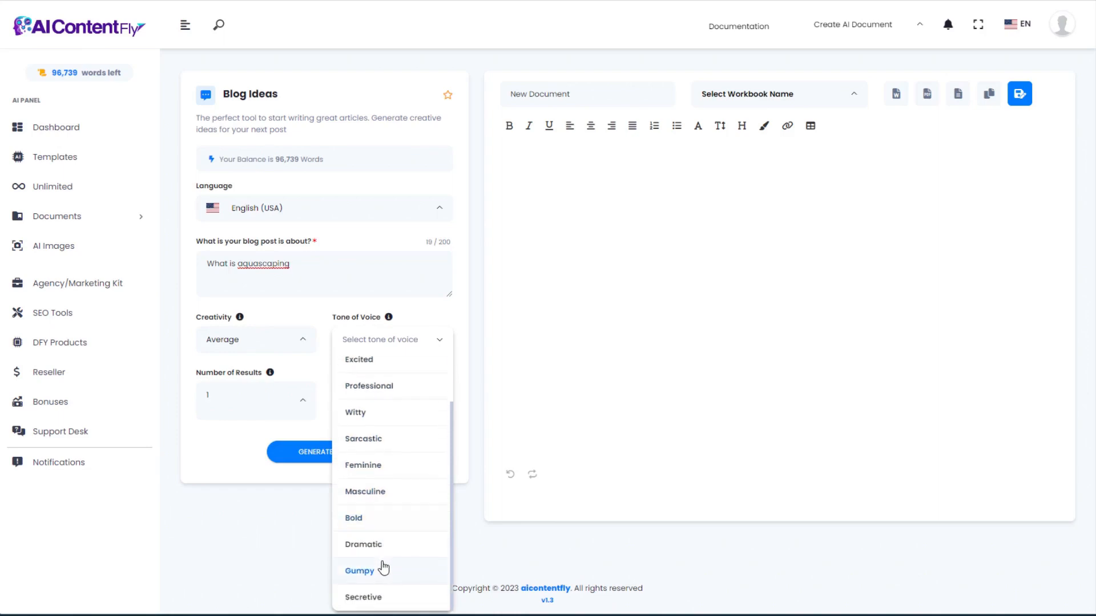
scroll(378, 588, "down", 1)
scroll(396, 464, "up", 2)
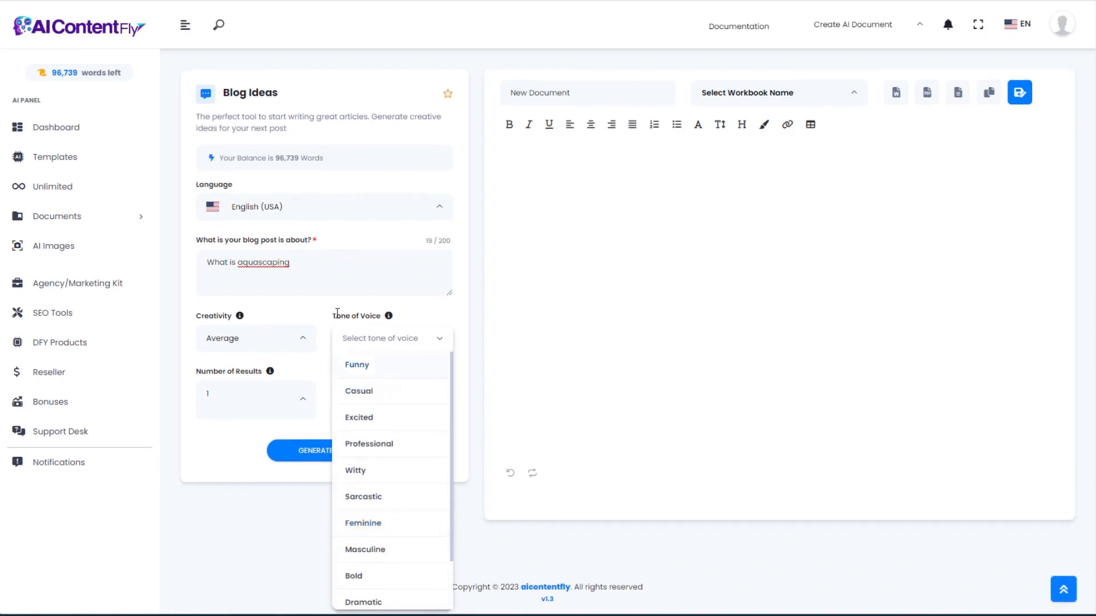
left_click(385, 398)
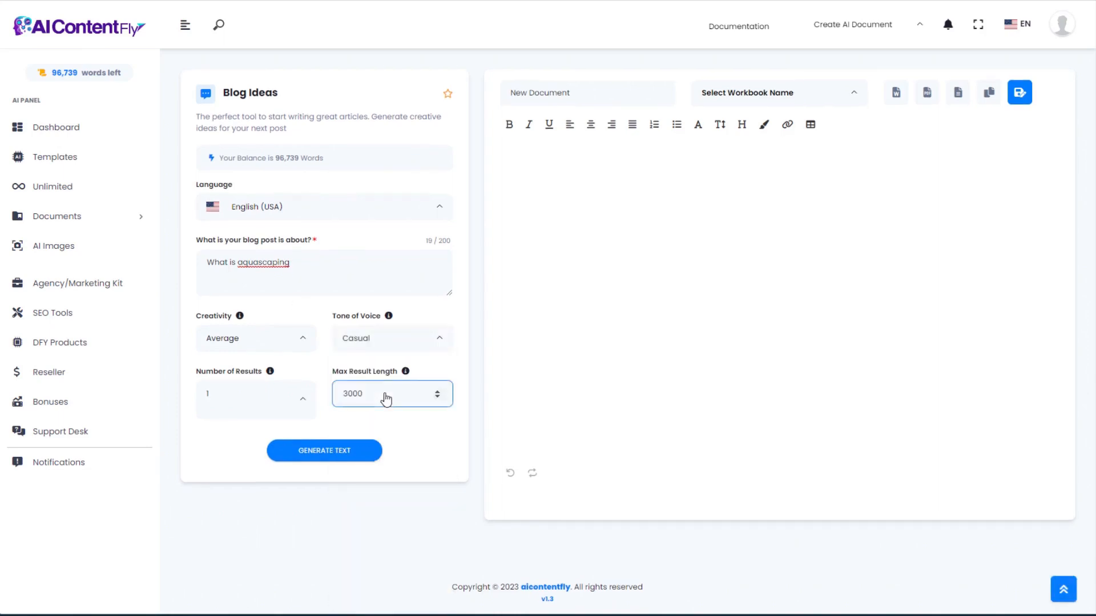
left_click(311, 454)
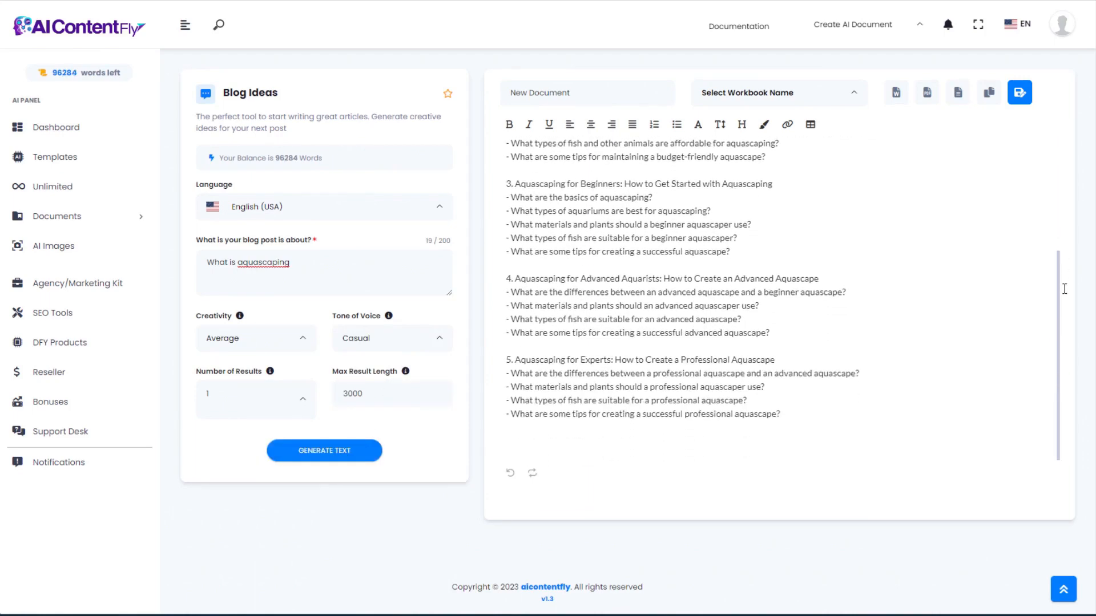
Examine the generated blog ideas and the outline questions listed under each one.
scroll(1063, 262, "up", 5)
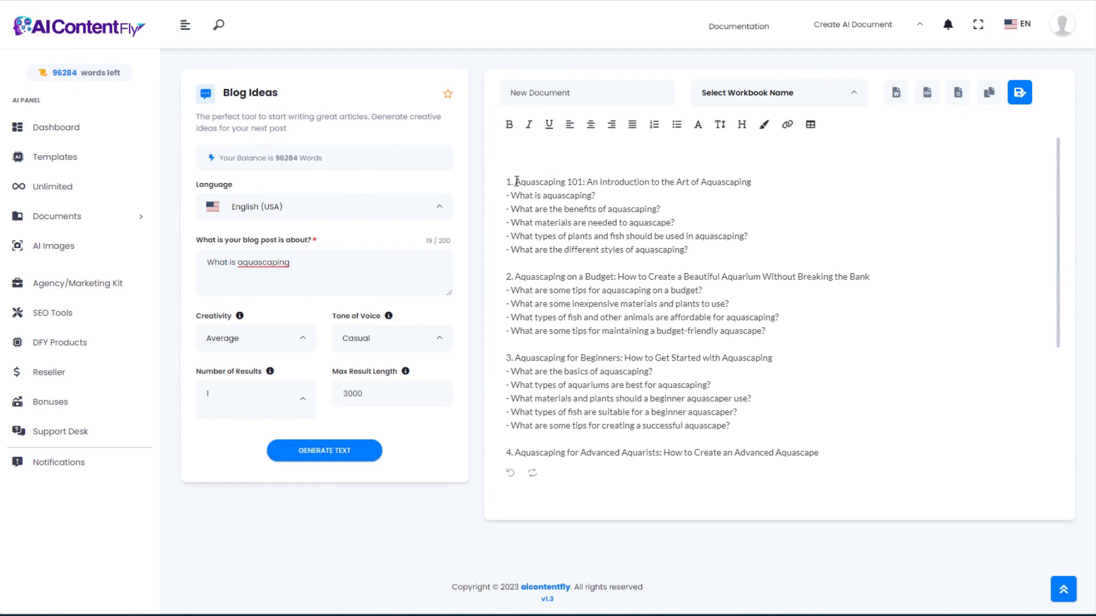
left_click_drag(513, 196, 721, 249)
left_click(721, 250)
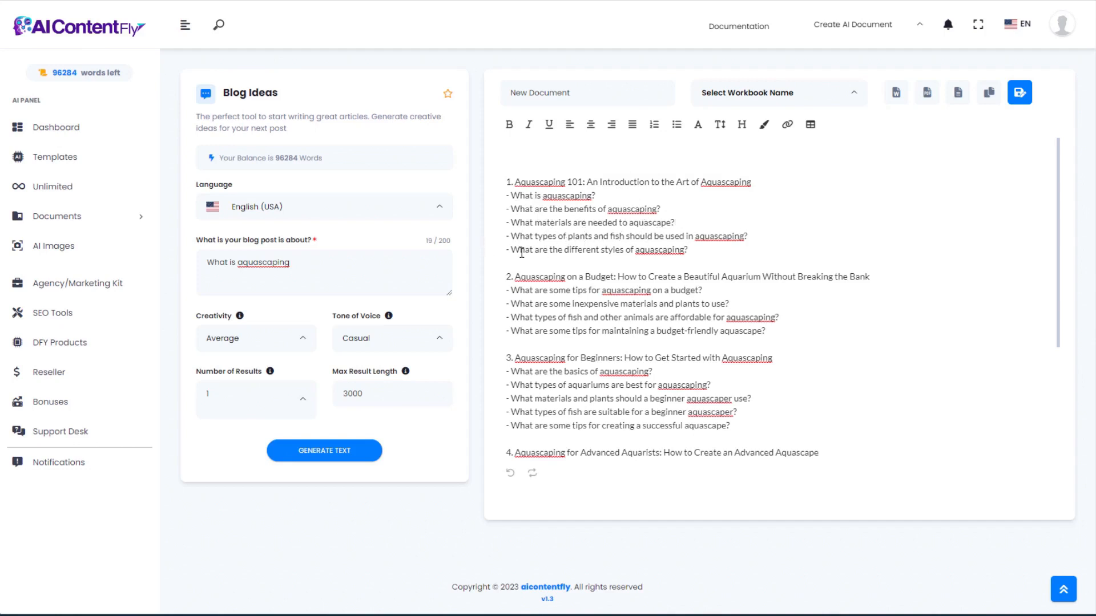
scroll(593, 243, "down", 2)
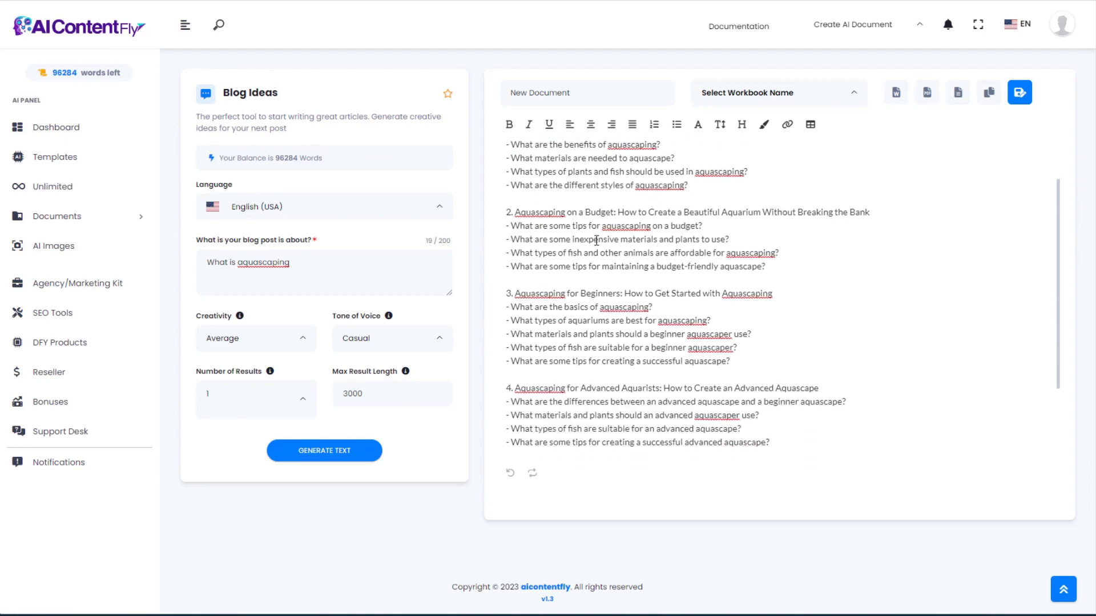
scroll(595, 241, "down", 1)
scroll(633, 317, "up", 3)
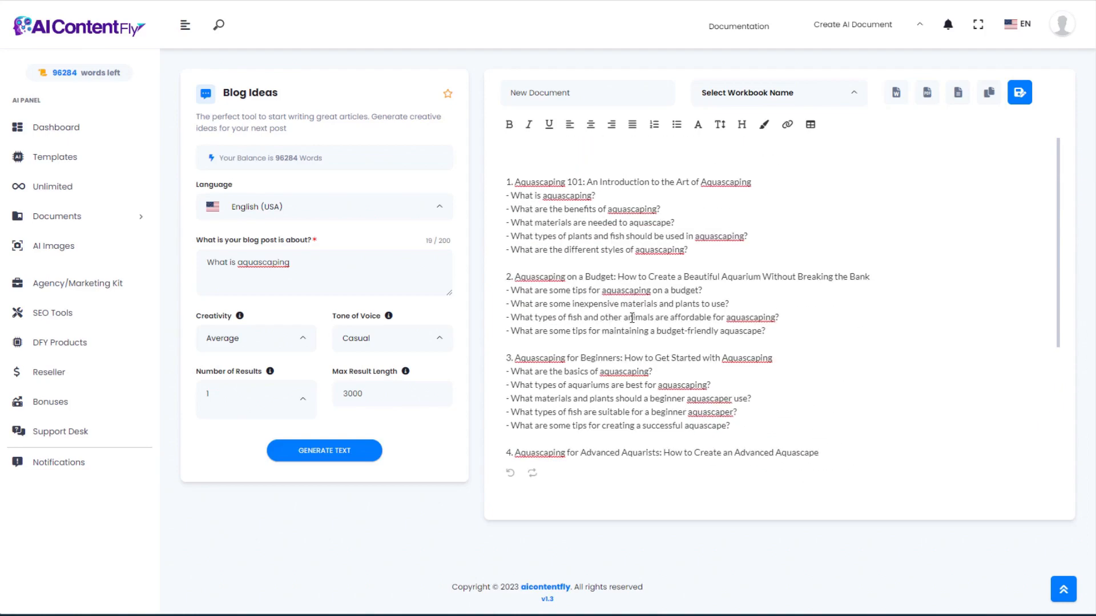
left_click_drag(304, 267, 212, 264)
left_click(322, 265)
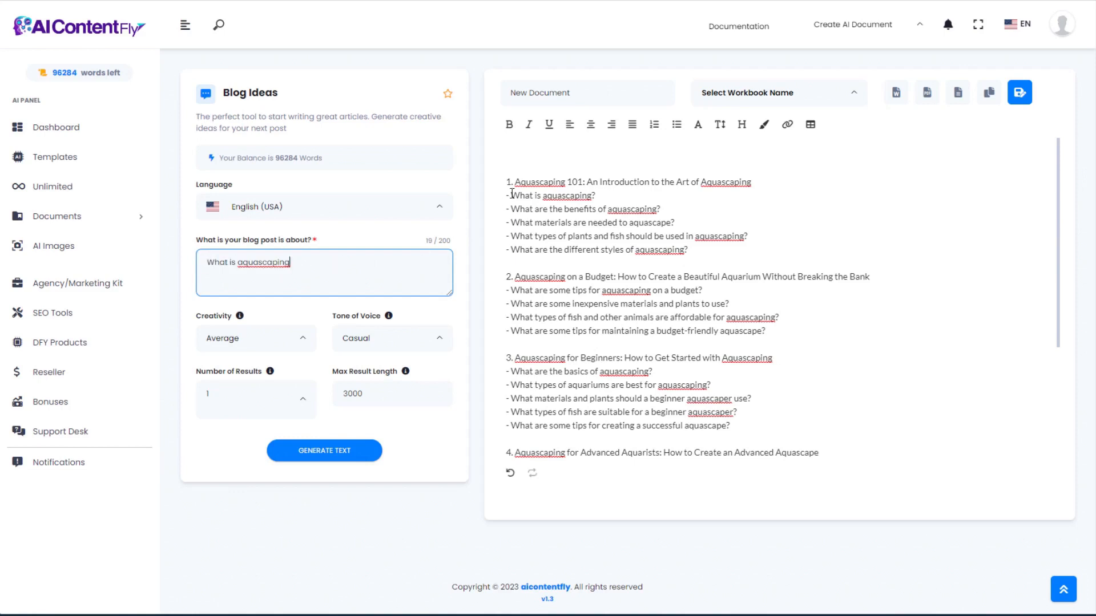
mouse_move(511, 194)
left_mouse_down()
mouse_move(713, 239)
mouse_move(702, 249)
mouse_move(541, 227)
mouse_move(507, 199)
left_mouse_up()
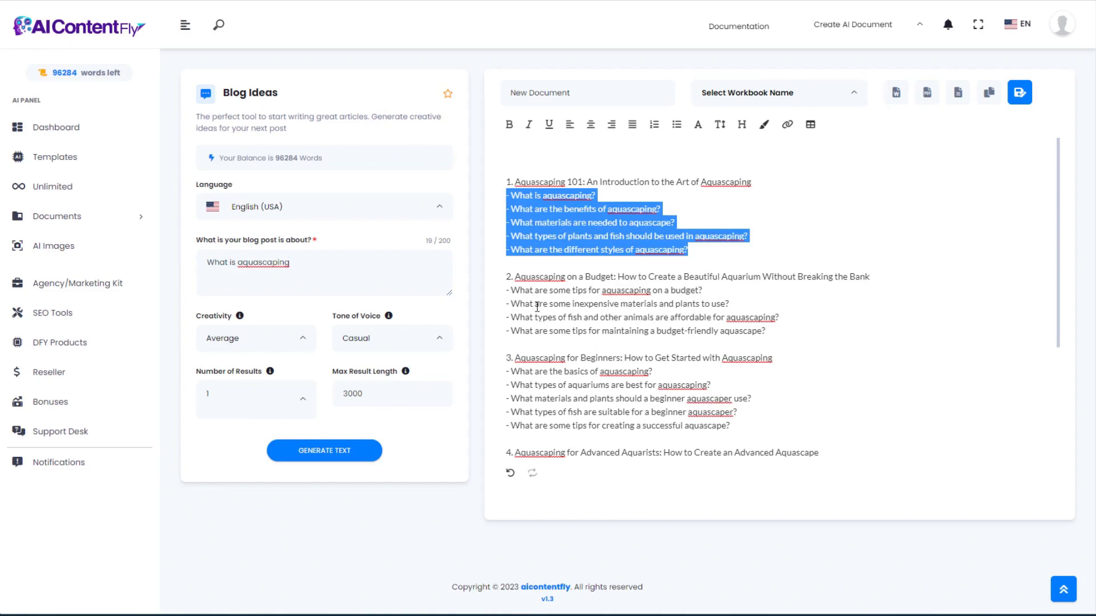
scroll(556, 322, "down", 3)
scroll(556, 322, "up", 3)
left_click(662, 209)
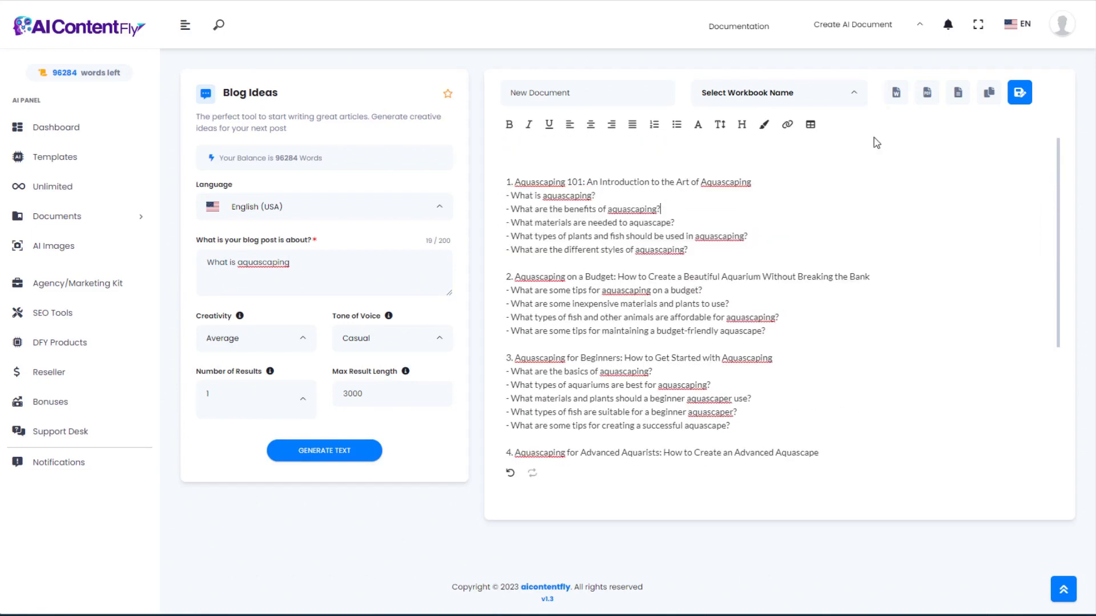
Export the blog ideas as a Word document and select the "Aquascaping 101" idea with its questions.
left_click(897, 97)
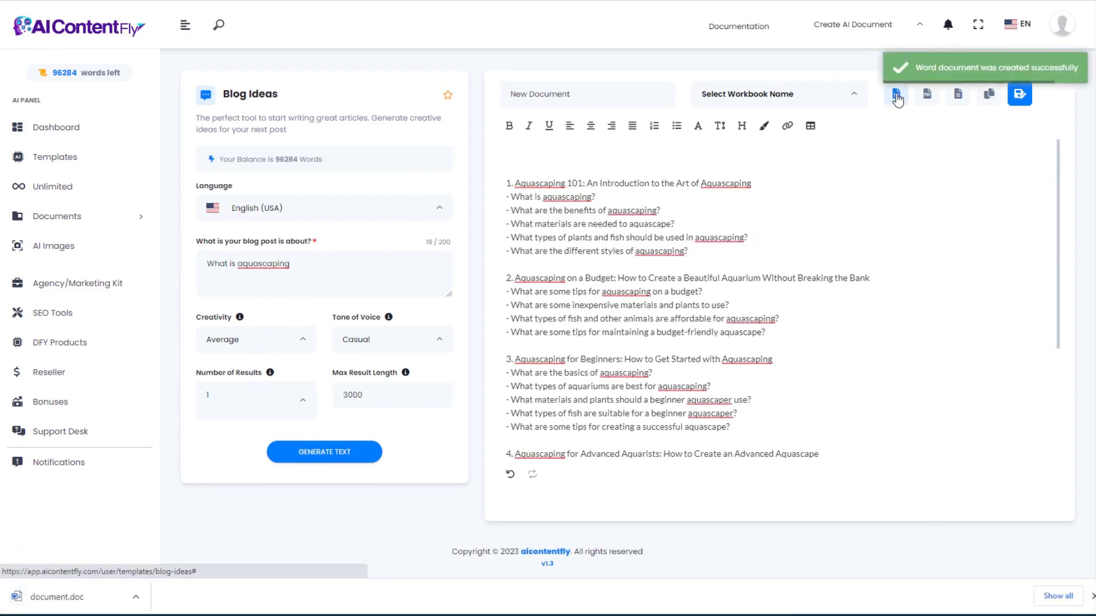
left_click_drag(688, 251, 515, 177)
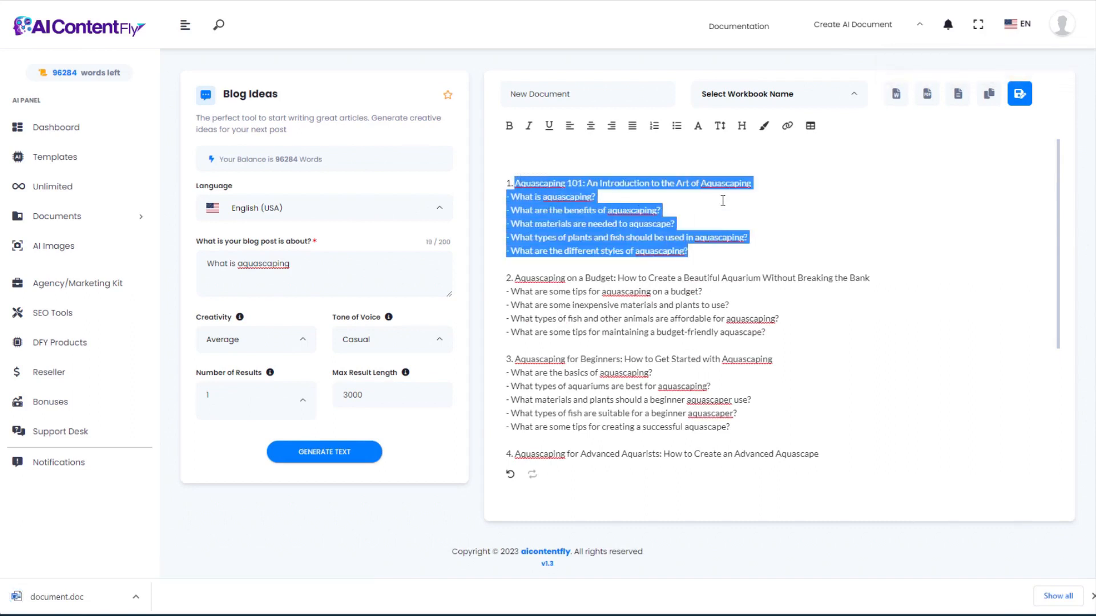
scroll(628, 295, "down", 1)
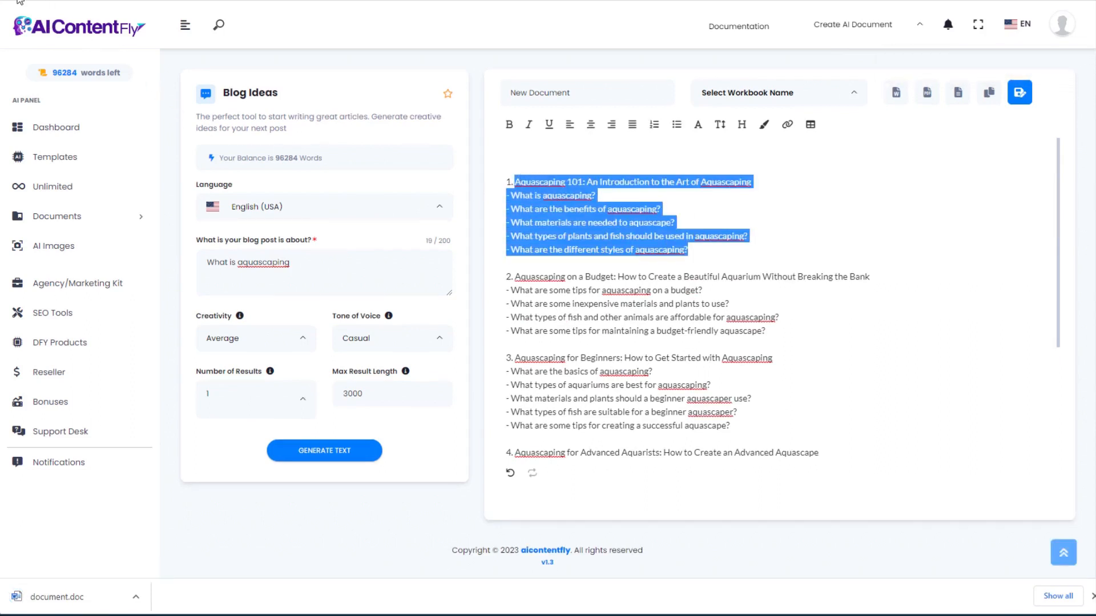
Open the Blog Section template and paste the copied "Aquascaping 101" idea with its questions as the subheadings.
key("alt+Left")
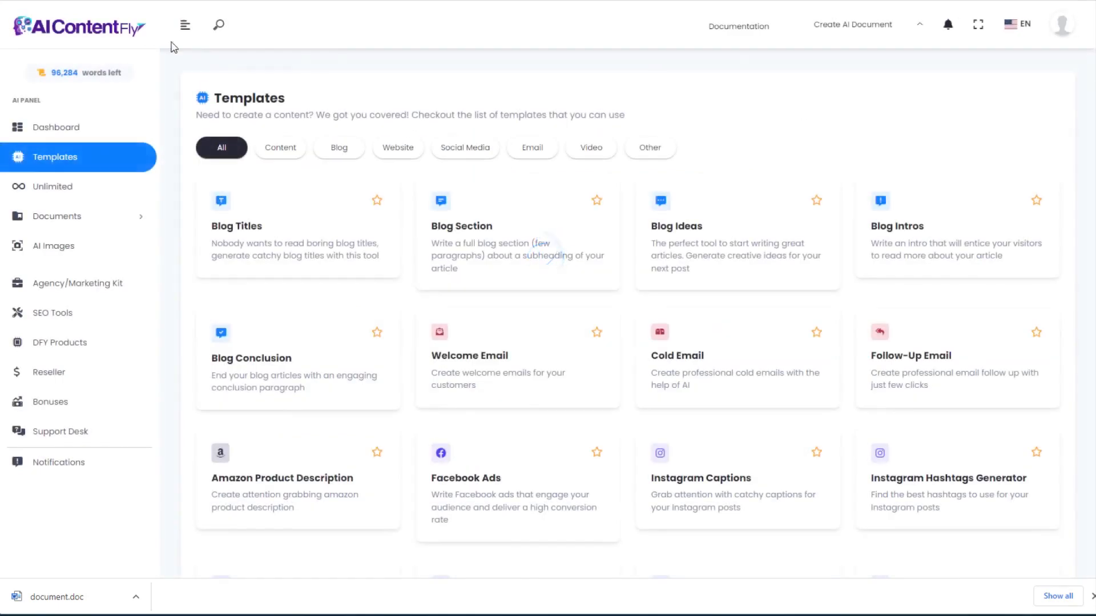
left_click(474, 240)
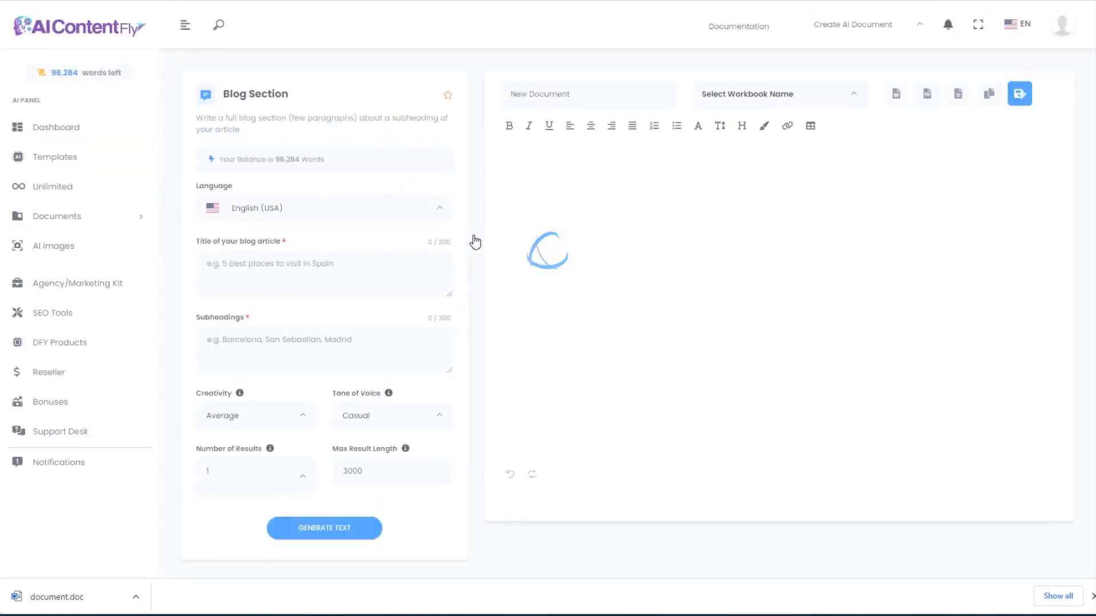
left_click(230, 337)
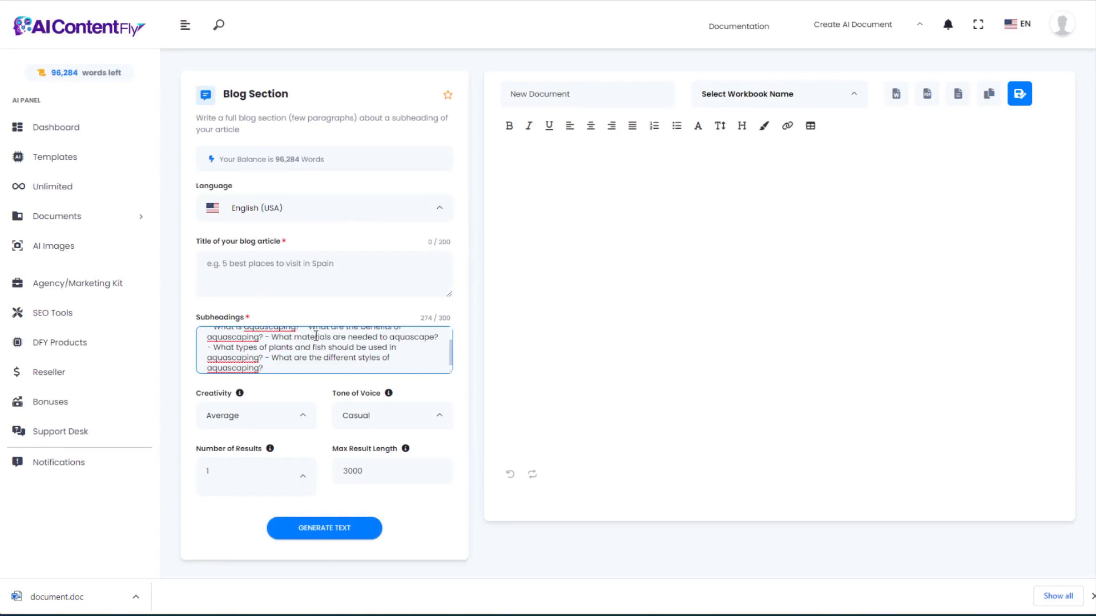
Move "Aquascaping 101: An Introduction to the Art of Aquascaping" from the subheadings to the blog article title, leaving only the questions as subheadings.
scroll(315, 336, "up", 2)
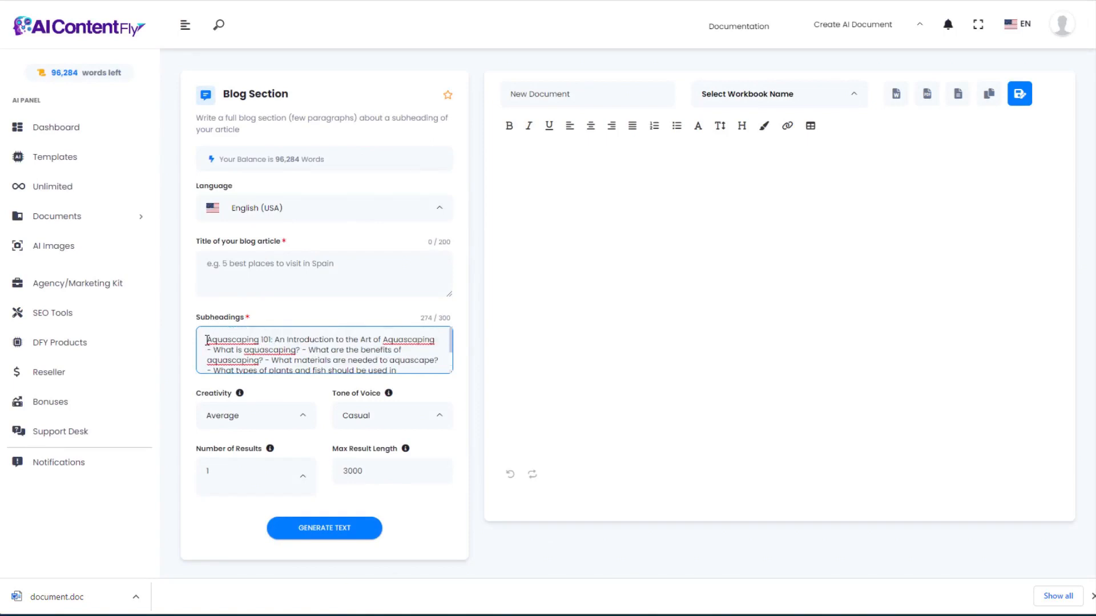
left_click_drag(207, 340, 437, 341)
key("ctrl+c")
key("BackSpace")
left_click(250, 266)
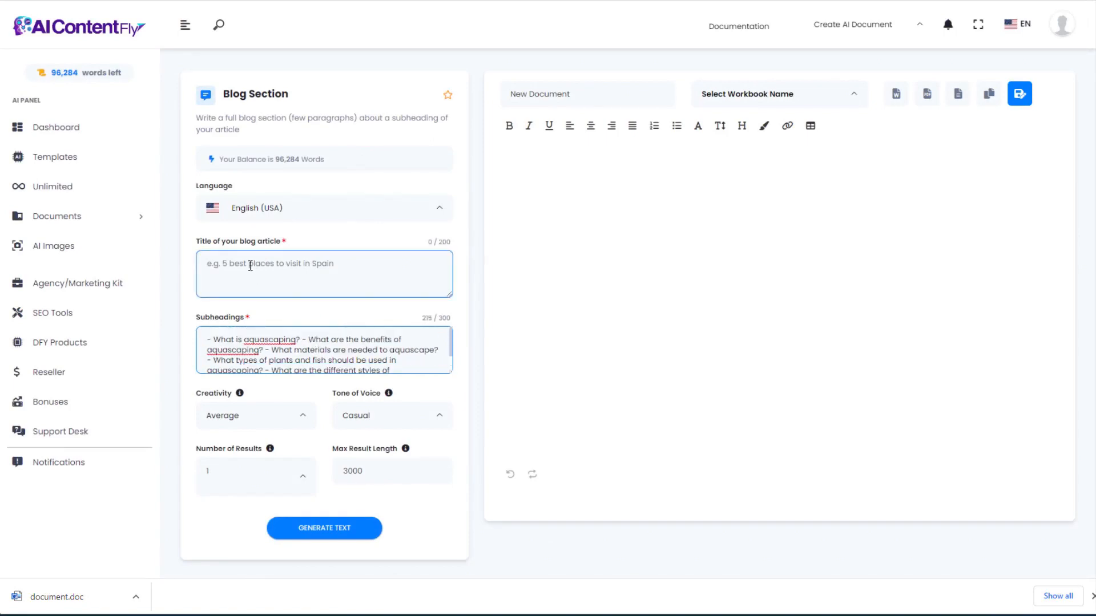
key("ctrl+v")
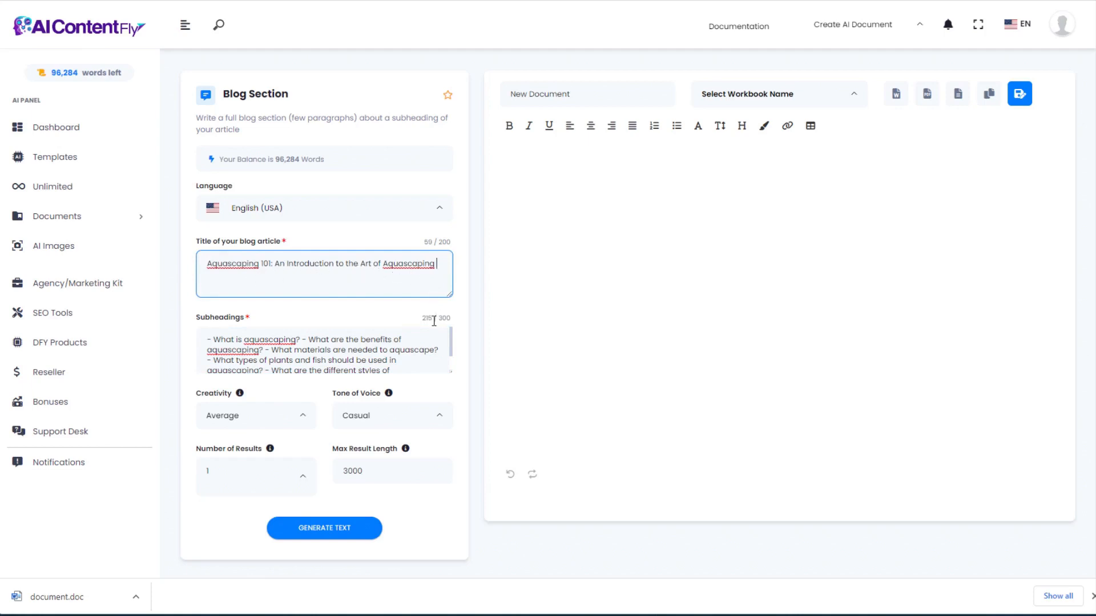
Generate the blog section with Average creativity and a Casual tone, and export the resulting text as a Word document.
left_click(451, 338)
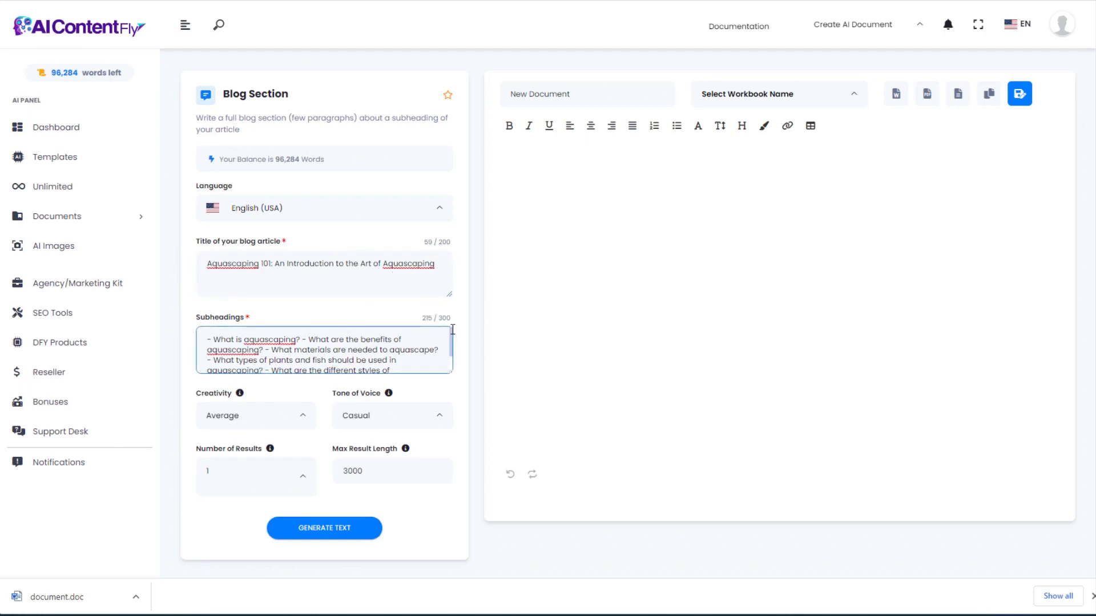
left_click_drag(452, 330, 451, 354)
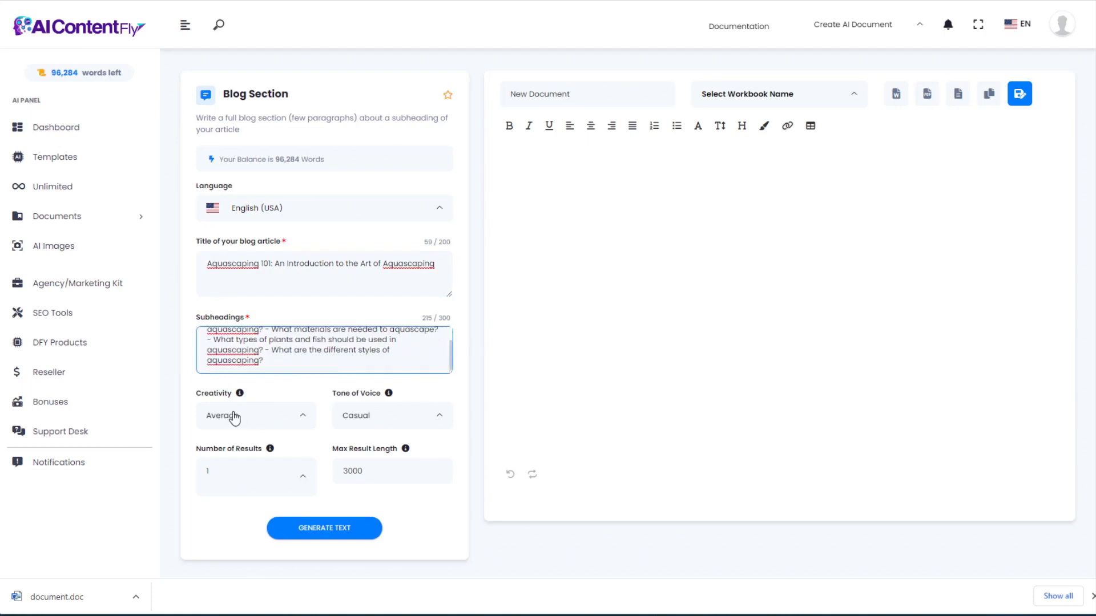
left_click(343, 526)
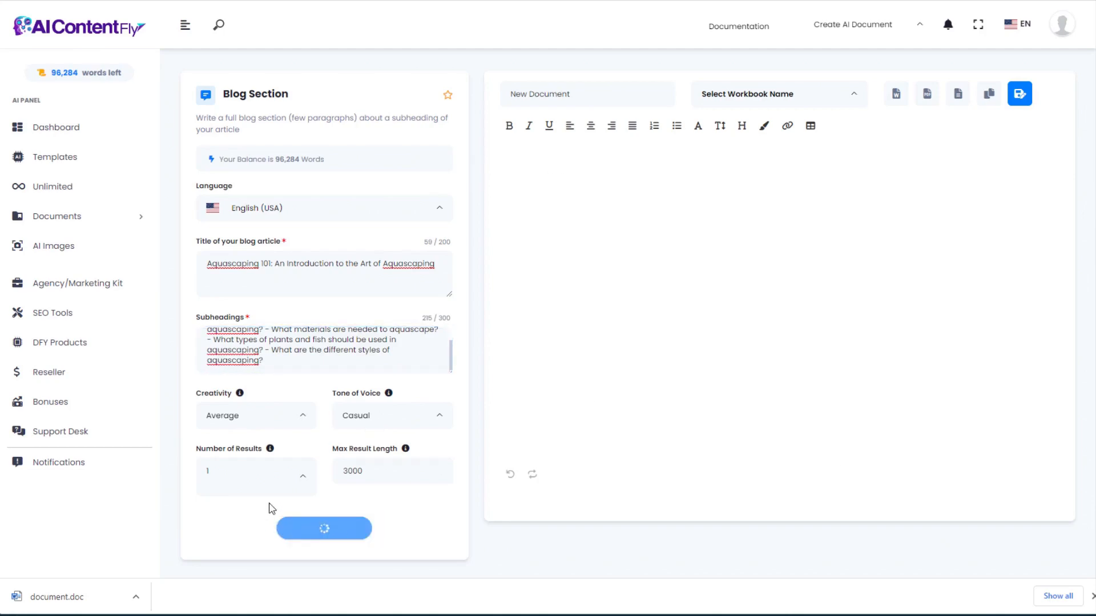
left_click_drag(1053, 149, 1070, 276)
scroll(593, 224, "up", 3)
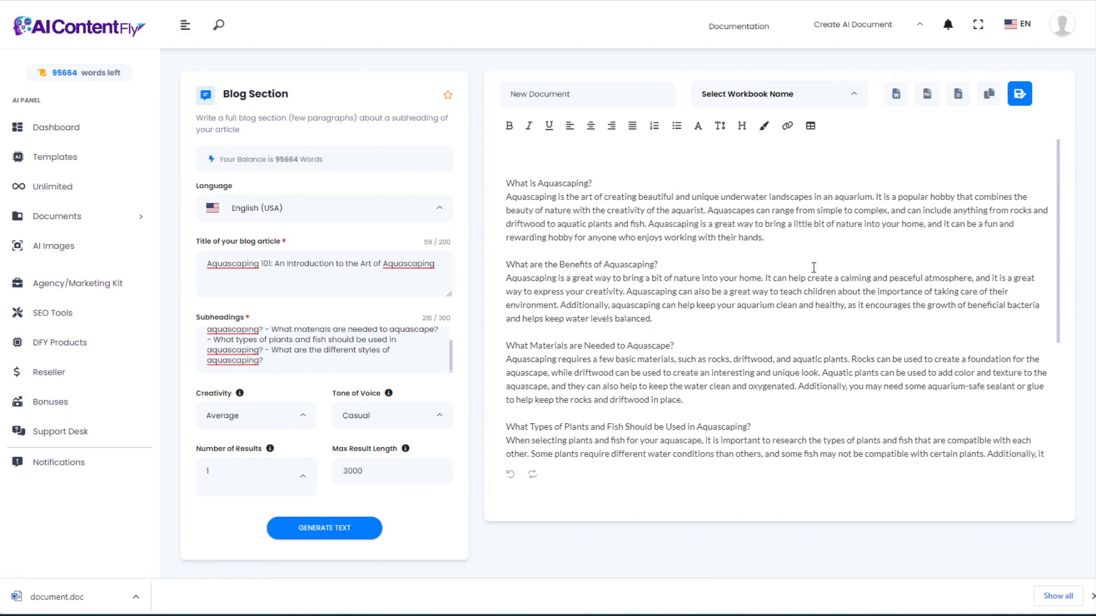
left_click(899, 99)
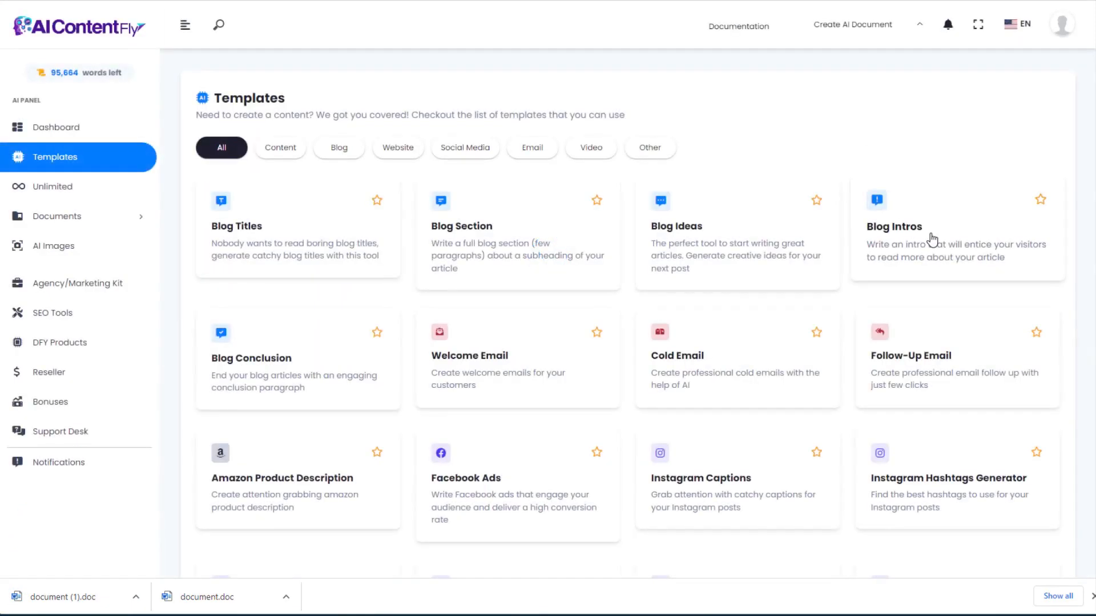
Open the Blog Intros template and set the blog post title to "Aquascaping 101: An Introduction to the Art of Aquascaping".
left_click(933, 239)
left_click(235, 263)
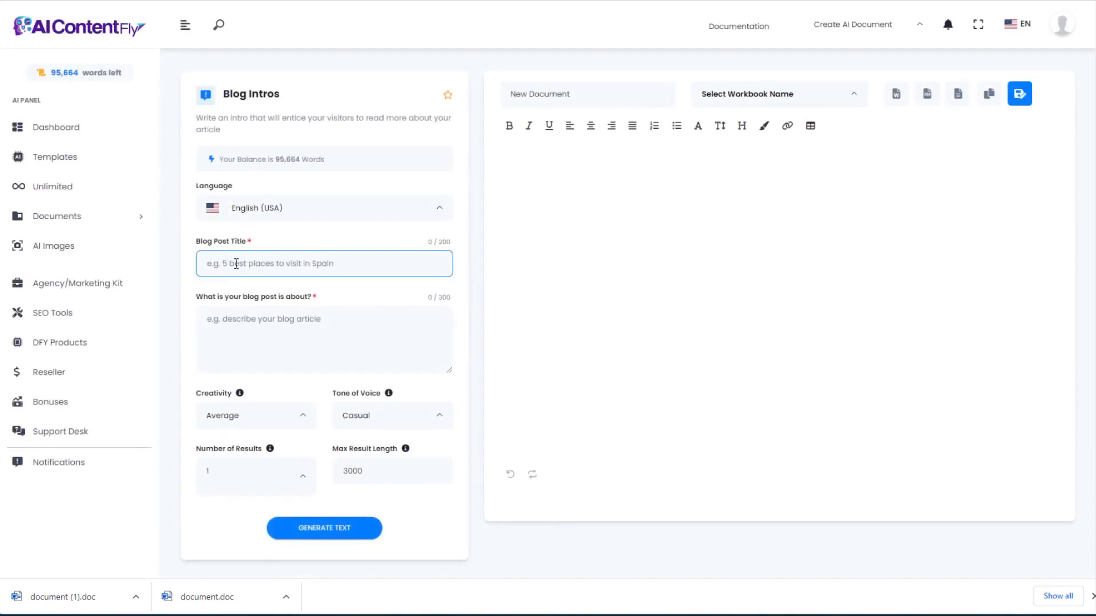
key("ctrl+v")
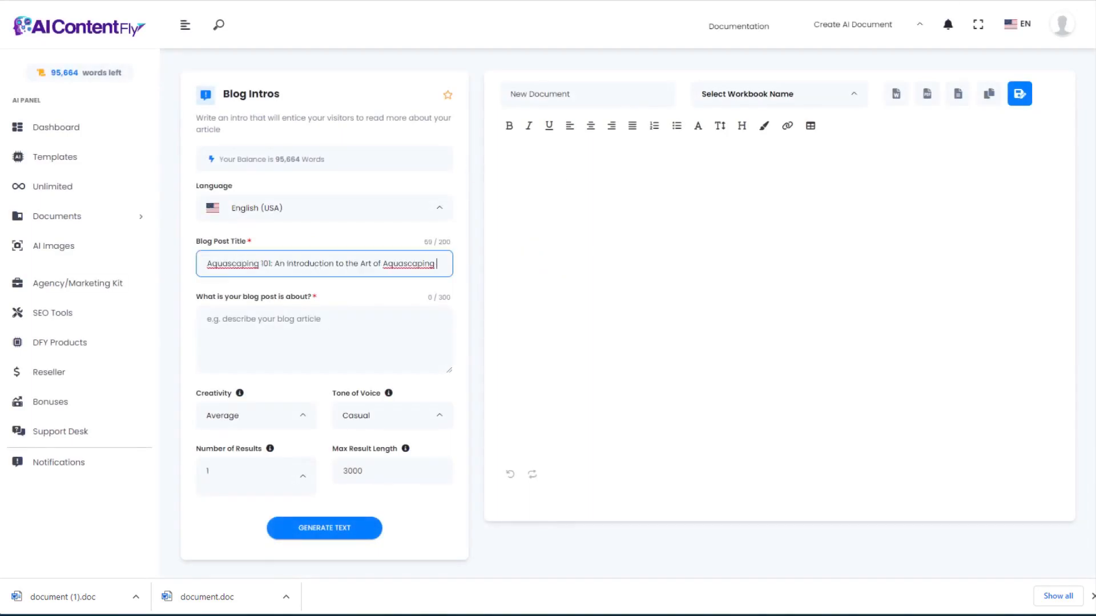
Describe the blog post with the five "Aquascaping 101" outline questions, and generate the blog intro.
key("alt+Tab")
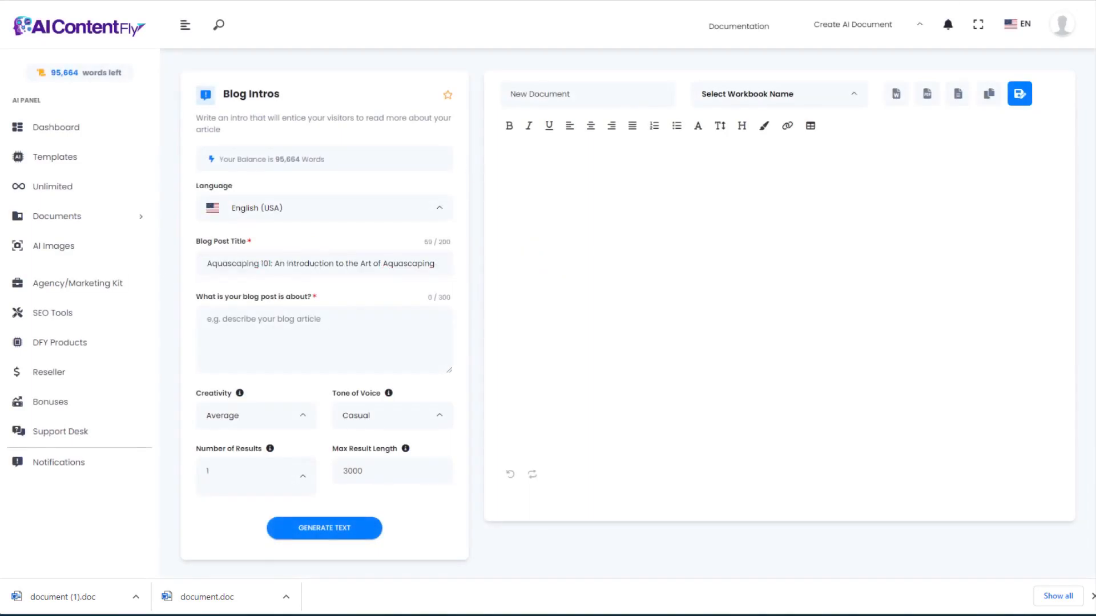
left_click(244, 313)
type("- What is aquascaping?  - What are the benefits of aquascaping?  - What materials are needed to aquascape?  - What types of plants and fish should be used in aquascaping?  - What are the different styles of aquascaping?")
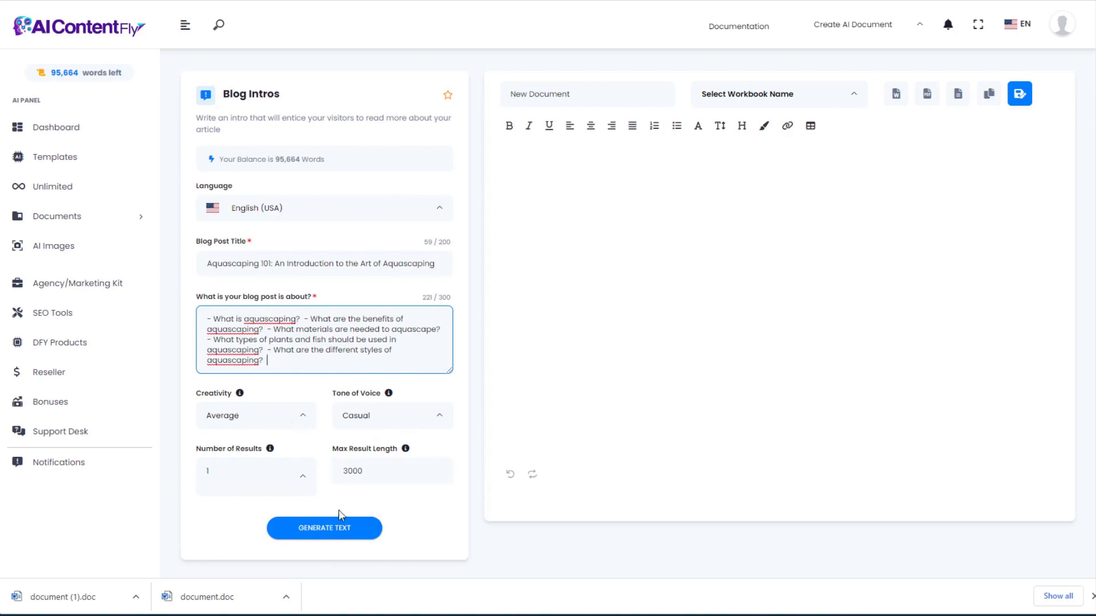
left_click(334, 530)
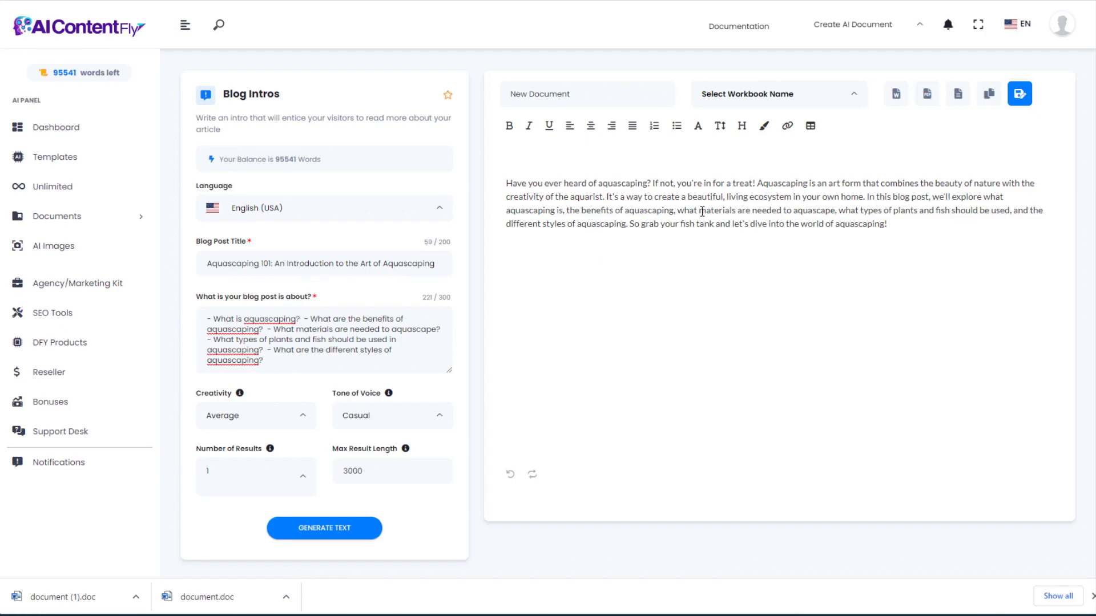
Open the Blog Conclusion template and set the blog post title to "Aquascaping 101: An Introduction to the Art of Aquascaping".
left_click(78, 34)
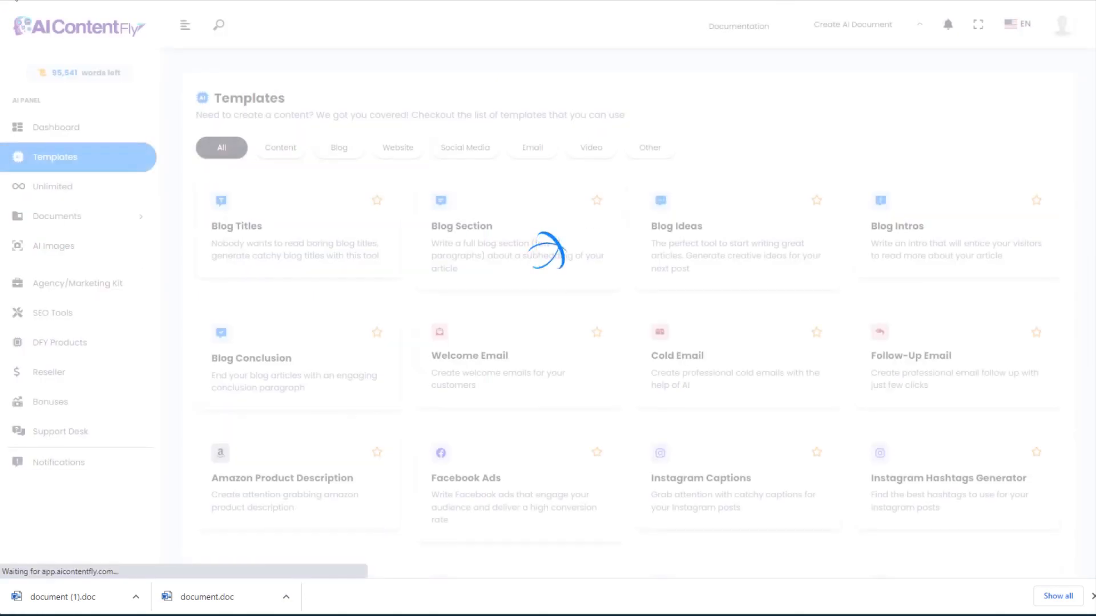
left_click(282, 361)
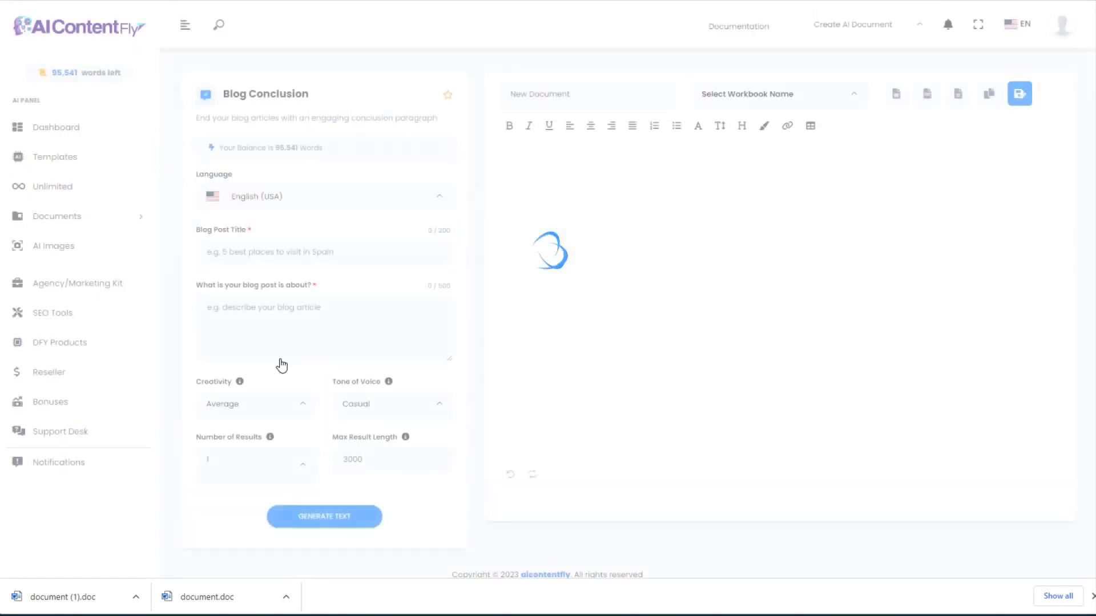
left_click(220, 254)
key("ctrl+v")
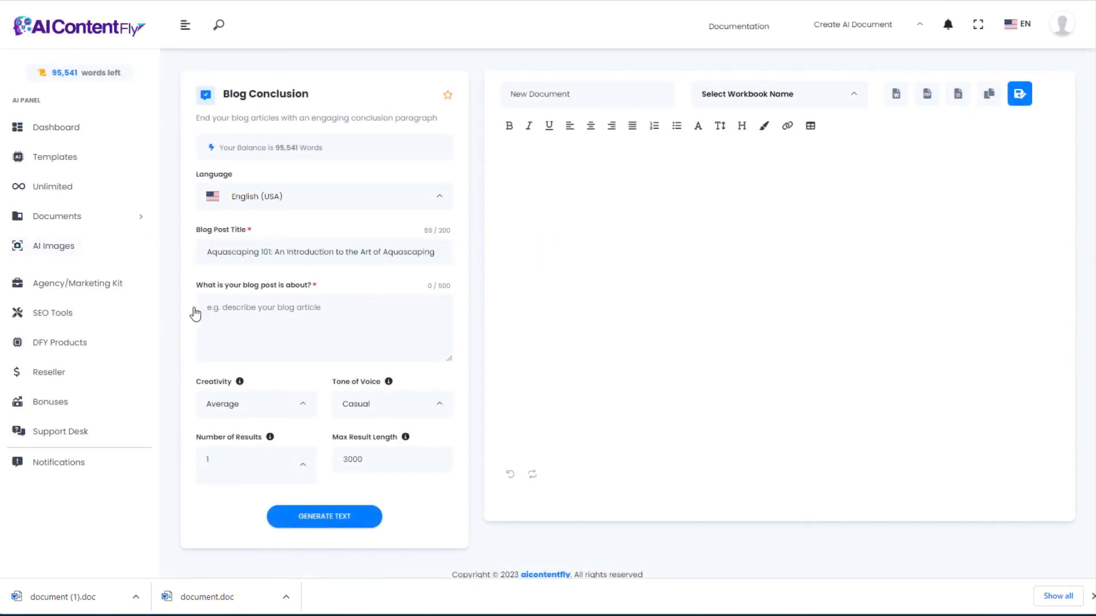
Enter the same five aquascaping questions as the conclusion's blog post description, and generate the conclusion paragraph.
left_click(274, 335)
type("- What is aquascaping?  - What are the benefits of aquascaping?  - What materials are needed to aquascape?  - What types of plants and fish should be used in aquascaping?  - What are the different styles of aquascaping?")
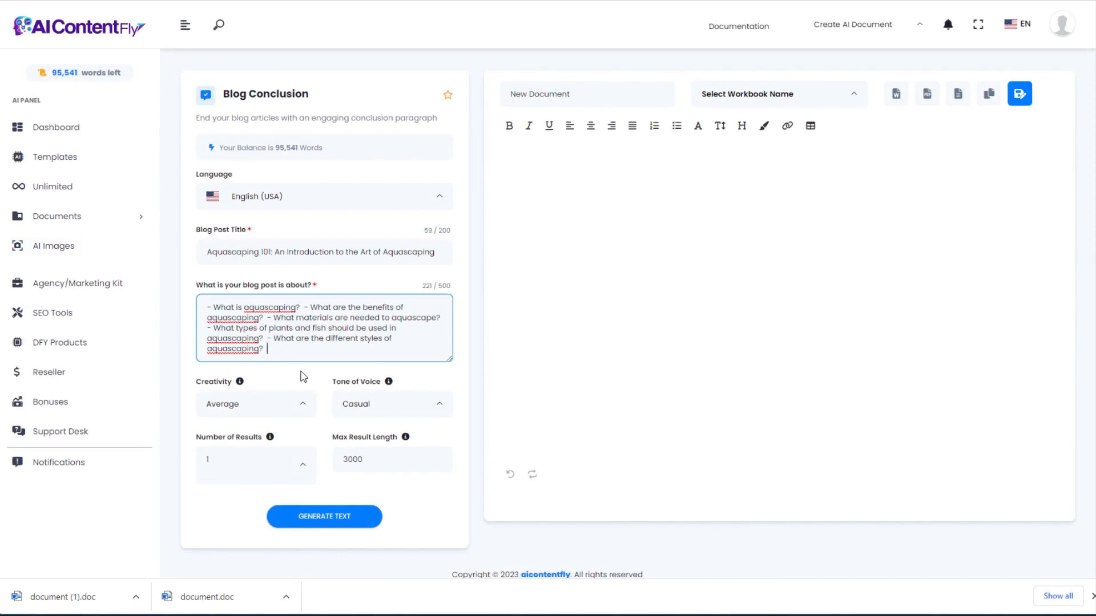
left_click(334, 518)
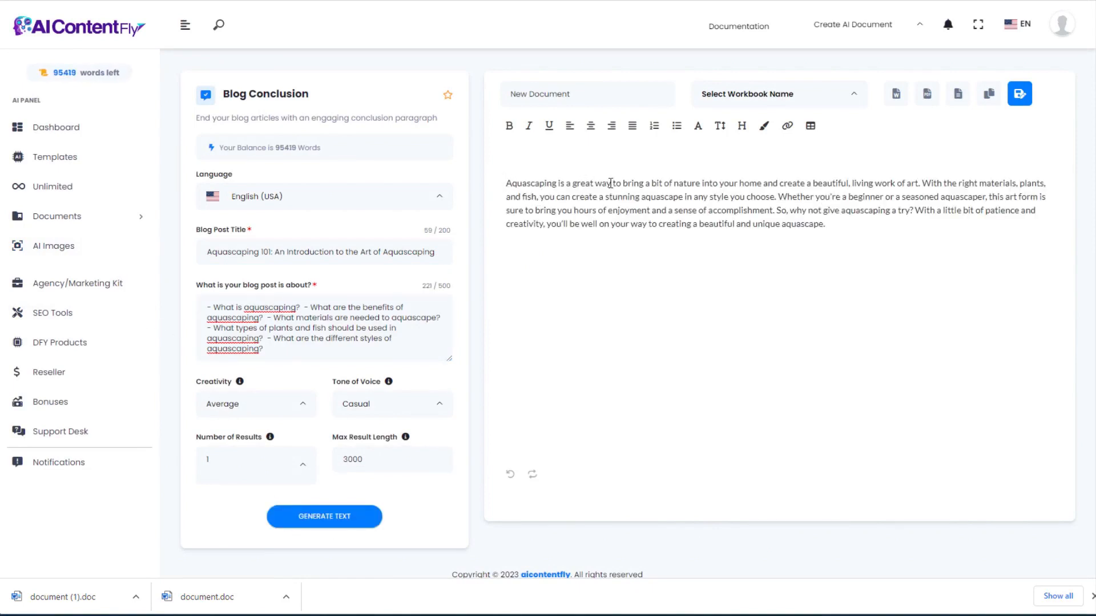
left_click_drag(855, 229, 505, 183)
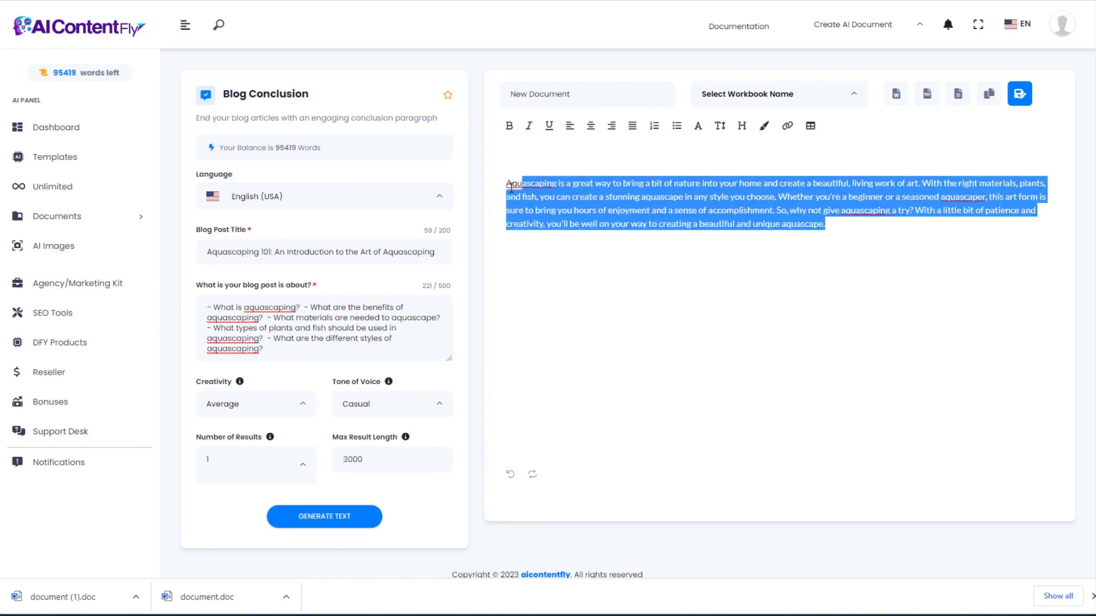
left_click(578, 387)
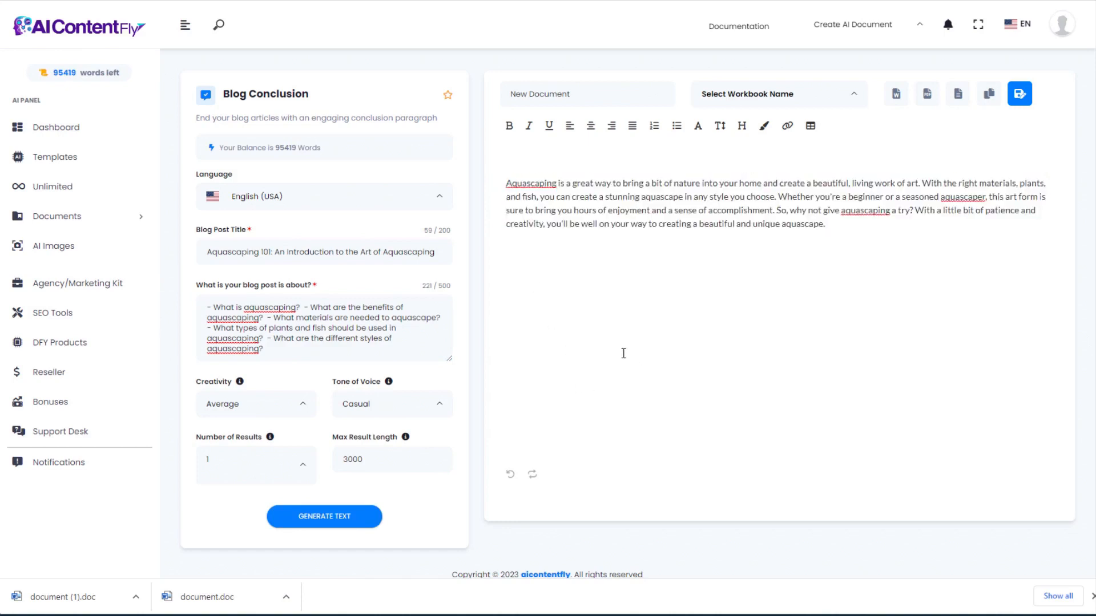
Open the Welcome Email template and set the company name to "Eric's Aquascaping".
key("alt+Left")
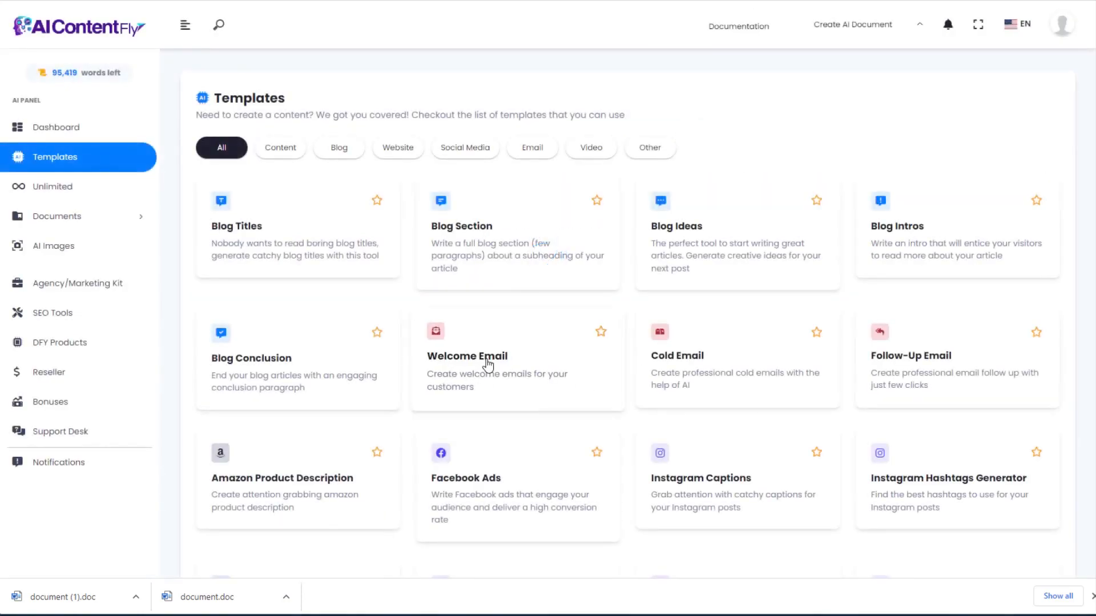
left_click(489, 359)
left_click(226, 253)
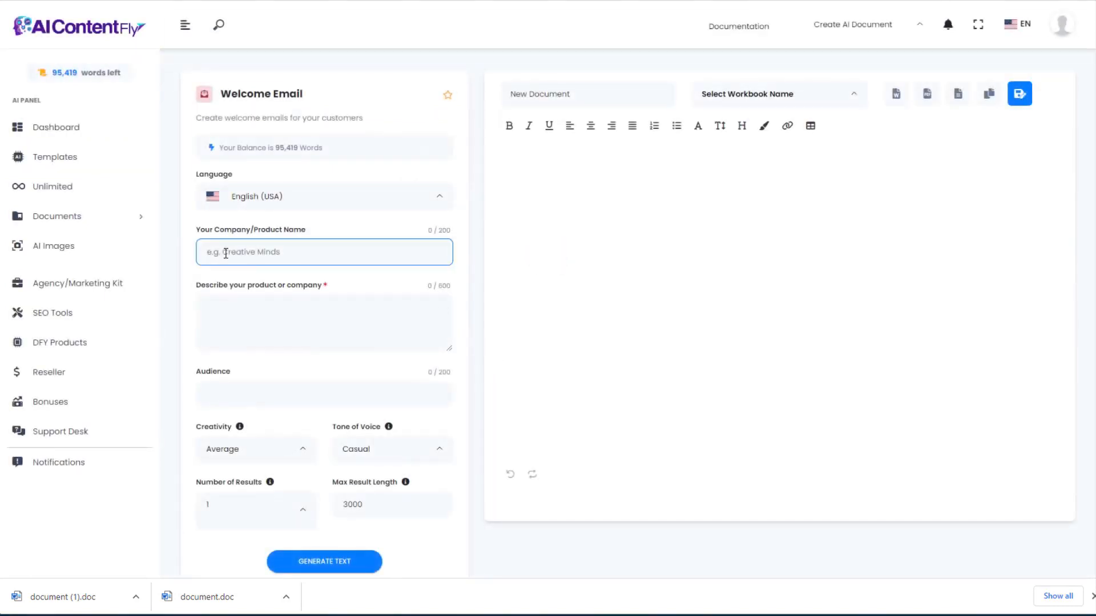
type("Eric's Aquascaping")
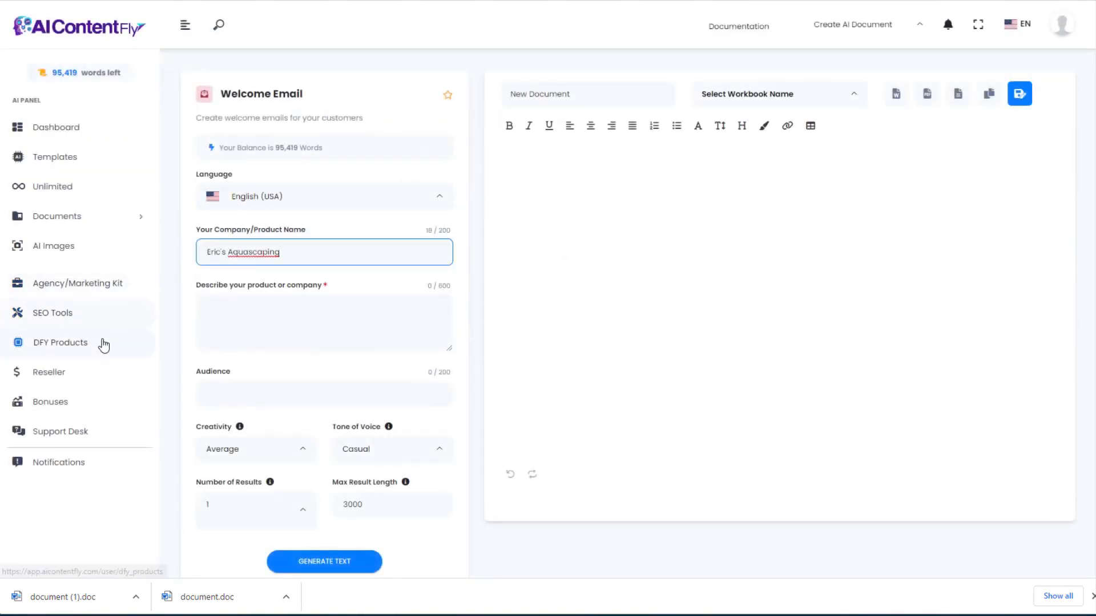
Describe the company as "We help aquascaping enthusiasts build the best underwater environments in their aquariums. We sell aquascaping supplies and provide design services for aquascapes.".
key("Tab")
type("We help aquascaping enthusiasts build the best underwater environments in their aquariums. We sell aquascaping supplies and provide design services for aquascapes.")
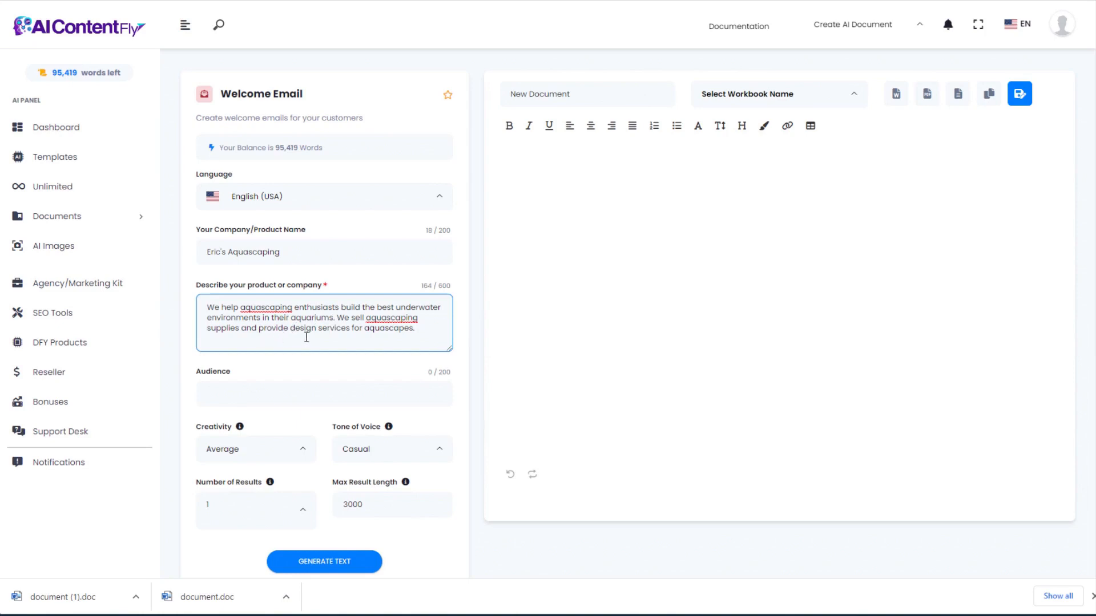
Set the audience to "People who enjoy creating aquascapes in their aquariums" and generate the welcome email.
left_click(230, 394)
type("People who enjoy creating aquascapes in their aquariums")
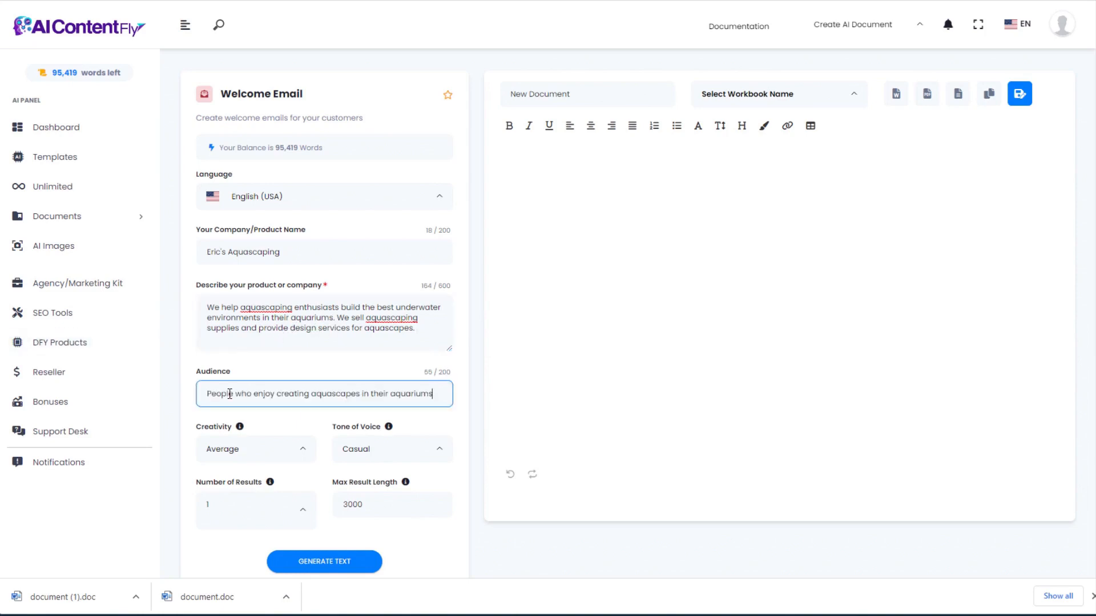
left_click(237, 319)
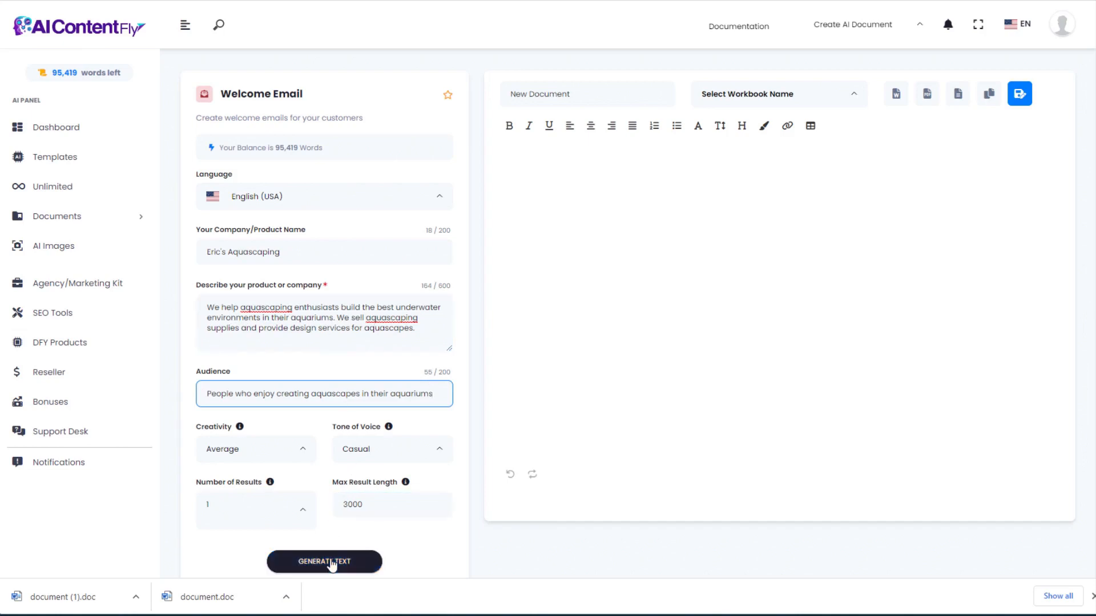
left_click(331, 563)
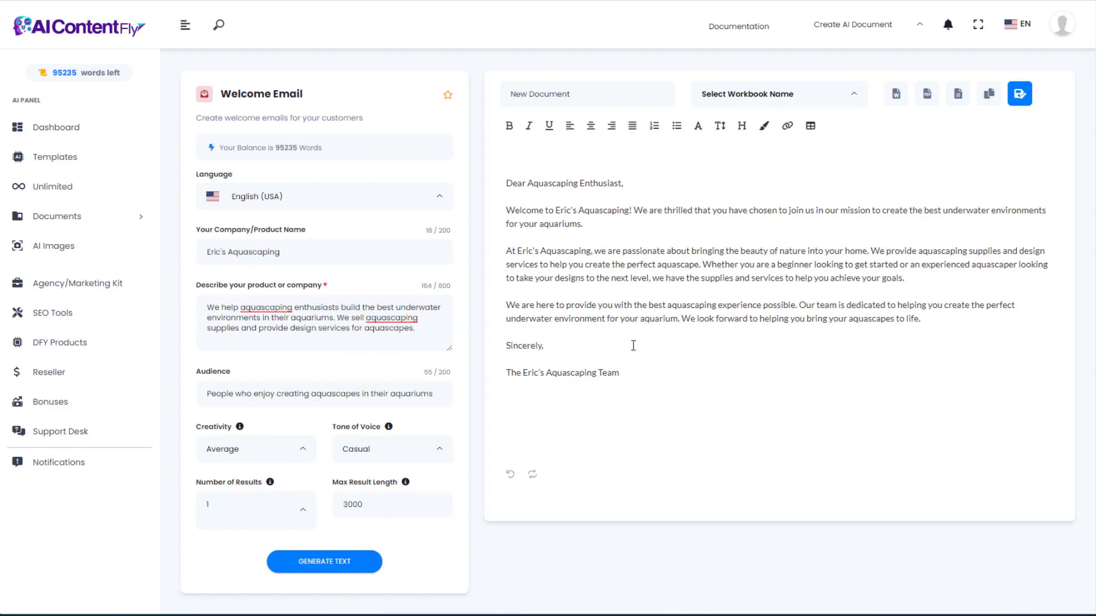
Open the Cold Email template and enter "Eric's Aquascaping" as the company name, with the same company description as in the welcome email.
key("alt+Left")
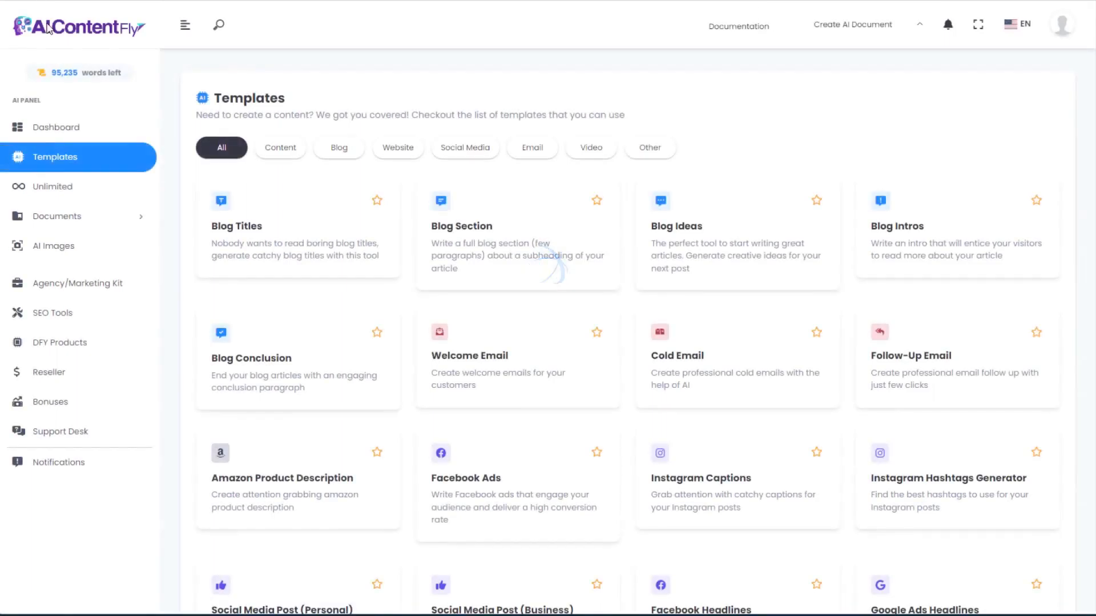
left_click(690, 357)
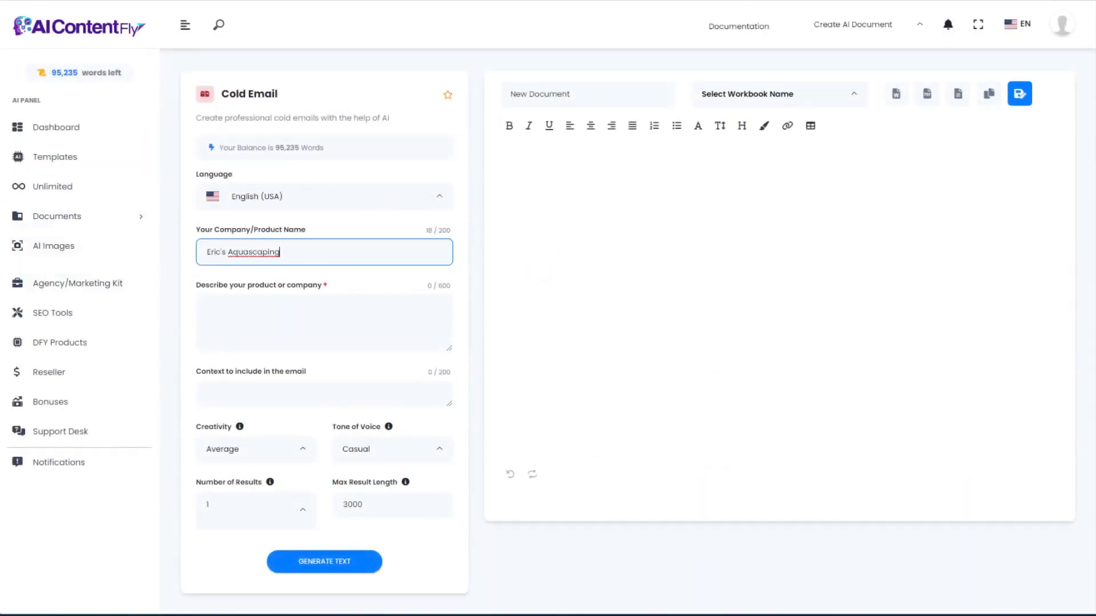
key("Tab")
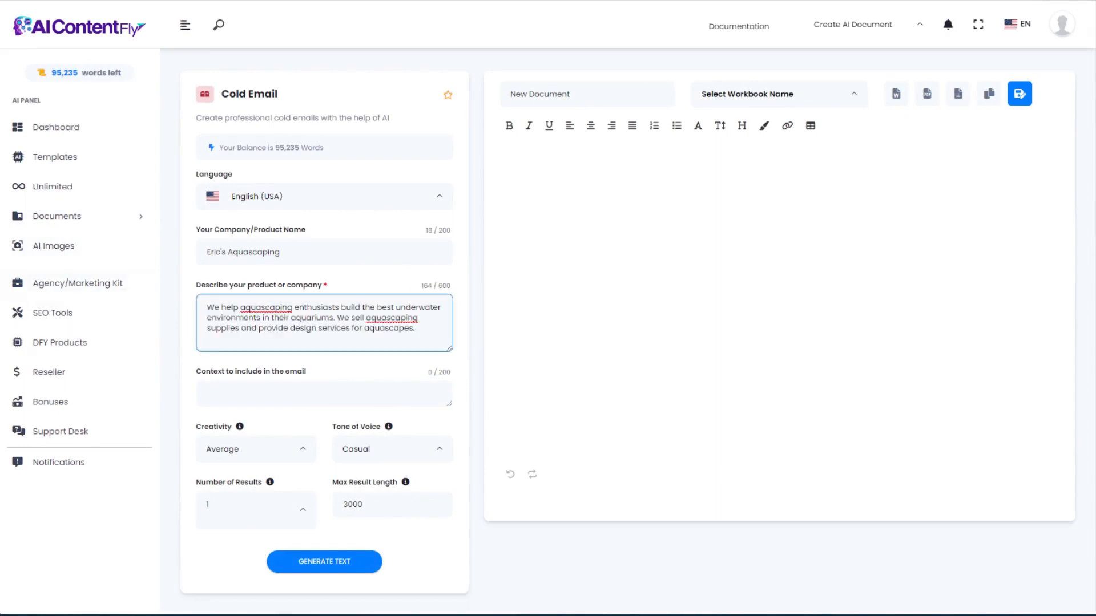
Set the context to include to "People who enjoy creating aquascapes in their aquariums" and generate the cold email.
left_click(247, 385)
type("People who enjoy creating aquascapes in their aquariums")
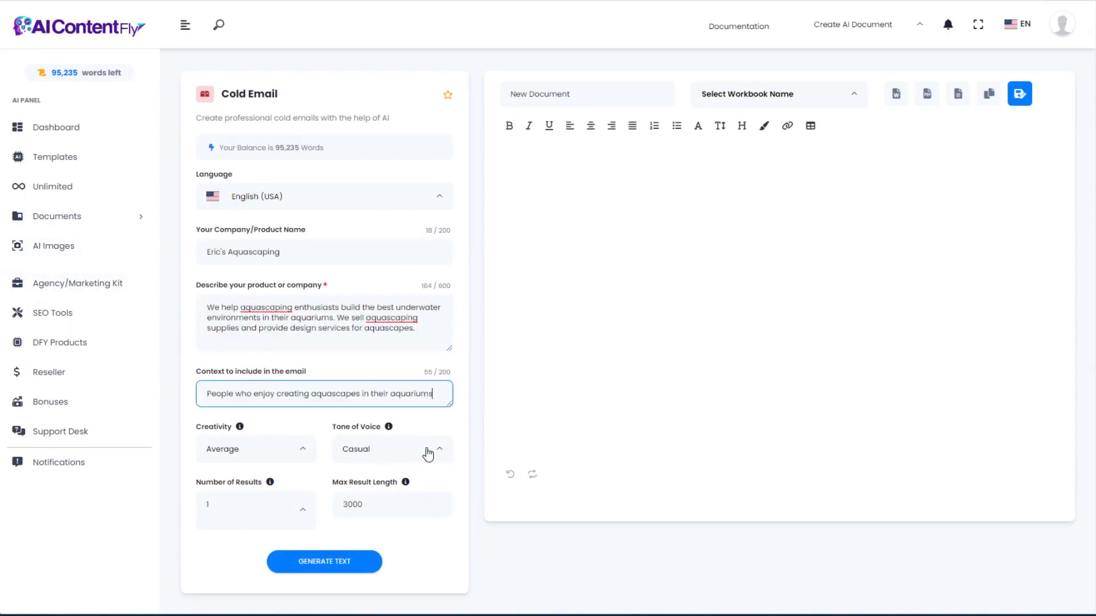
left_click(333, 560)
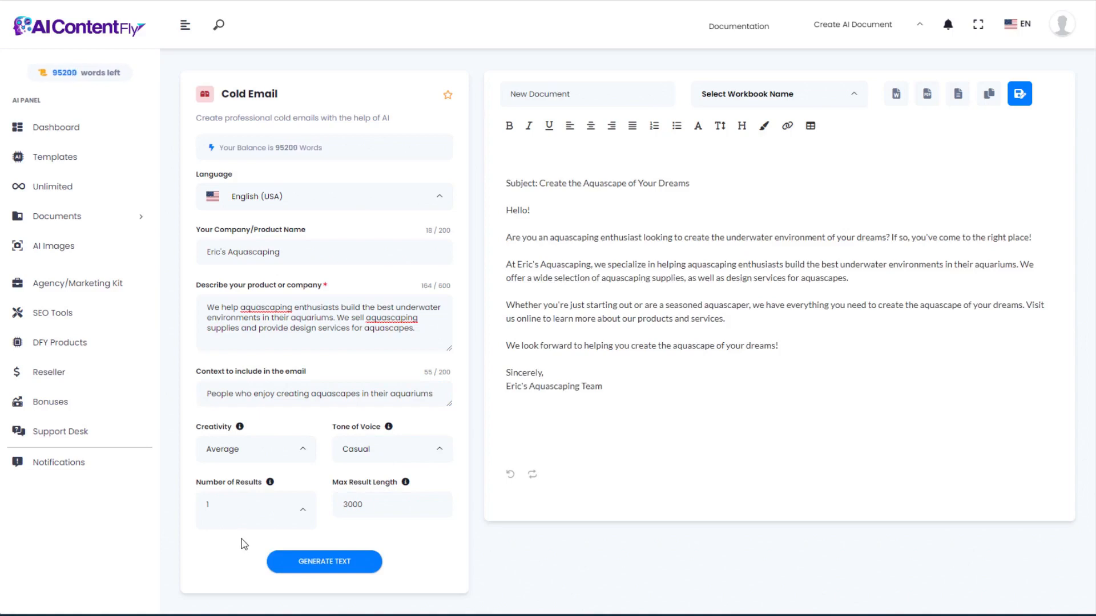
Open the Follow-Up Email template and enter "Eric's Aquascaping" as the company name, with the same company description as in the cold email.
left_click_drag(540, 182, 693, 183)
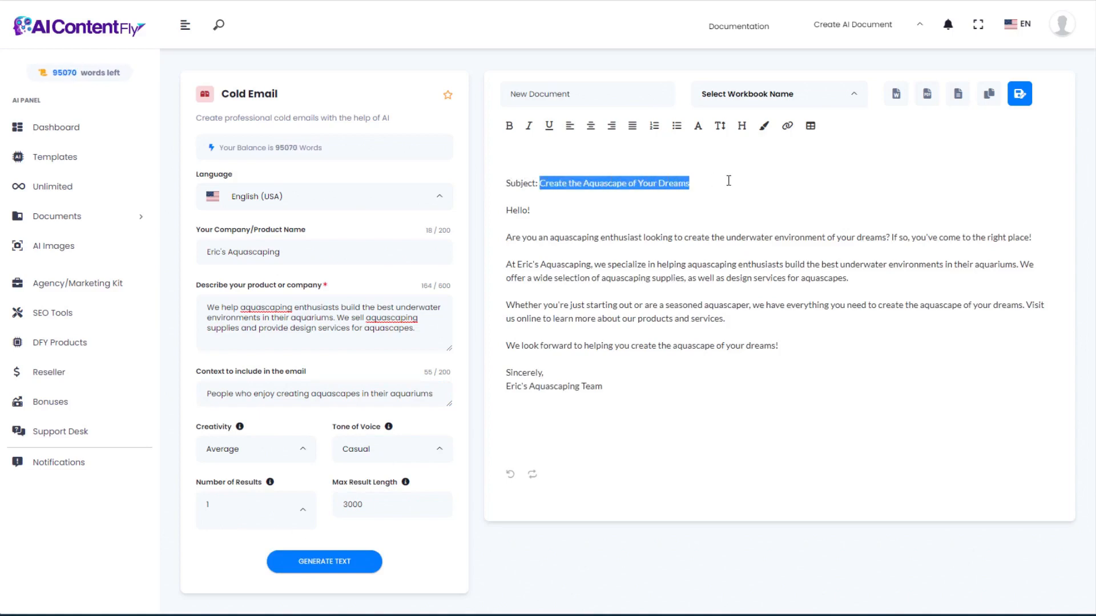
left_click(744, 200)
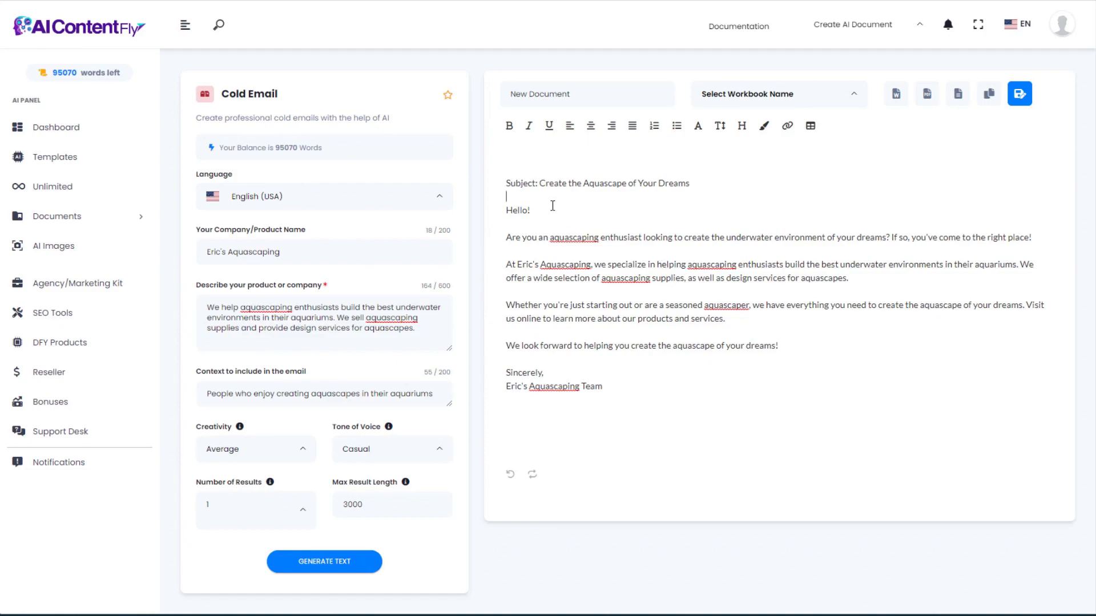
left_click(55, 157)
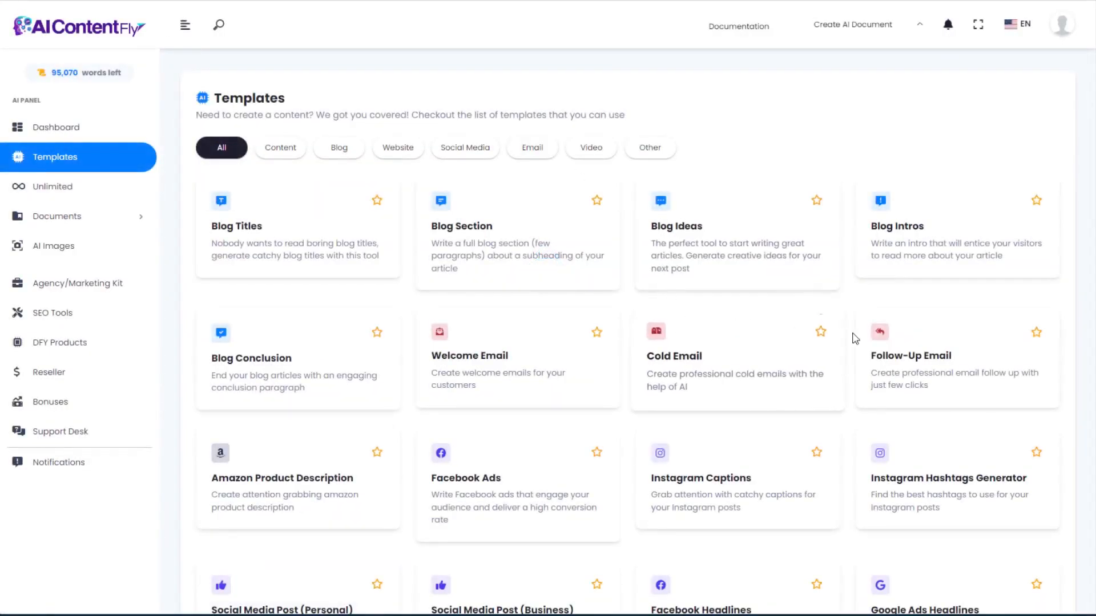
left_click(930, 356)
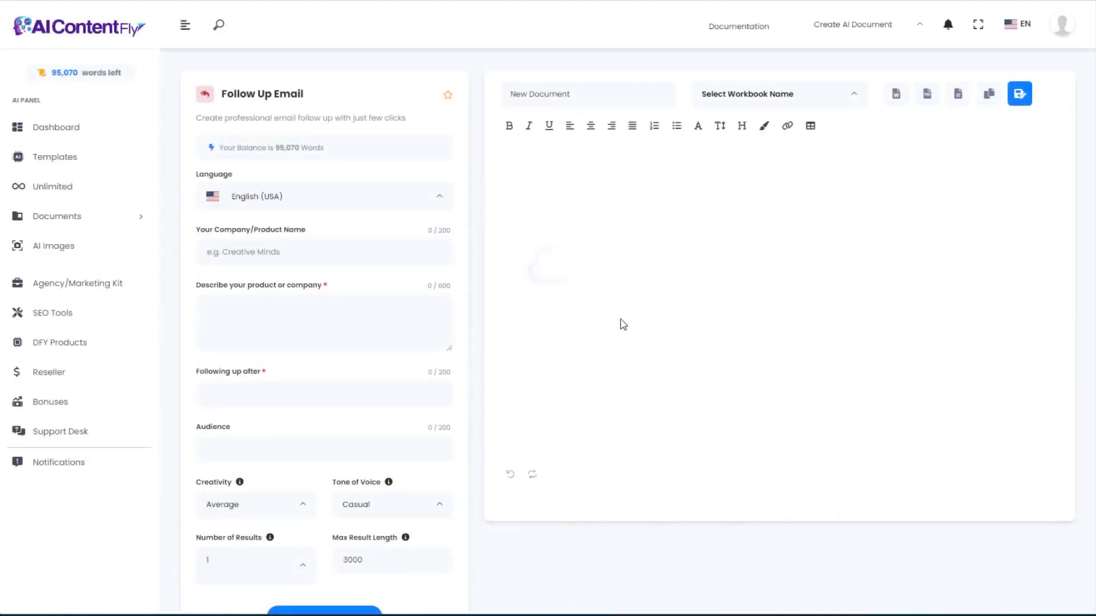
type("Eric's Aquascaping")
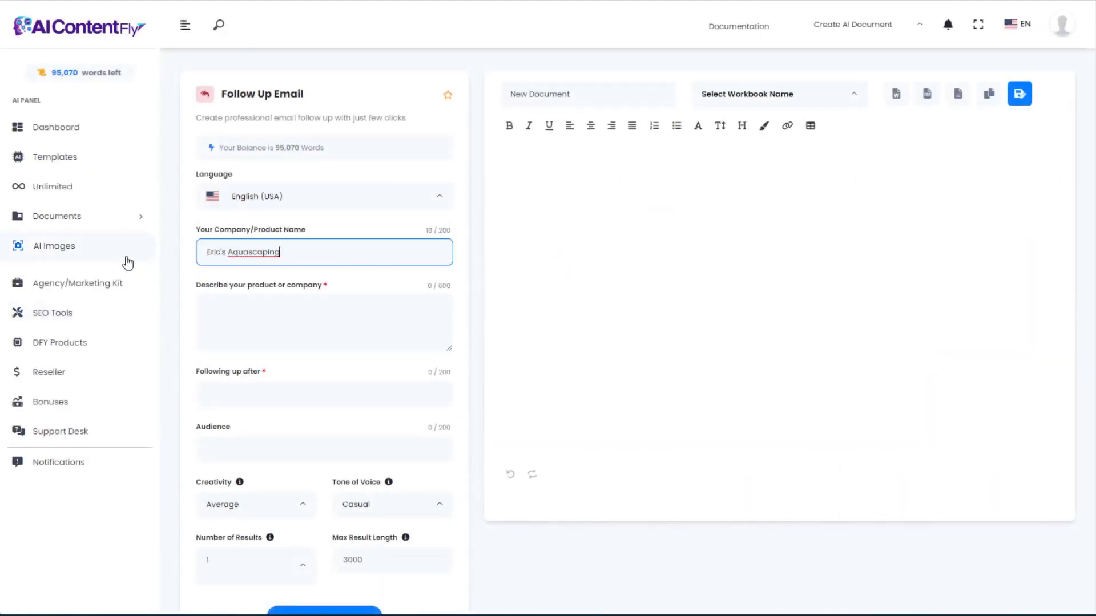
left_click(232, 298)
type("We help aquascaping enthusiasts build the best underwater environments in their aquariums. We sell aquascaping supplies and provide design services for aquascapes.")
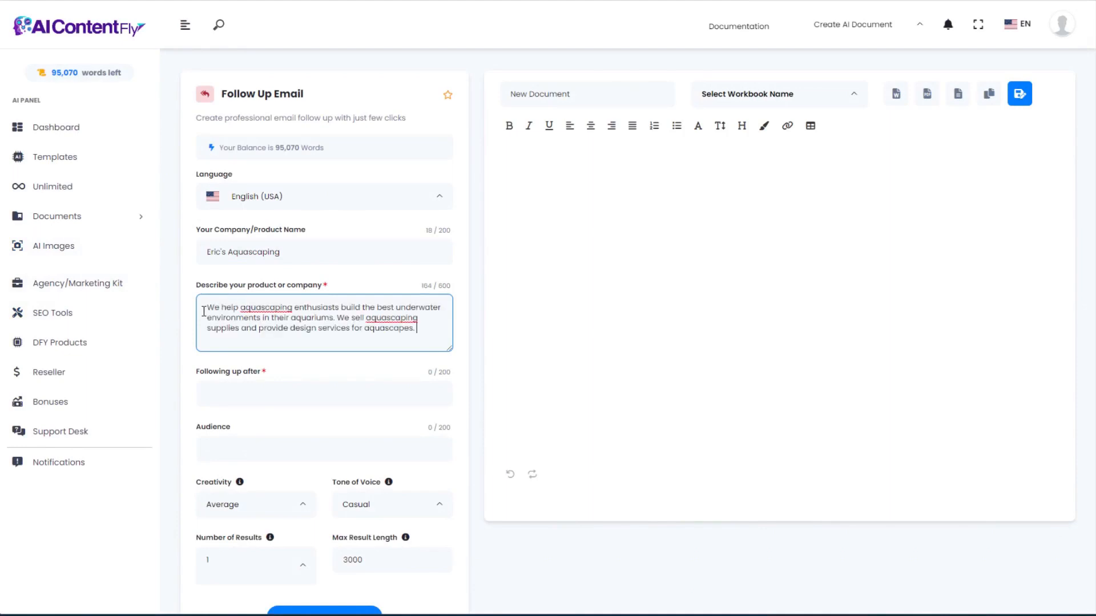
Set the audience "People who enjoy creating aquascapes in their aquariums", following up after "The prospect downloaded our free ebook about aquascaping.", and generate the email.
left_click(213, 448)
type("People who enjoy creating aquascapes in their aquariums")
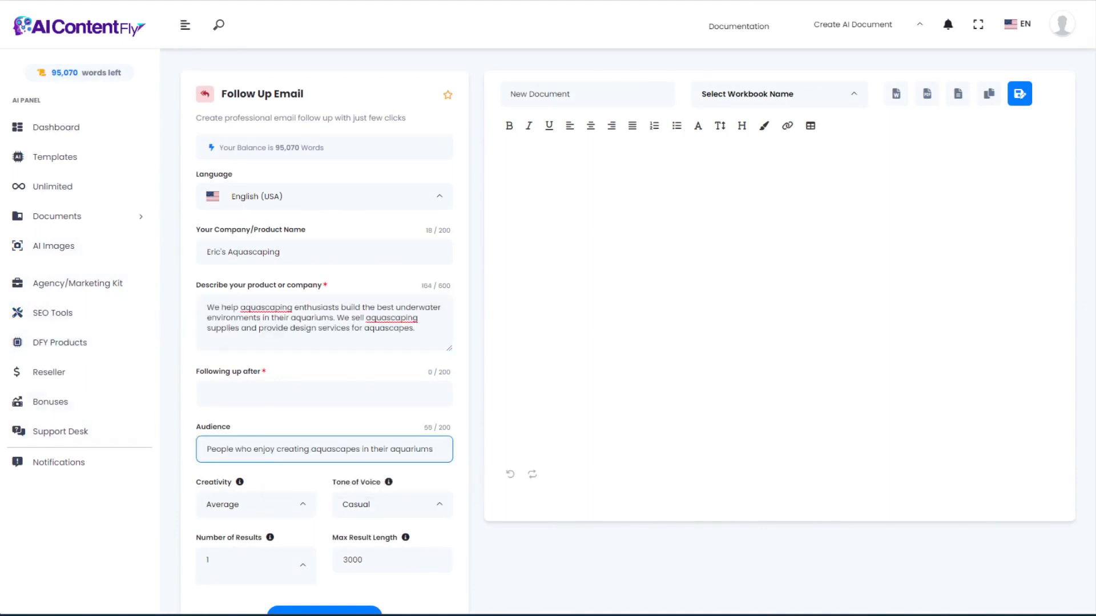
left_click(233, 389)
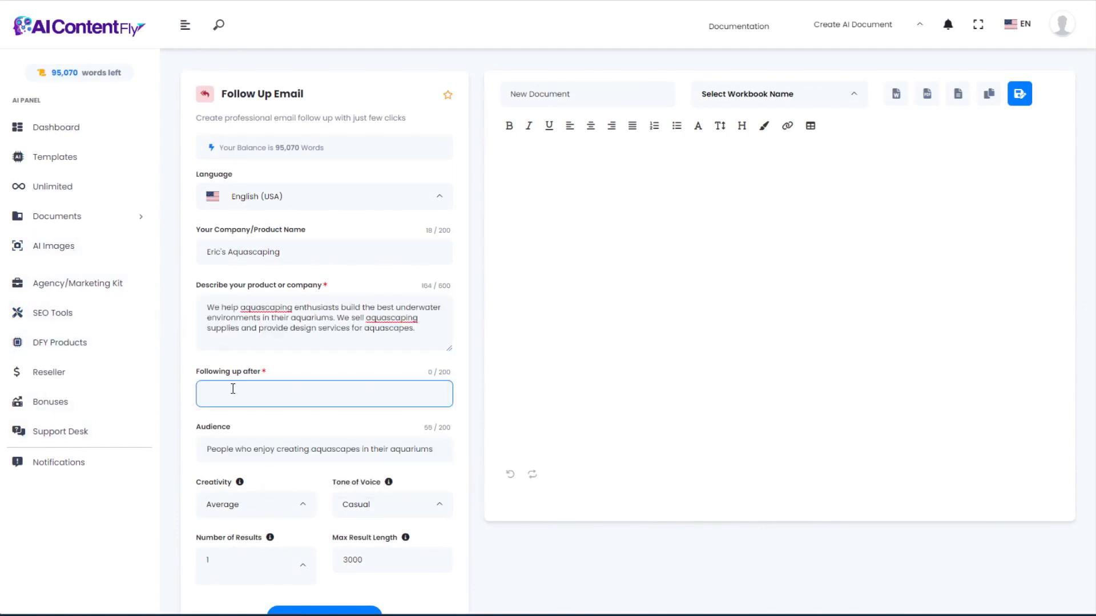
key("ctrl+v")
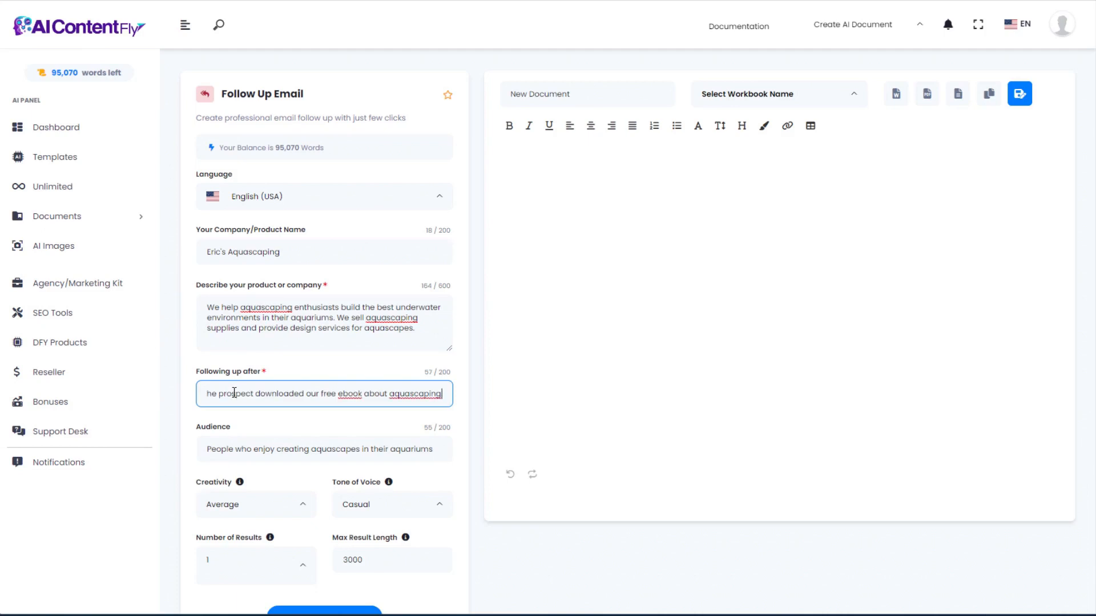
left_click_drag(354, 393, 450, 397)
scroll(371, 396, "down", 2)
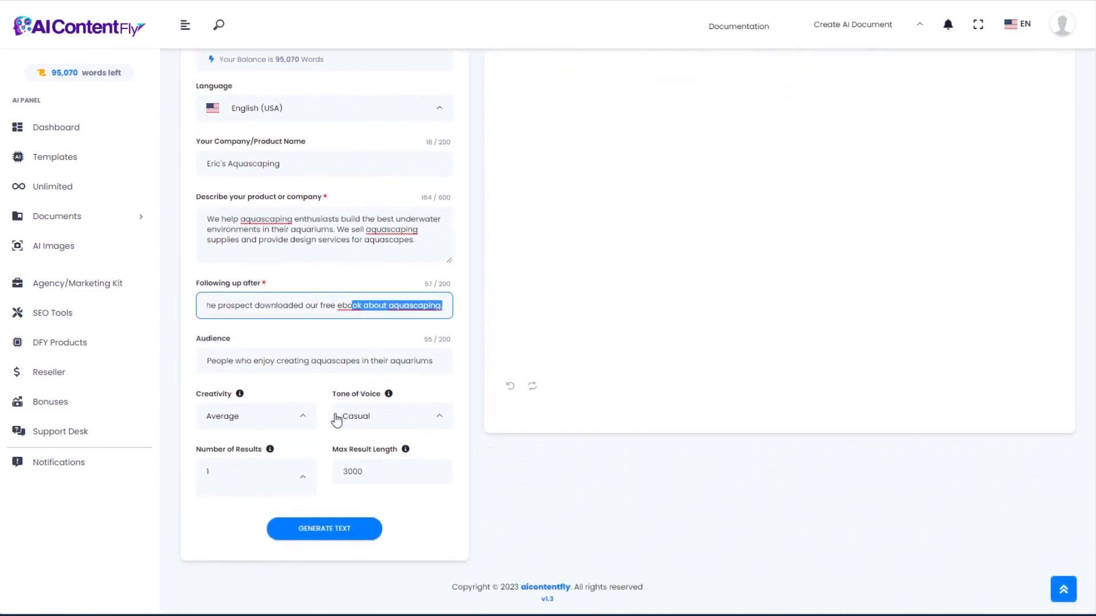
left_click(340, 531)
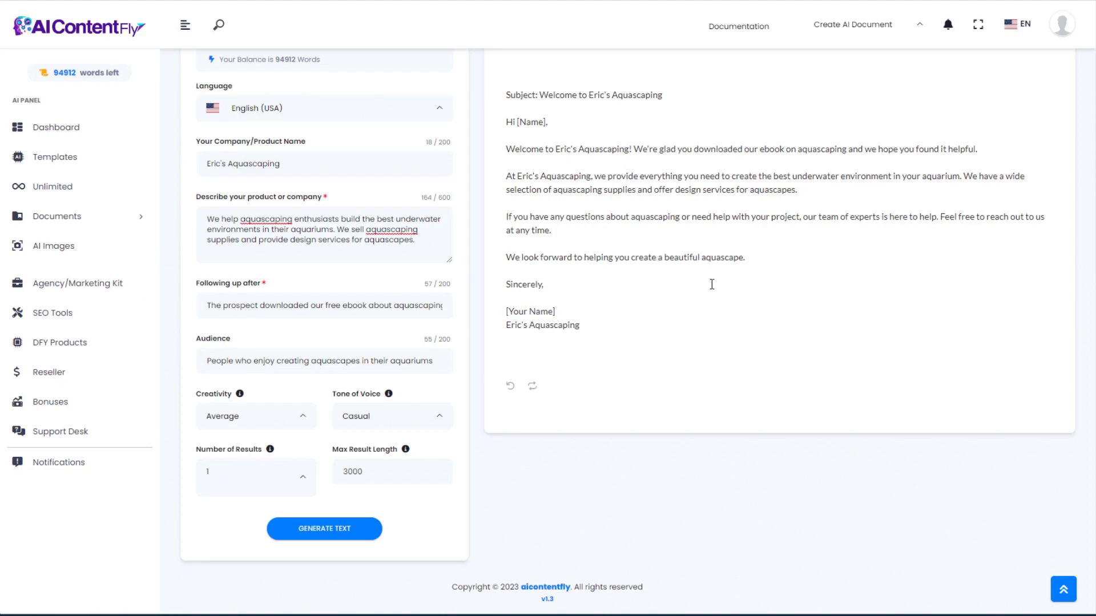
Open the Amazon Product Description template and enter "Gray Slate Rocks for Aquascaping" as the product name.
left_click(55, 157)
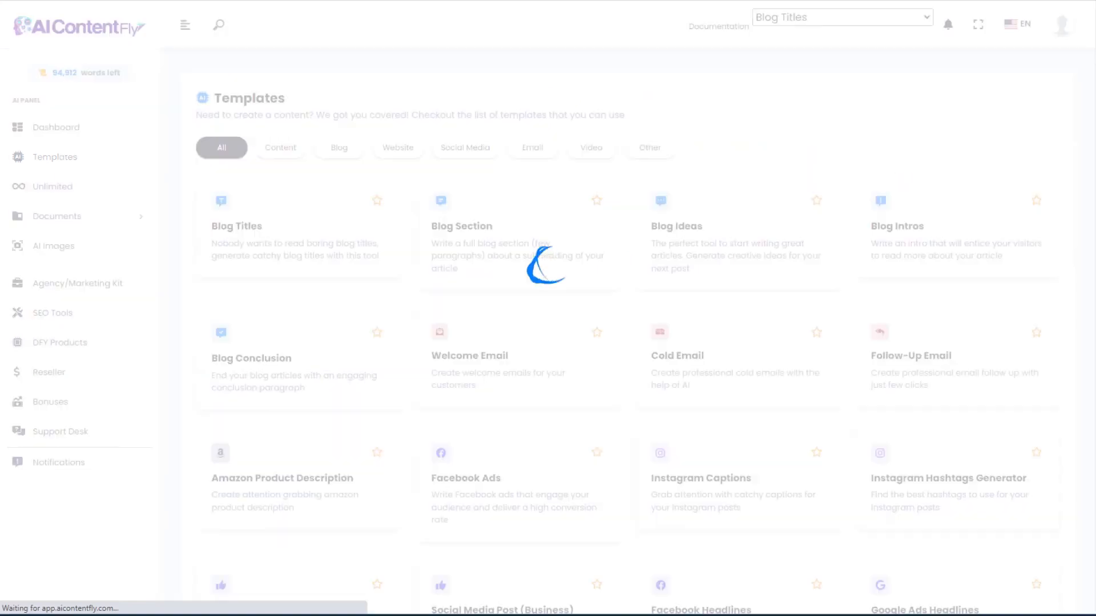
scroll(580, 305, "down", 5)
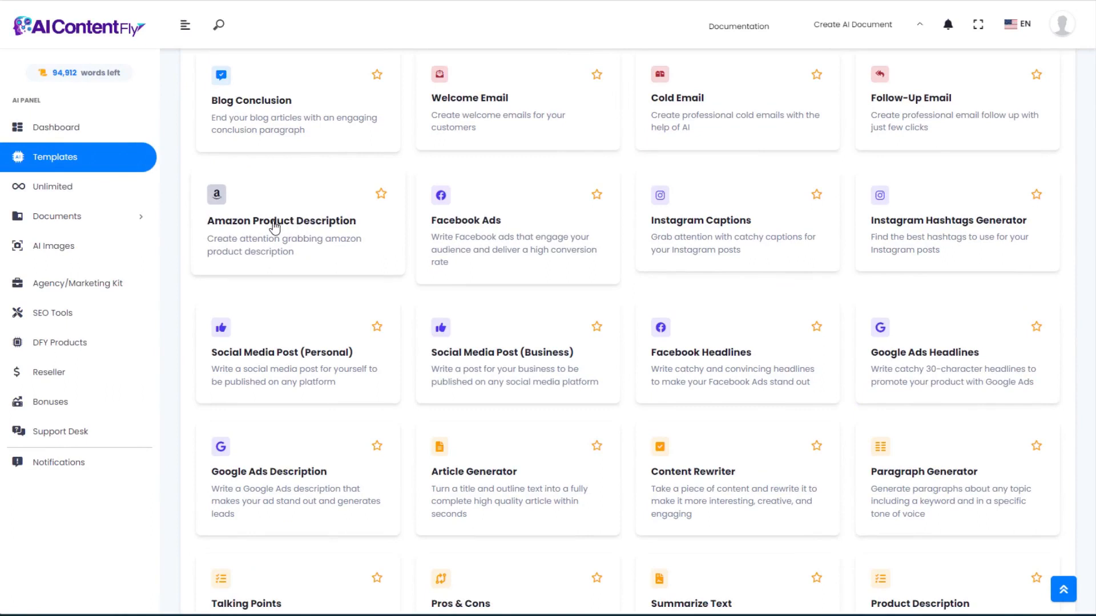
left_click(274, 227)
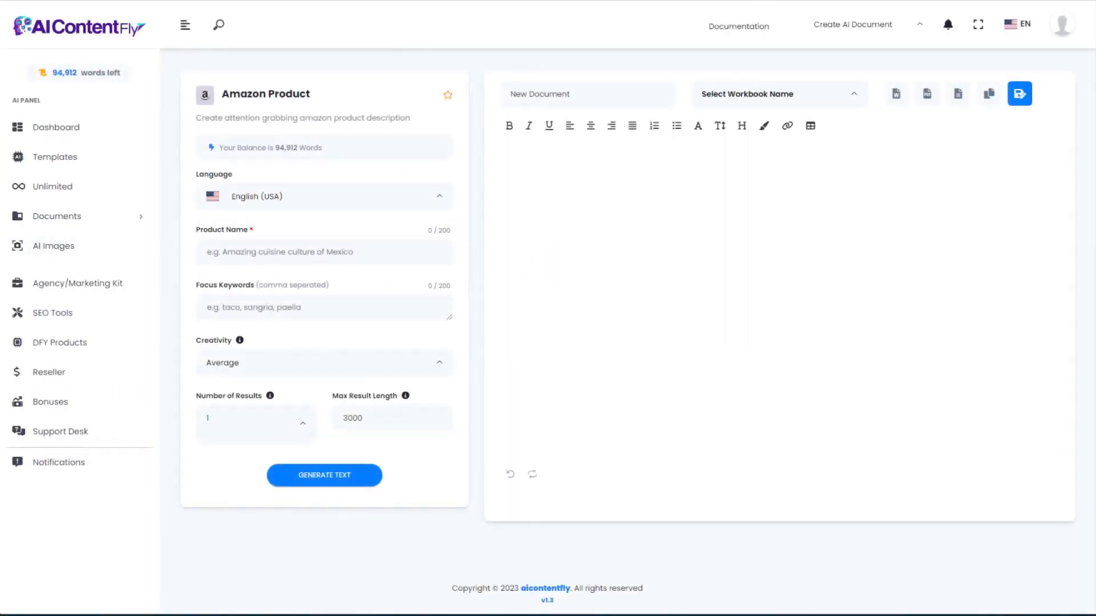
left_click(304, 251)
type("Gray Slate Rocks for Aquascaping")
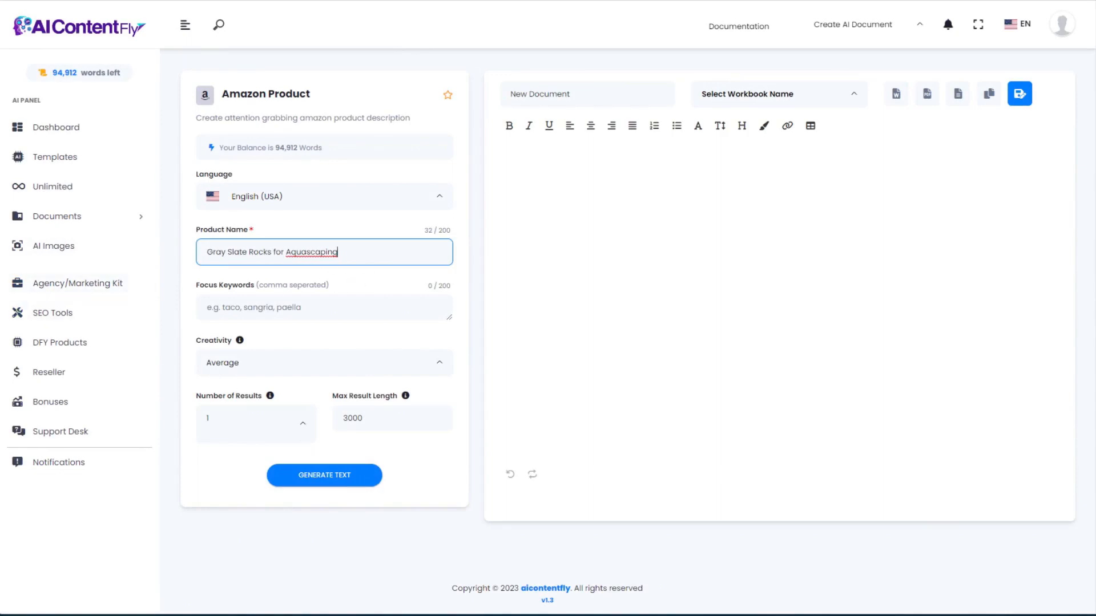
Generate the Amazon description with the focus keywords "aquascape, aquarium, rocks, slate, natural, beautiful, safe" and copy the resulting text.
left_click(201, 302)
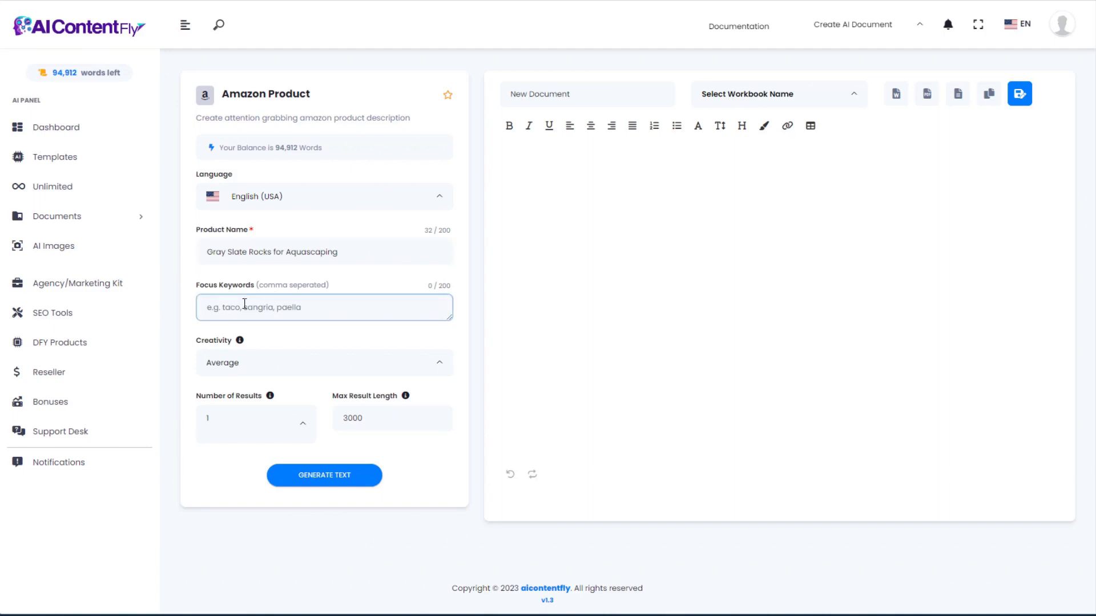
type("aquascape, aquarium, rocks, slate, natural, beautiful, safe")
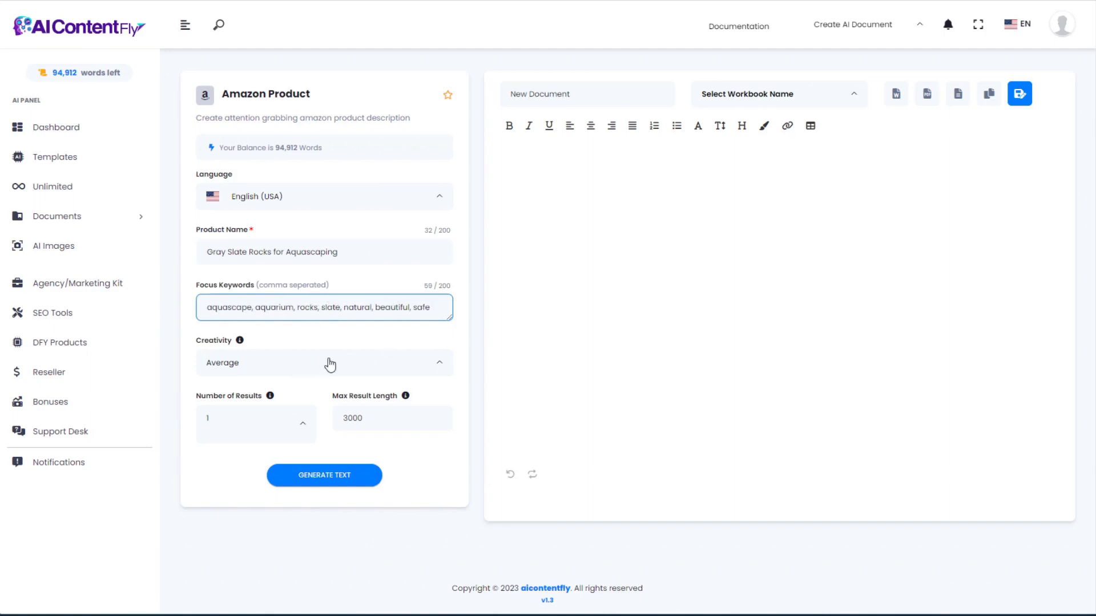
left_click(321, 481)
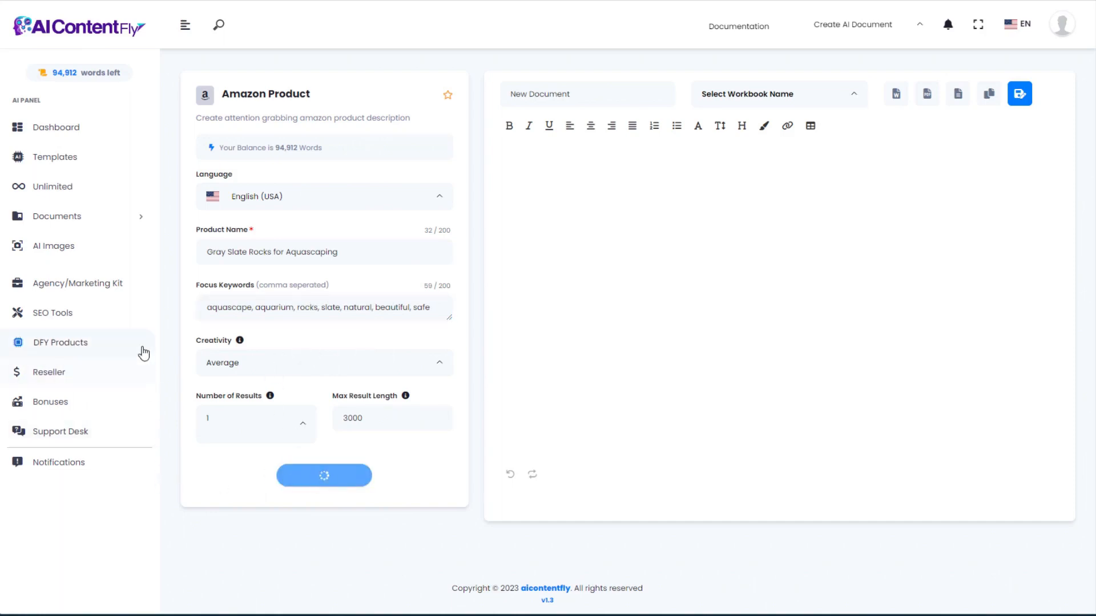
left_click_drag(645, 224, 504, 181)
key("ctrl+c")
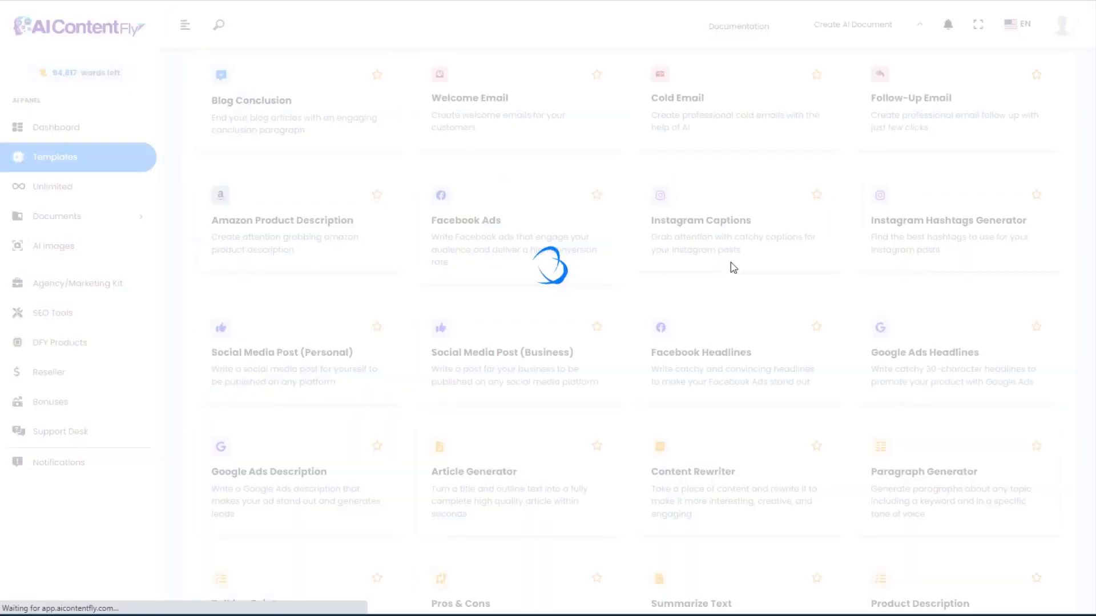
Open the Facebook Ads template for "Gray Slate Rocks for Aquascaping" and set the audience to "People who enjoy creating aquascapes in their aquariums".
left_click(513, 237)
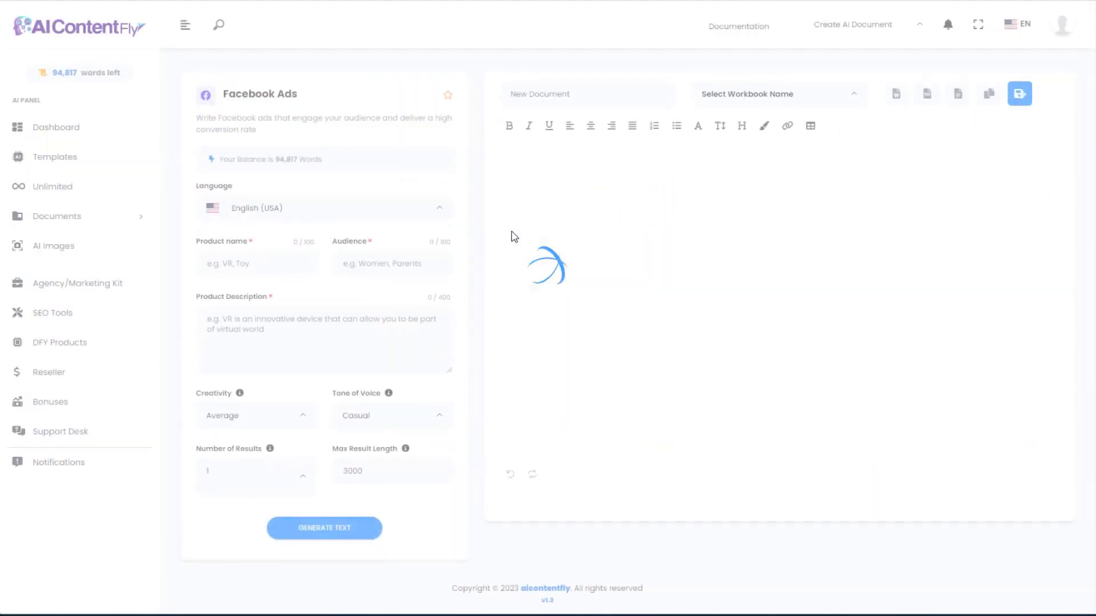
left_click(257, 263)
key("ctrl+v")
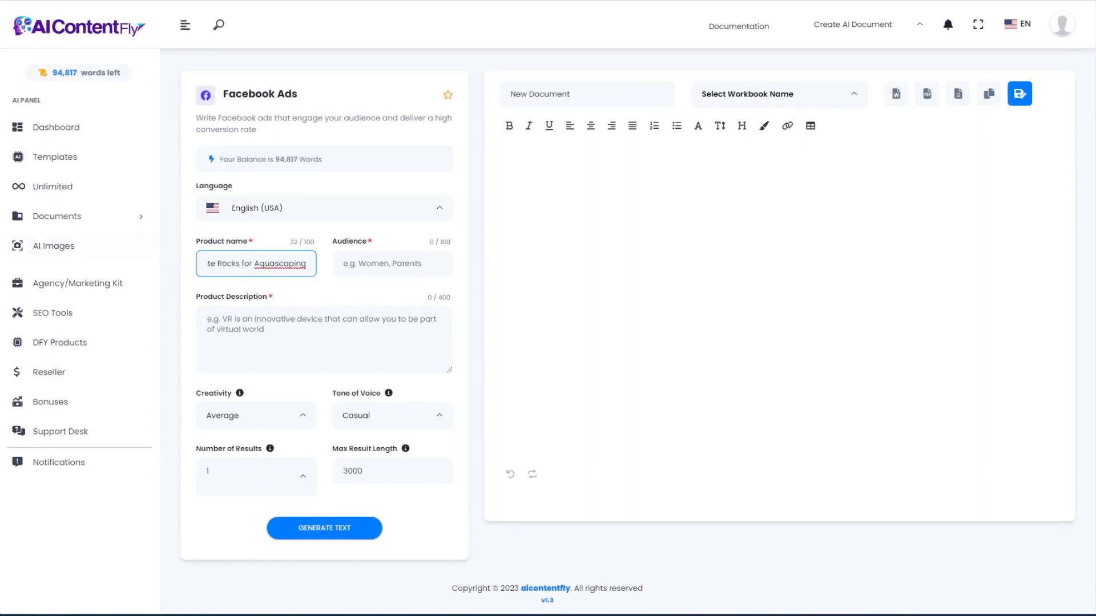
key("alt+Tab")
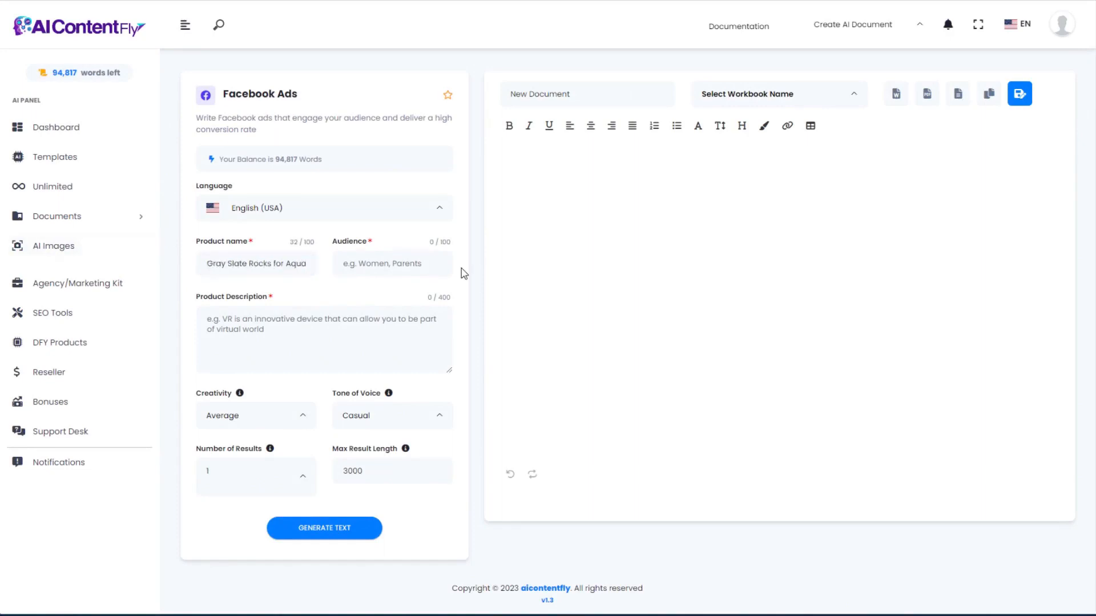
left_click(342, 266)
key("ctrl+v")
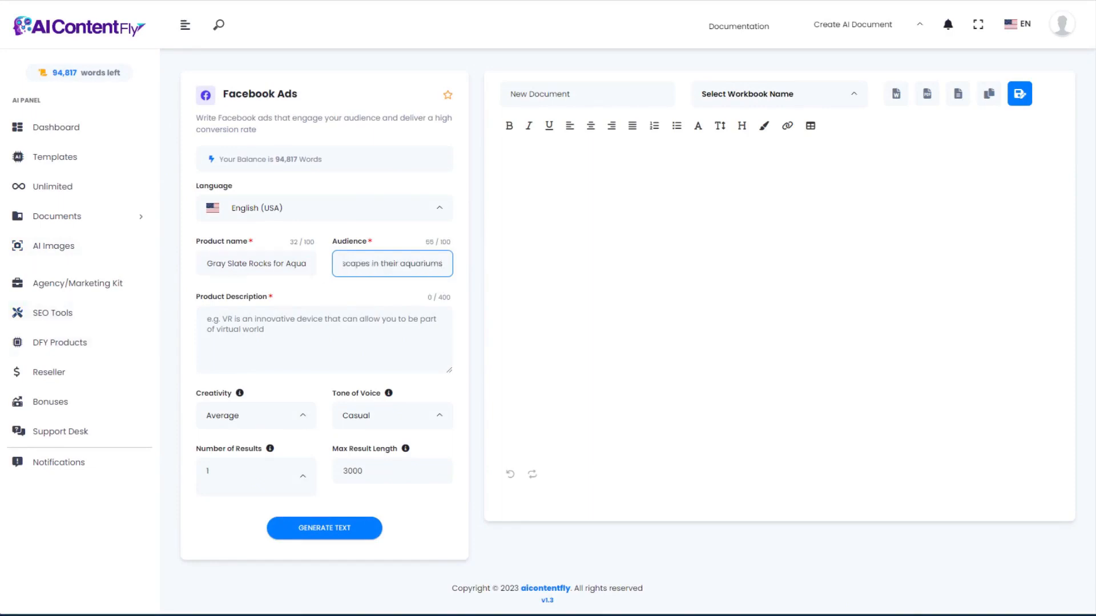
Use the generated Amazon description, without its cut-off closing sentence about elegance, as the product description and generate the Facebook ad.
key("alt+Tab")
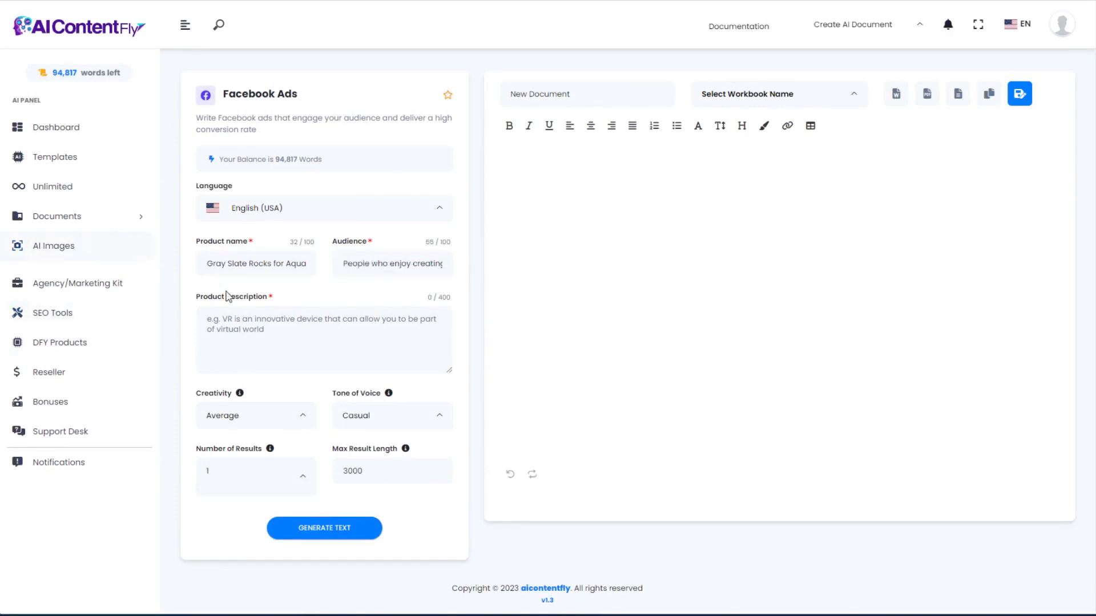
left_click(216, 315)
key("ctrl+v")
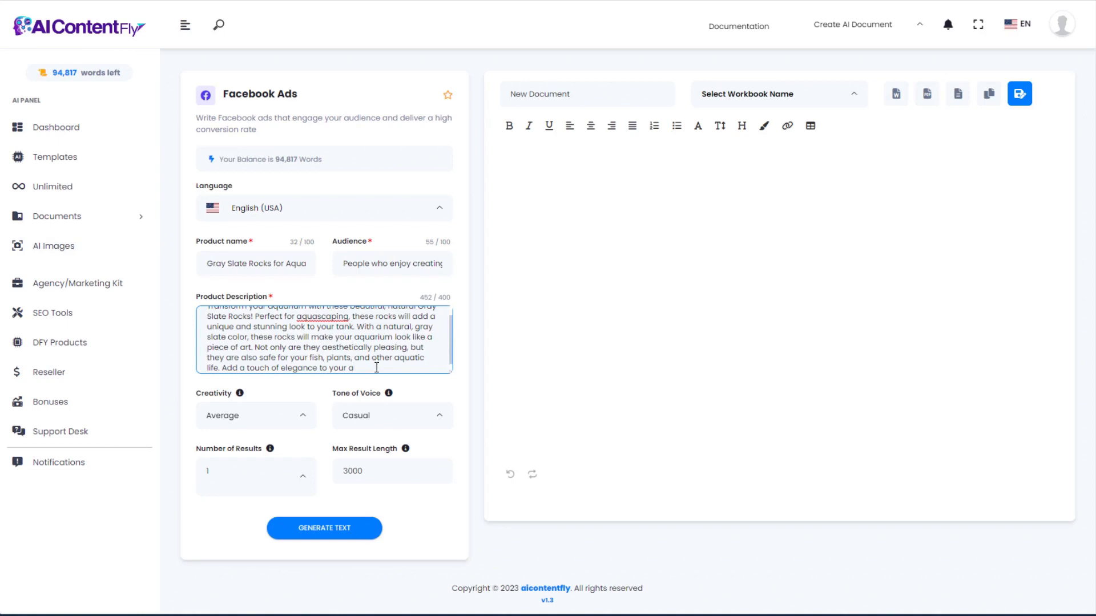
left_click_drag(377, 368, 226, 361)
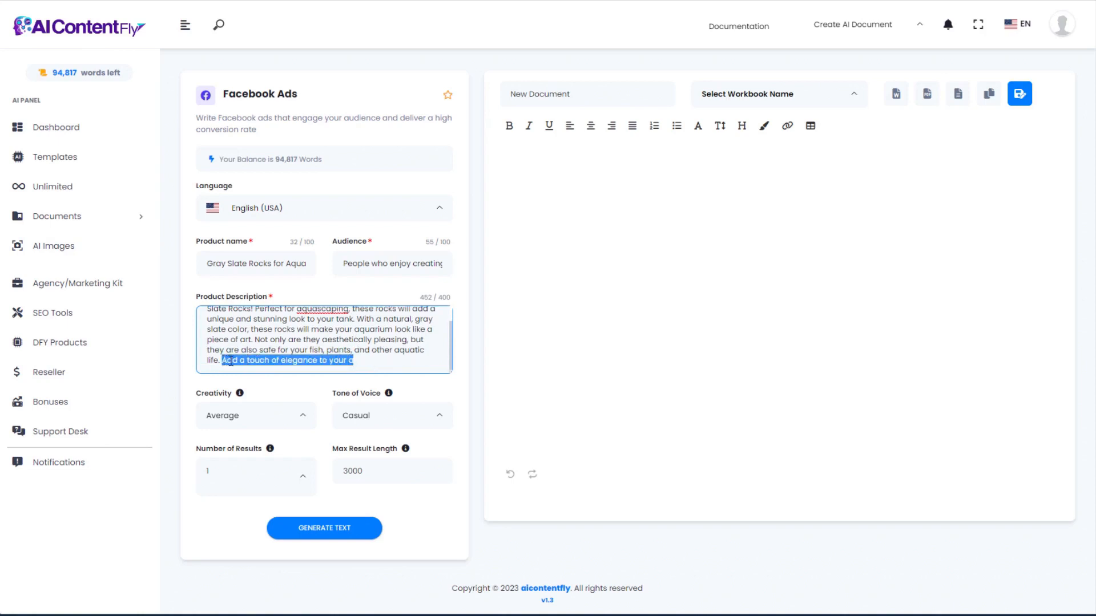
key("BackSpace")
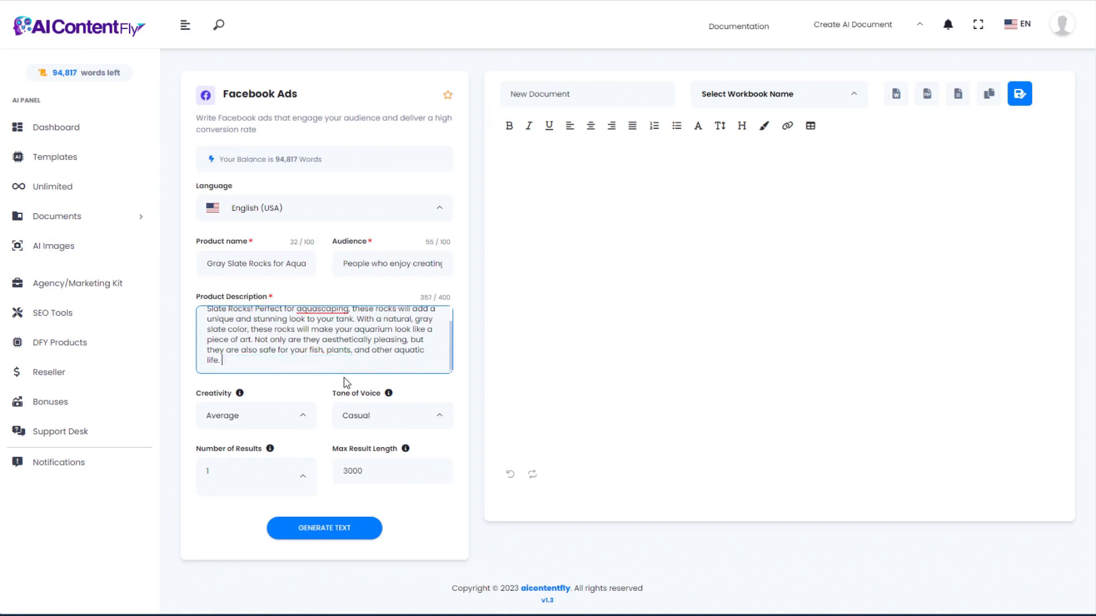
left_click(327, 535)
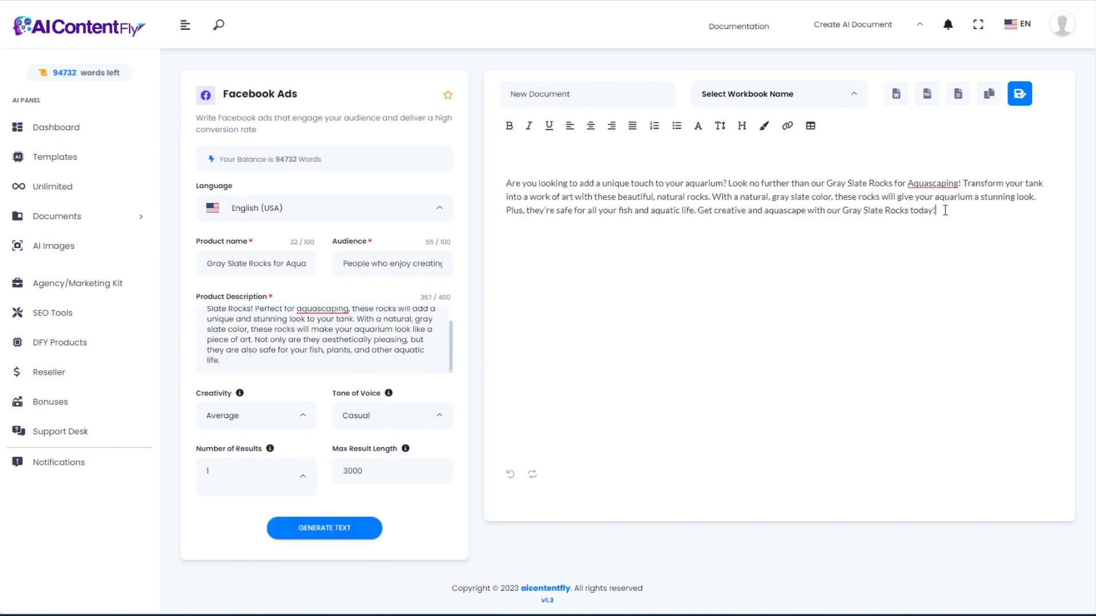
left_click_drag(938, 210, 978, 221)
left_click(507, 183)
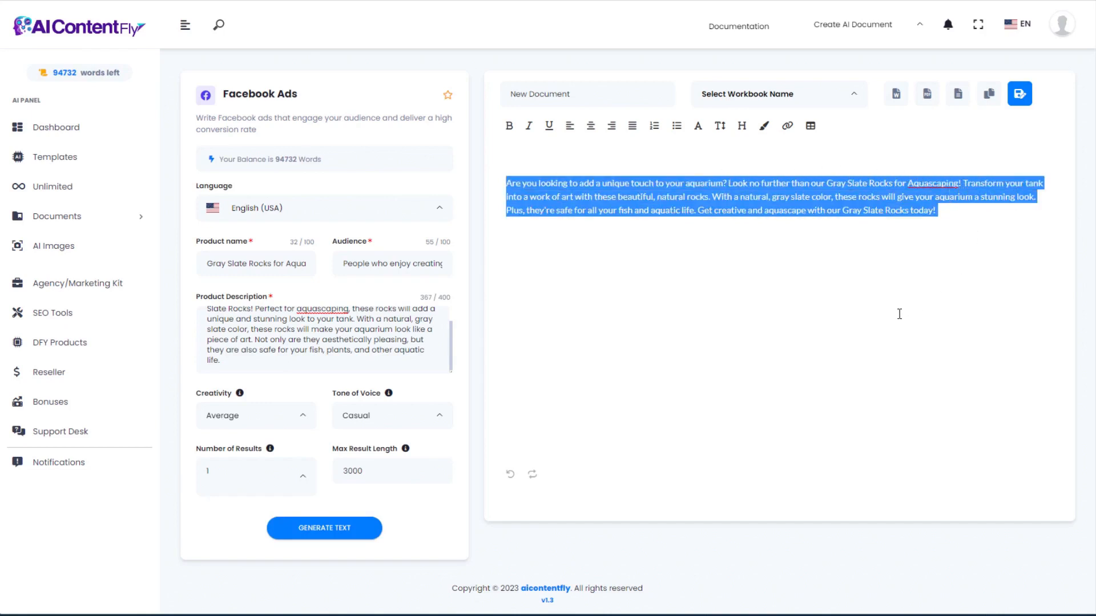
Generate Instagram captions about "How to get started with aquascaping, for beginners who are interested in learning how to create an aquascape in an aquarium.".
key("alt+Left")
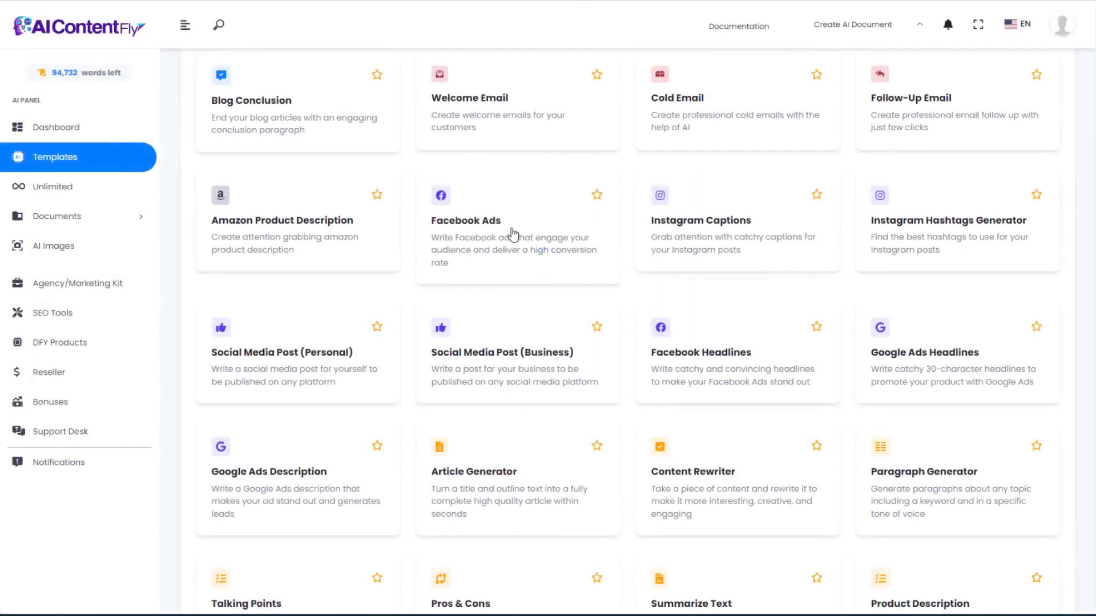
left_click(753, 238)
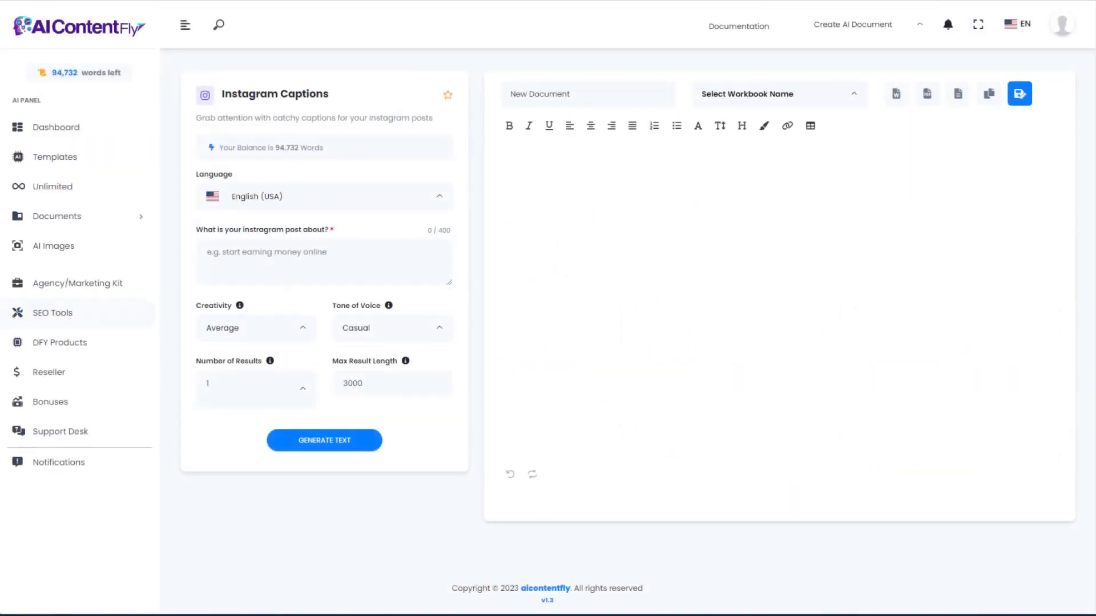
left_click(245, 253)
type("How to get started with aquascaping, for beginners who are interested in learning how to create an aquascape in an aquarium.")
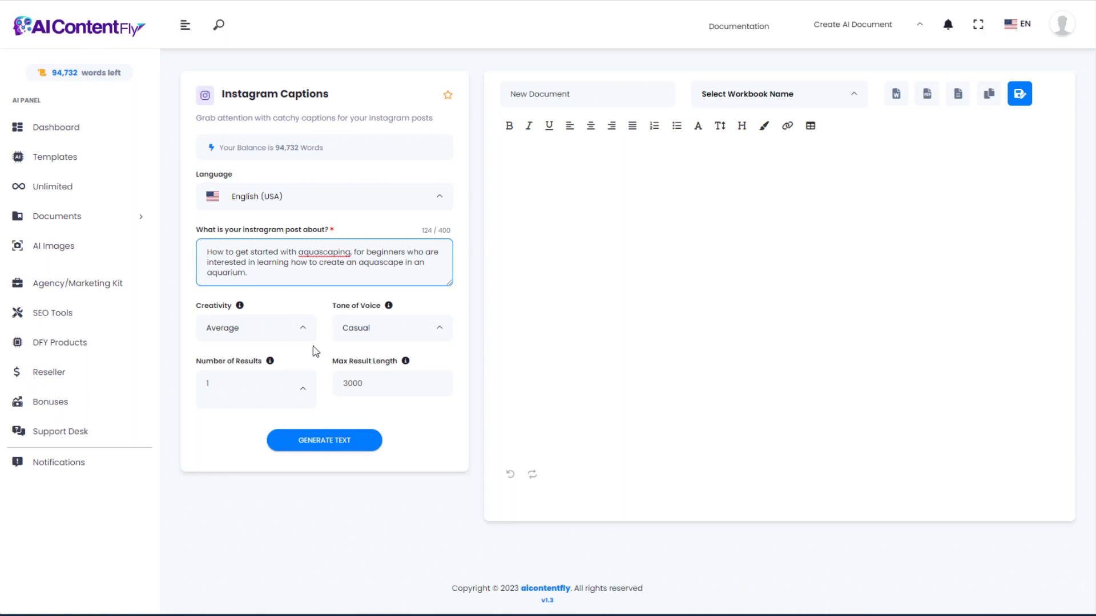
left_click(337, 442)
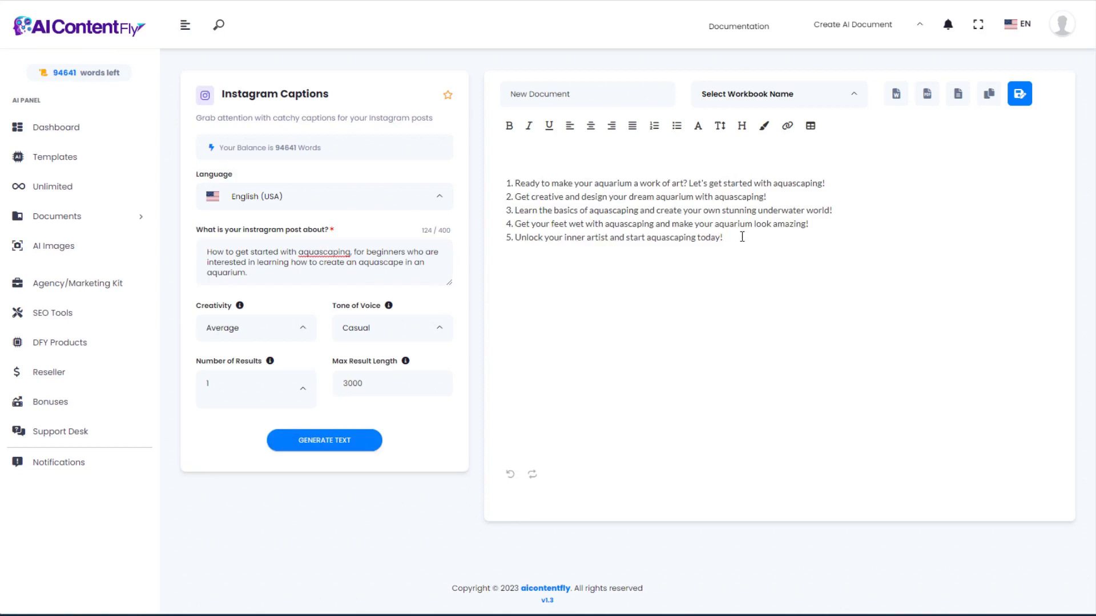
left_click_drag(742, 236, 516, 181)
left_click(560, 206)
Open the Instagram Hashtags Generator template and generate hashtags for the keyword "aquascape".
left_click(25, 0)
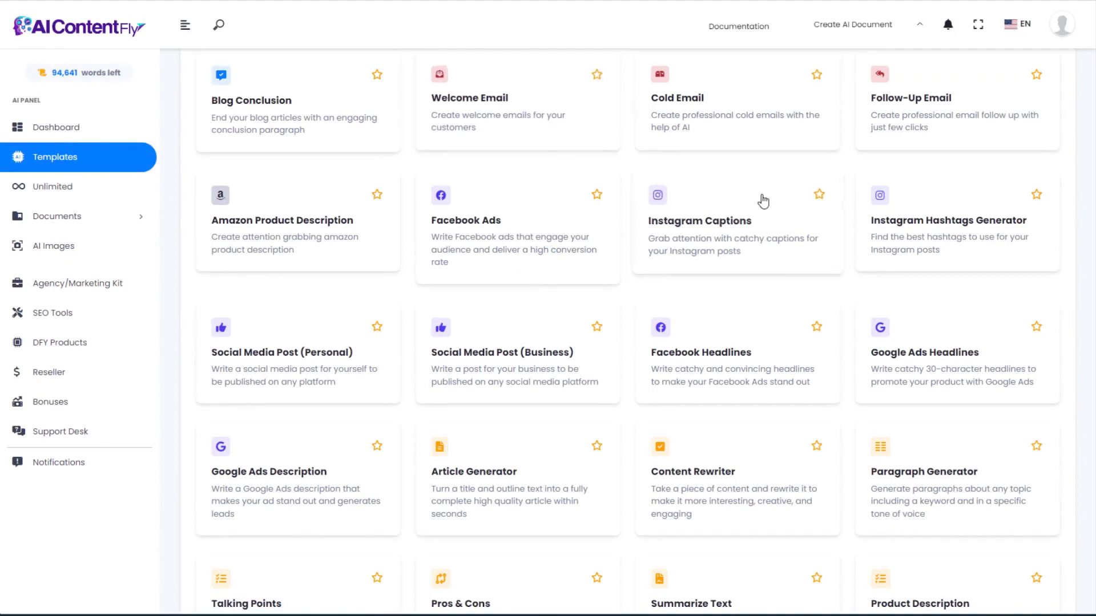
left_click(915, 232)
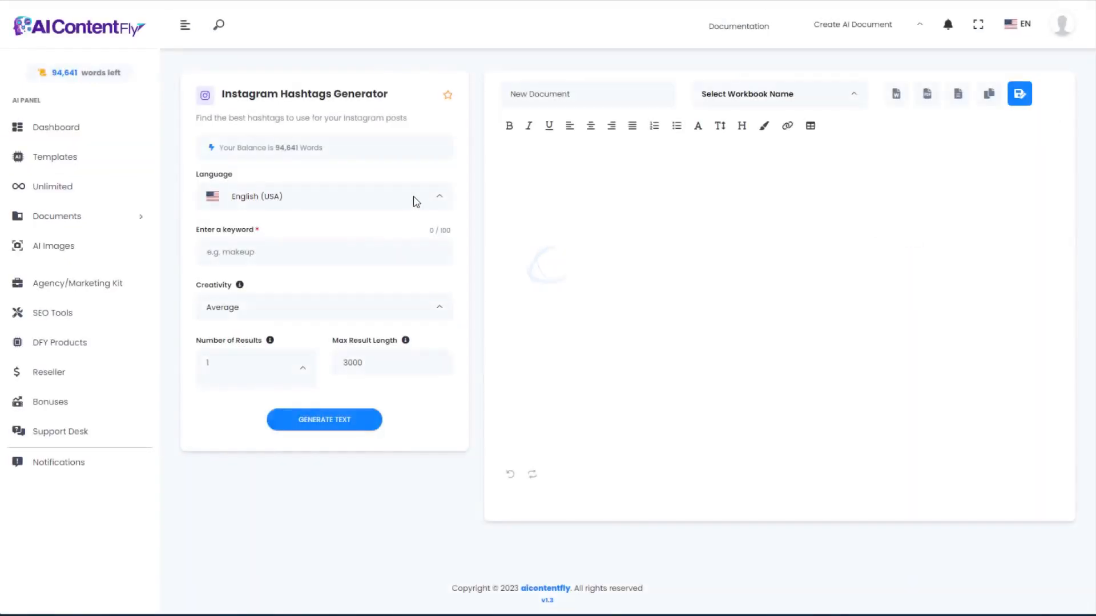
left_click(244, 246)
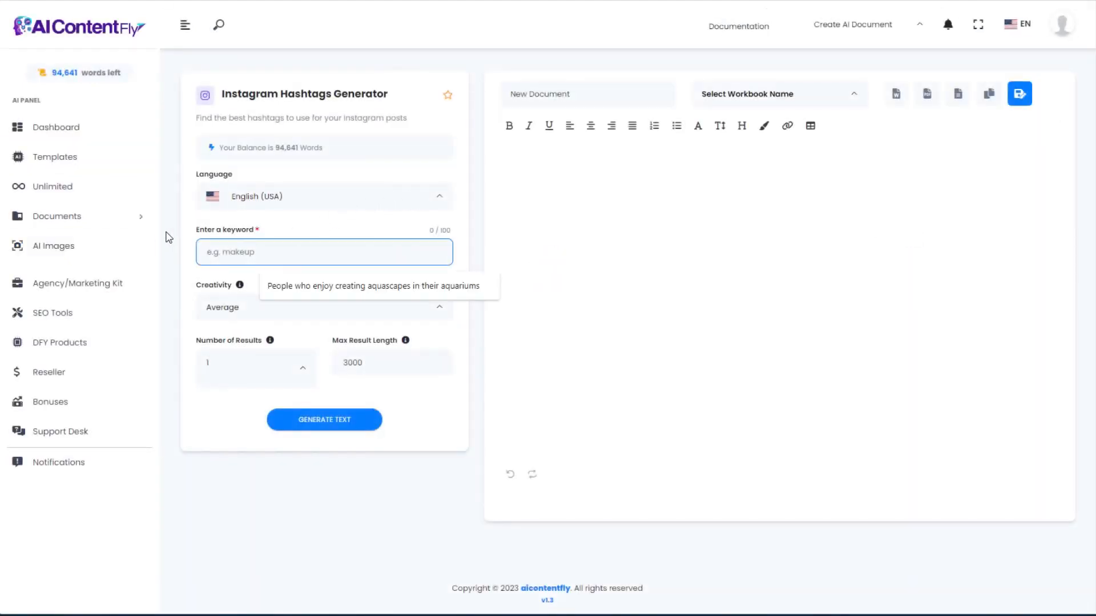
type("aquascape")
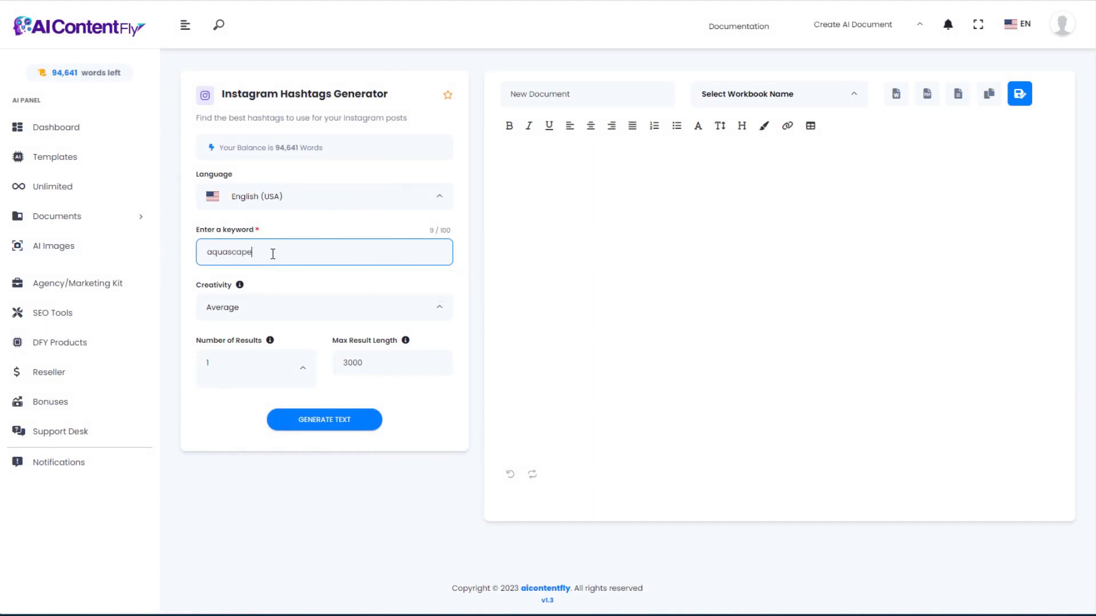
left_click(332, 422)
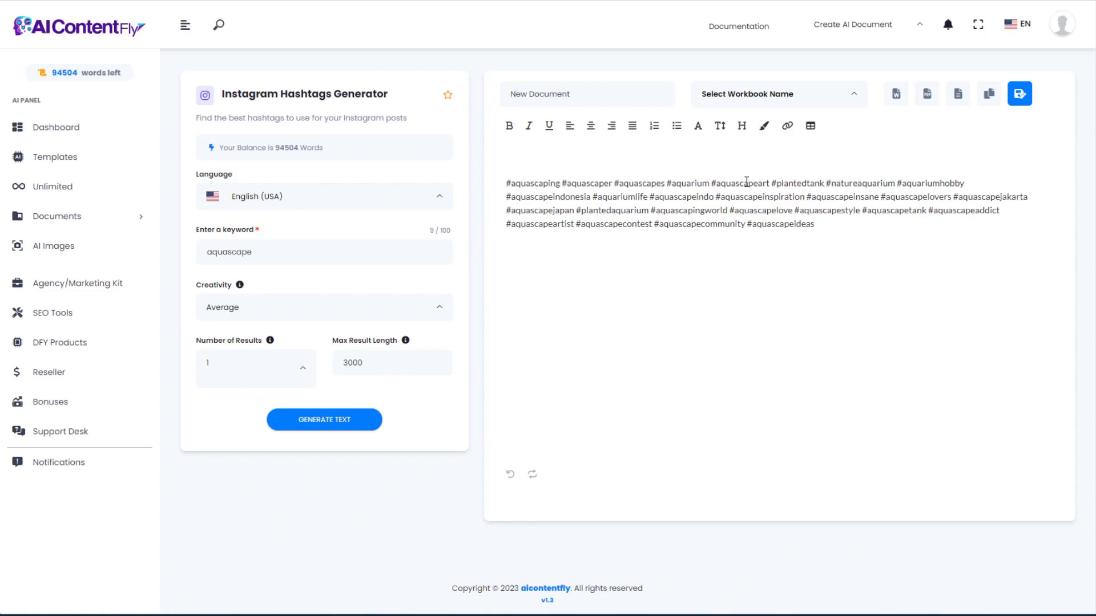
left_click_drag(773, 183, 823, 180)
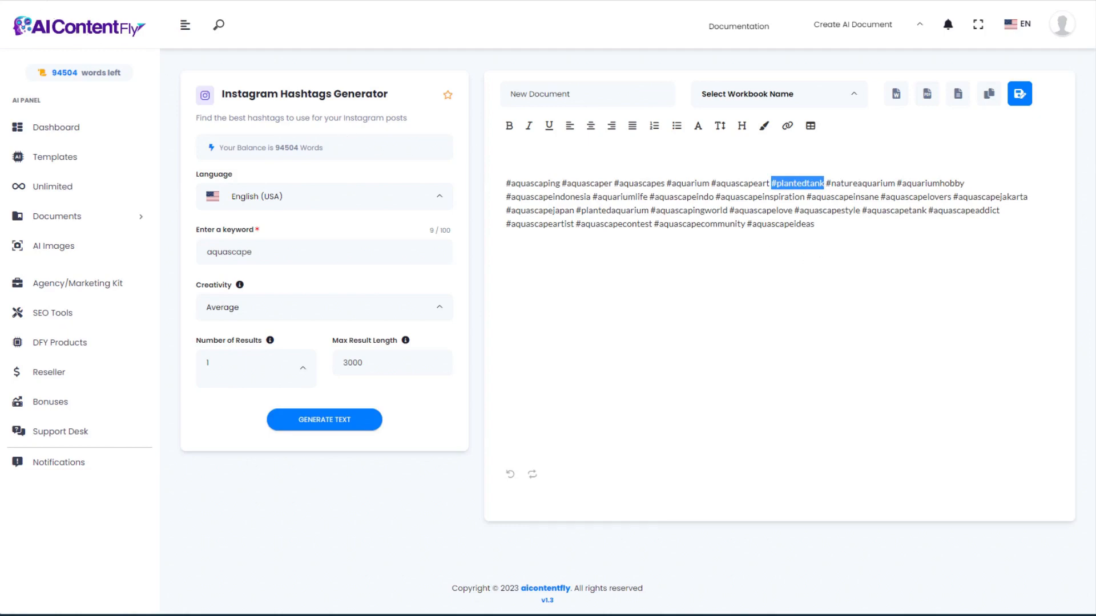
Generate a personal social media post about "My new aquascape that I created in my aquarium." with the Social Media Post (Personal) template.
left_click(14, 0)
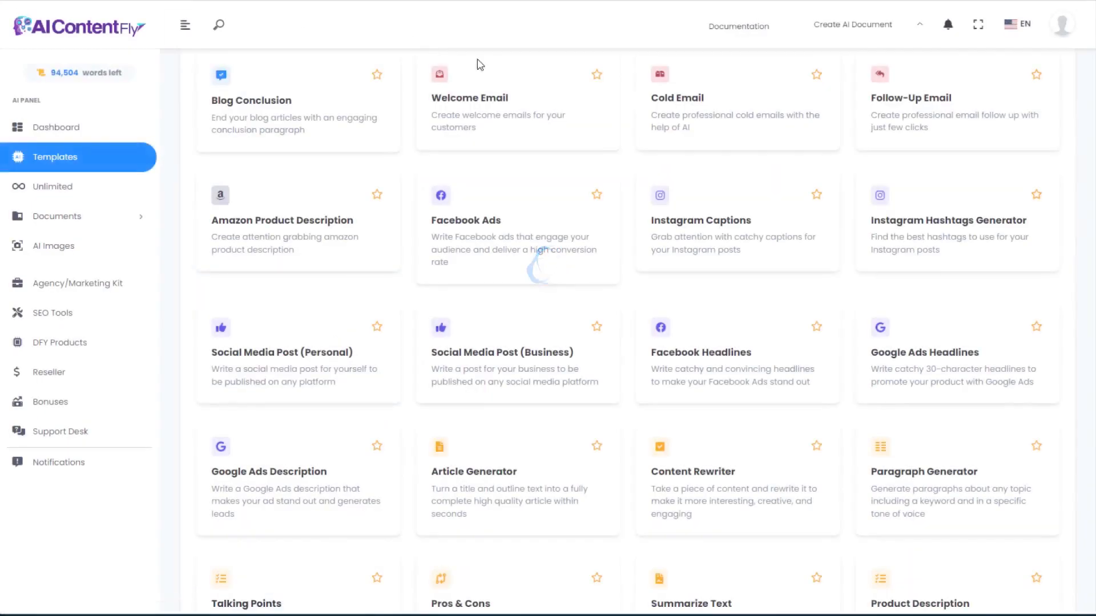
left_click(261, 334)
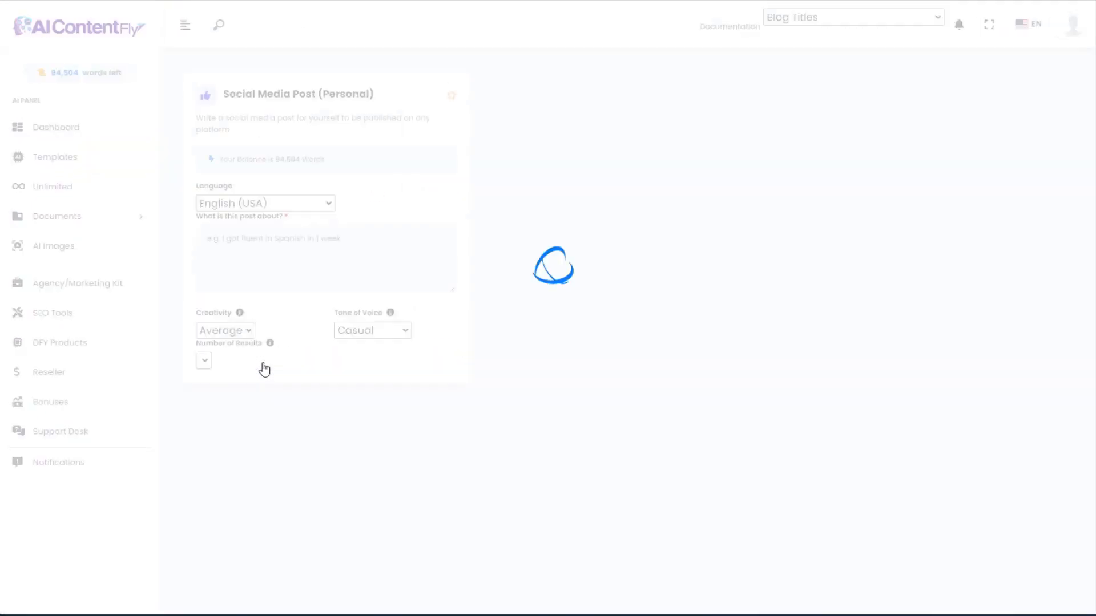
left_click(260, 264)
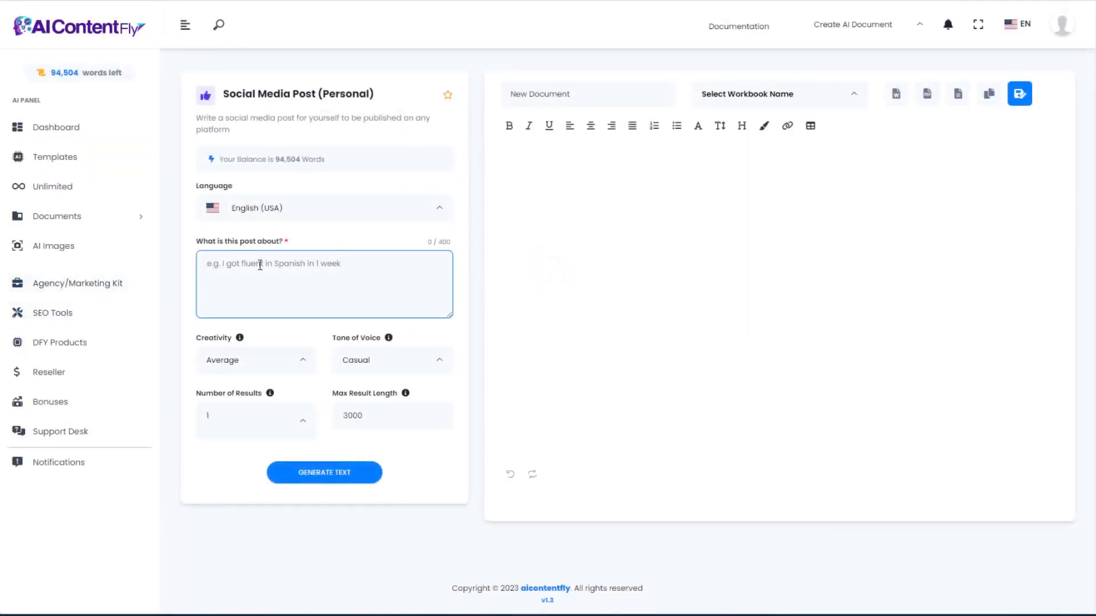
type("My new aquascape that I created in my aquarium.")
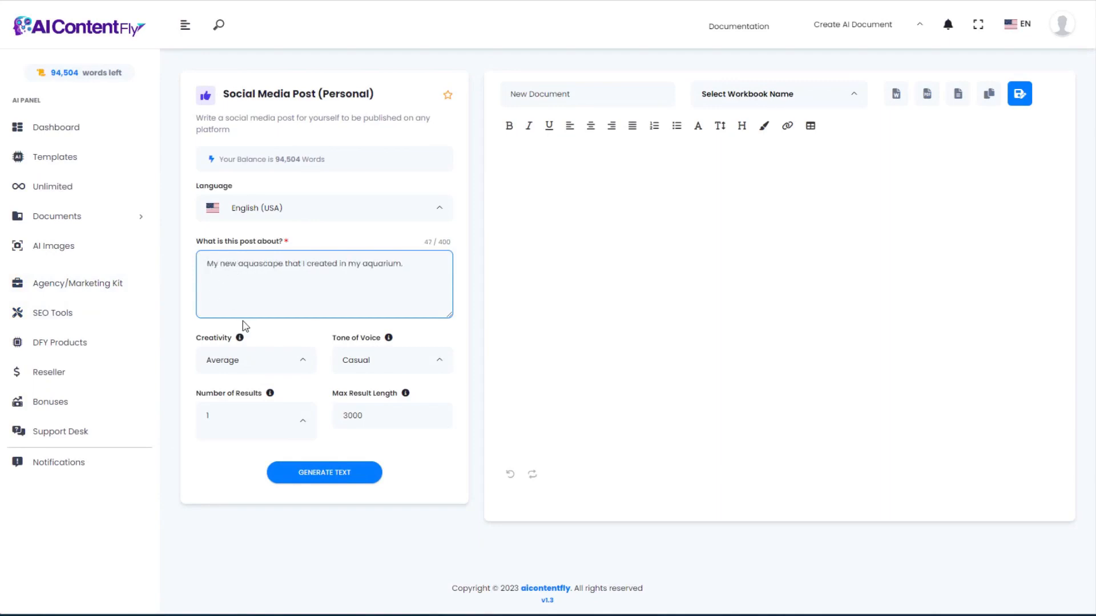
left_click(324, 473)
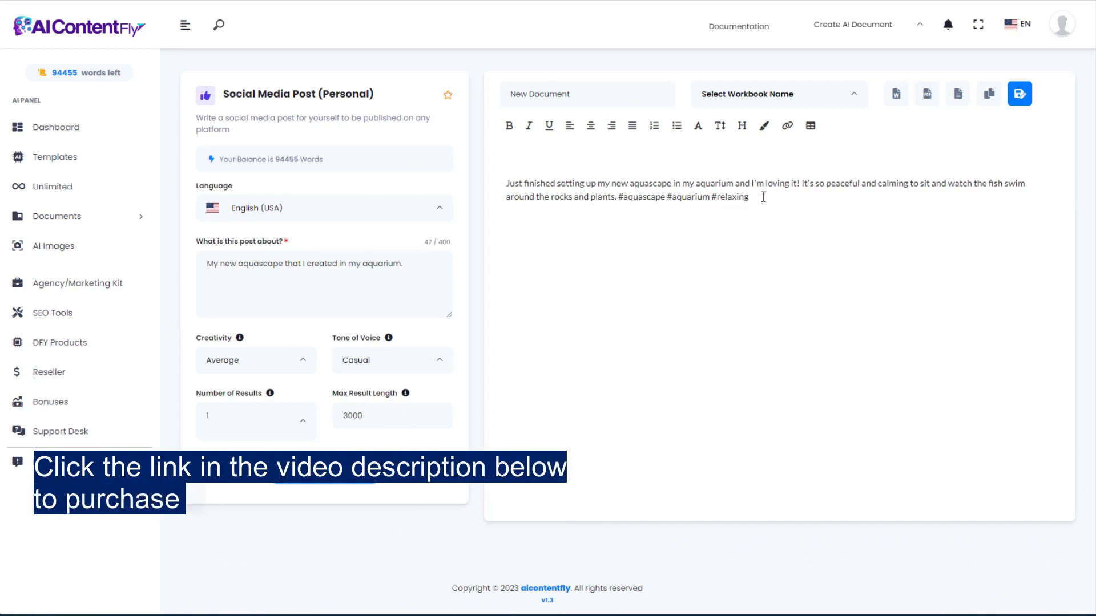
left_click_drag(761, 196, 618, 199)
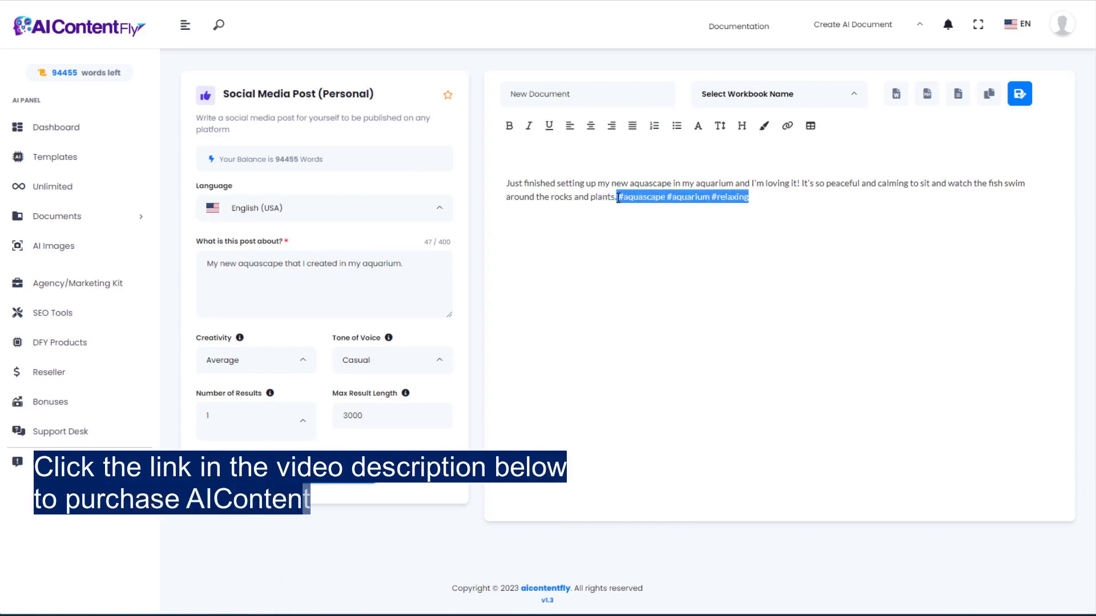
left_click(609, 242)
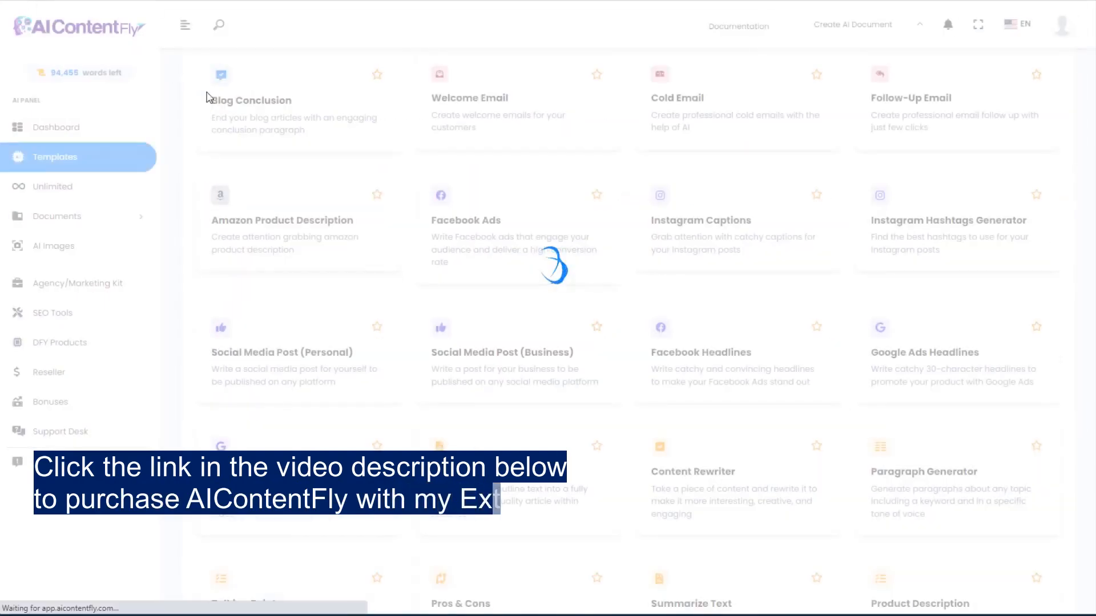
In the Social Media Post (Business) template, enter company name "Eric's Aquascaping" and describe it as helping enthusiasts with aquascaping supplies and design services.
left_click(493, 372)
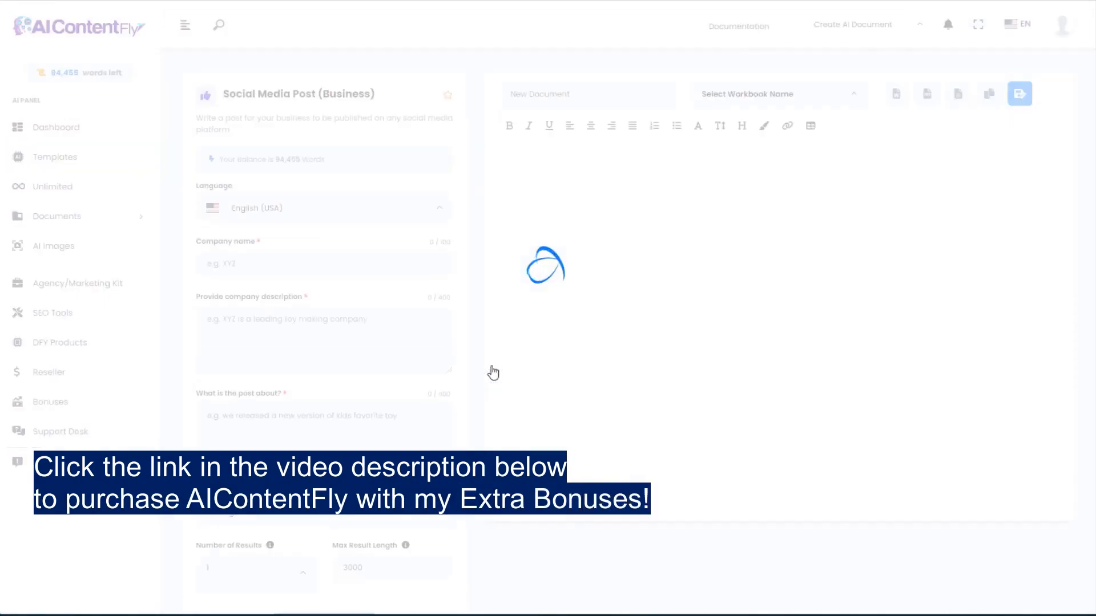
scroll(328, 258, "down", 1)
scroll(328, 258, "down", 2)
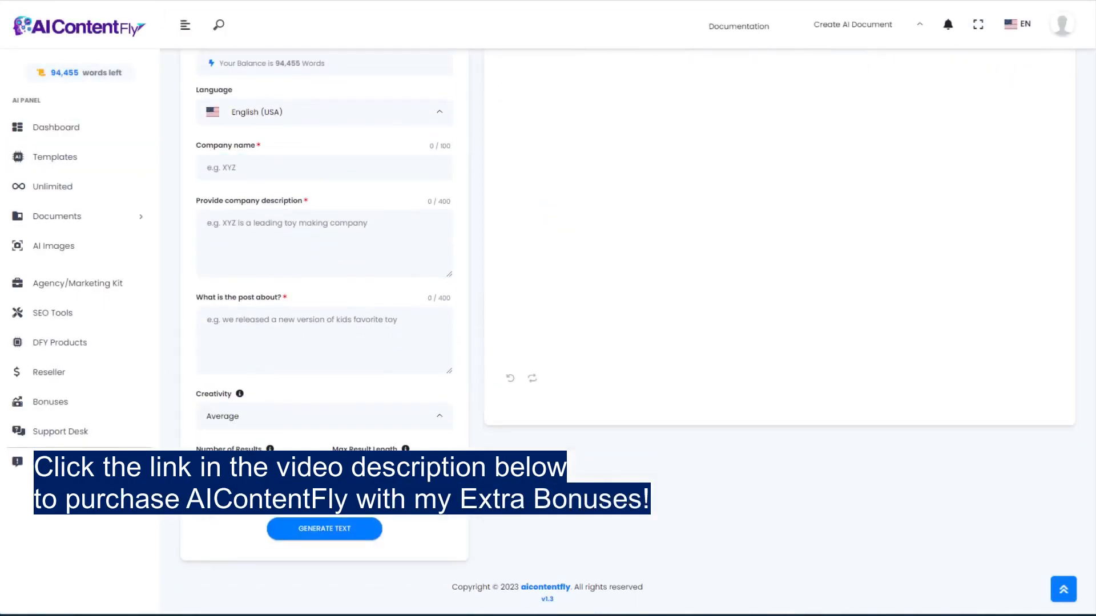
left_click(246, 163)
type("Eric's Aquascaping")
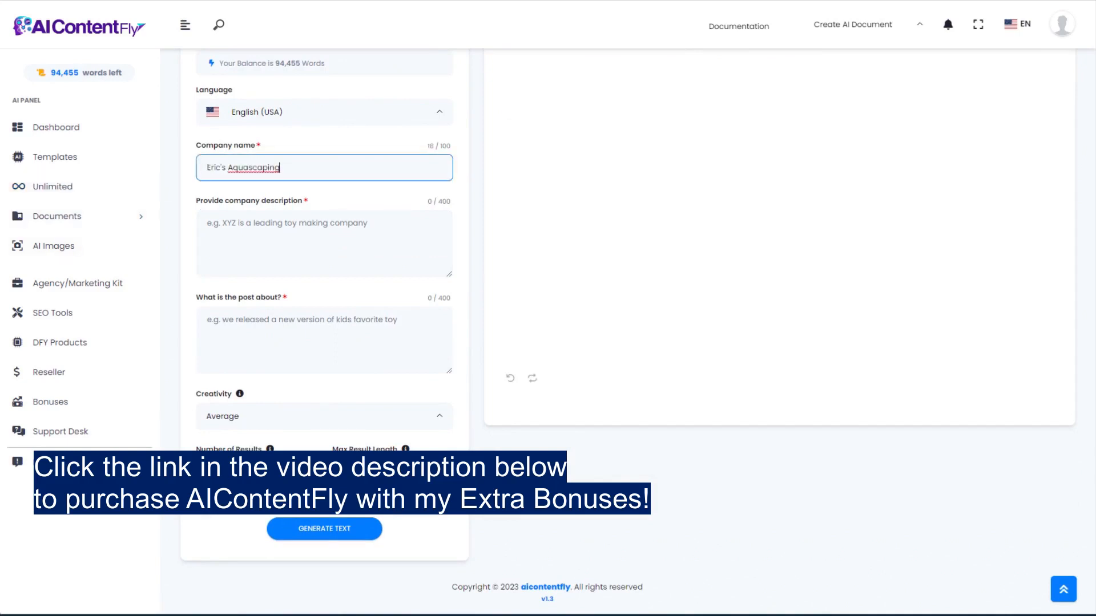
left_click(256, 233)
type("We help aquascaping enthusiasts build the best underwater environments in their aquariums. We sell aquascaping supplies and provide design services for aquascapes.")
Generate the business post about "How to get started with aquascaping, for beginners who are interested in learning how to create an aquascape in an aquarium.".
left_click(248, 323)
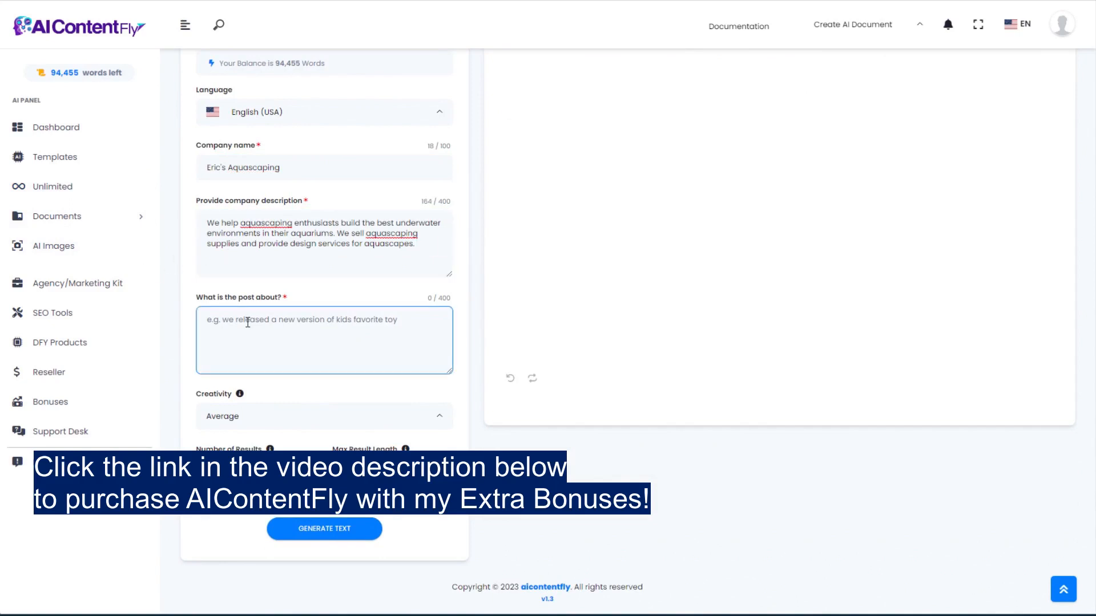
type("How to get started with aquascaping, for beginners who are interested in learning how to create an aquascape in an aquarium.")
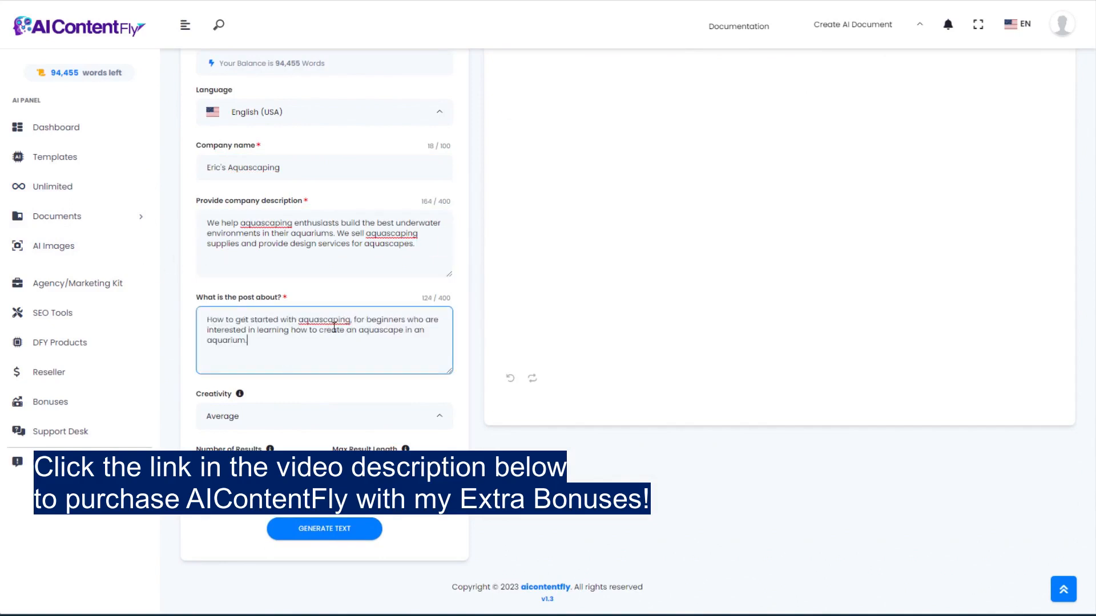
left_click(320, 537)
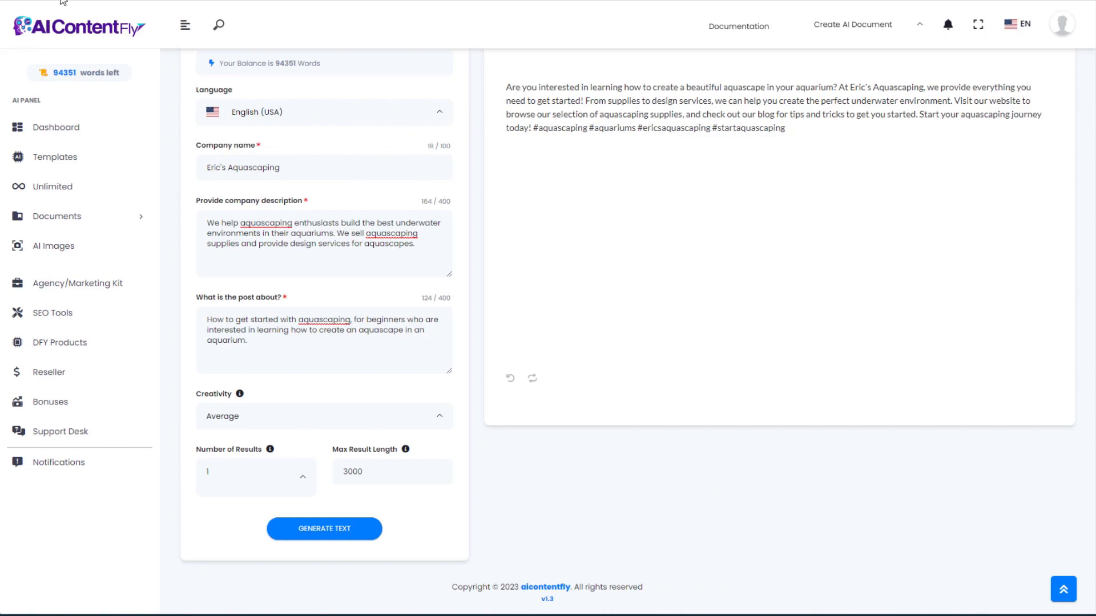
Open the Facebook Headlines template for "Gray Slate Rocks for Aquascaping" and set the audience to "People who enjoy creating aquascapes in their aquariums".
key("alt+Left")
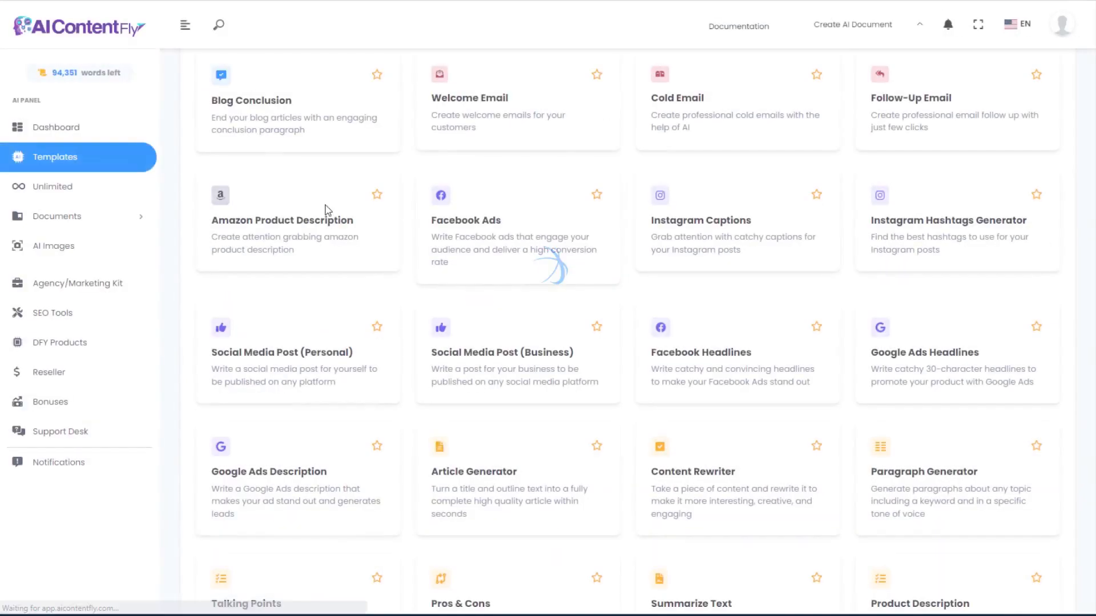
scroll(595, 348, "down", 1)
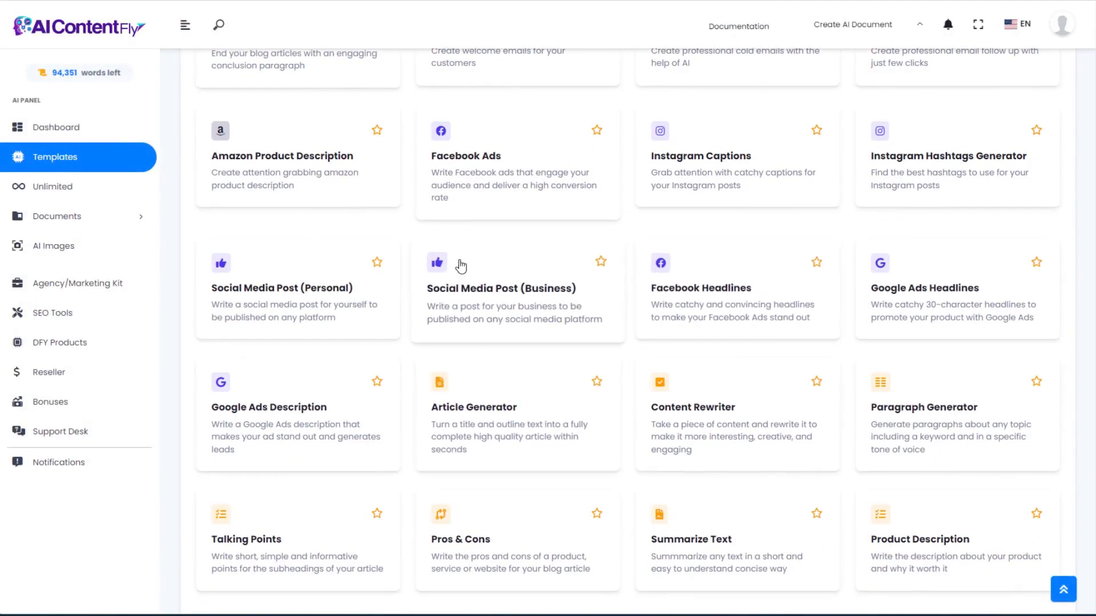
left_click(705, 298)
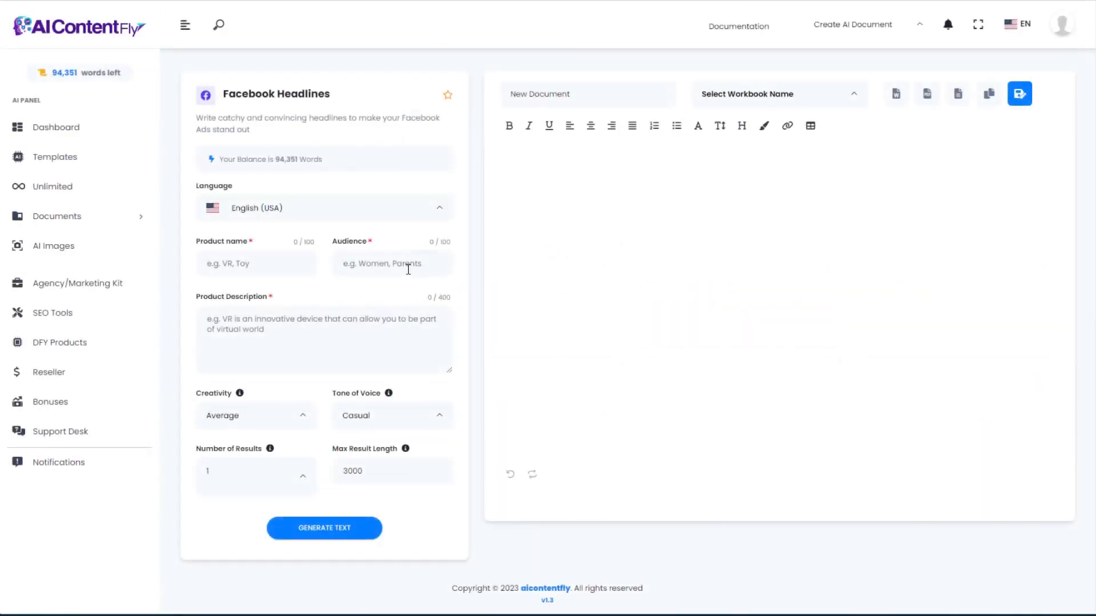
left_click(222, 266)
key("ctrl+v")
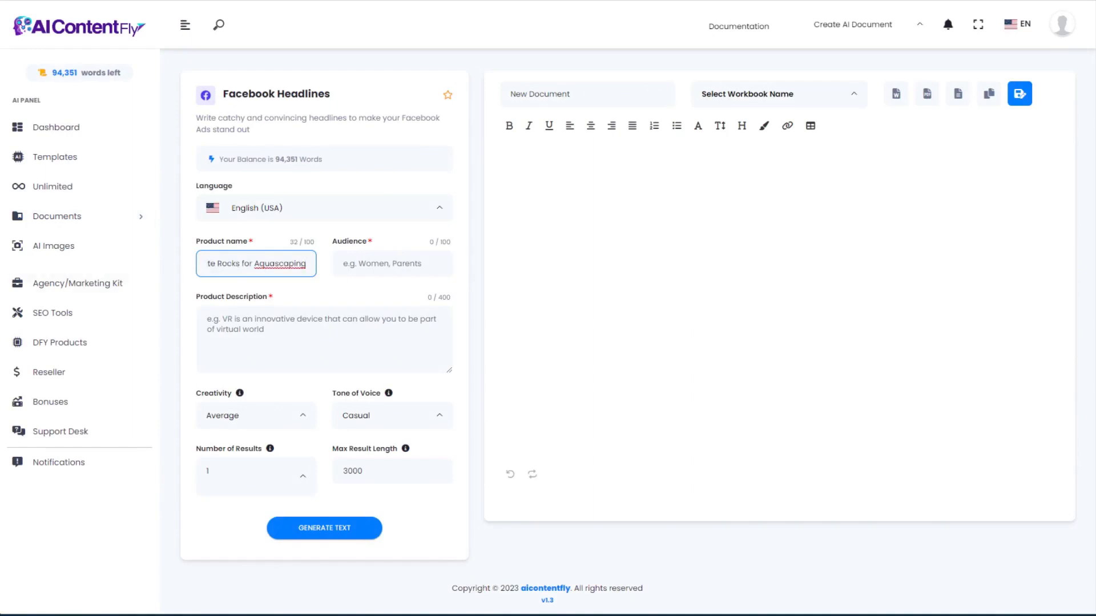
key("alt+Tab")
left_click(349, 263)
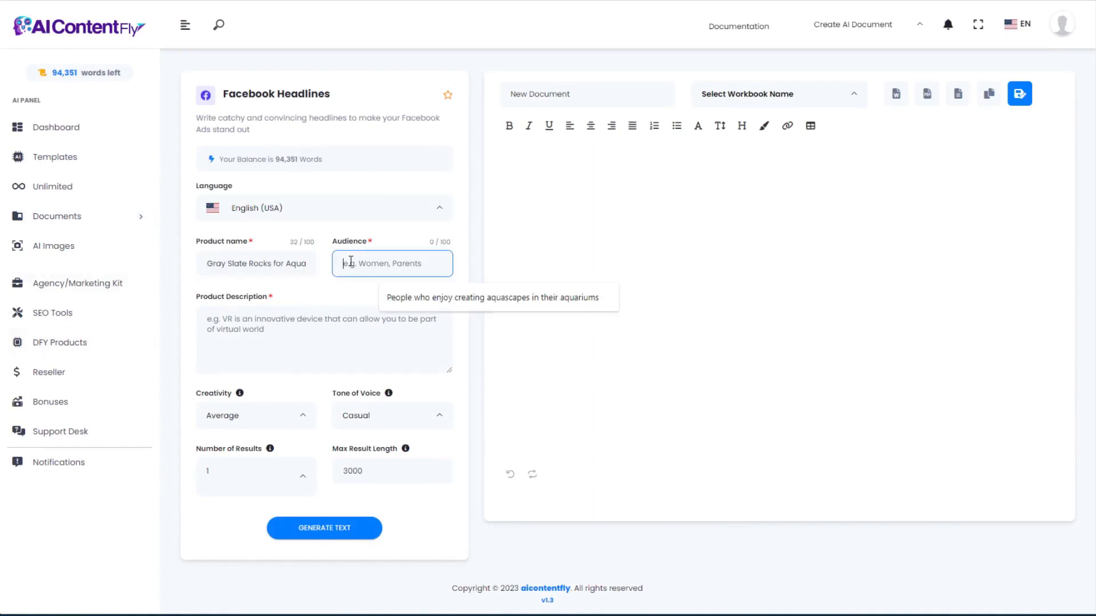
type("People who enjoy creating aquascapes in their aquariums")
key("alt+Tab")
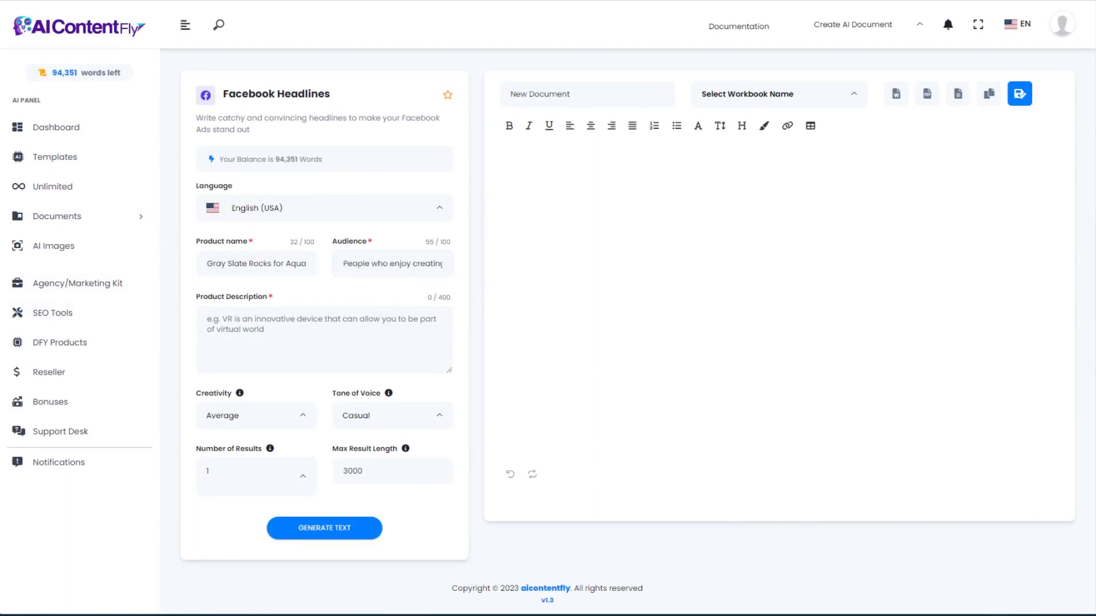
Paste the generated Amazon description as the product description and remove its cut-off closing sentence "Add a touch of elegance to your a".
left_click(301, 313)
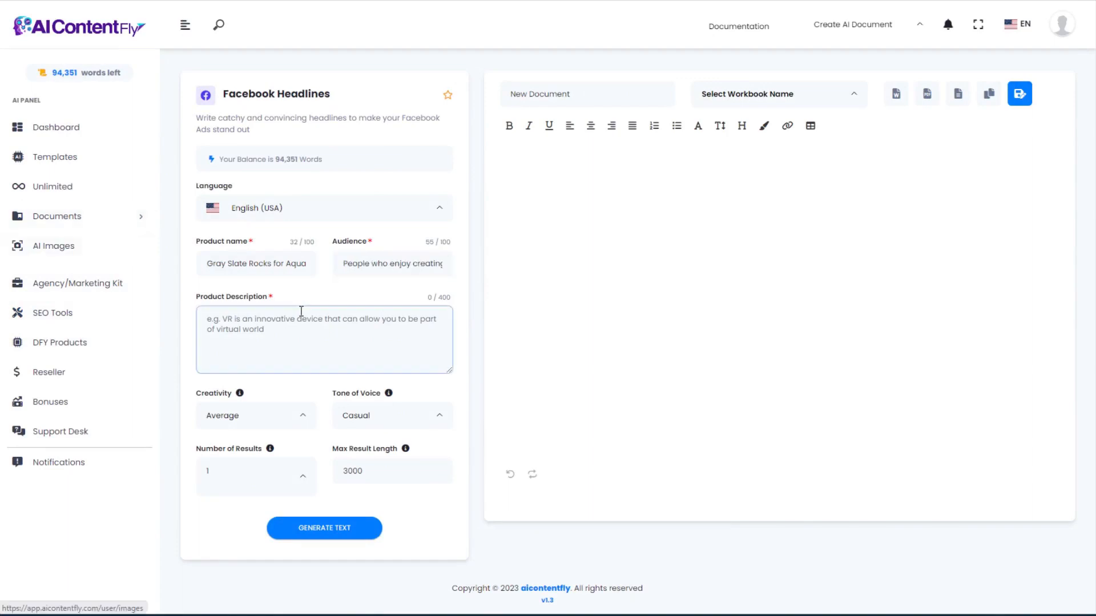
key("ctrl+v")
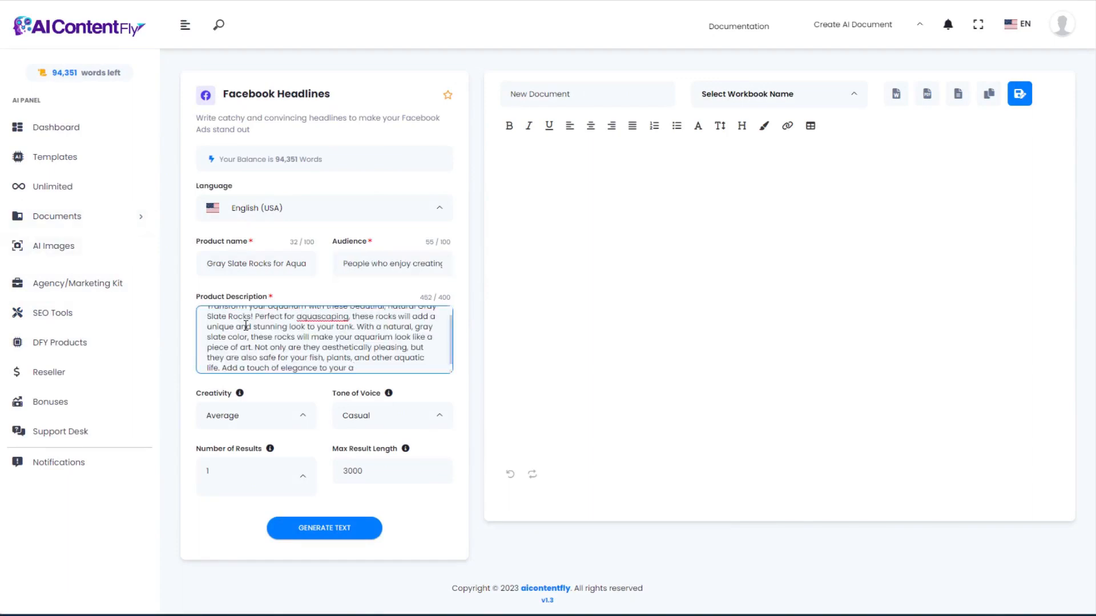
left_click_drag(404, 373, 223, 368)
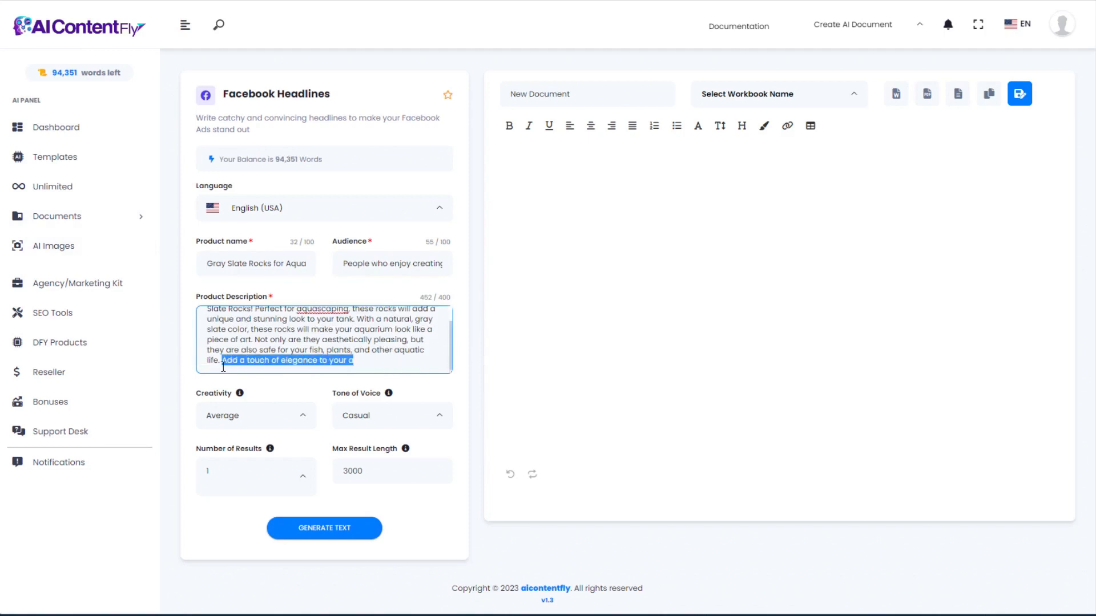
key("BackSpace")
scroll(295, 337, "up", 2)
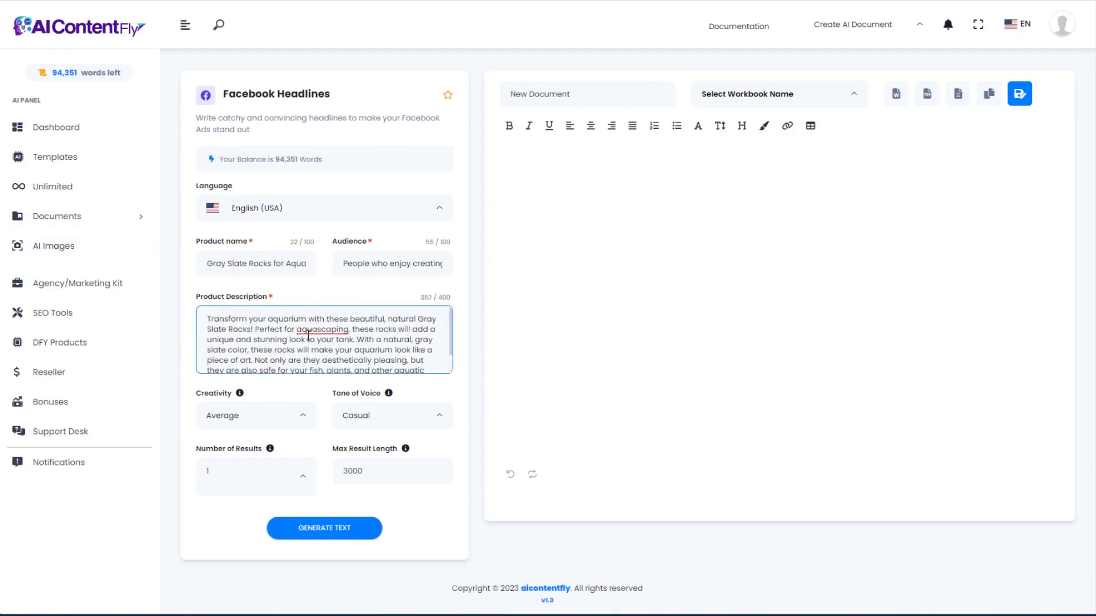
scroll(295, 331, "down", 1)
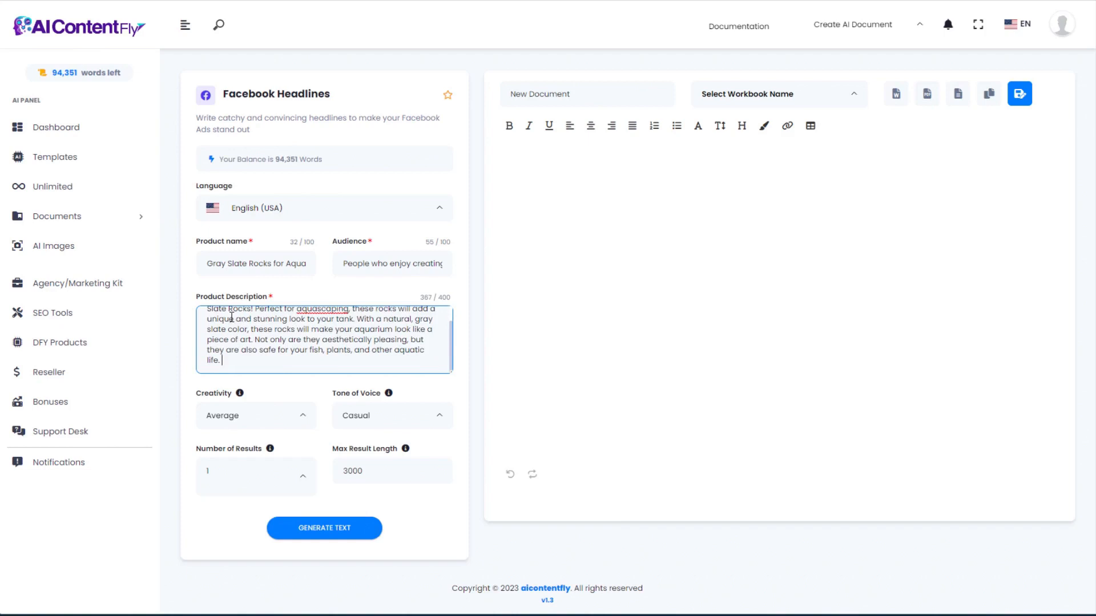
Check the product description against the character limit, generate the Facebook headline and return to the template list.
key("ctrl+a")
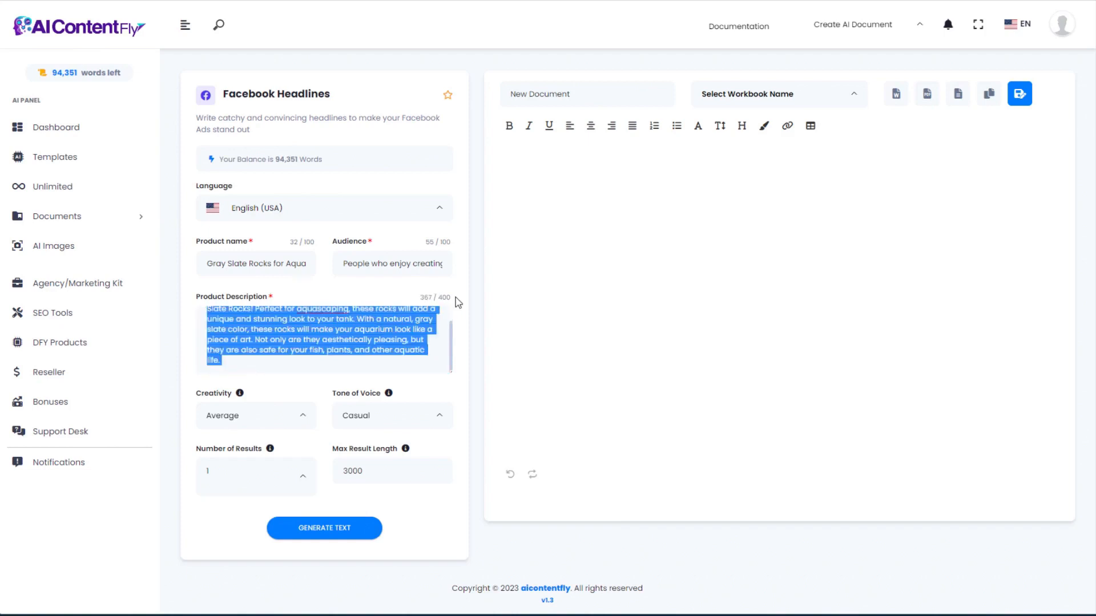
left_click_drag(420, 297, 448, 297)
left_click(444, 300)
left_click(294, 351)
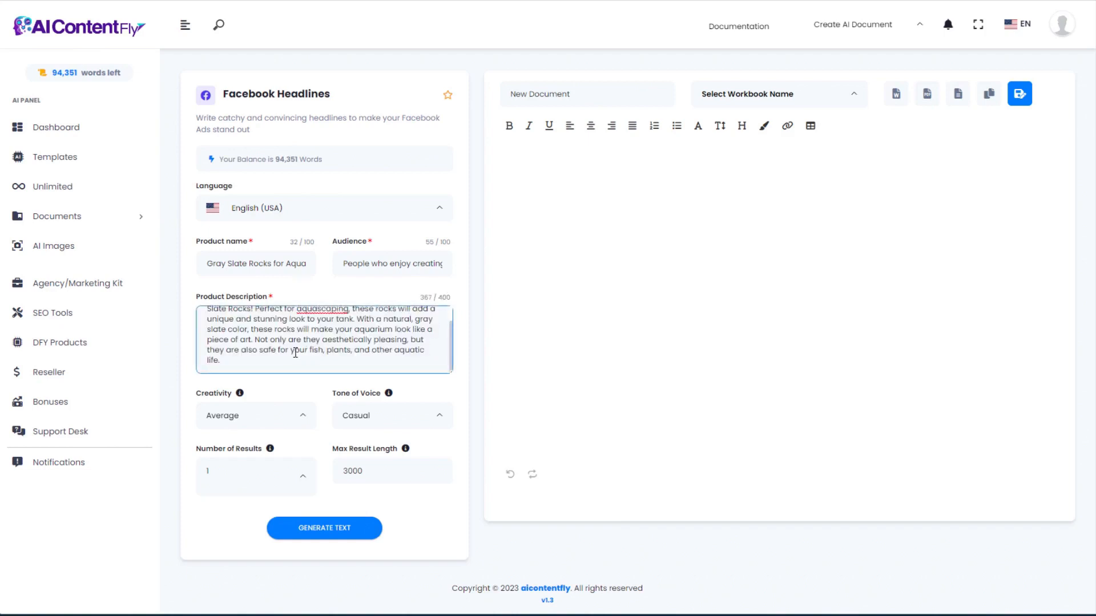
scroll(295, 352, "up", 1)
scroll(288, 347, "down", 1)
scroll(288, 348, "down", 1)
left_click(329, 532)
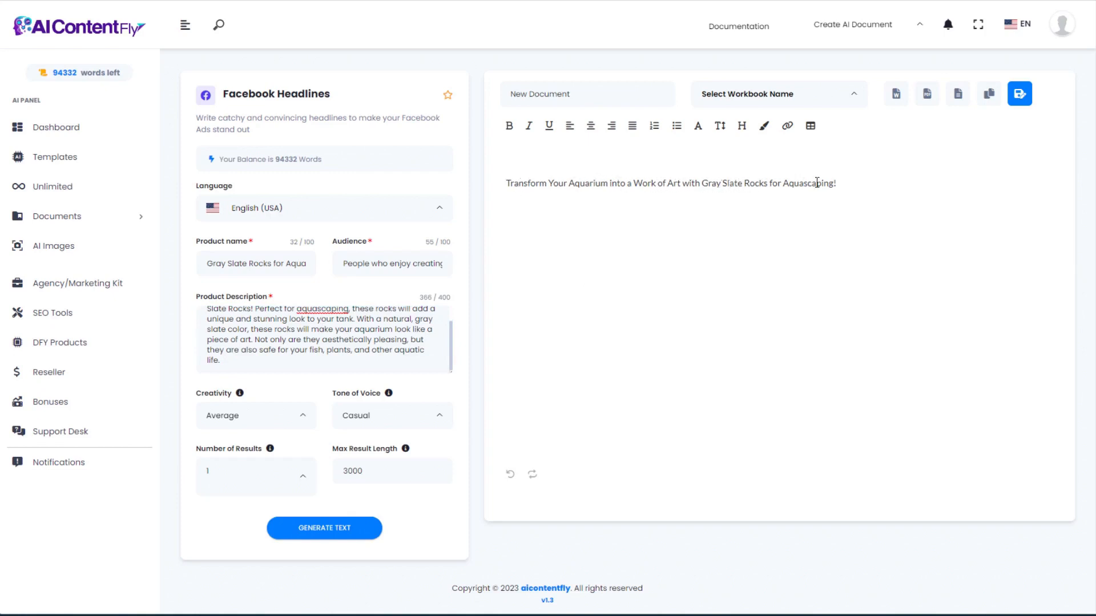
left_click_drag(841, 182, 501, 189)
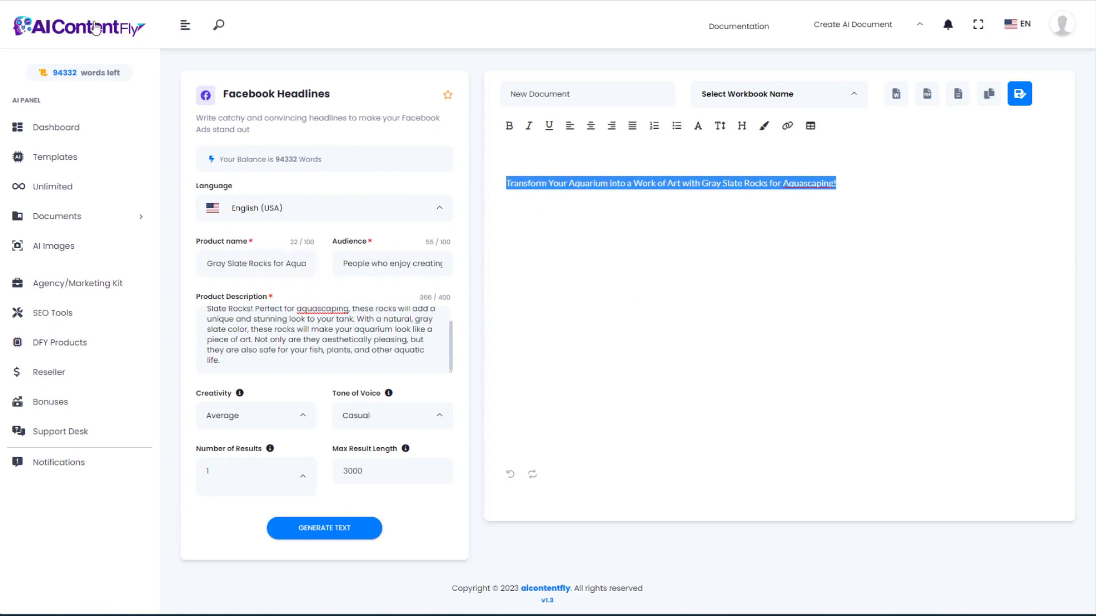
key("alt+Left")
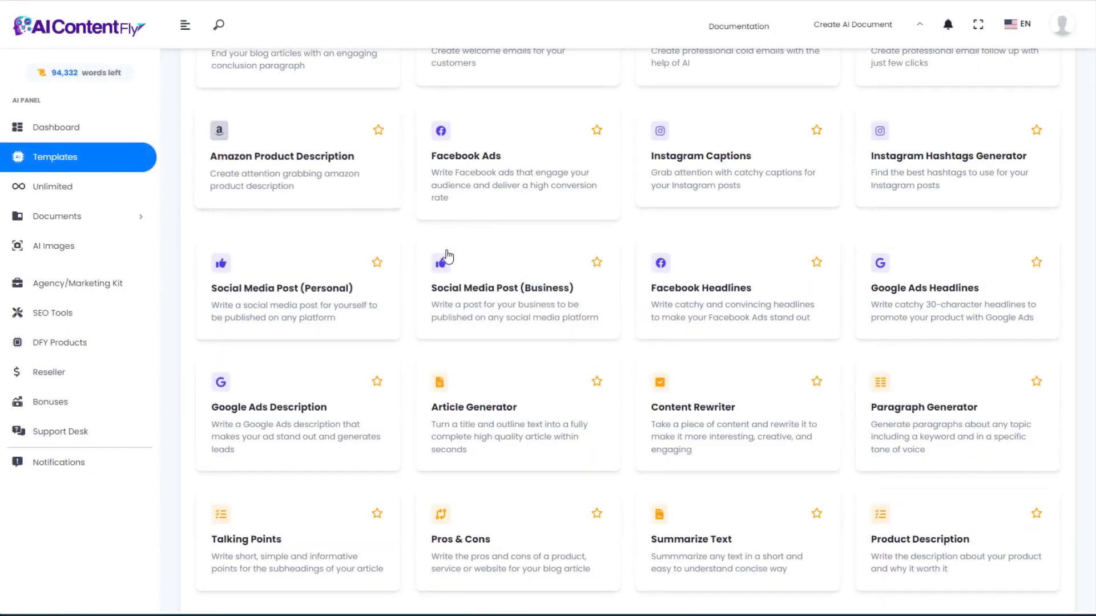
Open the Google Ads Headlines template for "Gray Slate Rocks for Aquascaping" and set the audience to "People who enjoy creating aquascapes in their aquariums".
left_click(948, 298)
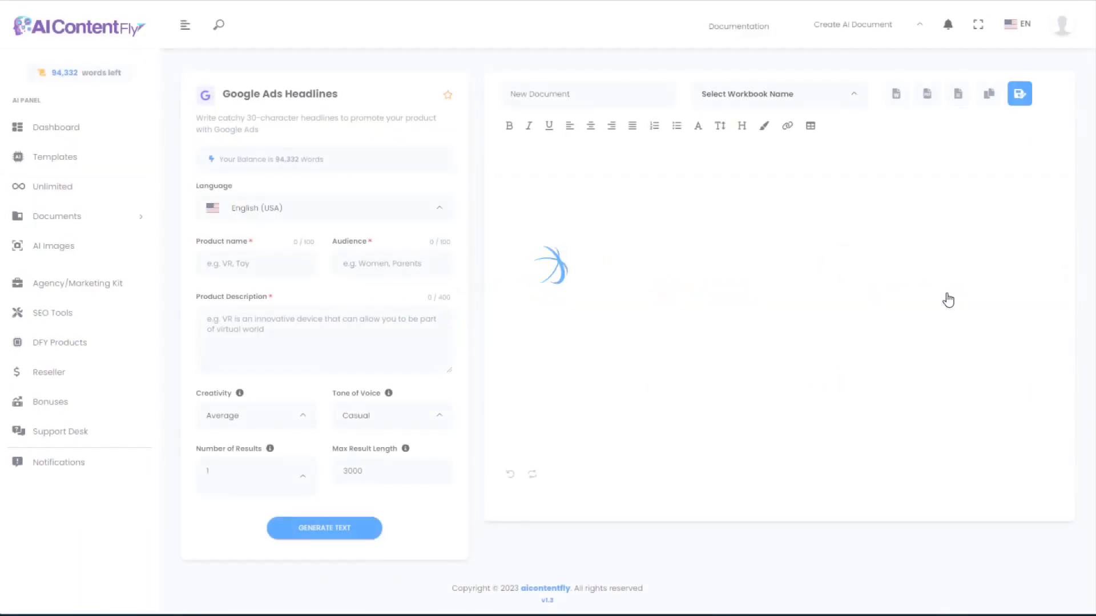
left_click(230, 263)
key("ctrl+v")
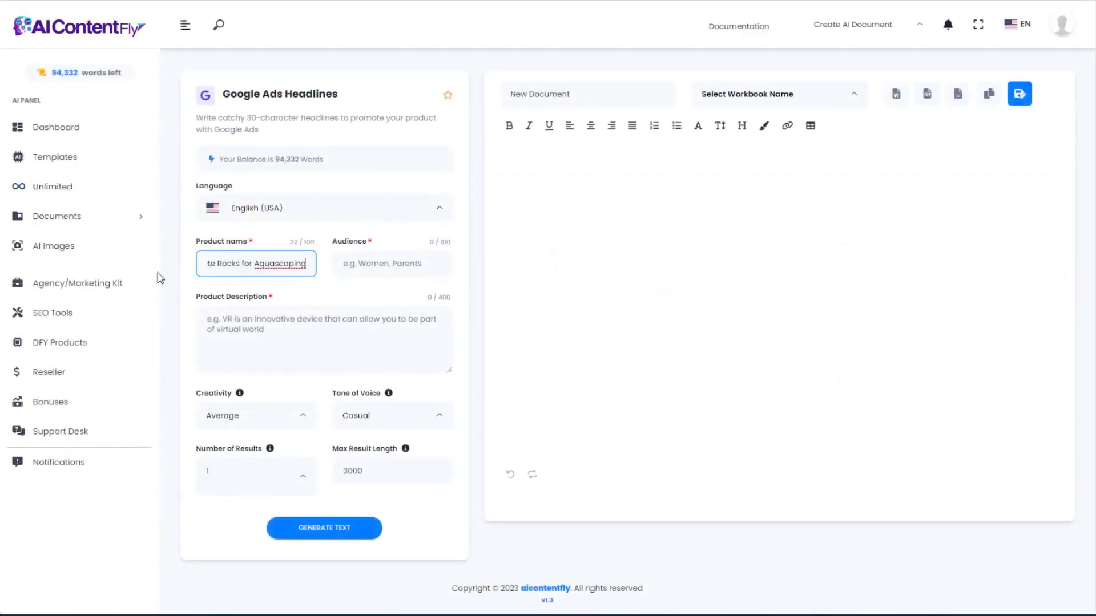
left_click(345, 261)
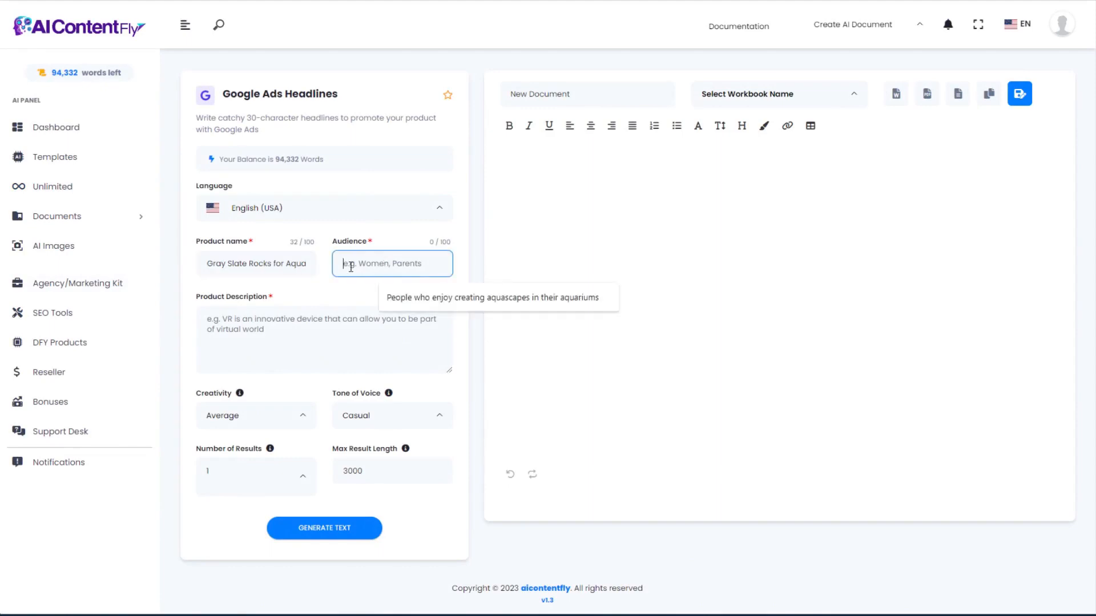
type("People who enjoy creating aquascapes in their aquariums")
Paste the Amazon description as the product description, without its cut-off closing sentence "Add a touch of elegance to your a", and generate the Google Ads headlines.
left_click(352, 361)
key("ctrl+v")
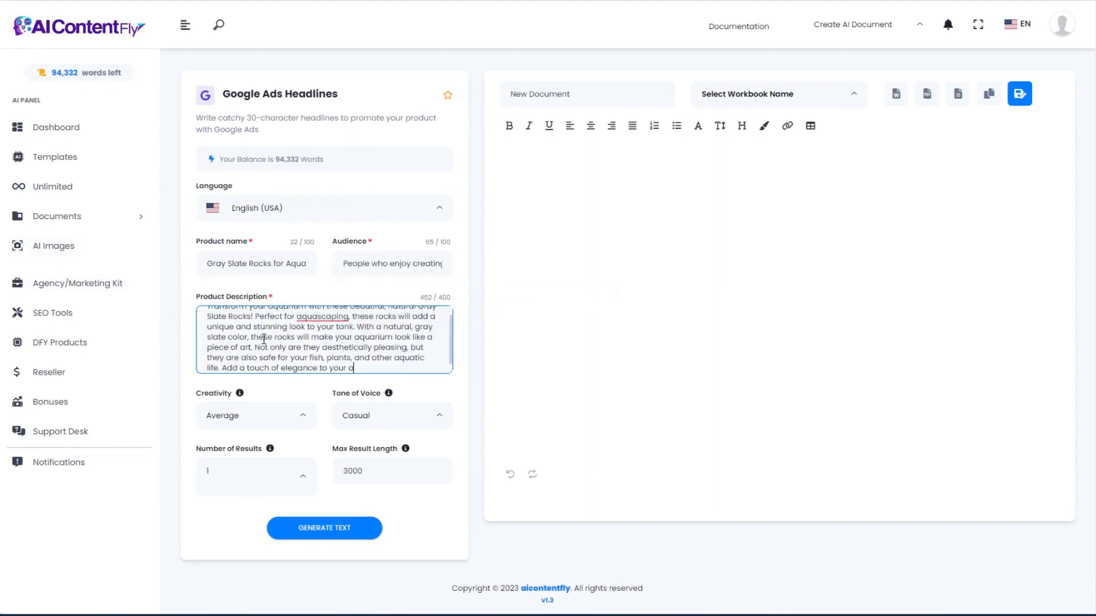
left_click_drag(362, 369, 221, 362)
key("BackSpace")
left_click(341, 539)
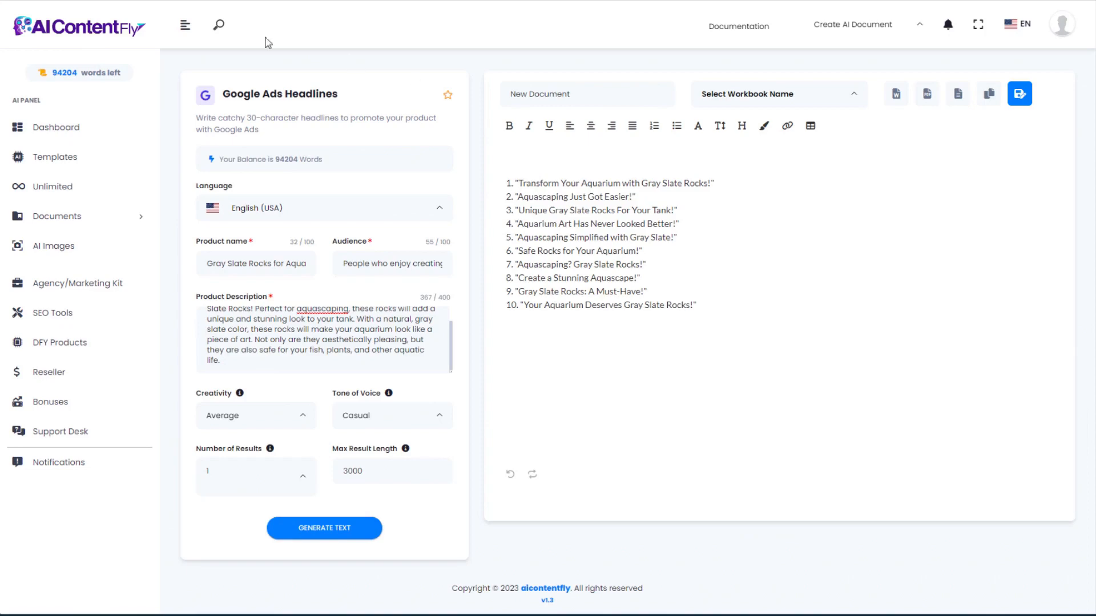
Open the Google Ads Description template and paste the Amazon description as the product description, without the cut-off sentence "Add a touch of elegance to your a".
left_click(49, 9)
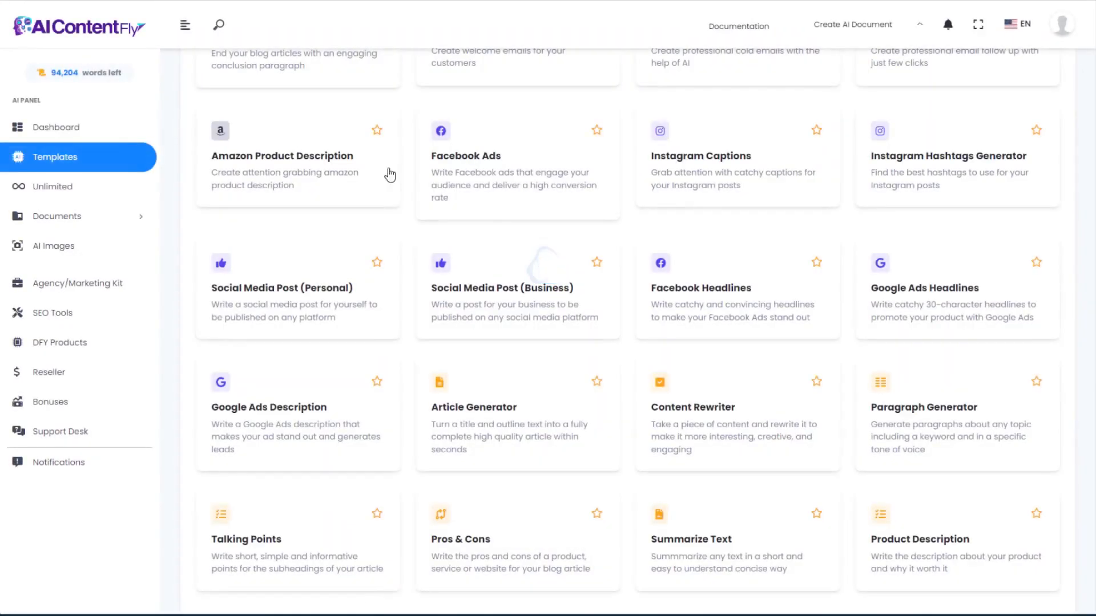
left_click(277, 420)
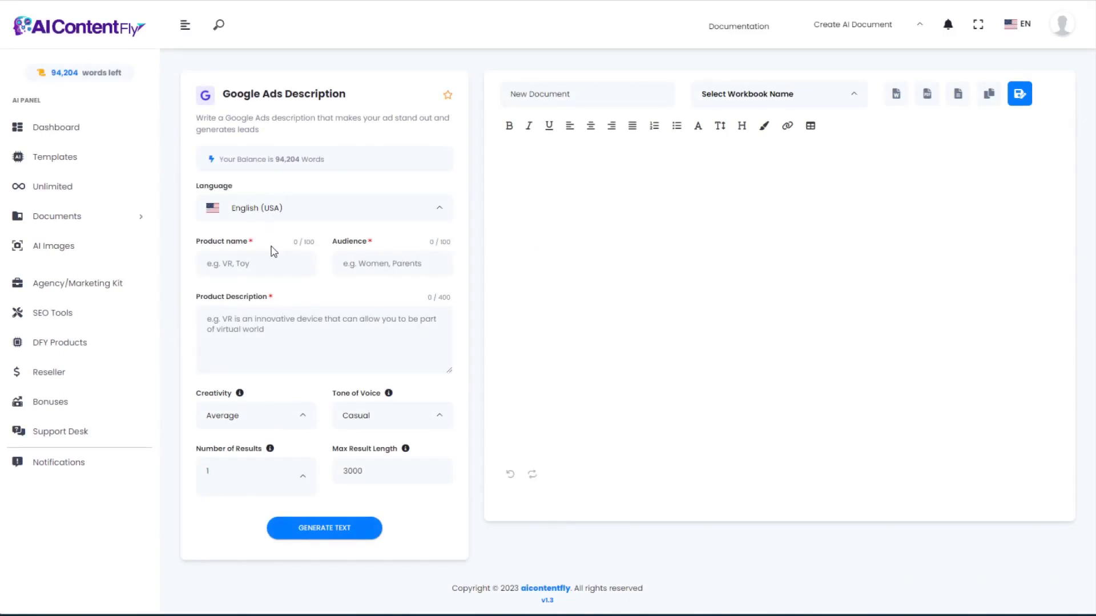
left_click(243, 264)
left_click(240, 320)
key("ctrl+v")
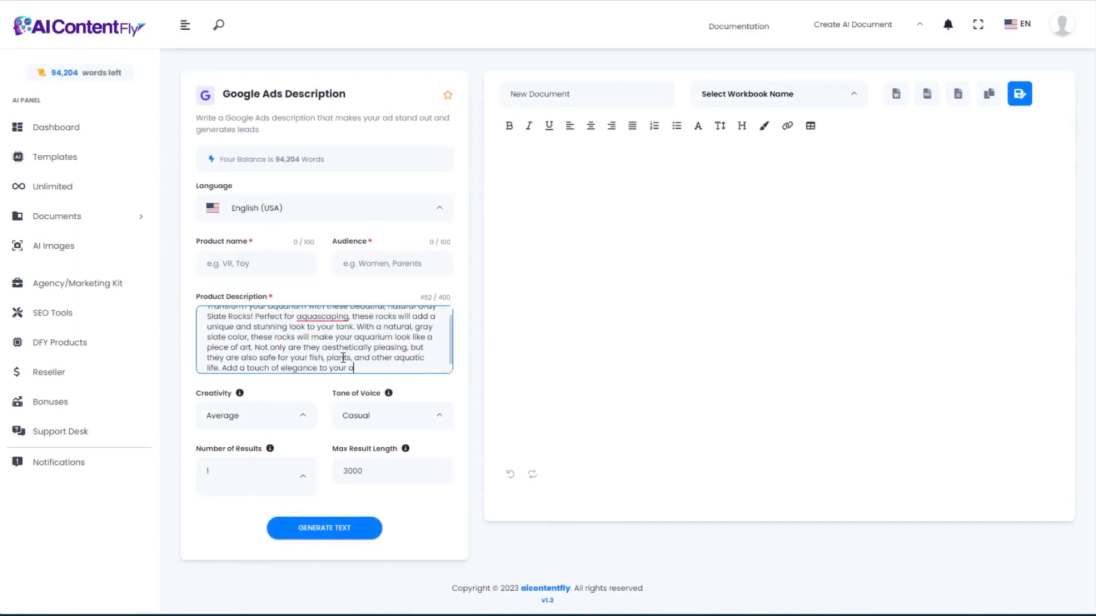
left_click_drag(373, 364, 221, 365)
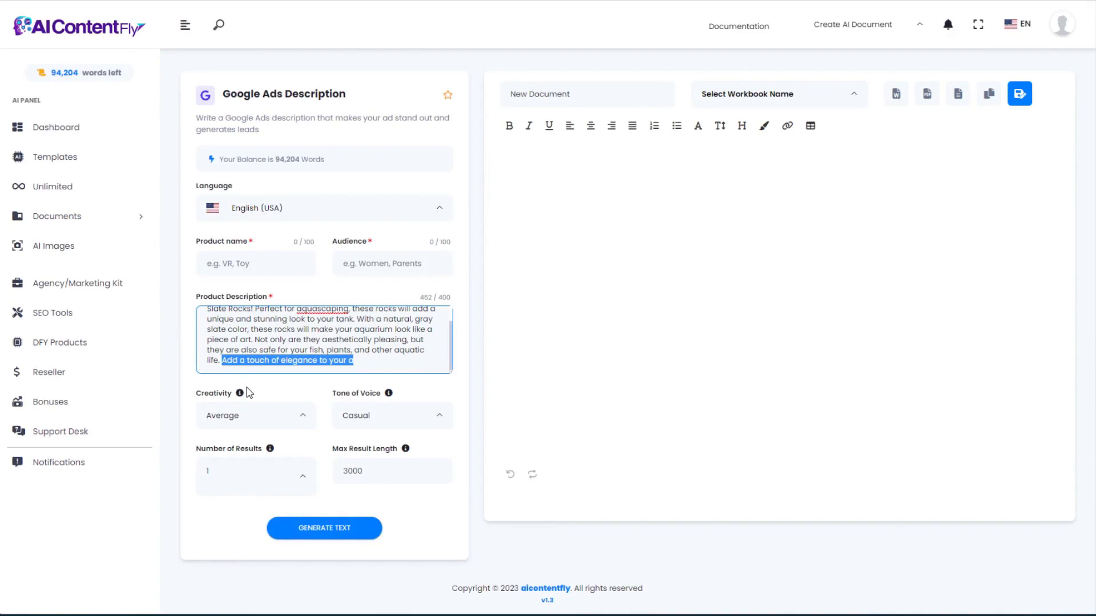
key("BackSpace")
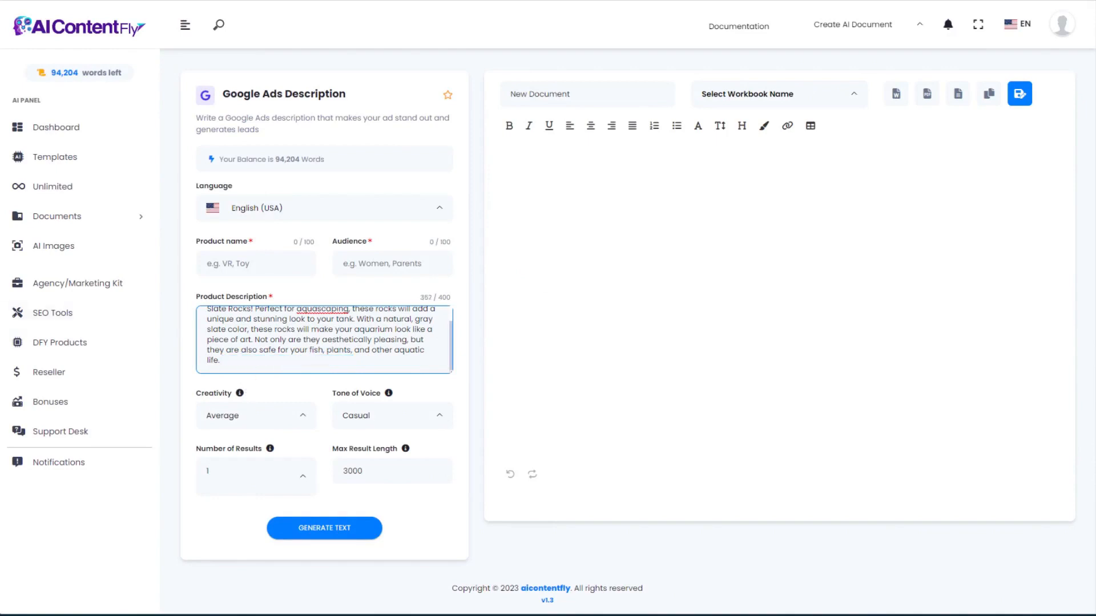
Generate the Google Ads description for "Gray Slate Rocks for Aquascaping", aimed at "People who enjoy creating aquascapes in their aquariums".
left_click(234, 263)
type("Gray Slate Rocks for Aquascaping")
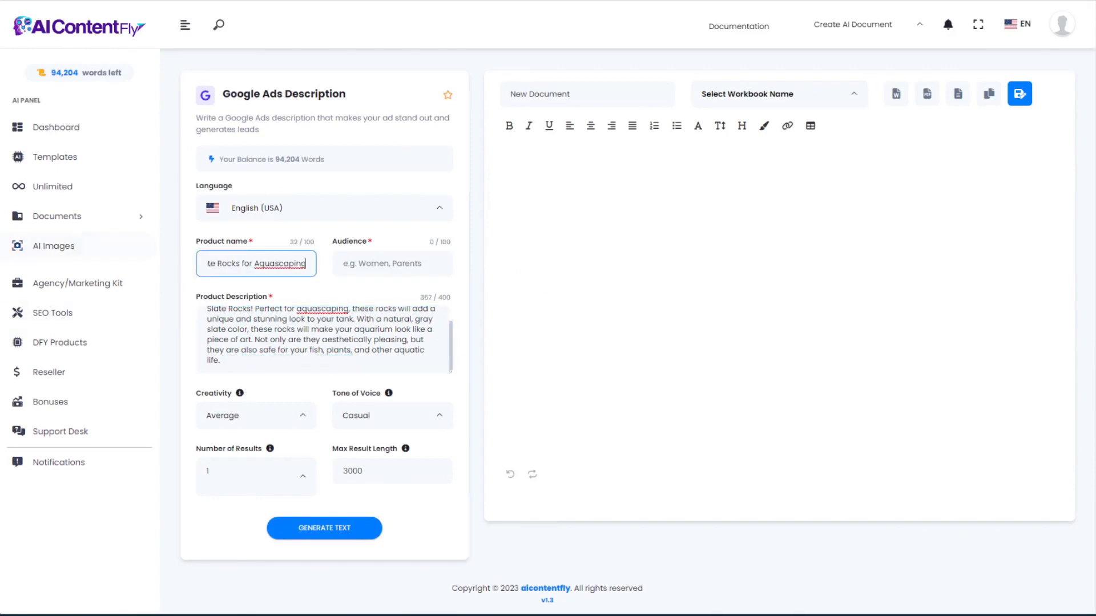
left_click(394, 265)
left_click(411, 296)
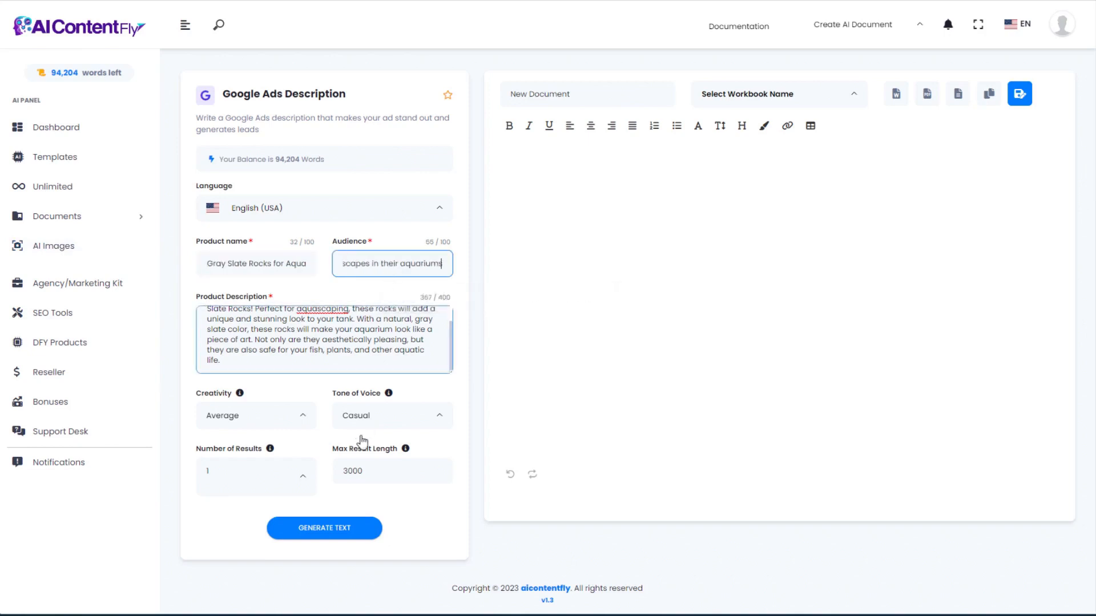
left_click(337, 530)
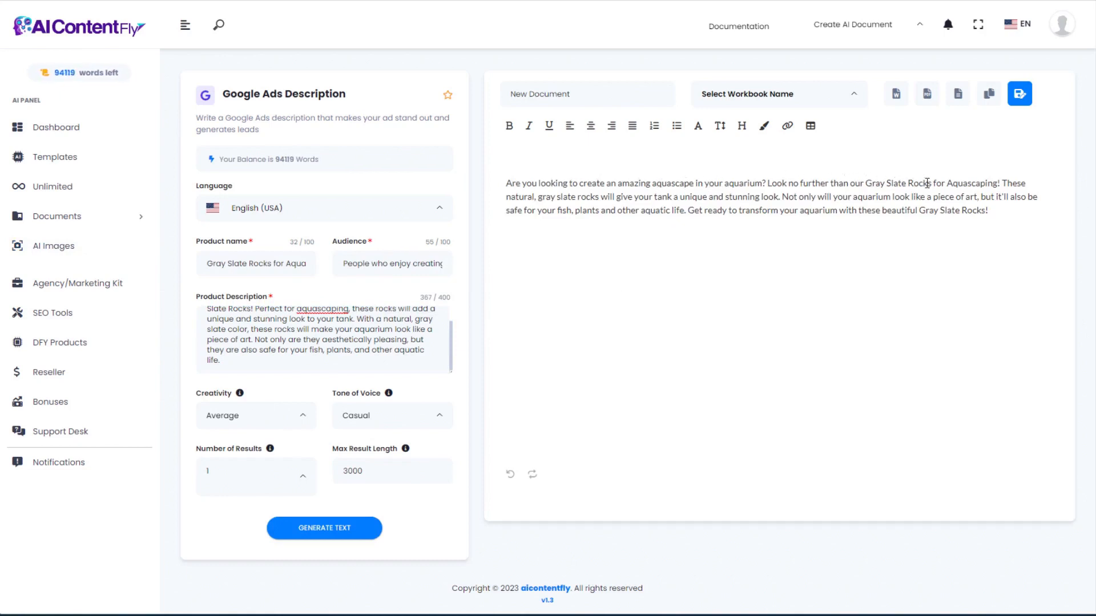
Review the generated Google Ads description, highlighting its full text.
left_click_drag(1002, 182, 1016, 214)
left_click(701, 298)
left_click_drag(507, 182, 929, 219)
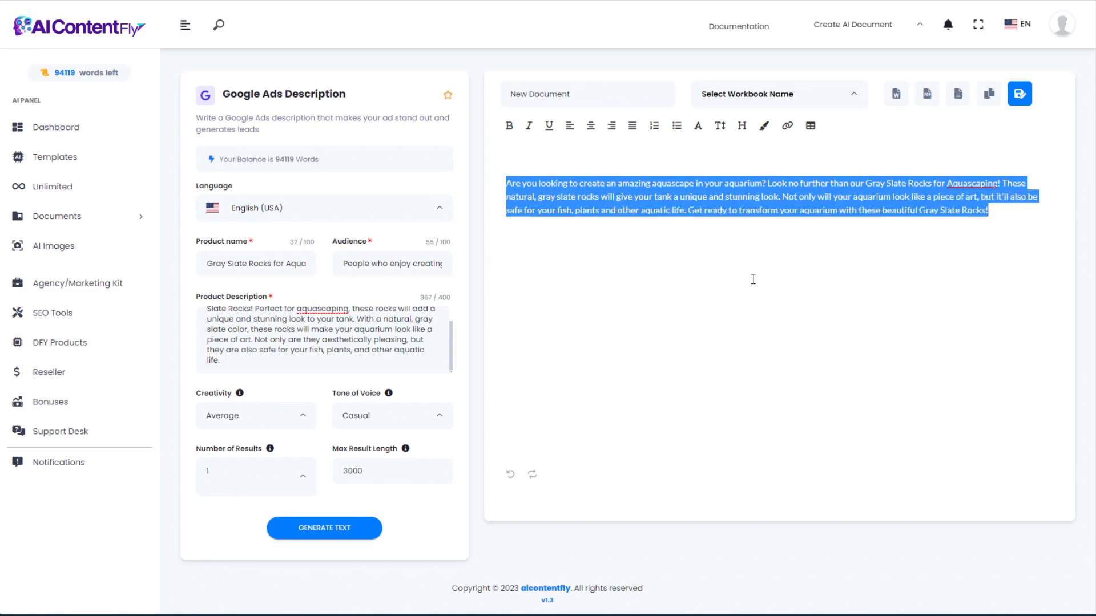
Open the Article Generator template and set the article title to "Aquascaping for Beginners: How to Get Started with Aquascaping".
key("alt+Left")
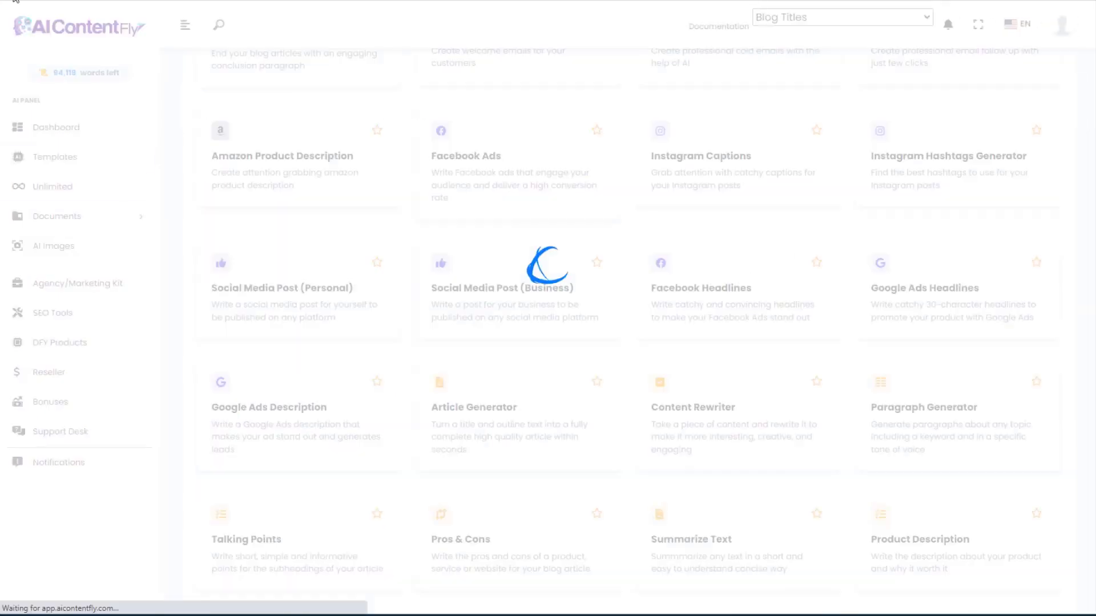
left_click(487, 423)
left_click(241, 261)
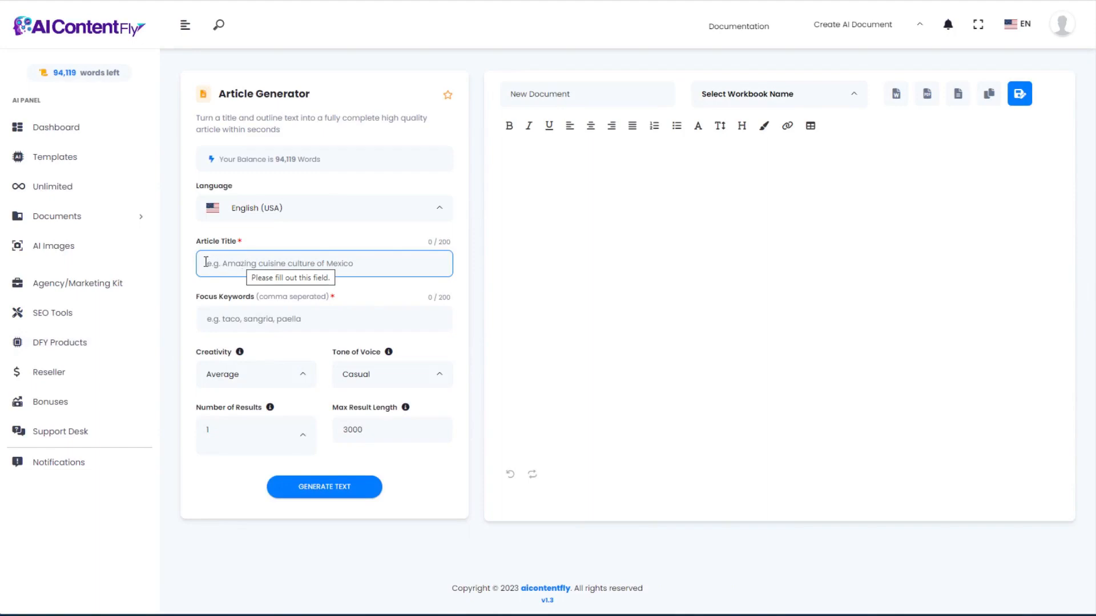
left_click(231, 261)
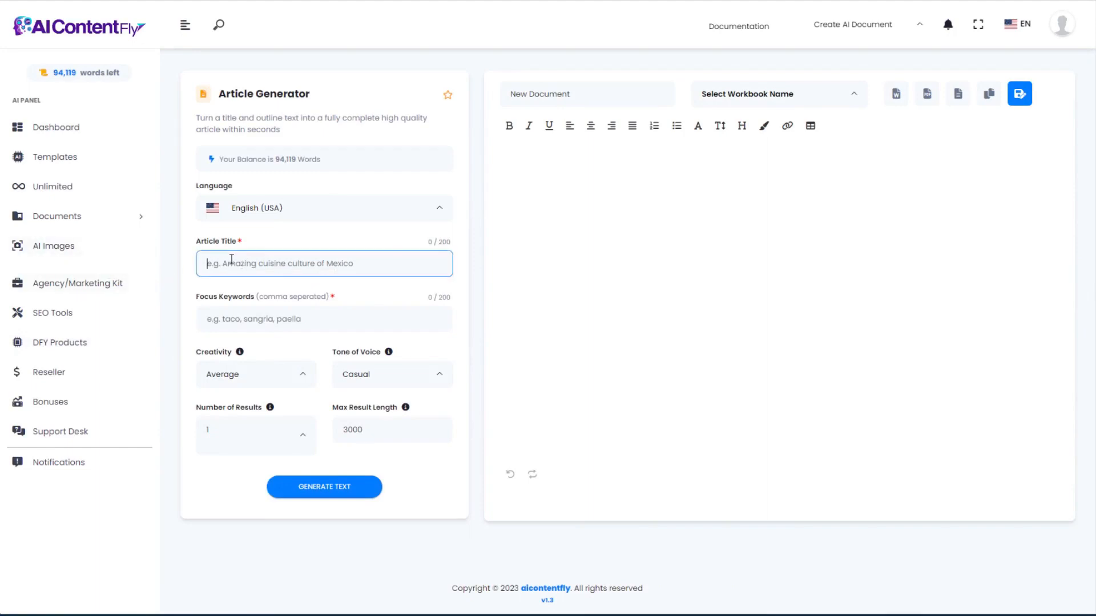
type("Aquascaping for Beginners: How to Get Started with Aquascaping")
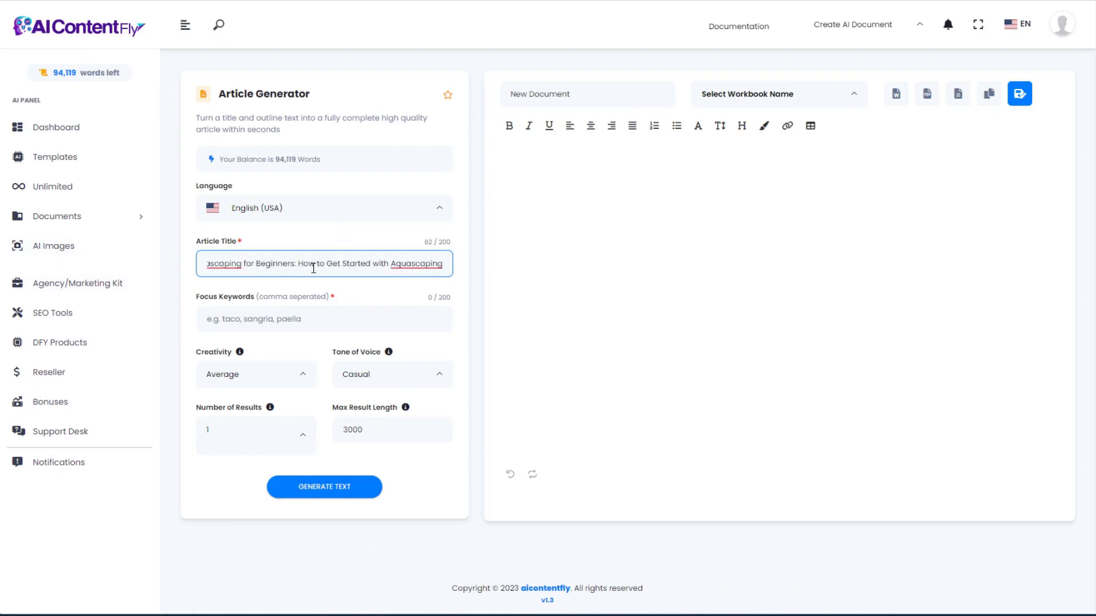
Set the focus keywords to "aquascape, aquarium, plants, tools, filters, maintenance" and generate the article.
left_click(239, 319)
left_click(273, 319)
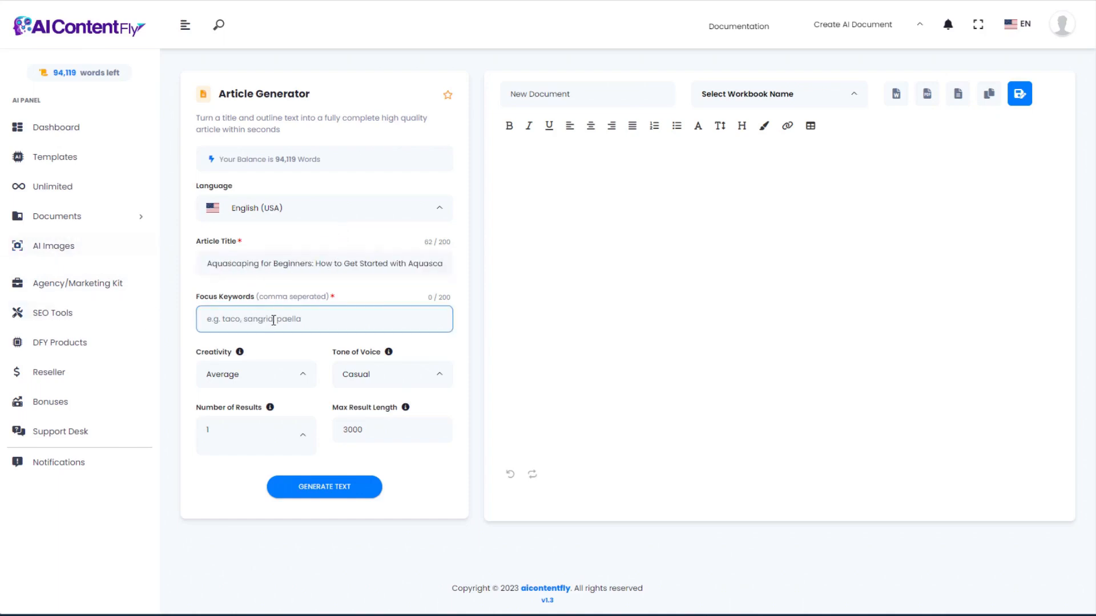
type("aquascape, aquarium, plants, tools, filters, maintenance")
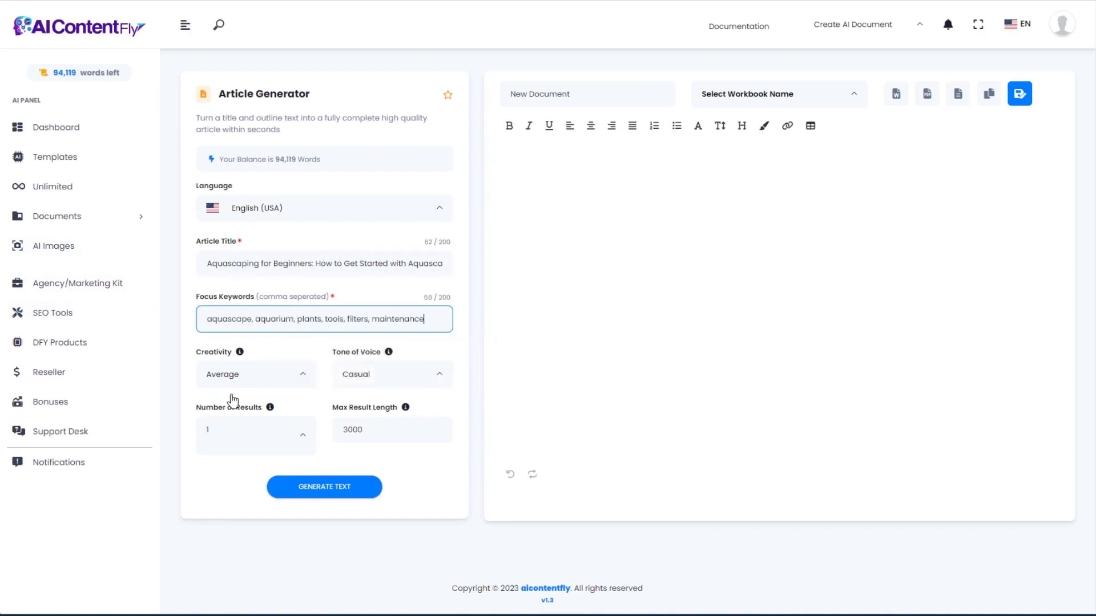
left_click(334, 486)
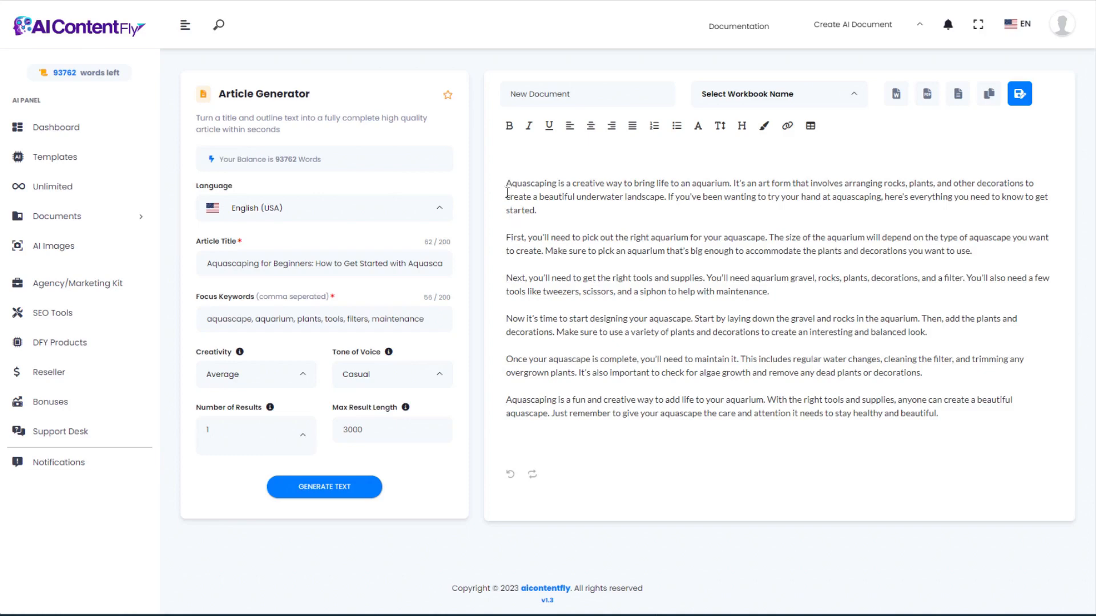
Open the Content Rewriter template and paste in the four introductory paragraphs of Wikipedia's Aquascaping article as the text to rewrite.
key("alt+Left")
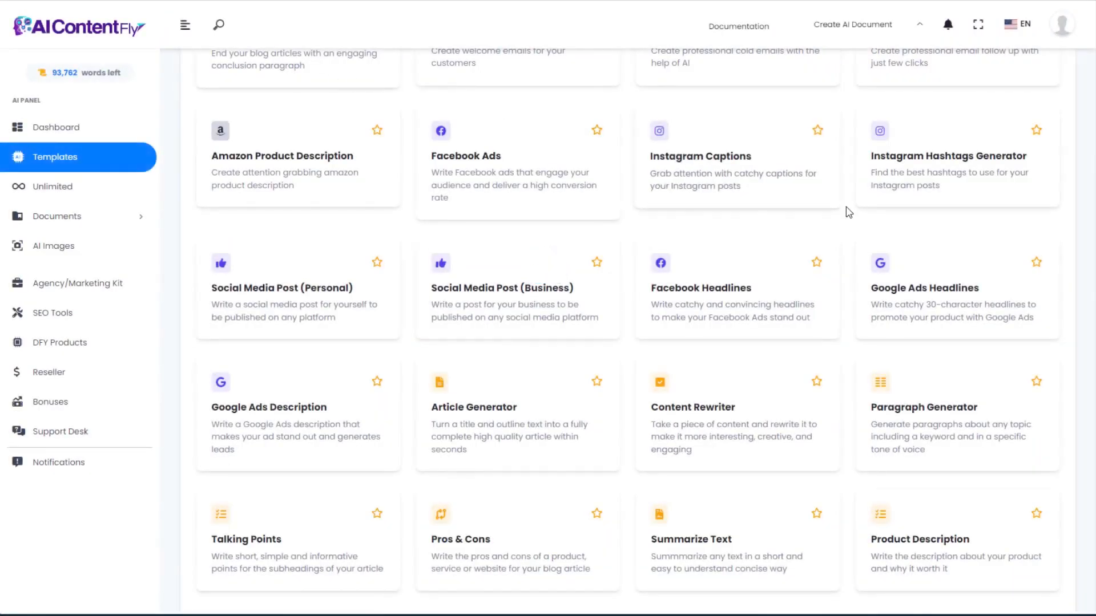
left_click(708, 415)
left_click(419, 277)
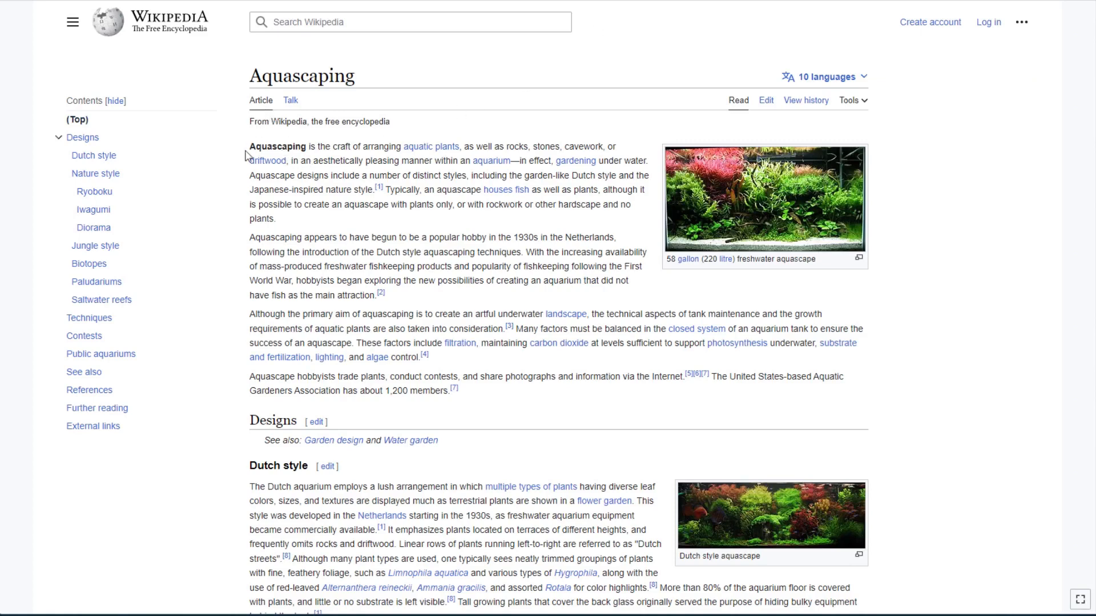
left_click_drag(250, 147, 508, 394)
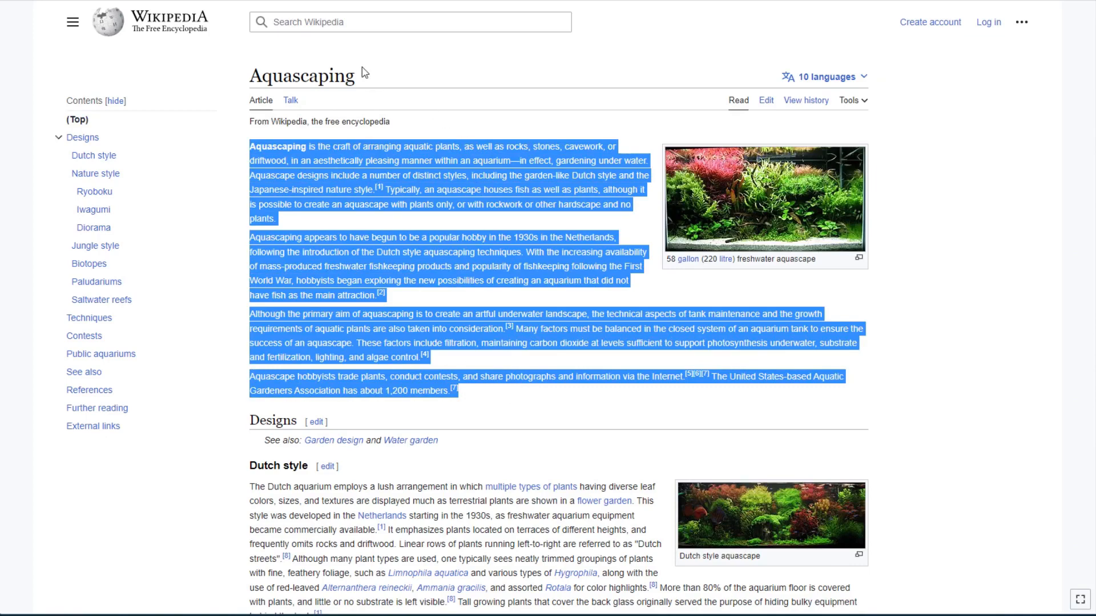
scroll(338, 196, "down", 3)
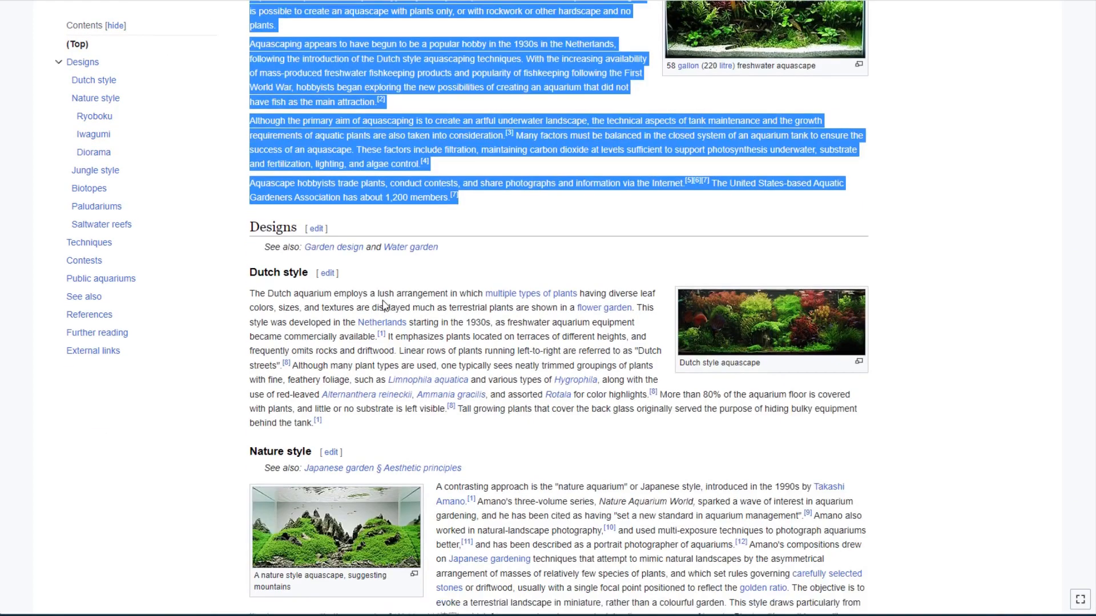
scroll(343, 171, "up", 3)
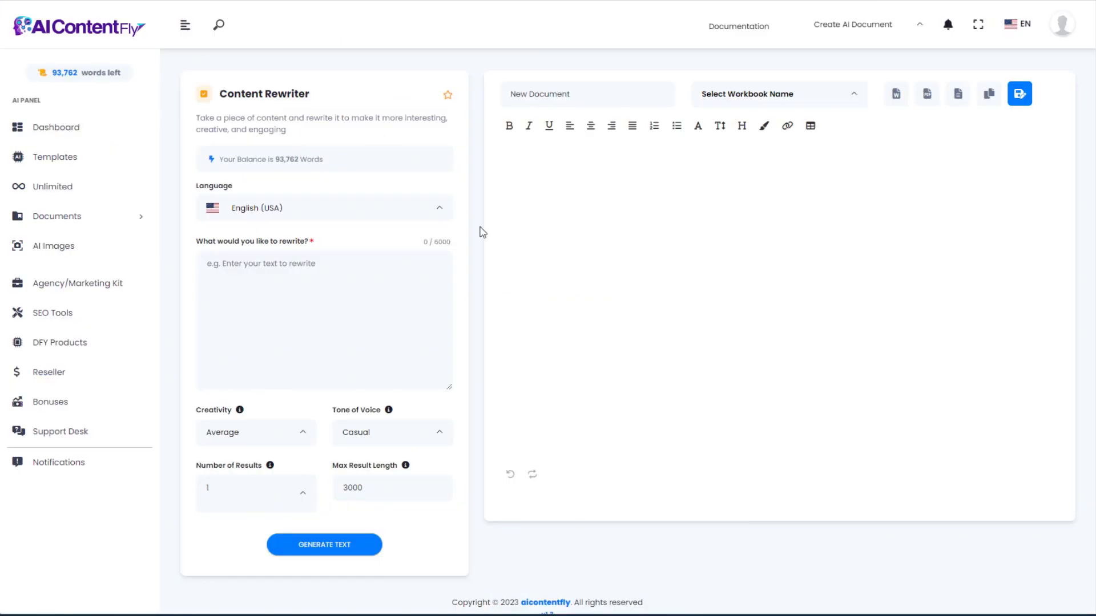
left_click(303, 287)
key("ctrl+v")
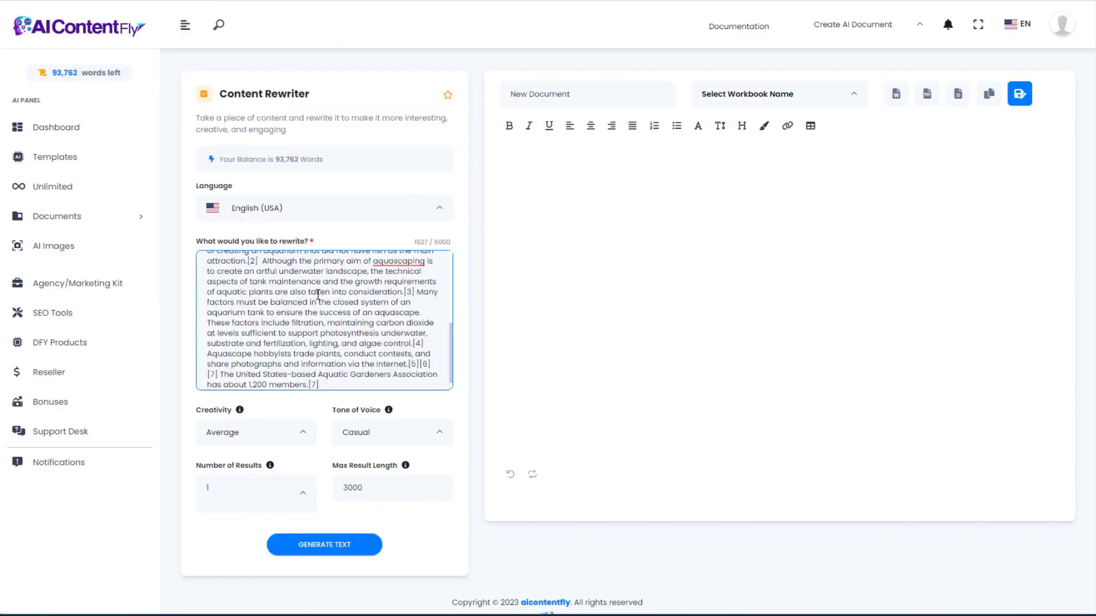
Set the tone of voice to Funny and generate the rewritten version of the aquascaping text.
scroll(291, 405, "down", 1)
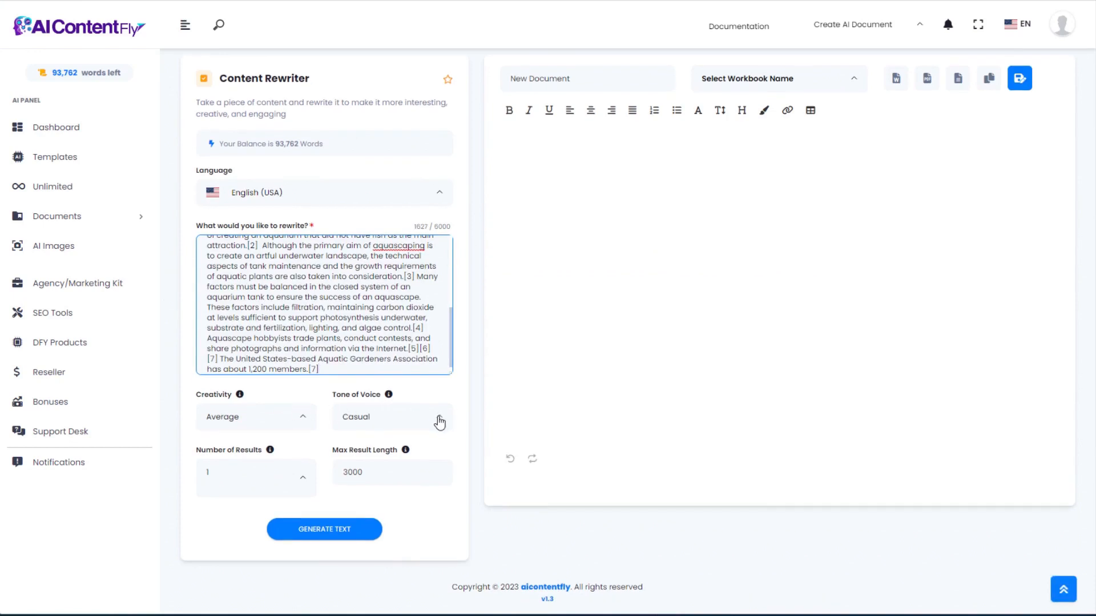
left_click(387, 420)
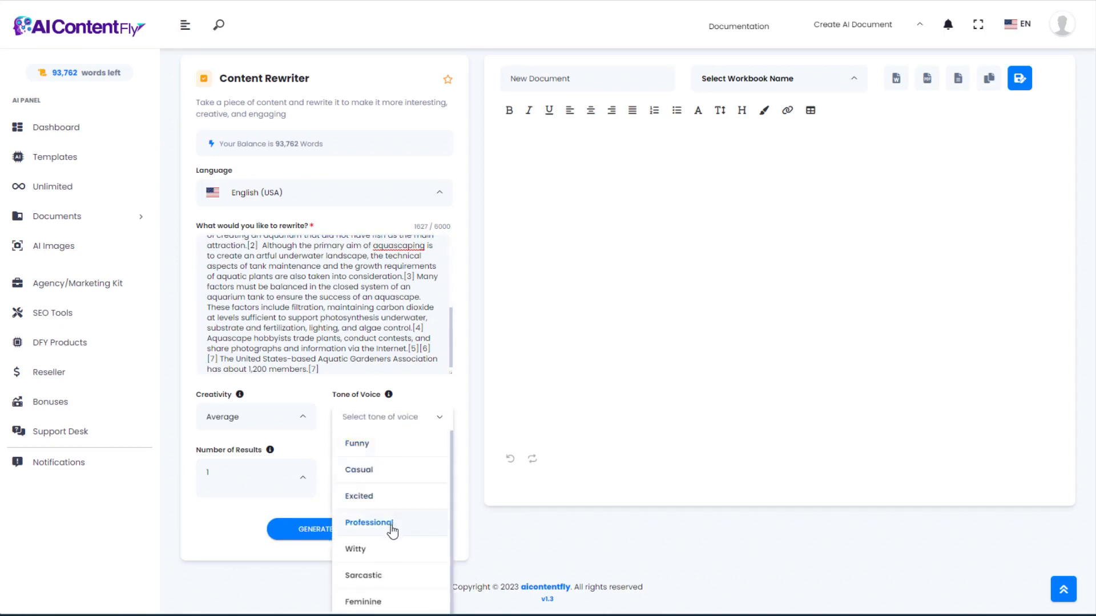
scroll(391, 526, "down", 1)
scroll(392, 537, "down", 2)
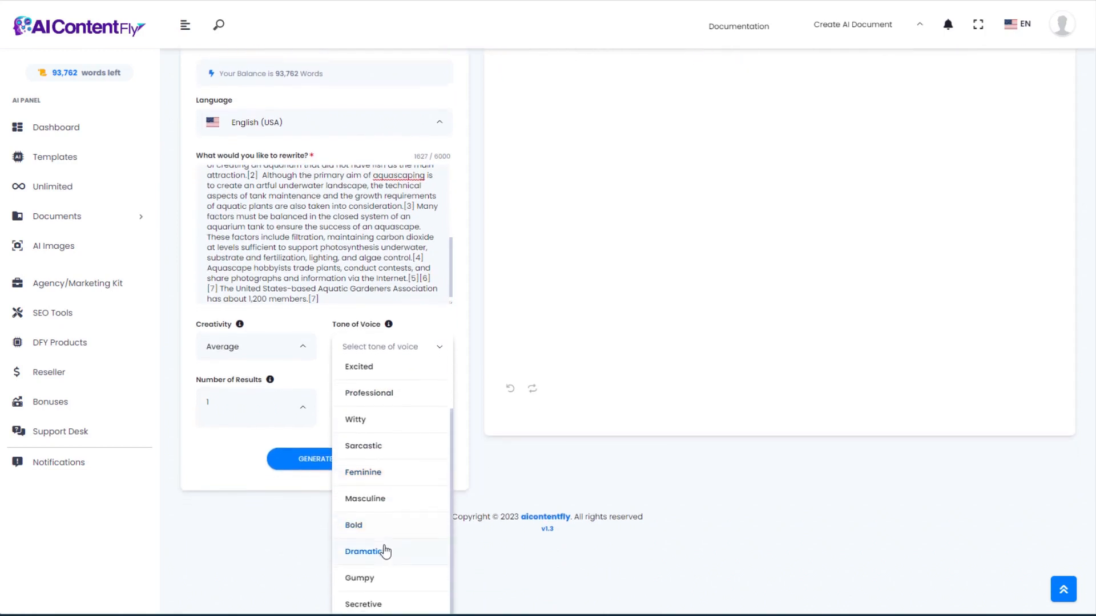
scroll(383, 489, "up", 1)
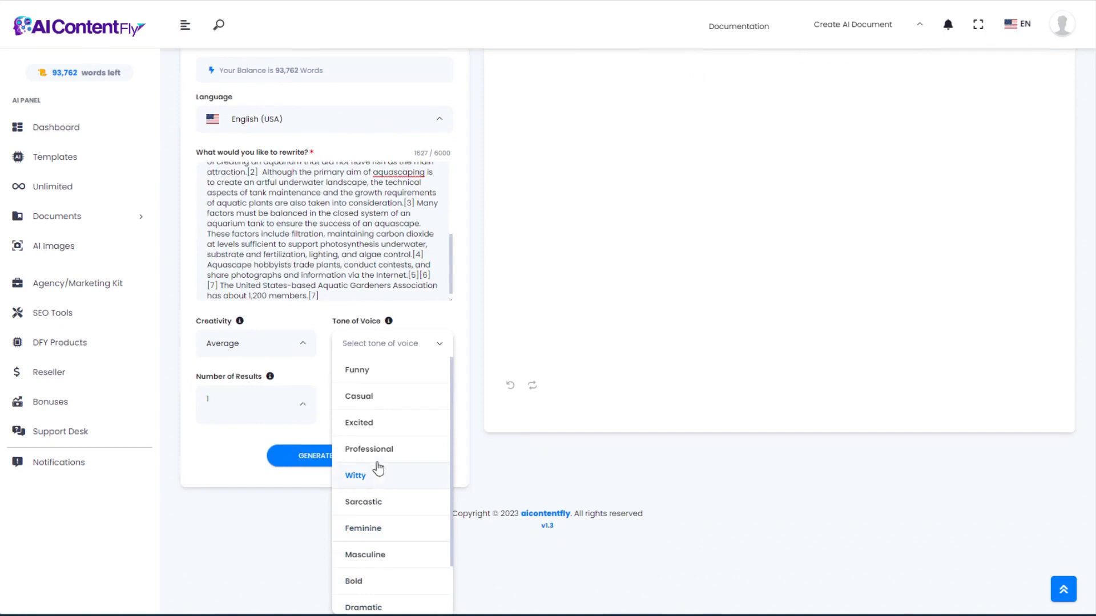
left_click(367, 373)
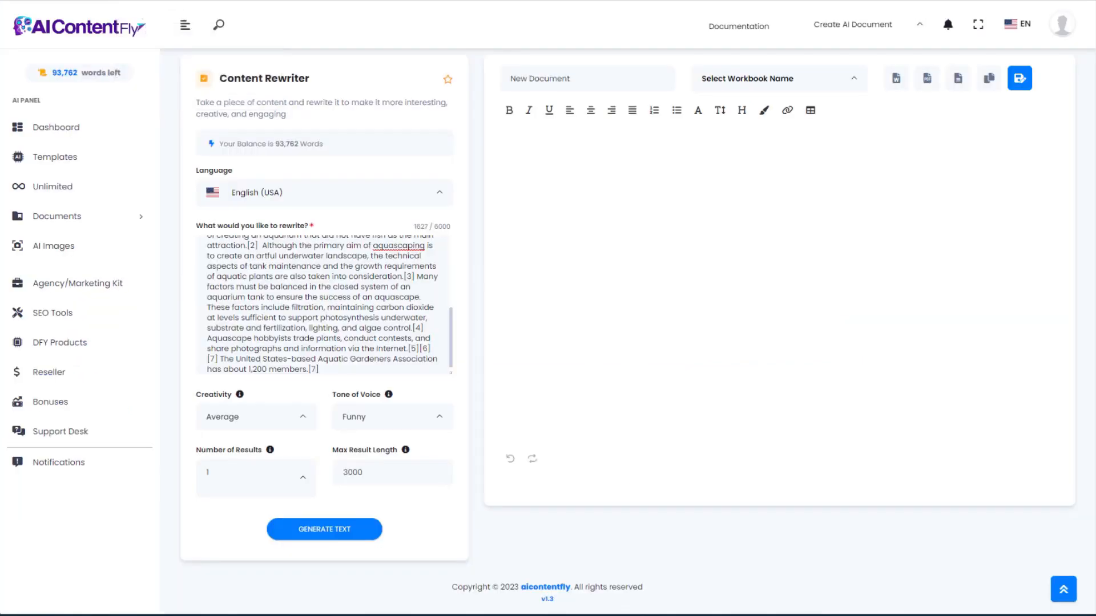
left_click(335, 535)
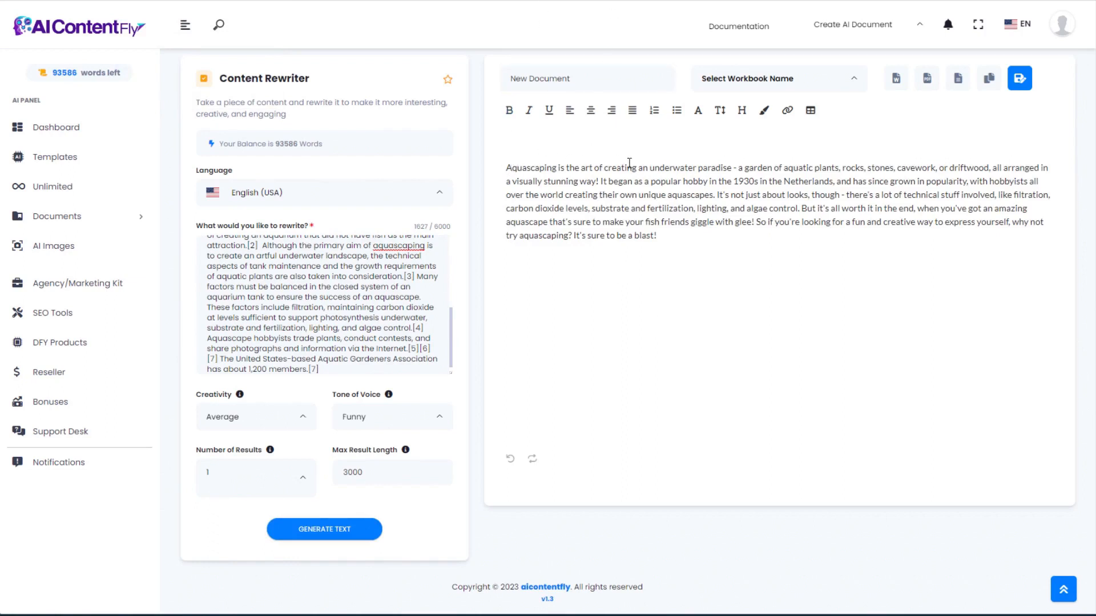
Review the rewritten aquascaping text, highlighting the phrase "sure to make your fish friends giggle with glee!".
scroll(746, 276, "up", 1)
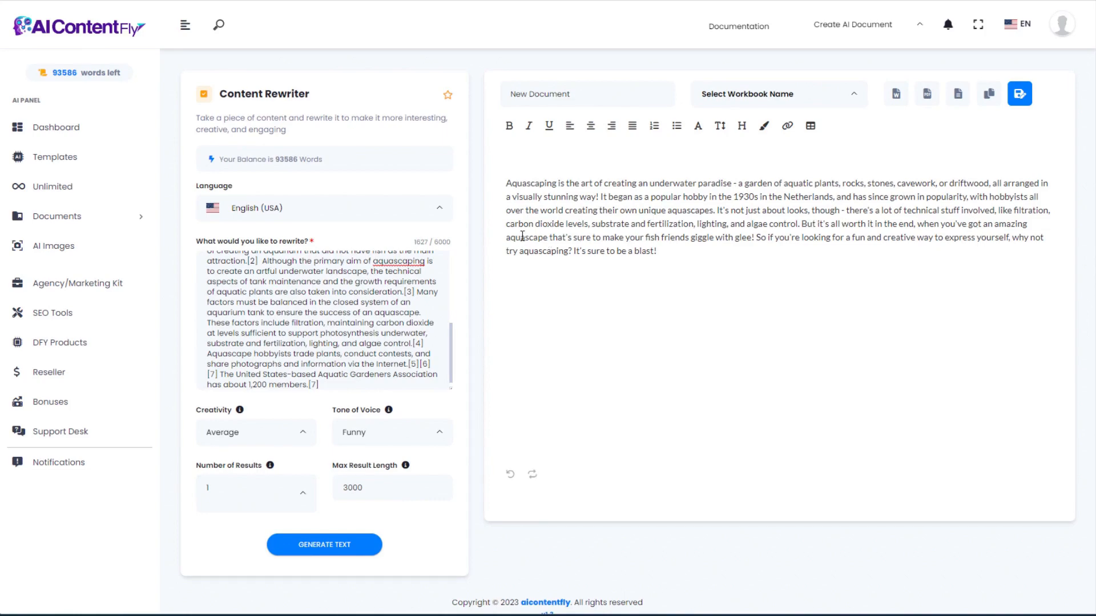
left_click(575, 236)
left_click_drag(598, 236, 757, 238)
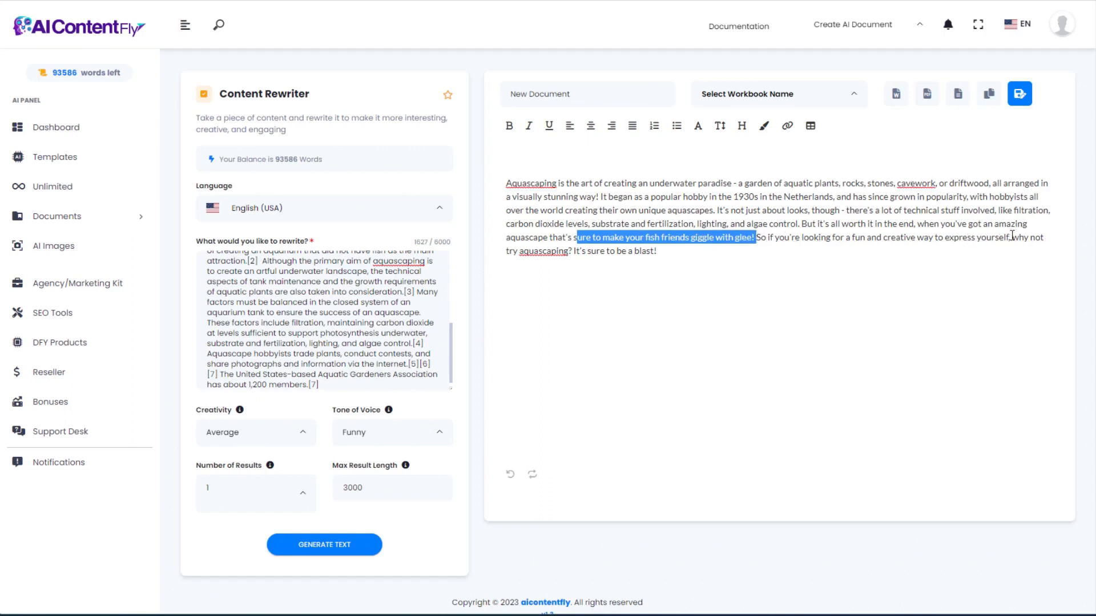
Read the closing lines of the rewritten aquascaping text.
left_click_drag(509, 252, 669, 253)
left_click(738, 256)
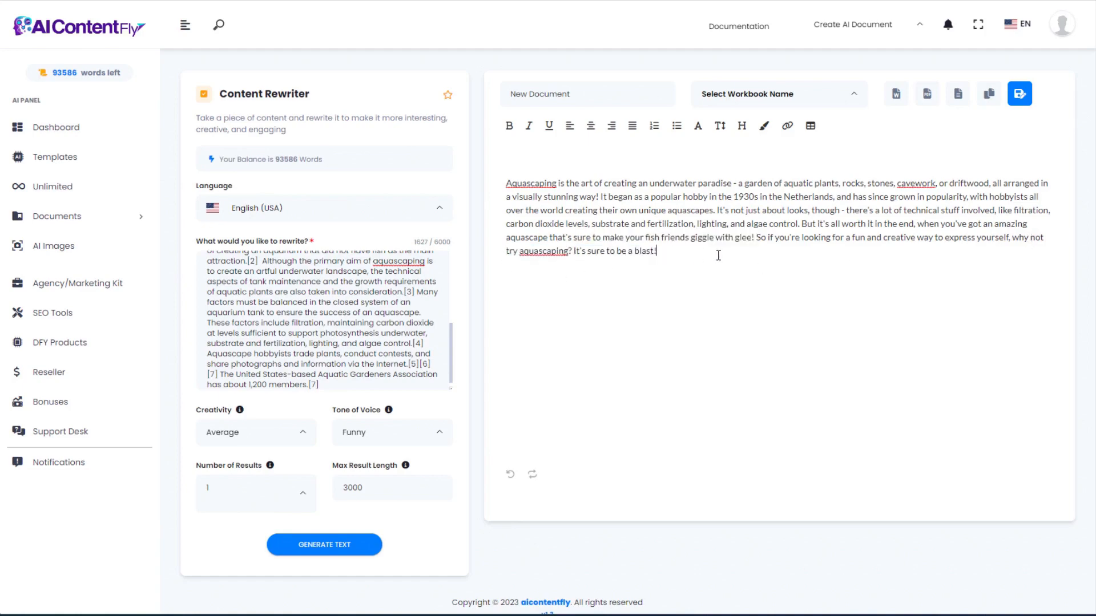
Open the Paragraph Generator template and set the paragraph description to "How to choose a filter for your aquascape aquarium".
left_click(531, 1)
key("alt+Left")
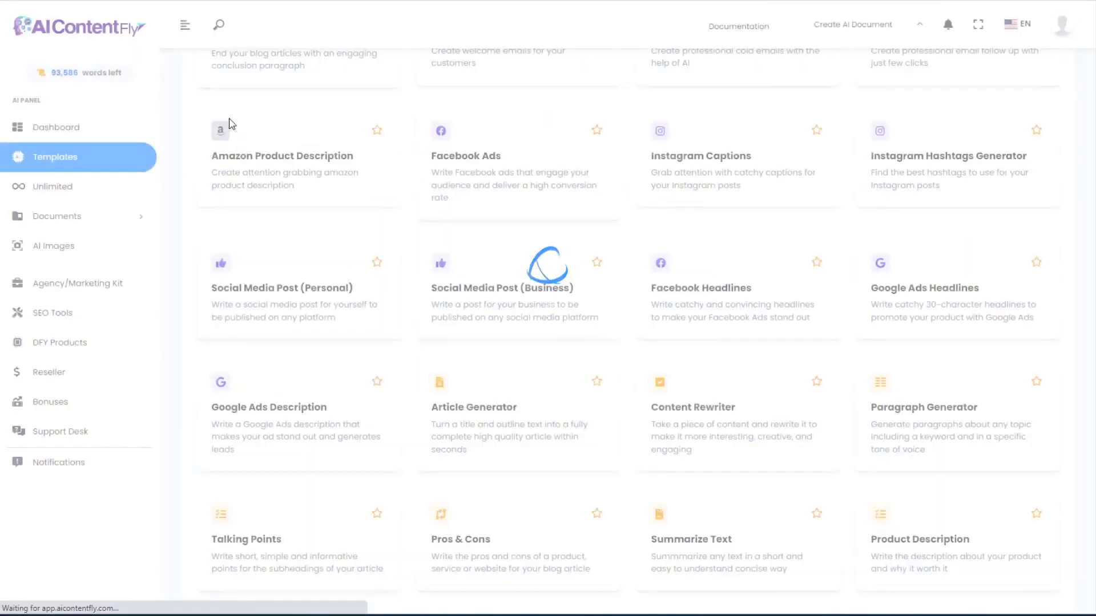
left_click(935, 417)
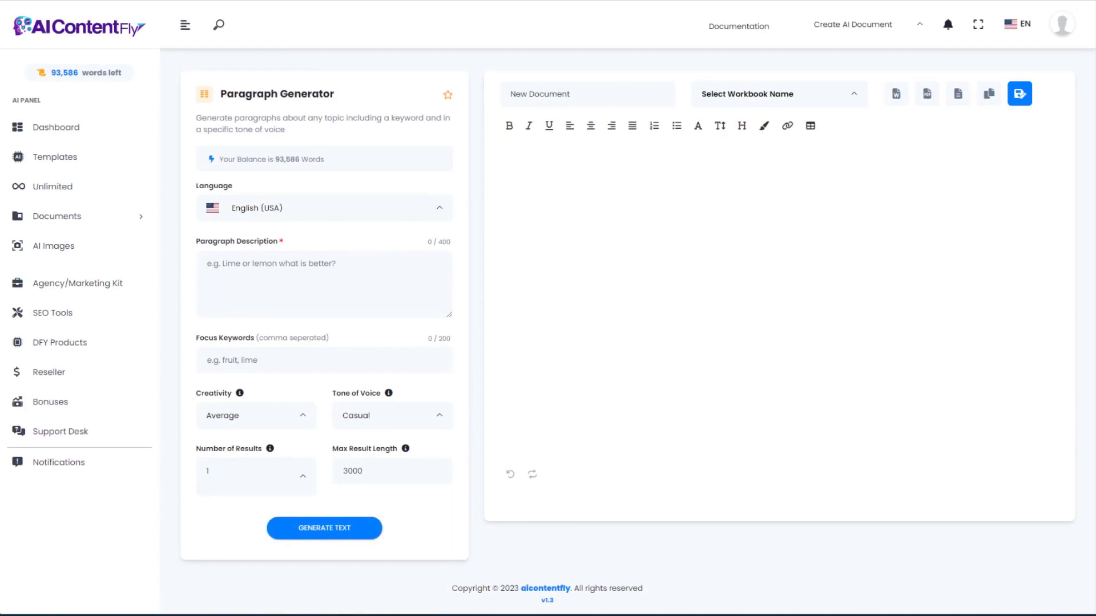
left_click(233, 292)
type("How to choose a filter for your aquascape aquarium")
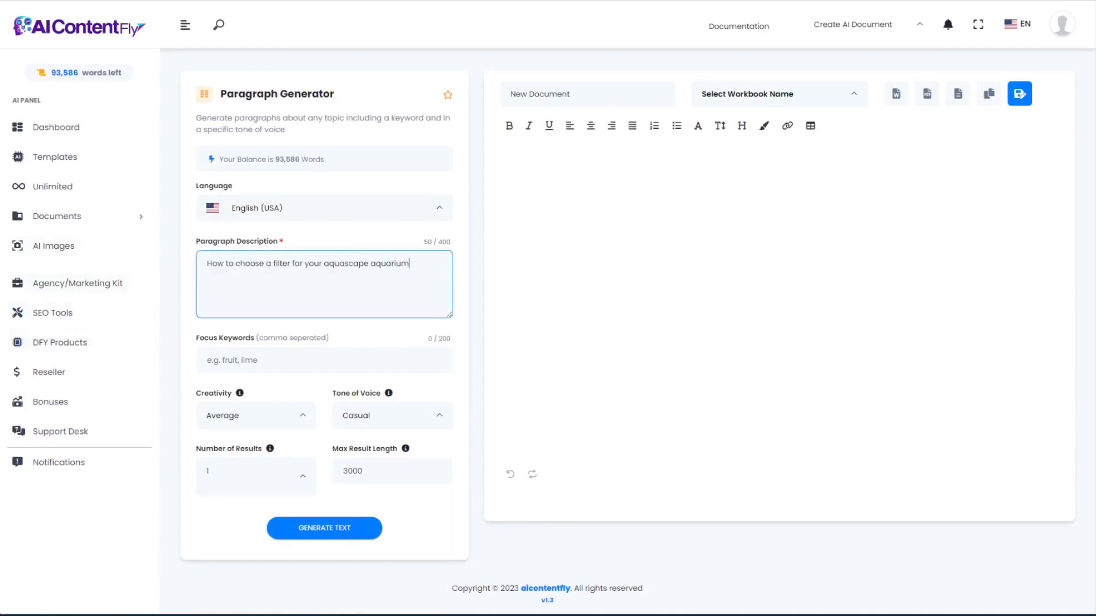
Set the focus keywords to "filters, aquascape, aquarium, cost, maintenance" and generate the paragraph.
left_click(257, 360)
type("filters, aquascape, aquarium, cost, maintenance")
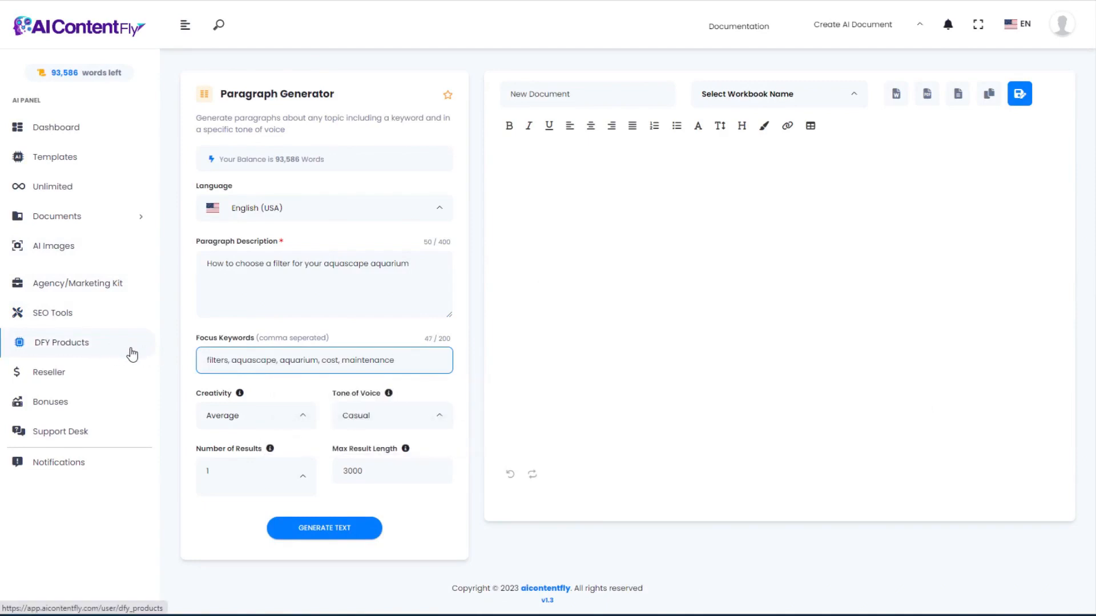
left_click(325, 531)
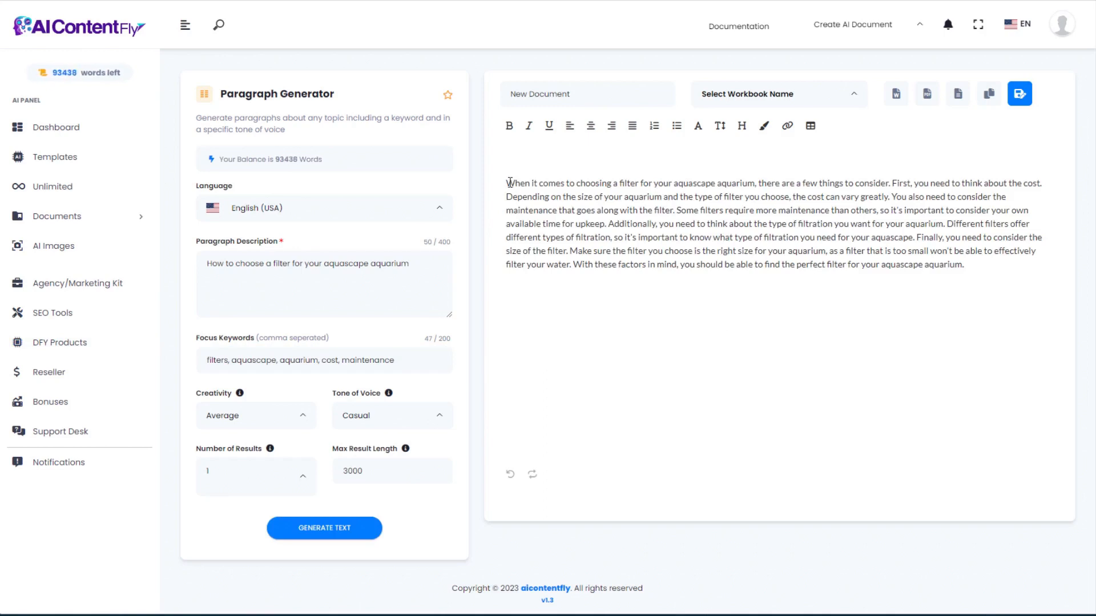
Review the generated paragraph on choosing an aquarium filter, highlighting its full text.
left_click_drag(509, 183, 992, 266)
left_click(929, 306)
left_click_drag(506, 180, 983, 310)
left_click(944, 284)
left_click_drag(970, 267, 505, 182)
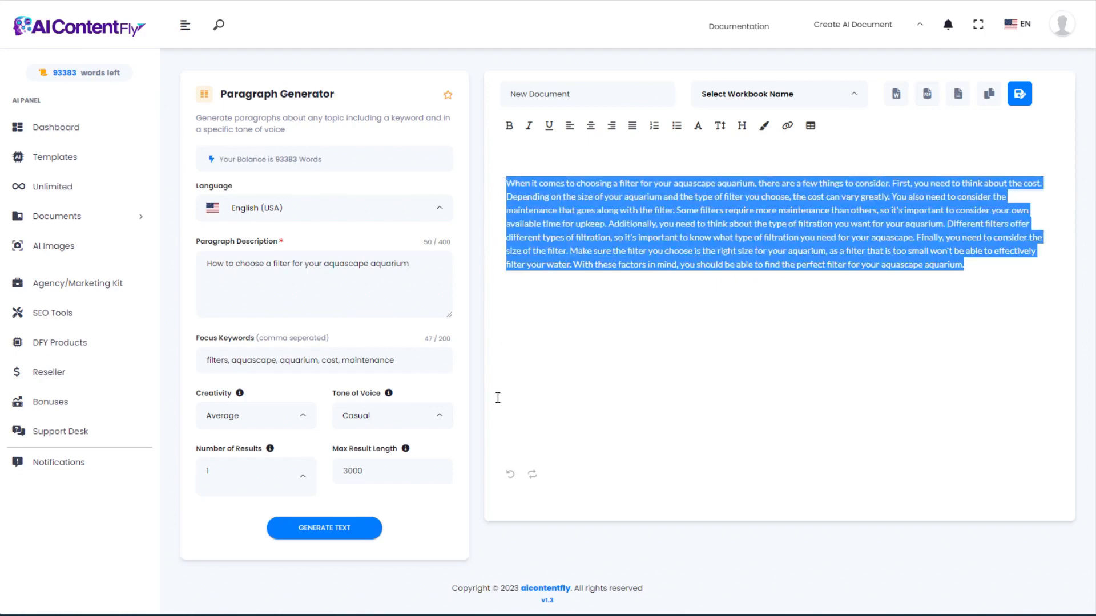
Open the Talking Points template and set the article title to "Aquascaping for Experts: How to Create a Professional Aquascape".
left_click(46, 157)
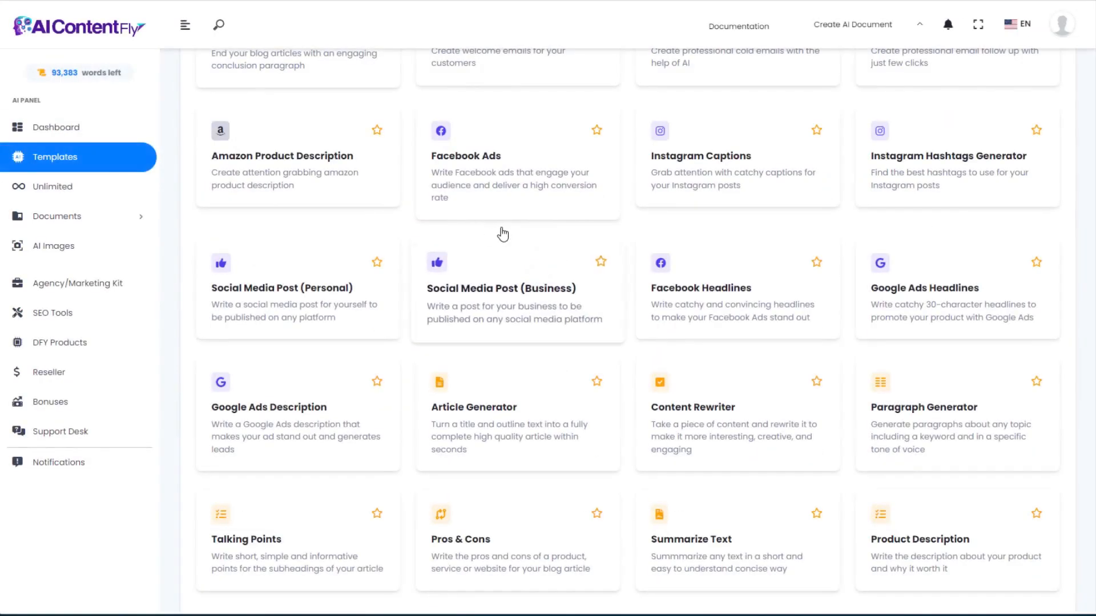
left_click(253, 555)
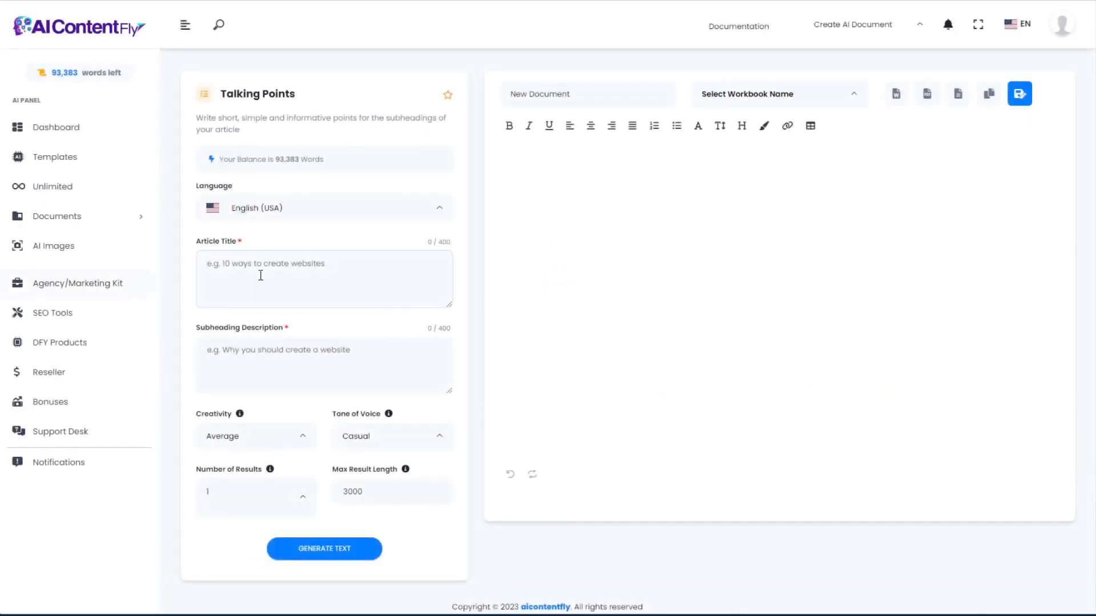
left_click(266, 274)
type("Aquascaping for Experts: How to Create a Professional Aquascape")
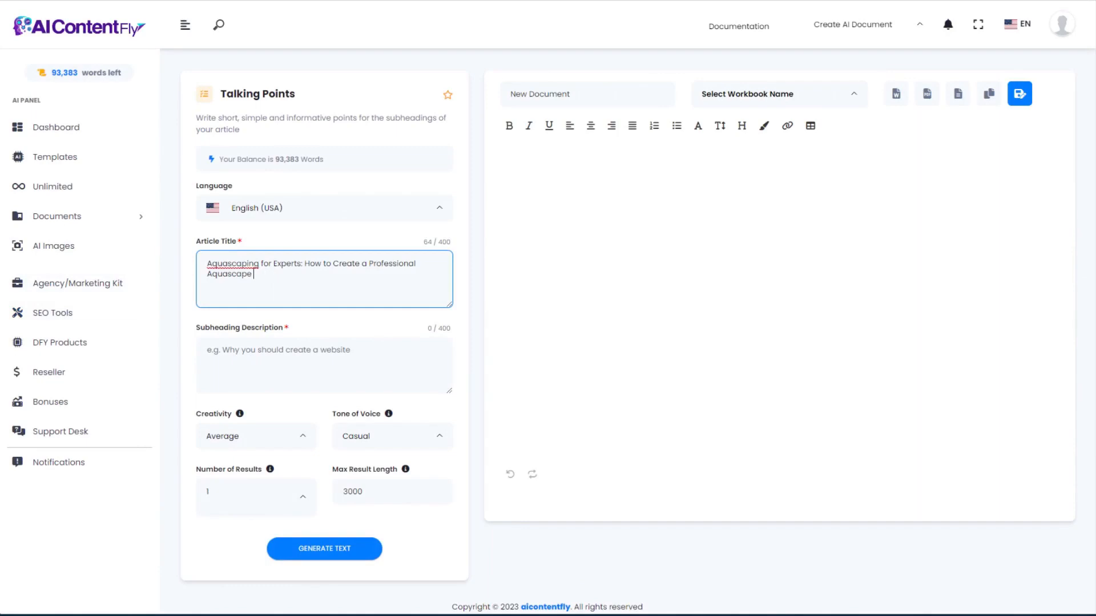
Paste the questions on professional versus advanced aquascapes, materials and plants, fish types, and tips as the subheading description, and generate the talking points.
key("alt+Tab")
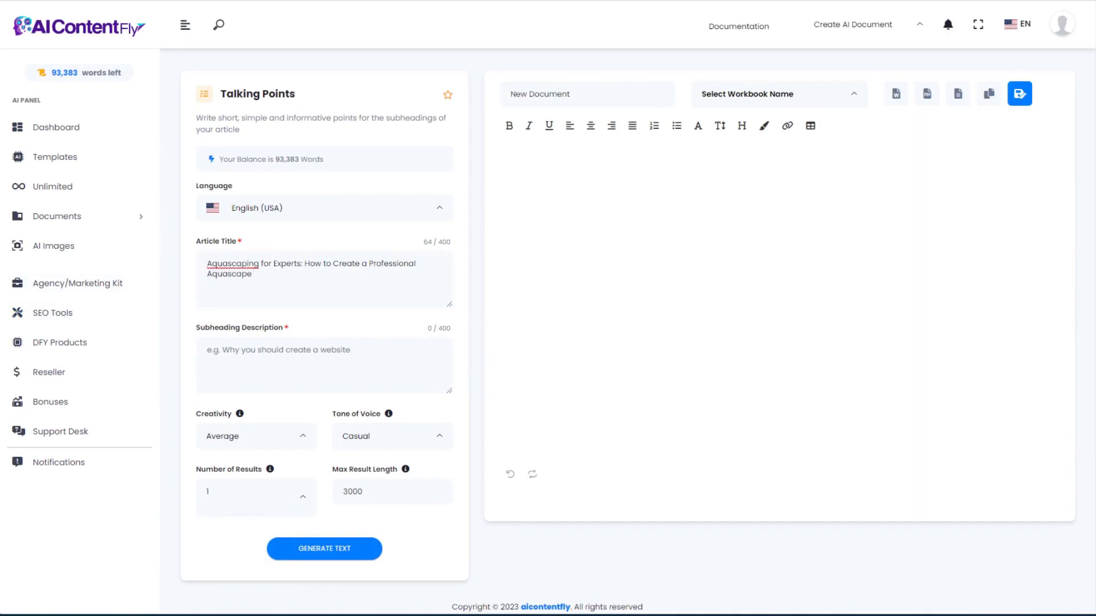
left_click(269, 347)
key("ctrl+v")
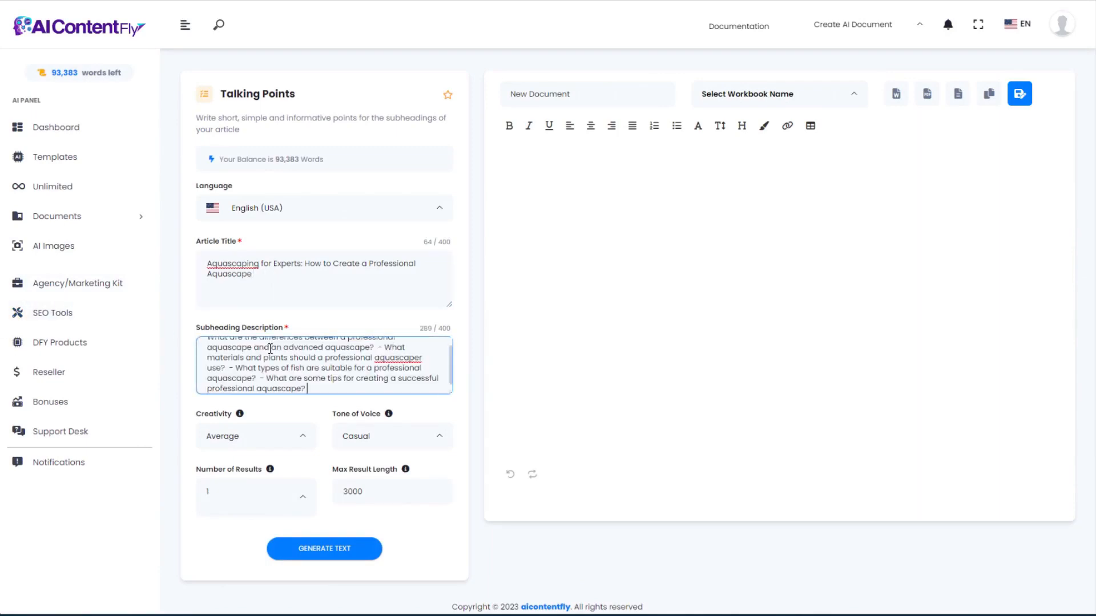
scroll(347, 366, "up", 1)
scroll(348, 367, "down", 1)
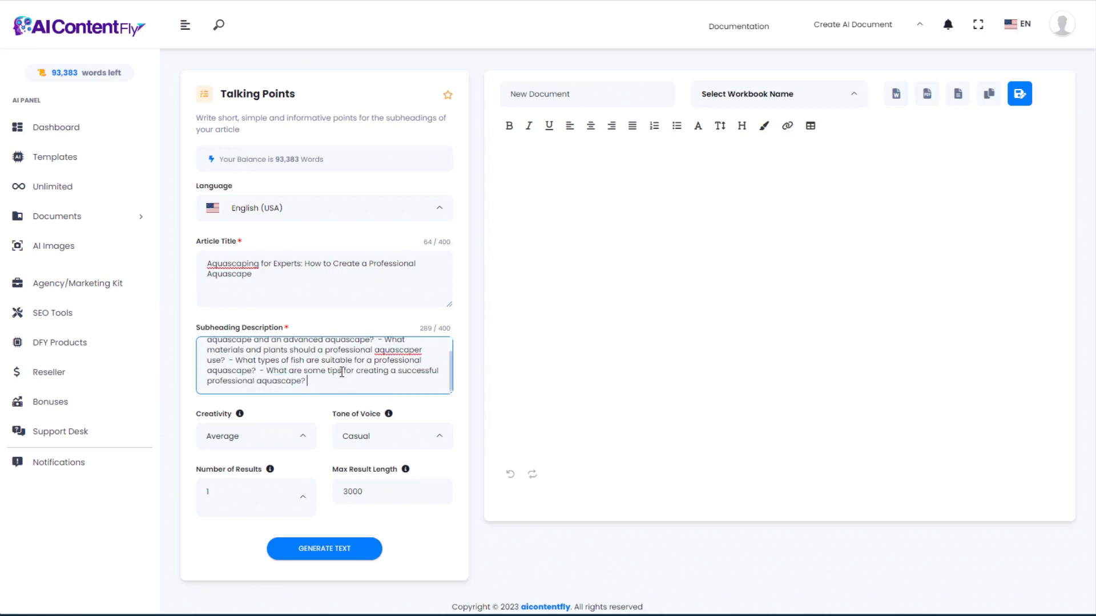
scroll(342, 372, "up", 2)
scroll(331, 368, "down", 2)
scroll(379, 360, "up", 2)
scroll(379, 359, "down", 2)
left_click(337, 551)
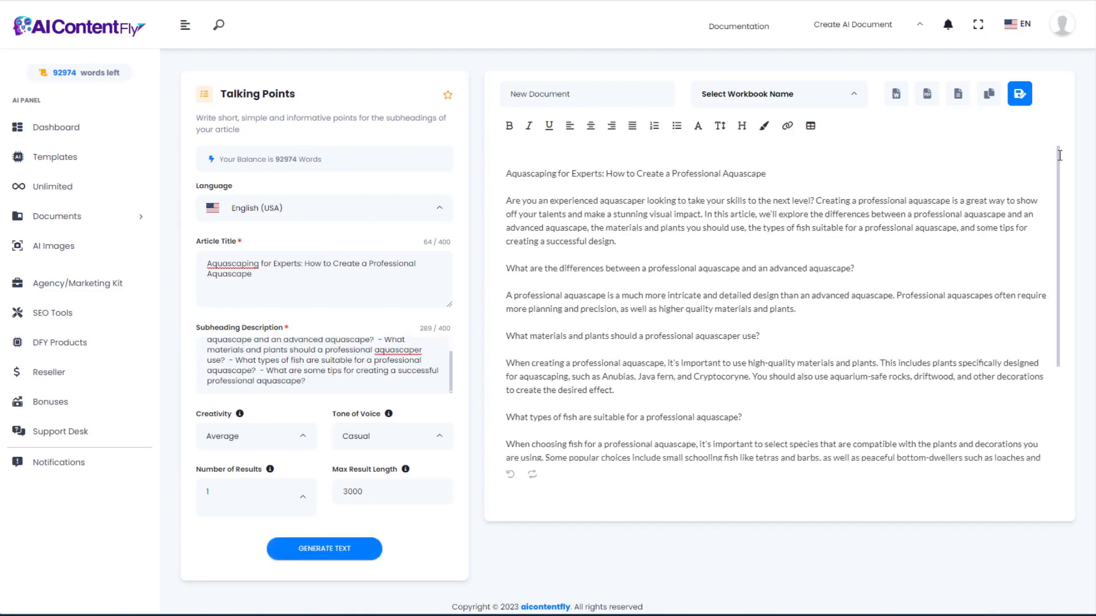
Review the generated talking points, highlighting the answers on professional versus advanced aquascapes and on materials and plants.
scroll(1066, 214, "up", 3)
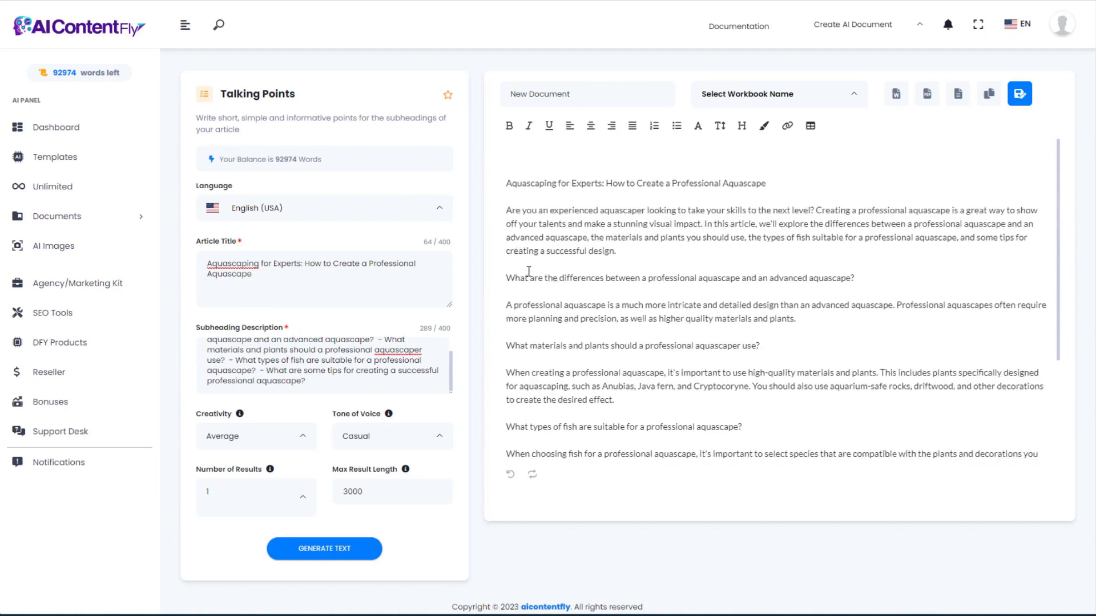
left_click_drag(509, 304, 800, 323)
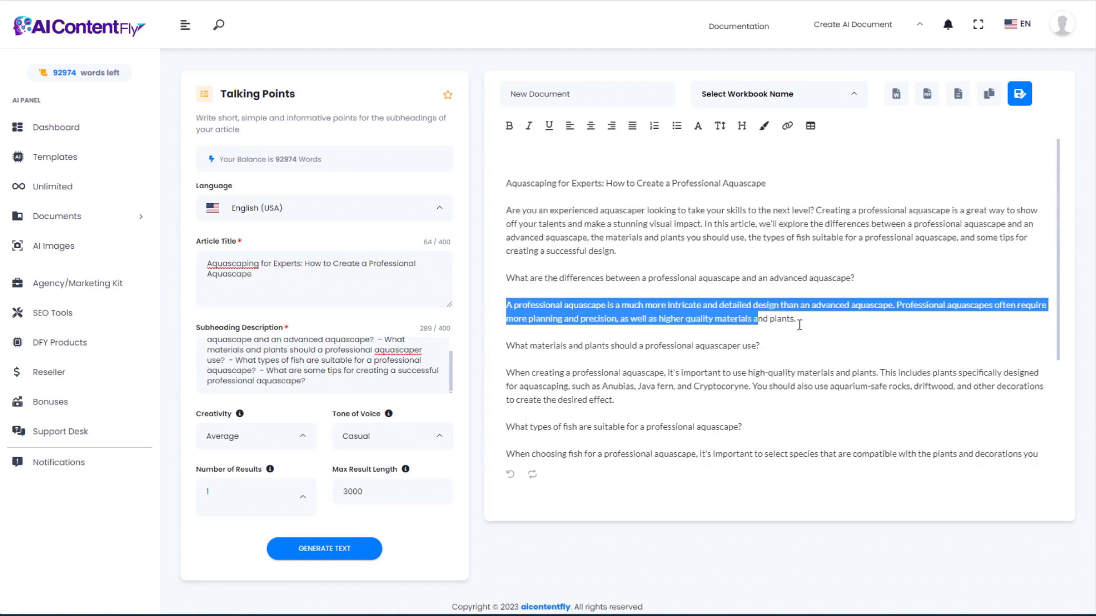
left_click_drag(507, 372, 677, 406)
left_click(723, 416)
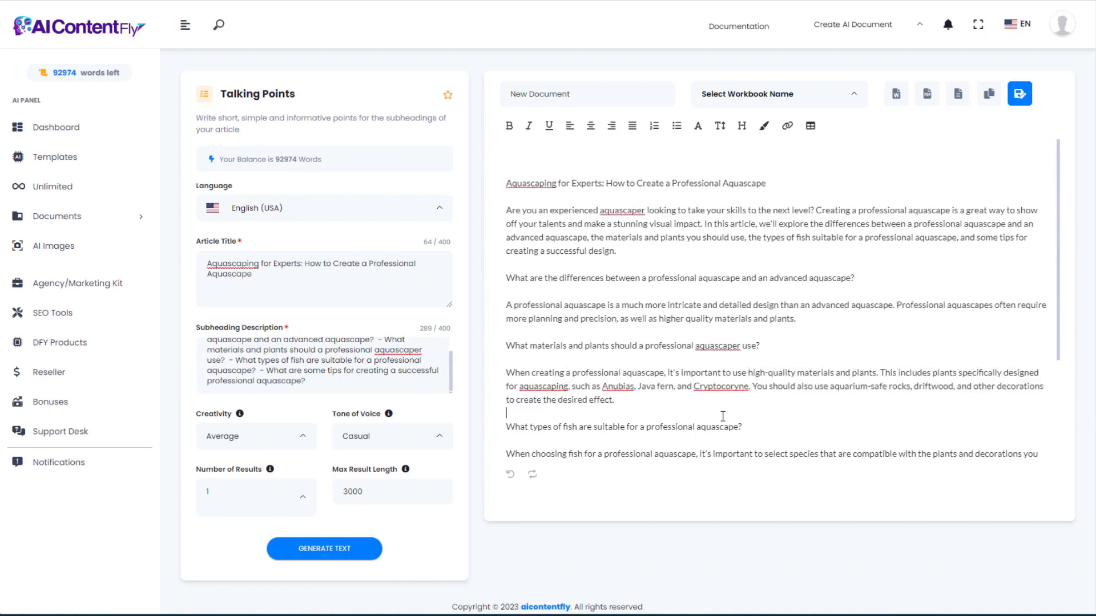
scroll(832, 265, "down", 1)
Return to the template list and open the Pros & Cons template.
key("alt+Left")
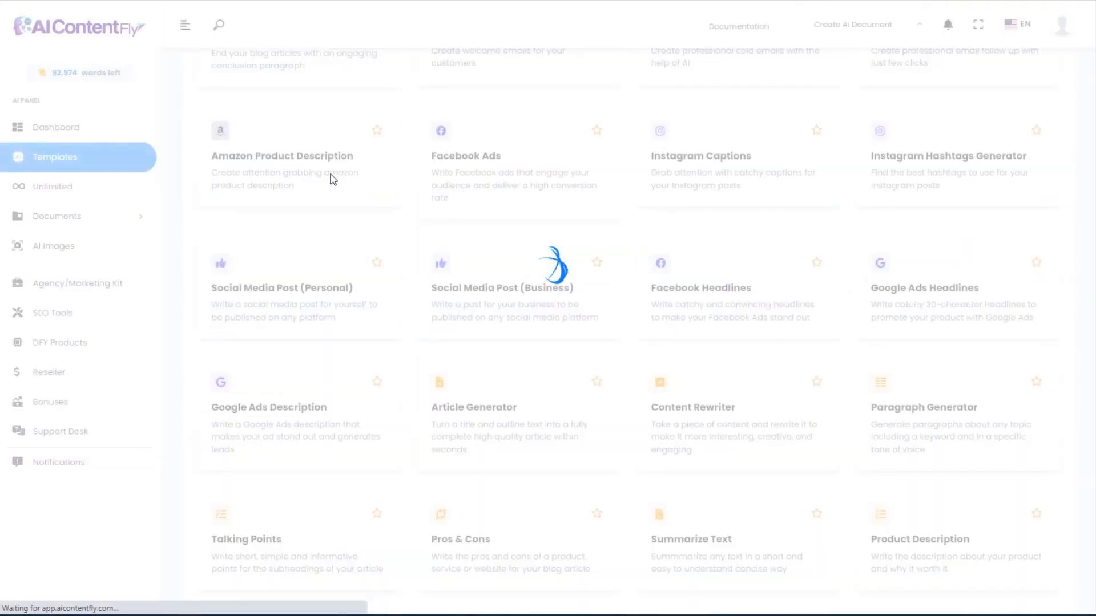
scroll(470, 287, "down", 3)
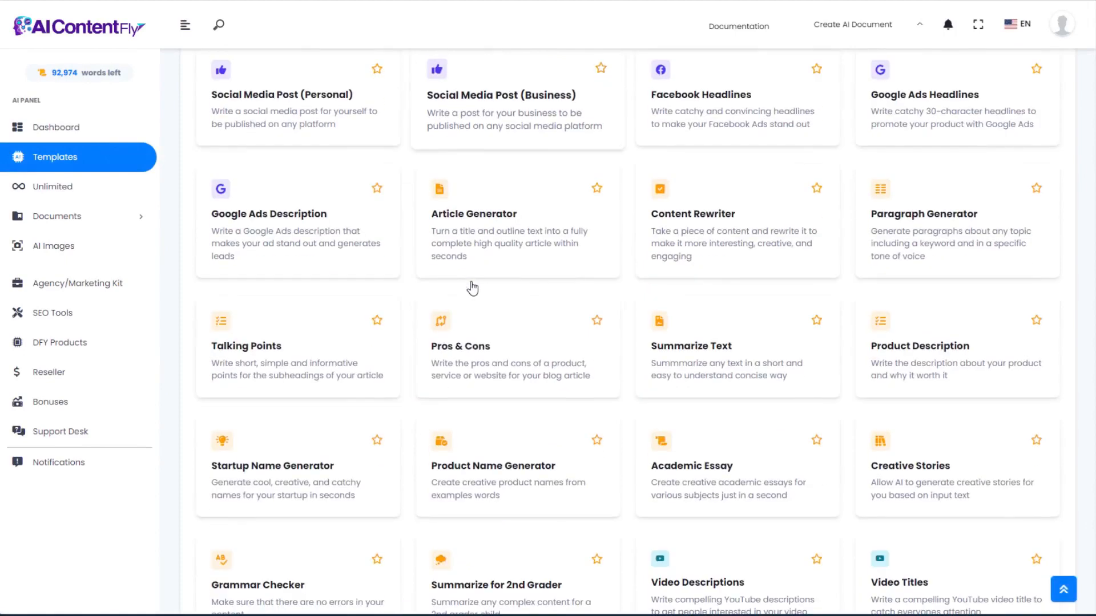
left_click(485, 355)
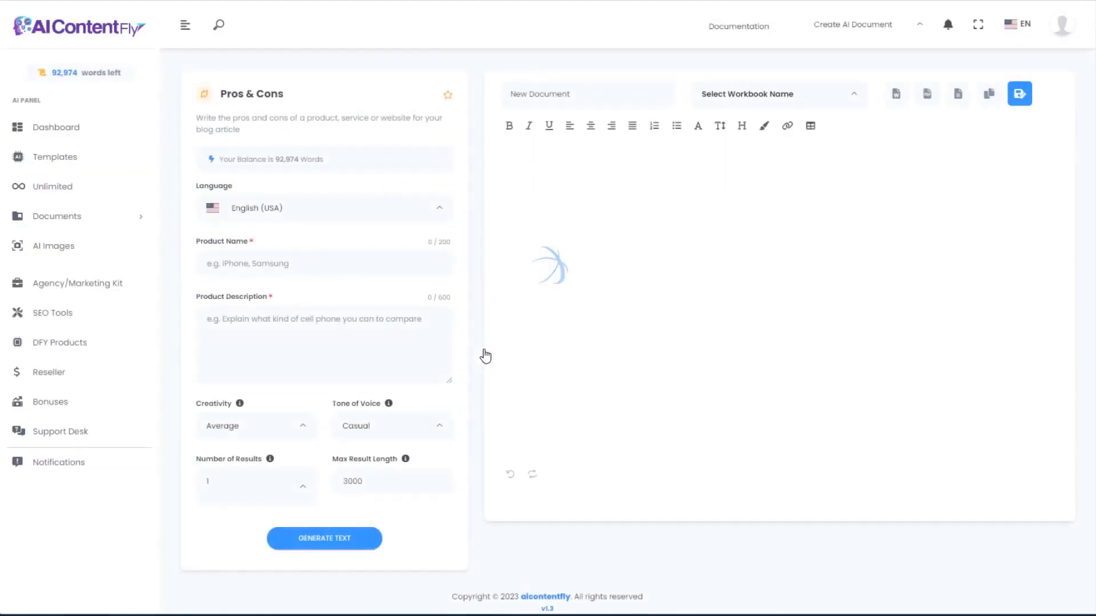
left_click(368, 311)
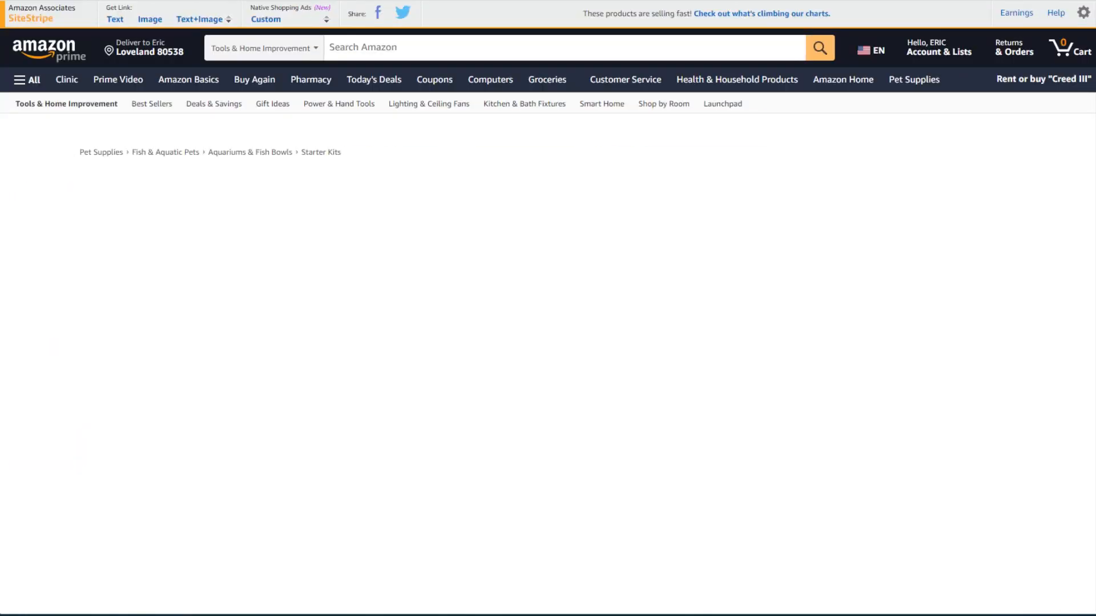
Copy "Capetsma Aquascape Tools" from the Amazon listing's title and paste it as the product name in the Pros & Cons form.
scroll(676, 251, "down", 5)
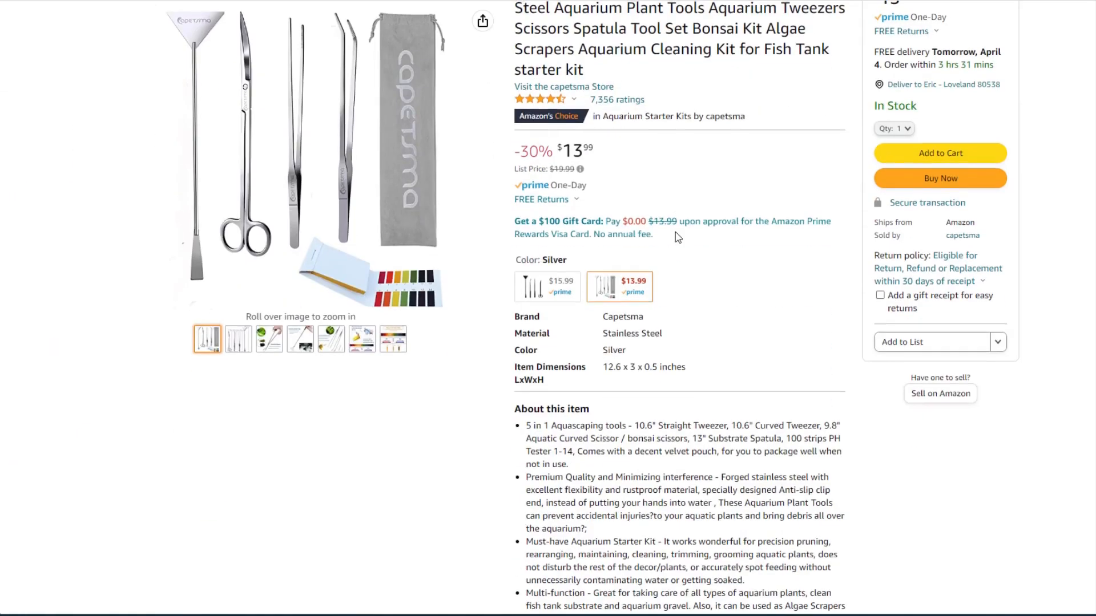
scroll(679, 268, "up", 5)
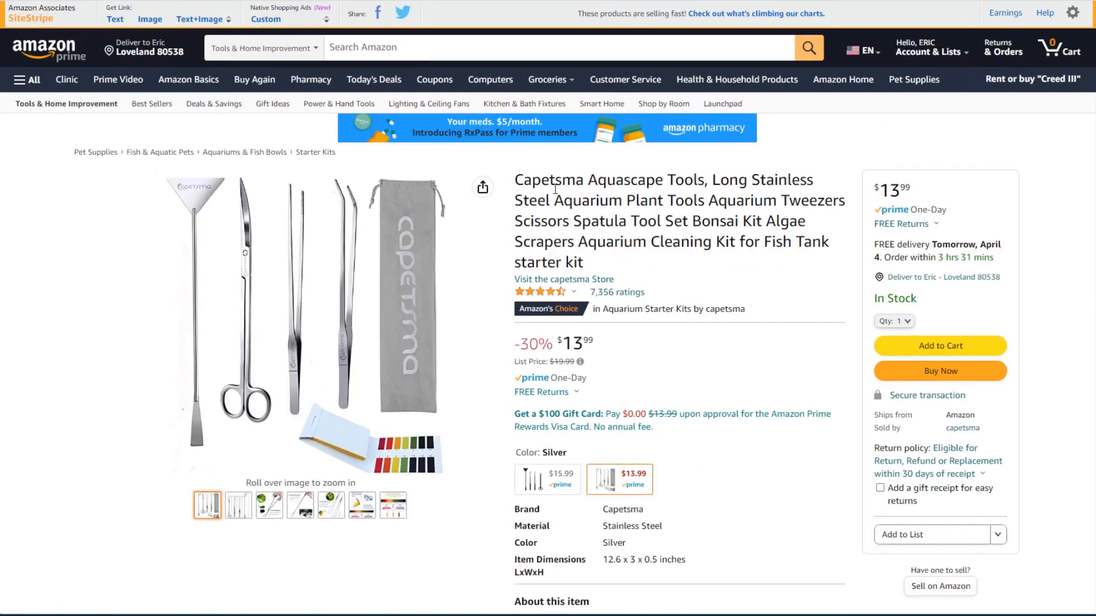
left_click_drag(517, 177, 704, 177)
key("ctrl+c")
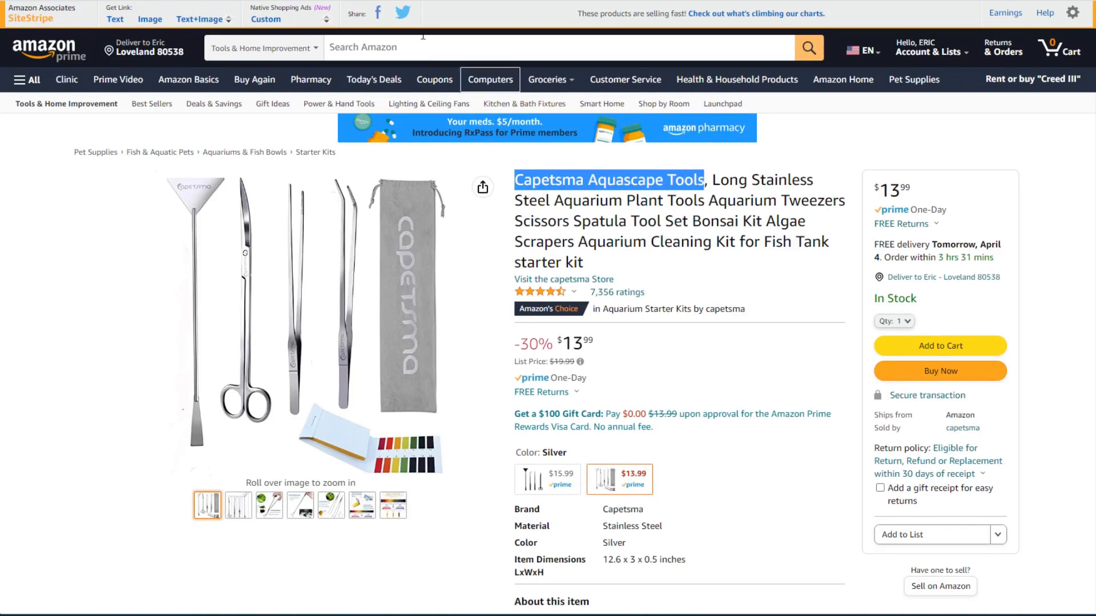
key("alt+Tab")
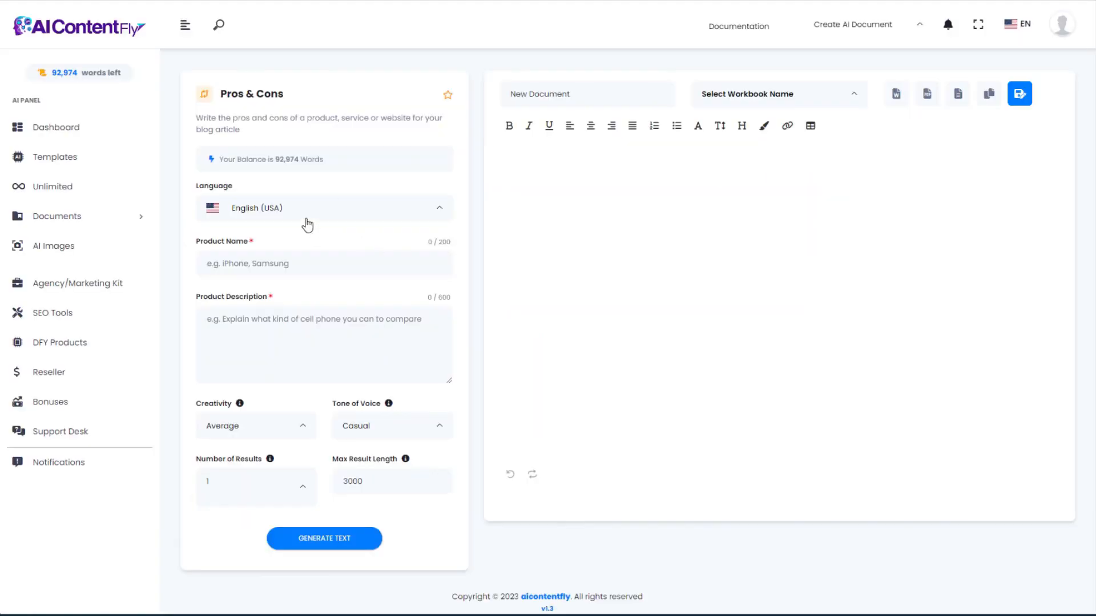
left_click(287, 262)
key("ctrl+v")
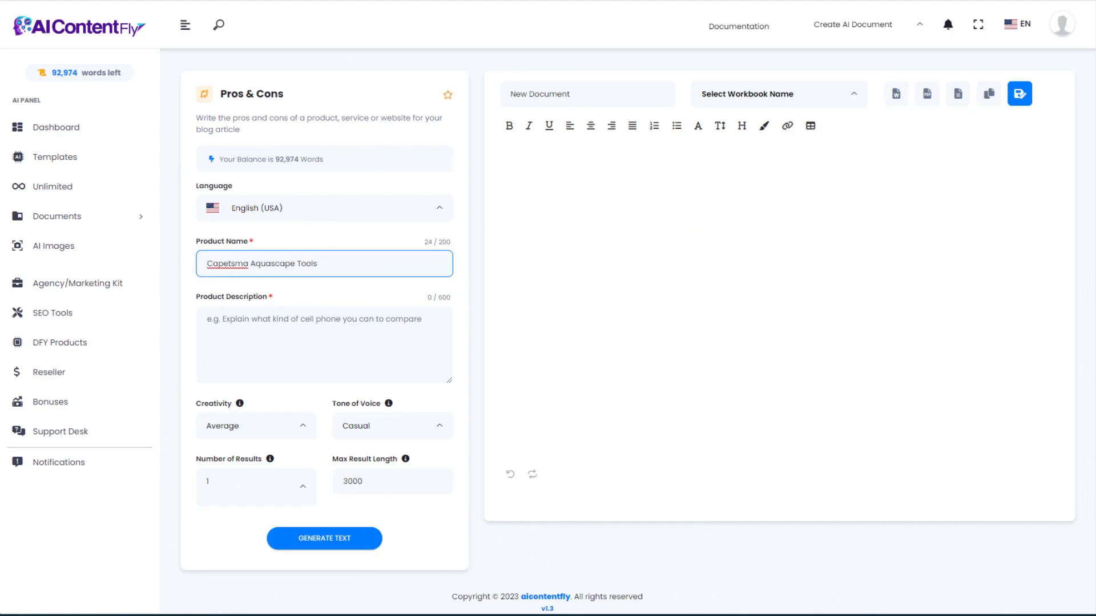
Copy the Amazon listing's "About this item" bullet points into the product description and generate the pros and cons.
key("alt+Tab")
scroll(530, 179, "down", 7)
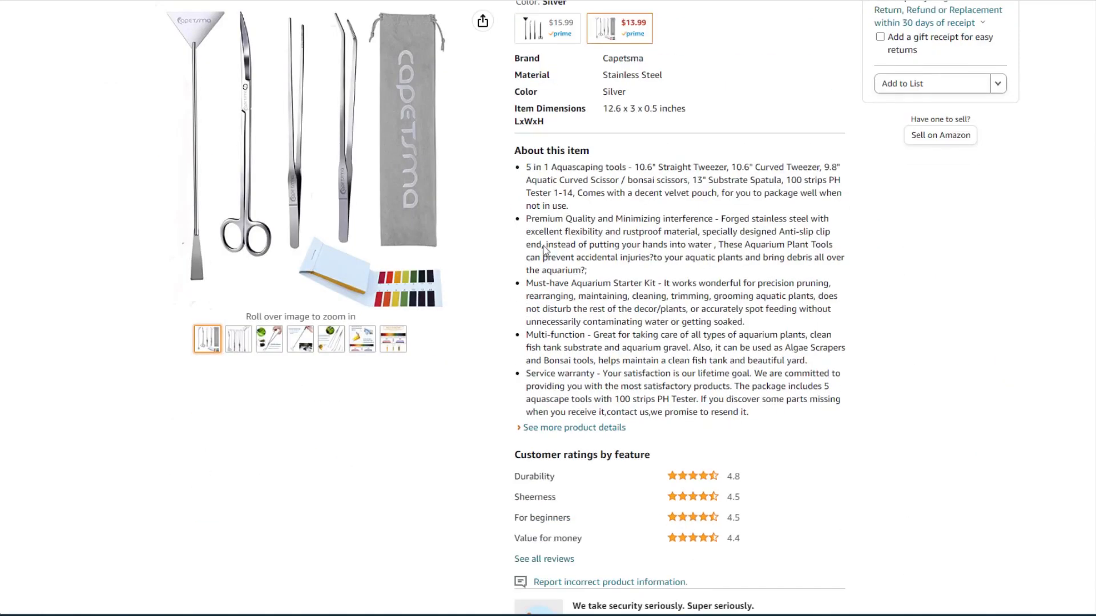
left_click_drag(526, 167, 780, 413)
mouse_move(309, 147)
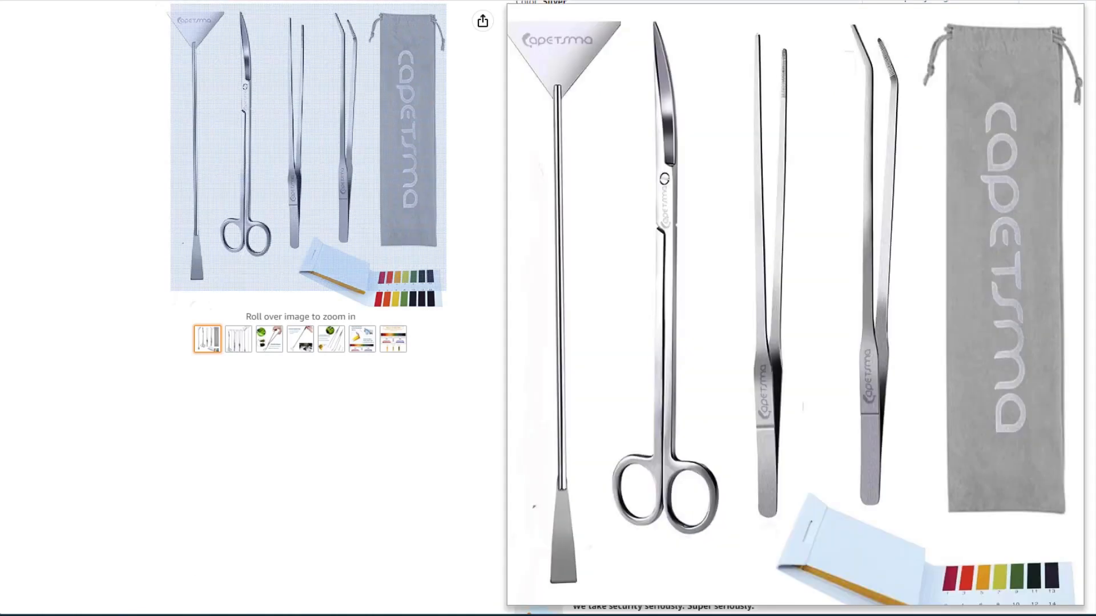
key("alt+Tab")
left_click(308, 327)
key("ctrl+v")
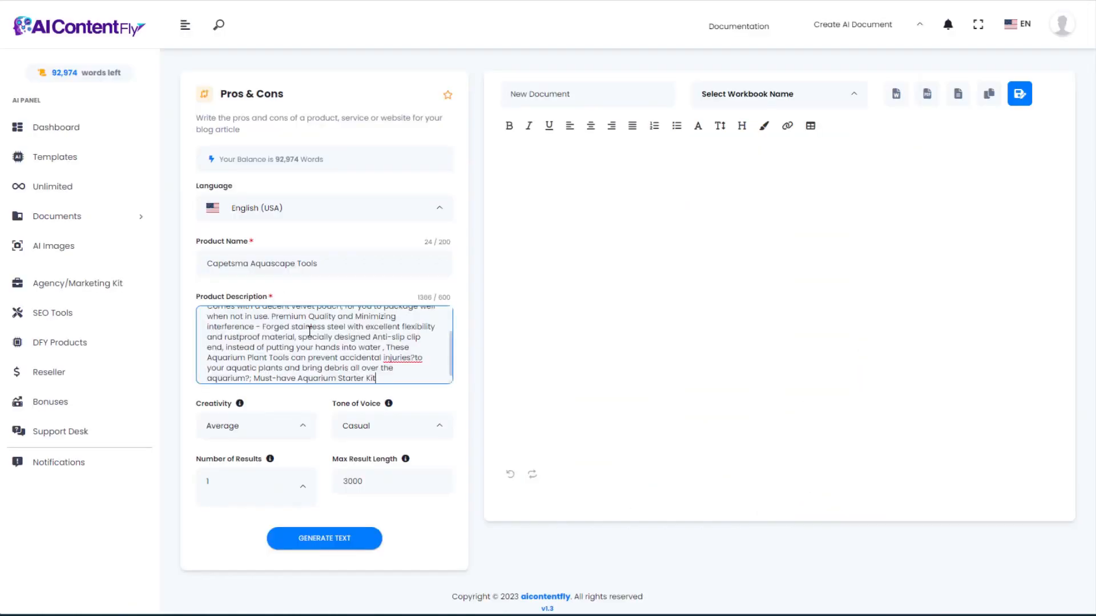
left_click(343, 544)
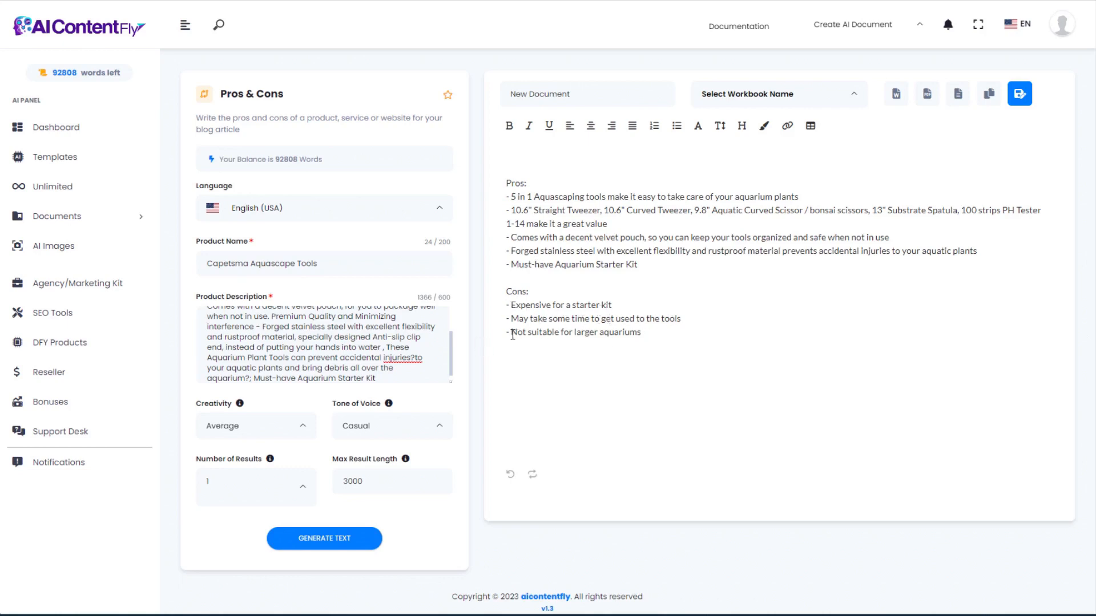
Review the generated pros and cons, highlighting the con "Not suitable for larger aquariums".
left_click_drag(512, 335, 643, 330)
left_click(650, 351)
scroll(638, 375, "down", 1)
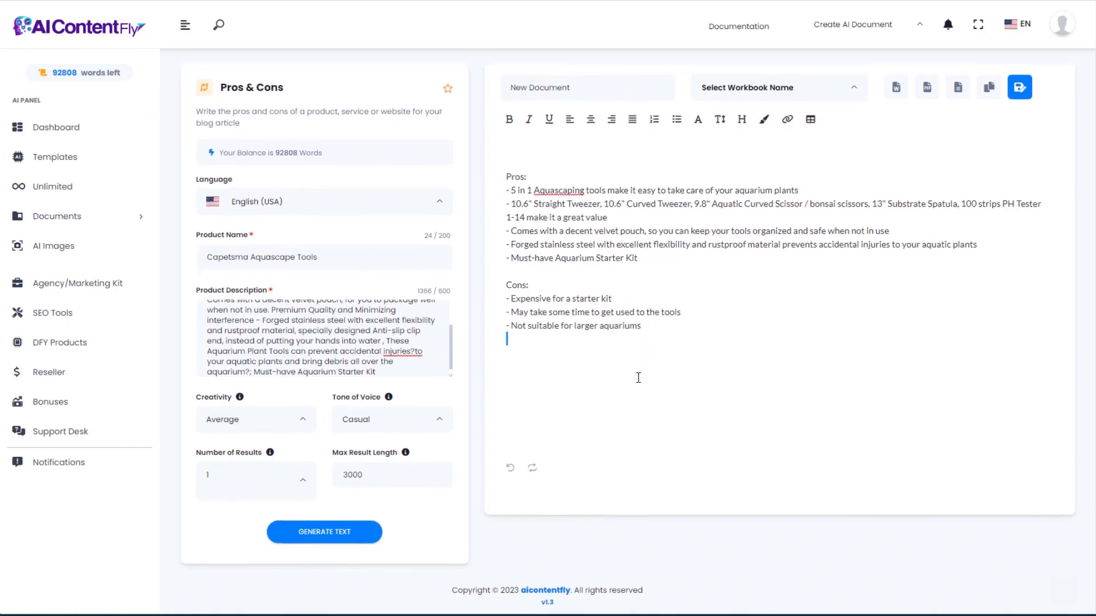
Open the Summarize Text template and paste in Wikipedia's Aquascaping article from the introduction through the Dutch style section.
left_click(17, 0)
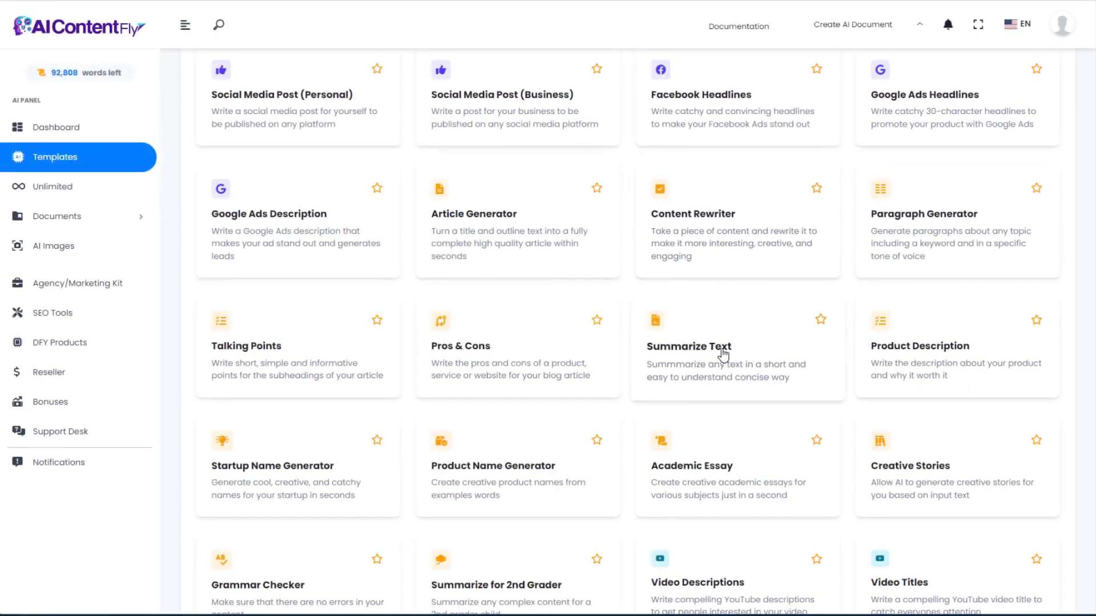
left_click(723, 356)
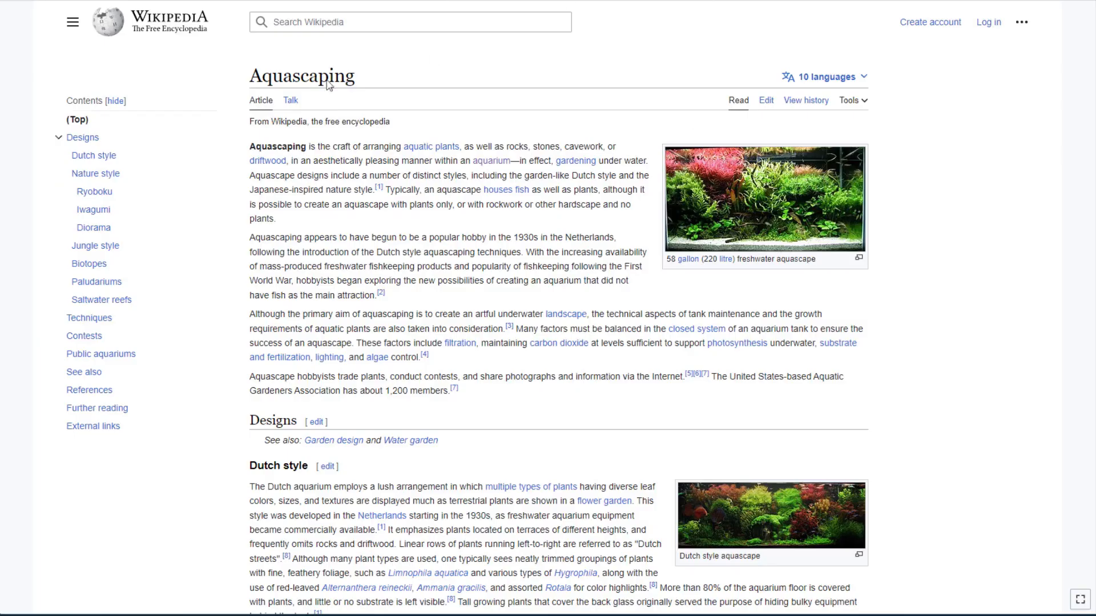
left_click_drag(251, 147, 382, 325)
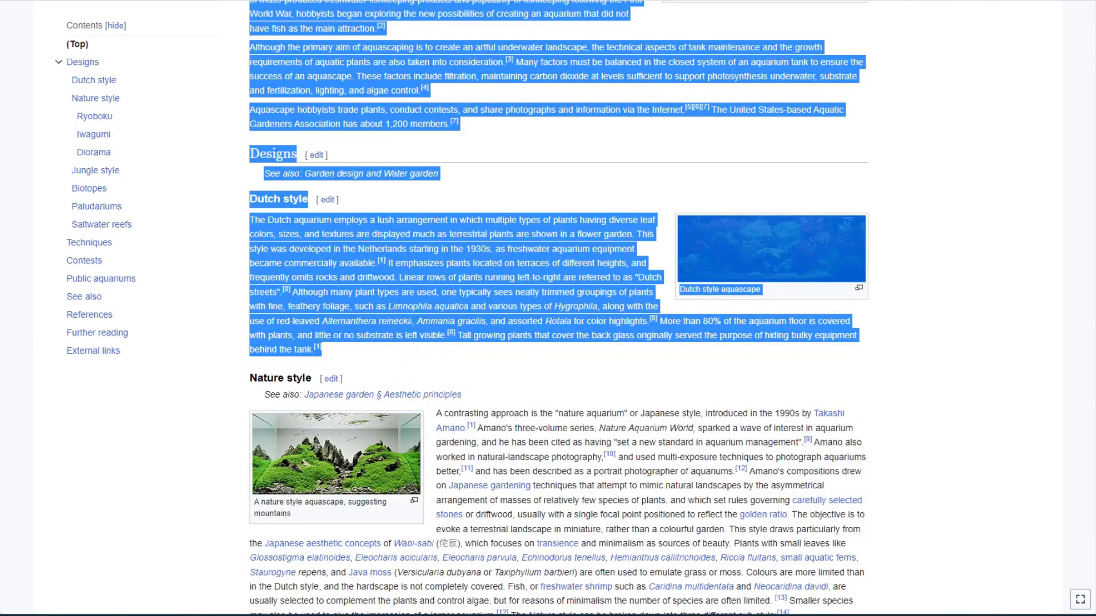
key("alt+Tab")
left_click(306, 286)
key("ctrl+v")
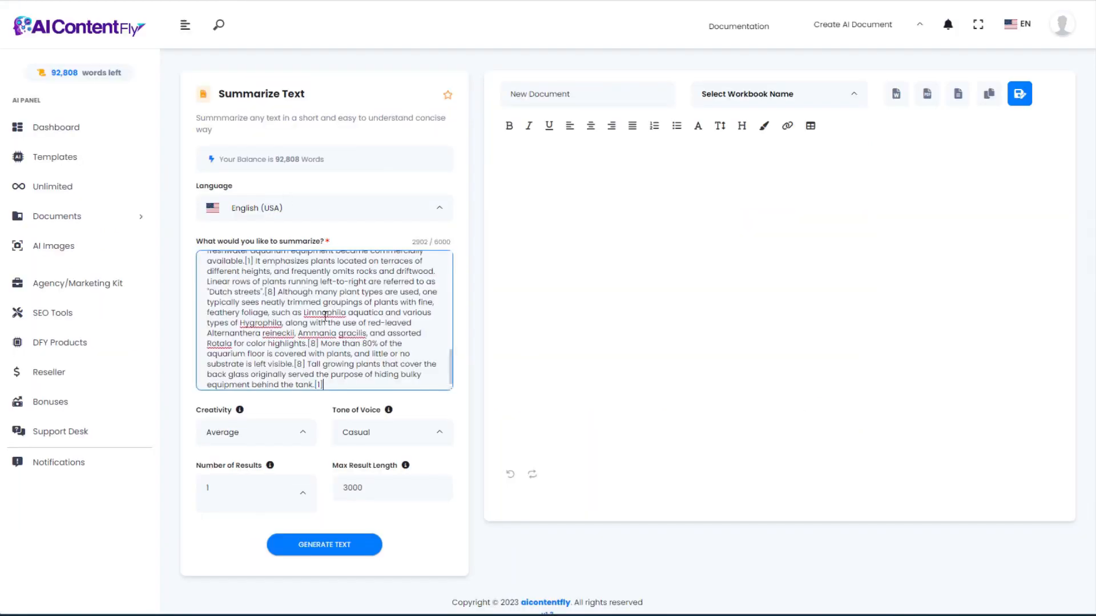
Generate the summary of the pasted Aquascaping article and return to the template list.
left_click(359, 547)
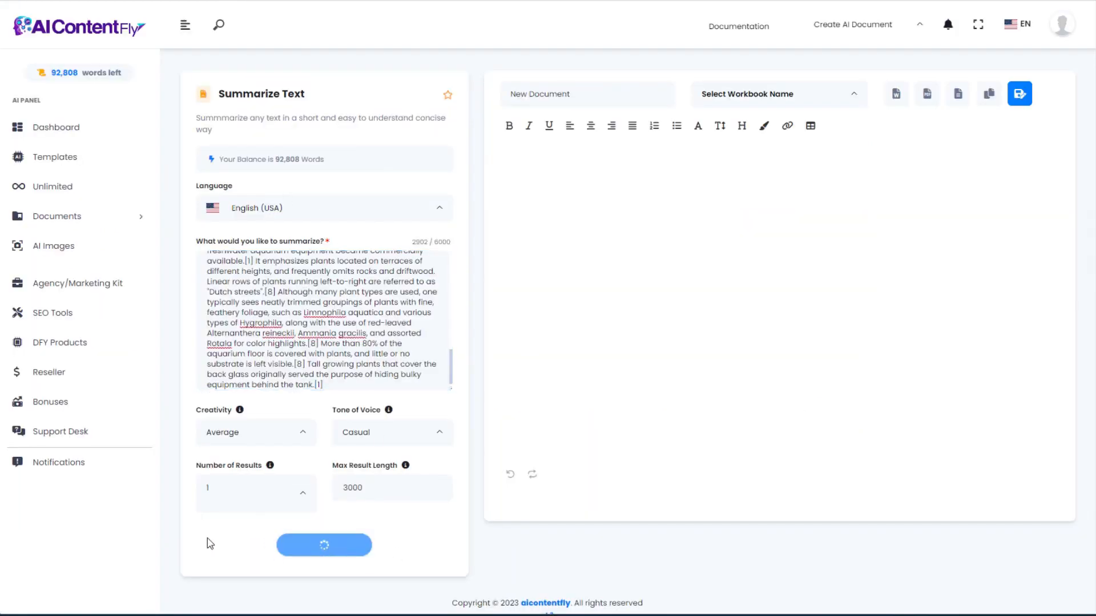
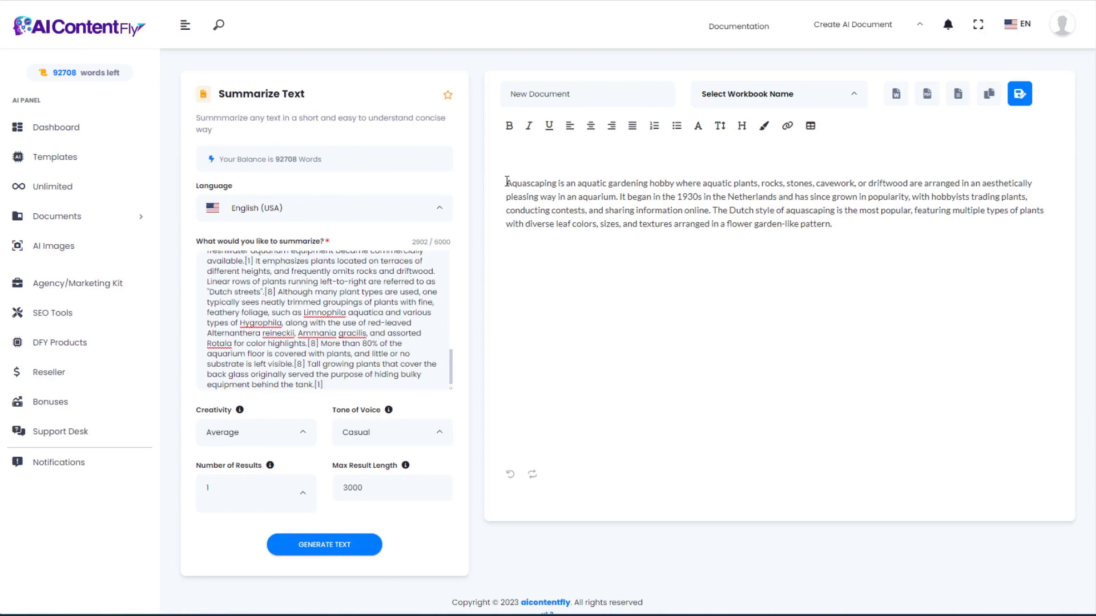
key("alt+Left")
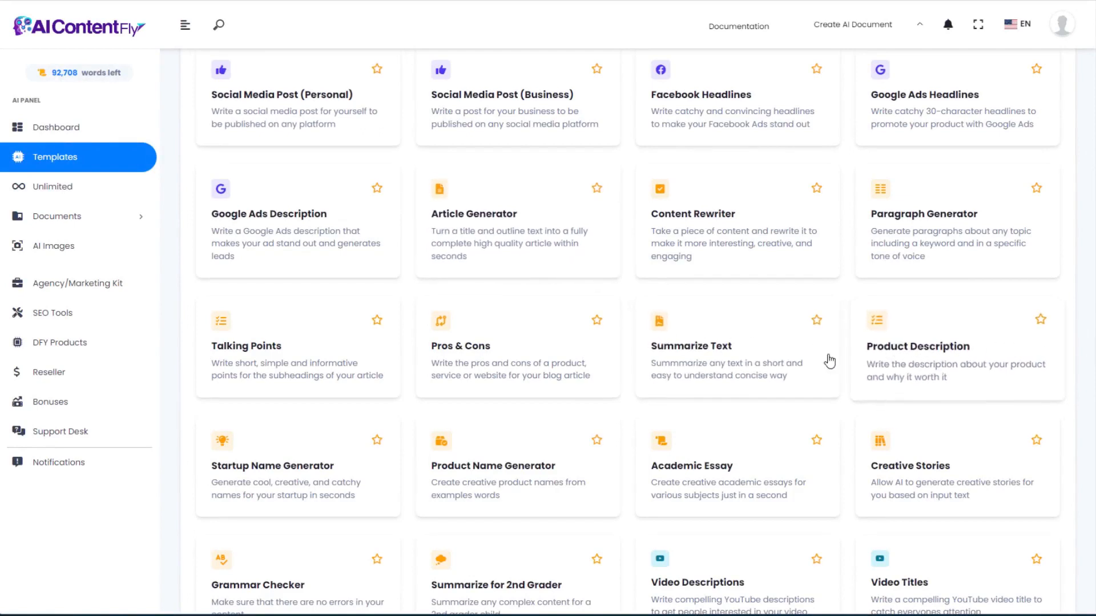
Open the Product Name Generator template and enter the seed words "aquascaping, how to, aquarium".
left_click(519, 471)
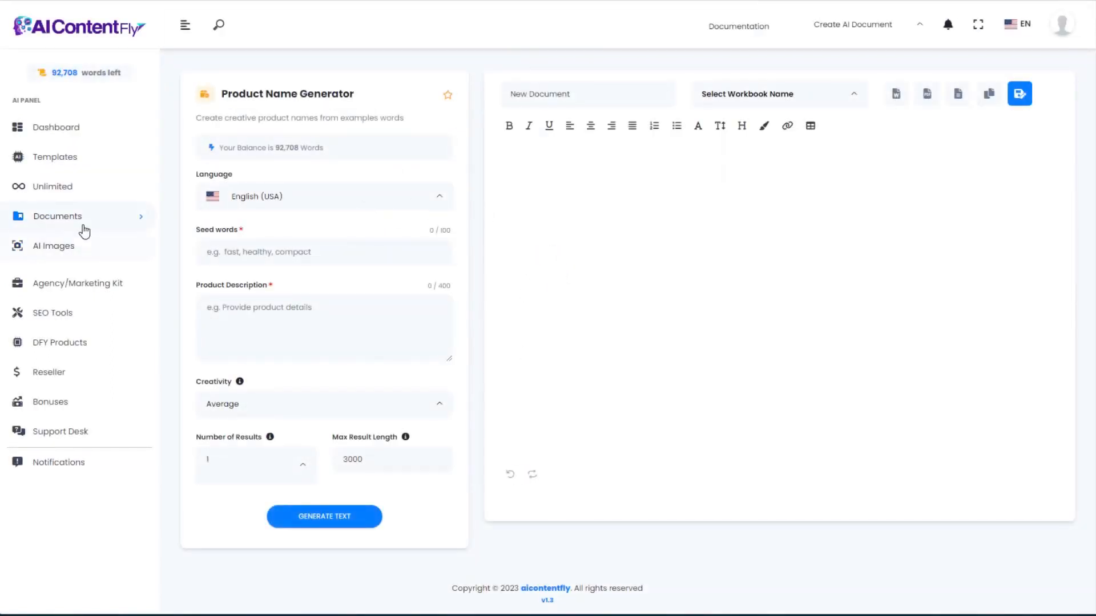
left_click(243, 252)
type("aquascaping, how to, aquarium")
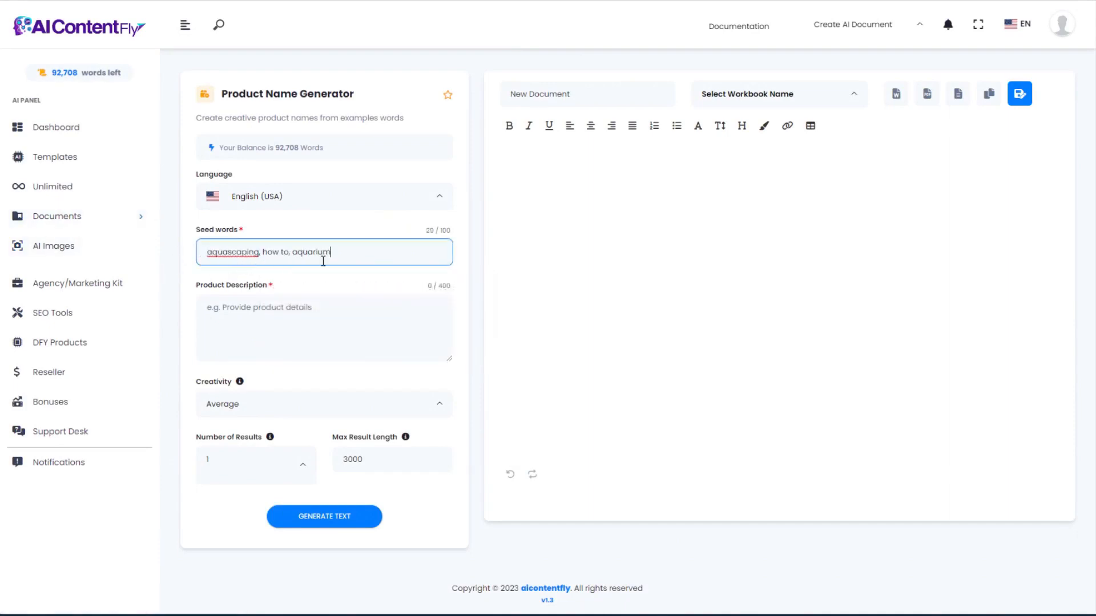
Generate names for a video course of 10 step by step videos on setting up a home aquascape, and highlight the resulting list.
key("alt+Tab")
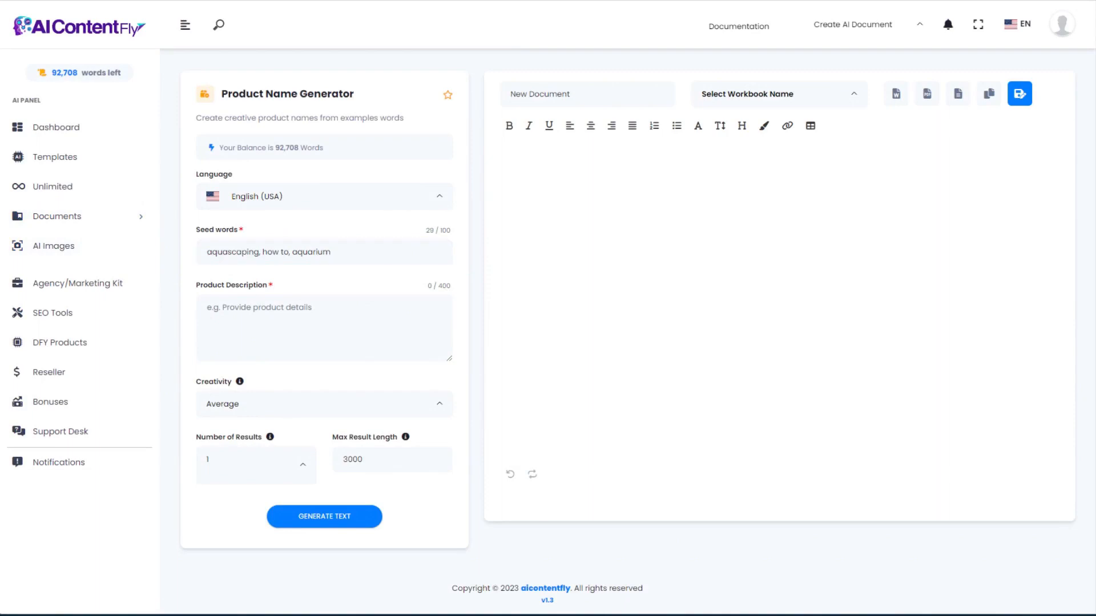
left_click(250, 310)
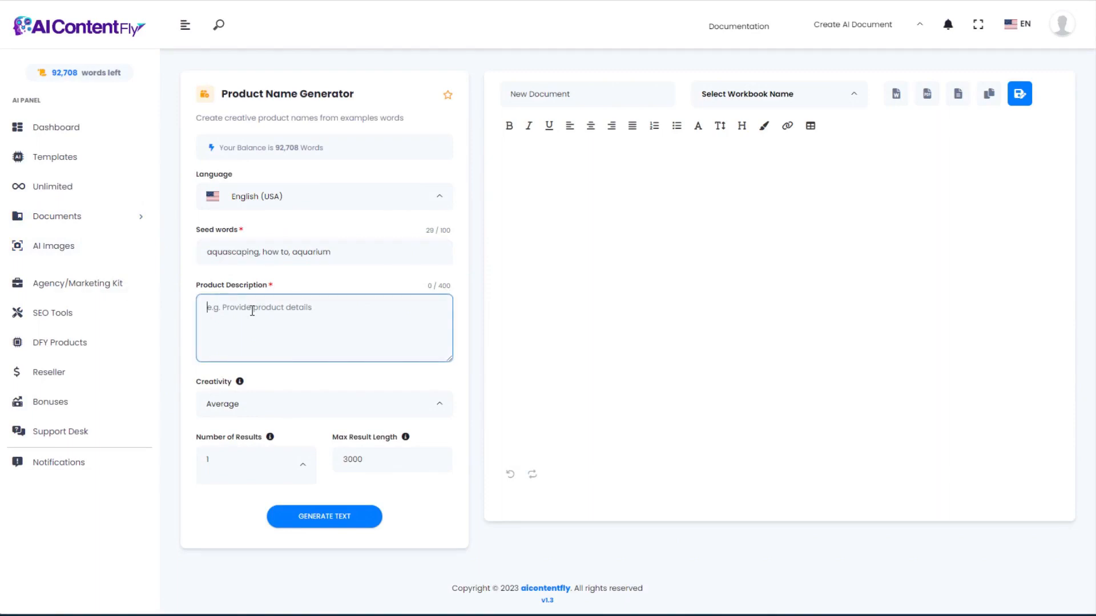
type("This is a video course containing 10 step by step videos teaching how to set up your own aquascape at home in your own aquarium.")
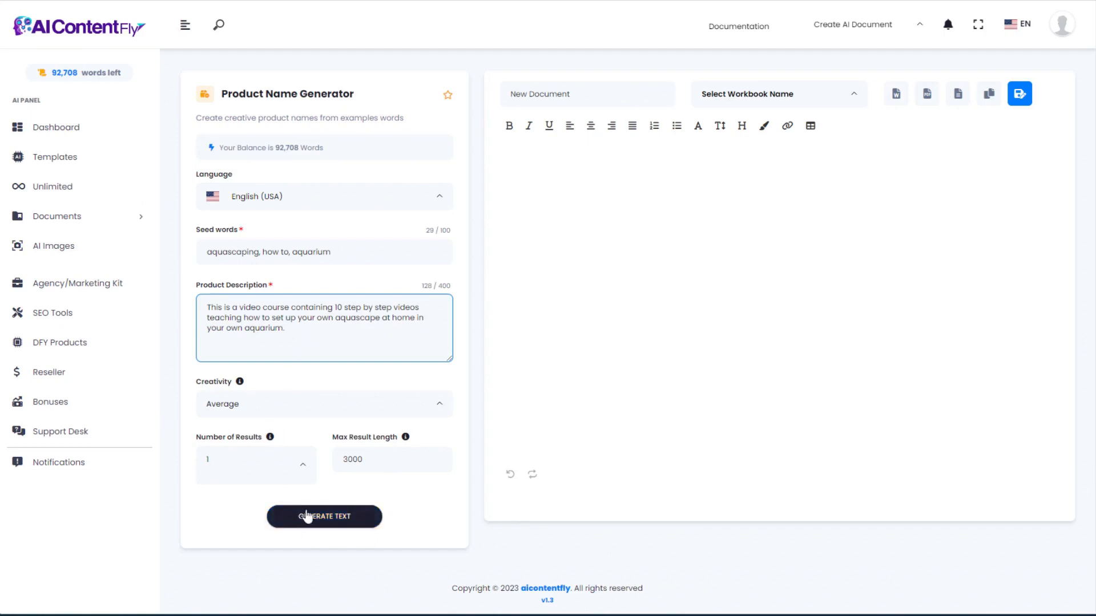
left_click(326, 518)
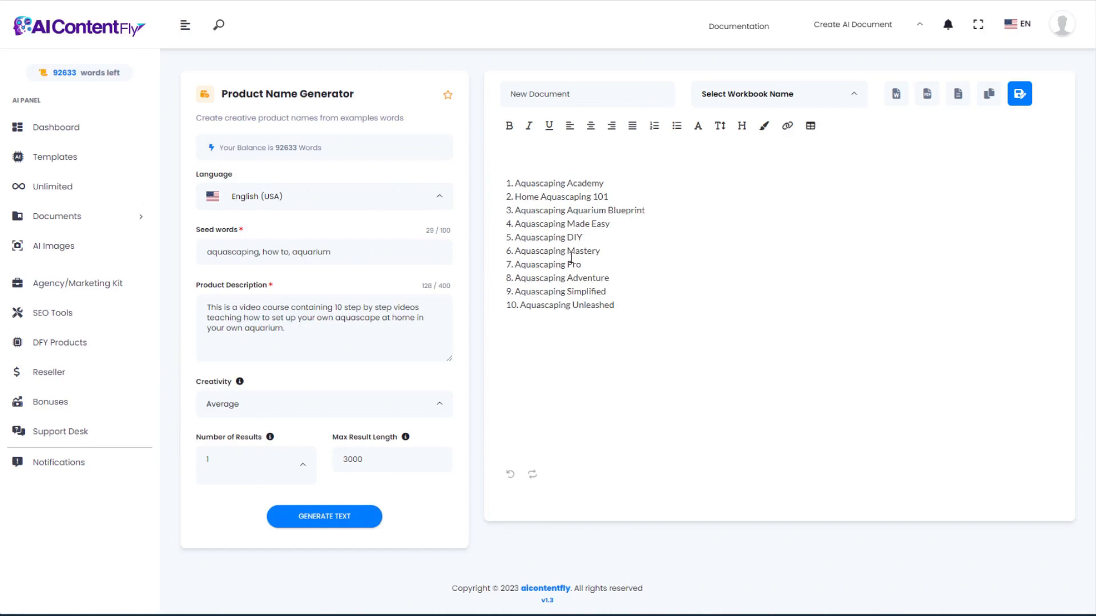
left_click_drag(620, 305, 479, 177)
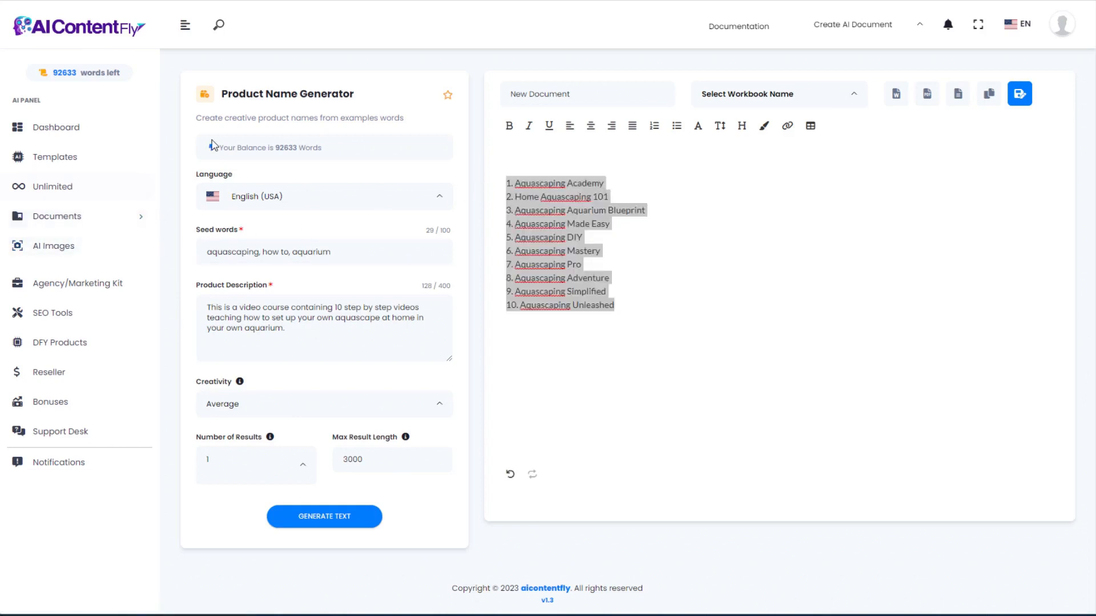
Open the Product Description template, name the product "Aquascaping Made Easy" and target people who want to learn how to create aquascapes in their aquariums.
key("alt+Left")
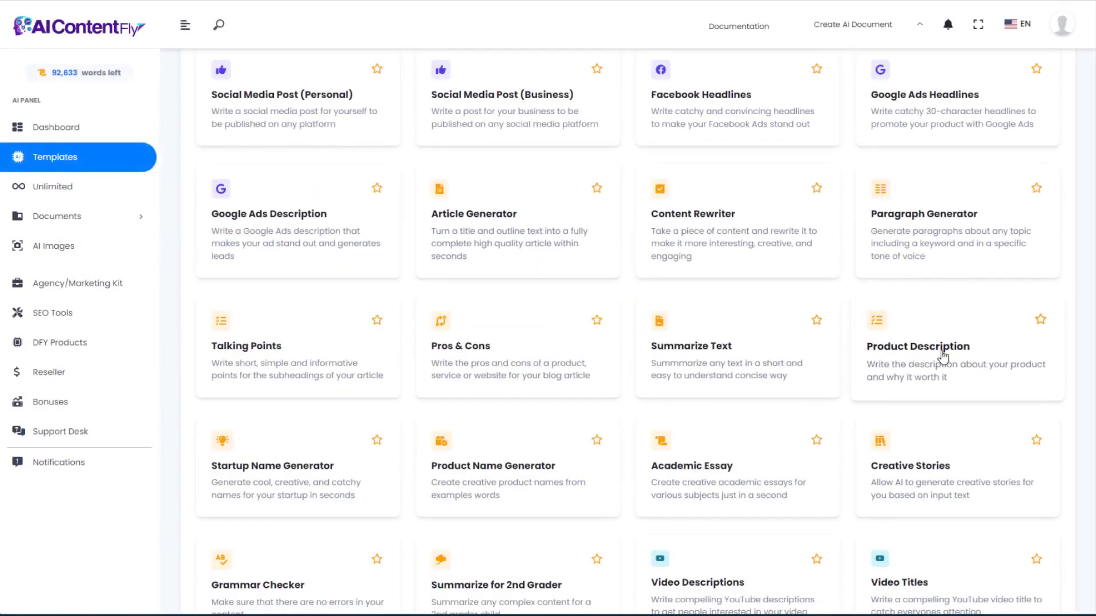
left_click(943, 357)
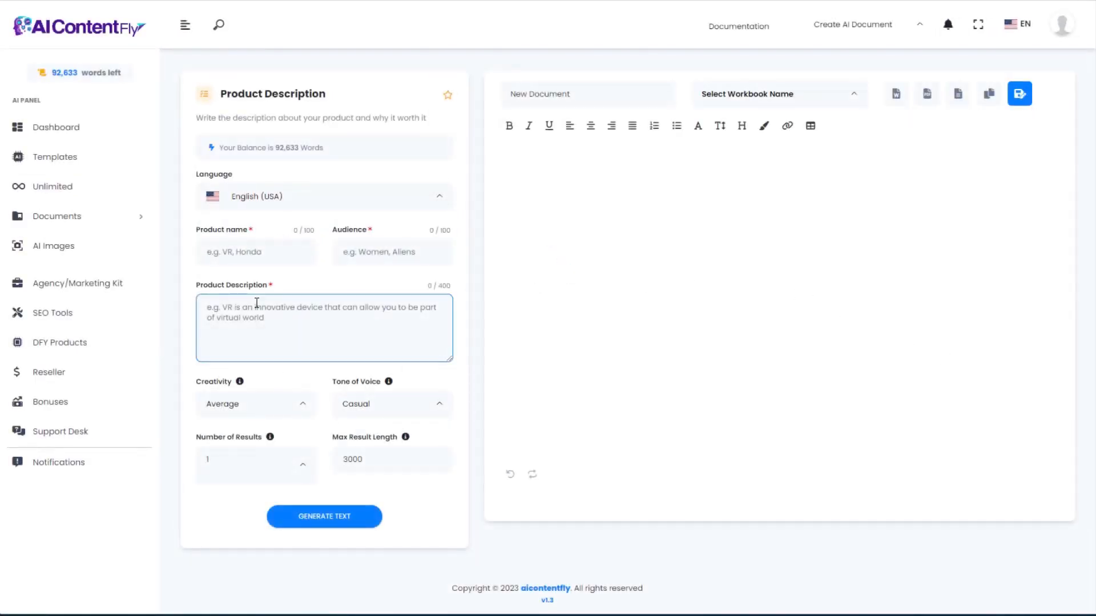
left_click(226, 245)
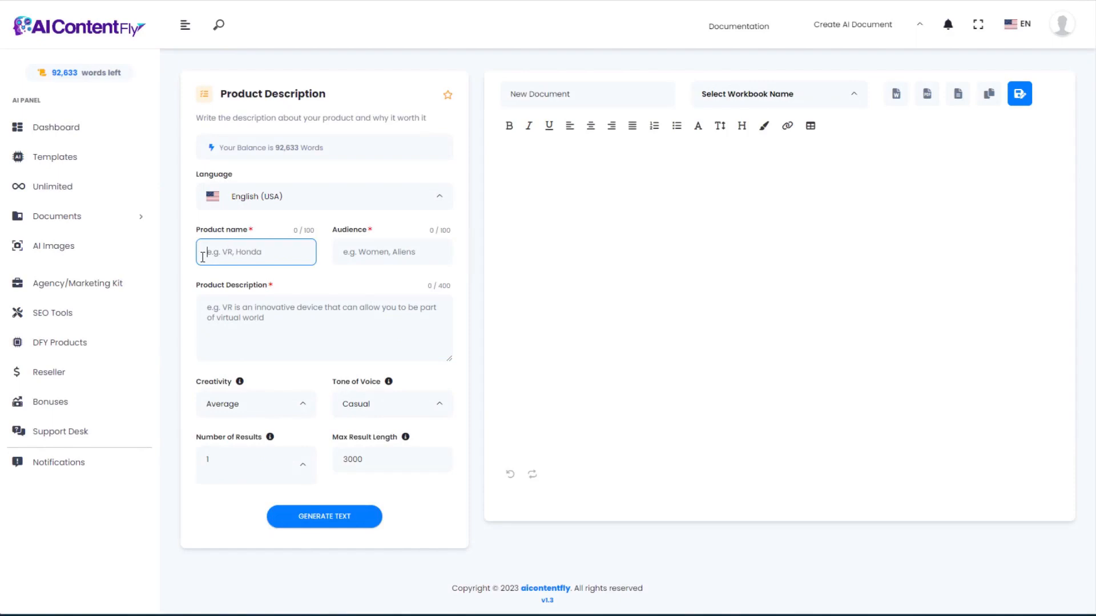
type("Aquascaping Made Easy")
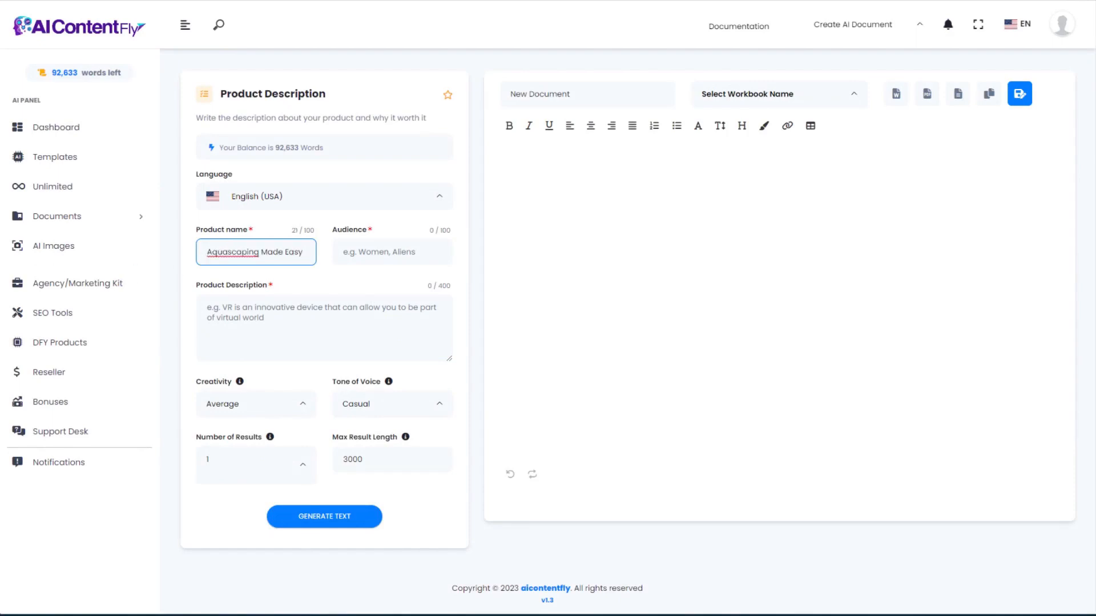
left_click(362, 250)
type("People who enjoy creating aquascapes in their aquariums")
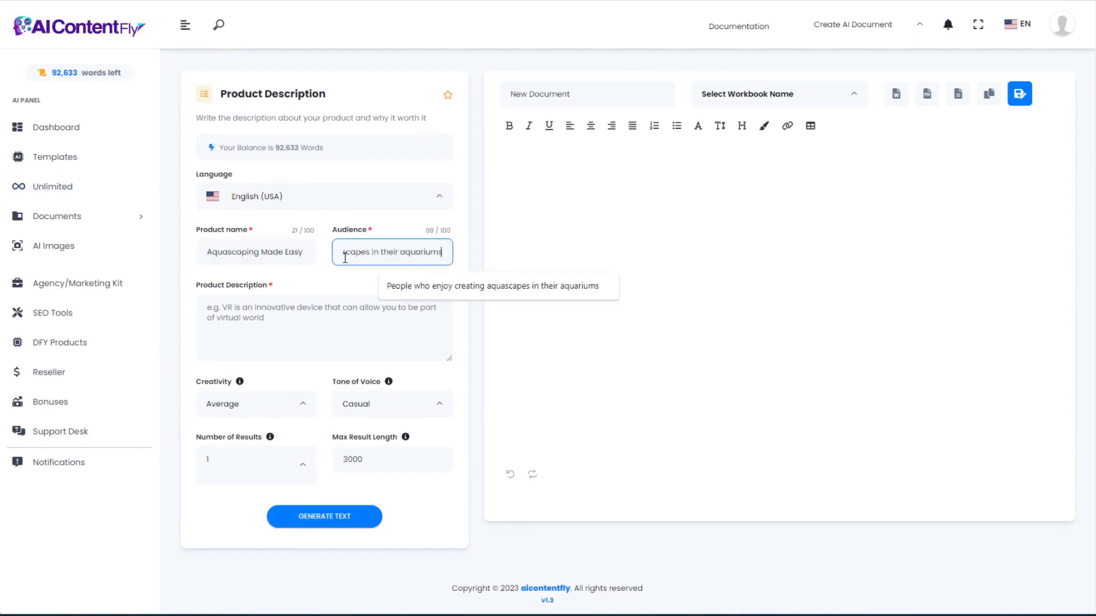
Generate the product description from a short text about a video course of 10 step by step videos on setting up a home aquascape.
left_click(234, 318)
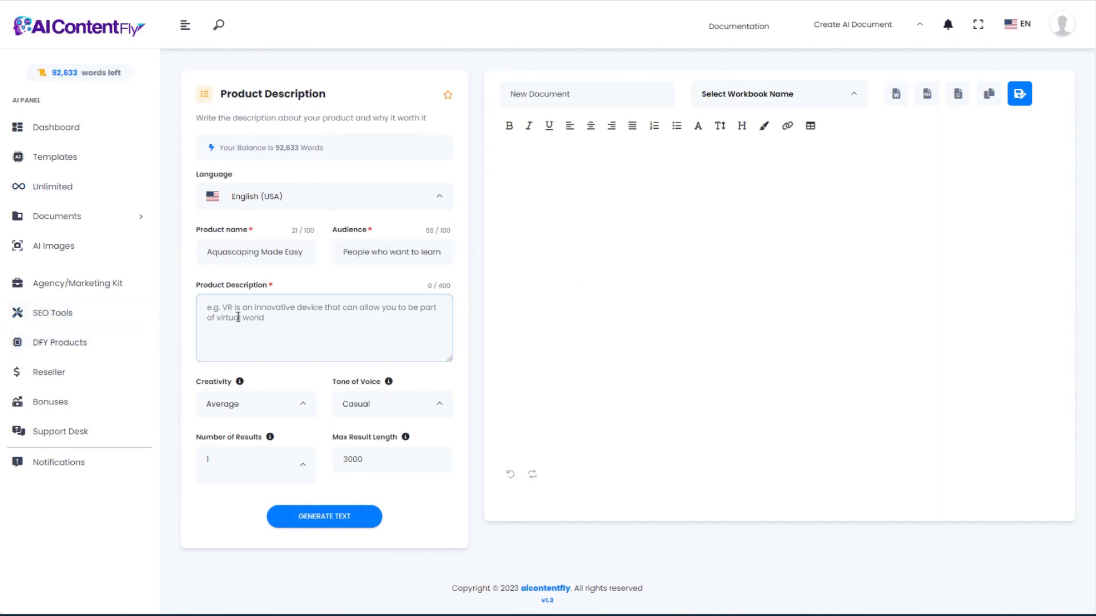
type("This is a video course containing 10 step by step videos teaching how to set up your own aquascape at home in your own aquarium.")
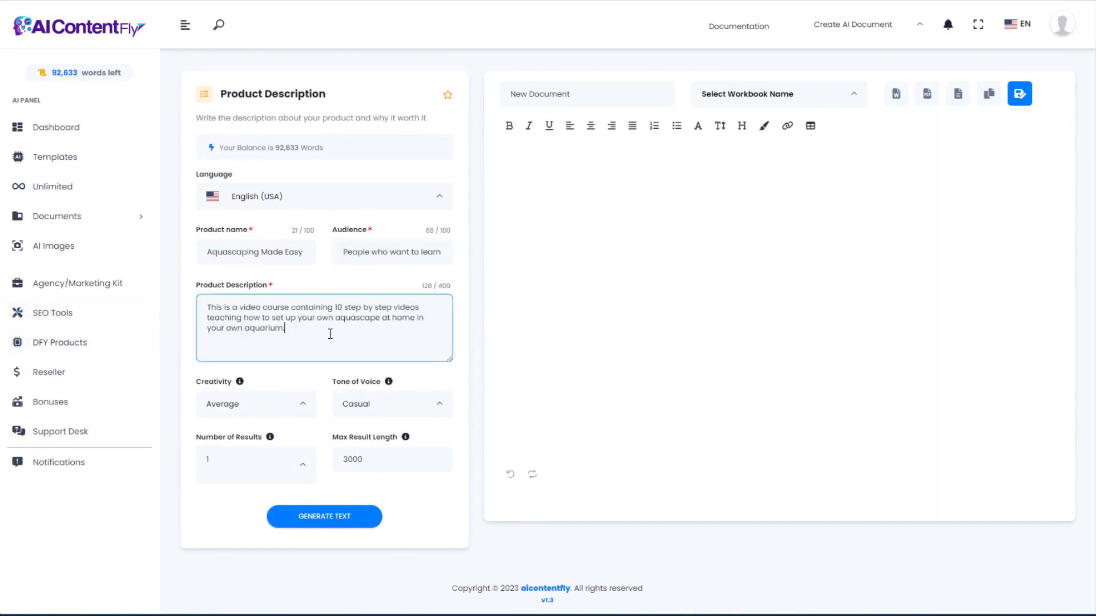
key("ctrl+a")
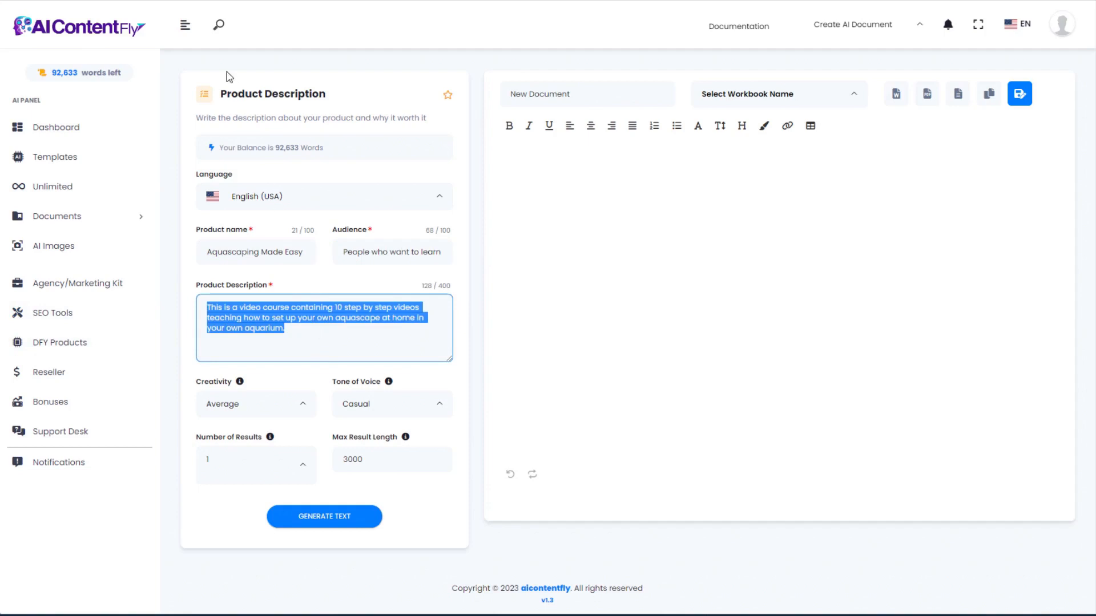
left_click_drag(221, 94, 329, 97)
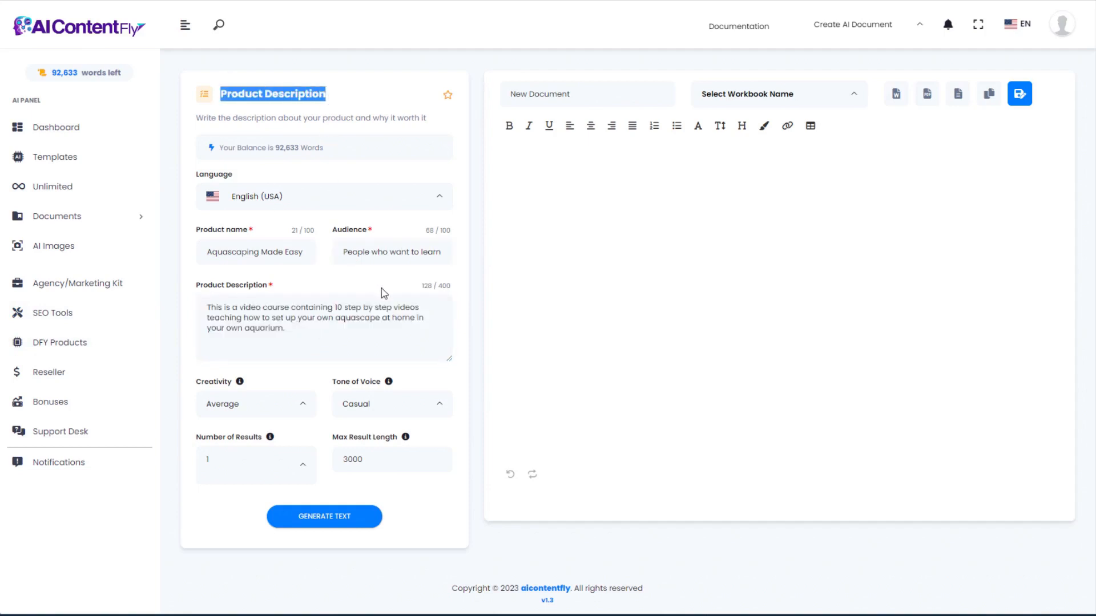
left_click(331, 341)
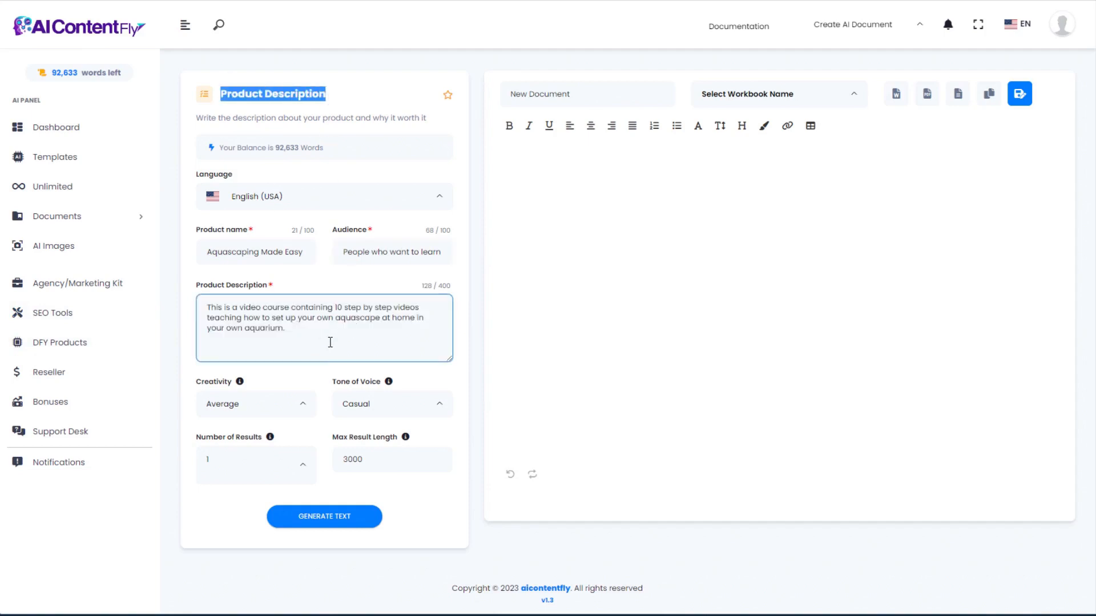
left_click(316, 332)
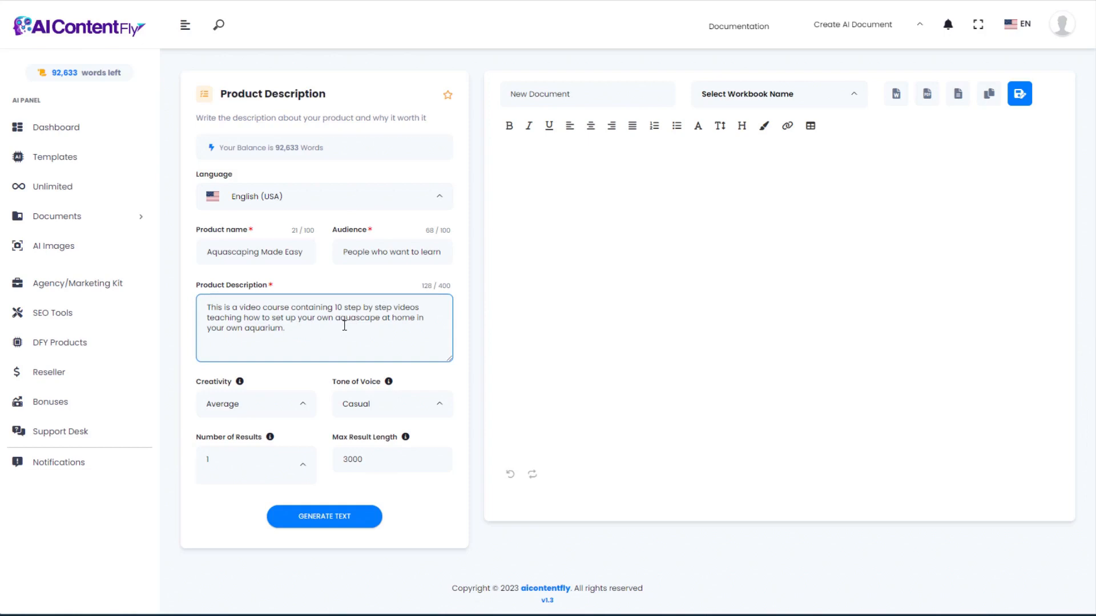
left_click_drag(344, 327, 209, 304)
left_click(307, 331)
left_click(338, 520)
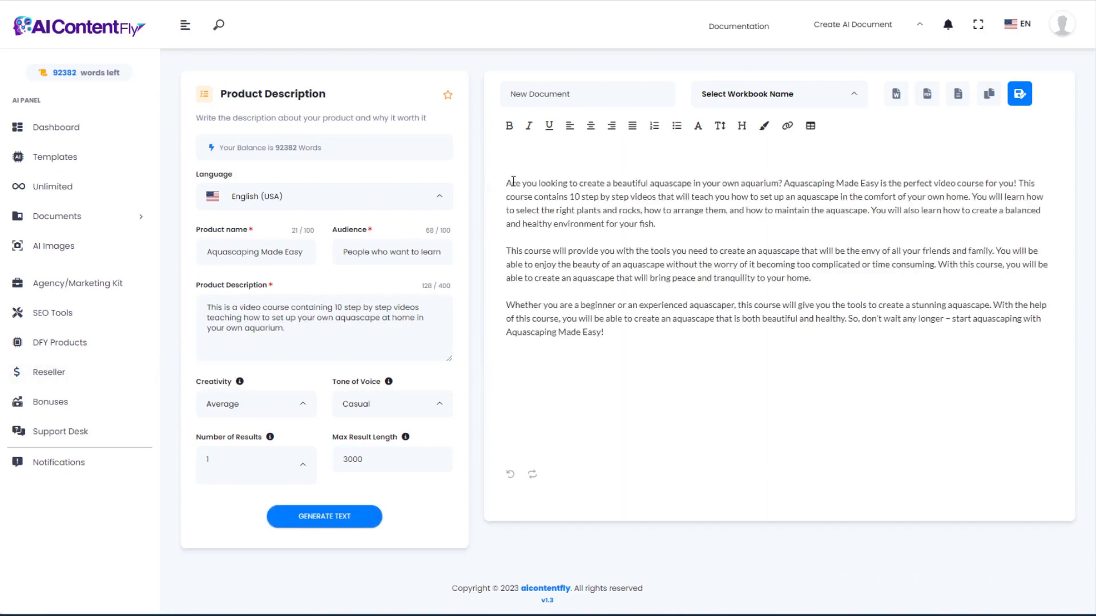
Compare the short product description that was entered with the full generated text, highlighting each in turn.
left_click(354, 328)
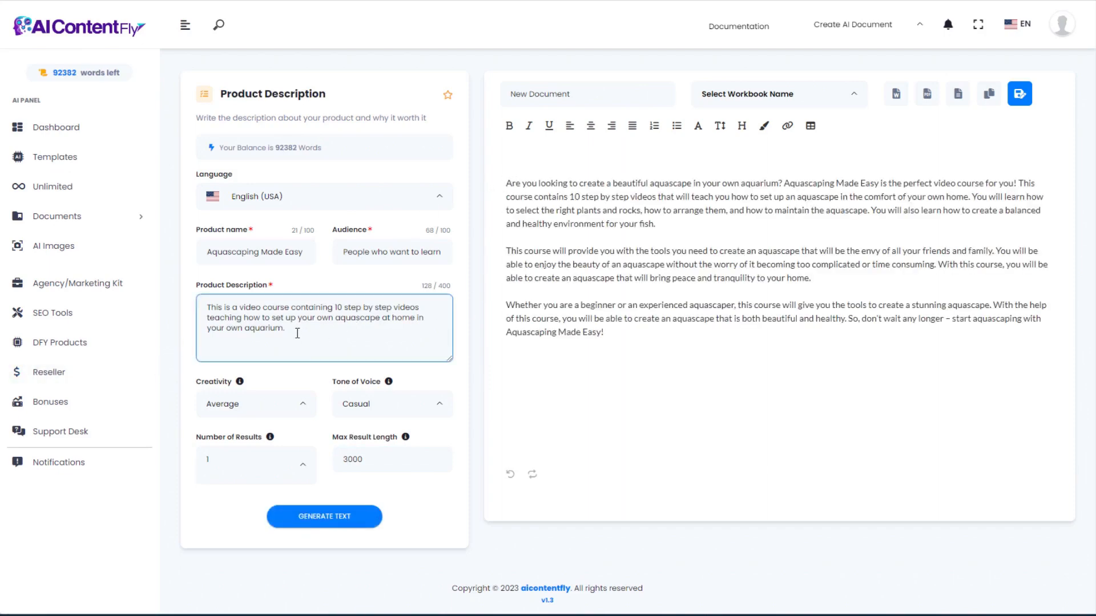
left_click_drag(297, 333, 202, 304)
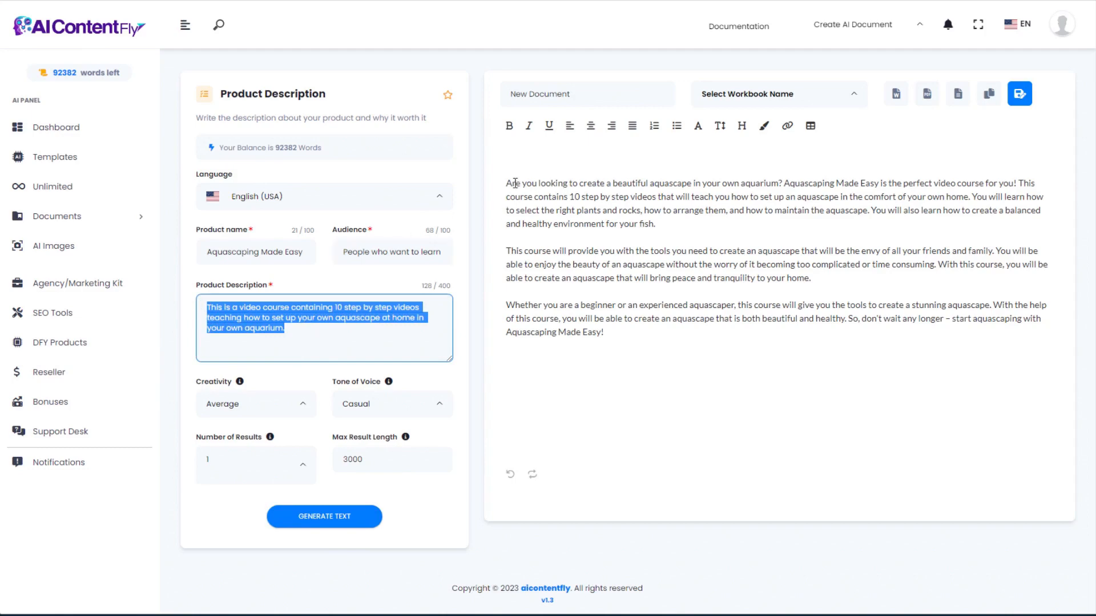
mouse_move(507, 183)
left_mouse_down()
mouse_move(586, 220)
mouse_move(590, 276)
mouse_move(618, 331)
mouse_move(504, 223)
mouse_move(496, 192)
left_mouse_up()
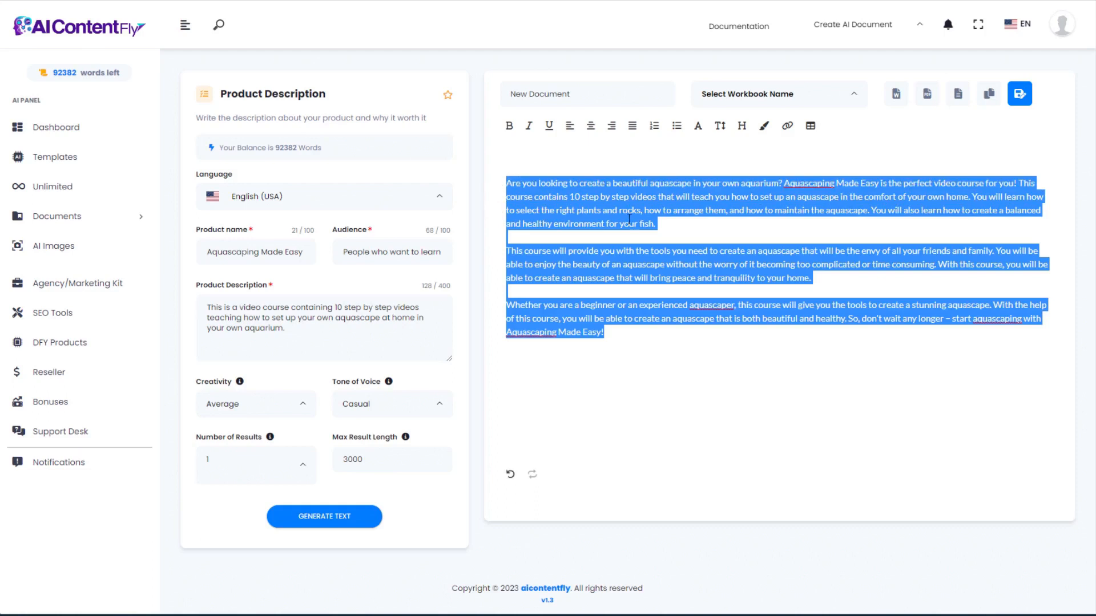
key("alt+Tab")
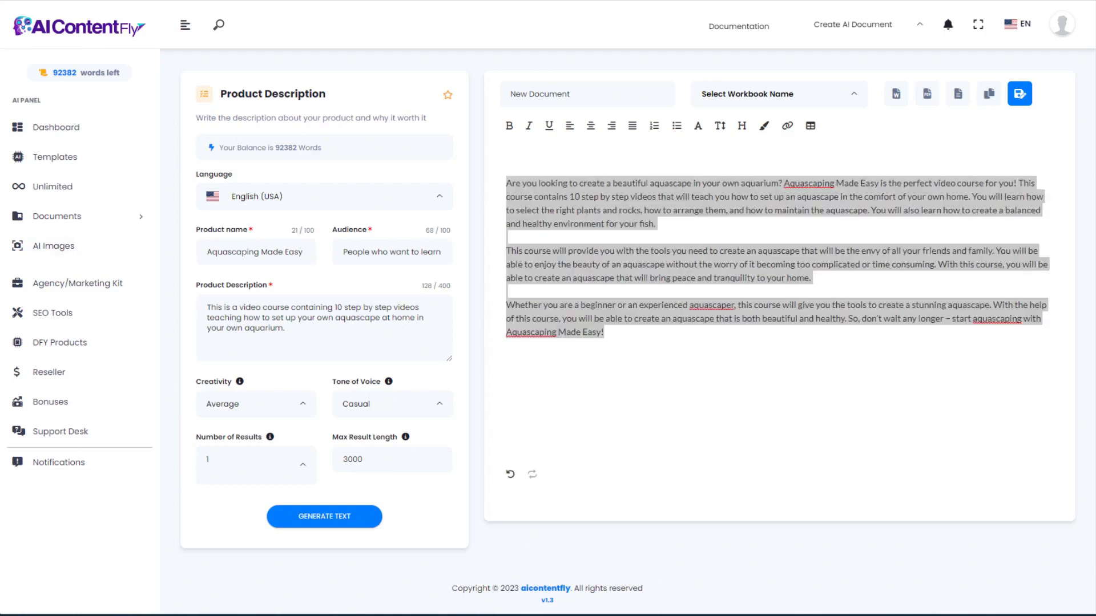
Open the Startup Name Generator template and enter the seed words "aquascaping, aquarium, aquascaping supplies, aquascaping design".
key("alt+Left")
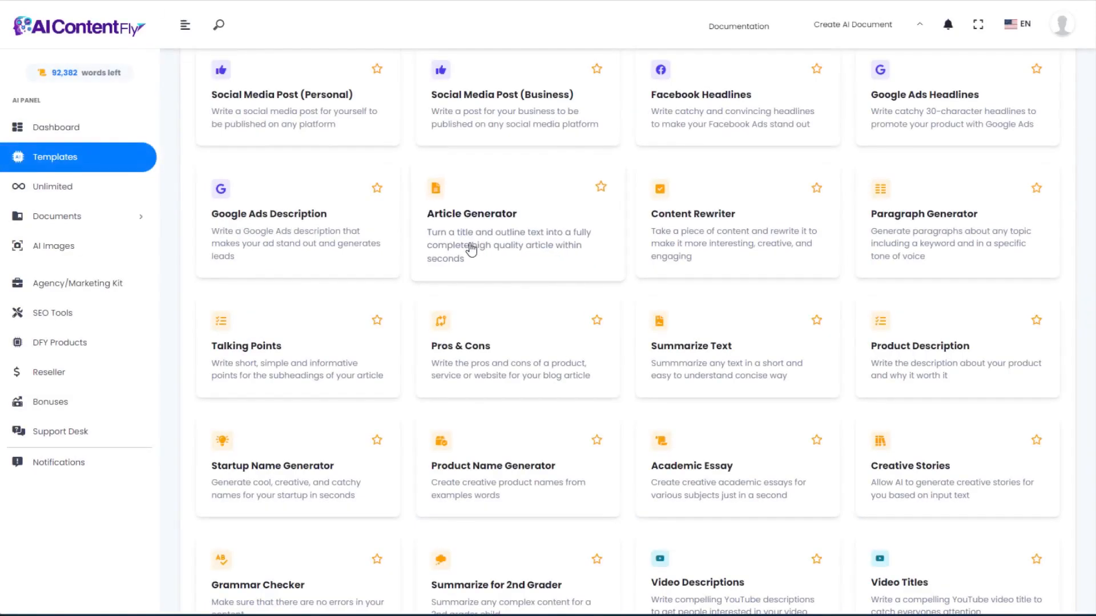
left_click(313, 472)
left_click(282, 263)
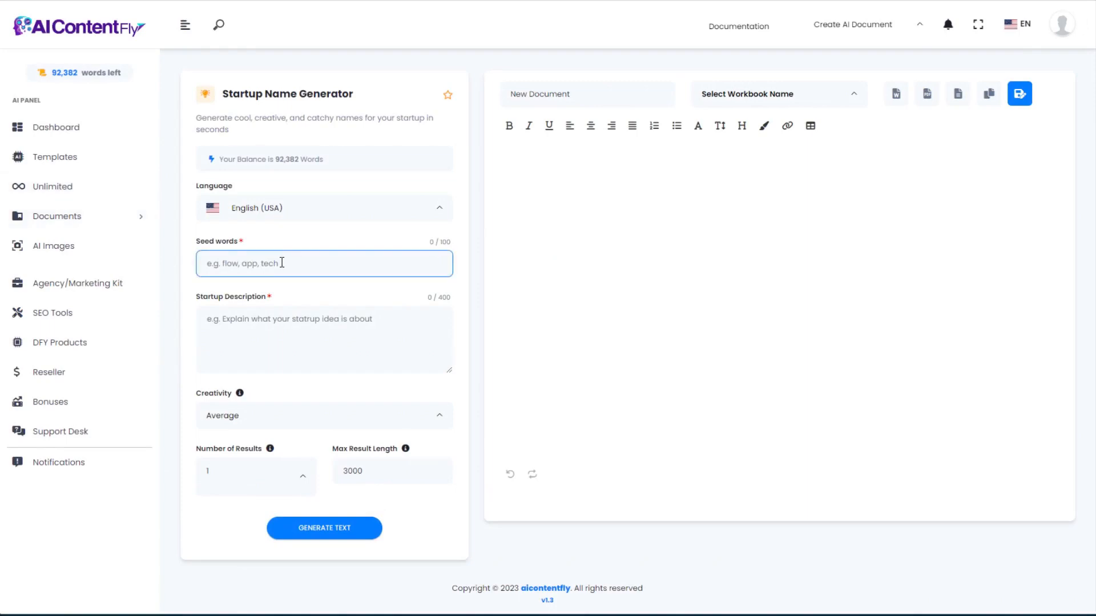
type("aquascaping, aquarium, aquascaping supplies, aquascaping design")
Generate startup names for a business selling aquascaping supplies and design services to enthusiasts, and highlight "Aquascape Architects".
key("alt+Tab")
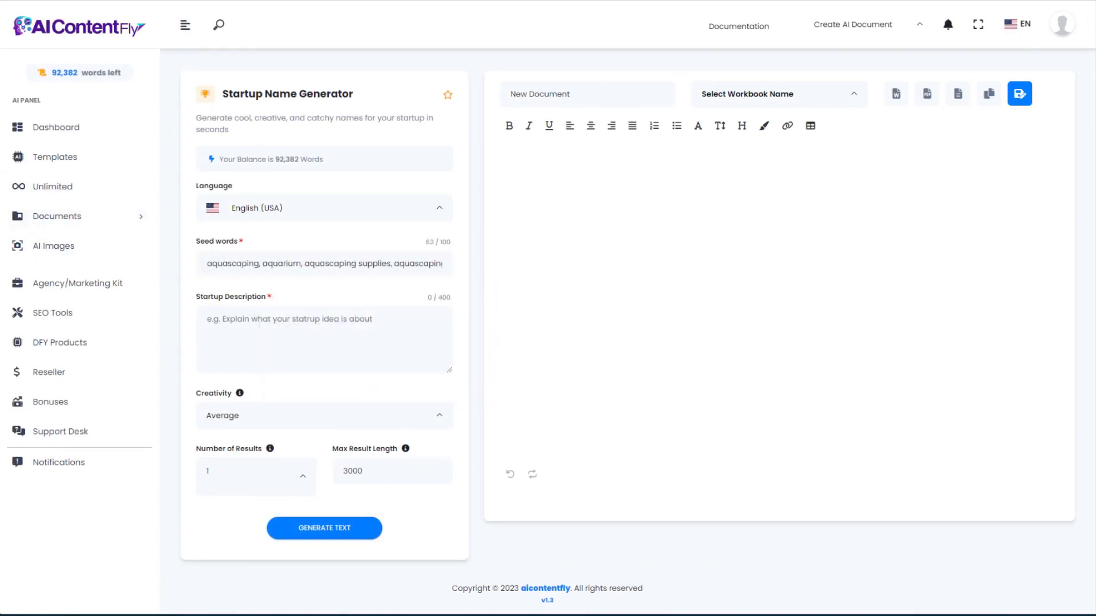
left_click(218, 318)
type("We help aquascaping enthusiasts build the best underwater environments in their aquariums. We sell aquascaping supplies and provide design services for aquascapes.")
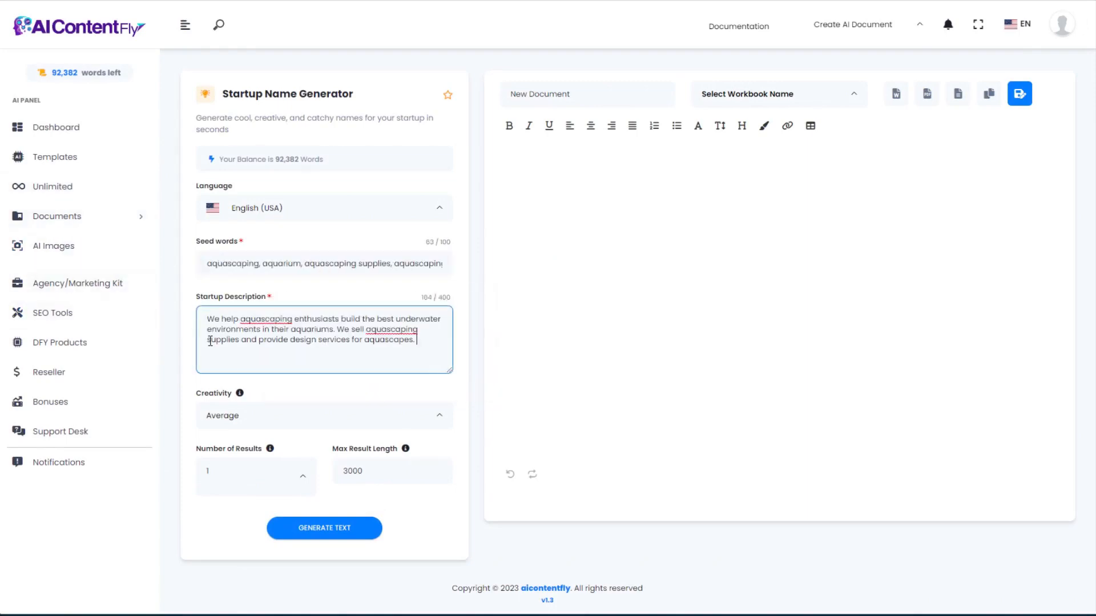
left_click(328, 528)
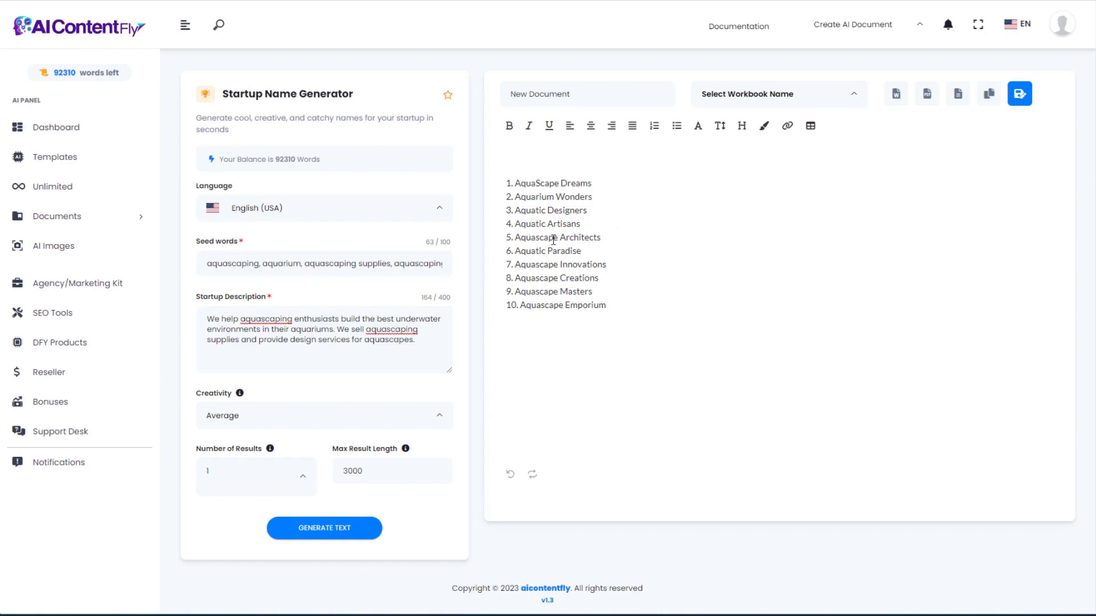
left_click_drag(604, 237, 516, 238)
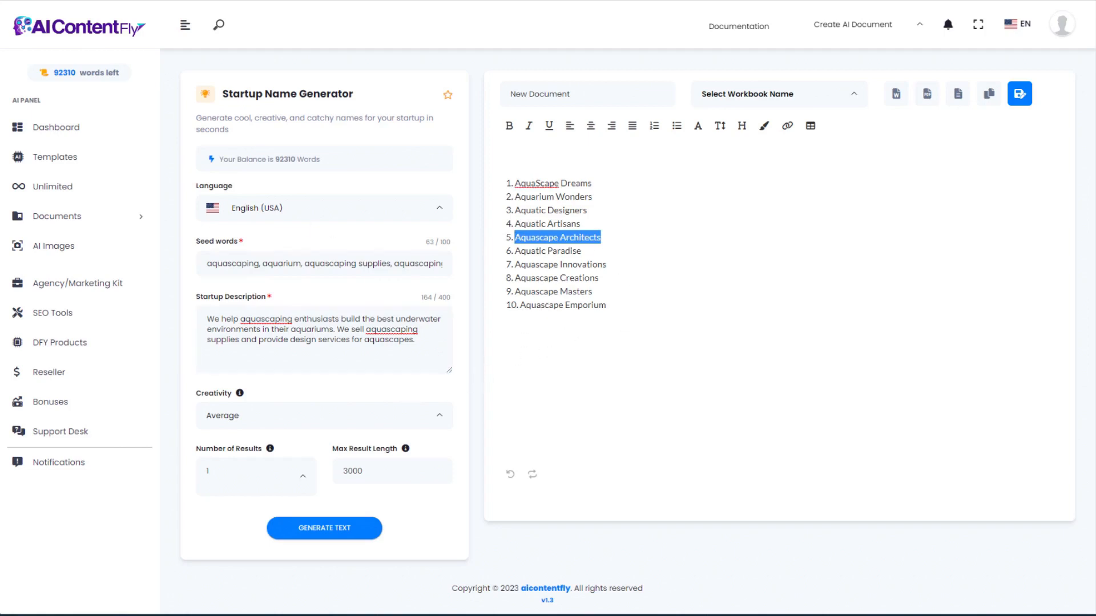
Open the Academic Essay template and enter the title "The Scientific Factors that All Aquascape Creators Should Understand".
left_click(54, 157)
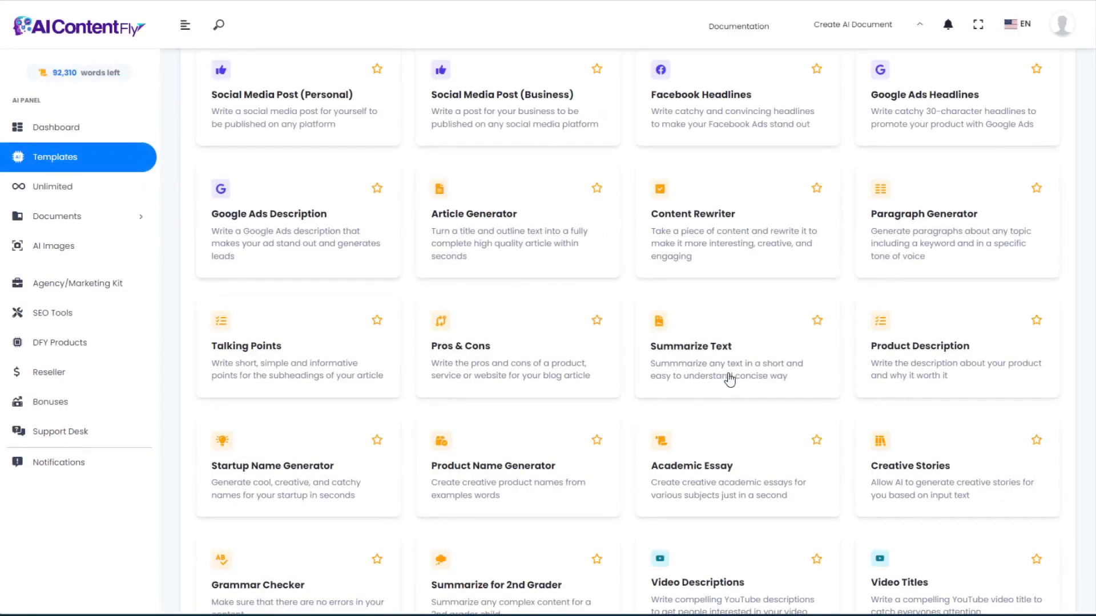
scroll(736, 394, "down", 2)
scroll(740, 407, "down", 2)
left_click(656, 208)
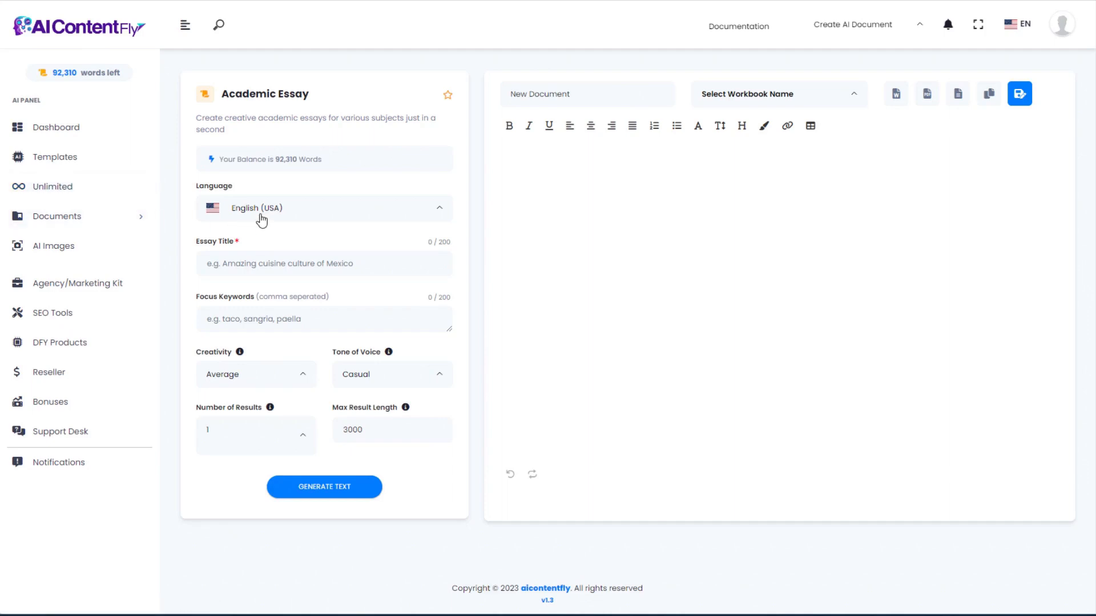
left_click(277, 264)
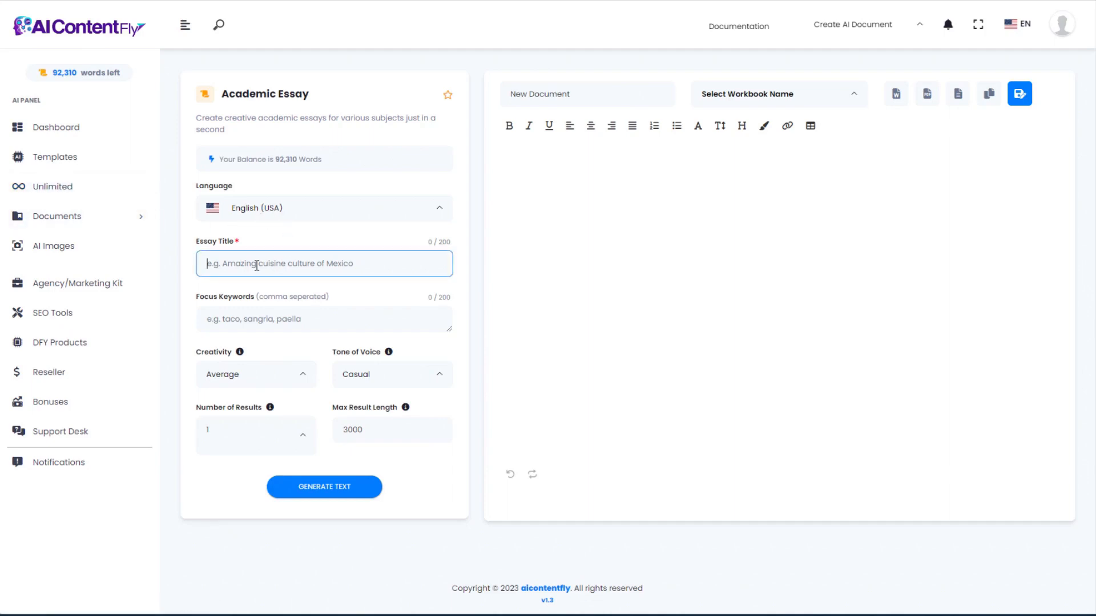
type("The Scientific Factors that All Aquascape Creators Should Understand")
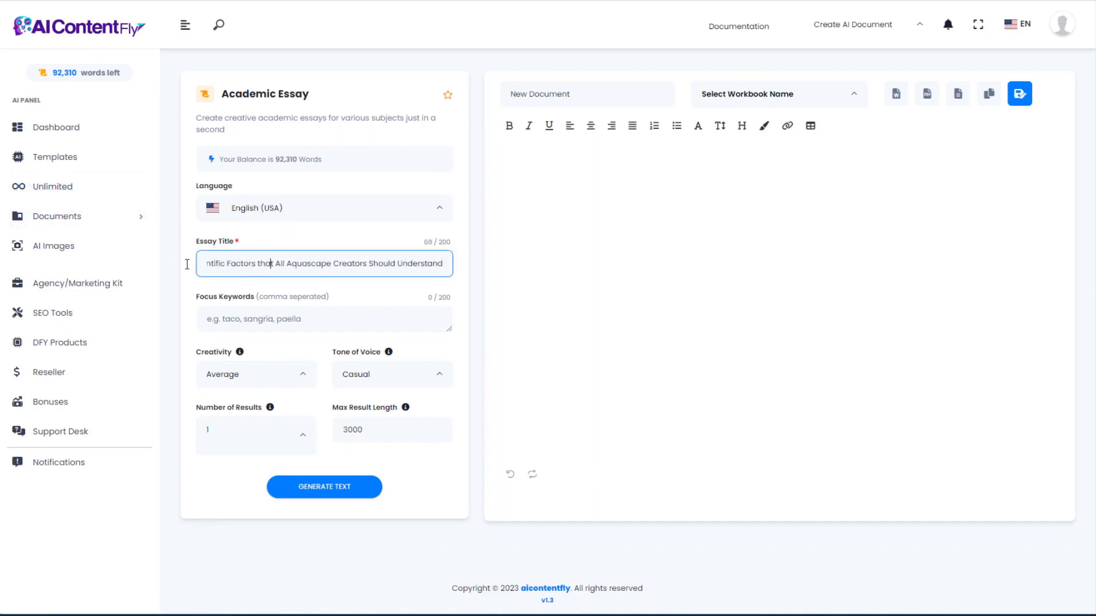
left_click_drag(187, 265, 147, 256)
left_click(261, 262)
left_click_drag(285, 262, 375, 268)
left_click(375, 266)
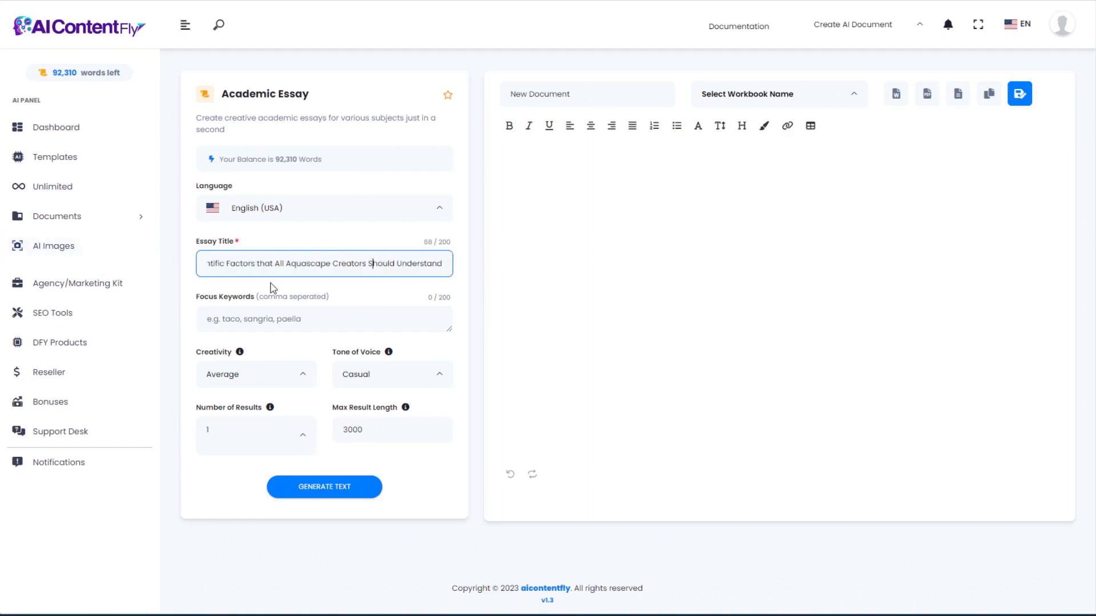
left_click(376, 287)
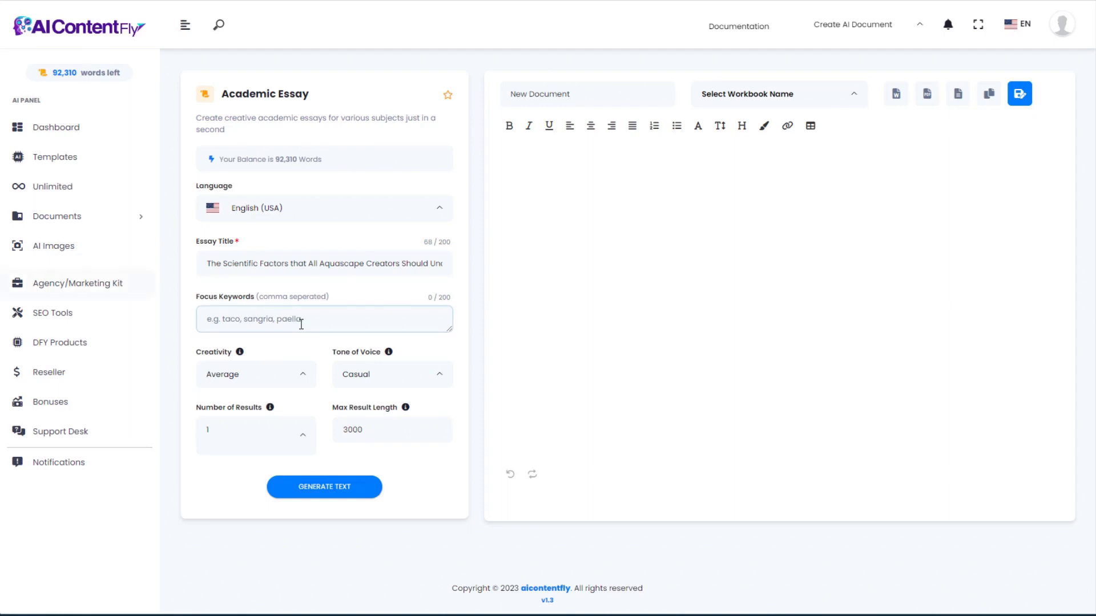
Enter the essay's focus keywords "aquascaping, aquarium, aquascape, science, environment, ecosystem, plants, biology".
left_click(273, 319)
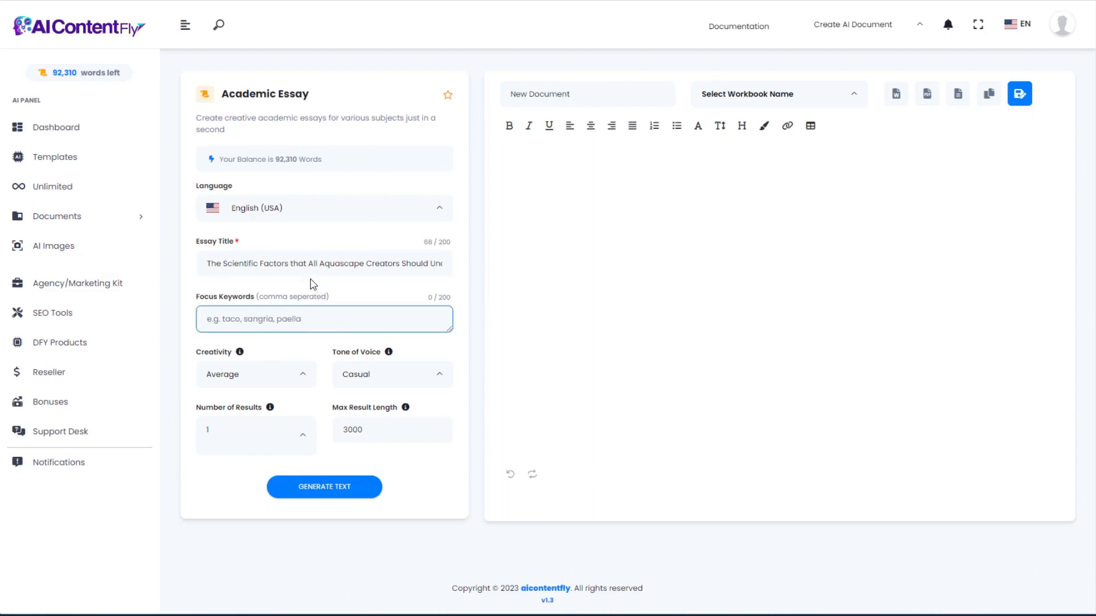
type("aquascaping, aquarium, aquascape, science, environment, ecosystem, plants, biology")
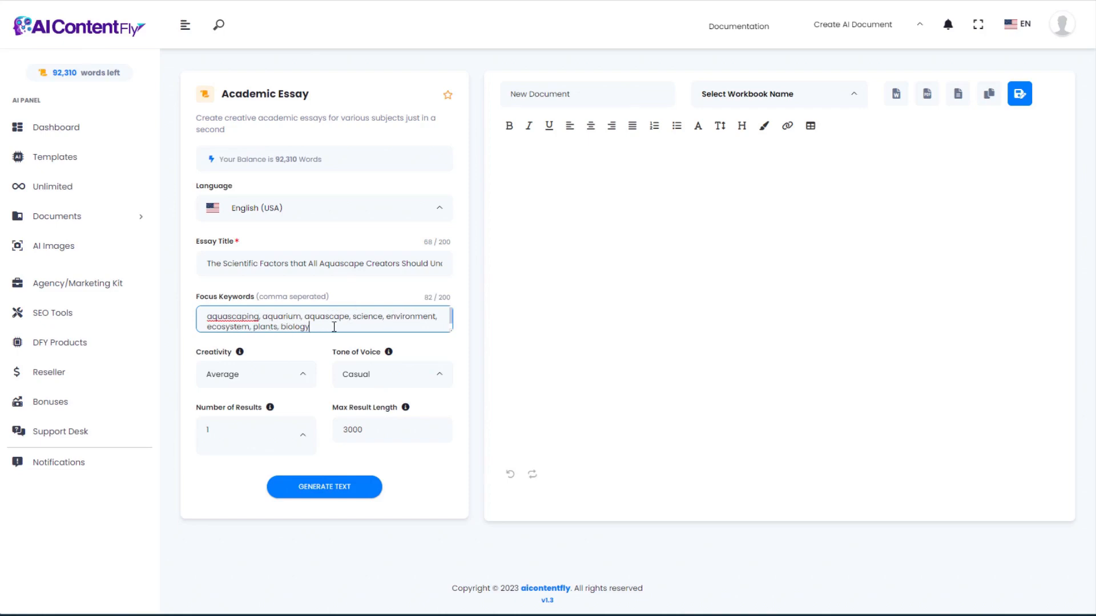
scroll(328, 343, "down", 1)
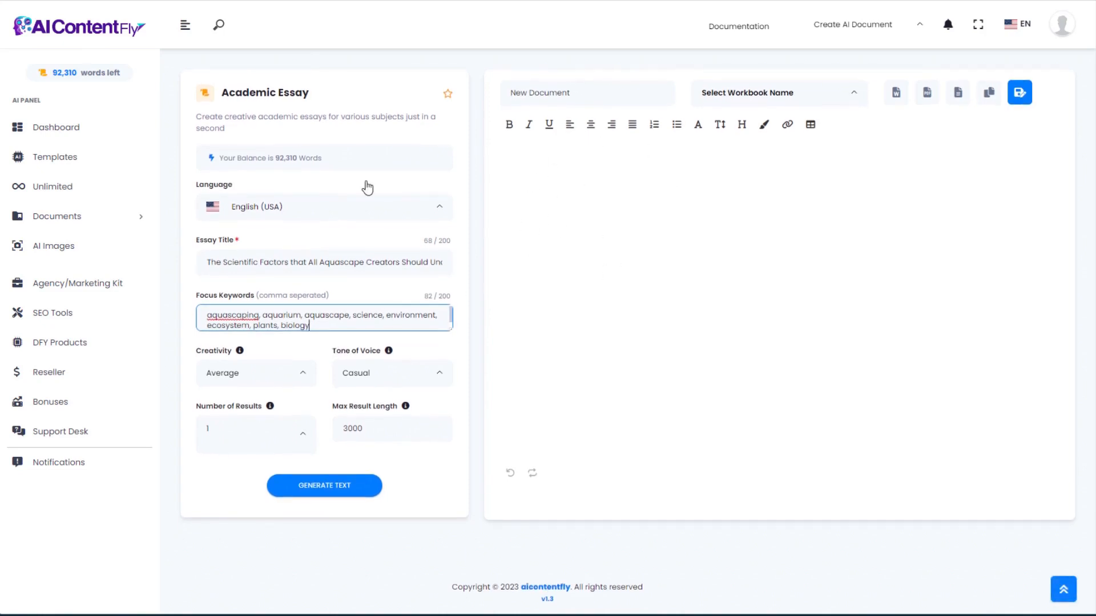
Set the essay's tone of voice to Professional and generate the text.
left_click(426, 373)
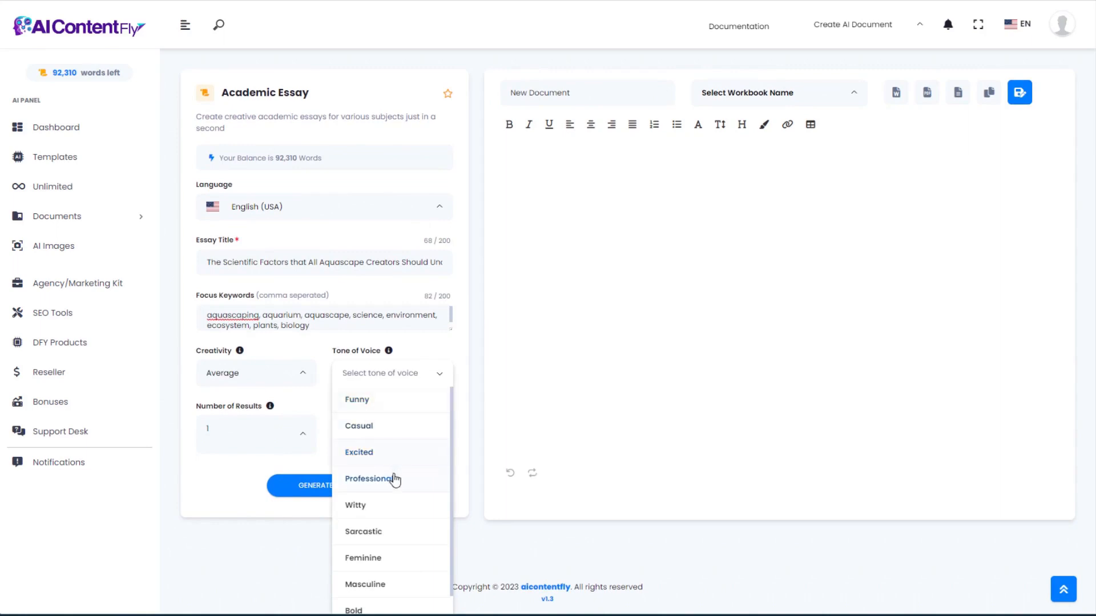
scroll(391, 479, "down", 1)
scroll(388, 501, "down", 1)
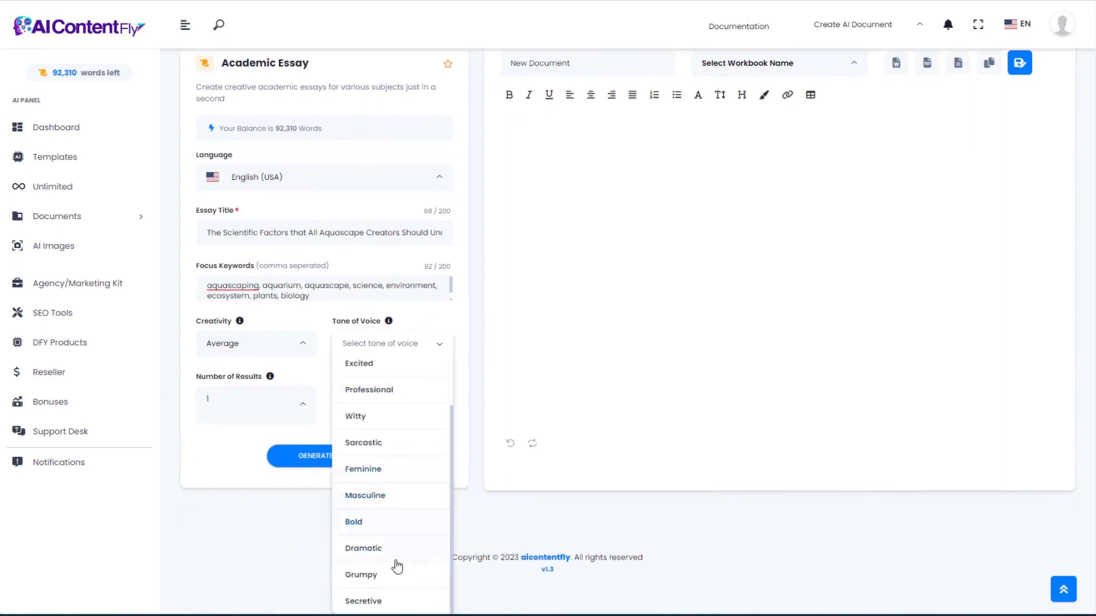
left_click(384, 392)
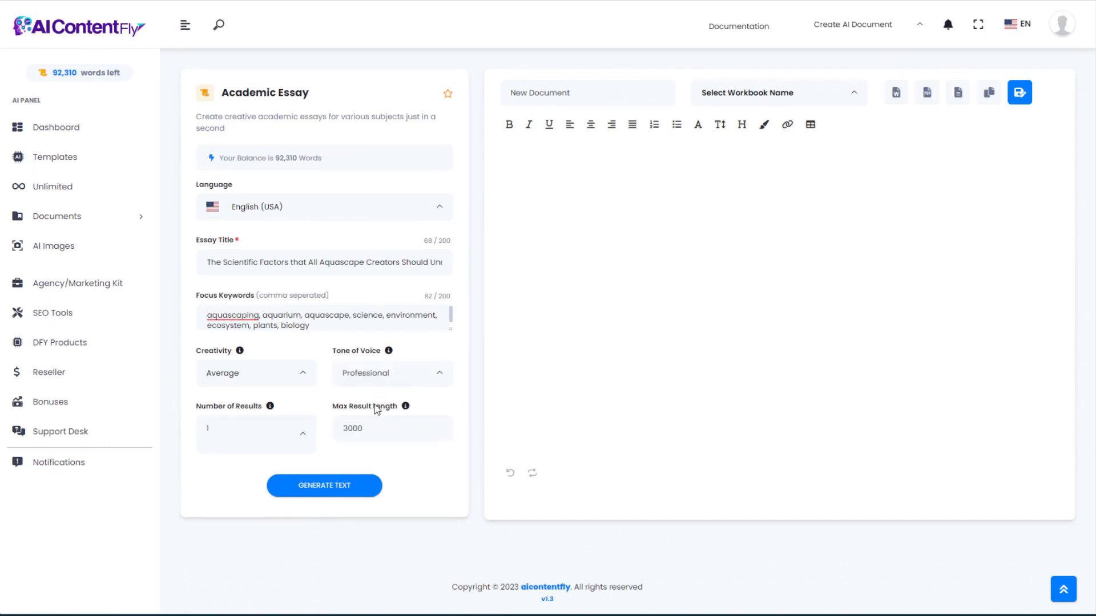
left_click(324, 489)
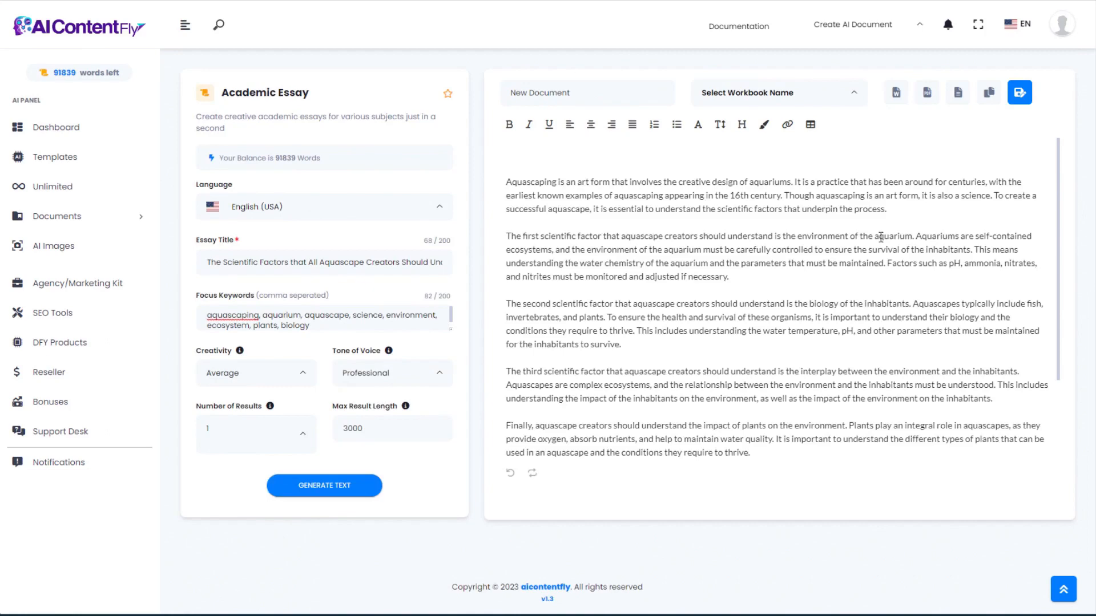
Read through the generated essay from the introduction to the conclusion, highlighting part of the sentence on the earliest known examples.
scroll(881, 237, "down", 3)
scroll(877, 254, "up", 3)
left_click_drag(552, 195, 672, 196)
left_click(692, 195)
scroll(683, 246, "down", 1)
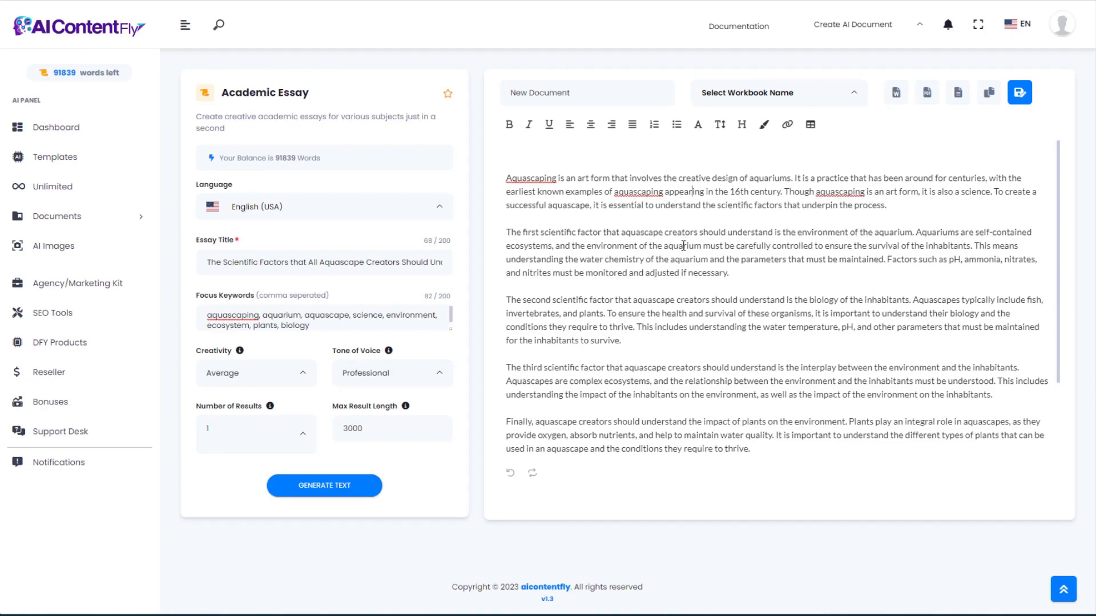
scroll(683, 245, "down", 2)
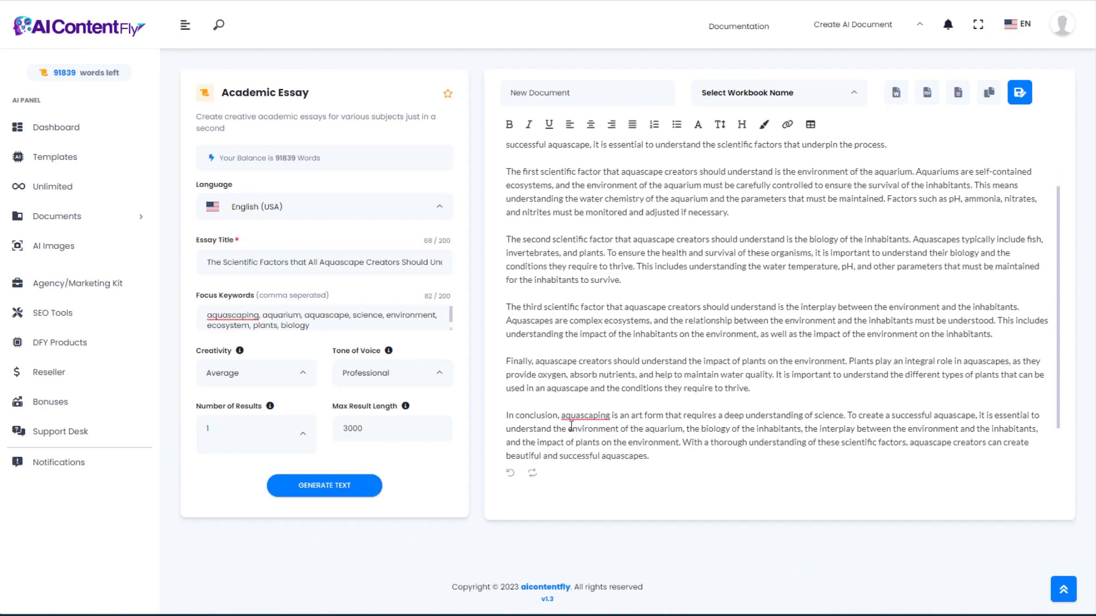
scroll(566, 338, "down", 2)
scroll(565, 338, "up", 4)
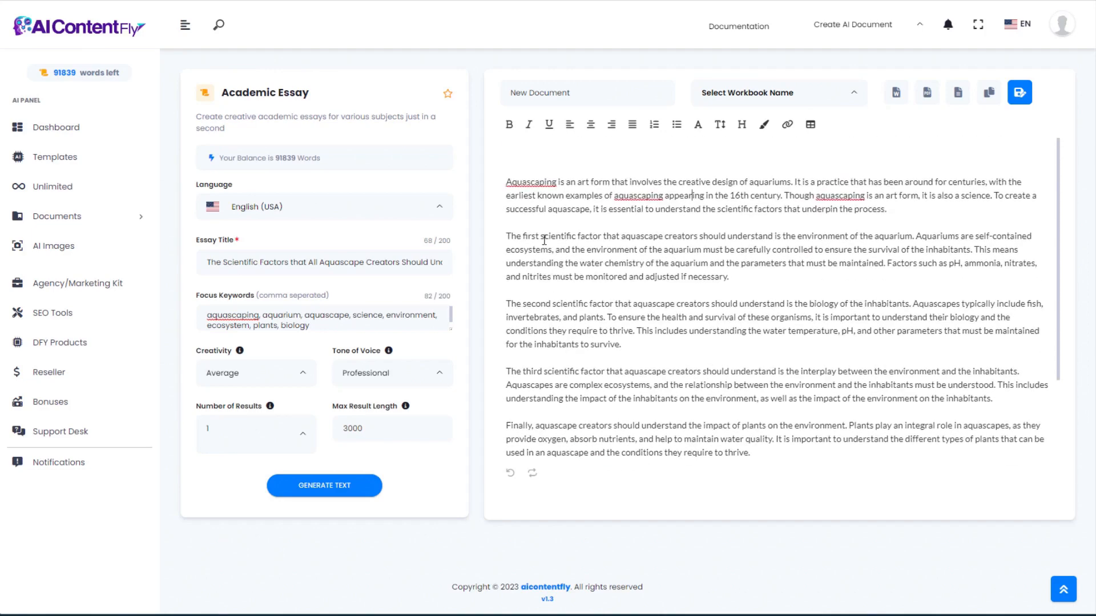
Highlight the essay's passages on the first, second and third scientific factors in turn.
left_click_drag(507, 236, 827, 232)
left_click(872, 228)
left_click(914, 235, "shift")
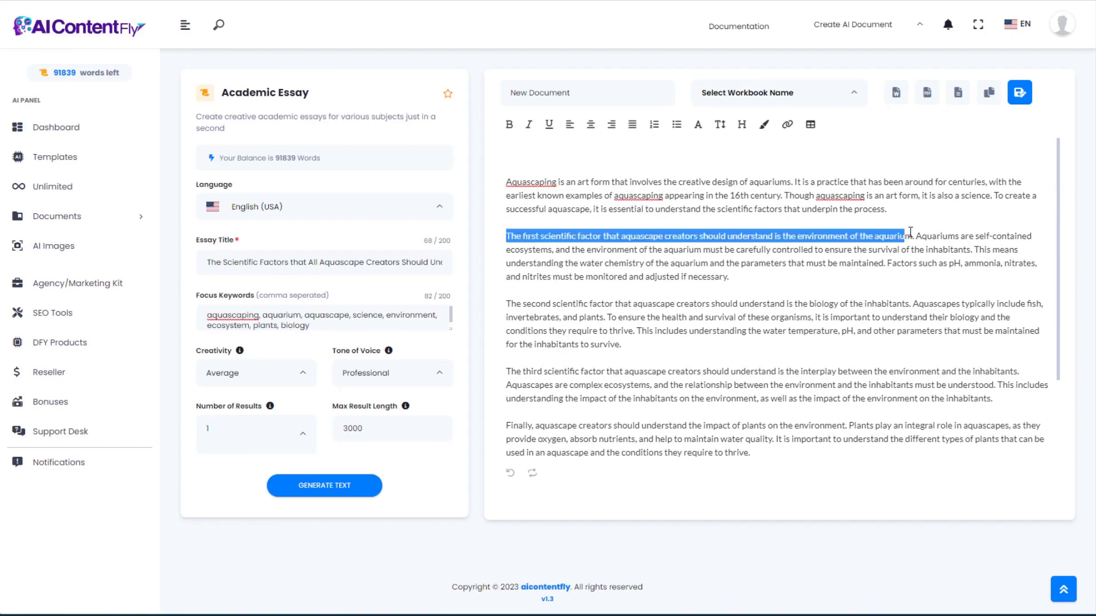
left_click(965, 236)
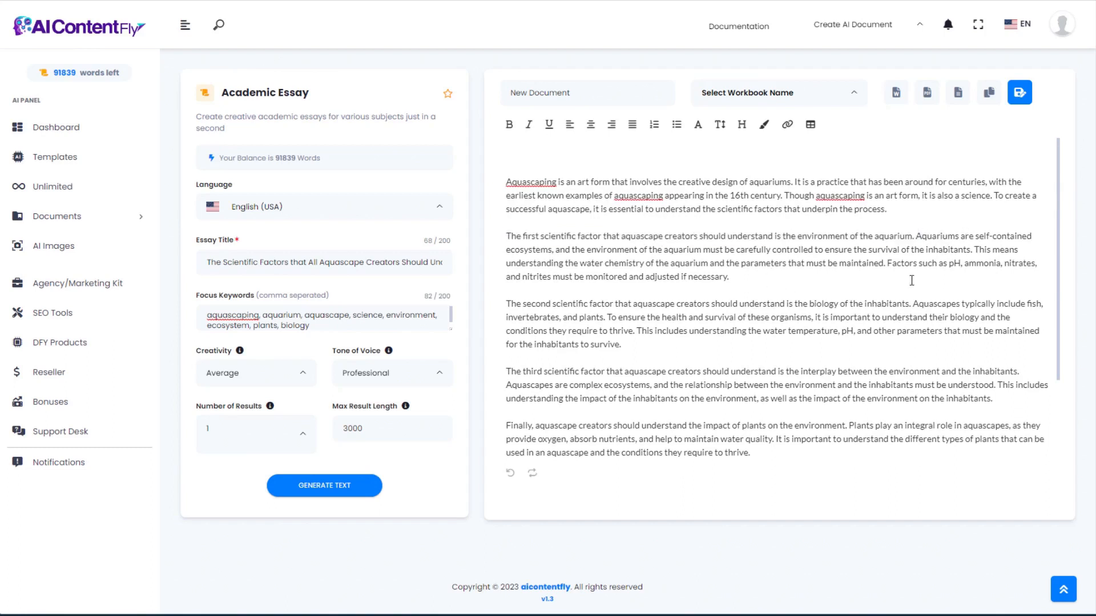
left_click_drag(506, 303, 949, 336)
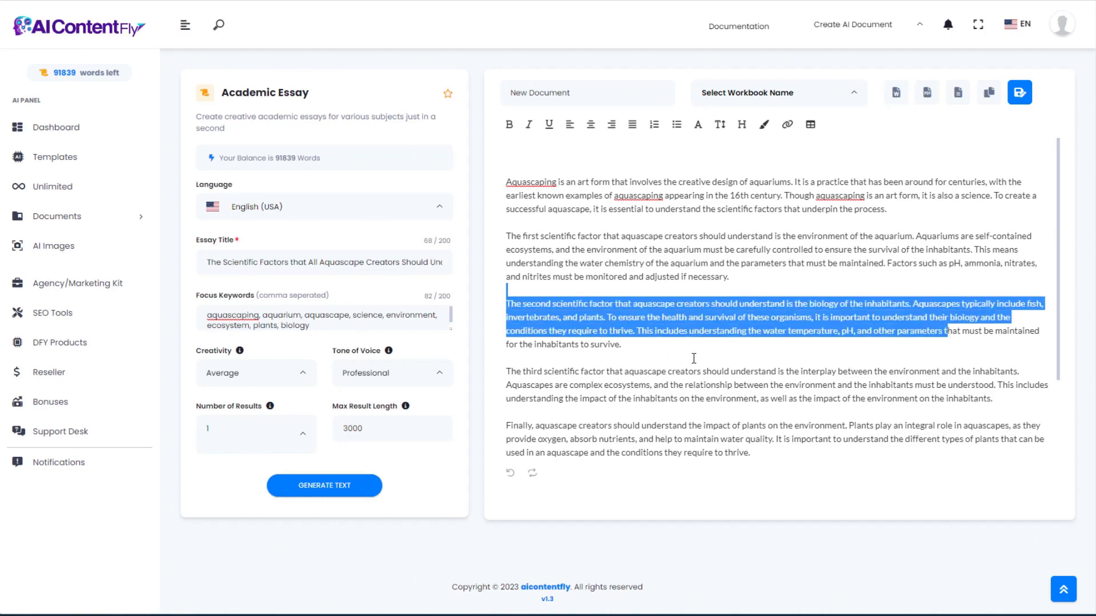
scroll(693, 358, "down", 2)
left_click_drag(507, 265, 1023, 265)
left_click(876, 278)
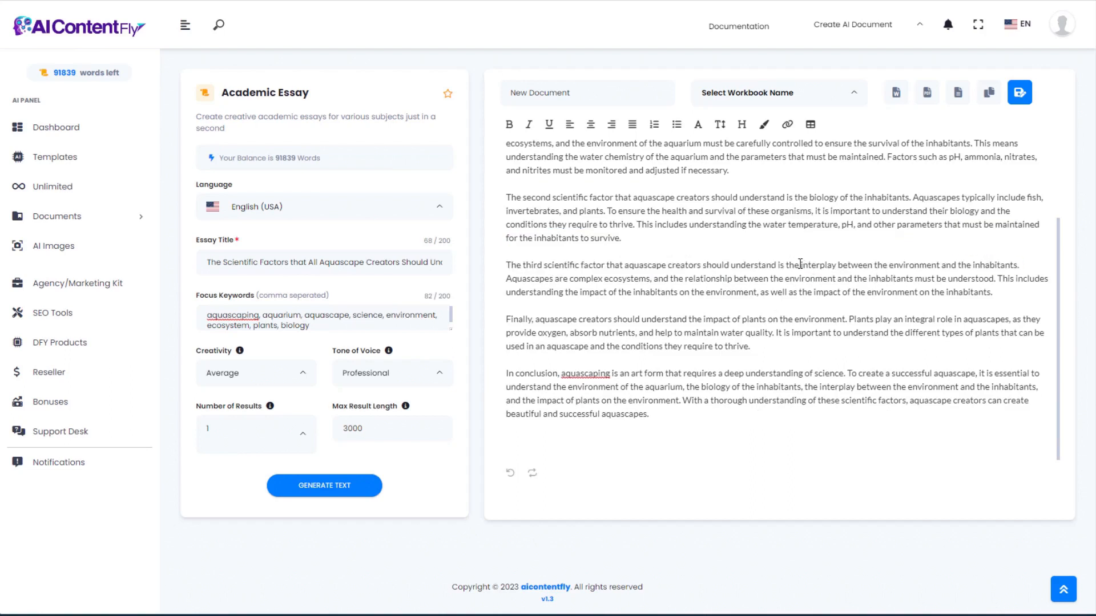
left_click_drag(800, 263, 1029, 263)
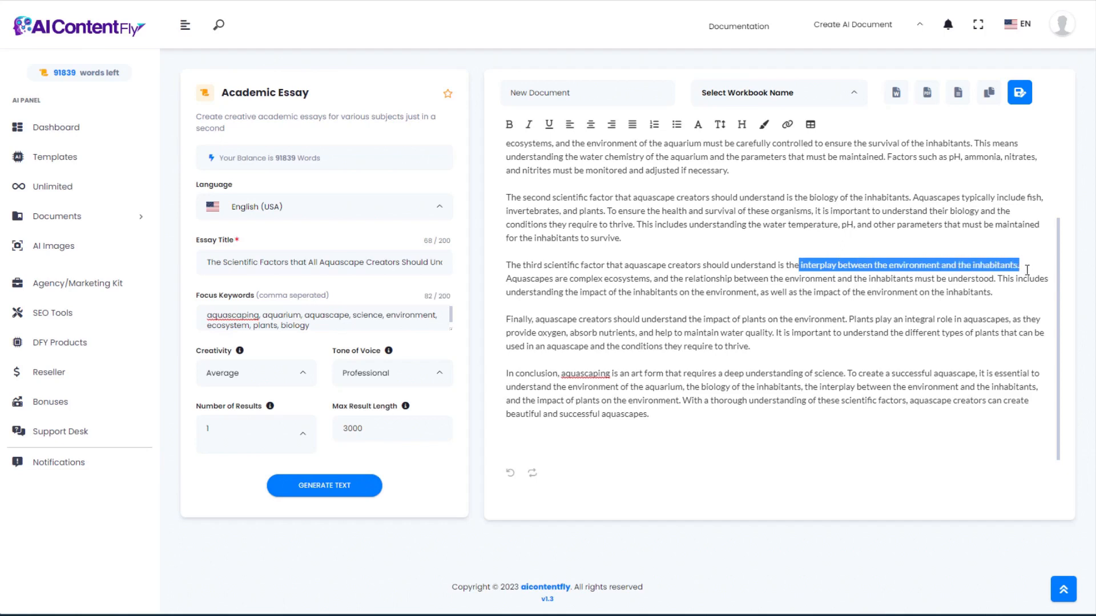
left_click(789, 292)
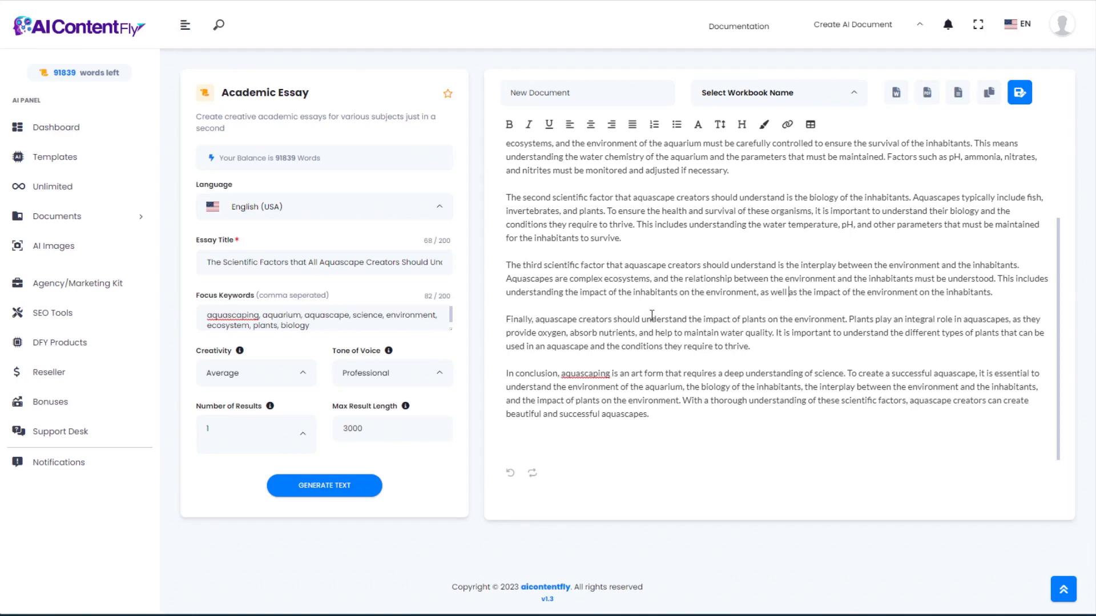
Skim the whole essay again to examine its overall structure and length.
scroll(644, 311, "up", 3)
scroll(645, 314, "down", 3)
scroll(647, 317, "up", 1)
scroll(647, 318, "up", 3)
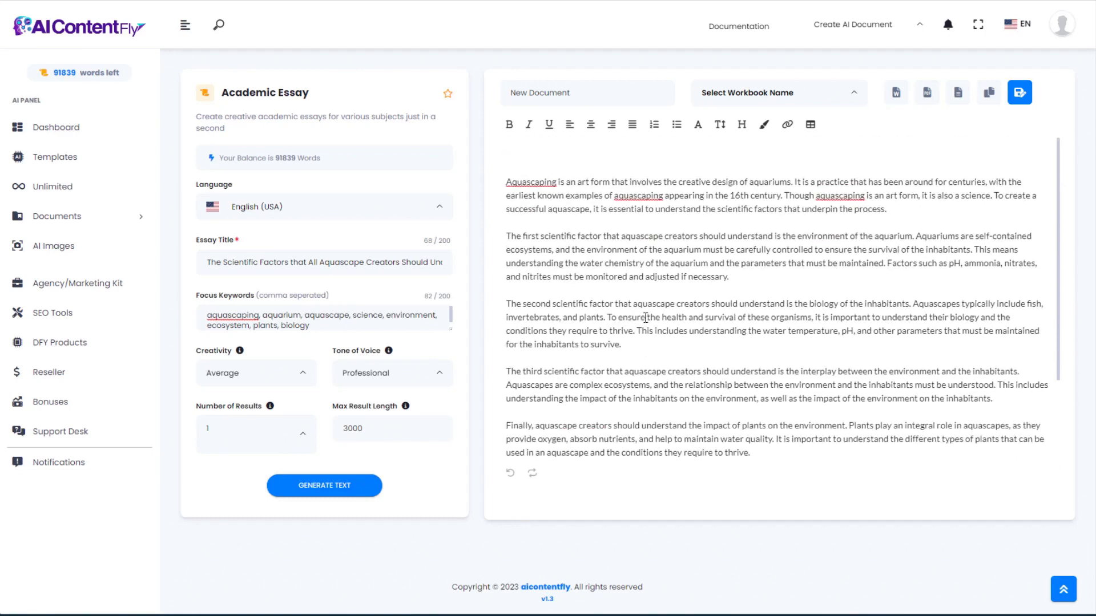
scroll(668, 296, "down", 1)
scroll(658, 296, "up", 1)
scroll(658, 302, "down", 2)
scroll(656, 303, "up", 2)
scroll(656, 303, "down", 2)
scroll(656, 304, "up", 2)
Return to the template list and open the Creative Stories template.
key("alt+Left")
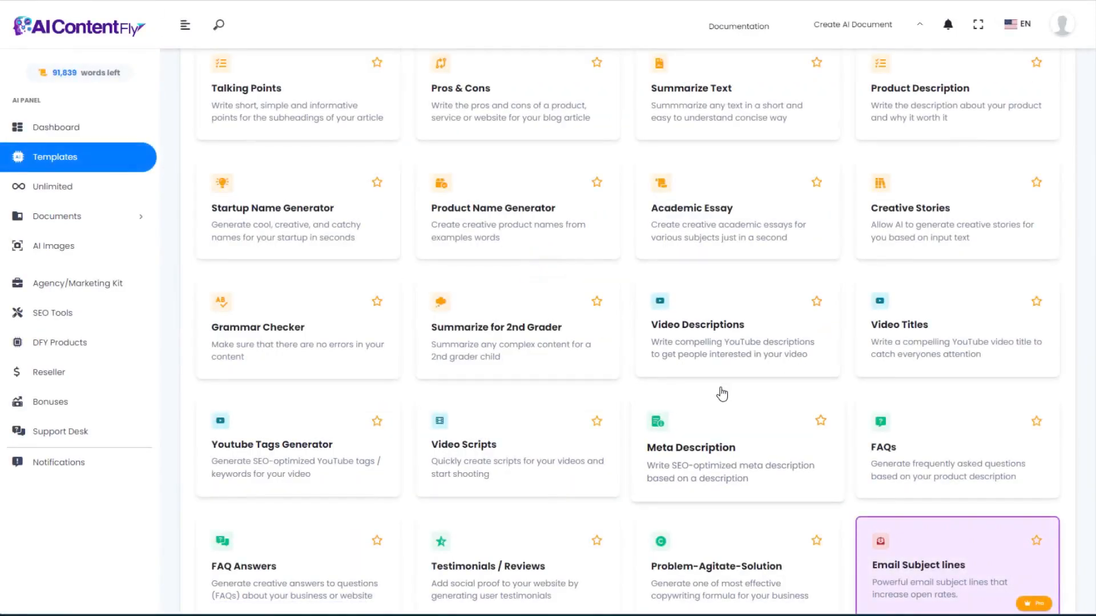
scroll(722, 394, "down", 2)
scroll(606, 369, "up", 2)
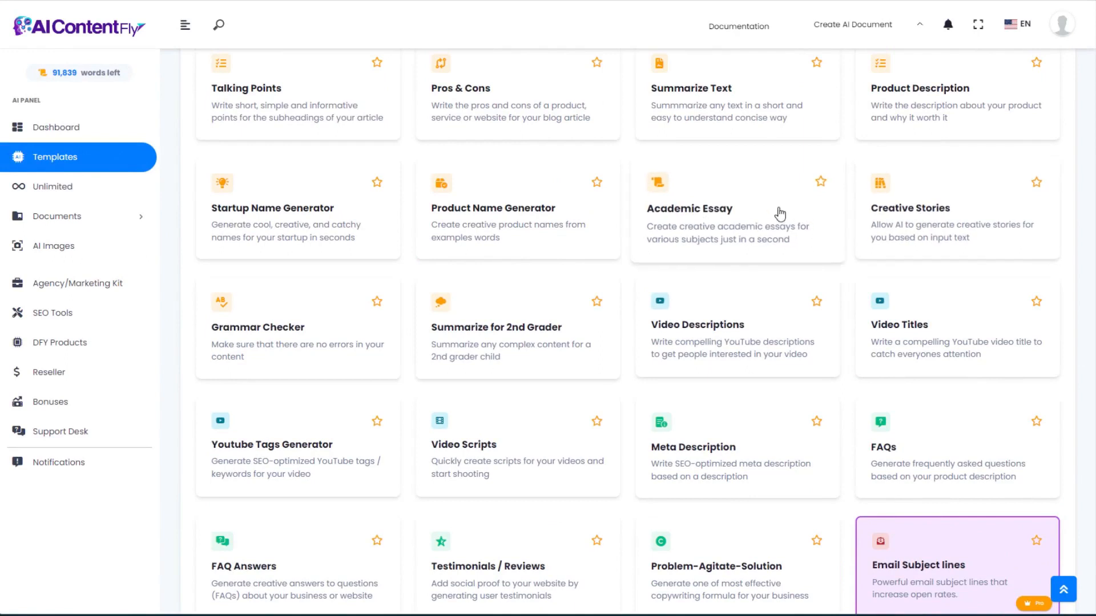
left_click(920, 219)
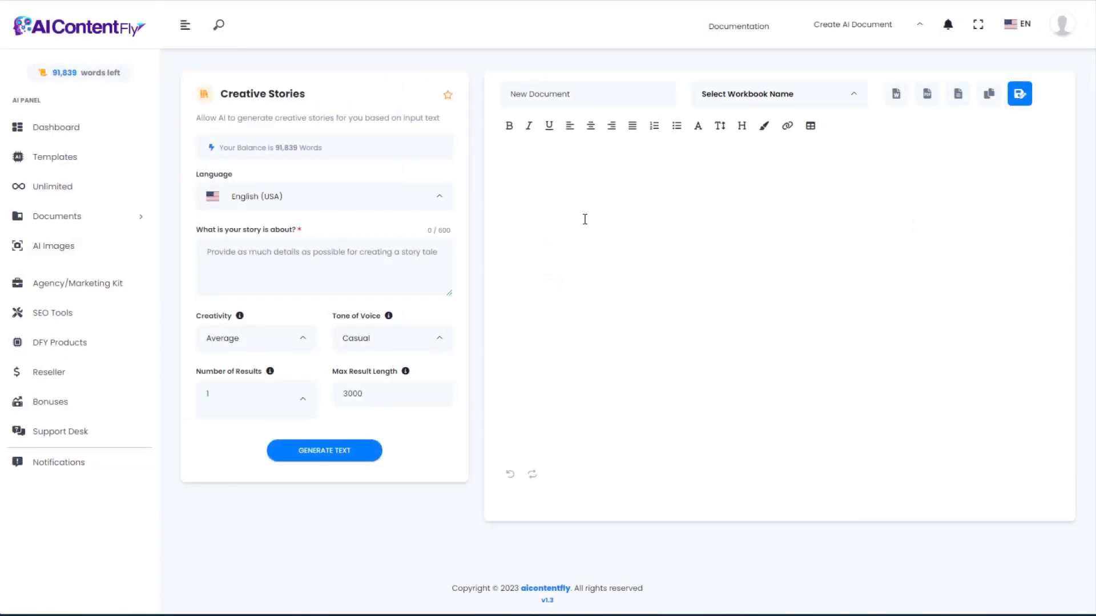
Paste the story description about a boy with an aquascape and his tap-dancing crab that escapes, and review the text.
left_click(282, 258)
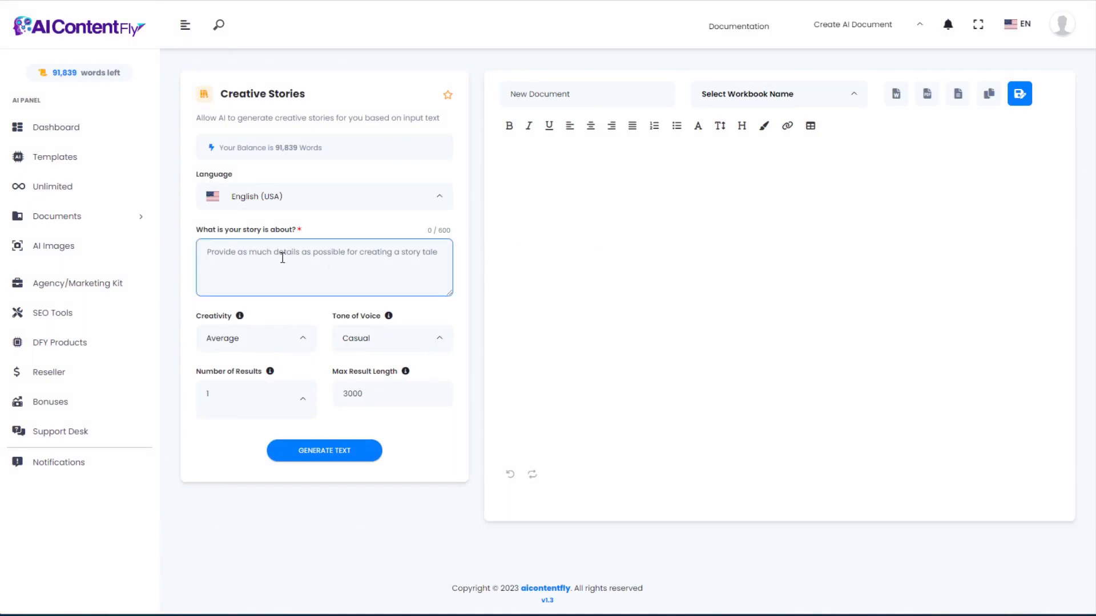
key("ctrl+v")
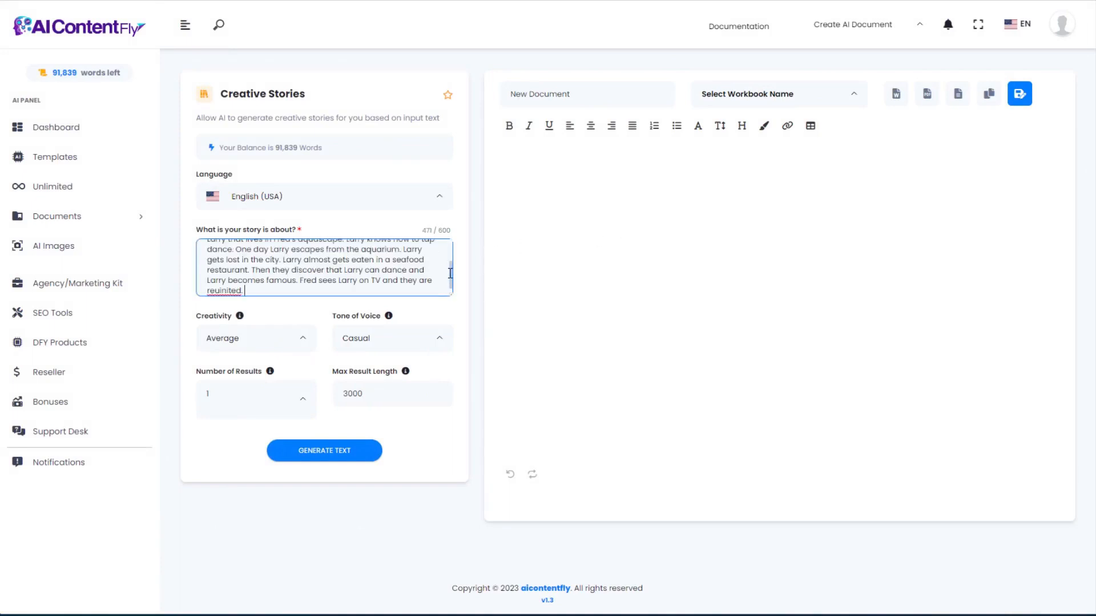
left_click_drag(452, 268, 450, 238)
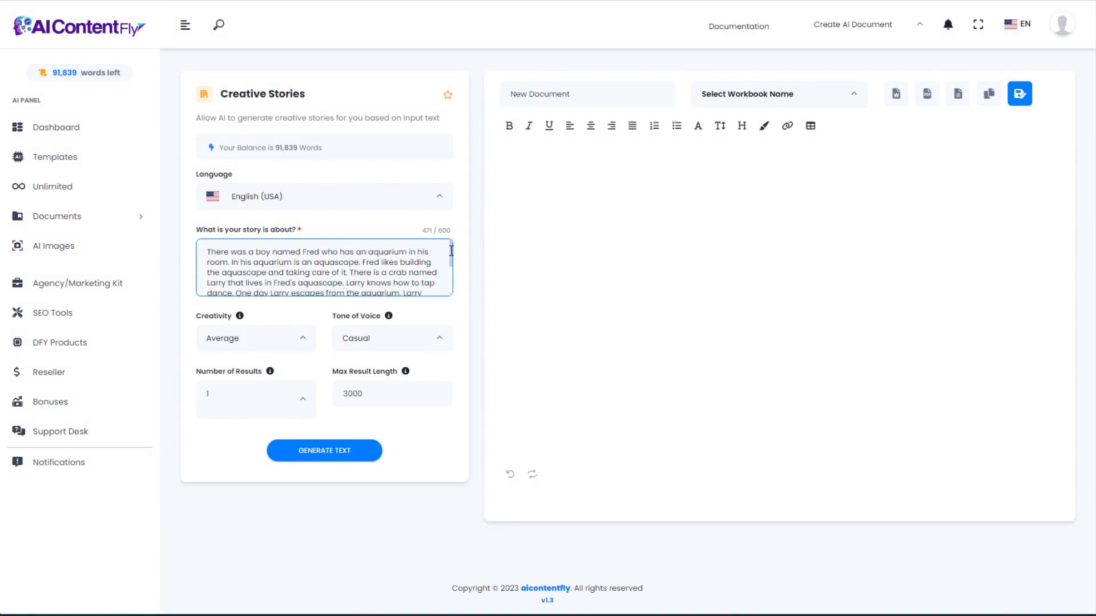
left_click_drag(451, 251, 451, 265)
left_click_drag(451, 281, 451, 245)
mouse_move(452, 245)
left_mouse_down()
mouse_move(452, 288)
mouse_move(452, 244)
left_mouse_up()
Set the story's tone of voice to Witty and generate the text.
left_click(415, 343)
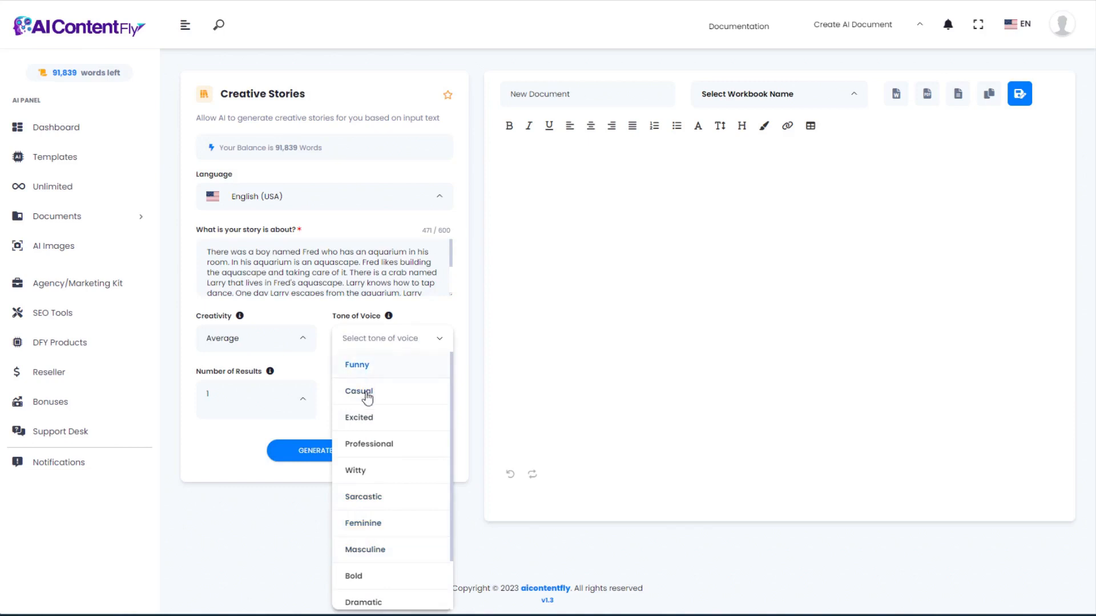
left_click(366, 475)
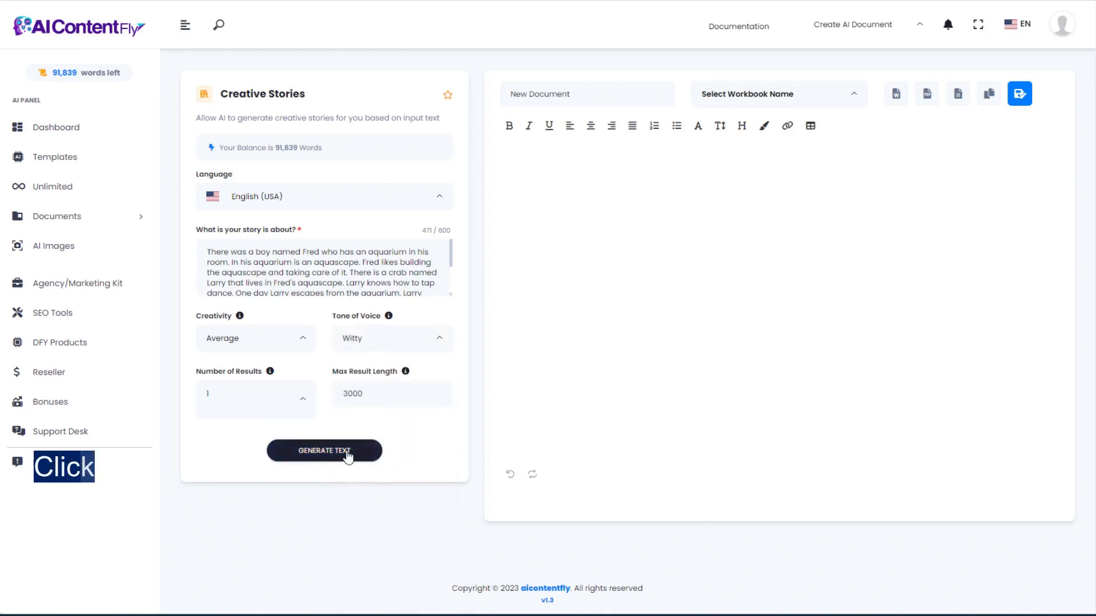
left_click(324, 452)
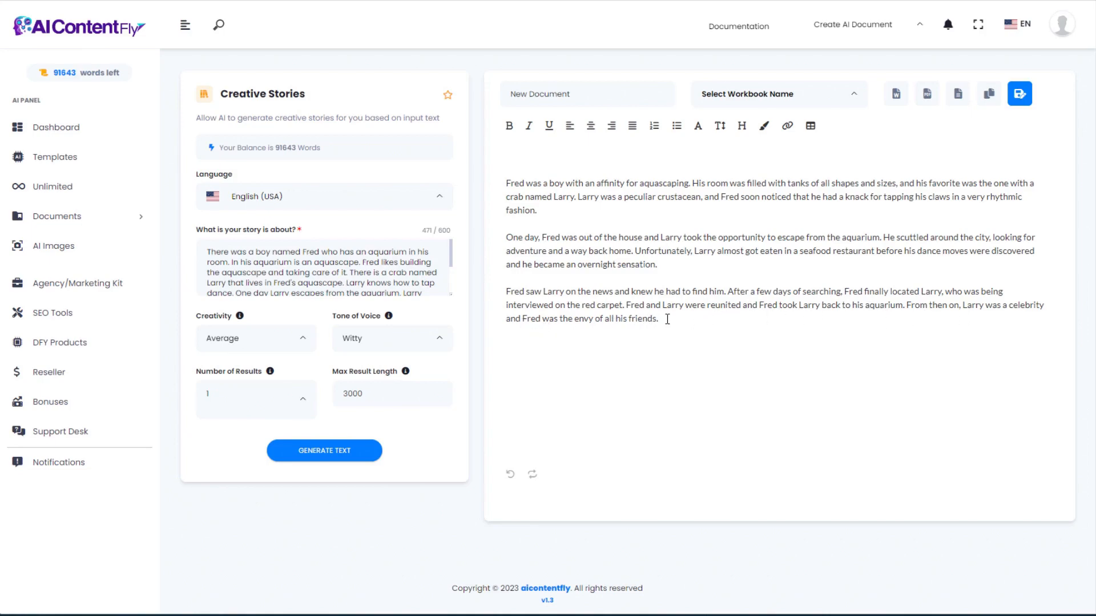
Select the whole generated story, export it as a Word document, and return to the template list.
left_click_drag(667, 319, 504, 187)
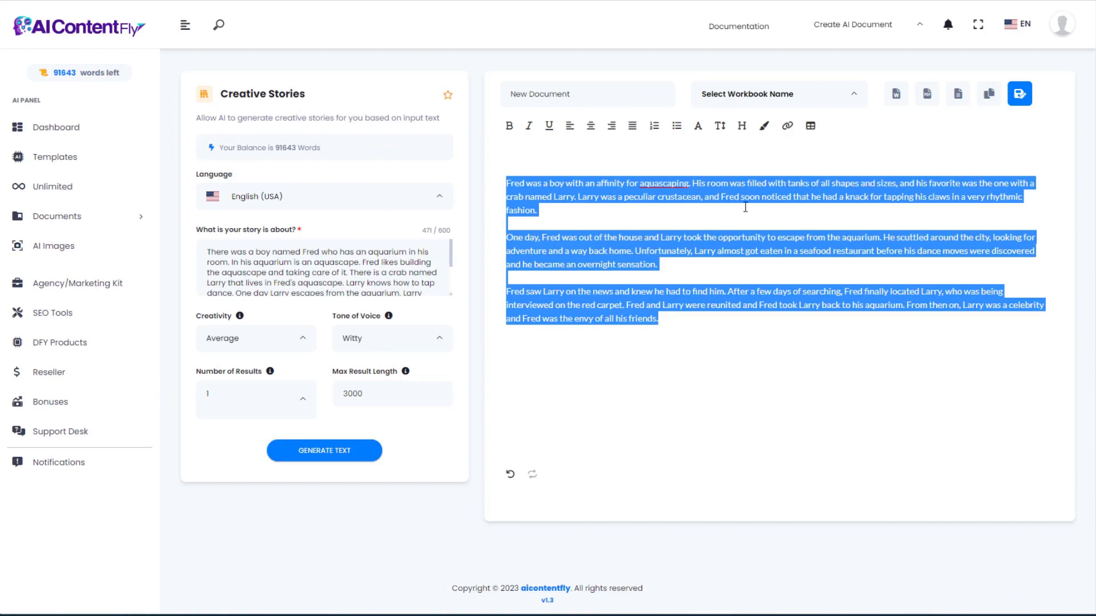
left_click(896, 96)
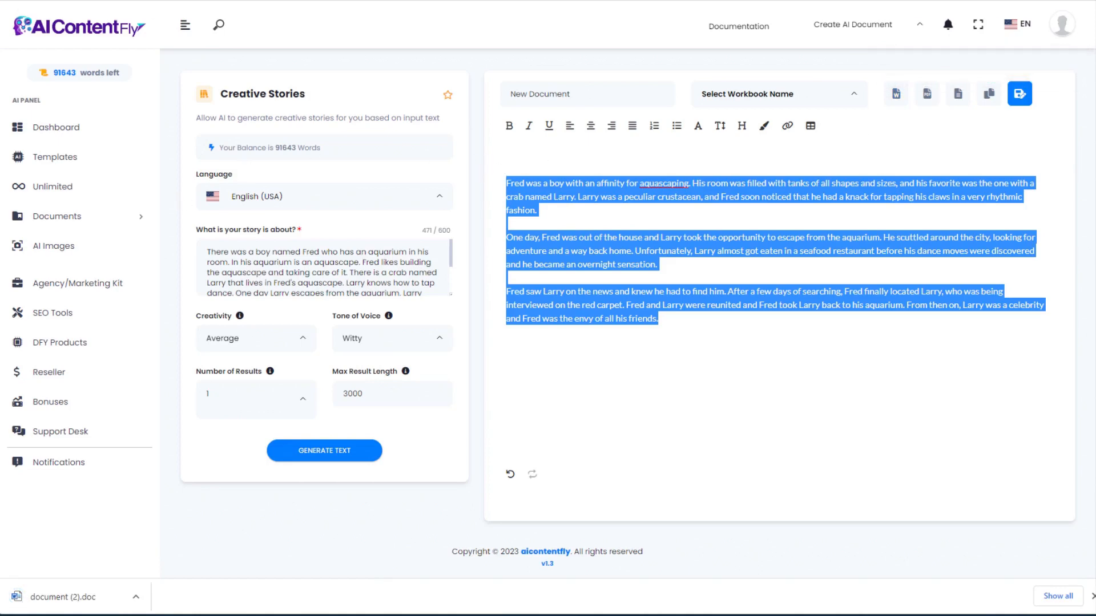
key("alt+Left")
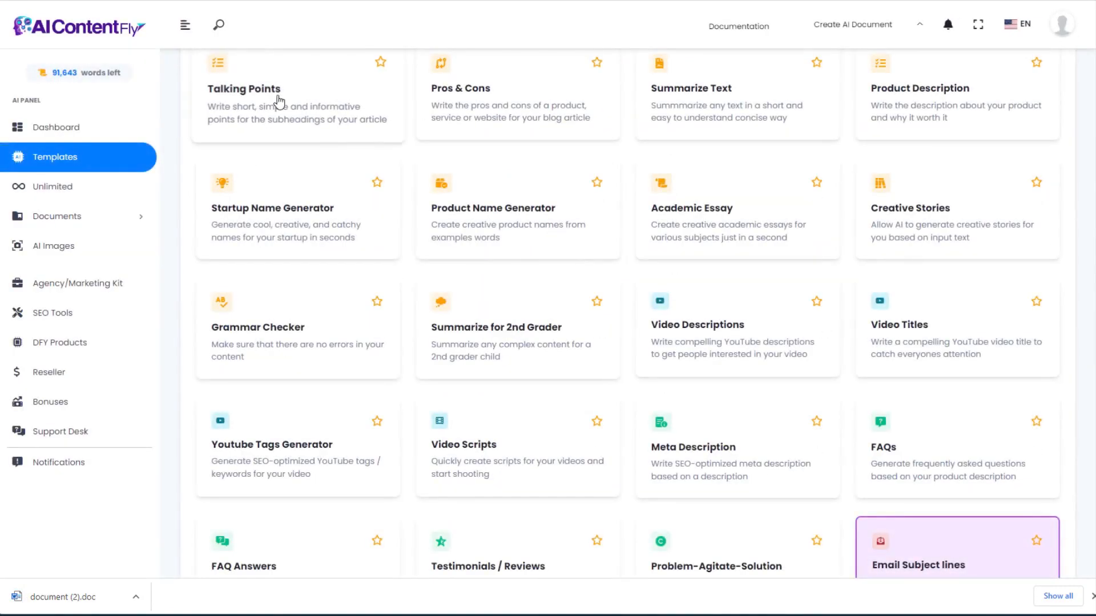
Run the Grammar Checker template on the pasted story about the boy and his crab, and return to the template list.
left_click(271, 329)
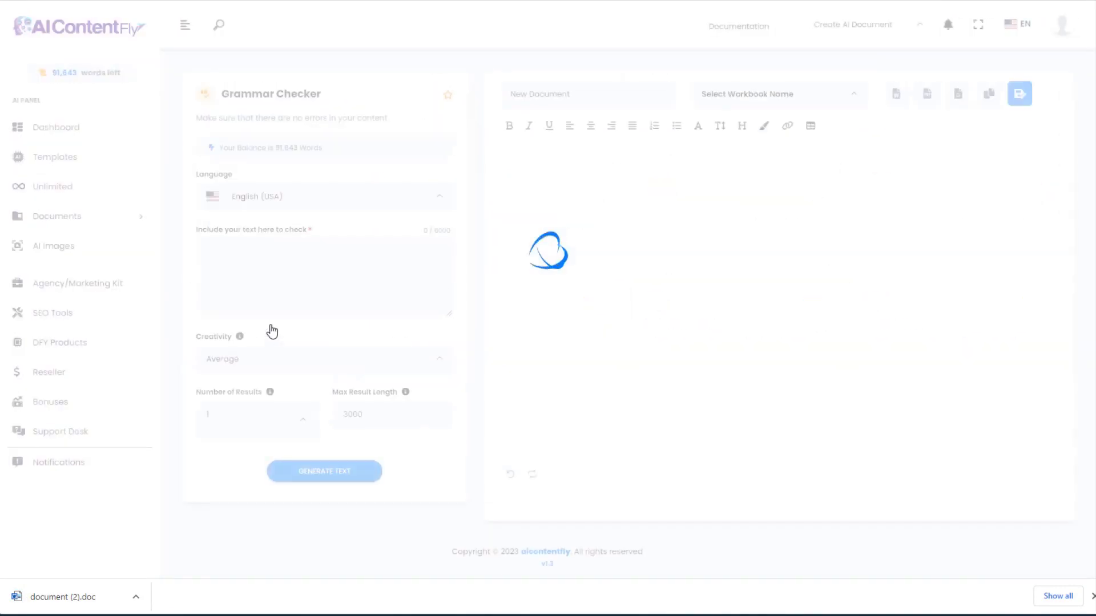
left_click(252, 249)
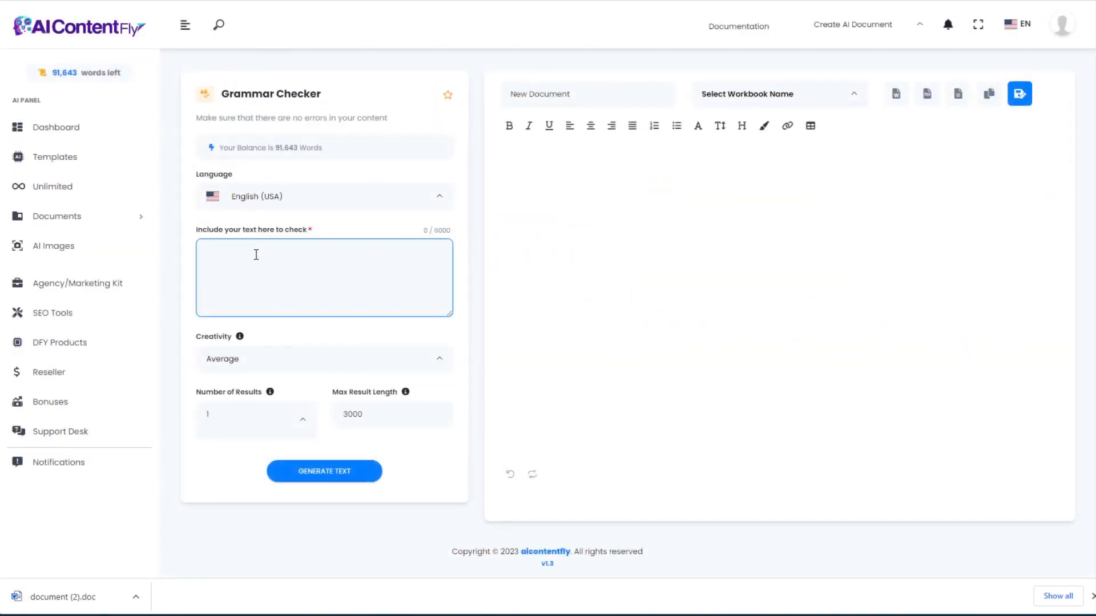
key("ctrl+v")
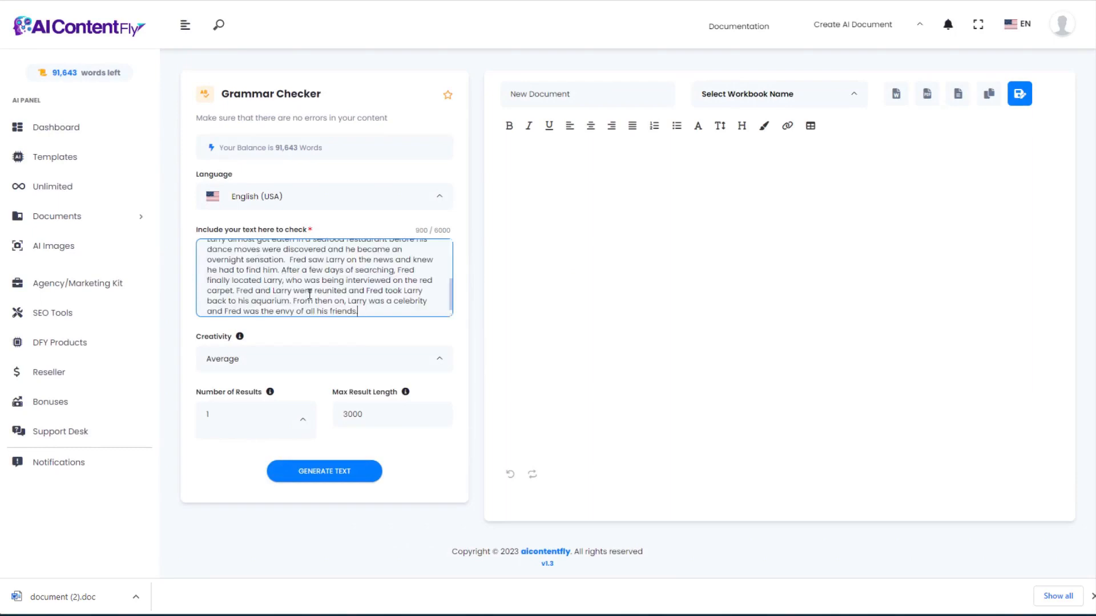
left_click(321, 469)
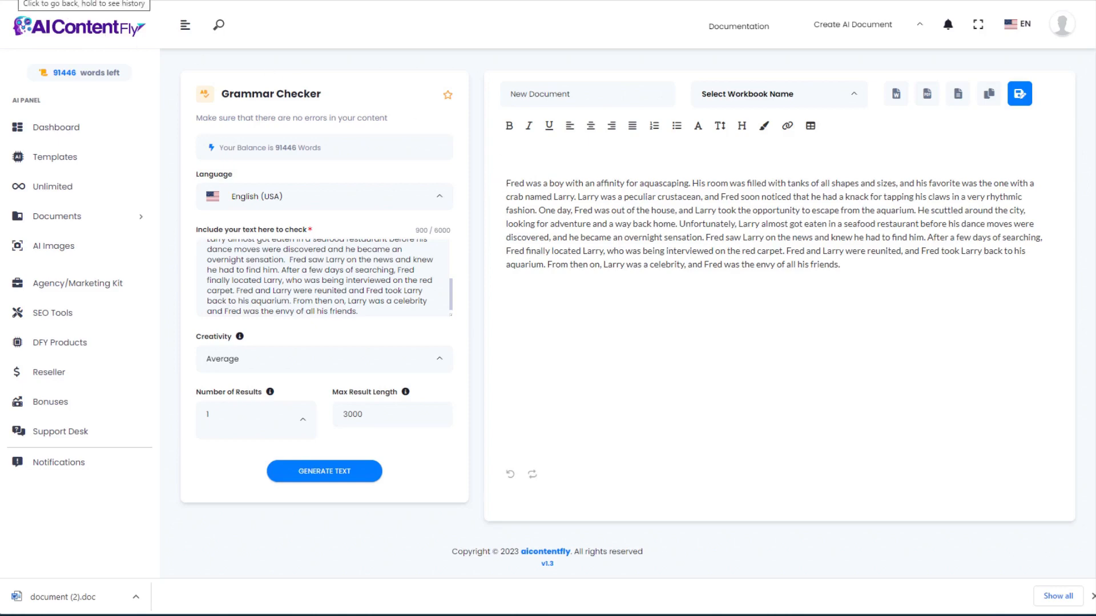
left_click(13, 0)
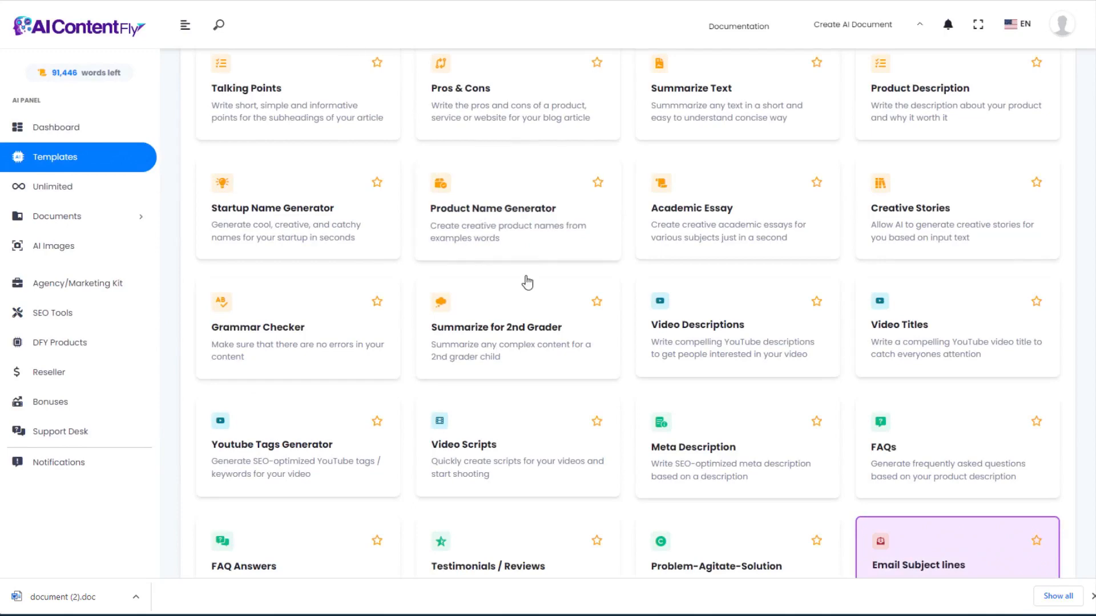
Open the Summarize for 2nd Grader template and copy the selected aquascaping article text from the Wikipedia page.
left_click(517, 331)
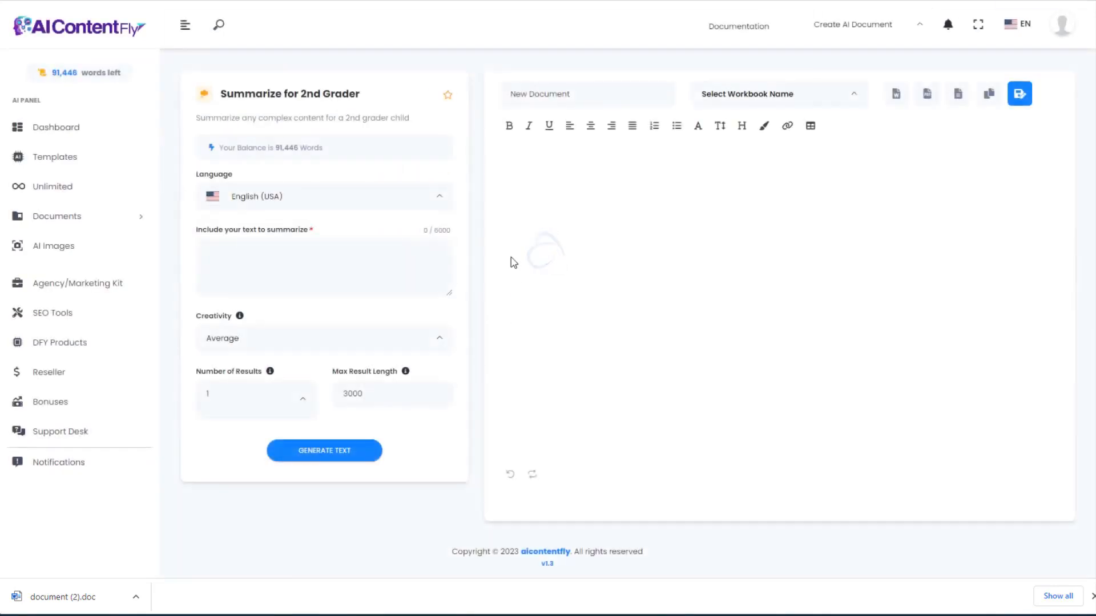
left_click(628, 0)
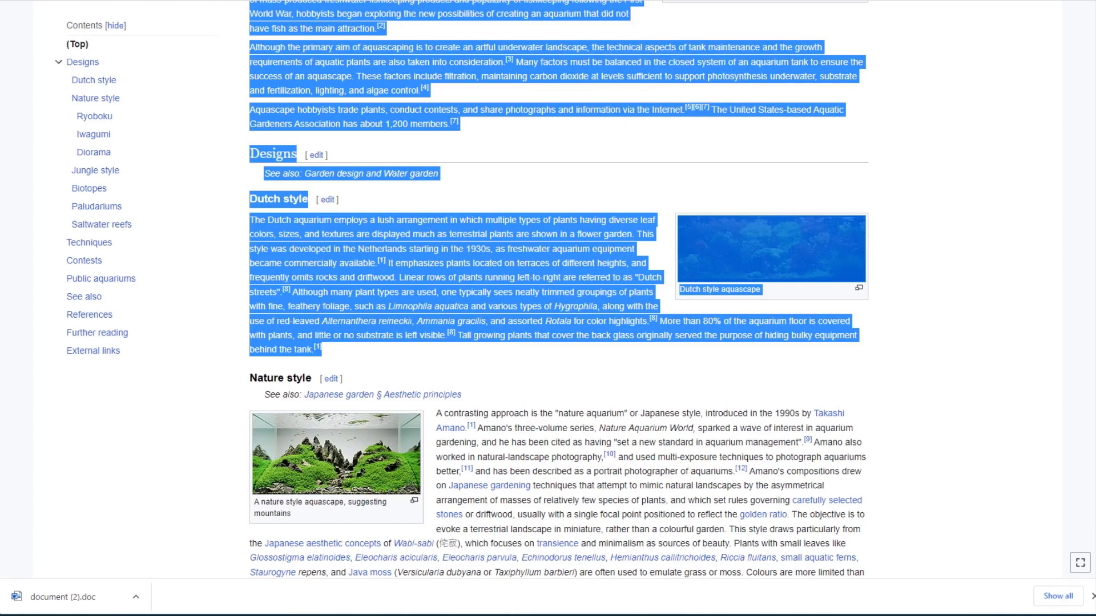
key("ctrl+Tab")
Paste the aquascaping article as the text to summarize, check it, and generate the summary.
left_click(295, 259)
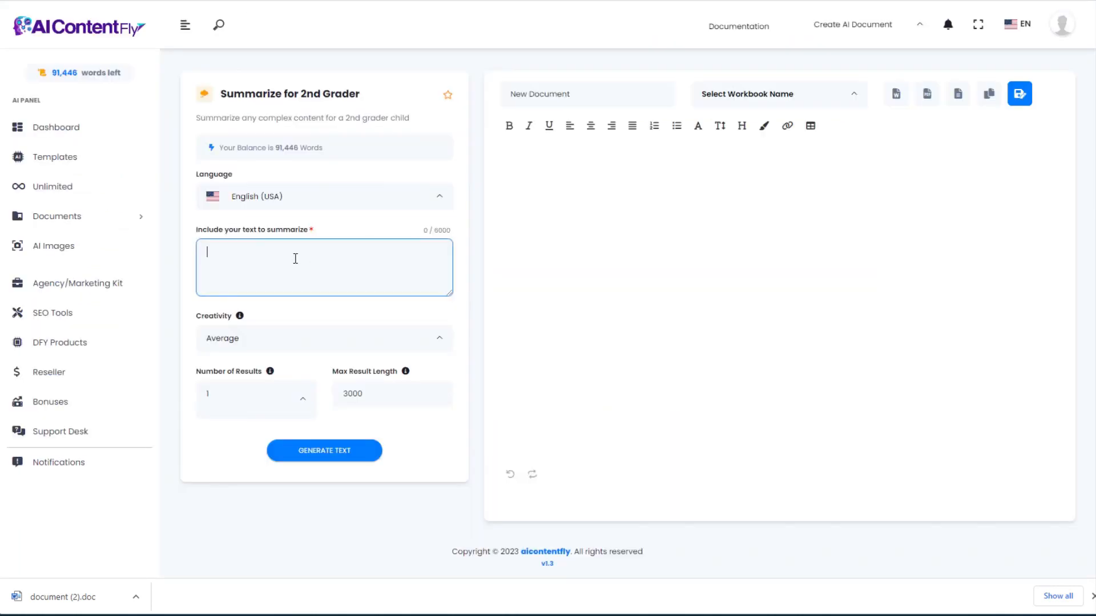
key("ctrl+v")
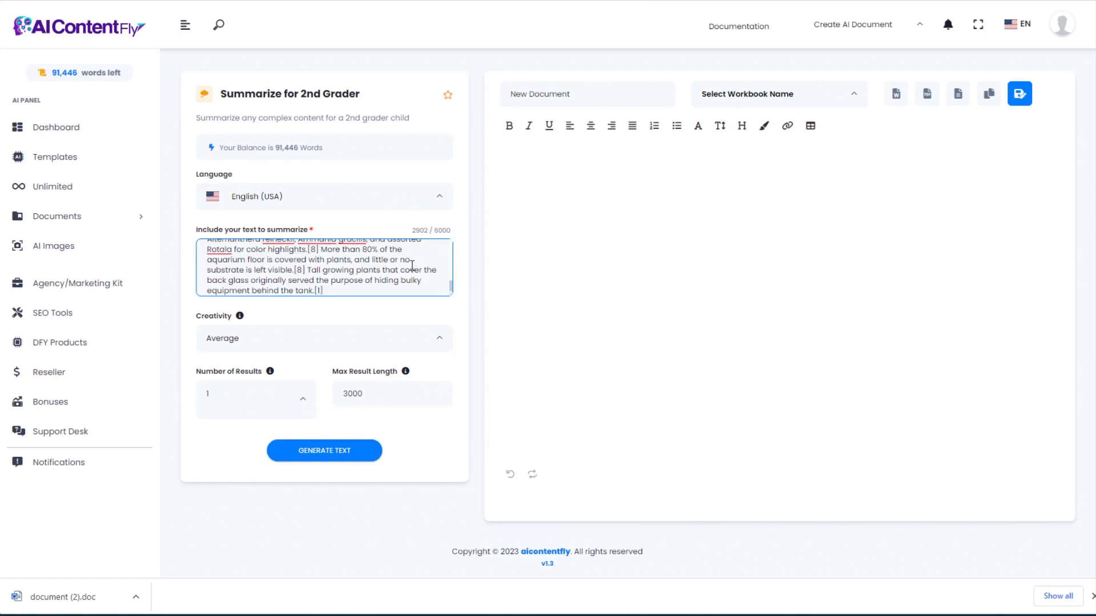
scroll(451, 286, "up", 10)
scroll(452, 285, "down", 8)
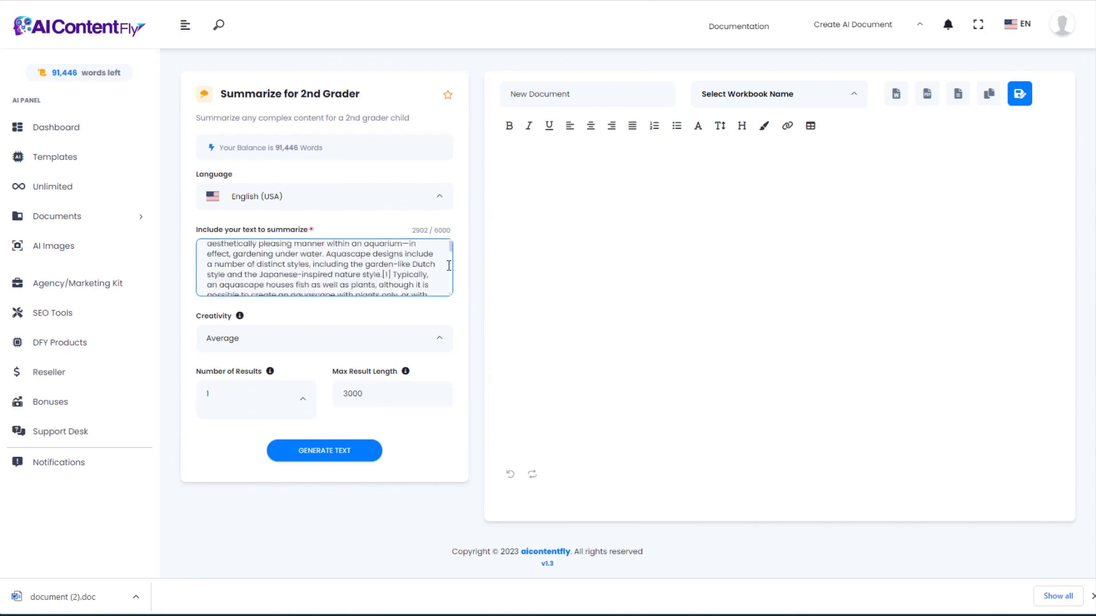
left_click(328, 456)
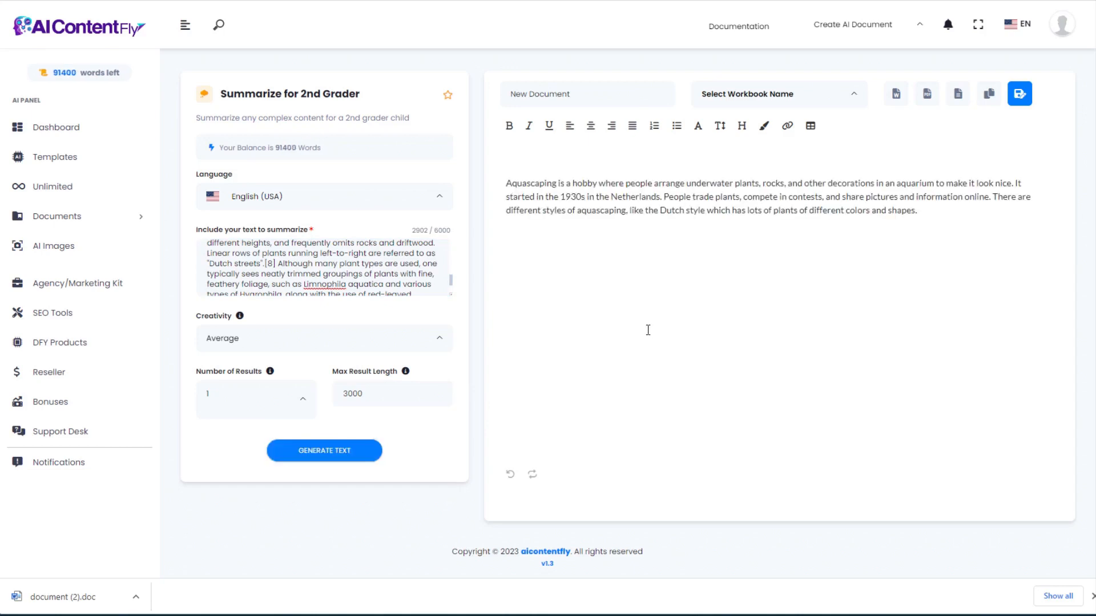
Examine the wording of the generated 2nd-grader summary, highlighting "make it look nice" and the sentences after it, and return to the template list.
left_click(385, 253)
left_click_drag(947, 182, 1011, 179)
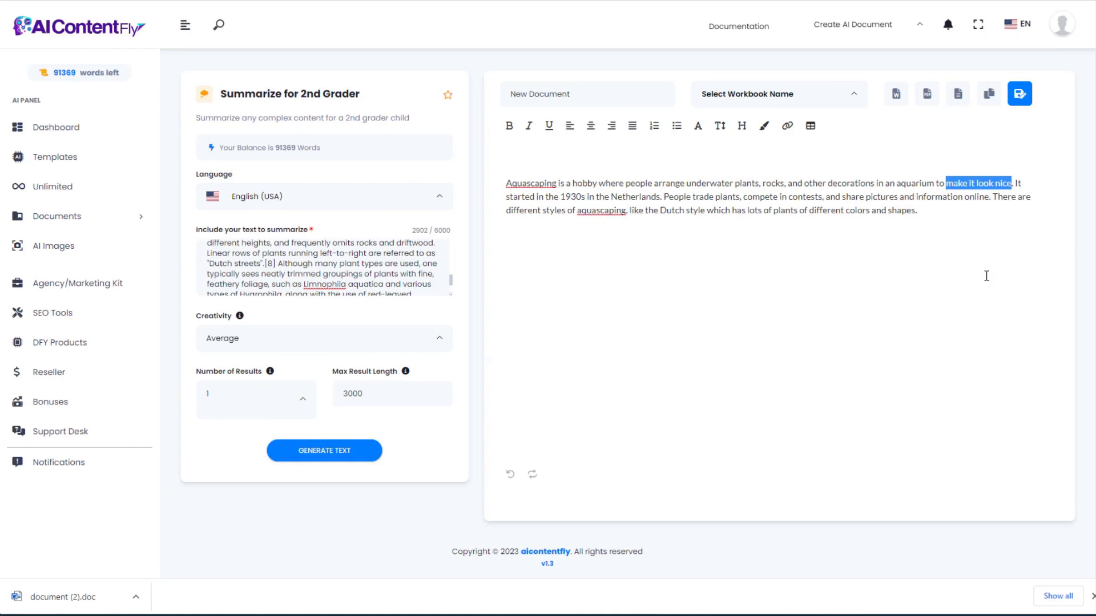
left_click(938, 227)
left_click_drag(1016, 180, 953, 207)
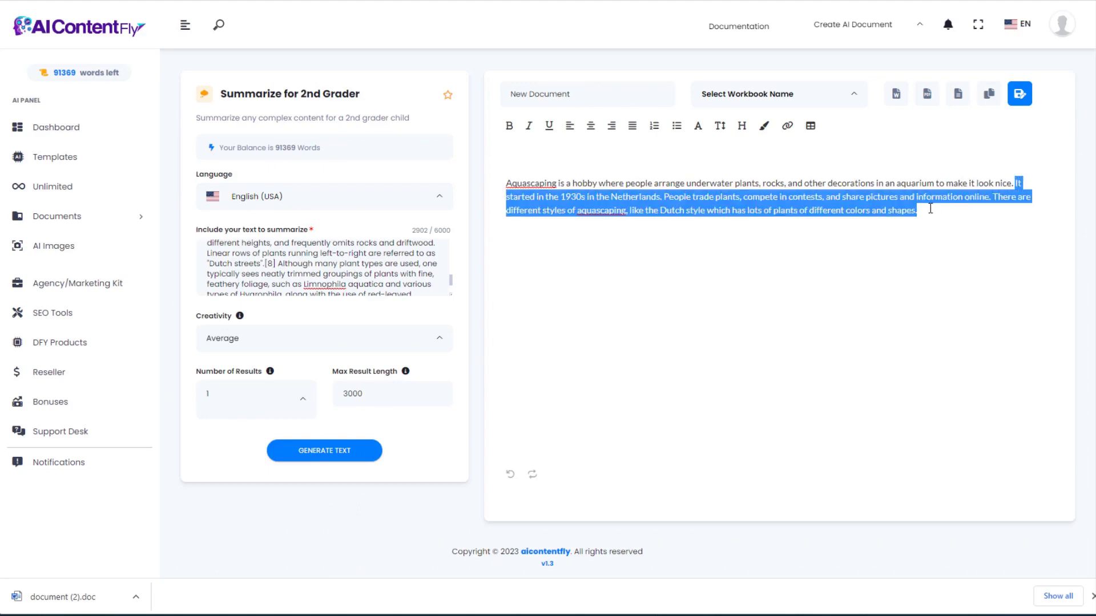
left_click(938, 209)
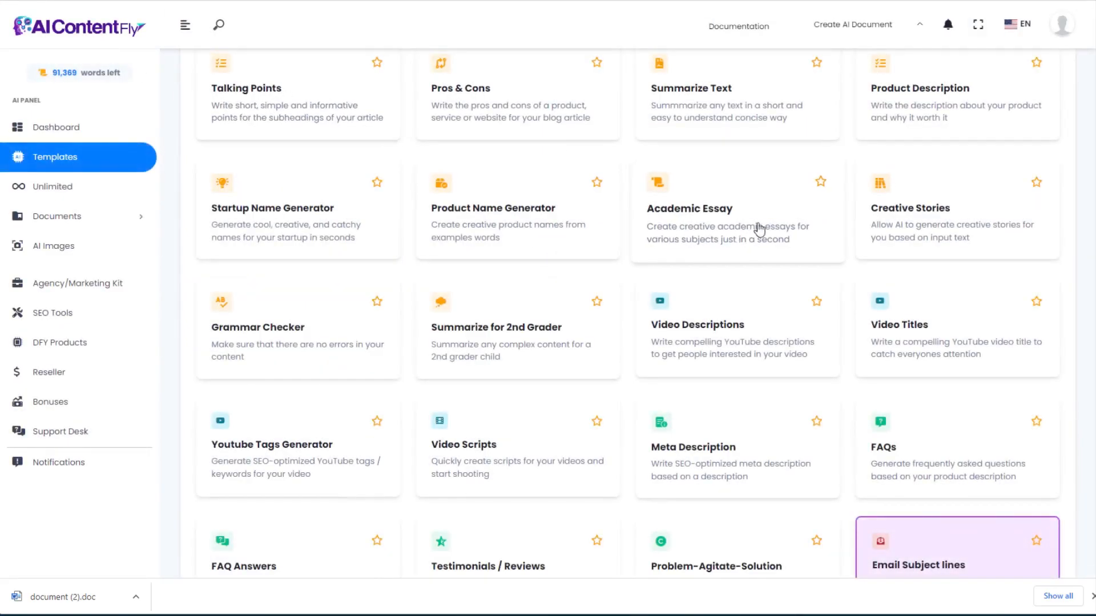
Generate a video description with the Video Descriptions template for the title "How to create your first aquascape".
scroll(774, 267, "down", 2)
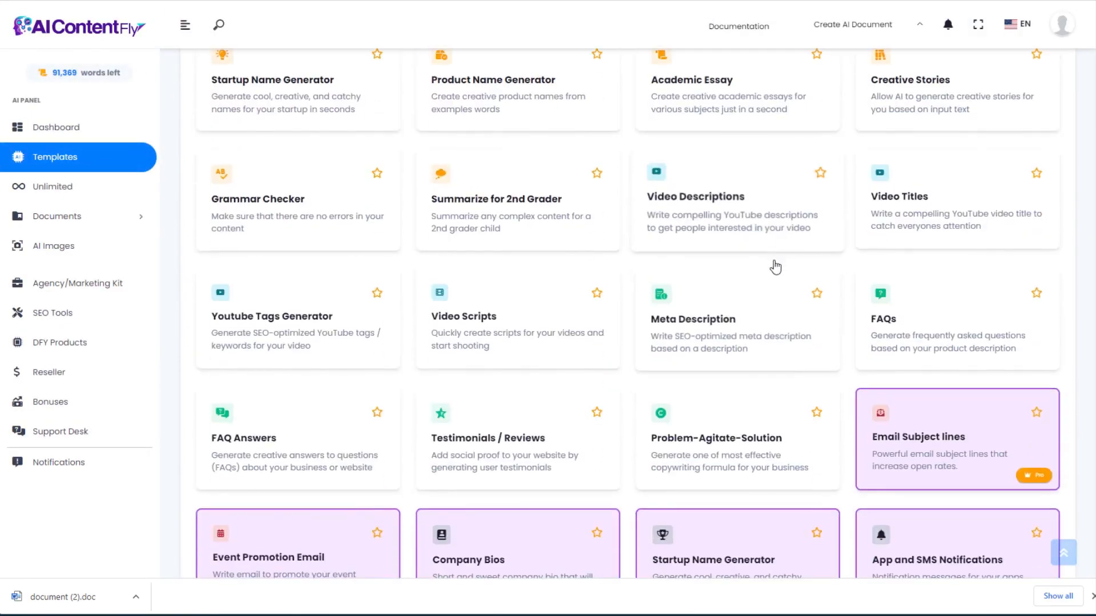
left_click(740, 204)
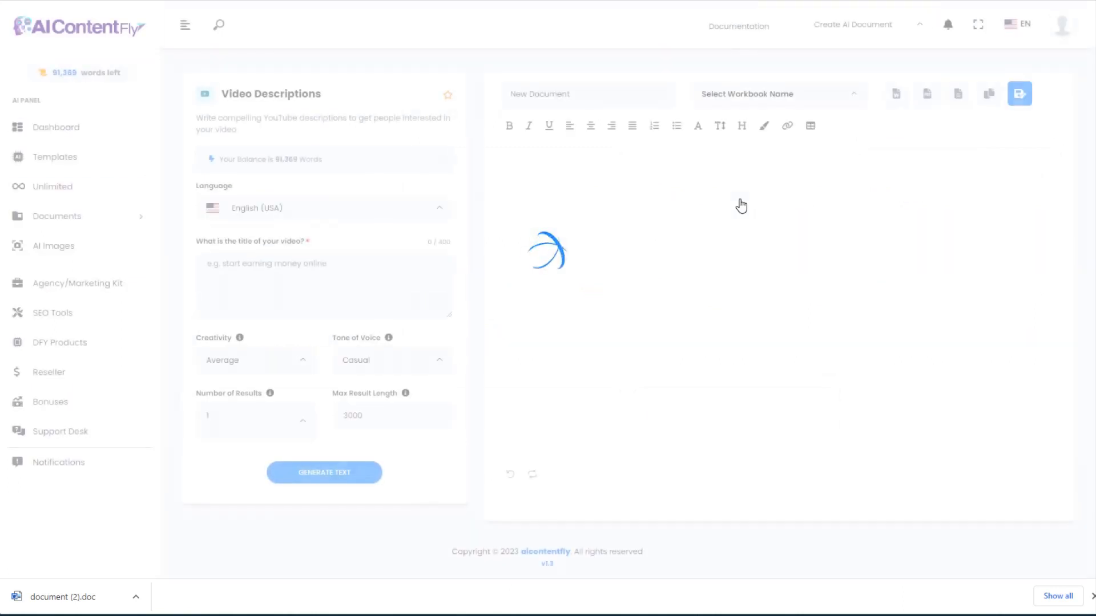
left_click(232, 268)
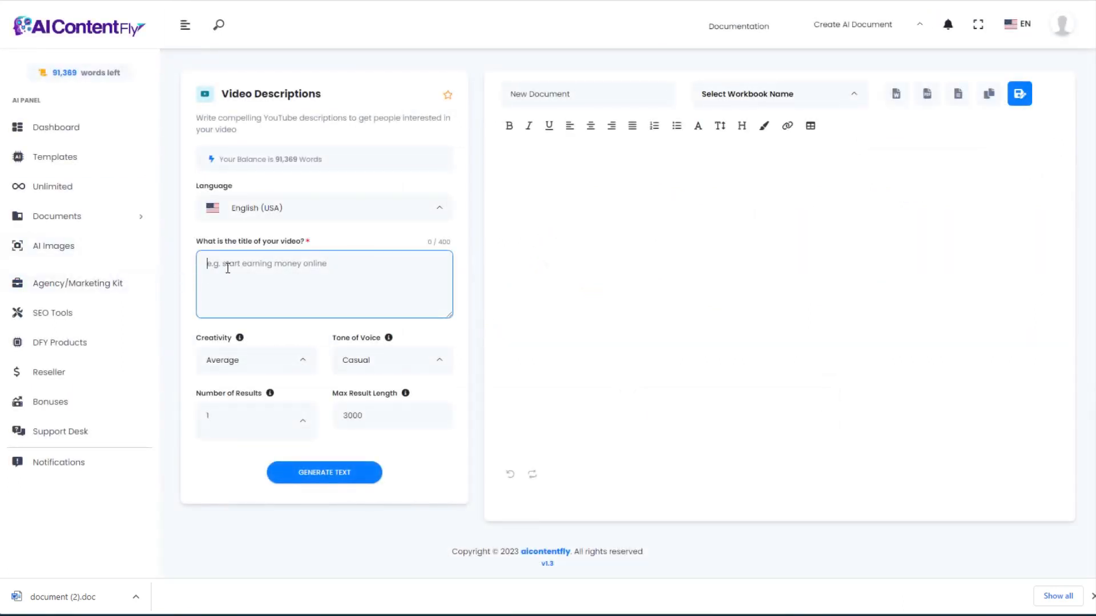
type("How to create your first aquascape")
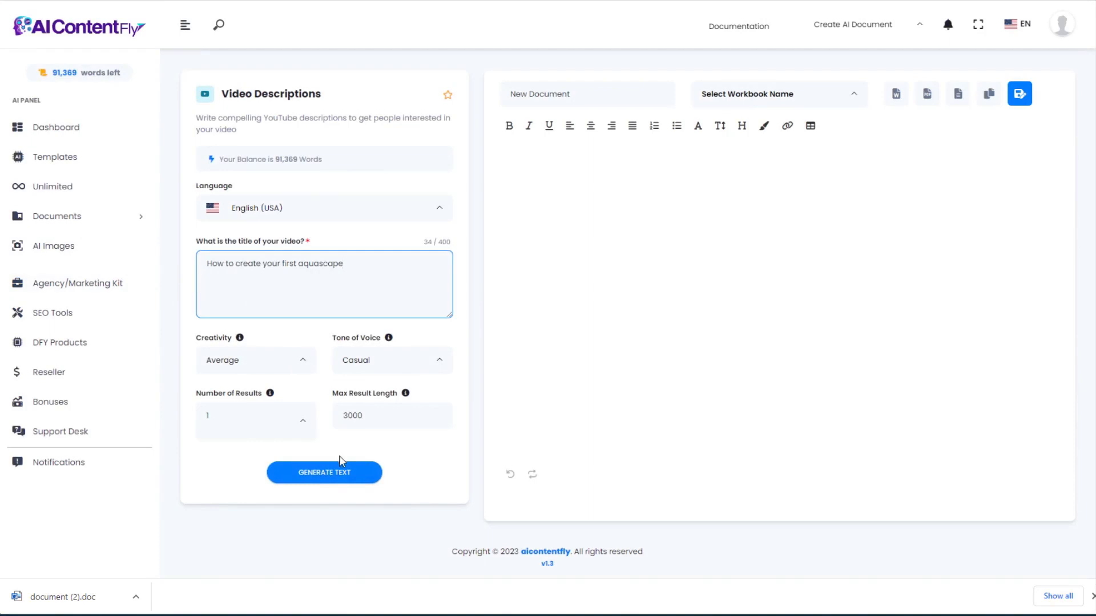
left_click(324, 475)
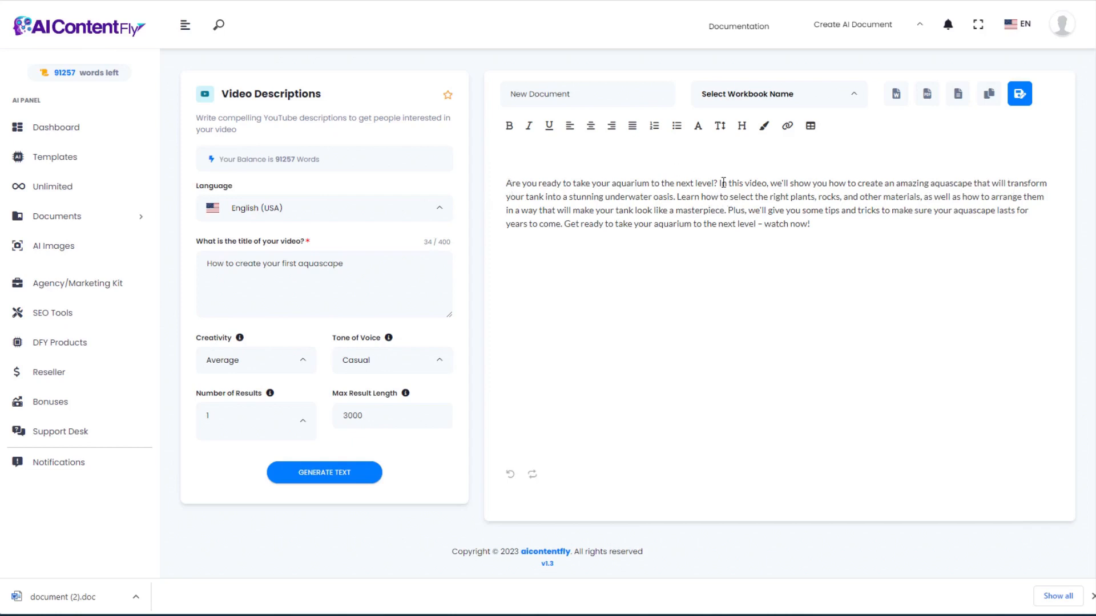
Copy the whole generated video description and open the Video Titles template from the template list.
left_click_drag(828, 223, 506, 183)
key("ctrl+c")
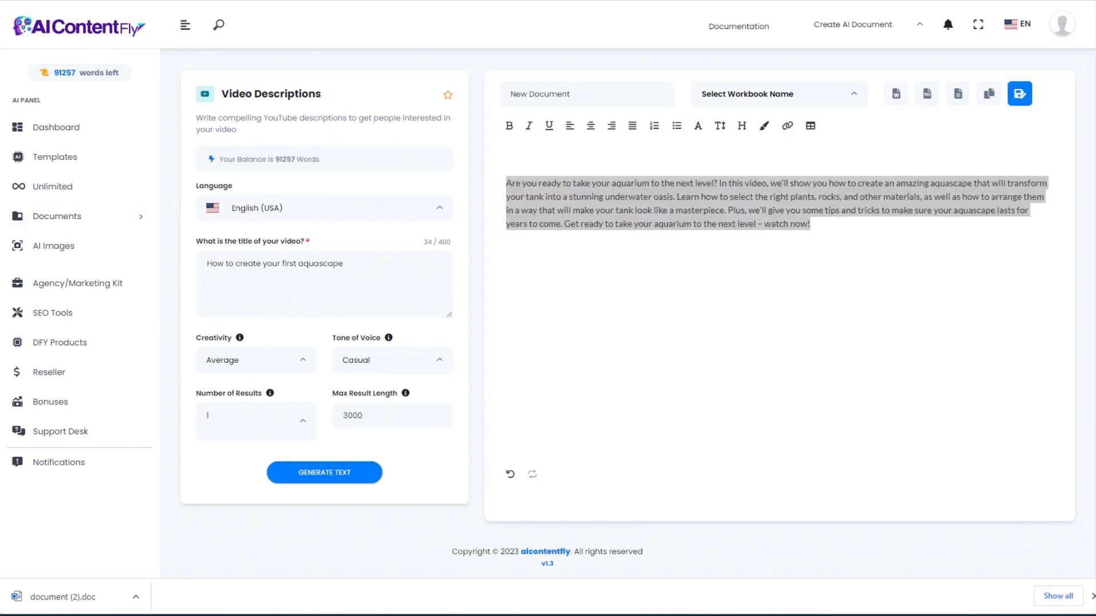
key("alt+Left")
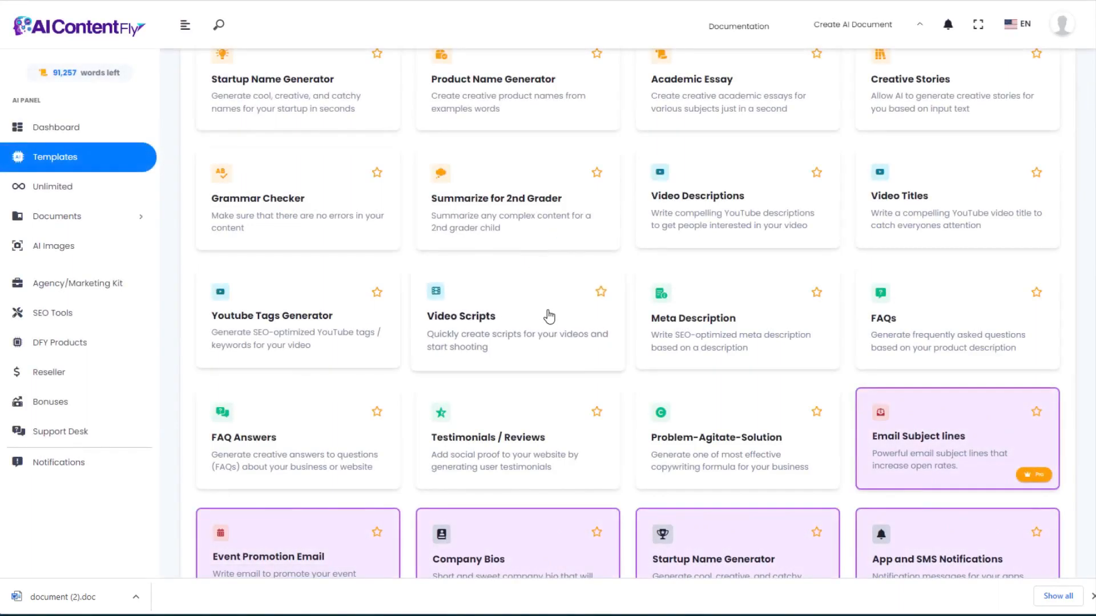
left_click(920, 219)
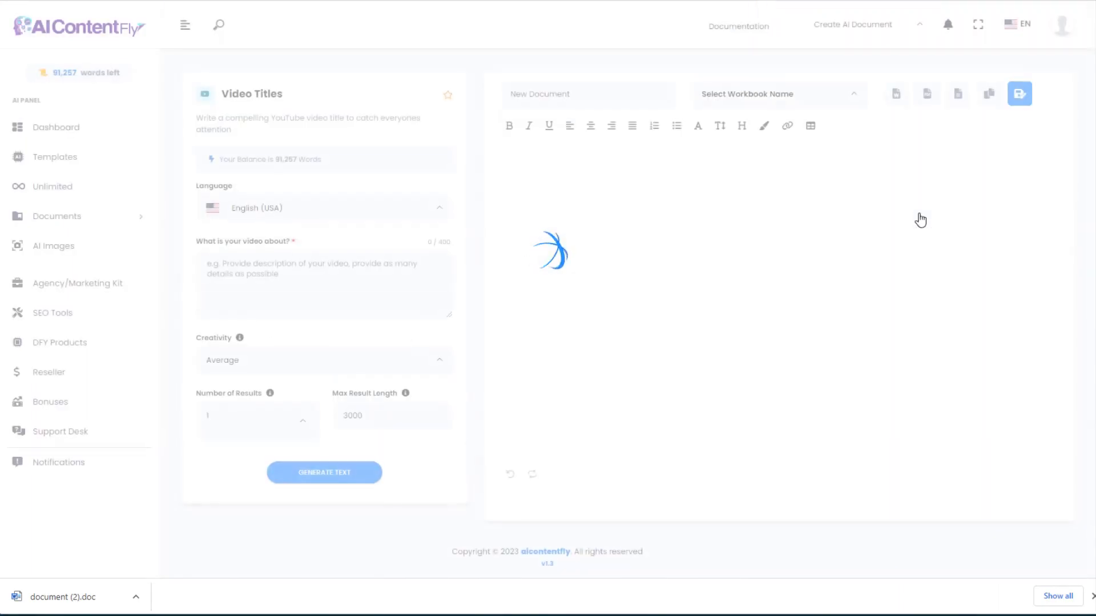
Paste the copied description as the video's subject, check the text, and generate a video title twice.
left_click(238, 273)
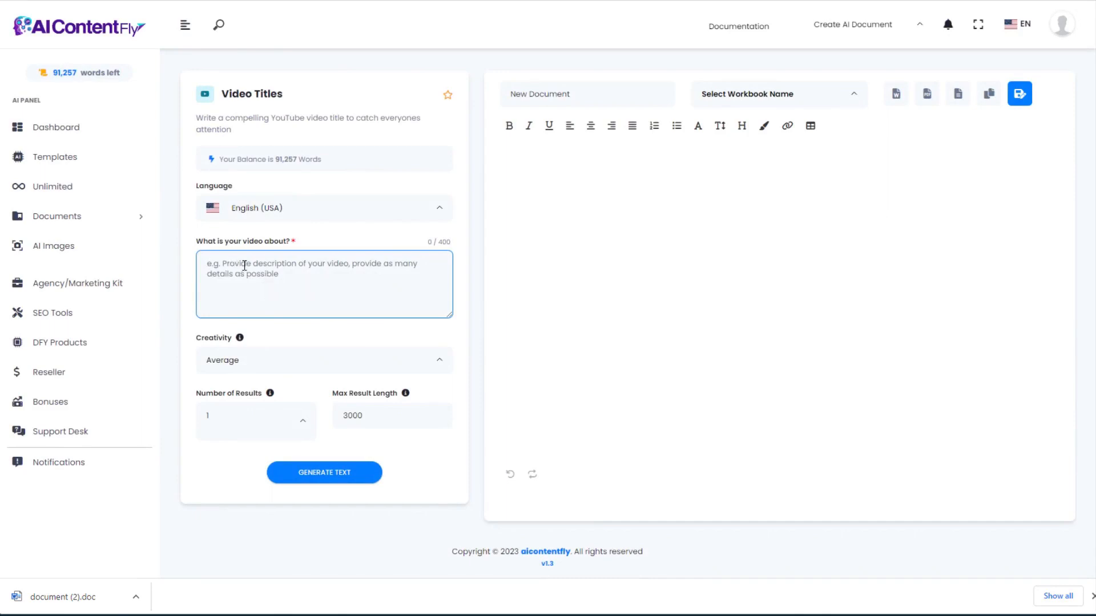
key("ctrl+v")
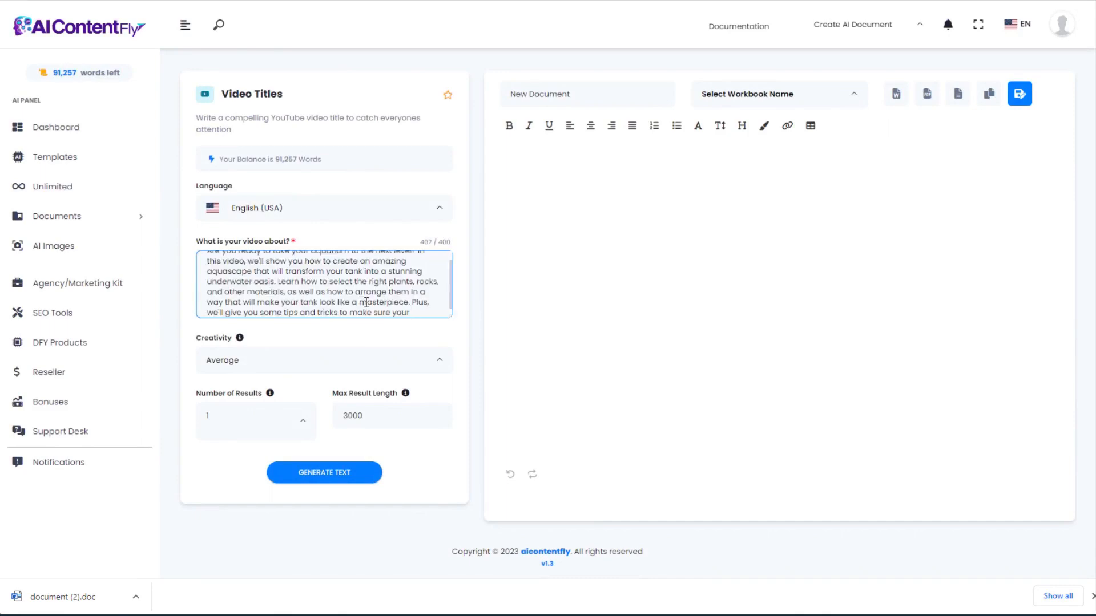
scroll(383, 296, "up", 1)
scroll(378, 287, "down", 2)
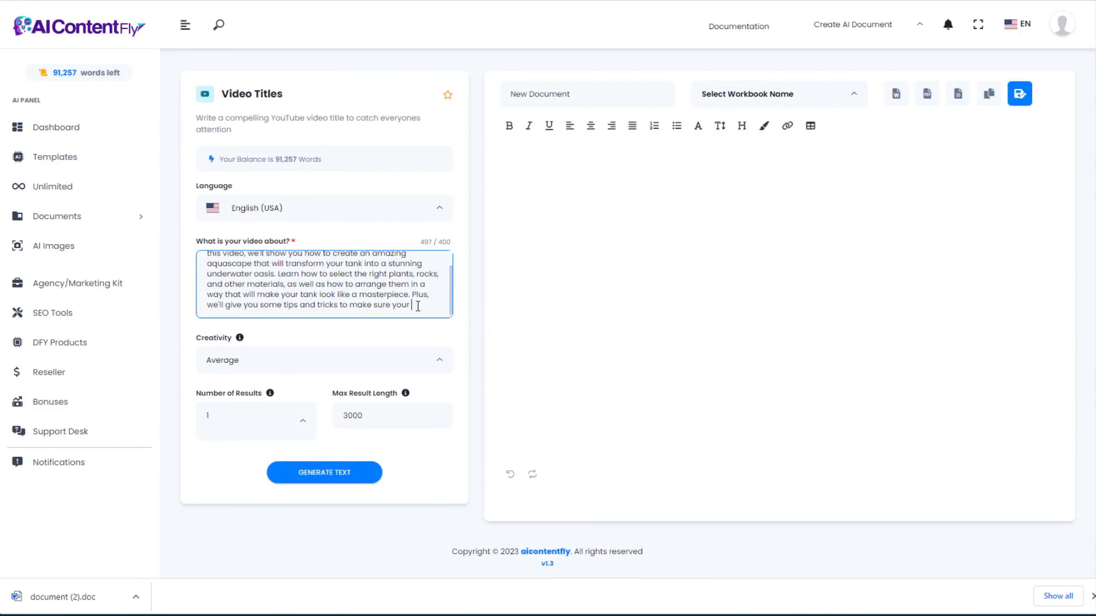
scroll(400, 276, "up", 1)
scroll(360, 280, "down", 1)
scroll(356, 290, "up", 1)
scroll(357, 290, "down", 1)
left_click(342, 473)
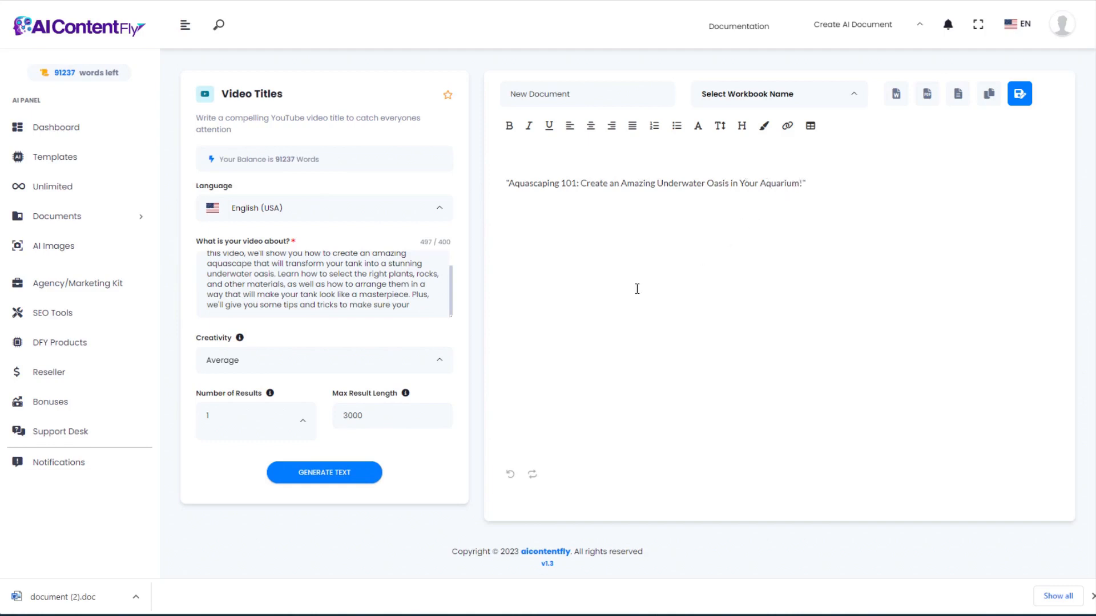
left_click(324, 477)
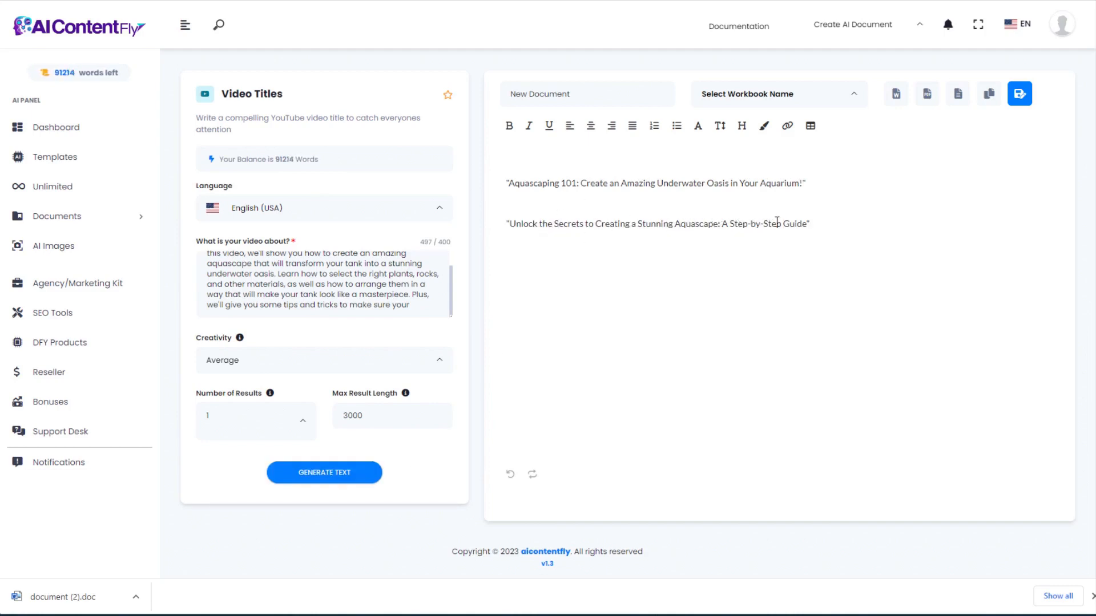
Generate tags with the Youtube Tags Generator template from the copied title "Unlock the Secrets to Creating a Stunning Aquascape: A Step-by-Step Guide".
left_click_drag(807, 223, 512, 229)
key("ctrl+c")
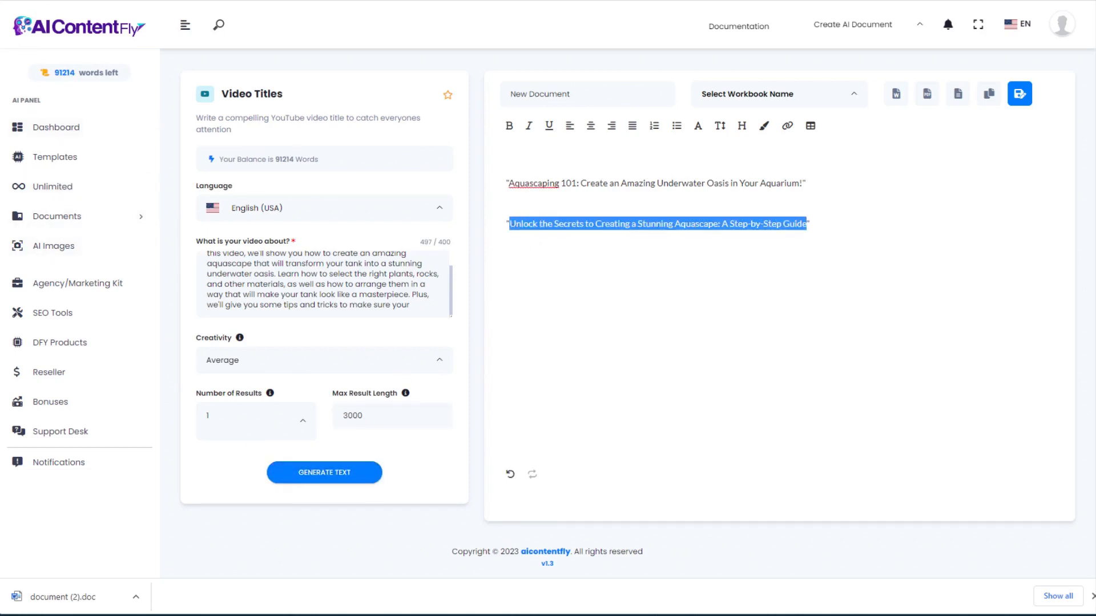
left_click(16, 0)
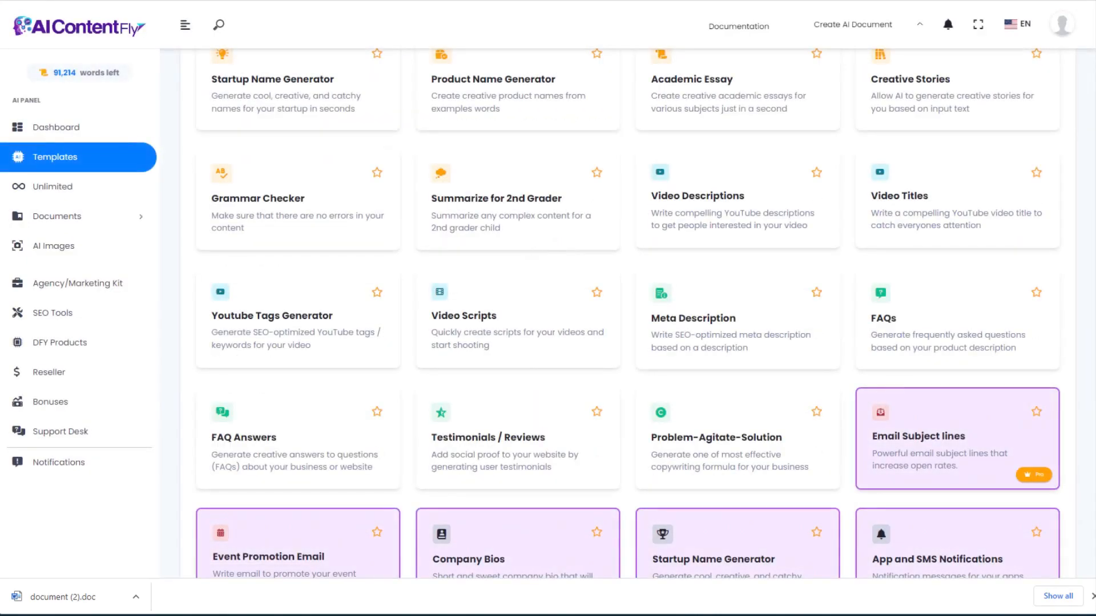
left_click(288, 320)
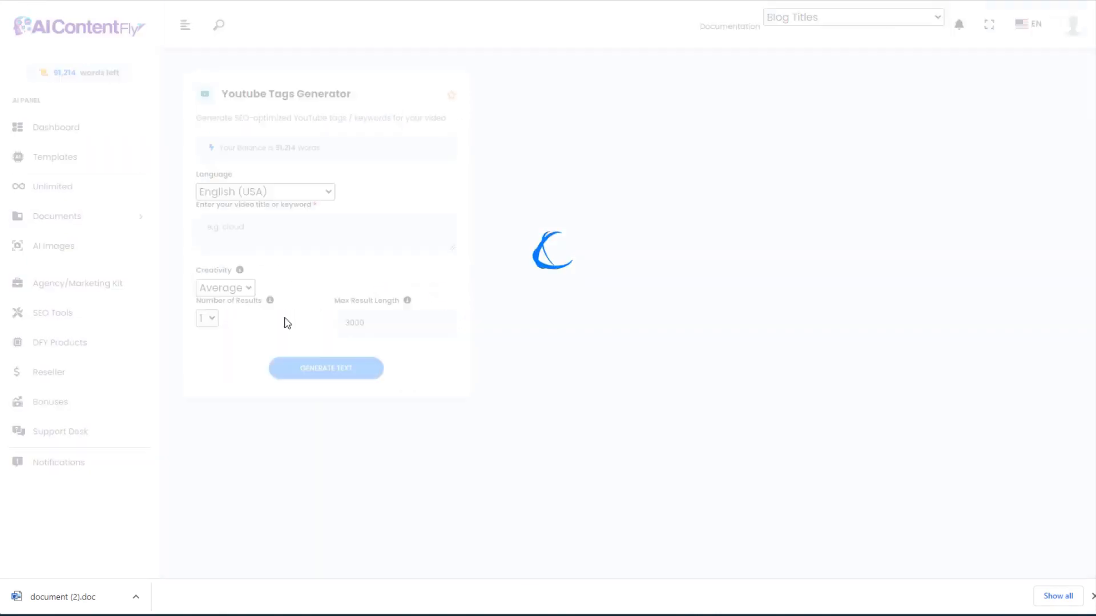
left_click(264, 249)
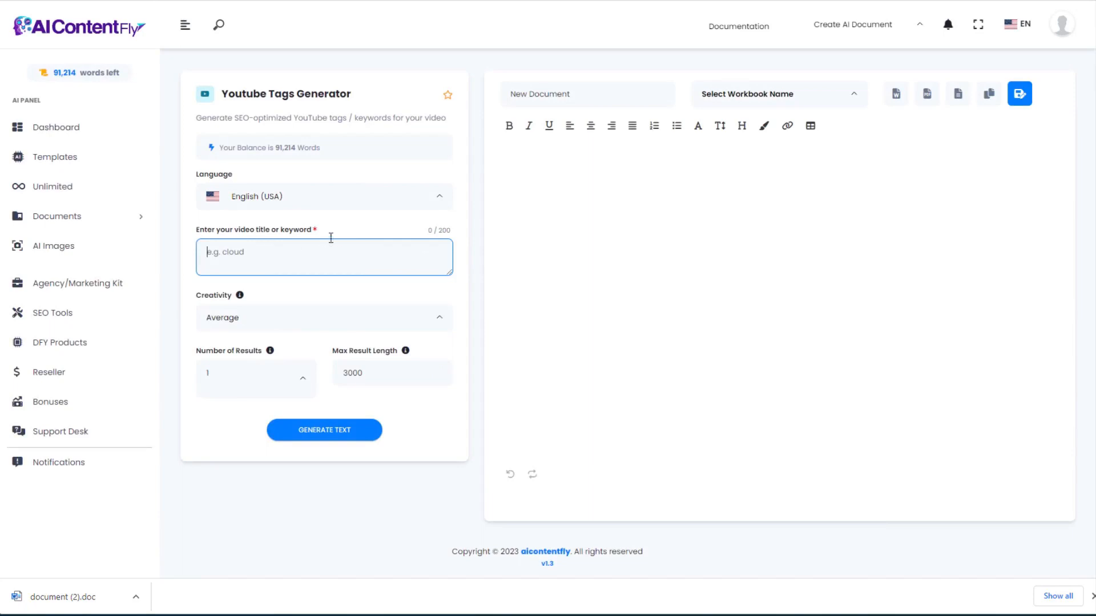
key("ctrl+v")
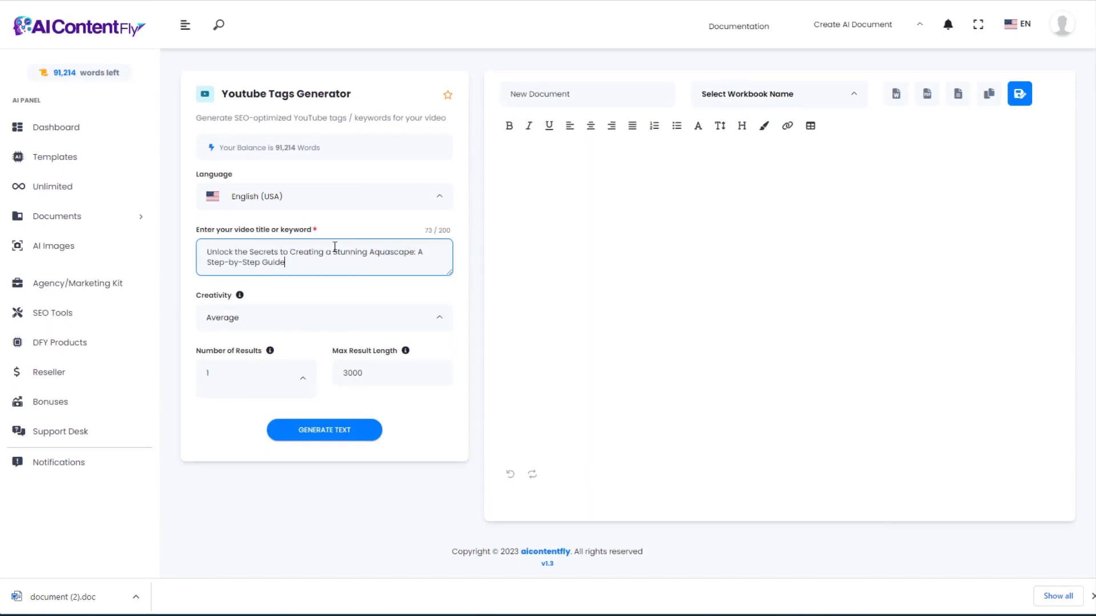
left_click(336, 437)
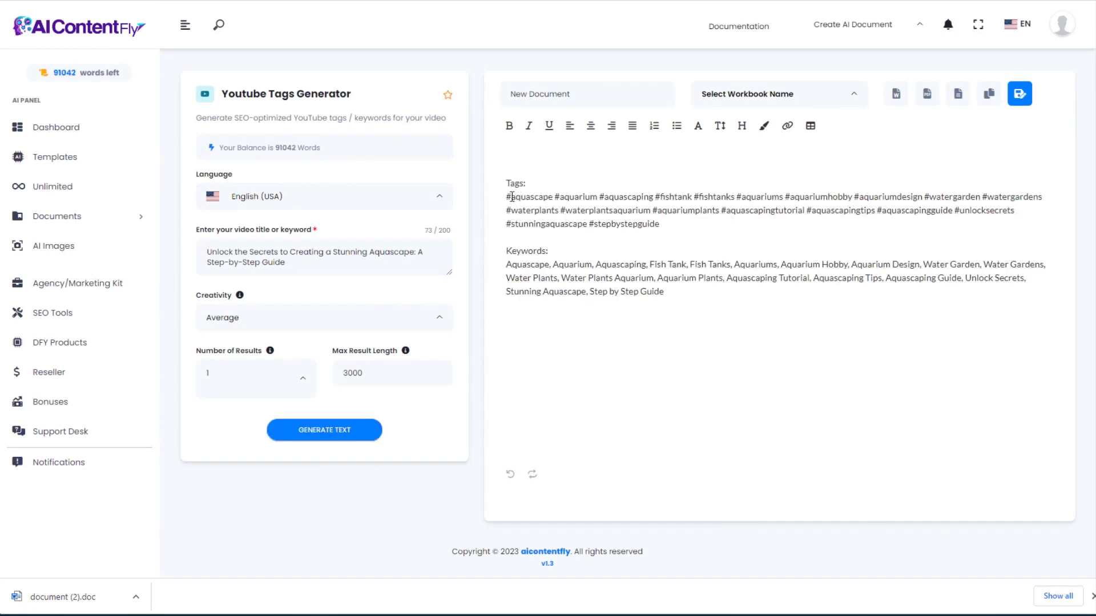
Examine the generated hashtags and the comma-separated keyword list for the aquascape video.
left_click_drag(507, 196, 614, 251)
left_click(604, 252)
left_click_drag(506, 267, 656, 291)
left_click(684, 298)
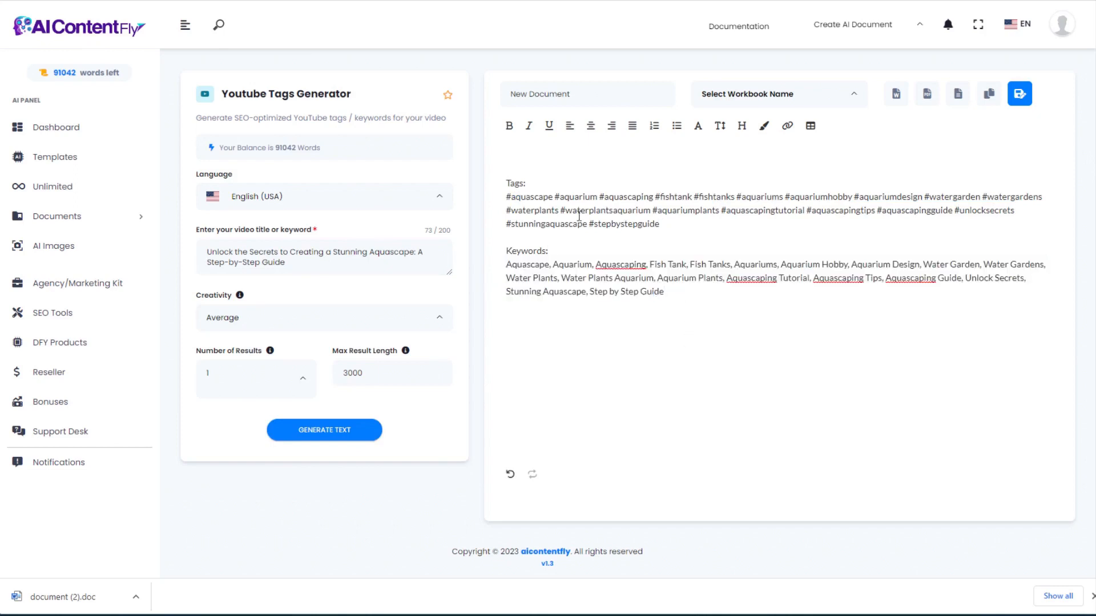
left_click_drag(505, 199, 681, 241)
left_click(675, 227)
Generate a video script with the Video Scripts template, pasting the aquarium aquascape video description as the topic.
left_click(16, 1)
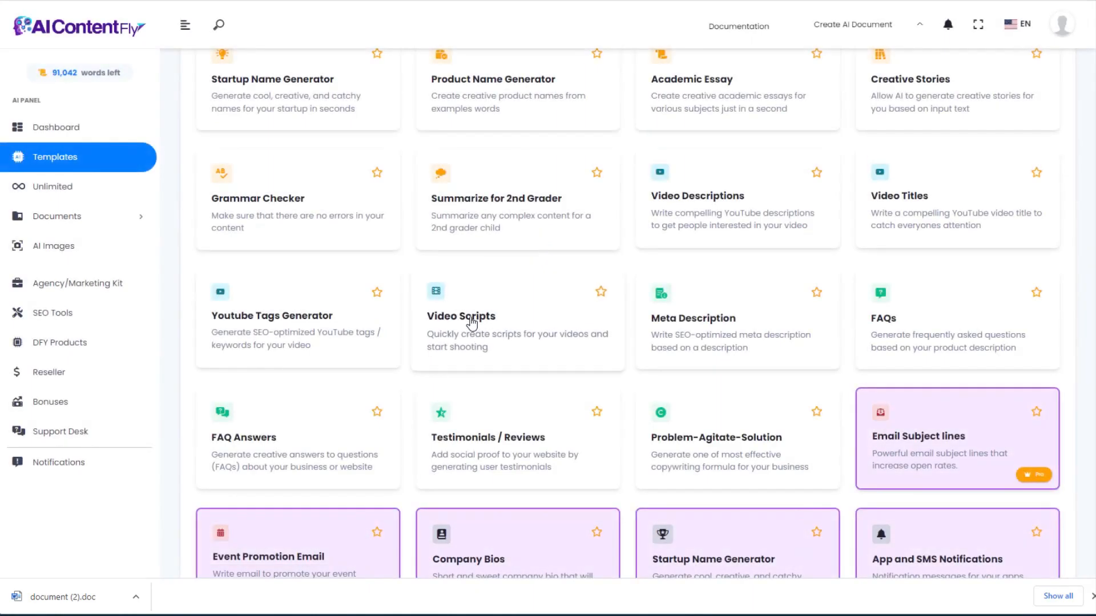
left_click(471, 323)
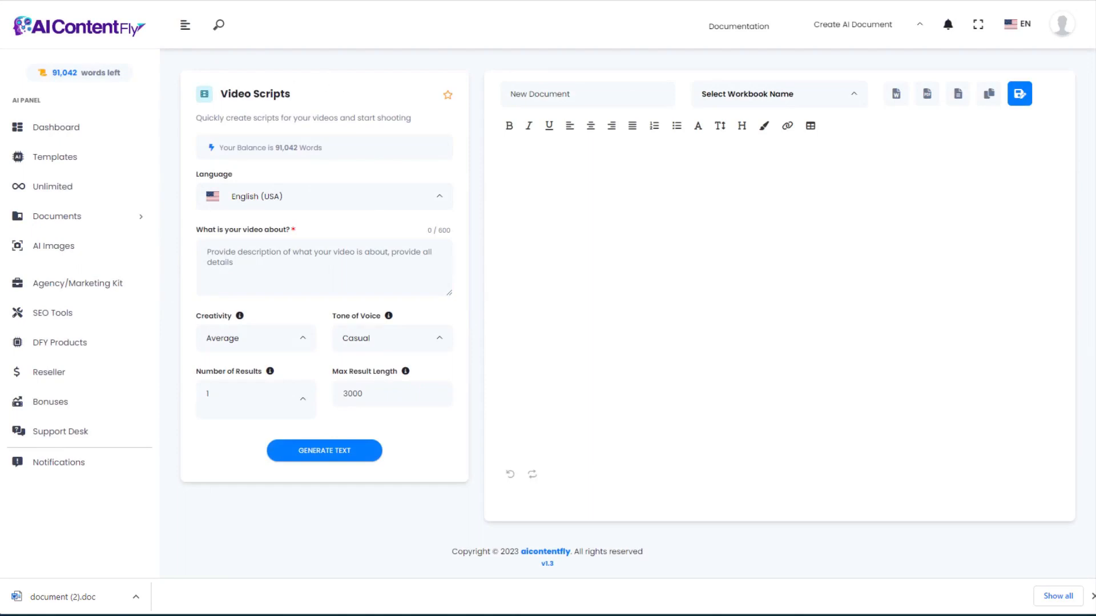
left_click(251, 263)
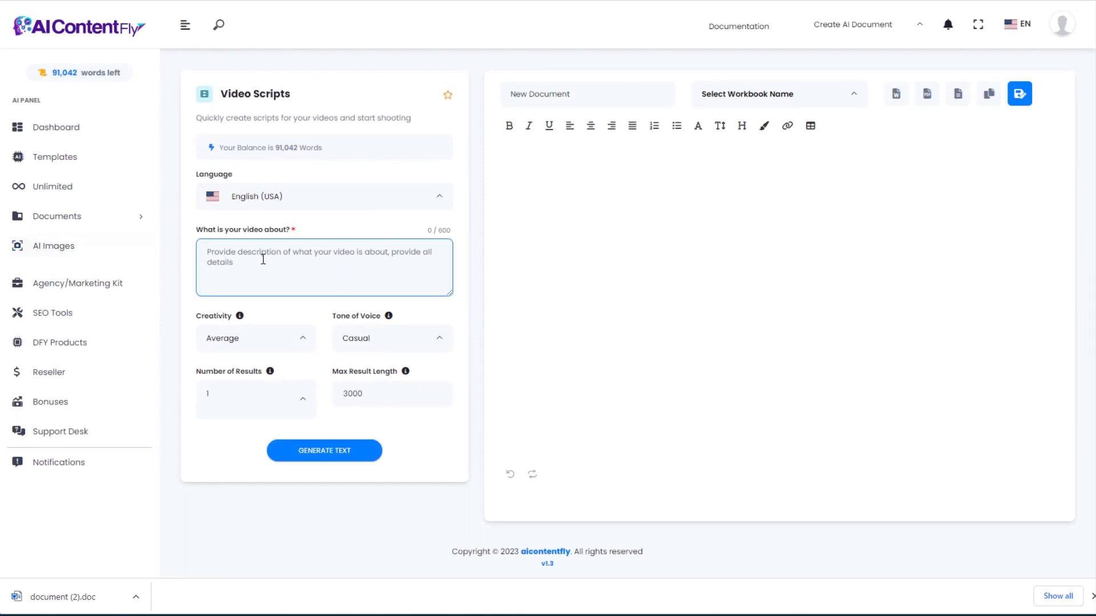
key("ctrl+v")
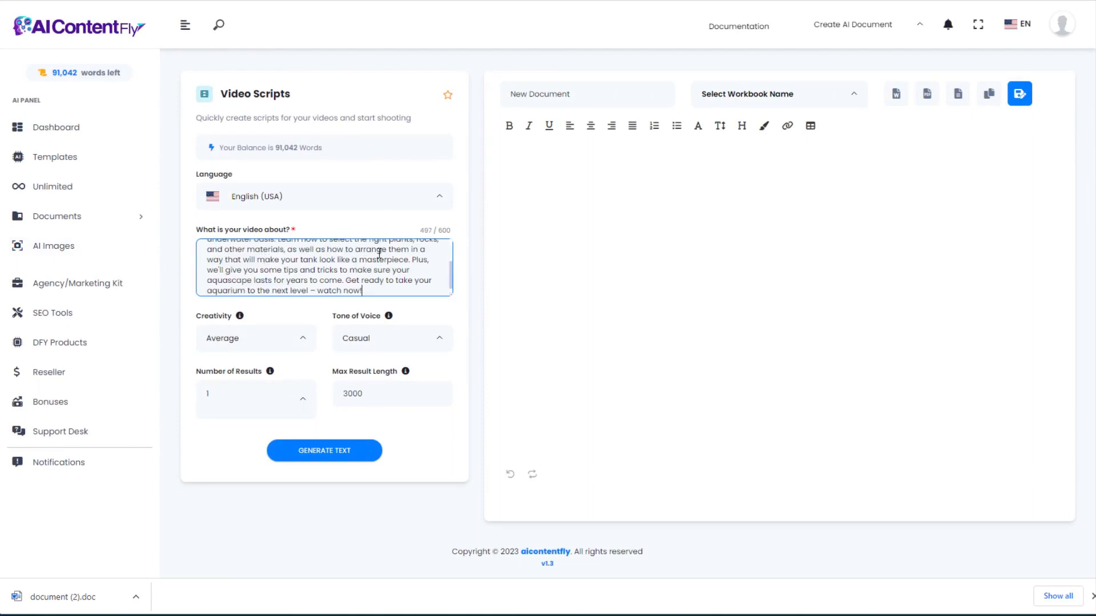
scroll(450, 274, "up", 3)
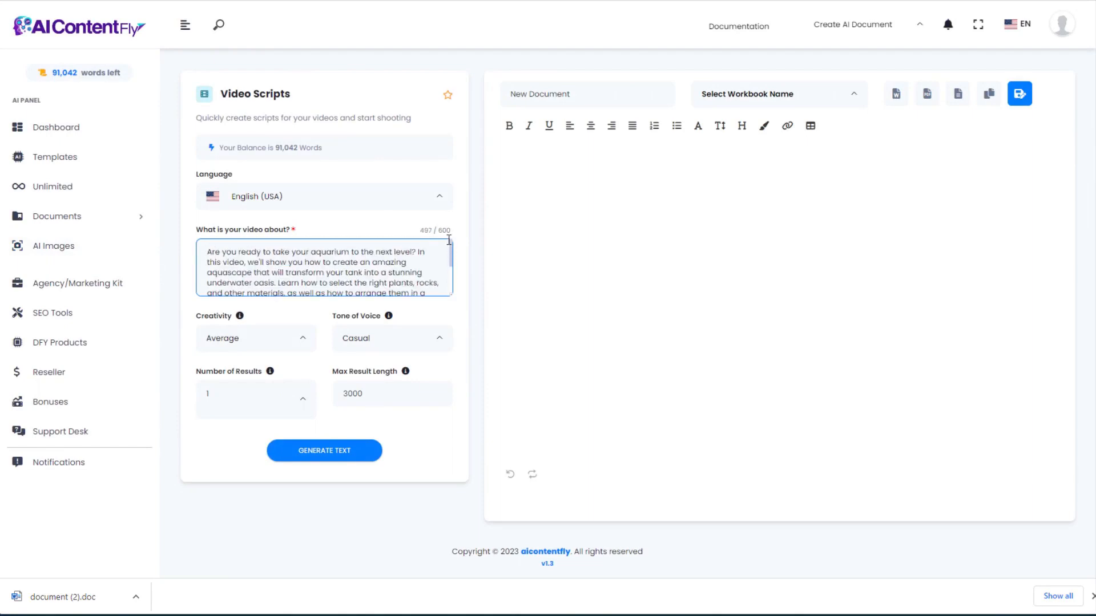
scroll(450, 274, "down", 3)
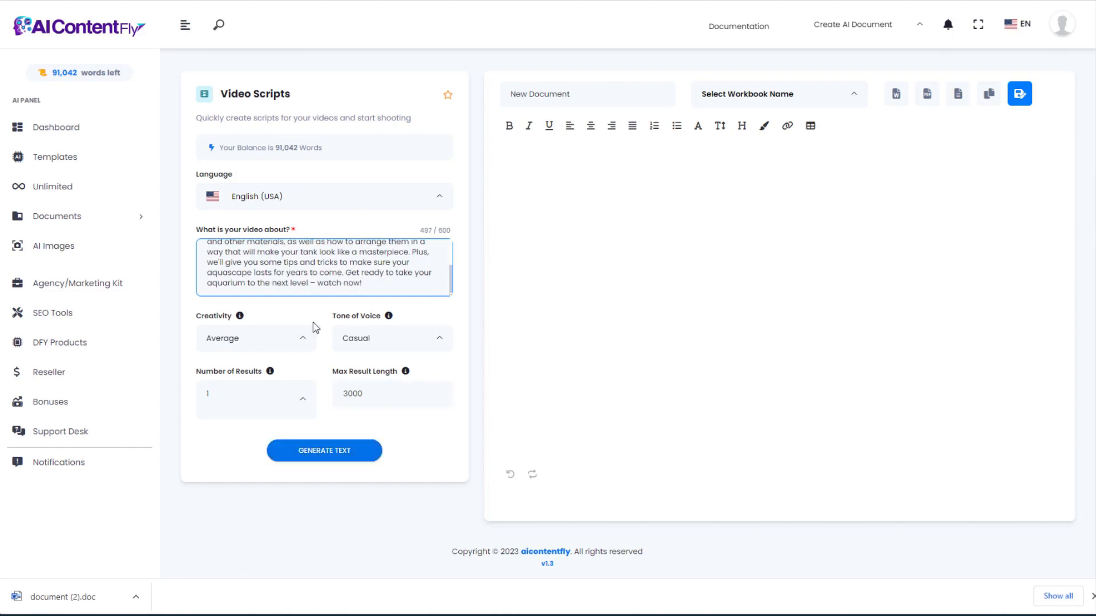
left_click(328, 458)
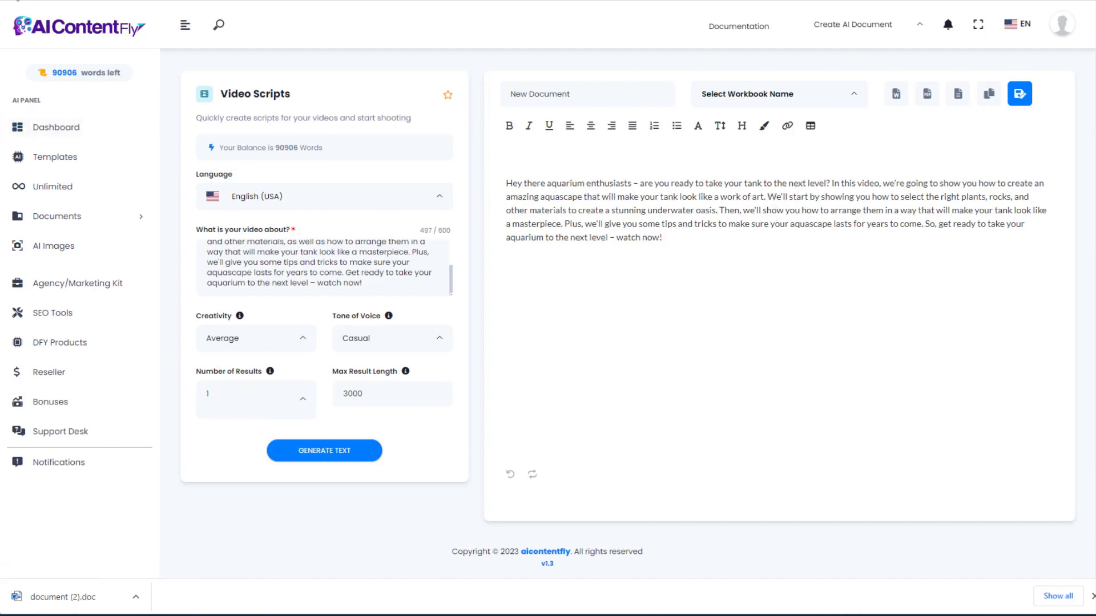
In the Meta Description template, enter website name "Eric's Aquascaping" and a description about helping aquascaping enthusiasts, selling supplies and providing aquascape design services.
left_click(136, 122)
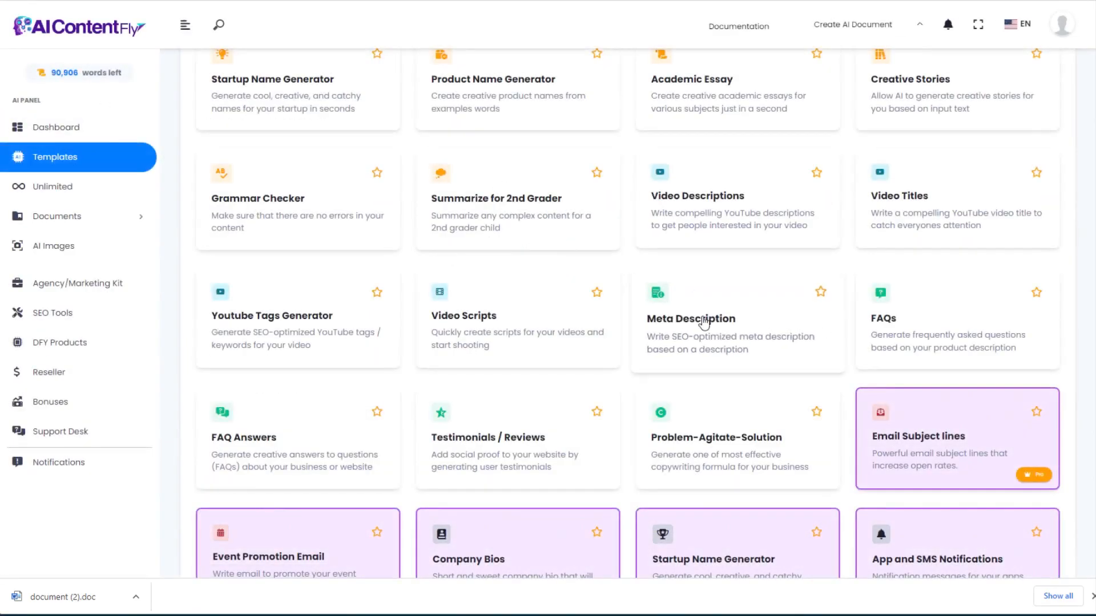
left_click(704, 323)
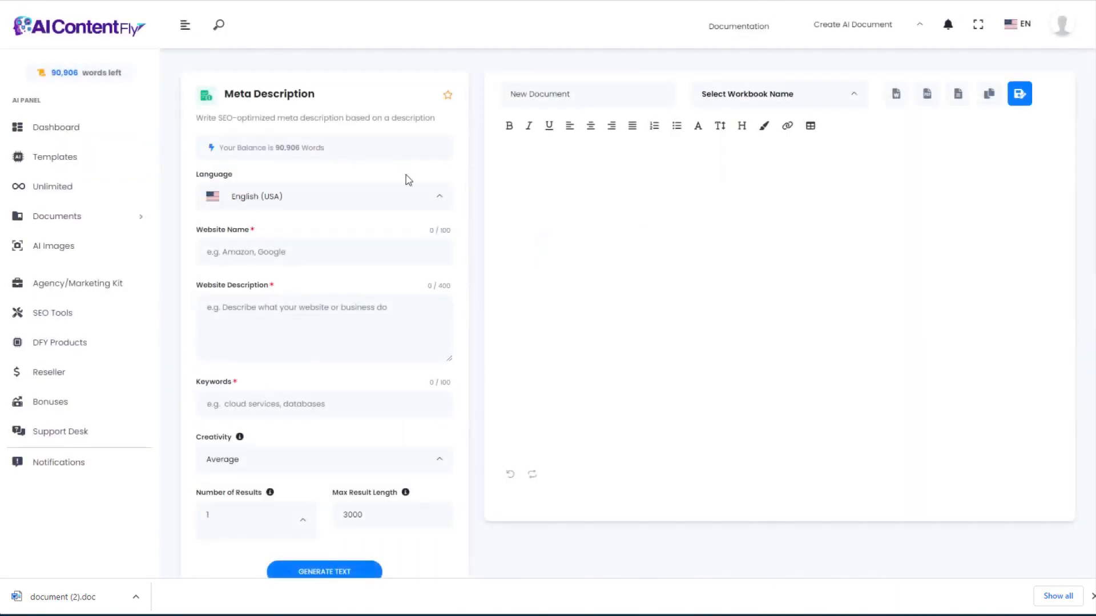
left_click(238, 245)
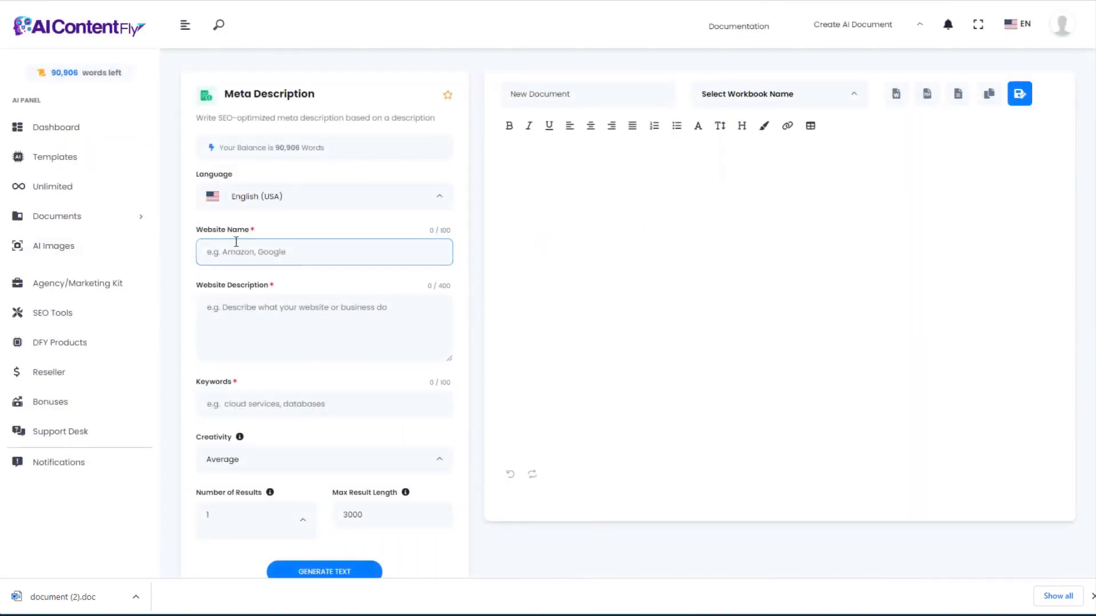
type("Eric's Aquascaping")
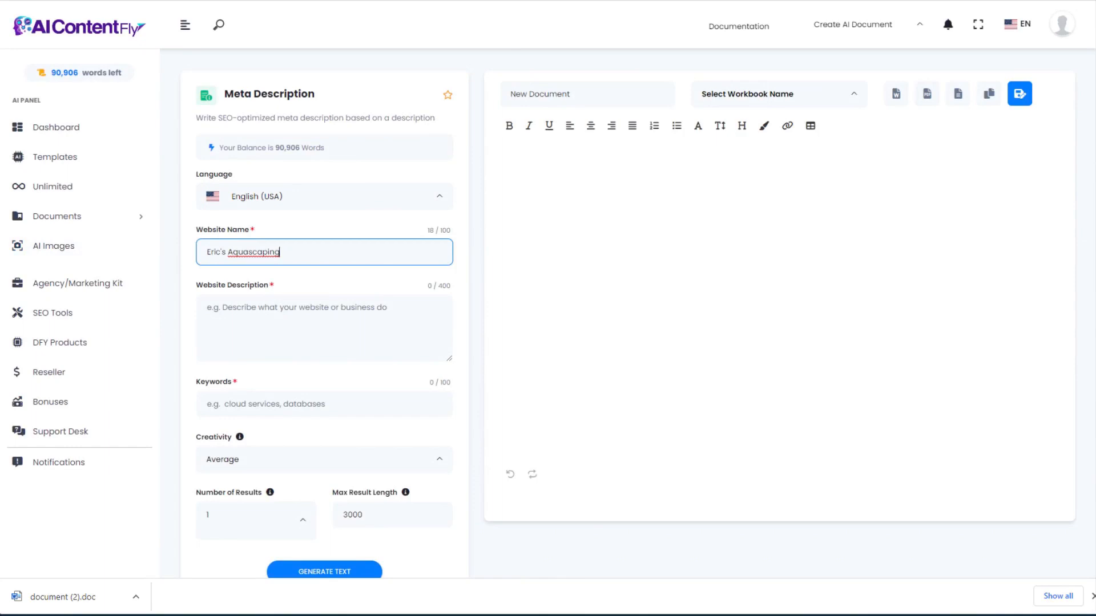
left_click(246, 308)
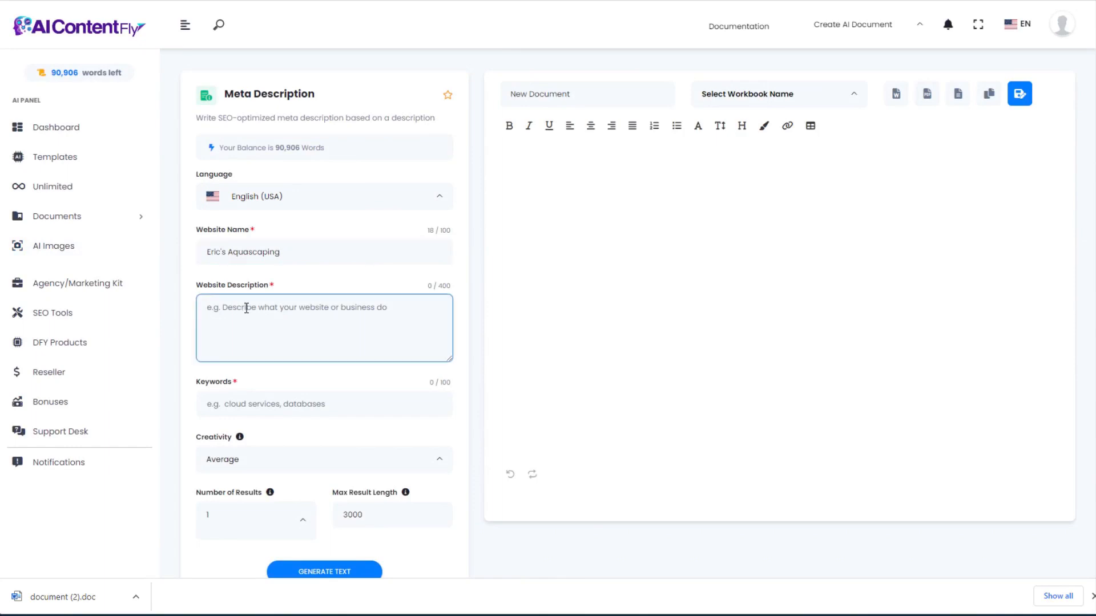
type("We help aquascaping enthusiasts build the best underwater environments in their aquariums. We sell aquascaping supplies and provide design services for aquascapes.")
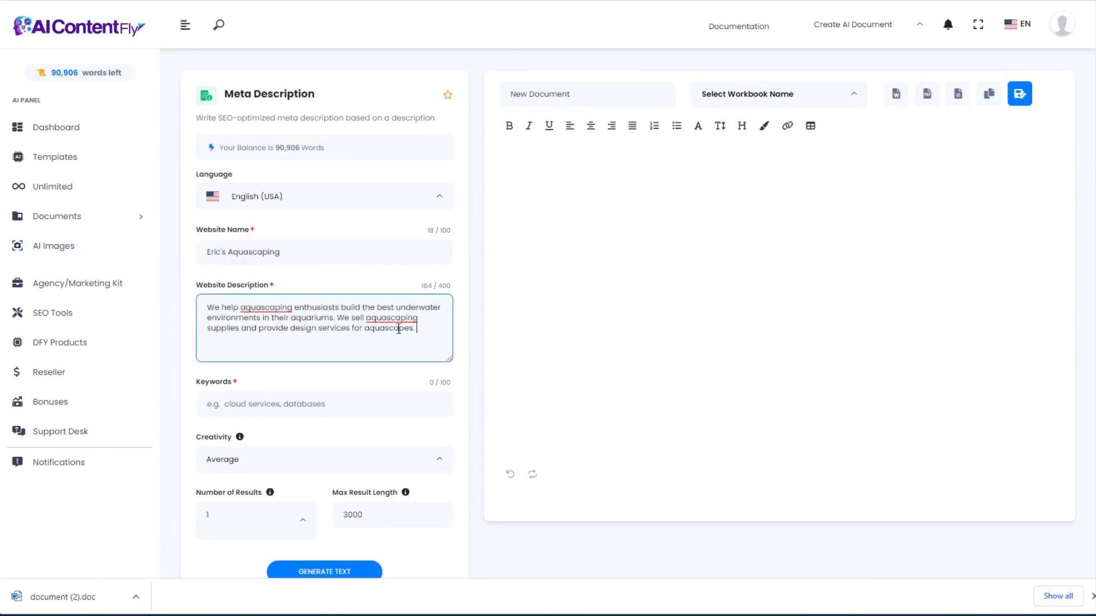
Enter the keywords "aquascaping, aquarium, aquascape" and generate the meta description.
scroll(398, 329, "down", 2)
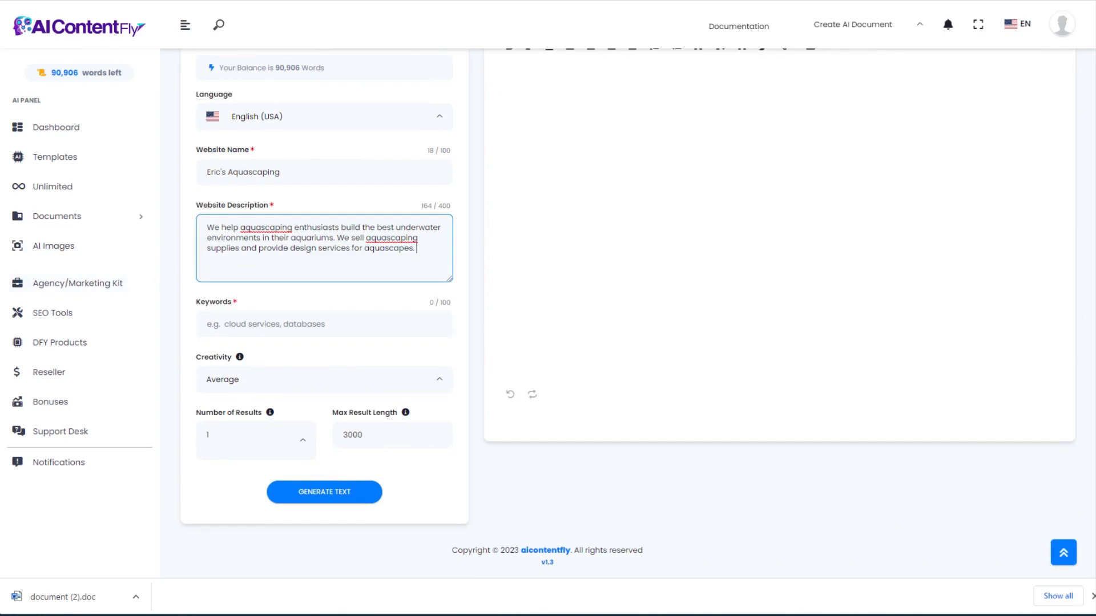
left_click(227, 320)
type("aquascaping, aquarium, aquascape")
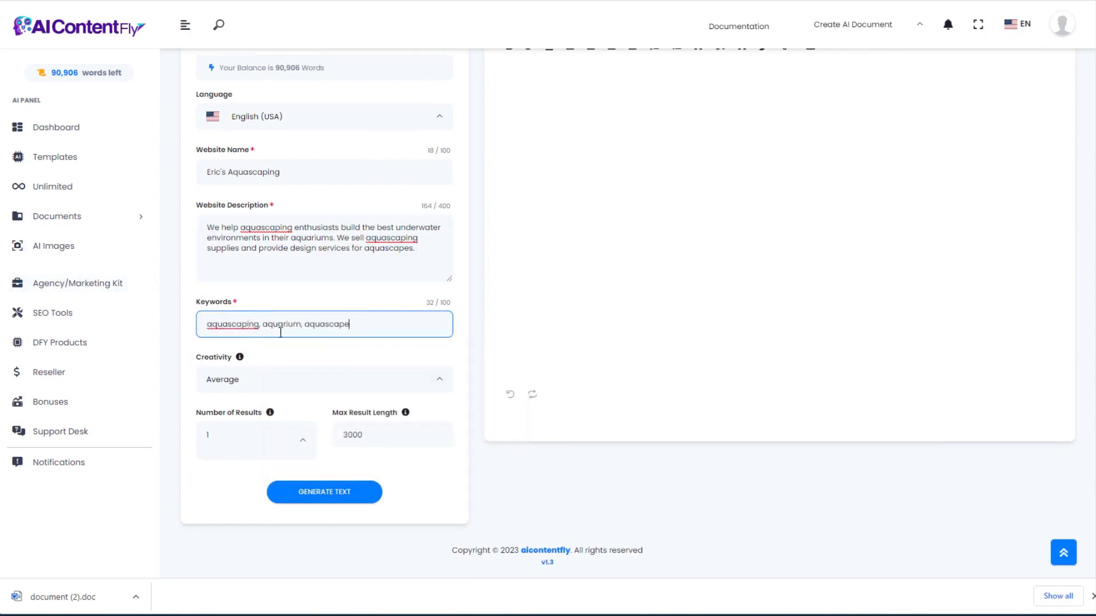
left_click(335, 492)
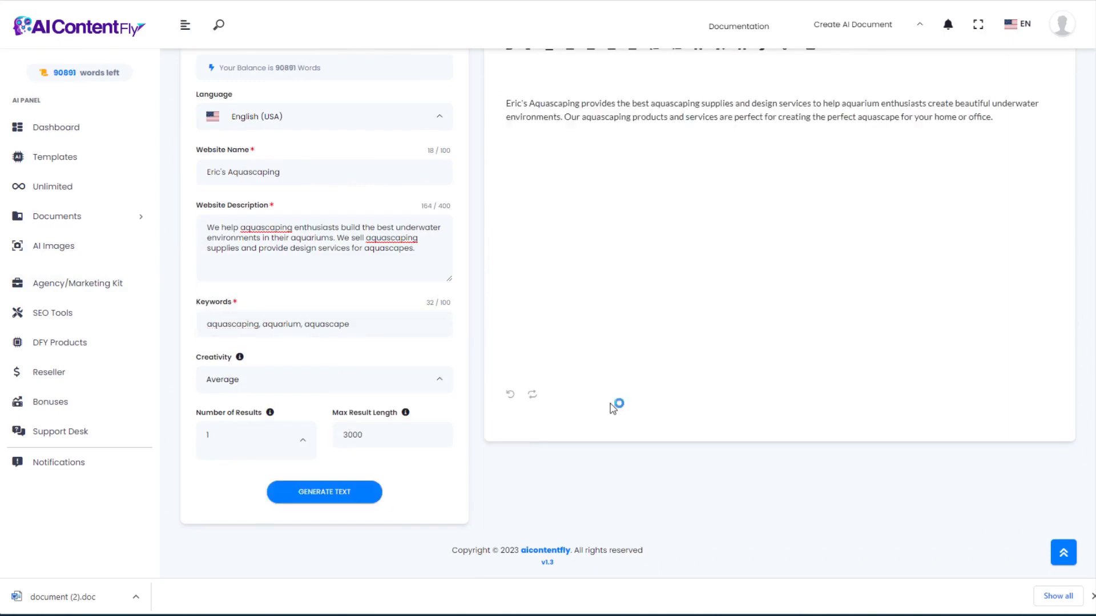
scroll(611, 409, "up", 1)
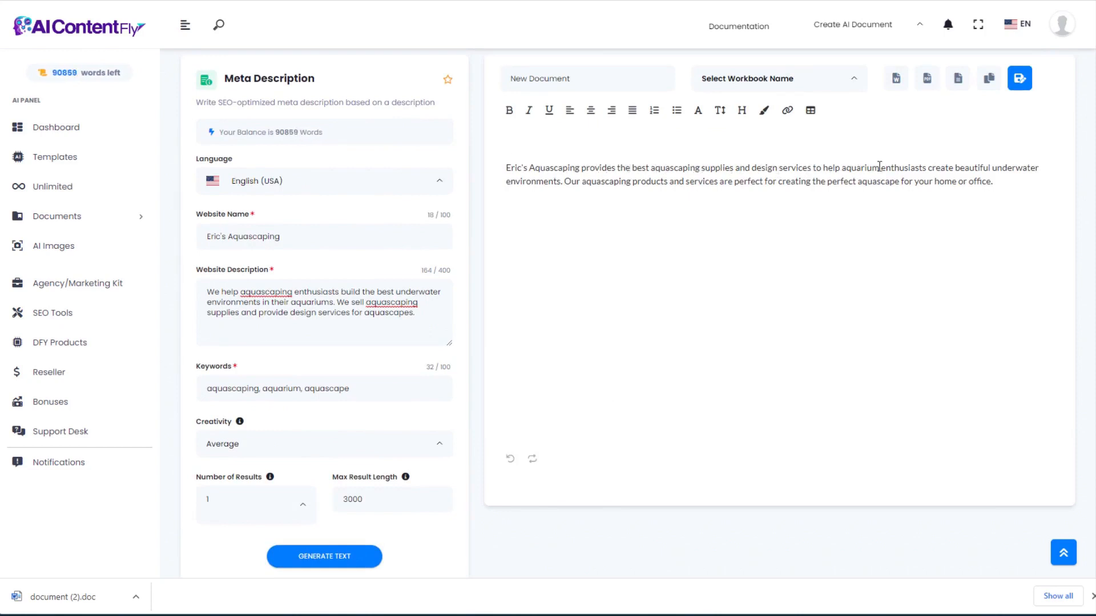
left_click(954, 166)
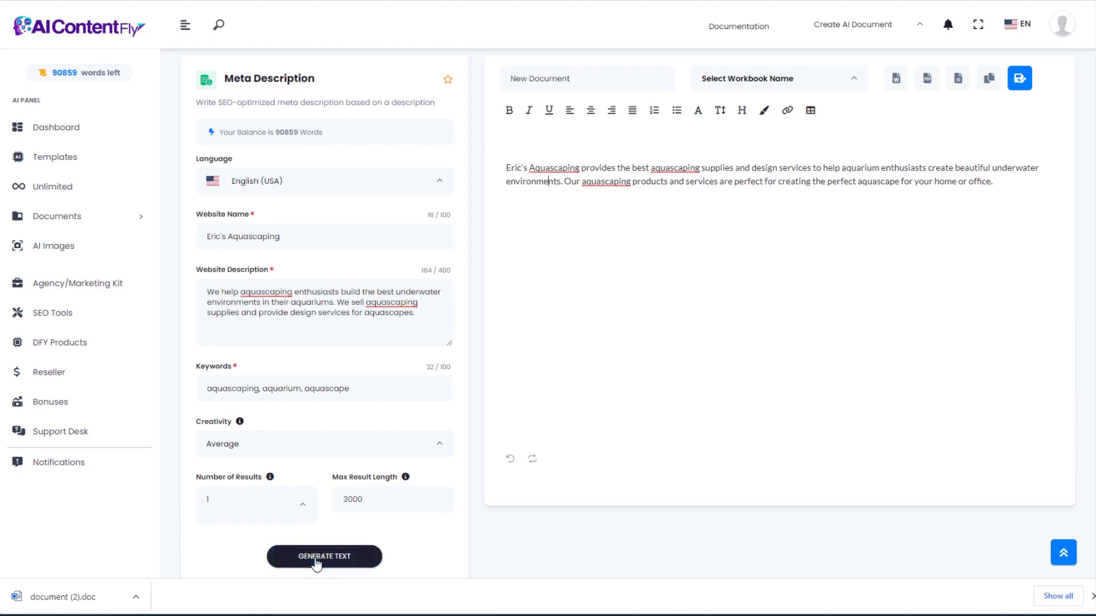
Generate FAQs with the FAQs template for the product "Aquascaping Made Easy", pasting the video course description as the product description.
key("alt+Left")
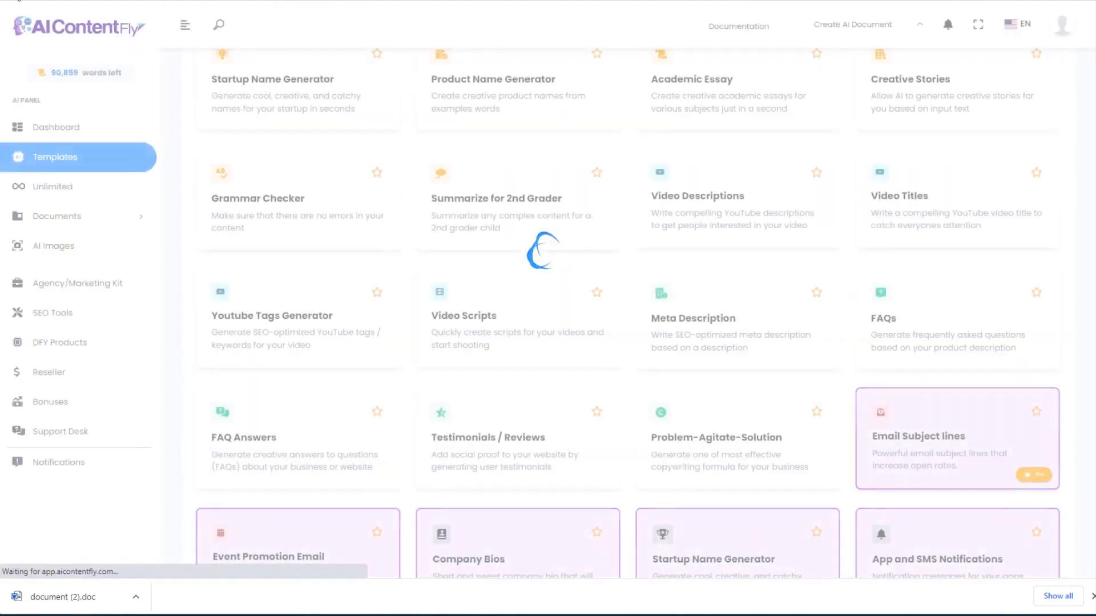
left_click(882, 319)
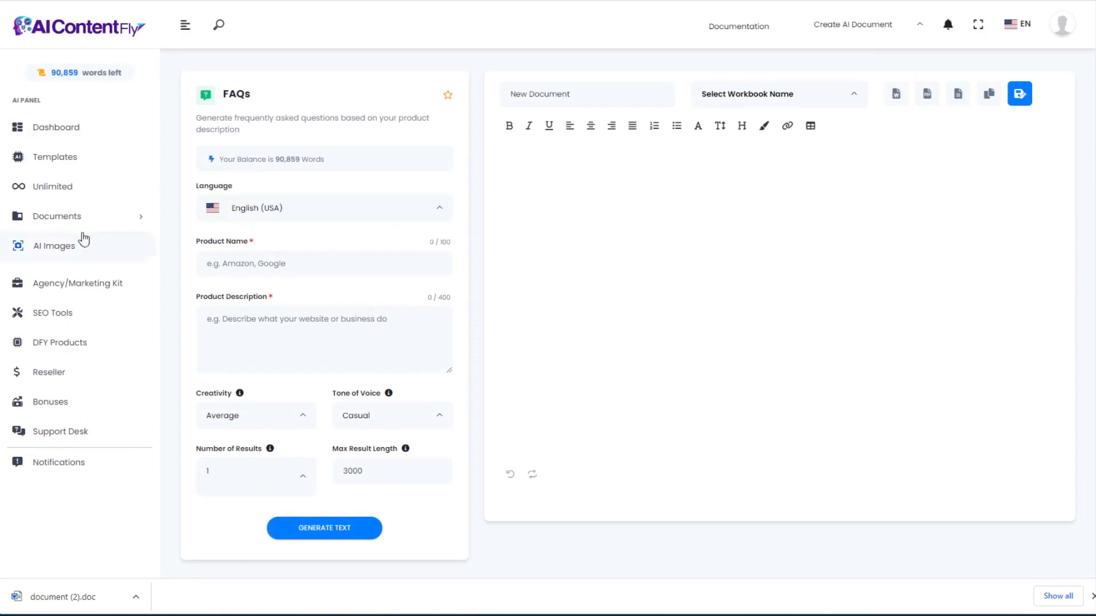
left_click(283, 260)
type("Aquascaping Made Easy")
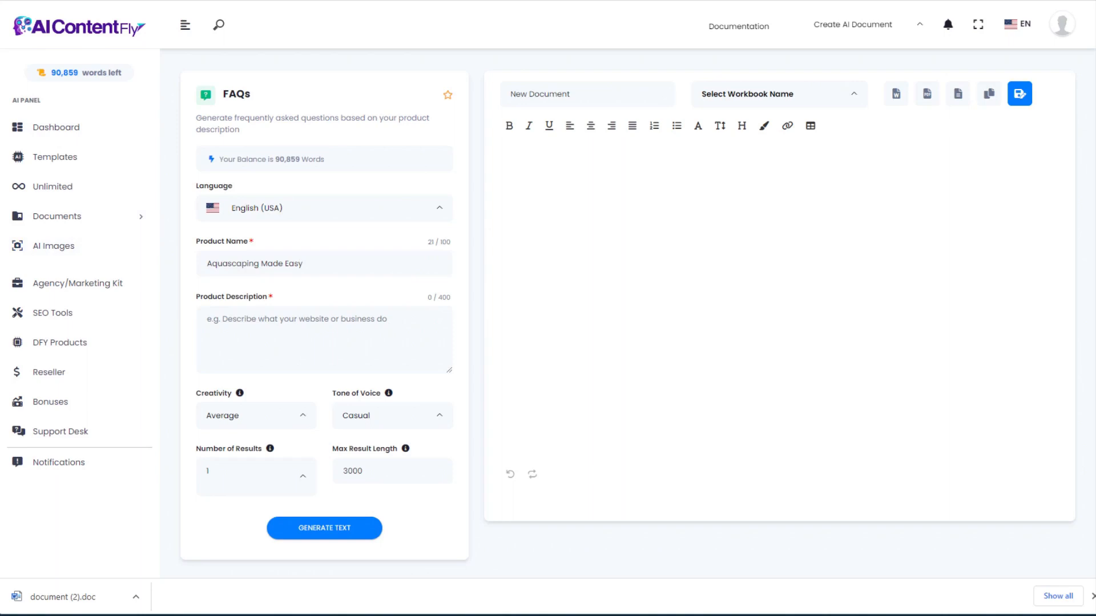
left_click(260, 328)
key("ctrl+v")
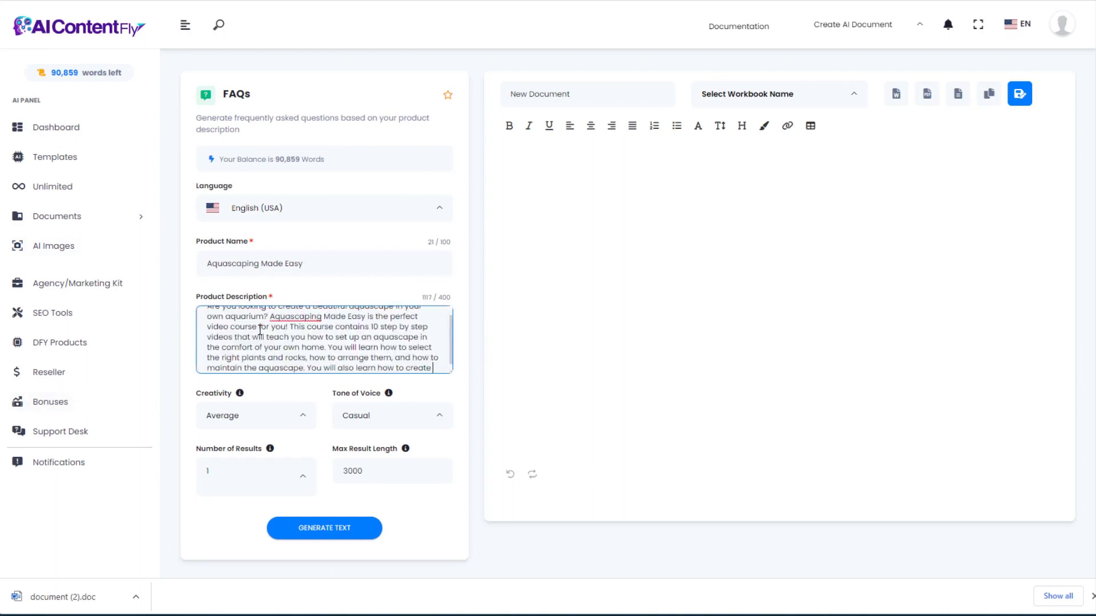
left_click(332, 531)
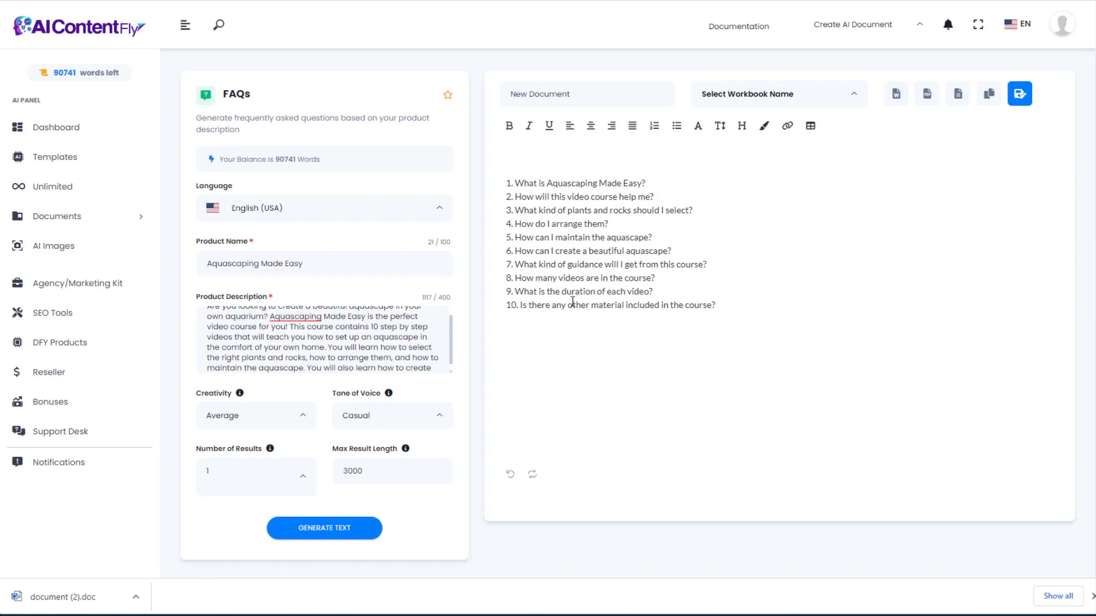
left_click(373, 264)
left_click(339, 327)
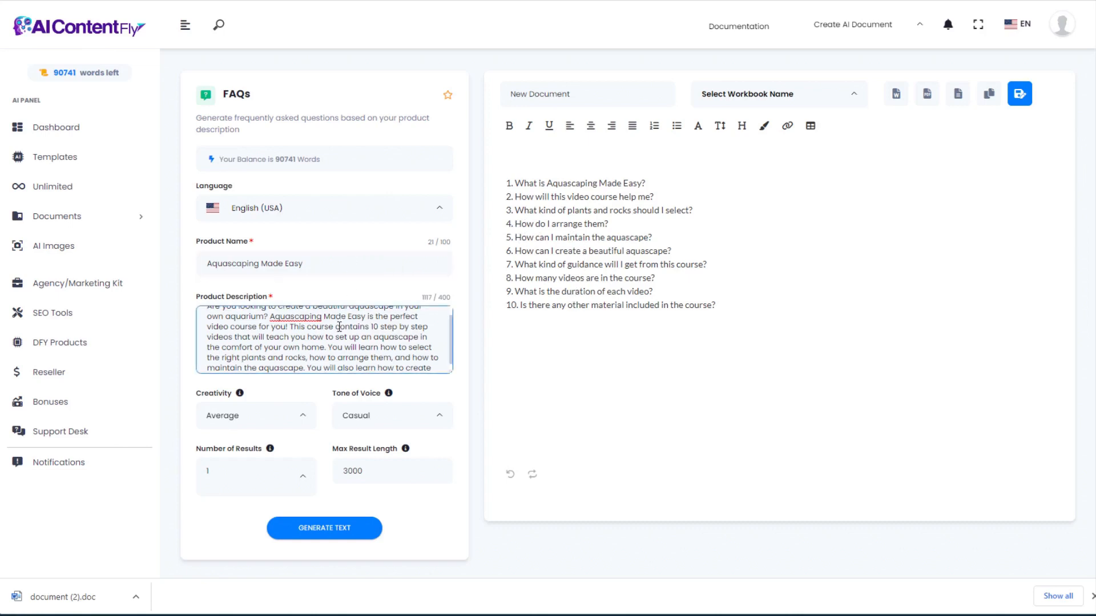
left_click(634, 310)
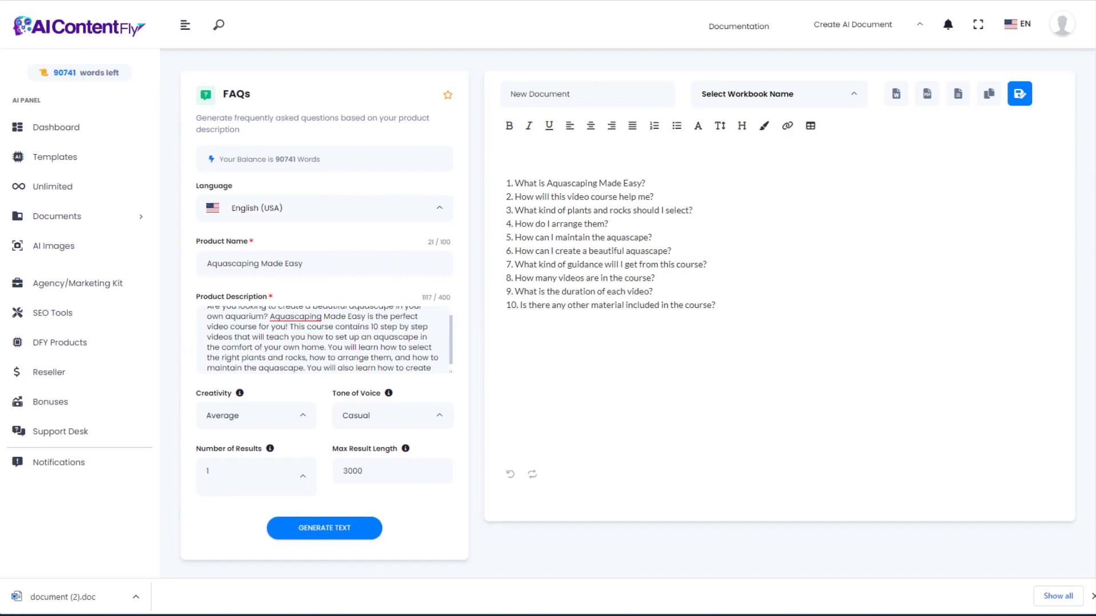
Generate testimonials with the Testimonials / Reviews template for the product "Aquascaping Made Easy", pasting the video course description as the product description.
key("alt+Left")
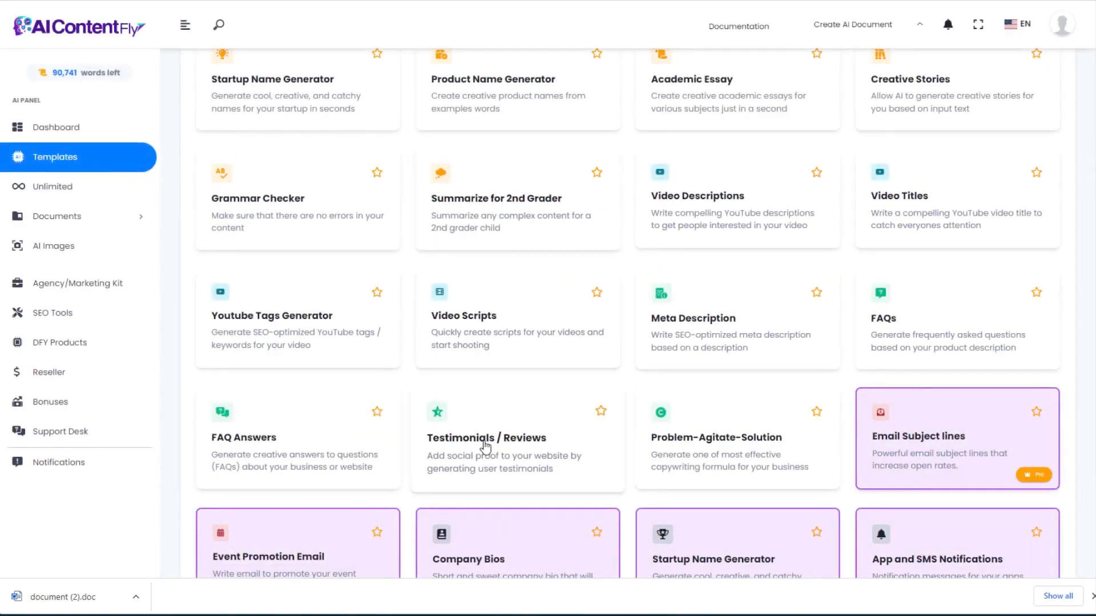
left_click(485, 445)
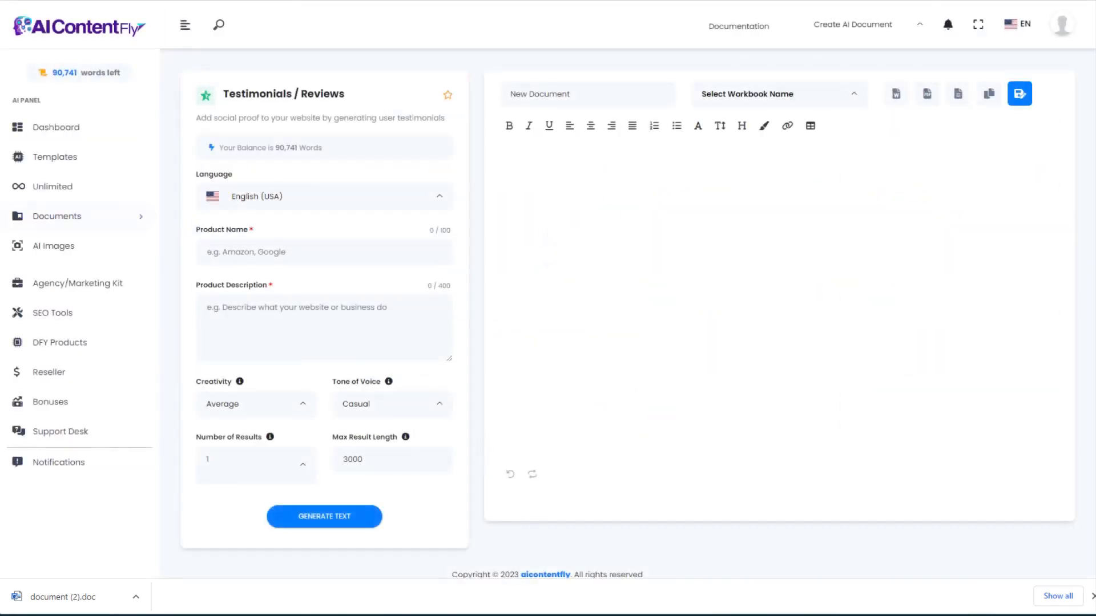
left_click(255, 247)
type("Aquascaping Made Easy")
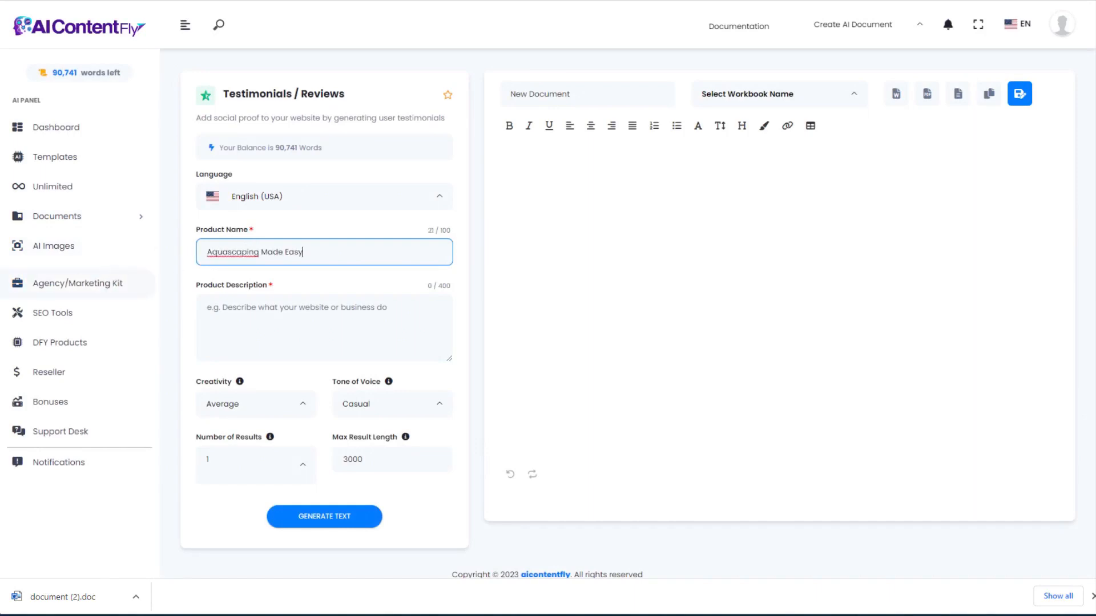
left_click(277, 320)
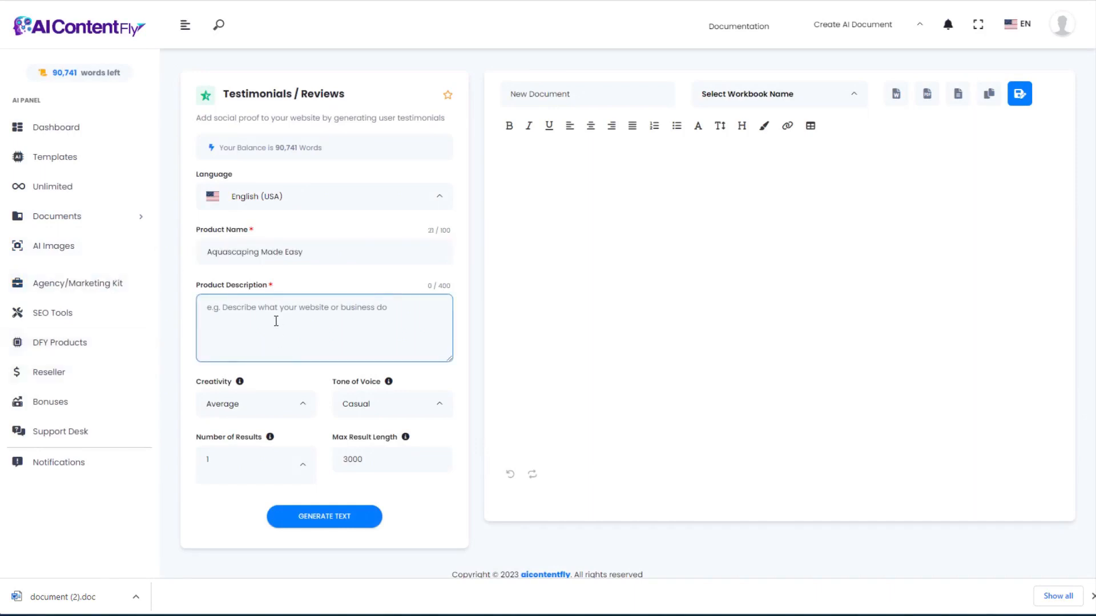
key("ctrl+v")
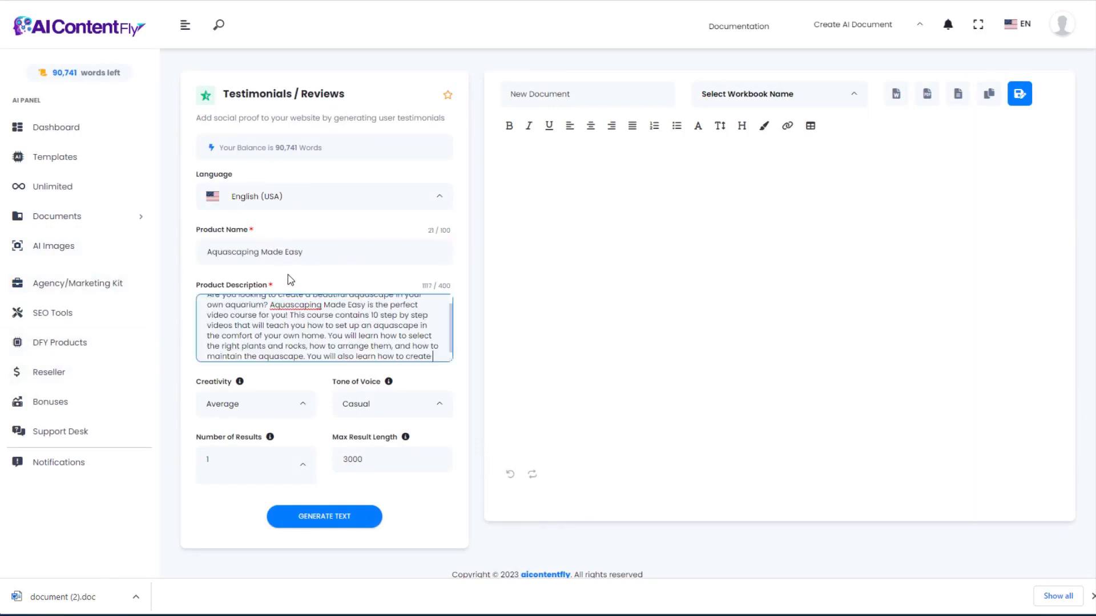
left_click(331, 522)
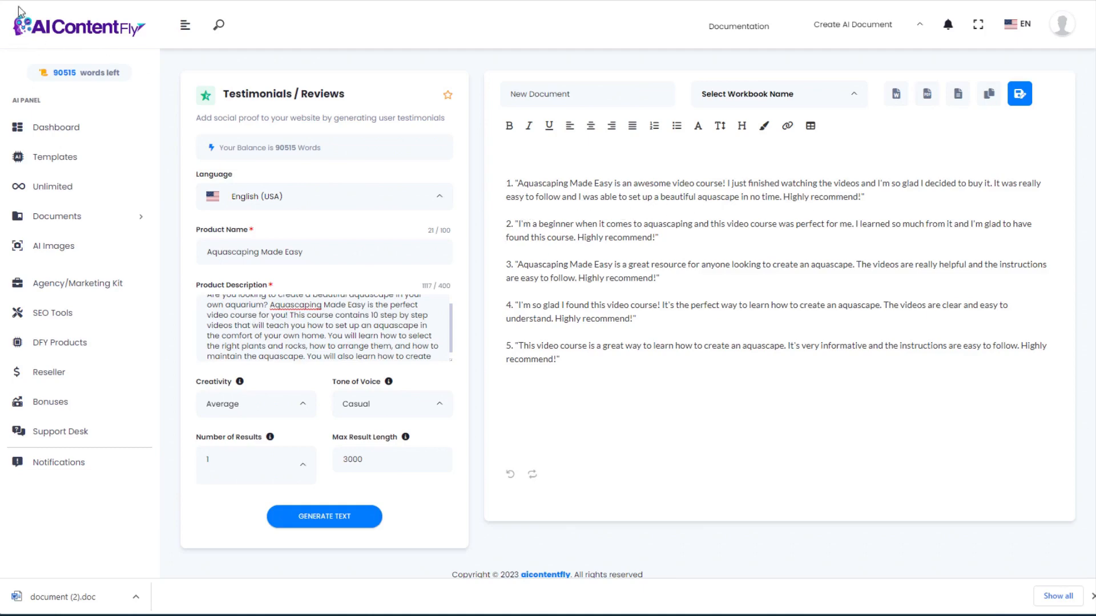
Generate Problem-Agitate-Solution copy for the product "Aquascaping Made Easy", pasting the video course description and entering an audience beginning "People who want to learn".
left_click(54, 156)
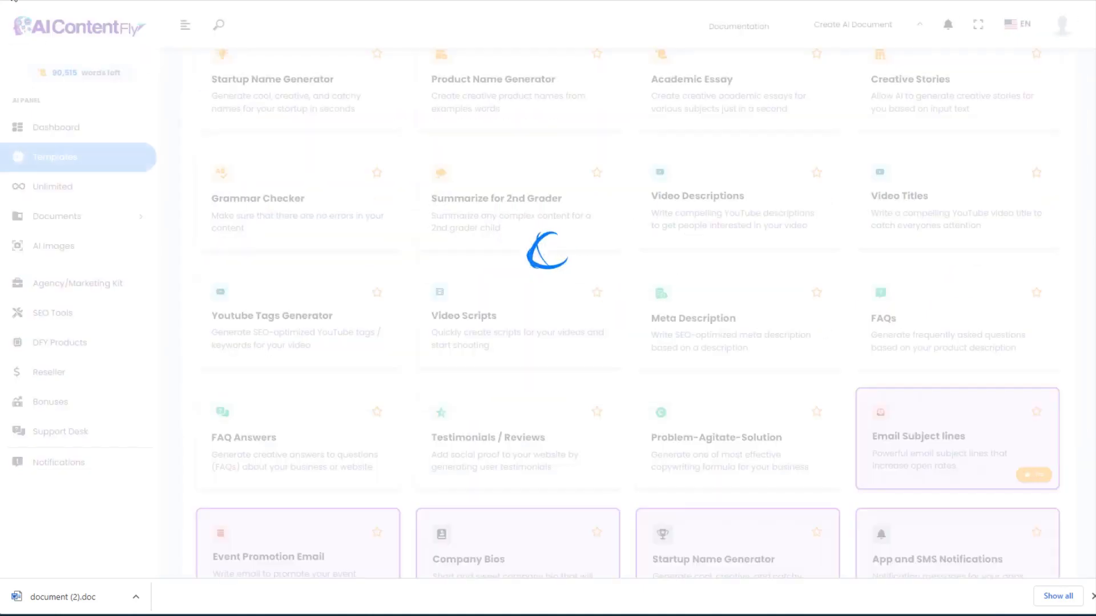
left_click(708, 444)
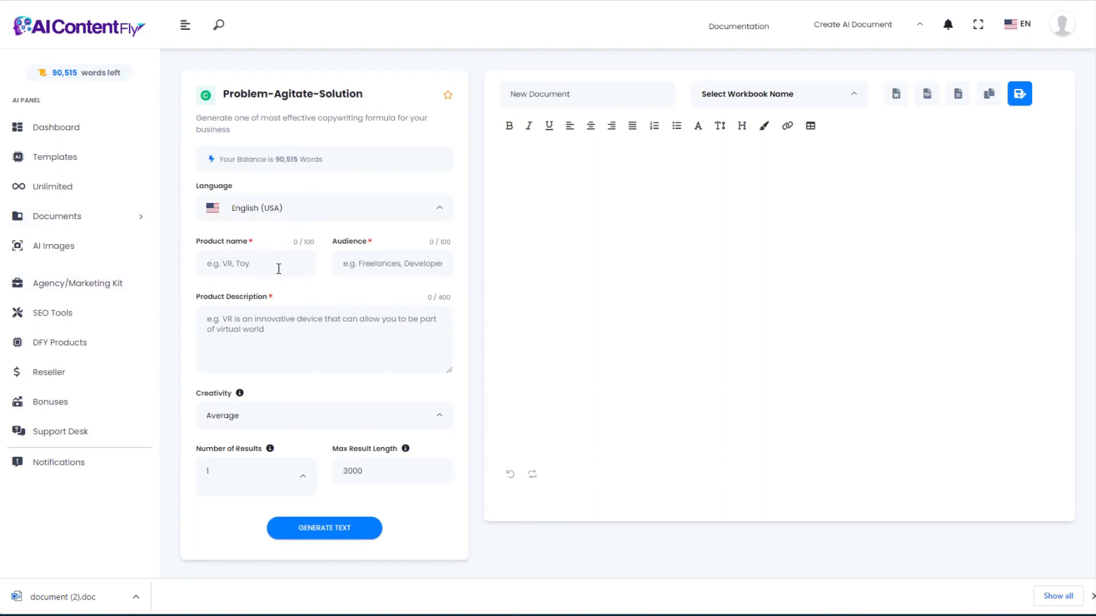
left_click(255, 266)
type("Aquascaping Made Easy")
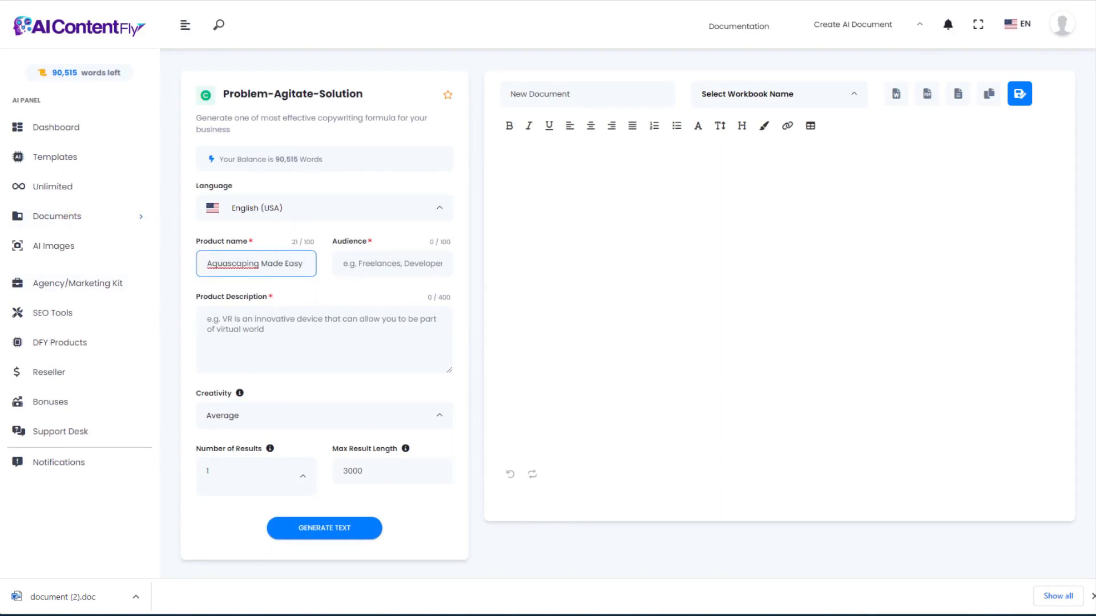
left_click(210, 343)
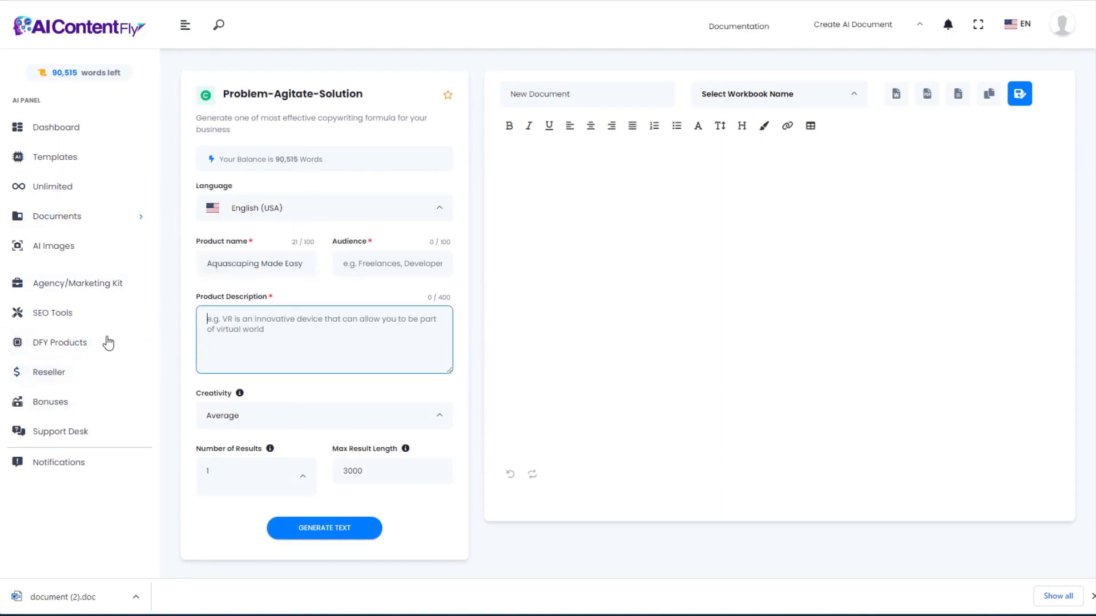
key("ctrl+v")
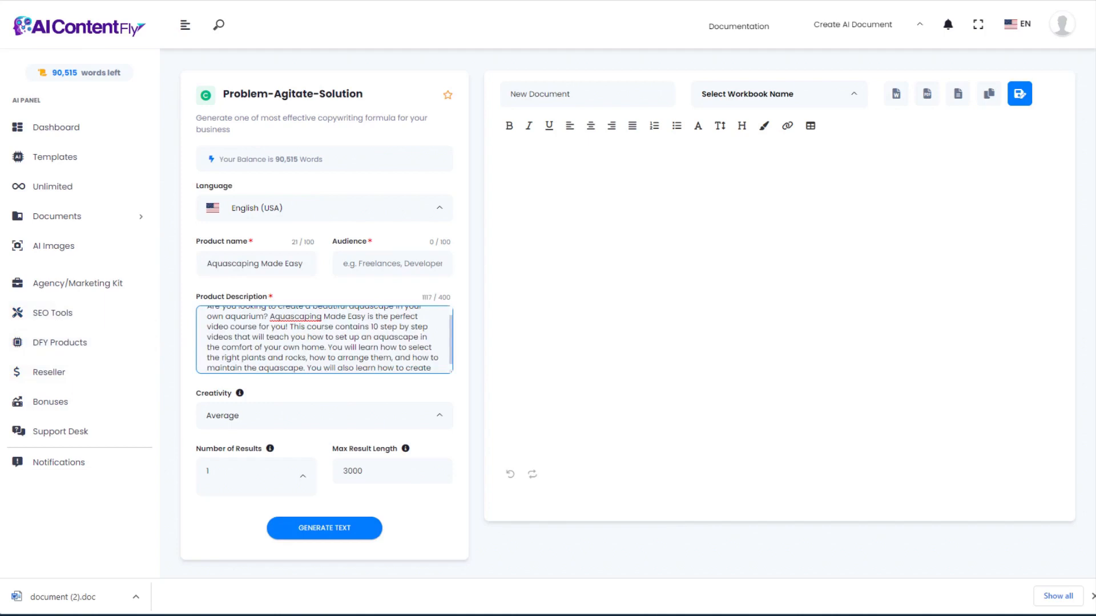
left_click(394, 263)
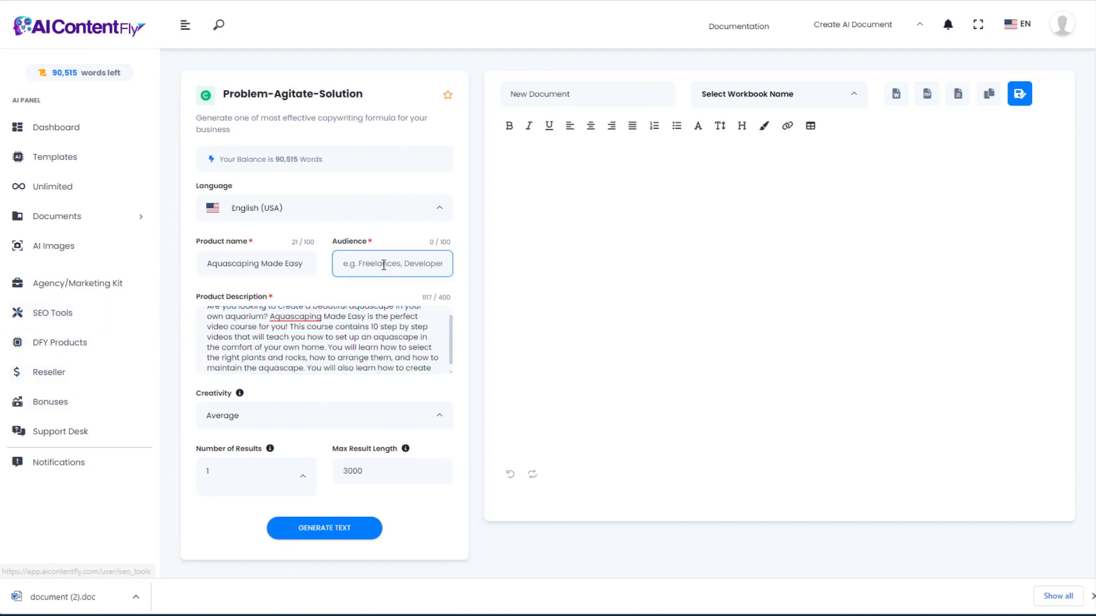
left_click(411, 321)
left_click(344, 471)
left_click(344, 522)
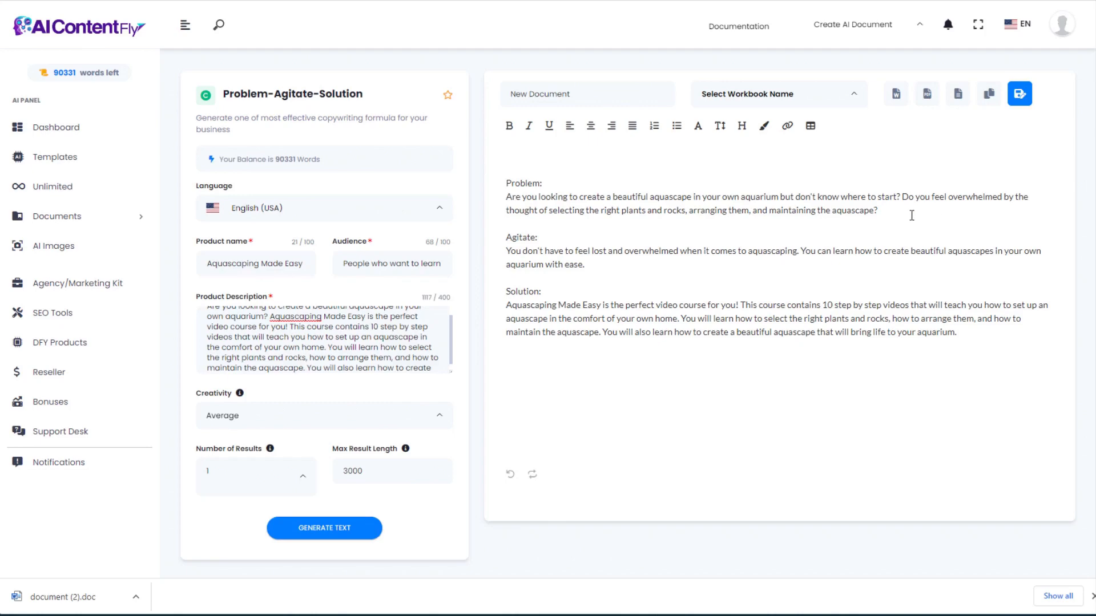
Read through the generated Problem, Agitate and Solution paragraphs, highlighting the Problem text.
left_click_drag(911, 215, 502, 199)
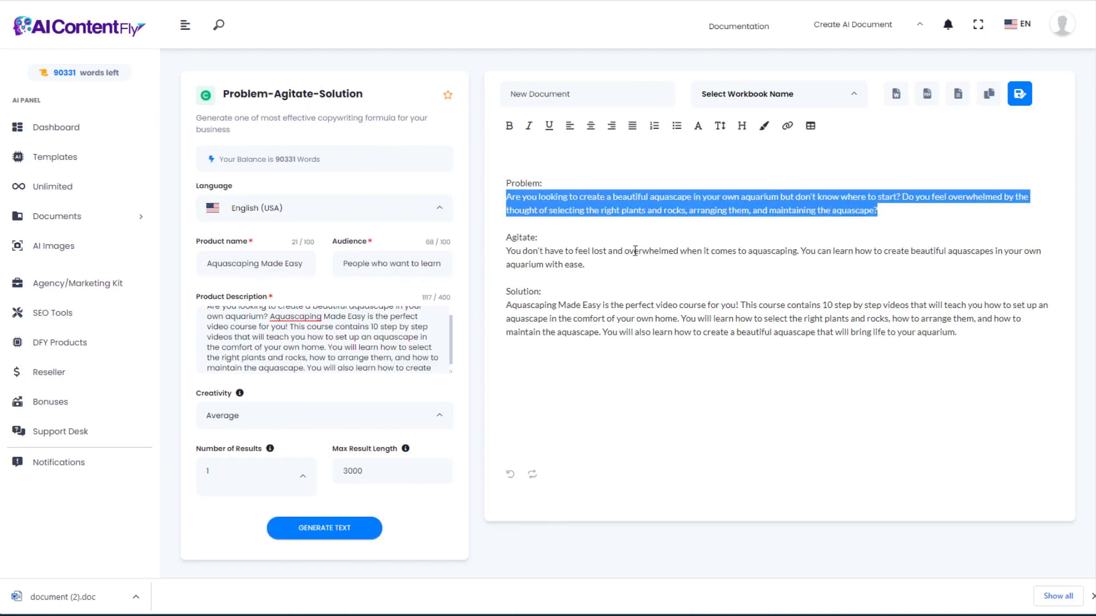
left_click(626, 269)
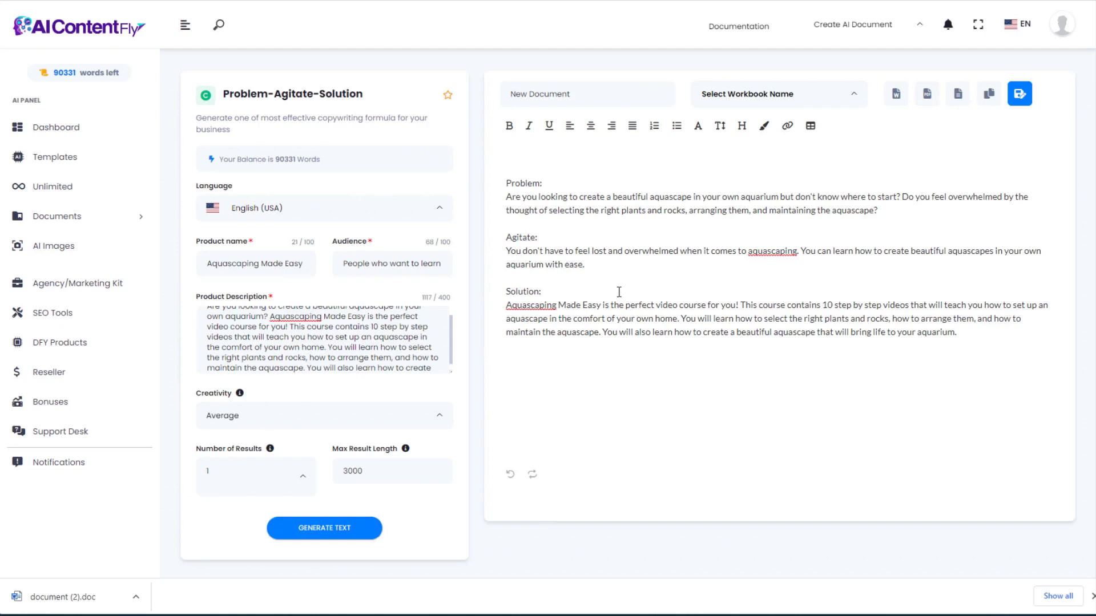
scroll(619, 292, "down", 1)
scroll(621, 310, "up", 1)
Return to the template gallery and look through the remaining templates, including the Pro ones at the end.
key("alt+Left")
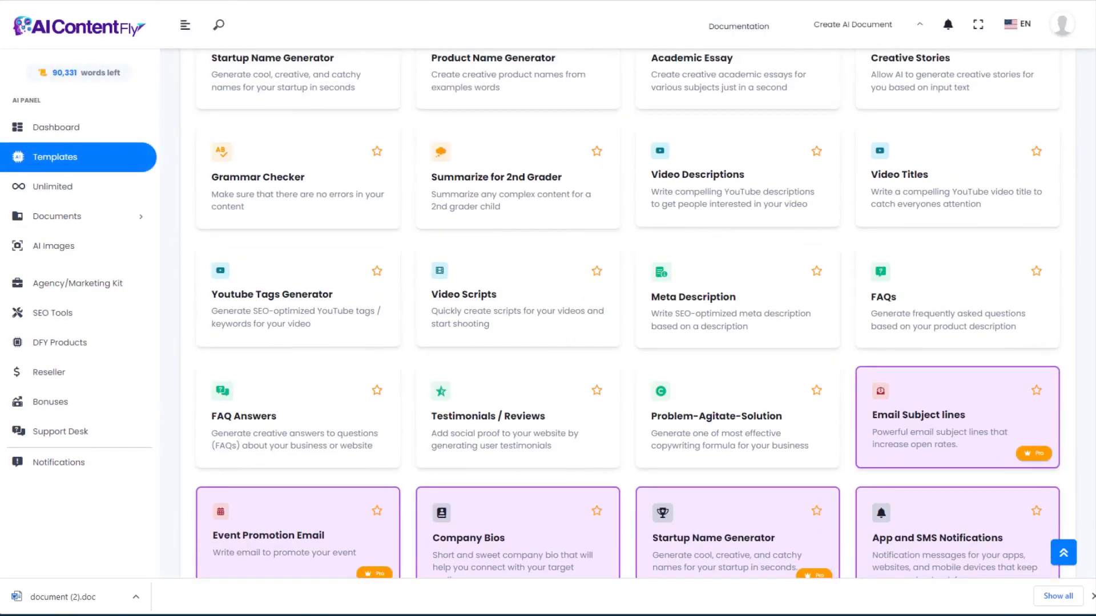
scroll(628, 314, "down", 8)
scroll(628, 314, "down", 6)
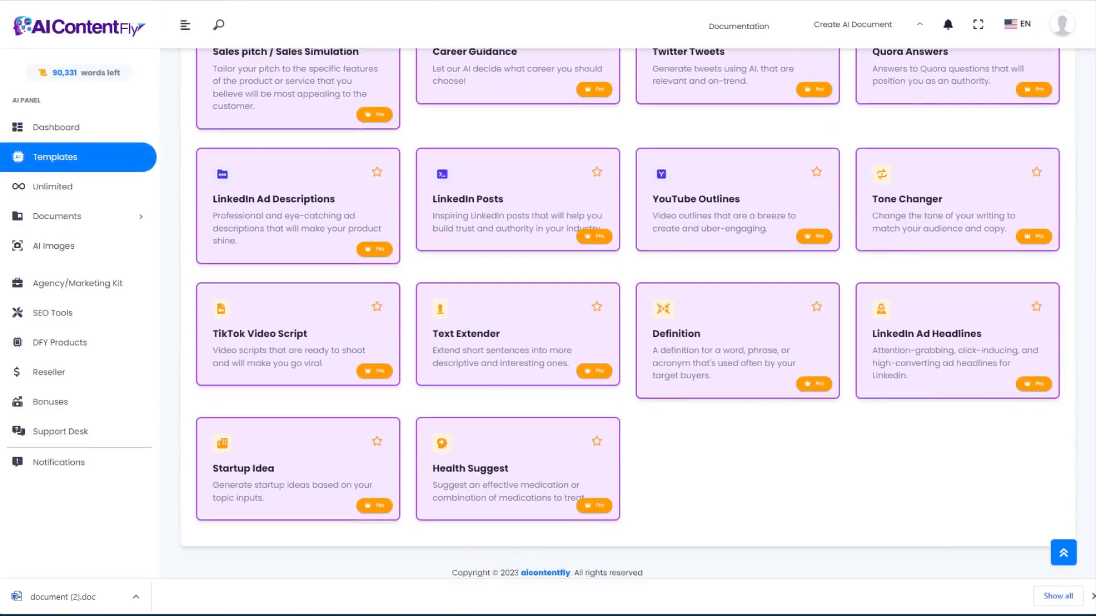
scroll(628, 314, "up", 12)
scroll(628, 313, "up", 2)
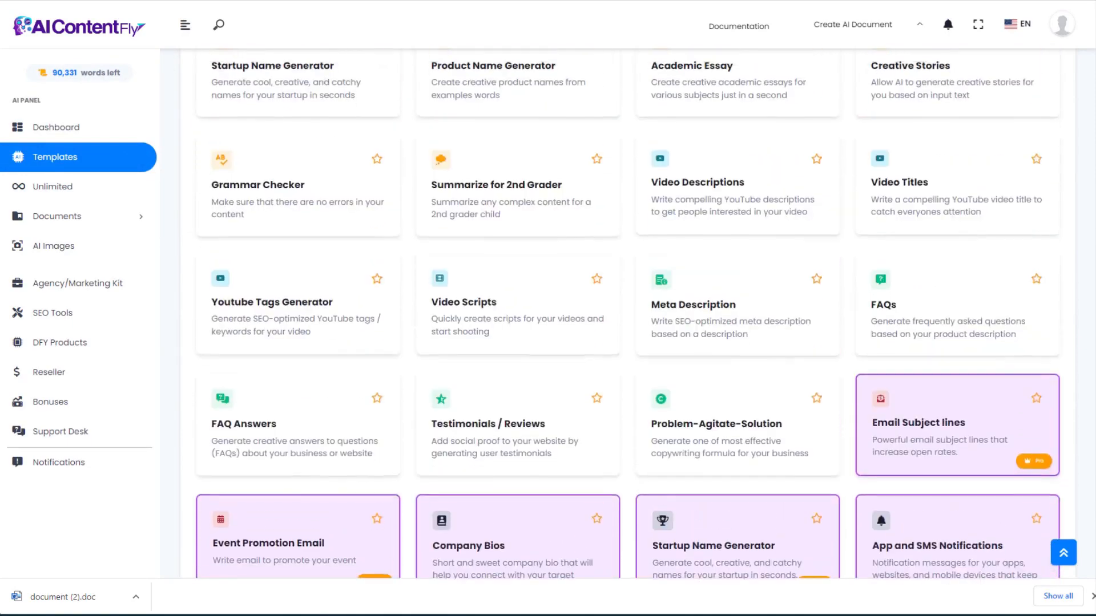
scroll(627, 314, "up", 1)
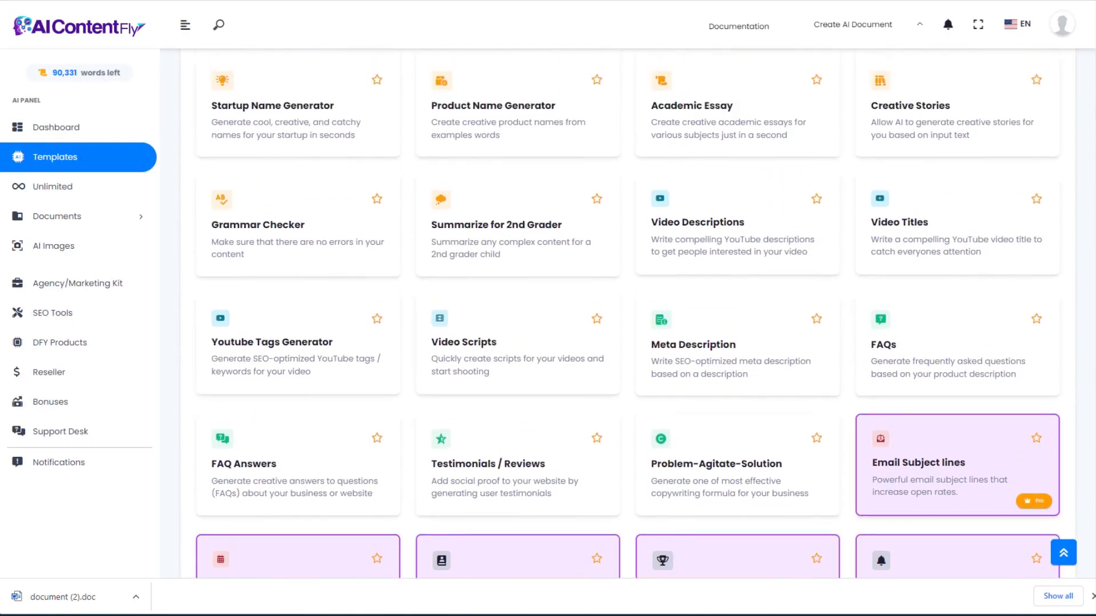
scroll(628, 314, "down", 2)
scroll(628, 314, "up", 1)
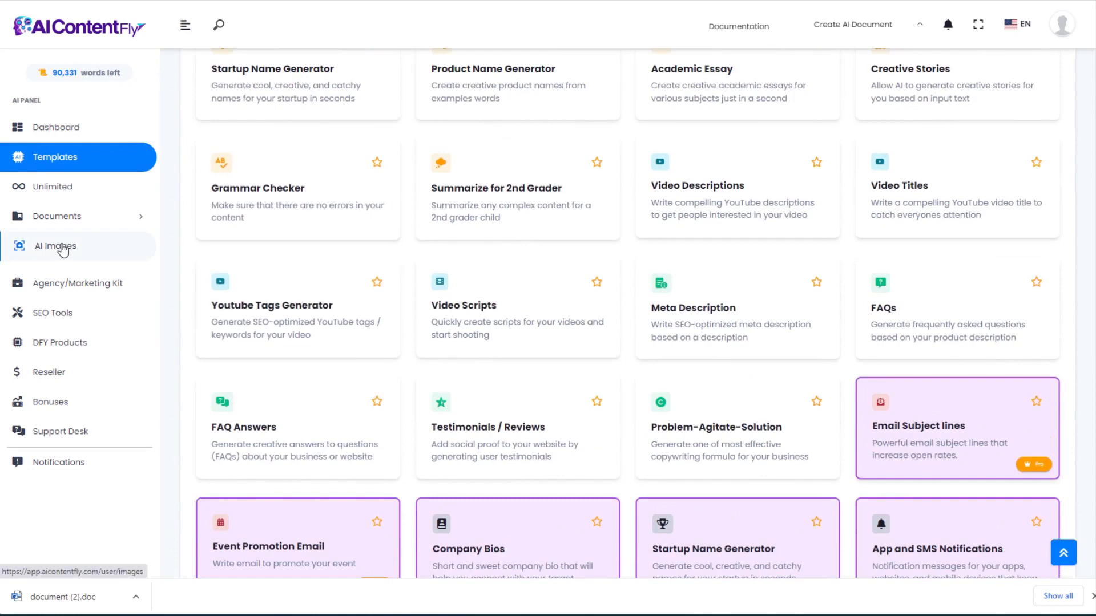
In AI Images, name the image "aquascape" and describe it as "aquarium with beautiful aquascaping, colorful, extremely detailed, 8k resolution, hyperreaslistic, beautiful aquatic plants, professional photo".
left_click(63, 249)
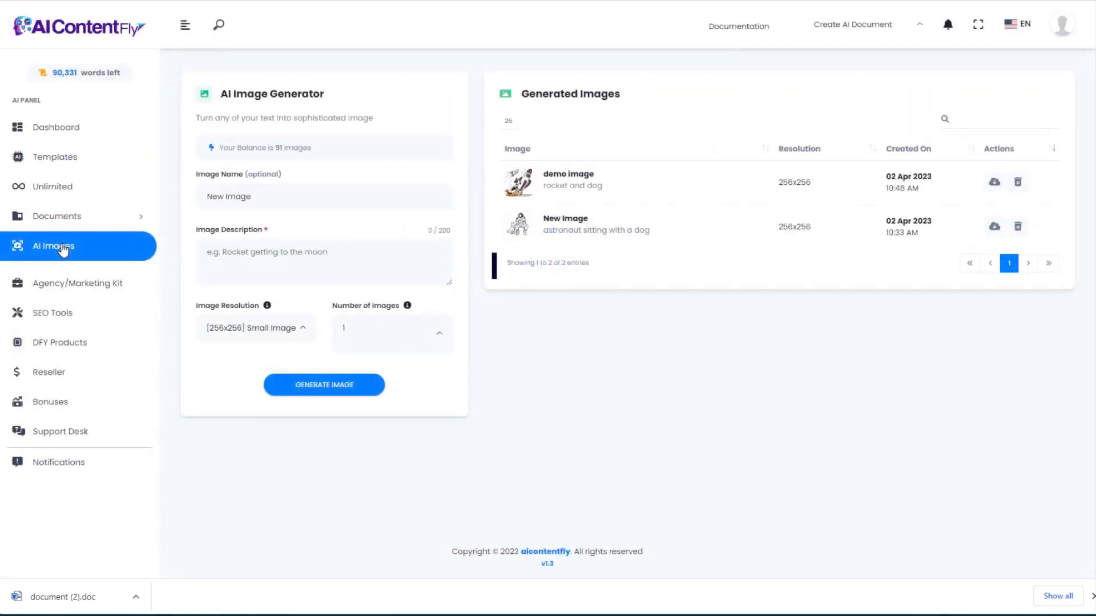
left_click(275, 191)
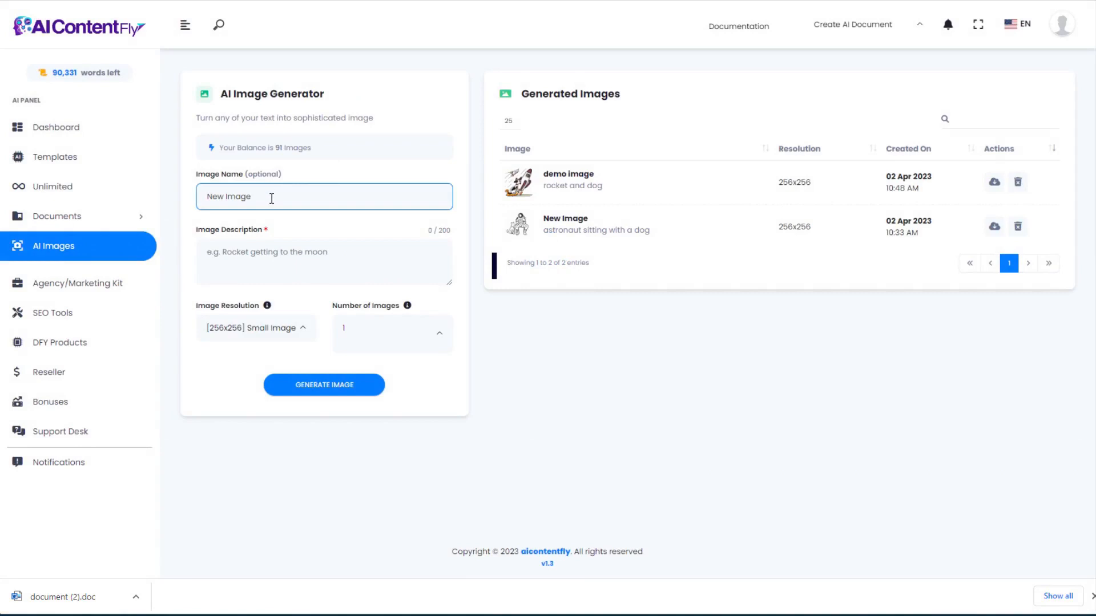
left_click_drag(274, 198, 170, 202)
type("aquascape")
left_click(248, 264)
type("aquarium with beautiful aquascaping, colorful, extremely detailed, 8k resolution, hyperreaslistic, beautiful aquatic plants, professional photo")
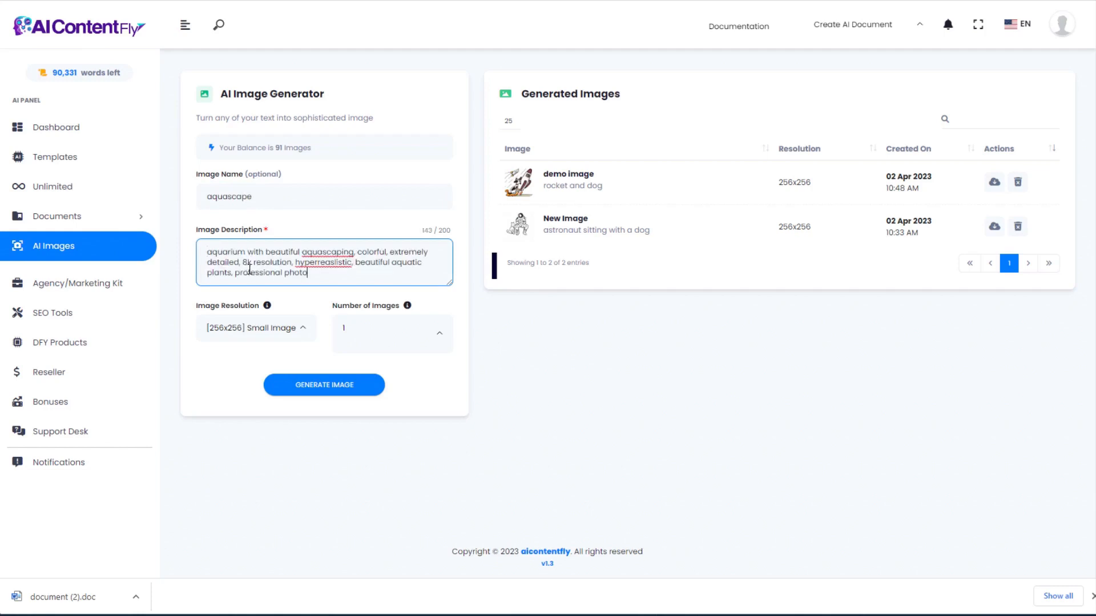
Set the image resolution to [1024x1024] Large Image and generate the aquascape image.
left_click(276, 336)
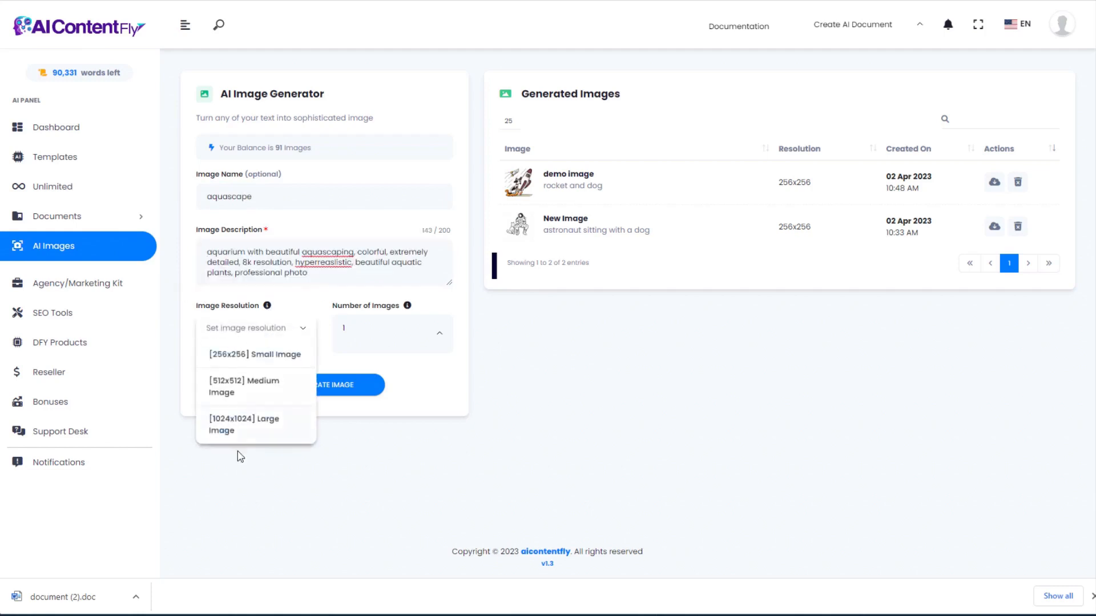
left_click(237, 432)
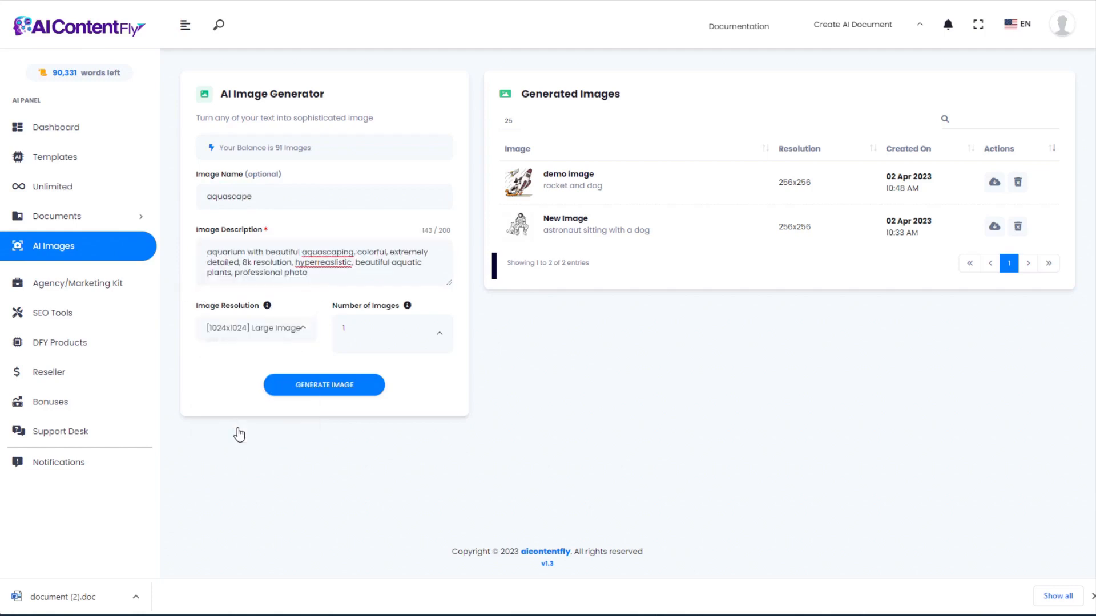
left_click(326, 388)
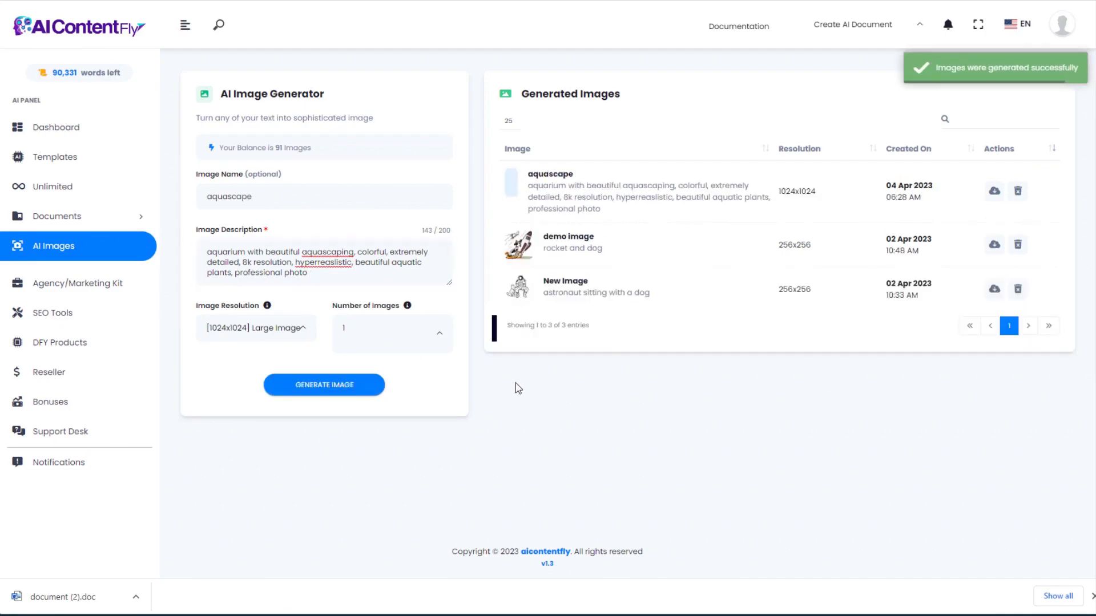
Open the generated professional-photo aquascape image in the preview, download it and close the preview.
left_click(555, 177)
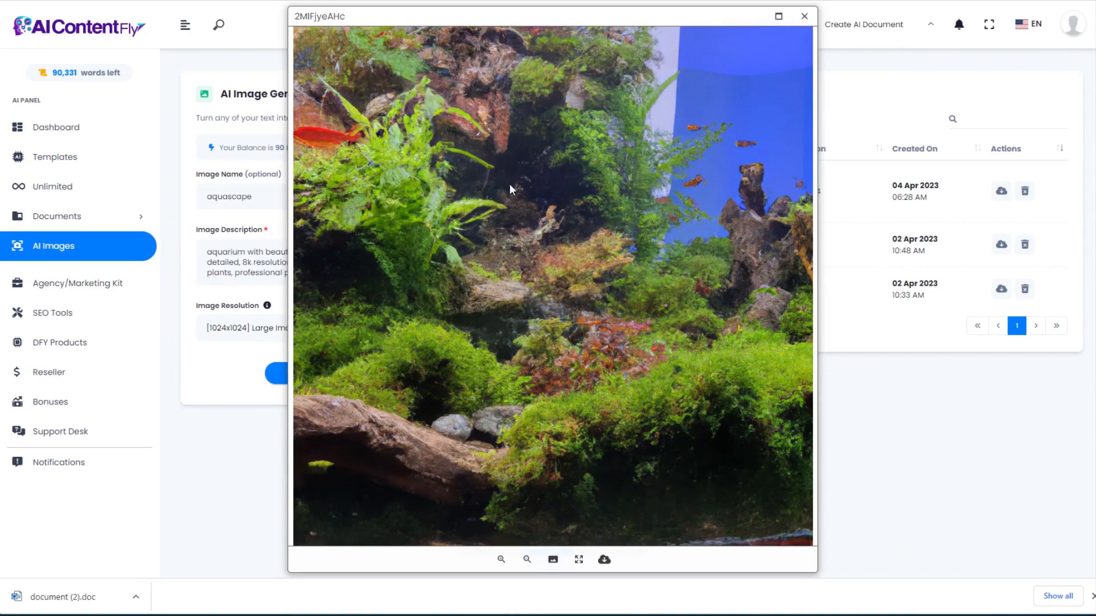
left_click(604, 560)
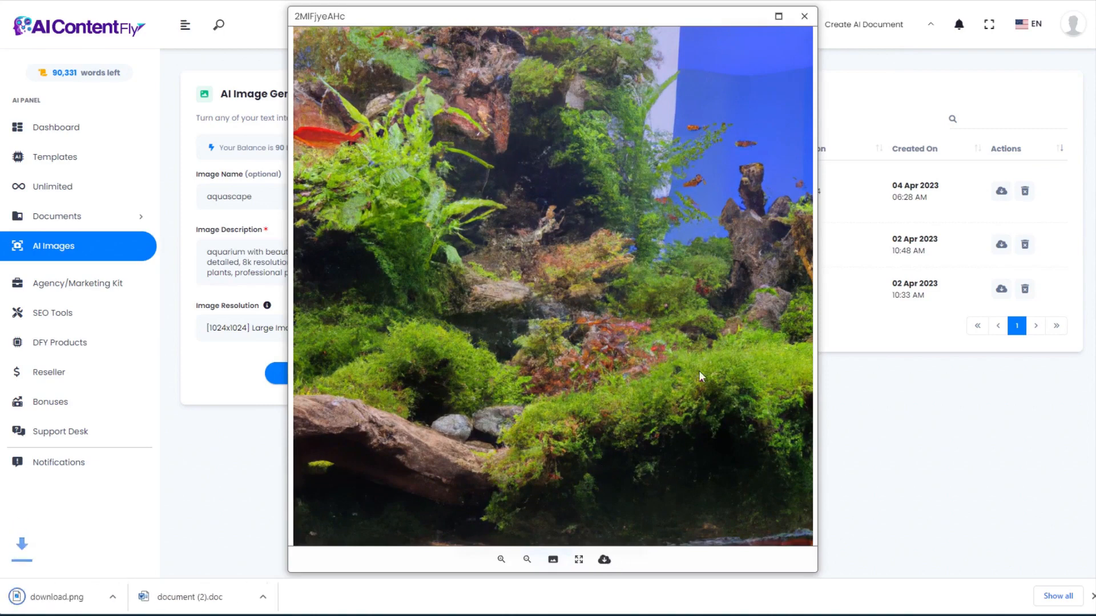
left_click(804, 26)
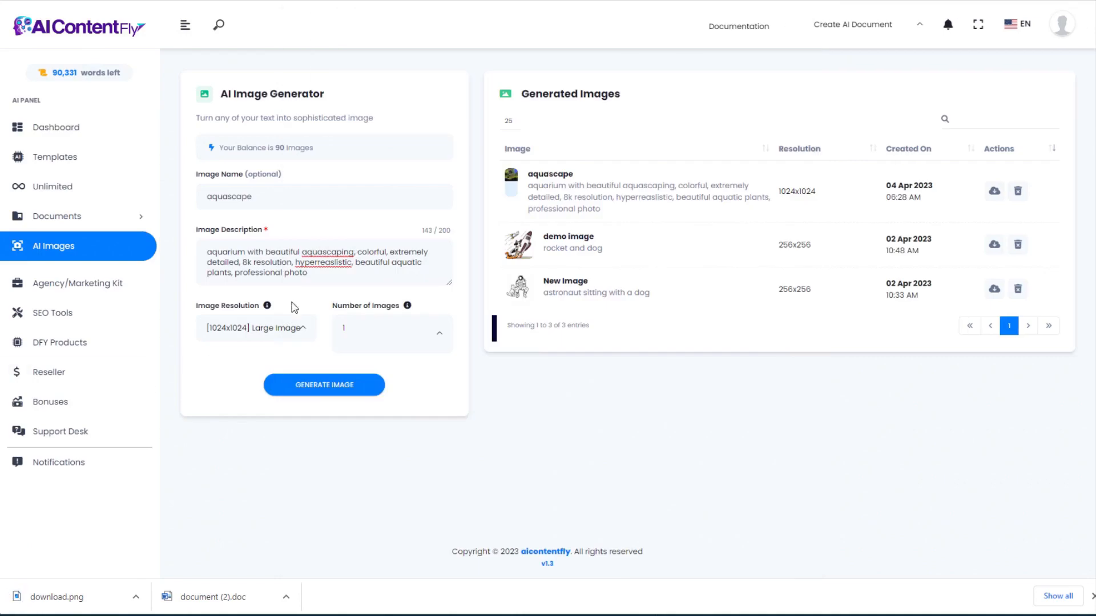
Generate another image from the description "aquarium with beautiful aquascaping, colorful, extremely detailed, 8k resolution, beautiful aquatic plants, watercolor style painting".
left_click(333, 273)
key("ctrl+a")
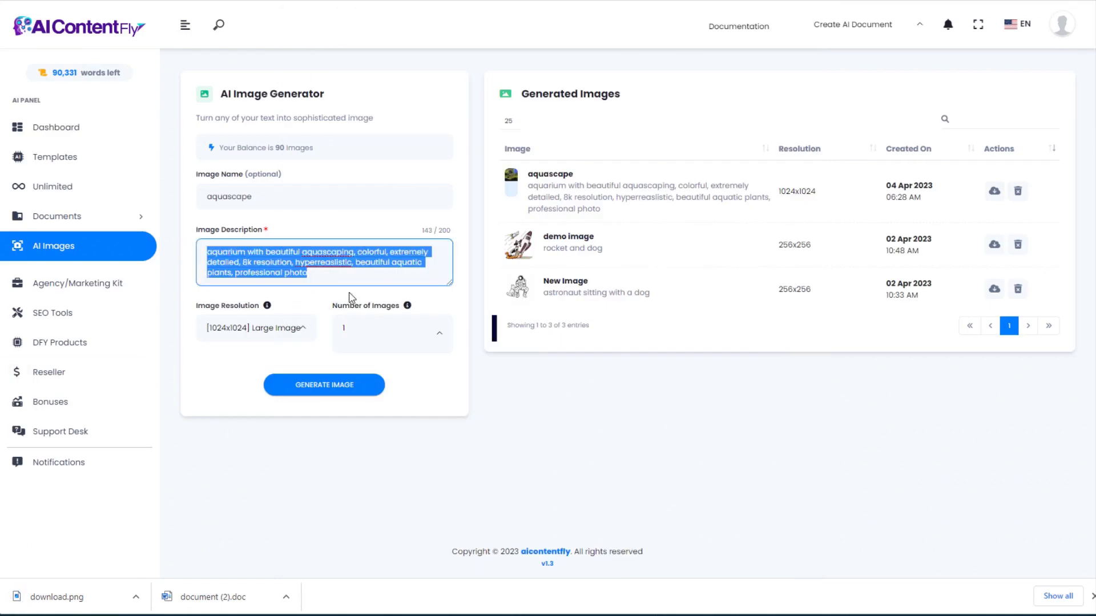
key("ctrl+v")
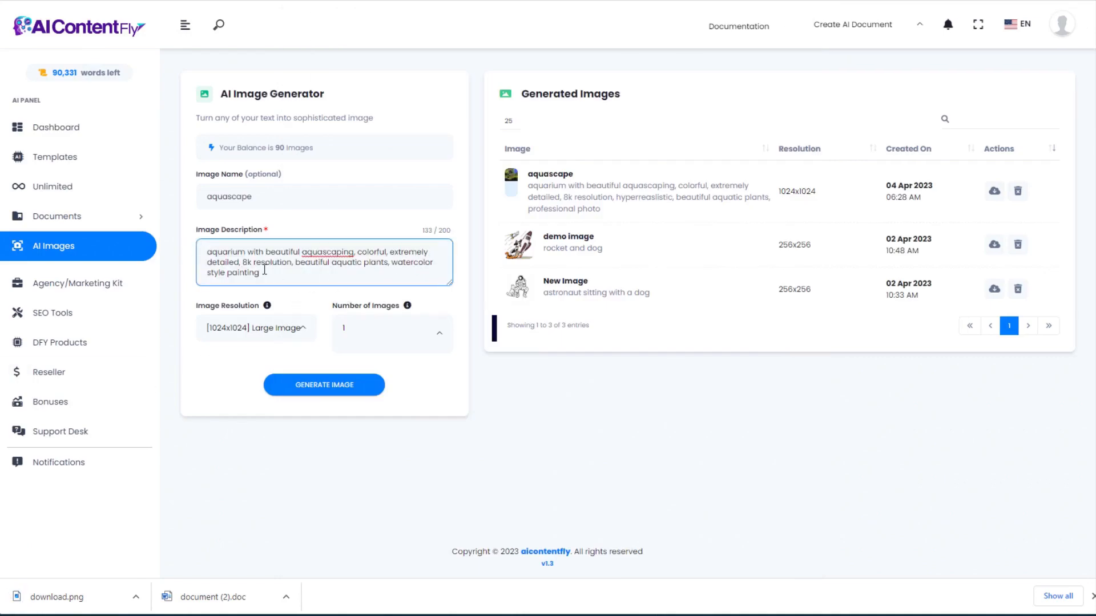
left_click(342, 392)
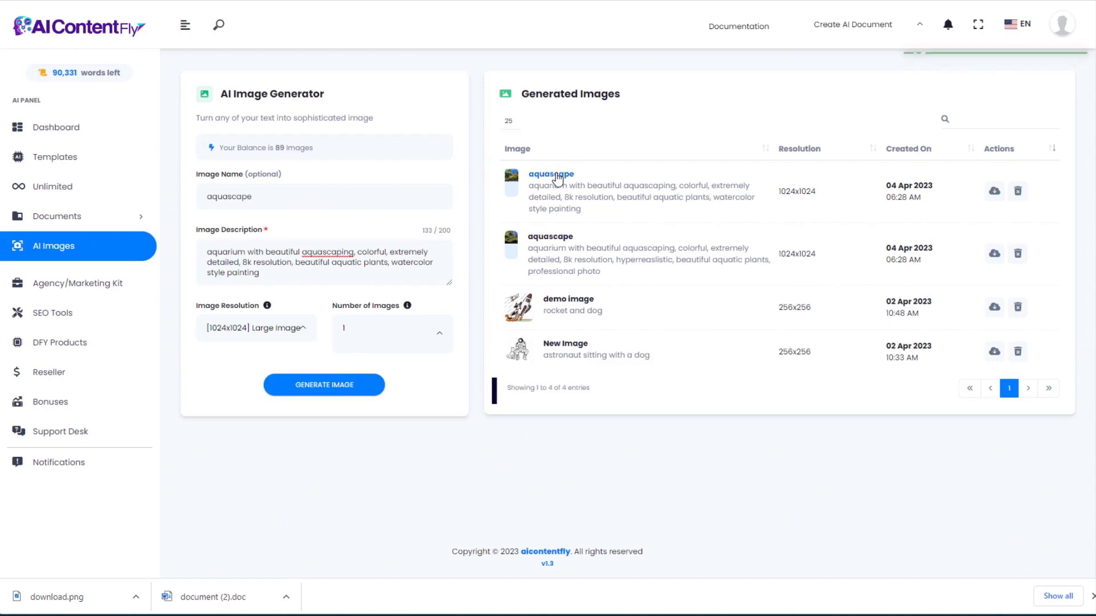
Preview the watercolor-style aquascape image, download it and close the preview.
left_click(512, 181)
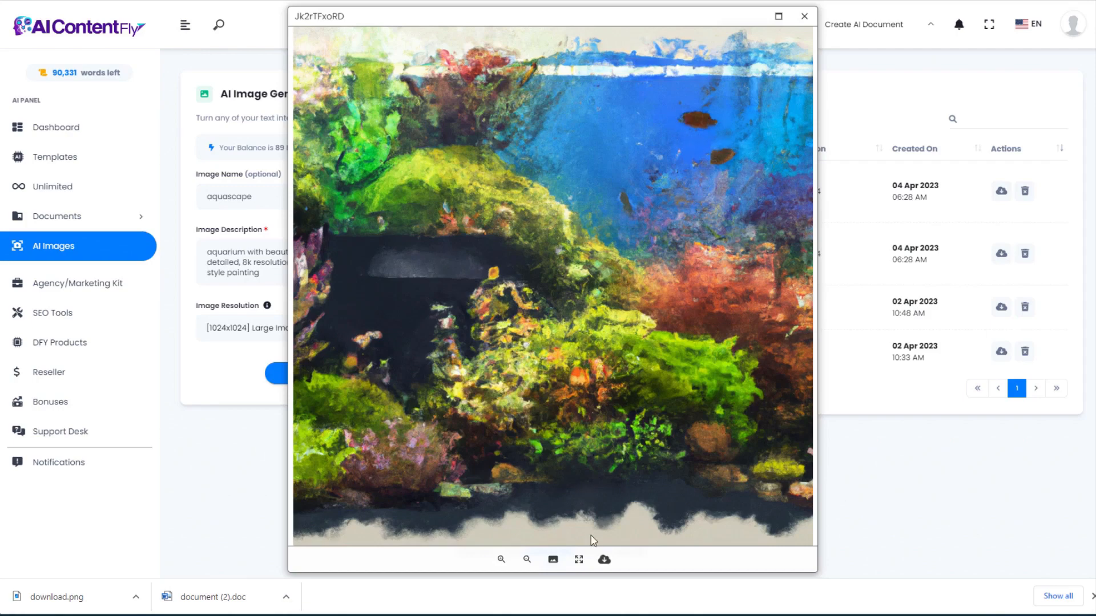
left_click(604, 560)
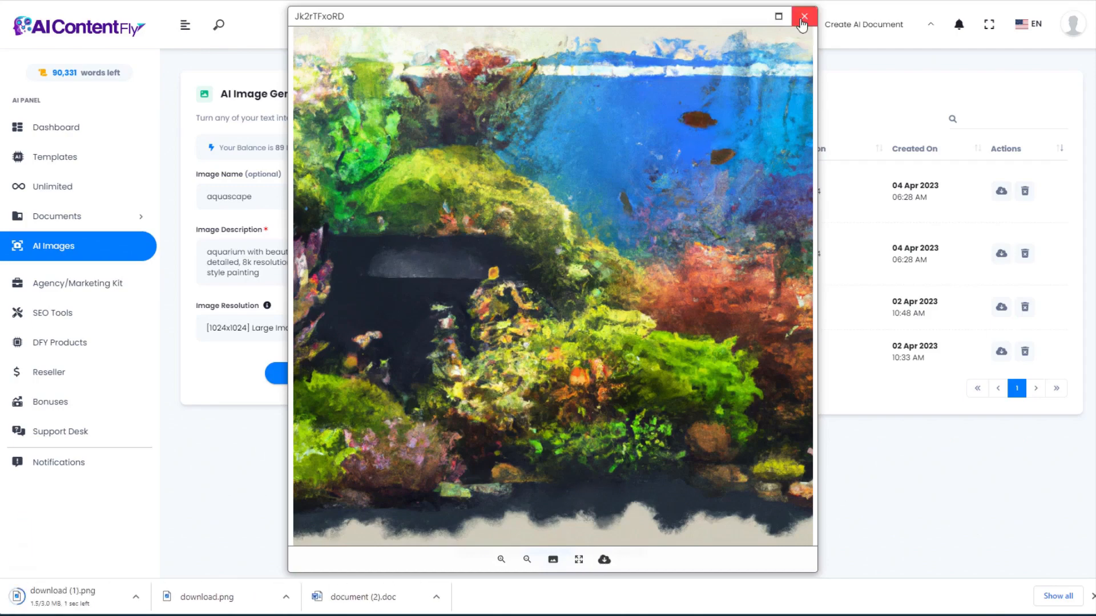
left_click(802, 21)
Generate an image from the description "aquarium with beautiful aquascaping, colorful, 8k resolution, beautiful aquatic plants, in the style of monet impressionist oil painting".
left_click_drag(279, 278, 132, 240)
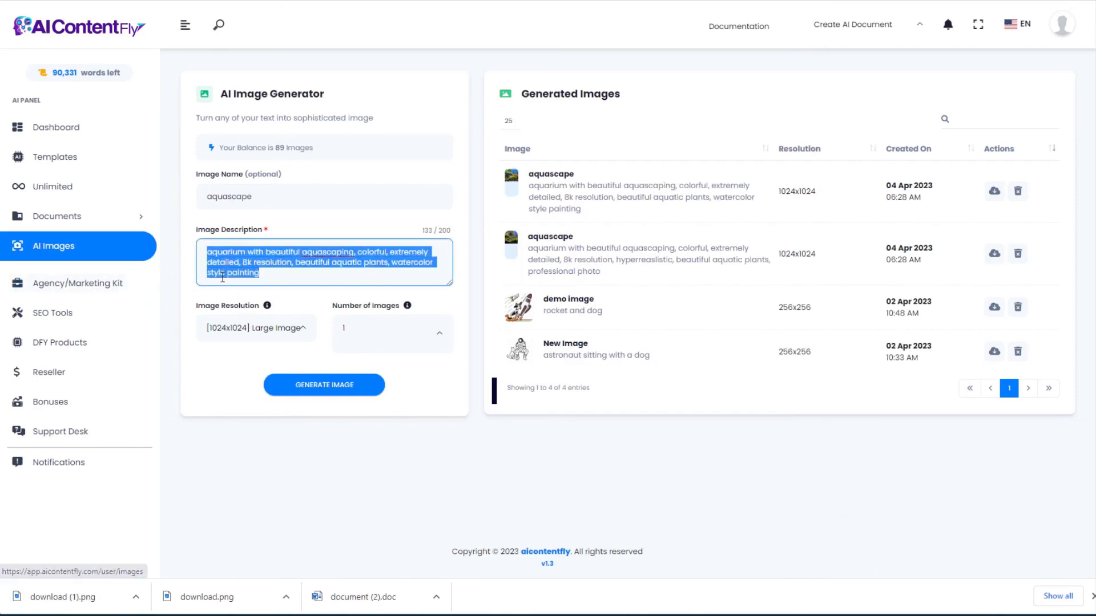
type("aquarium with beautiful aquascaping, colorful, 8k resolution, beautiful aquatic plants, in the style of monet impressionist oil painting")
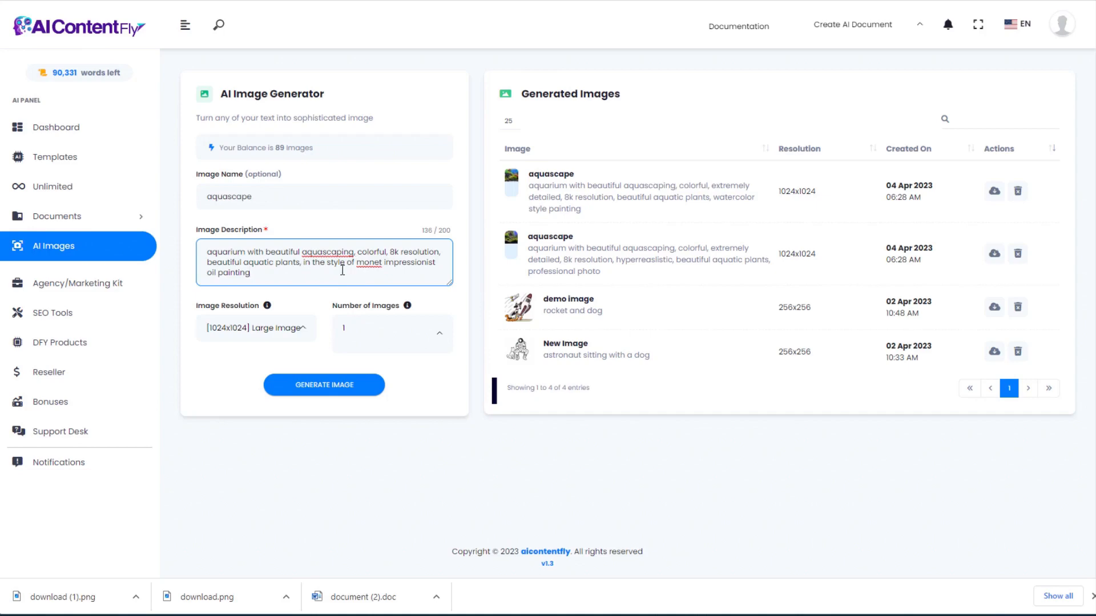
left_click(323, 387)
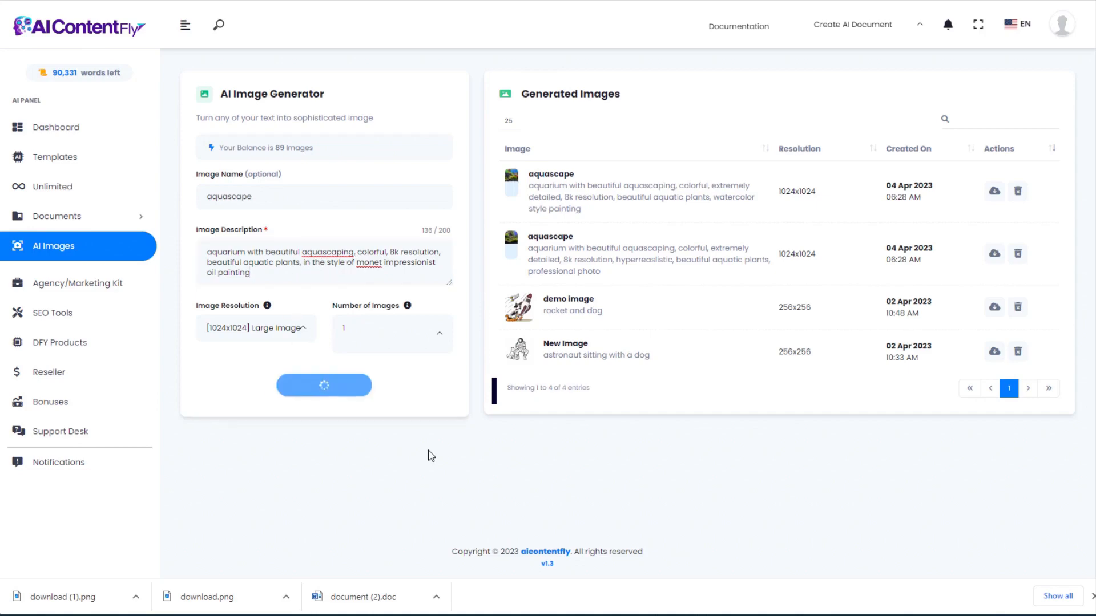
Preview the newly generated Monet-style aquascape image, download it and close the preview.
left_click(553, 176)
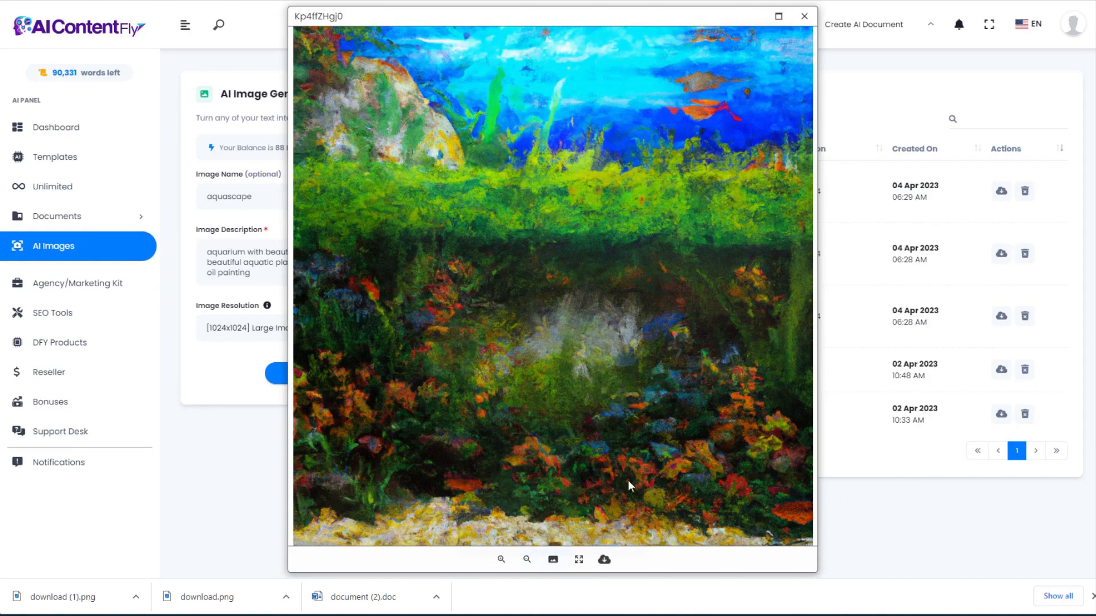
left_click(603, 560)
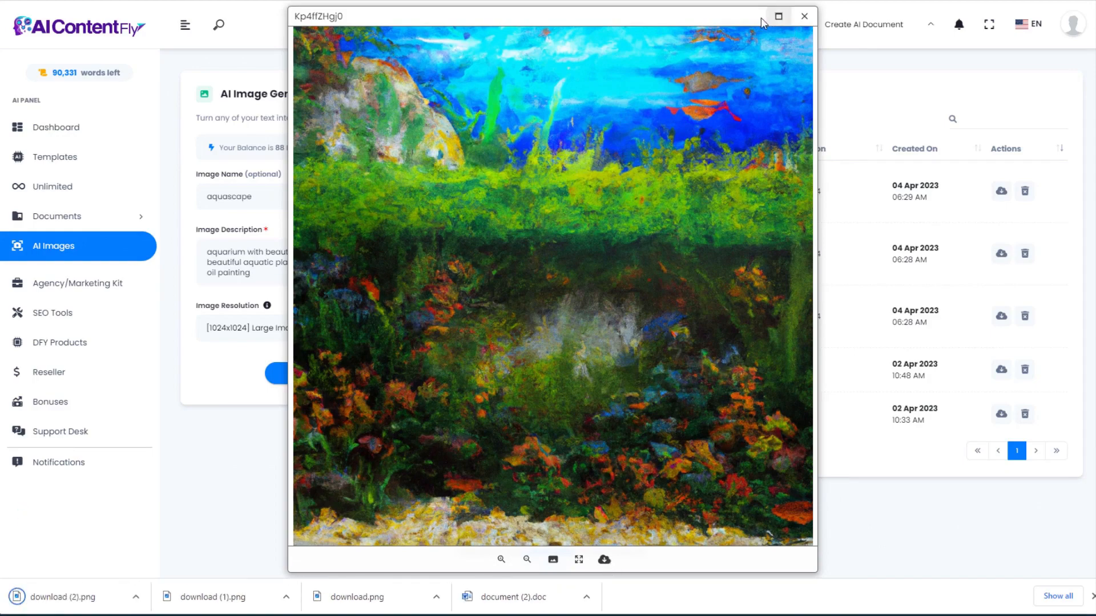
left_click(805, 16)
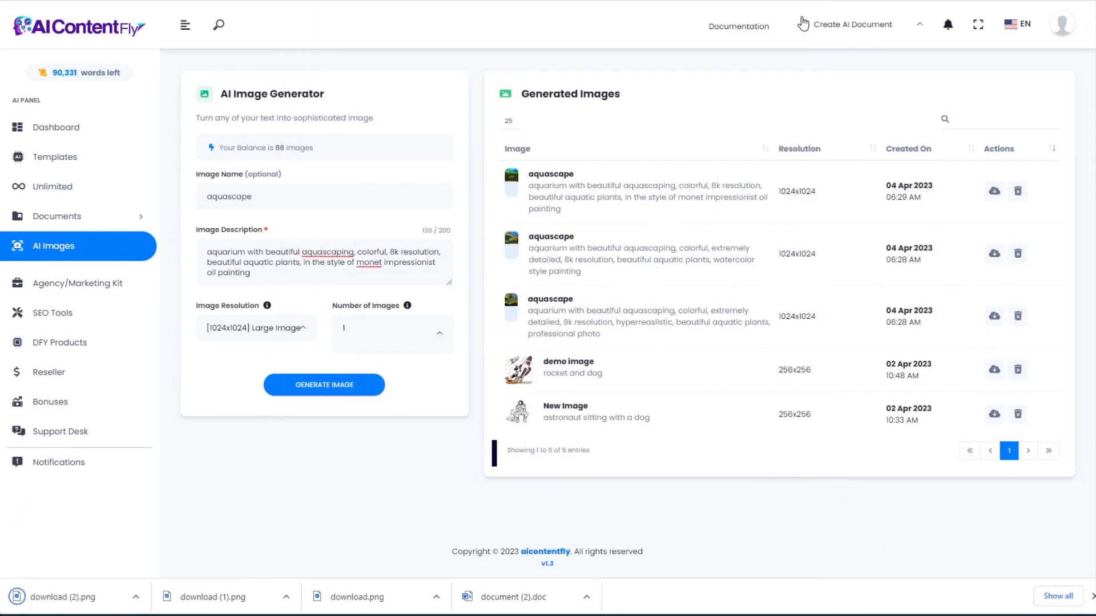
Generate an image from the description "children's book illustration of a happy crab living in an aquarium, with aquascape plants in aquarium, colorful, painting style".
left_click(257, 278)
left_click_drag(257, 278, 181, 243)
type("children's book illustration of a happy crab living in an aquarium, with aquascape plants in aquarium, colorful, painting style")
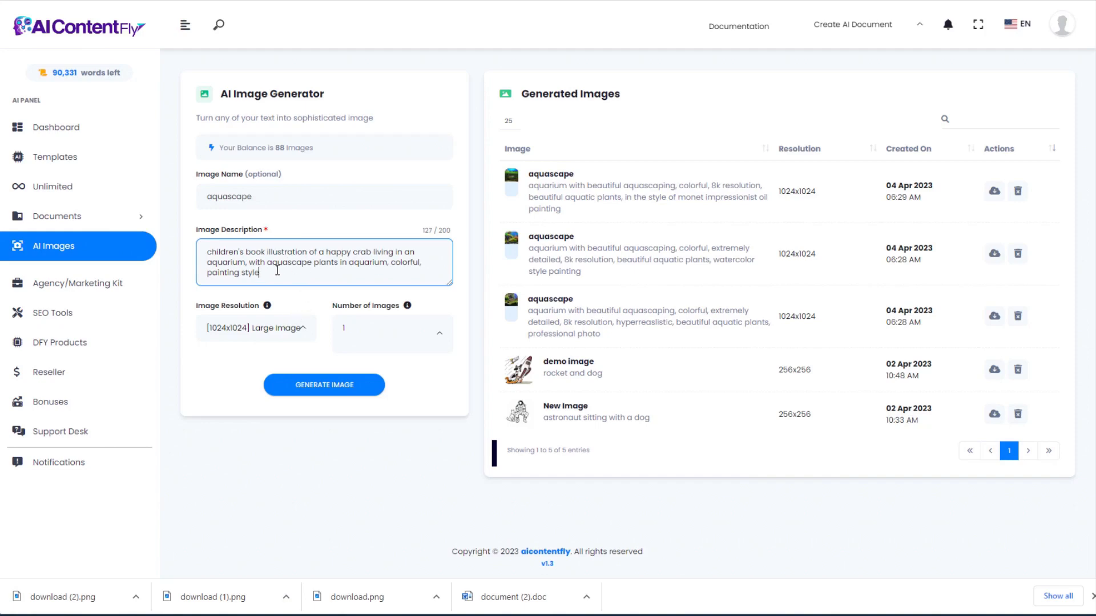
left_click(331, 384)
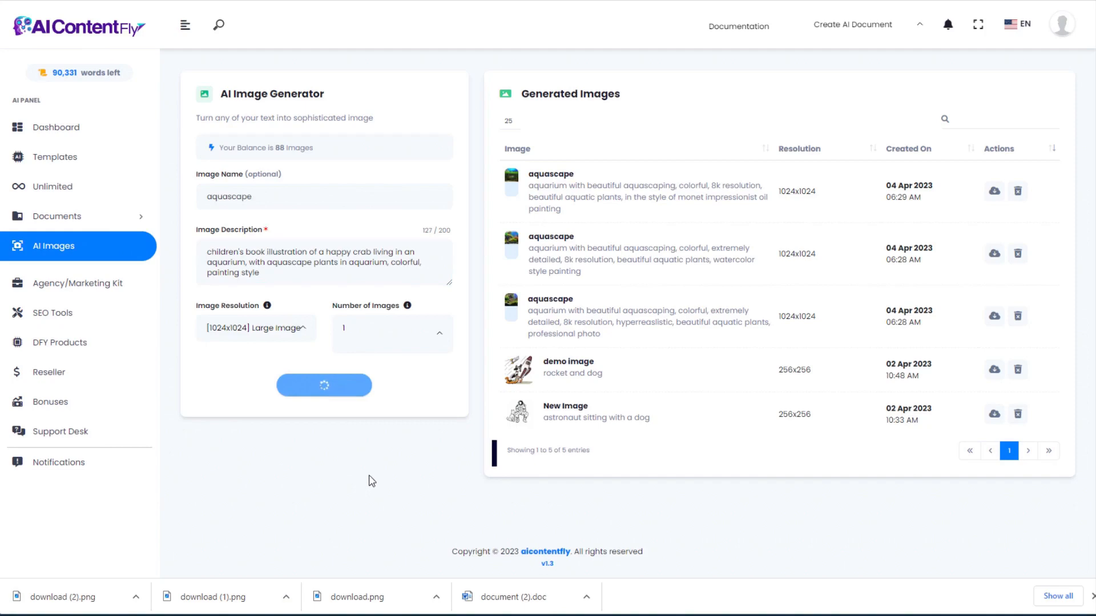
left_click(450, 280)
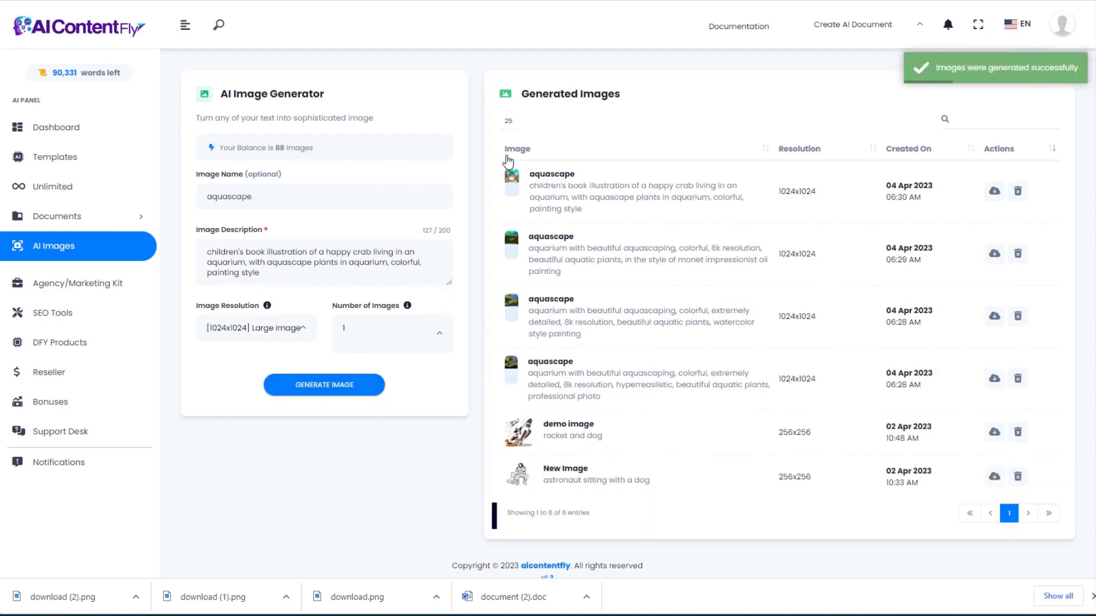
Preview the generated illustration of the crab living in an aquarium, download it and close the preview.
left_click(562, 176)
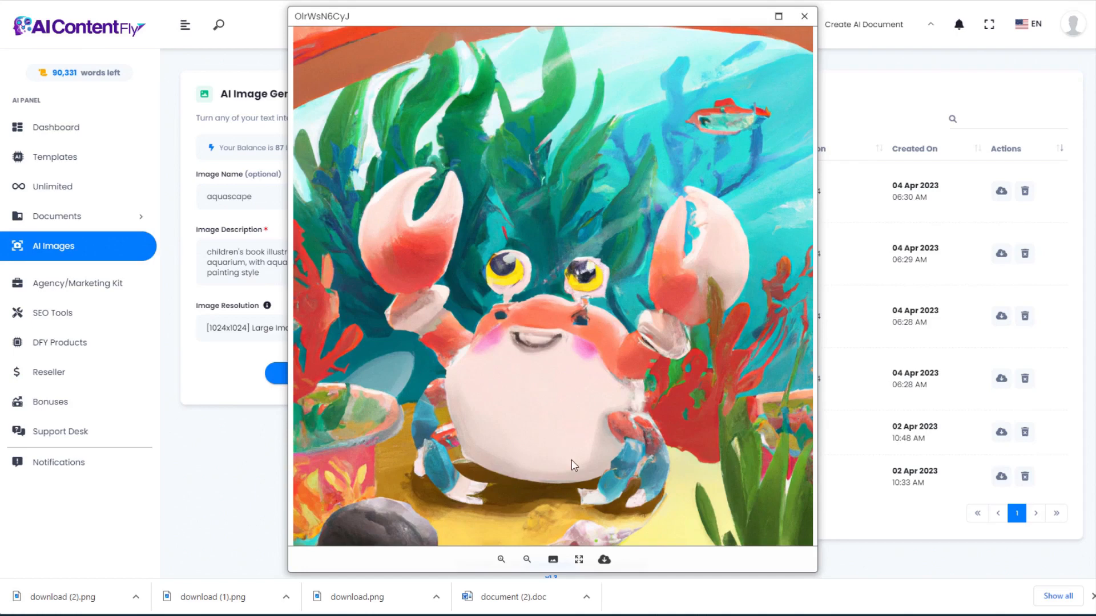
left_click(604, 560)
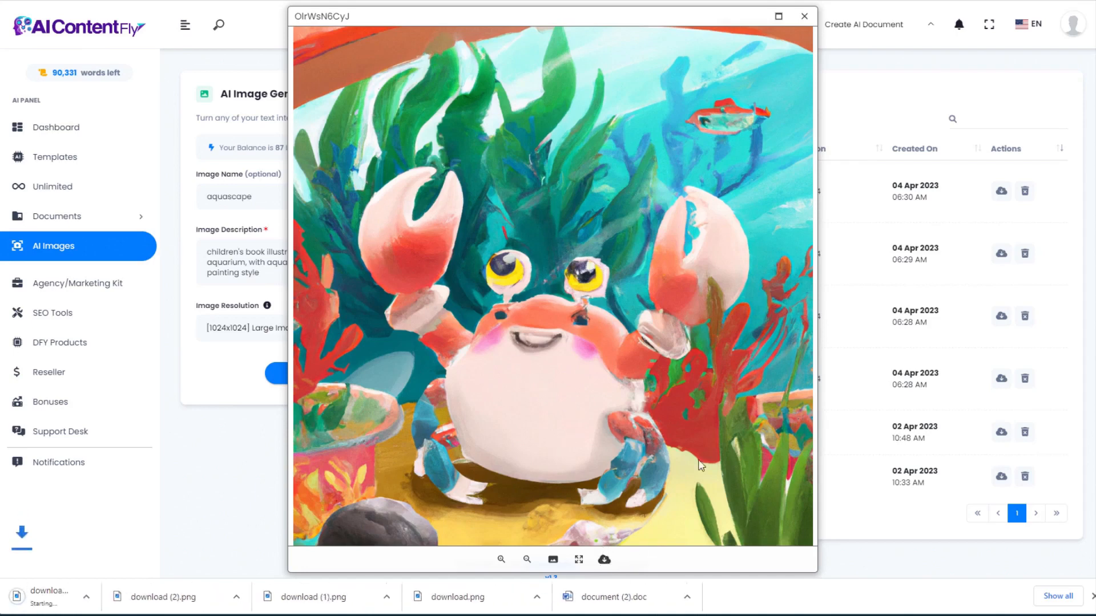
left_click(804, 16)
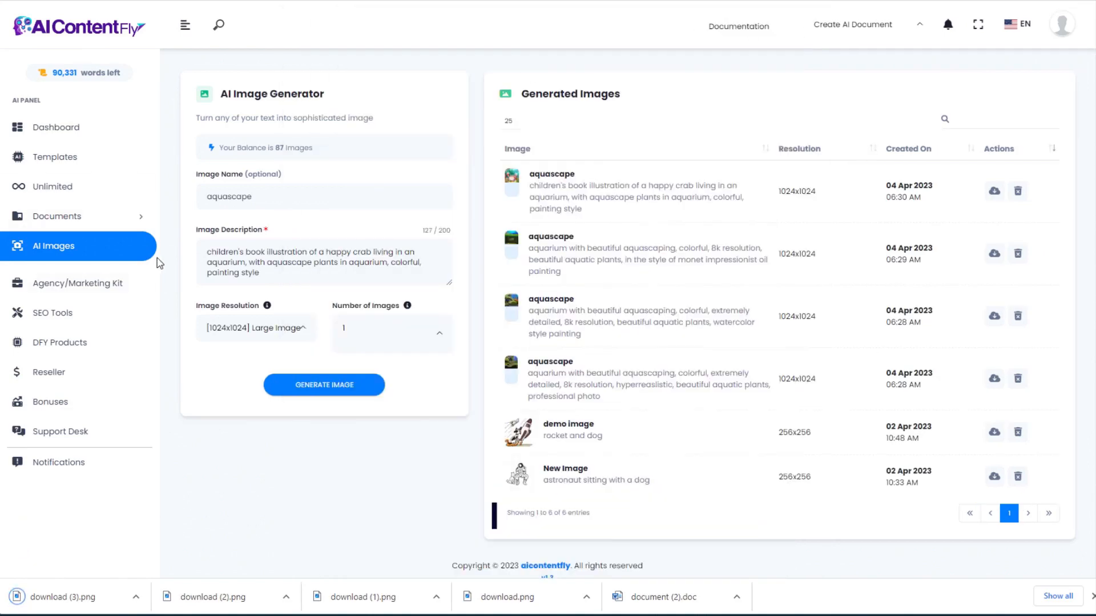
Generate an image from the description "children's book illustration of a happy crab tap dancing on a kitchen counter, colorful, painting style".
left_click(356, 266)
key("ctrl+a")
type("children's book illustration of a happy crab tap dancing on a kitchen counter, colorful, painting style")
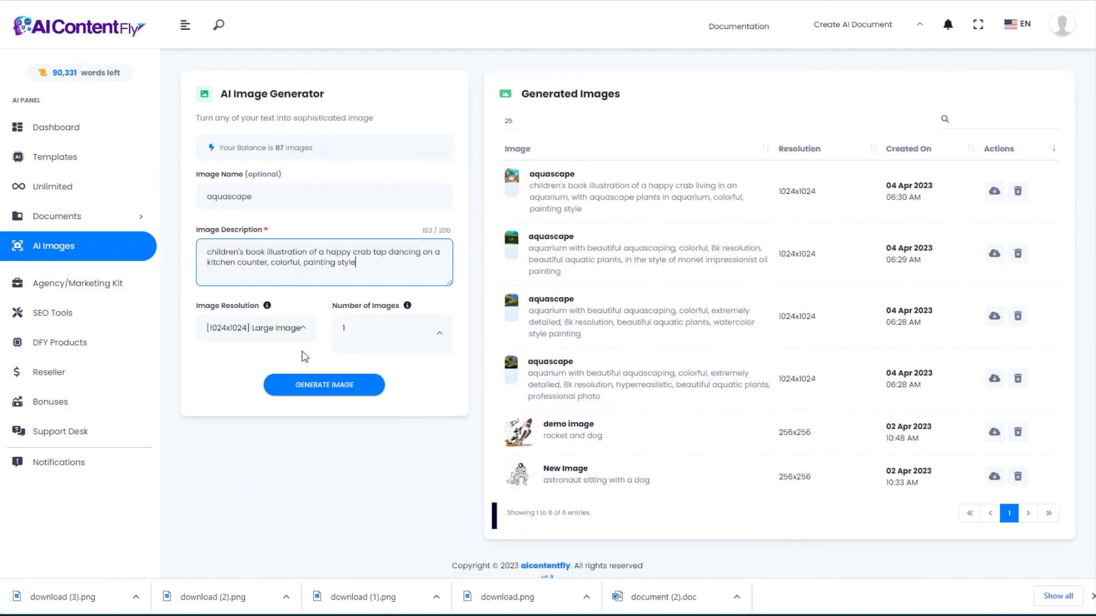
left_click(328, 384)
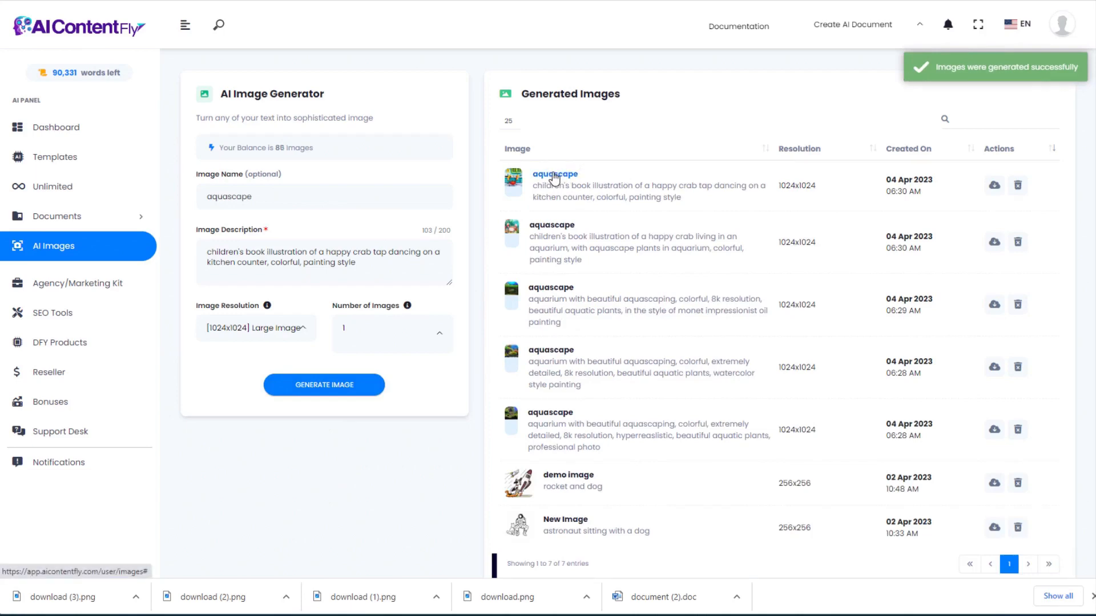
Preview the generated illustration of the tap-dancing crab, download it and close the preview.
left_click(553, 175)
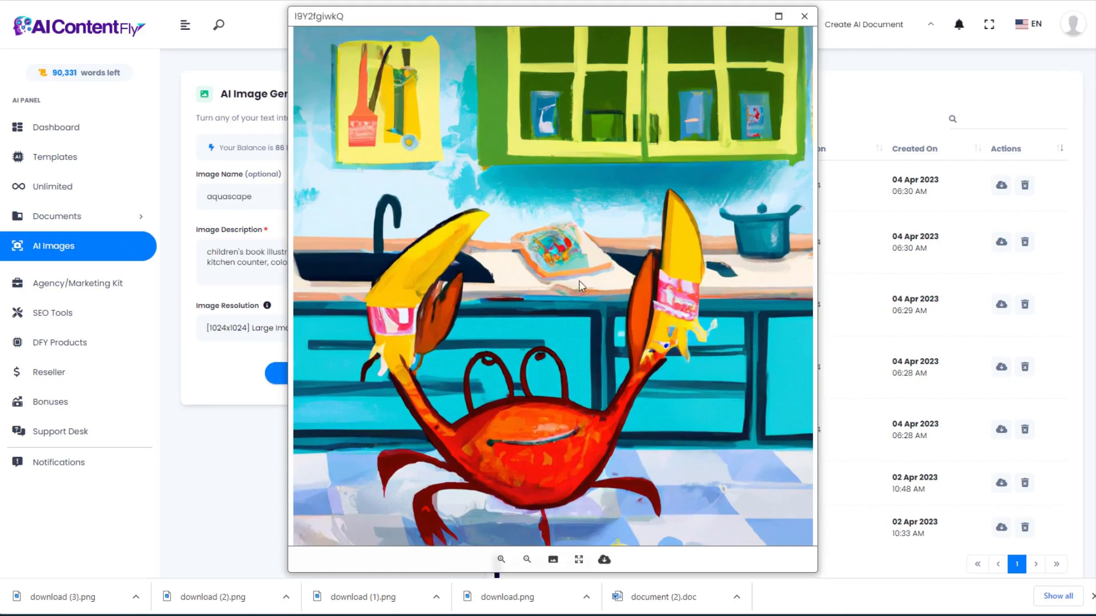
right_click(606, 258)
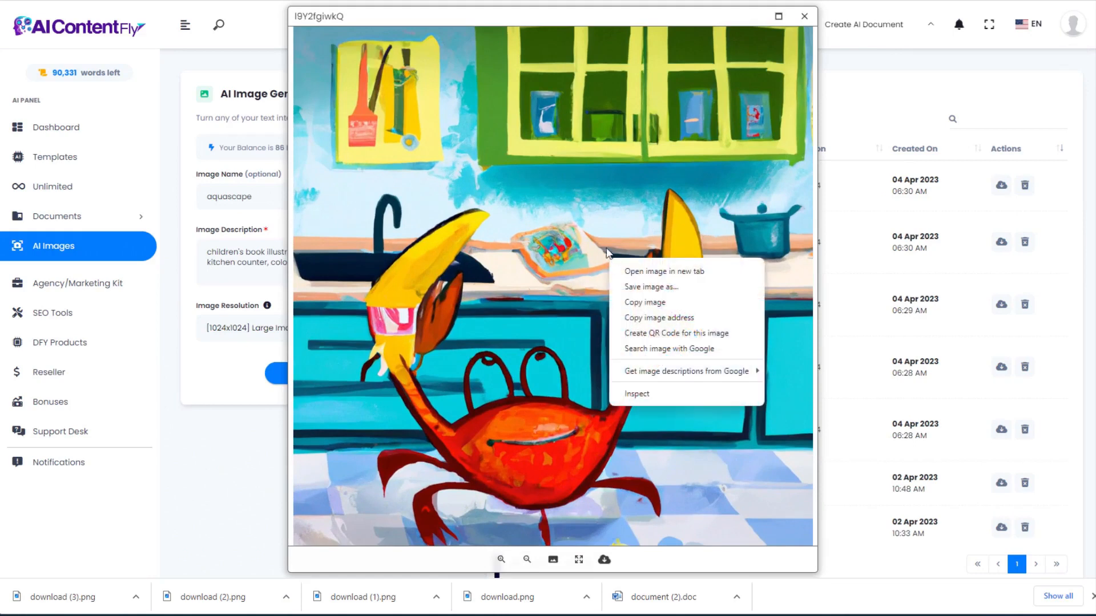
left_click(598, 467)
left_click(604, 560)
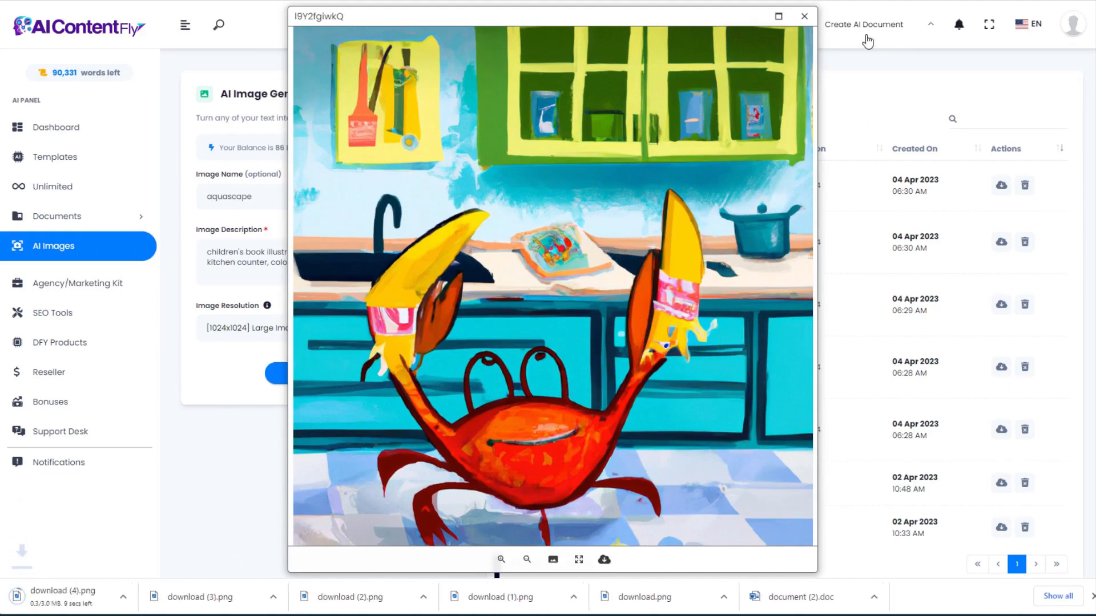
left_click(804, 16)
Generate image "face" from "portrait stunningly beautiful alluring and attractive asian female maiden, brown eyes, depth of field, zeiss lens, detailed, symmetrical, centered, fashion photoshoot, extremely detailed, hyperreal".
key("BackSpace")
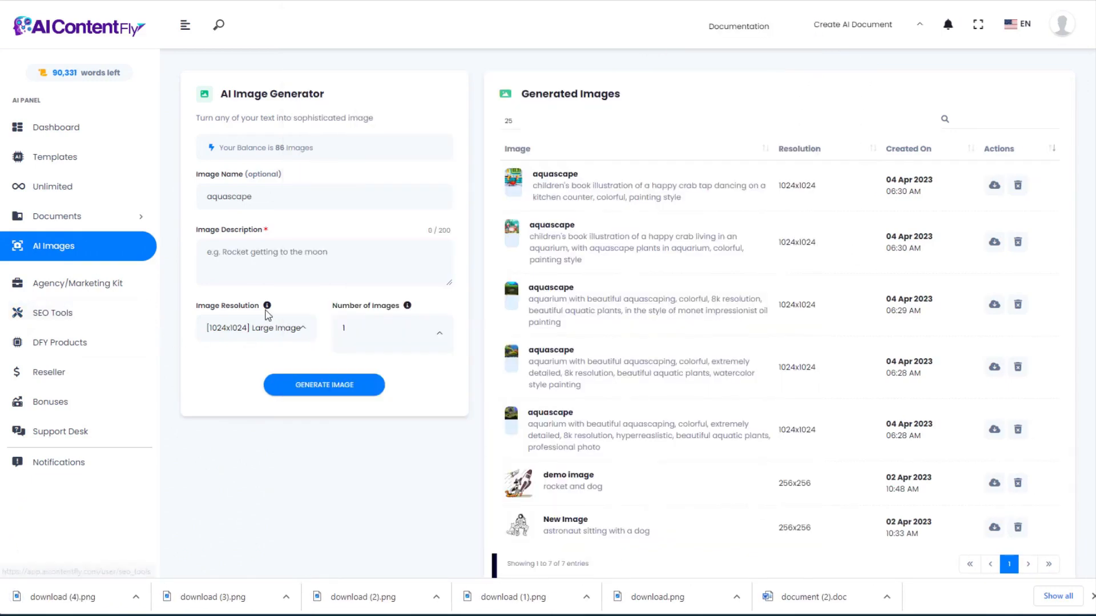
left_click_drag(267, 197, 131, 187)
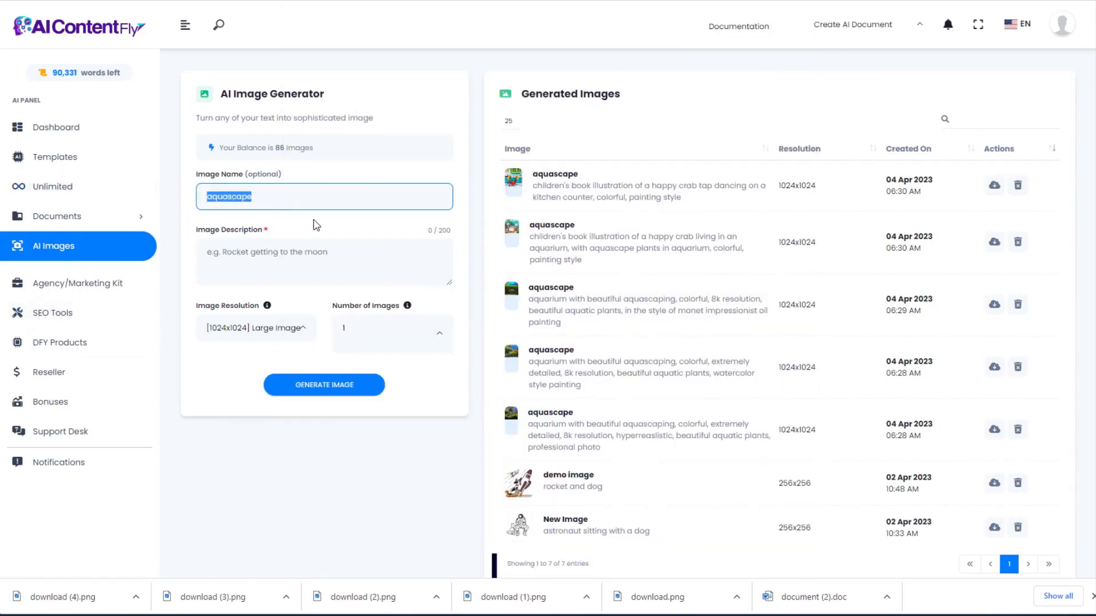
type("face")
left_click(264, 252)
type("portrait stunningly beautiful alluring and attractive asian female maiden, brown eyes, depth of field, zeiss lens, detailed, symmetrical, centered, fashion photoshoot, extremely detailed, hyperreal")
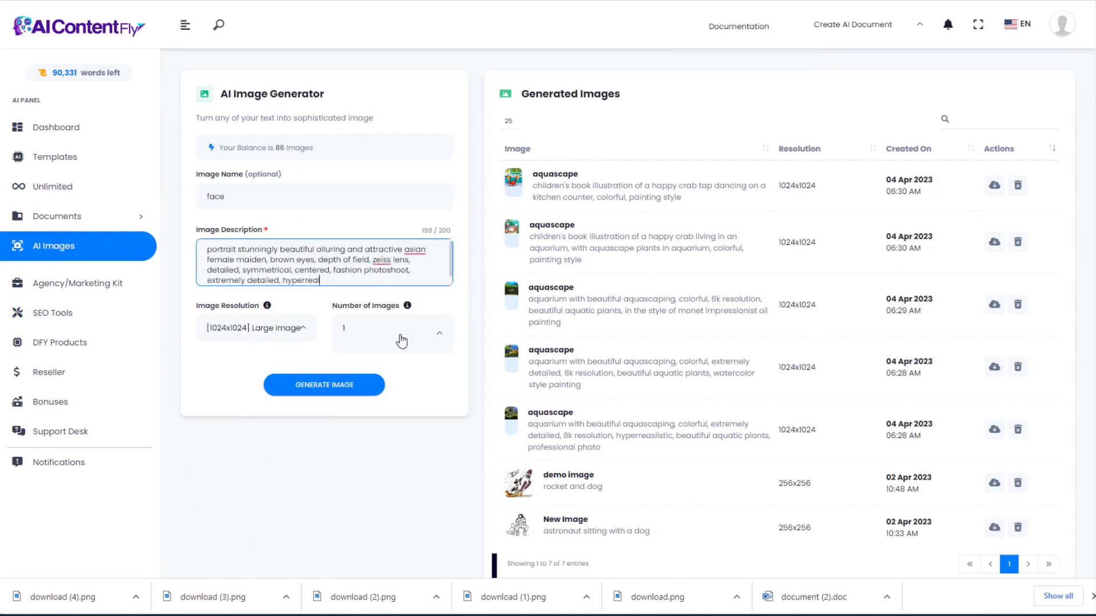
left_click(325, 385)
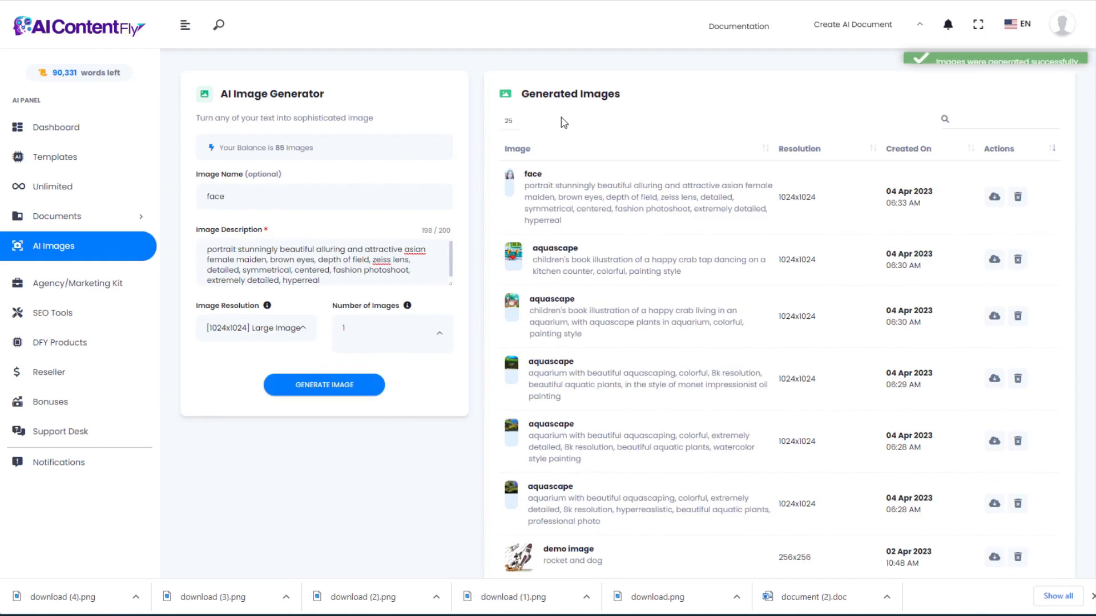
Preview the generated "face" portrait at full size, then close the preview.
left_click(534, 174)
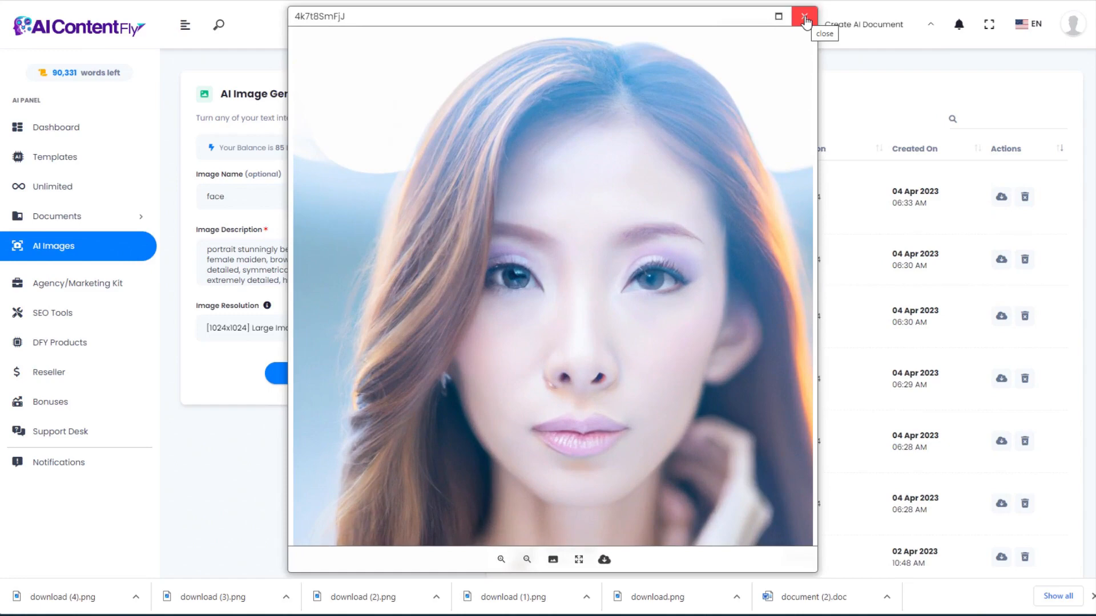
left_click(804, 18)
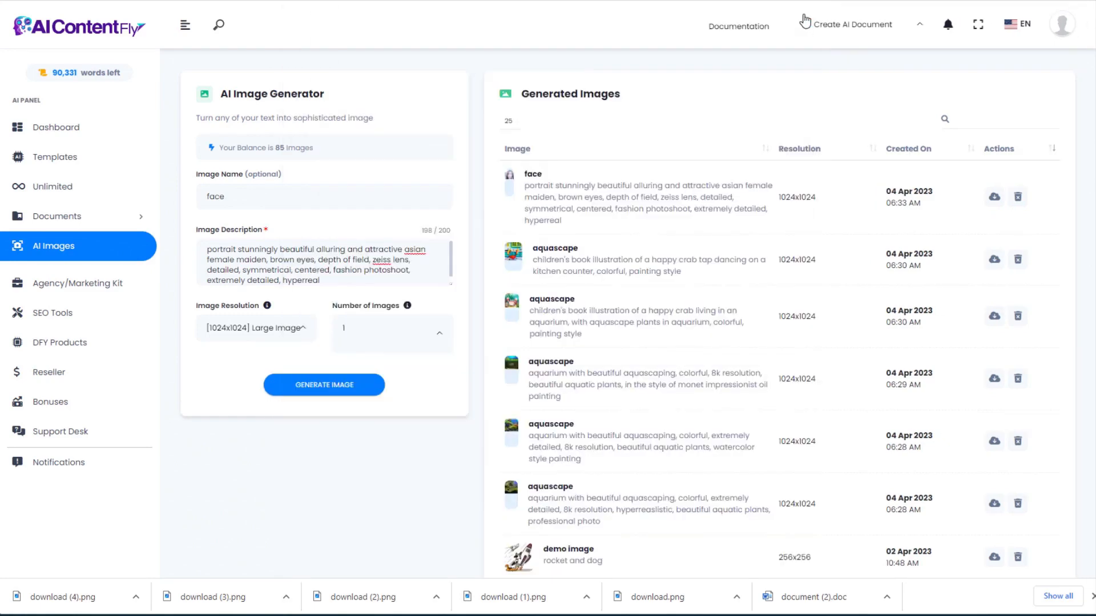
Switch to document (2).doc in Word and set the entire story text to font size 48.
left_click_drag(0, 34, 728, 20)
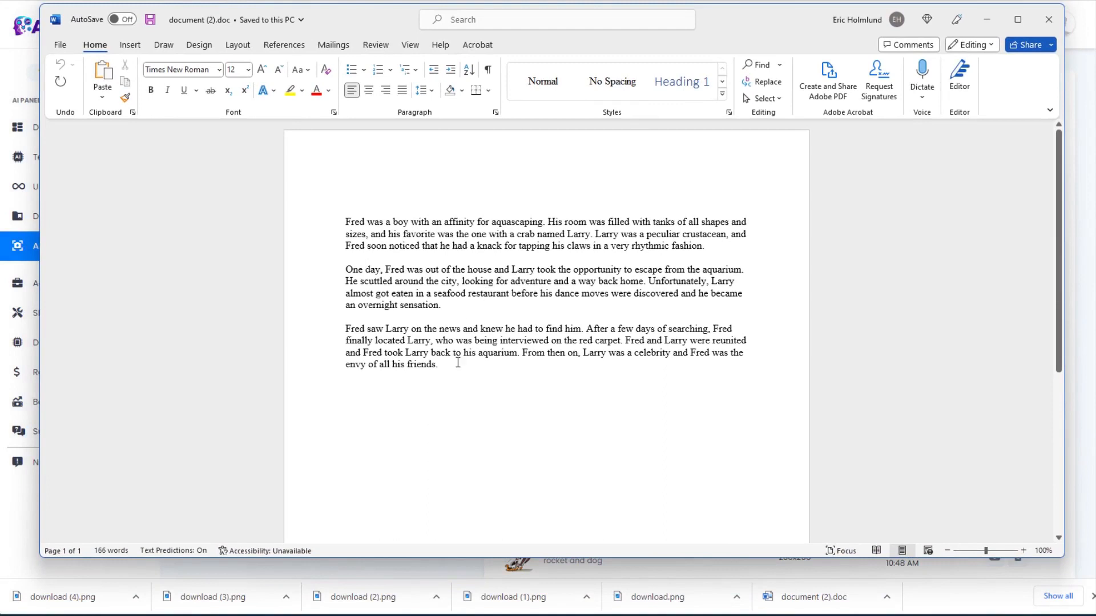
left_click_drag(448, 365, 311, 215)
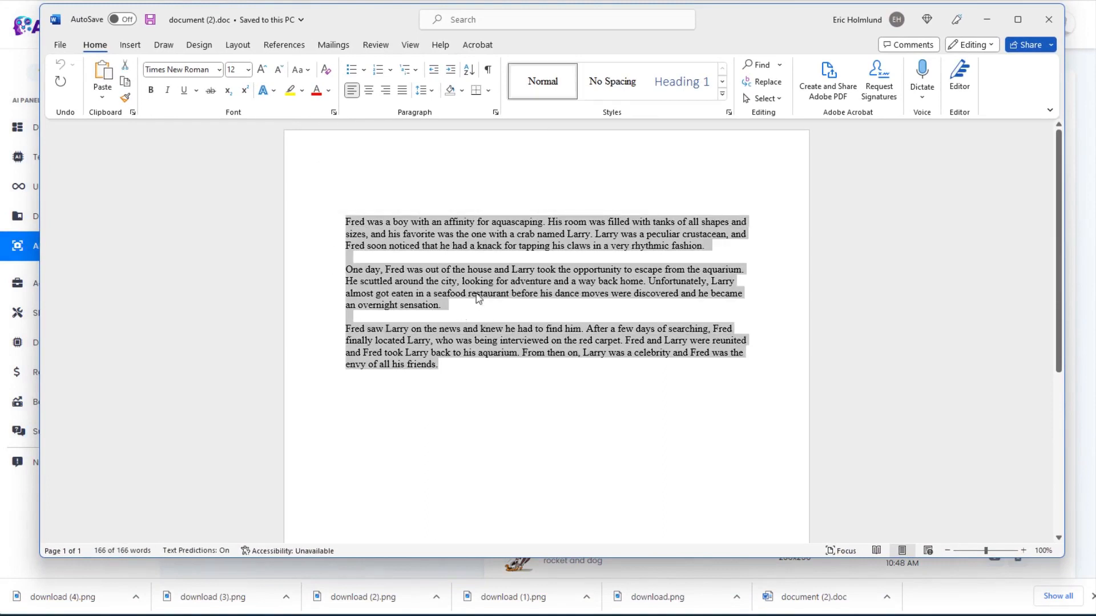
left_click(249, 71)
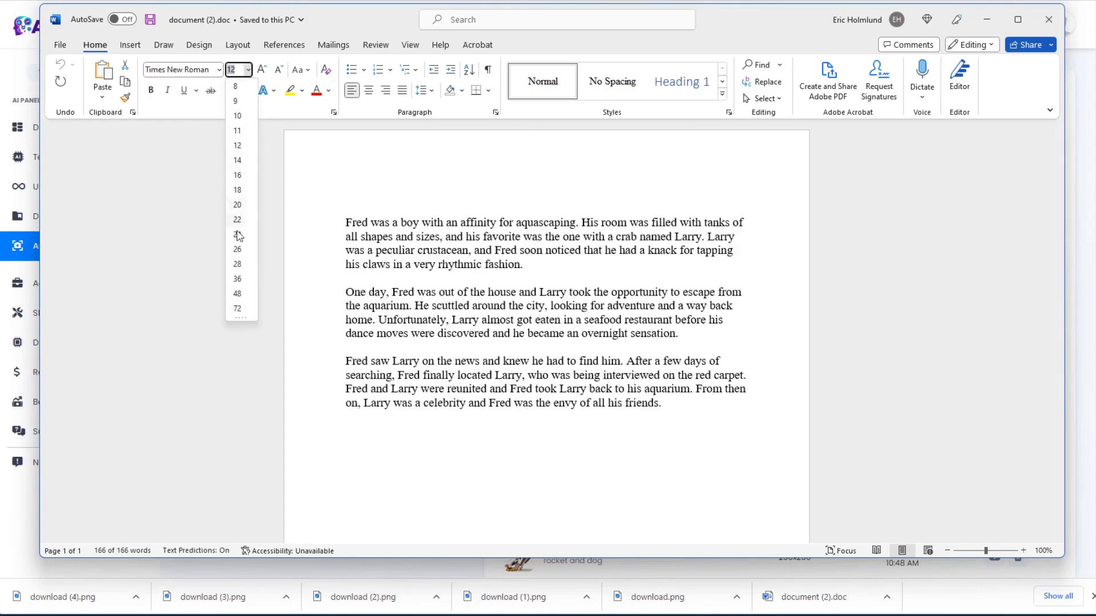
left_click(238, 296)
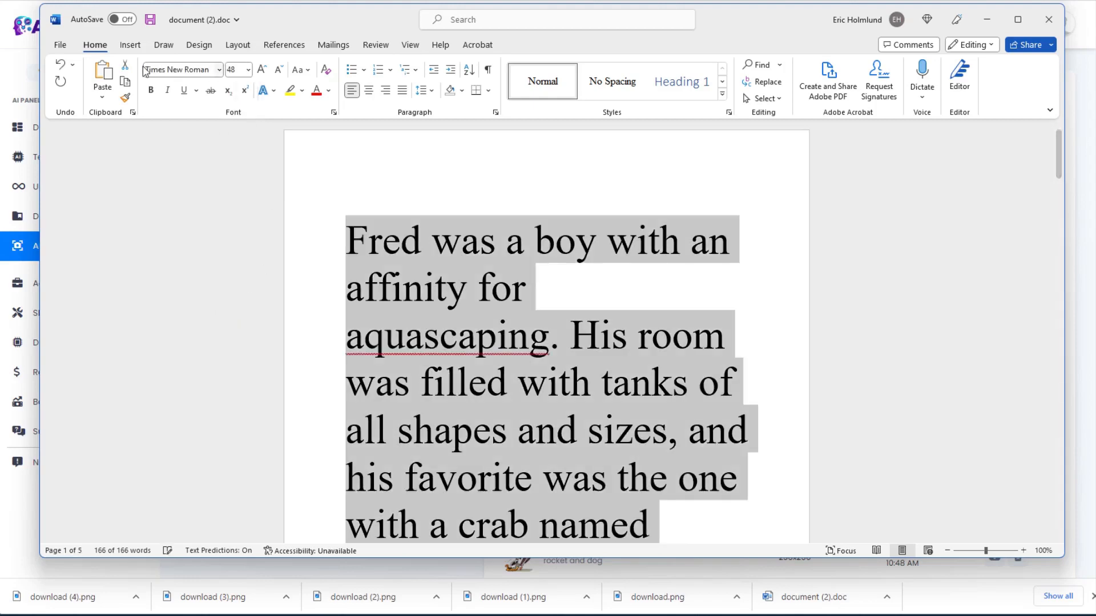
Insert several blank lines above the story's first paragraph to make room at the start of the page.
left_click(317, 161)
scroll(439, 267, "down", 3)
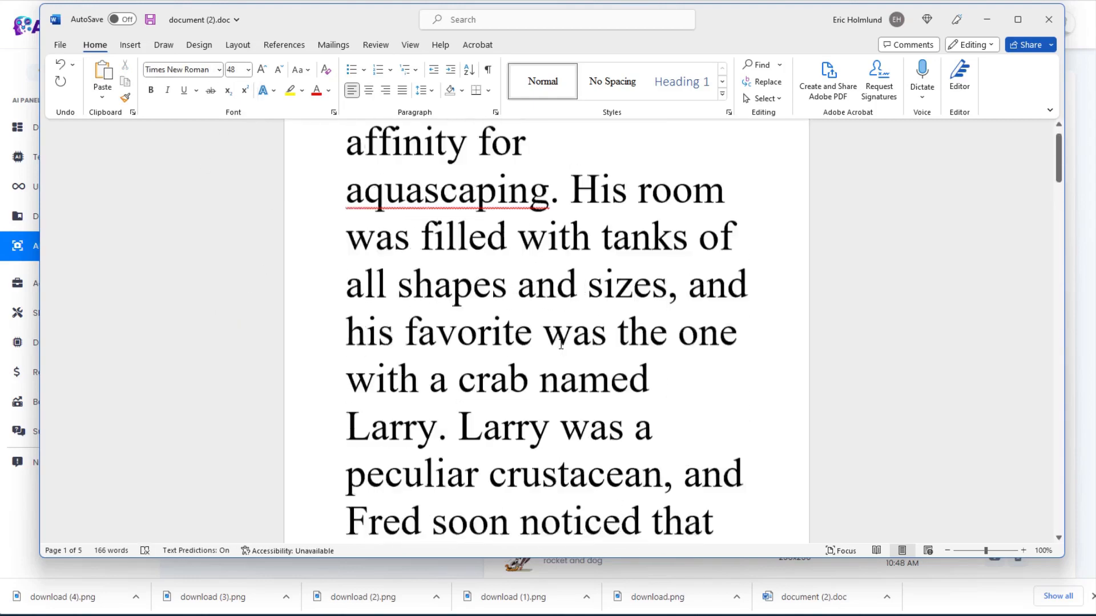
scroll(439, 267, "up", 3)
key("Return")
key("Return")
key("Return")
key("Return")
key("Return")
key("Return")
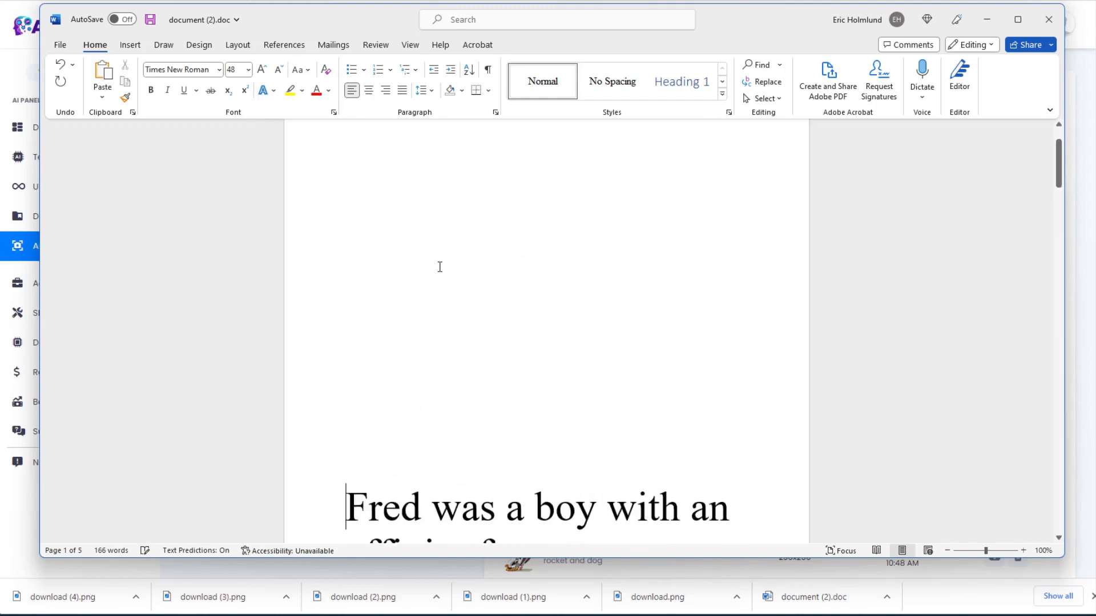
Set the view to One Page and delete five of the blank lines above the story text.
scroll(440, 266, "down", 3)
scroll(451, 284, "up", 5)
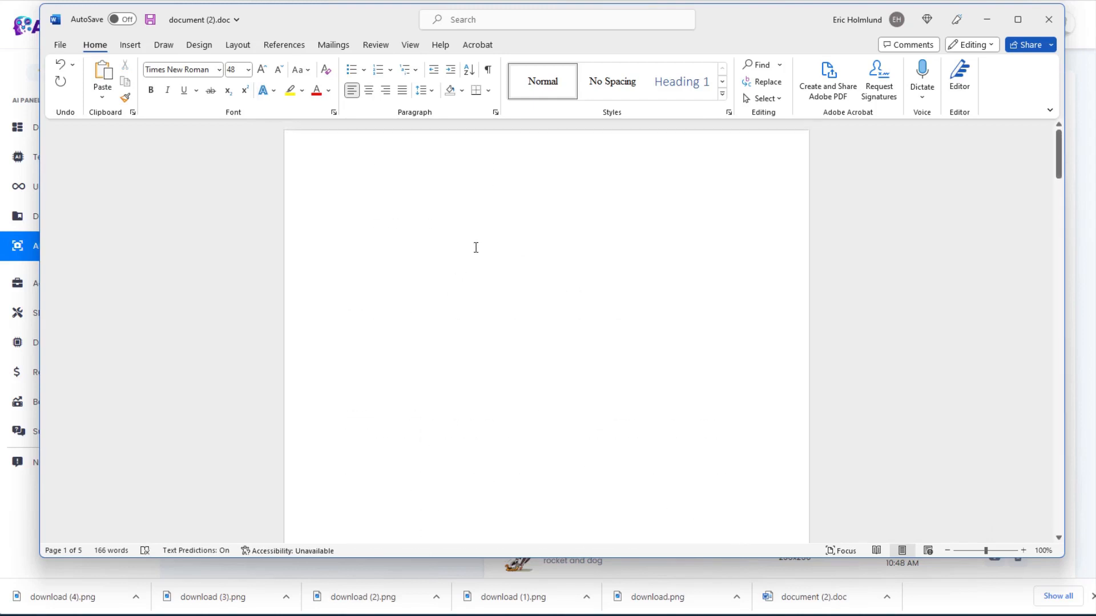
scroll(405, 170, "down", 1)
left_click(411, 45)
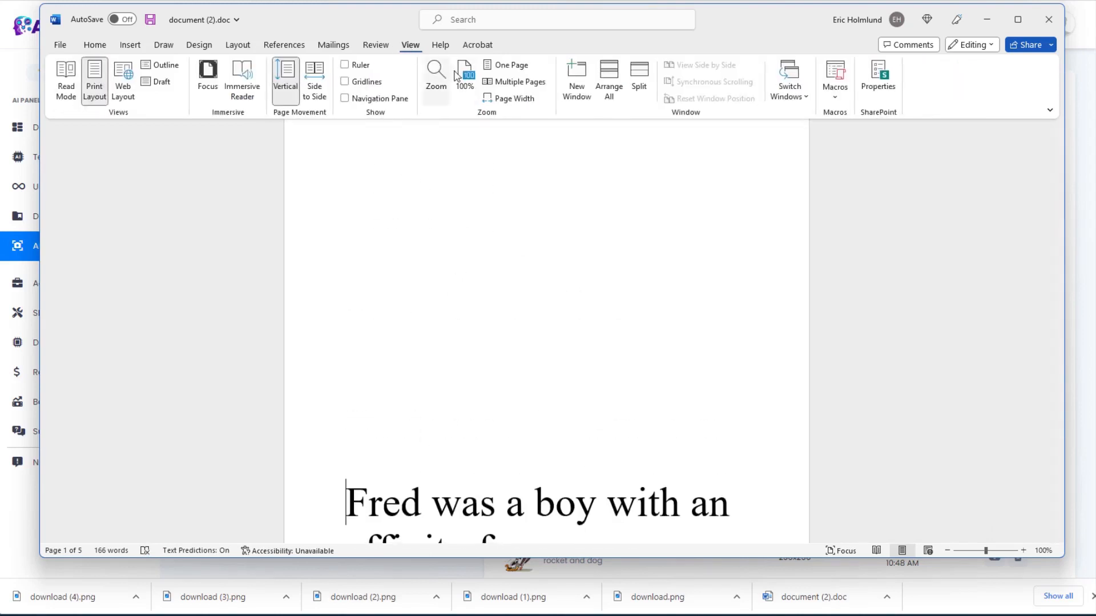
left_click(507, 66)
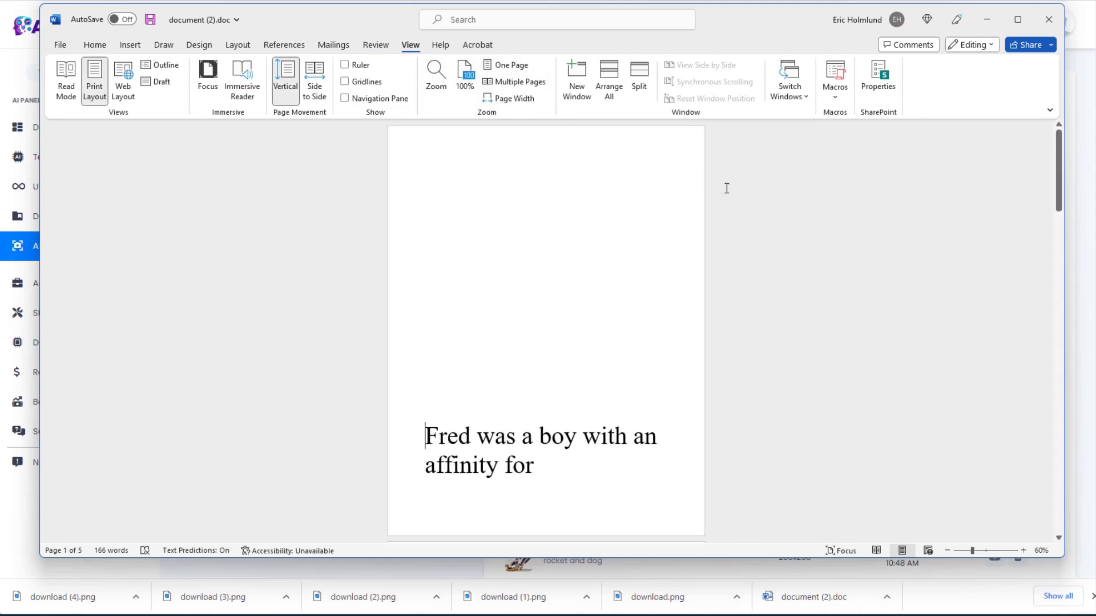
left_click(550, 397)
key("BackSpace")
key("BackSpace")
key("BackSpace")
key("BackSpace")
key("BackSpace")
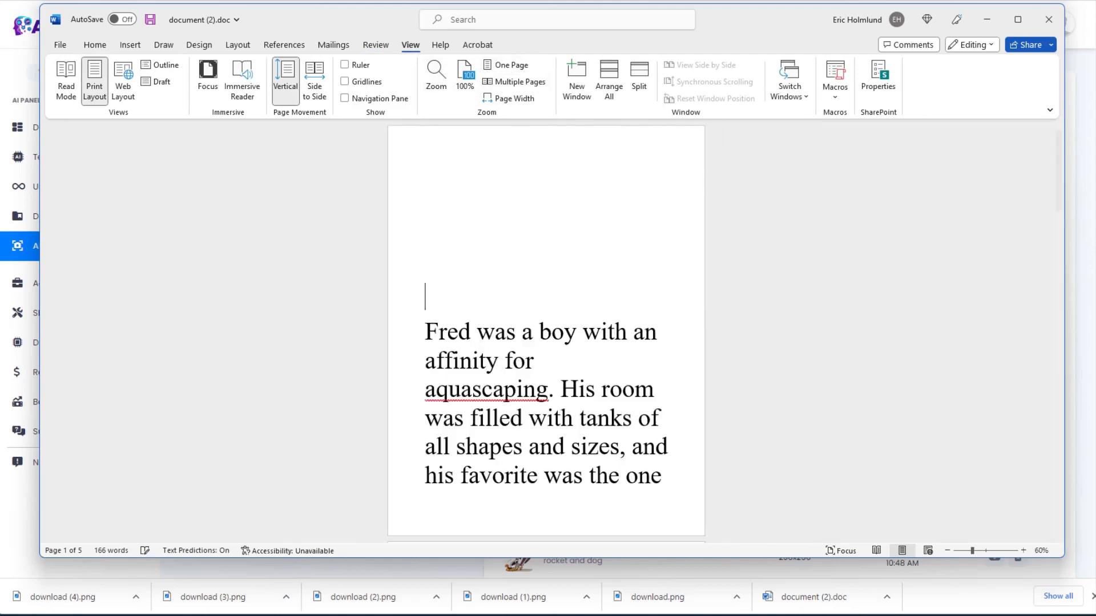
Set the story's opening sentences, from "Fred was a boy" to "named Larry.", to font size 28.
left_click_drag(491, 463, 419, 256)
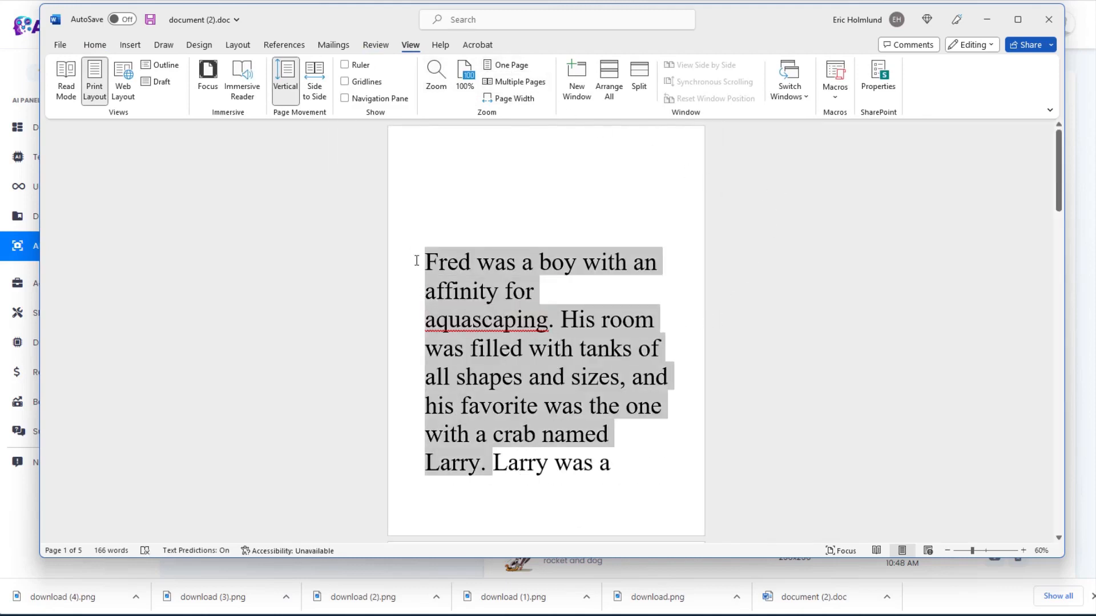
left_click(95, 45)
left_click(248, 69)
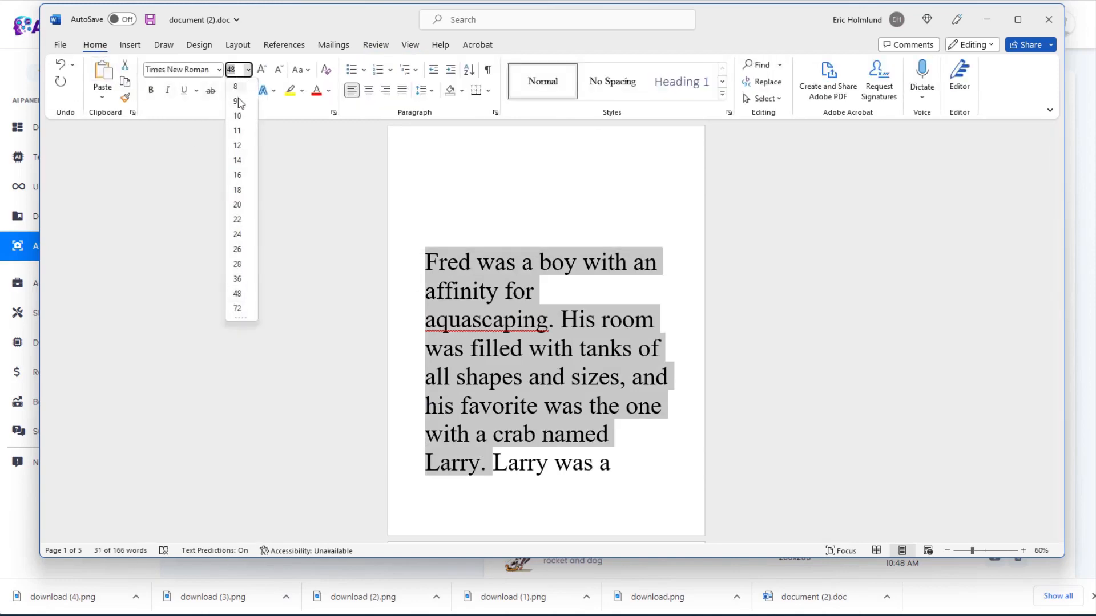
left_click(239, 264)
Insert blank lines after "named Larry." so that "Larry was a peculiar crustacean" moves onto the following page.
key("Right")
key("Return")
key("Return")
key("Return")
key("Return")
key("Return")
key("Return")
key("Return")
key("Return")
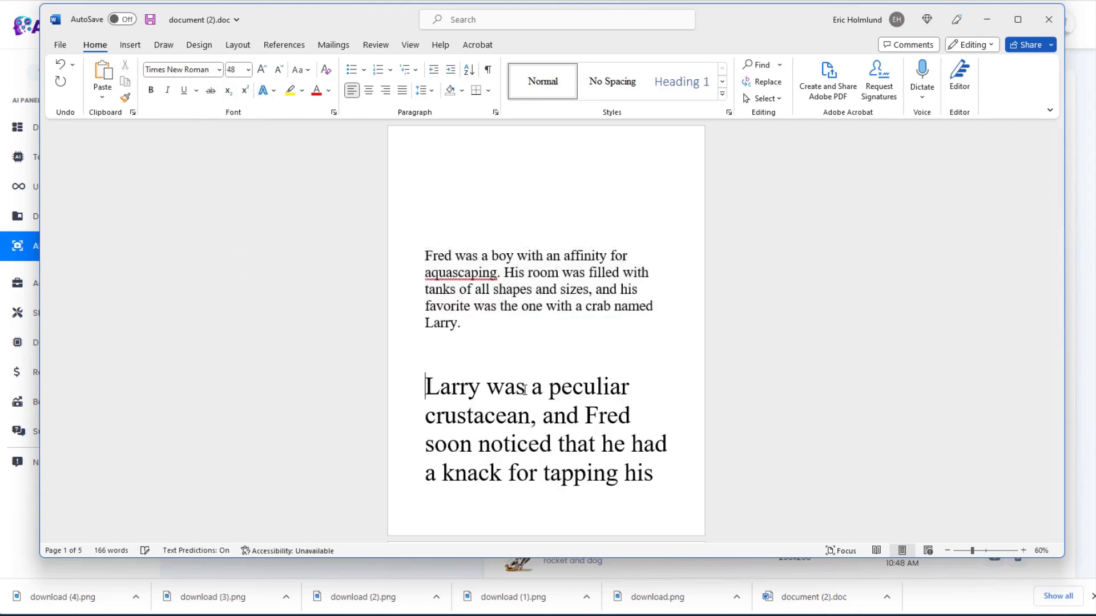
Add blank lines above the "Fred was a boy" paragraph and insert the aquarium crab image at the start of the first page.
left_click(424, 182)
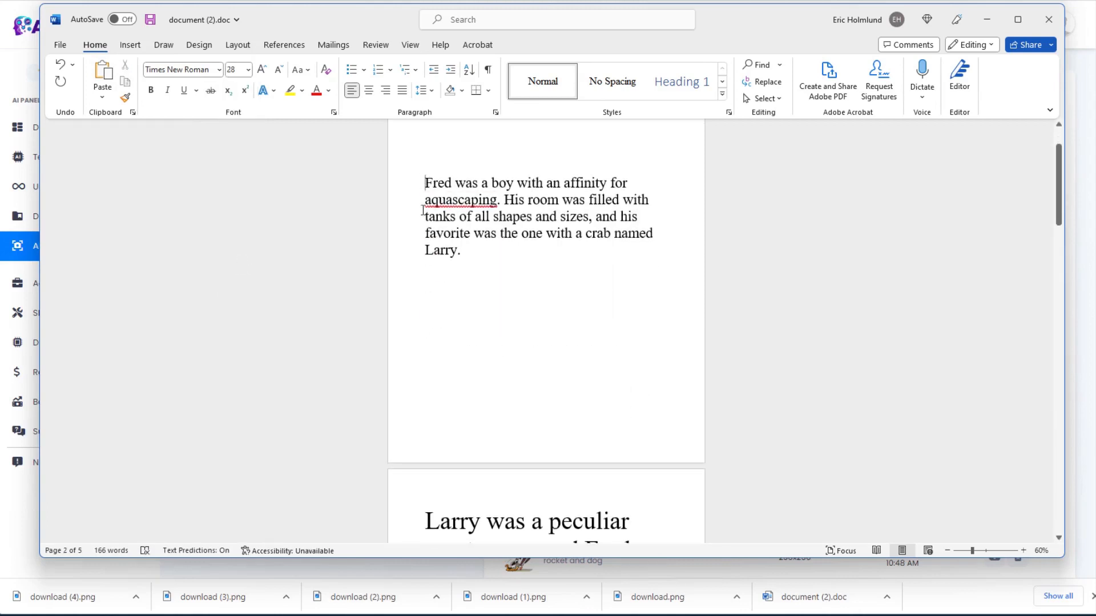
key("Return")
key("Return")
key("Return")
key("Return")
key("Return")
key("Return")
key("Return")
key("Return")
key("Return")
left_click_drag(134, 209, 550, 255)
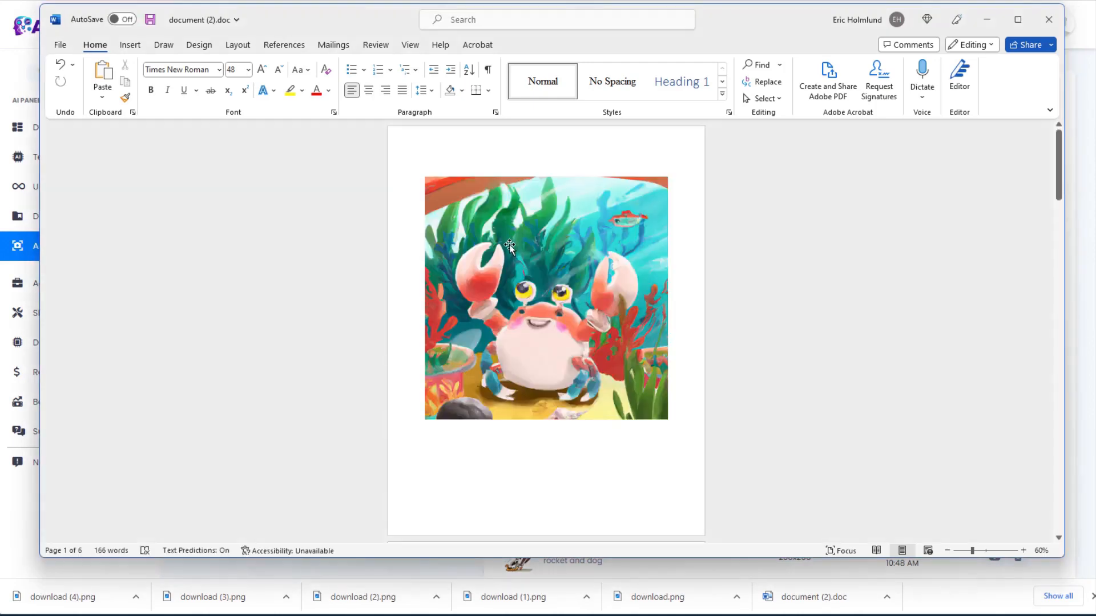
Delete the blank lines between the aquarium crab image and the "Fred was a boy" paragraph.
left_click(509, 245)
scroll(480, 203, "down", 3)
left_click_drag(444, 428, 450, 267)
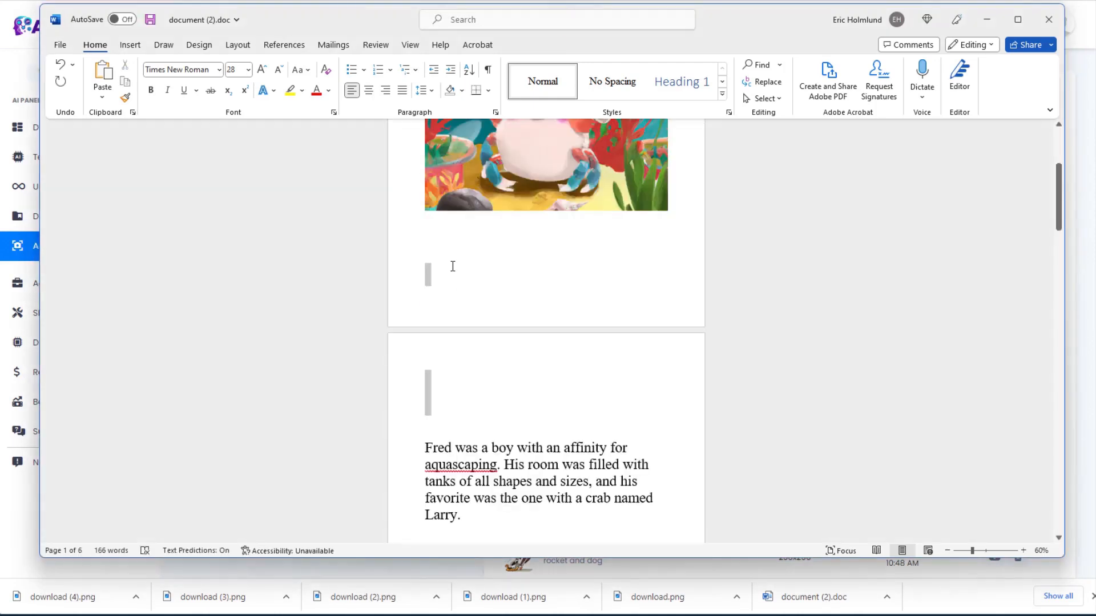
key("BackSpace")
key("BackSpace")
key("BackSpace")
key("BackSpace")
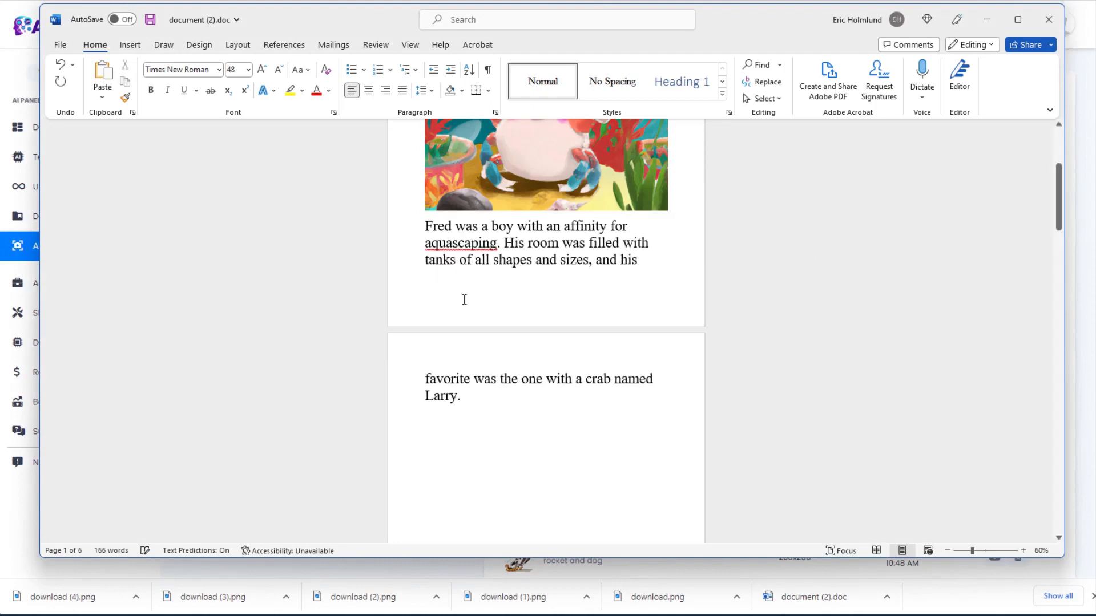
Set custom page margins of 0.3" for the top and 0.3" for the left, applied to the whole document.
scroll(463, 298, "up", 3)
left_click(237, 45)
left_click(67, 80)
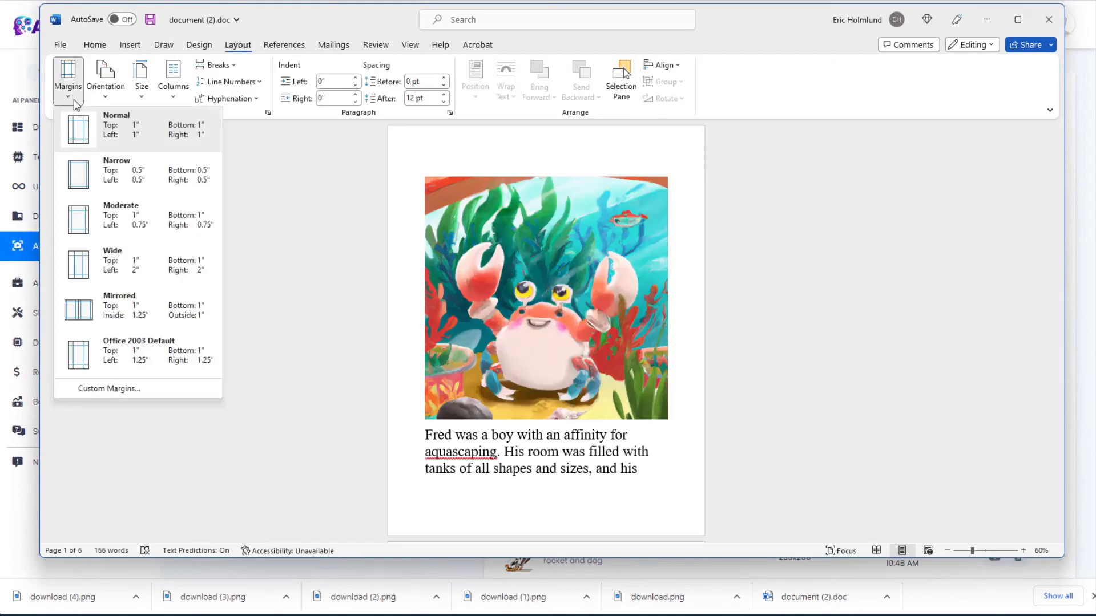
left_click(146, 388)
left_click(524, 164)
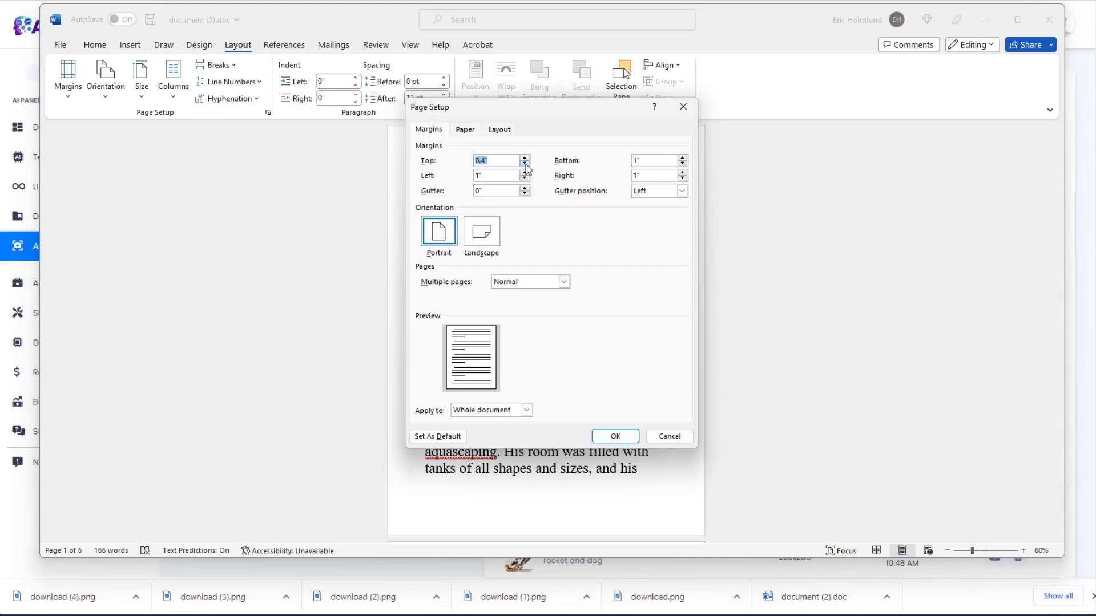
left_click(524, 164)
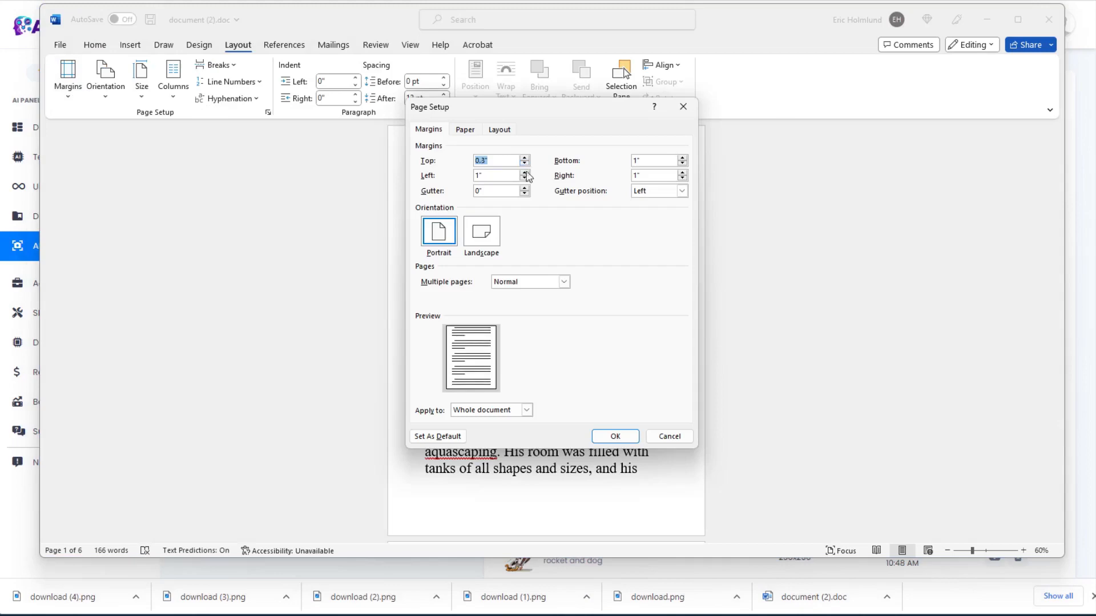
left_click(523, 179)
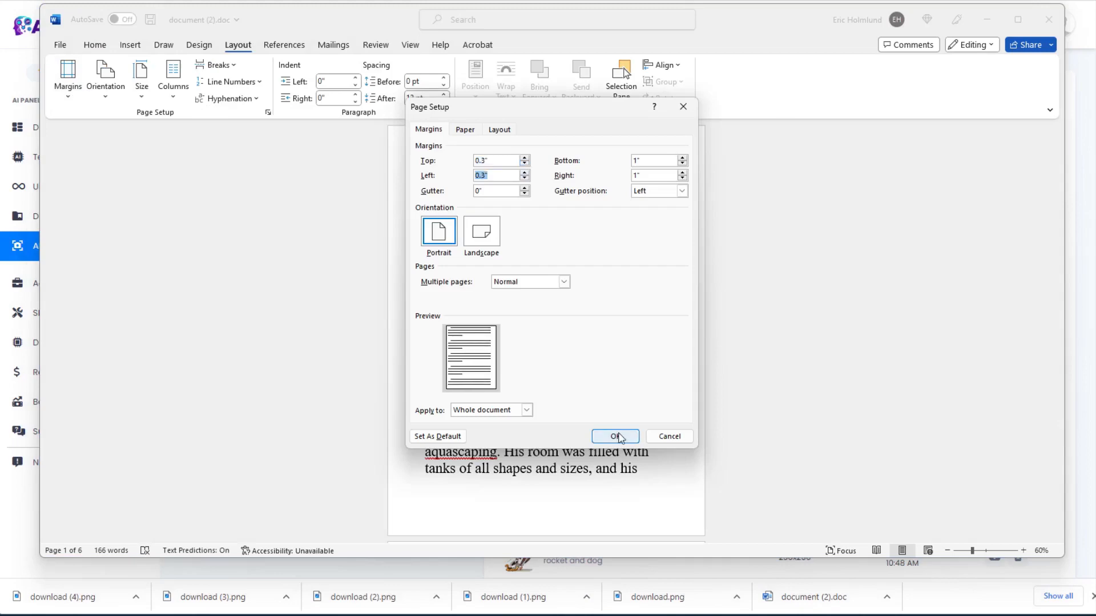
left_click(615, 436)
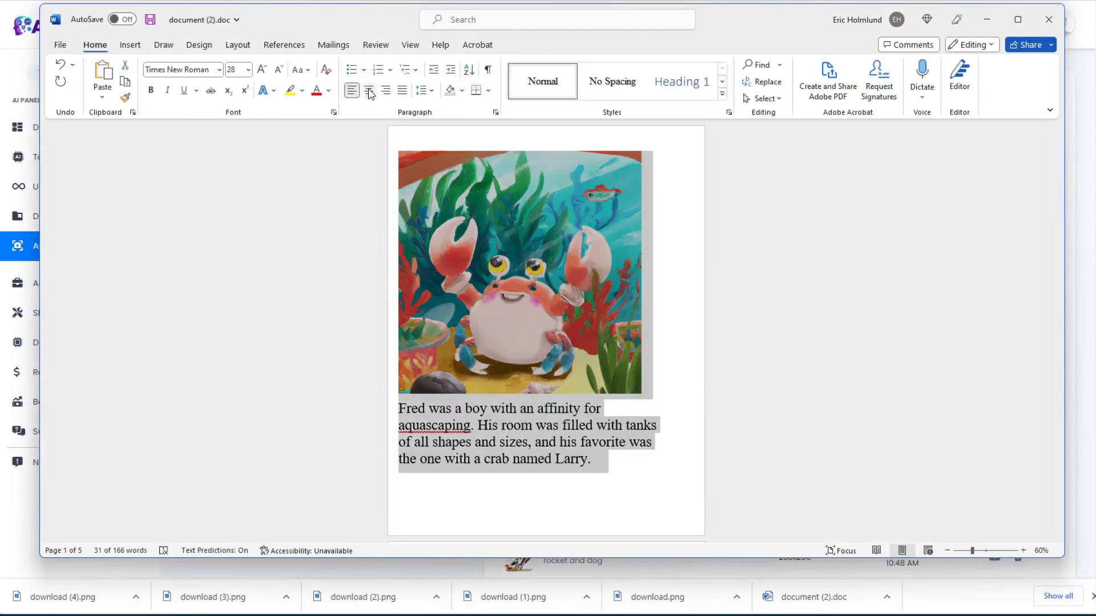
Center the crab image and the paragraph below it, and enlarge the image slightly.
key("ctrl+e")
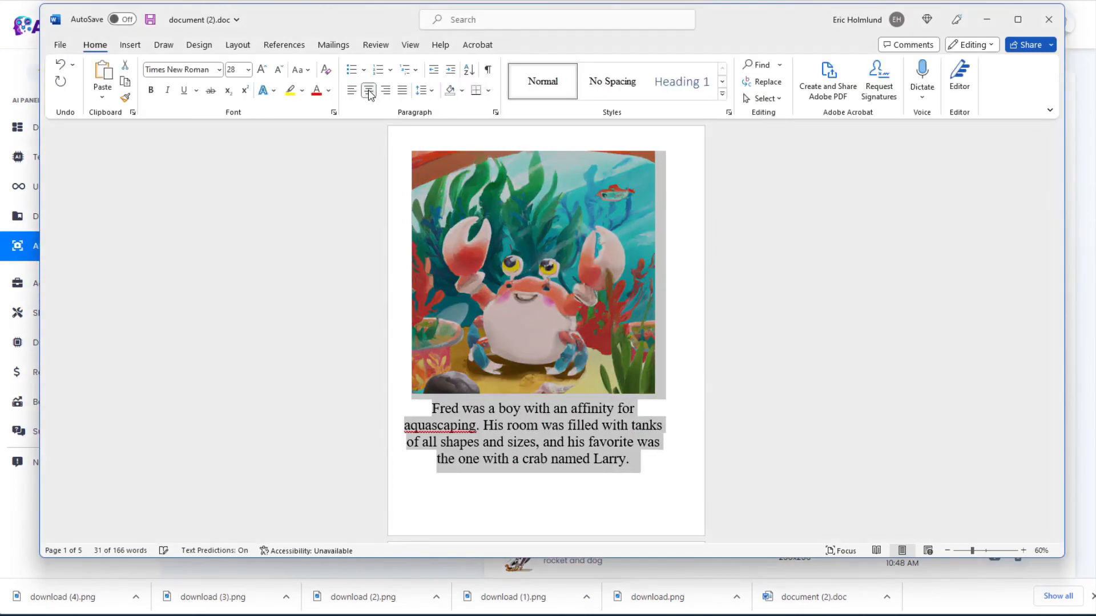
left_click(655, 397)
left_click_drag(664, 402, 657, 387)
left_click(656, 454)
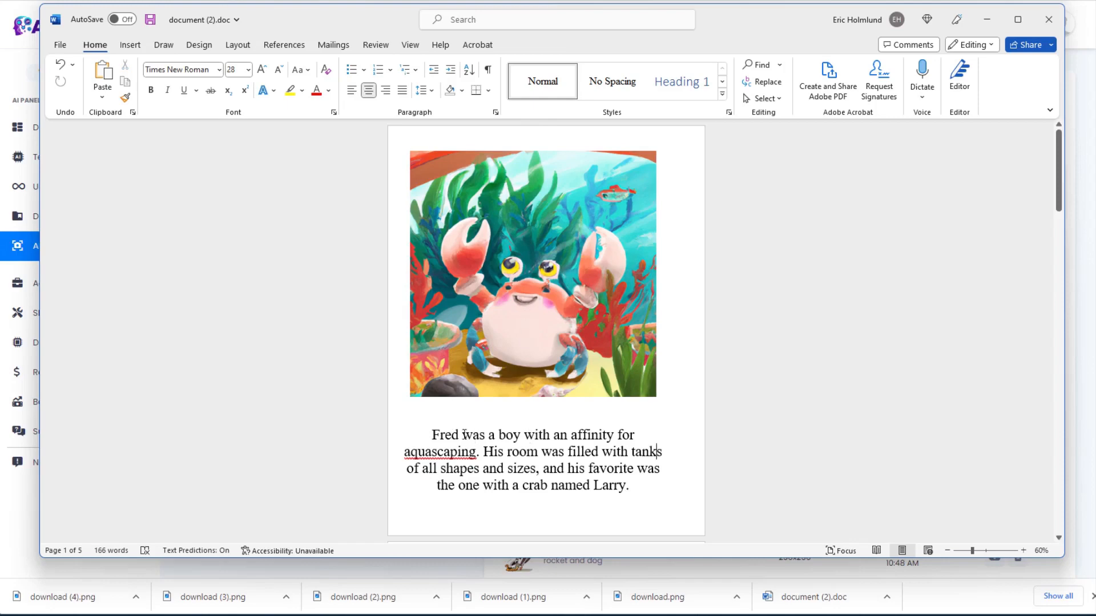
Replace "with an affinity for" with "who loved" in the story's first sentence.
left_click_drag(553, 434, 635, 434)
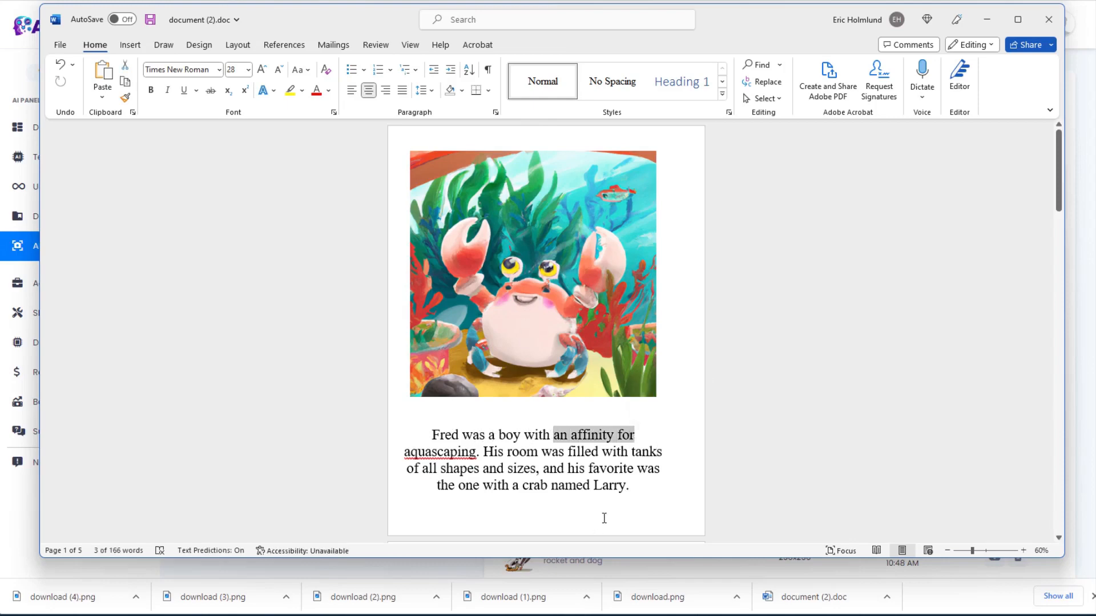
key("BackSpace")
key("BackSpace")
key("BackSpace")
key("BackSpace")
key("BackSpace")
type("who loved")
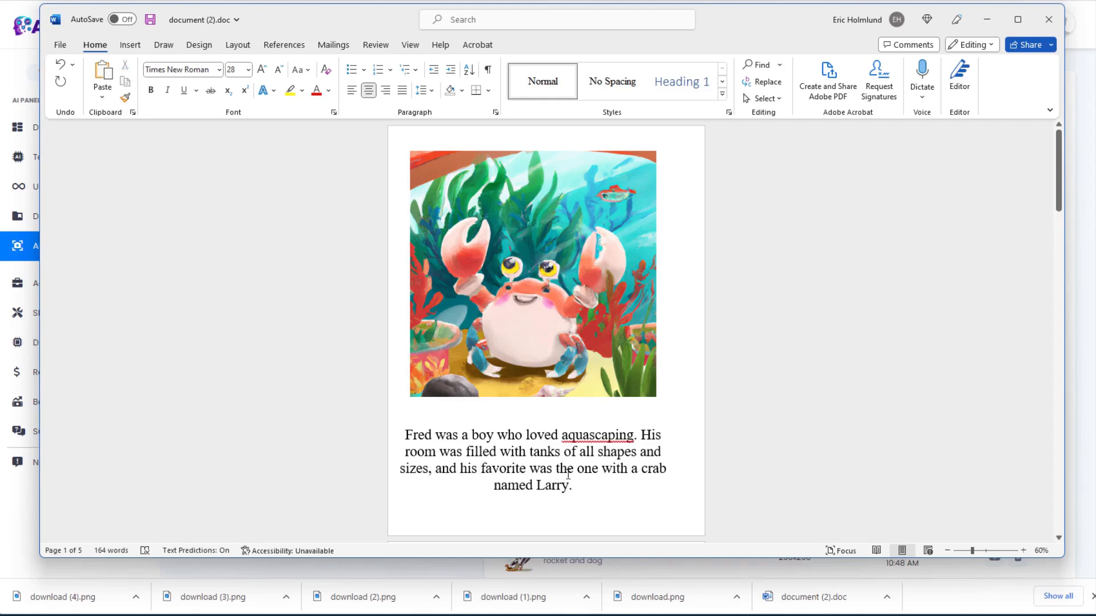
Insert eight line breaks before "Unfortunately, Larry almost got eaten" to move that sentence onto a new page.
scroll(590, 467, "down", 5)
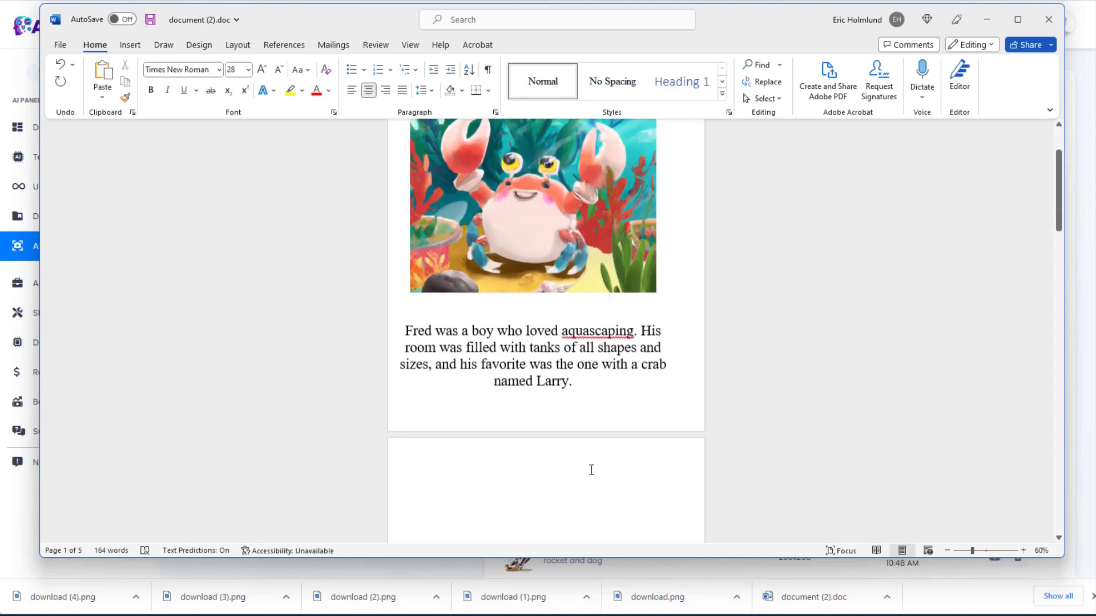
left_click_drag(1059, 205, 1052, 325)
left_click(400, 352)
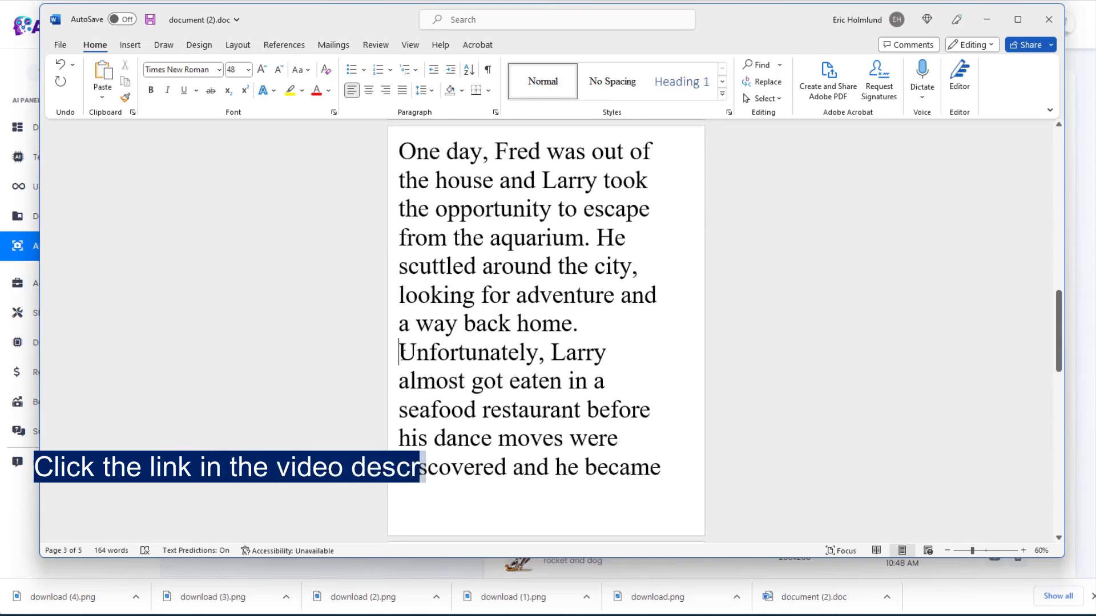
key("Return")
key("Return")
key("Return")
key("Return")
key("Return")
key("Return")
key("Return")
key("Return")
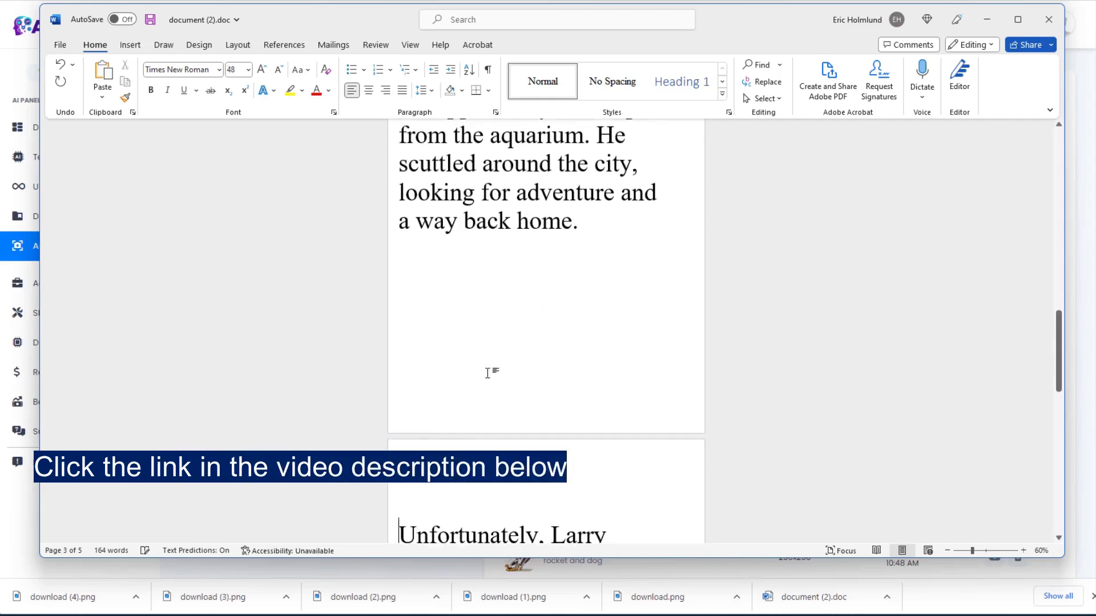
Set the "Unfortunately, Larry almost got eaten" sentence to font size 36.
scroll(500, 428, "down", 2)
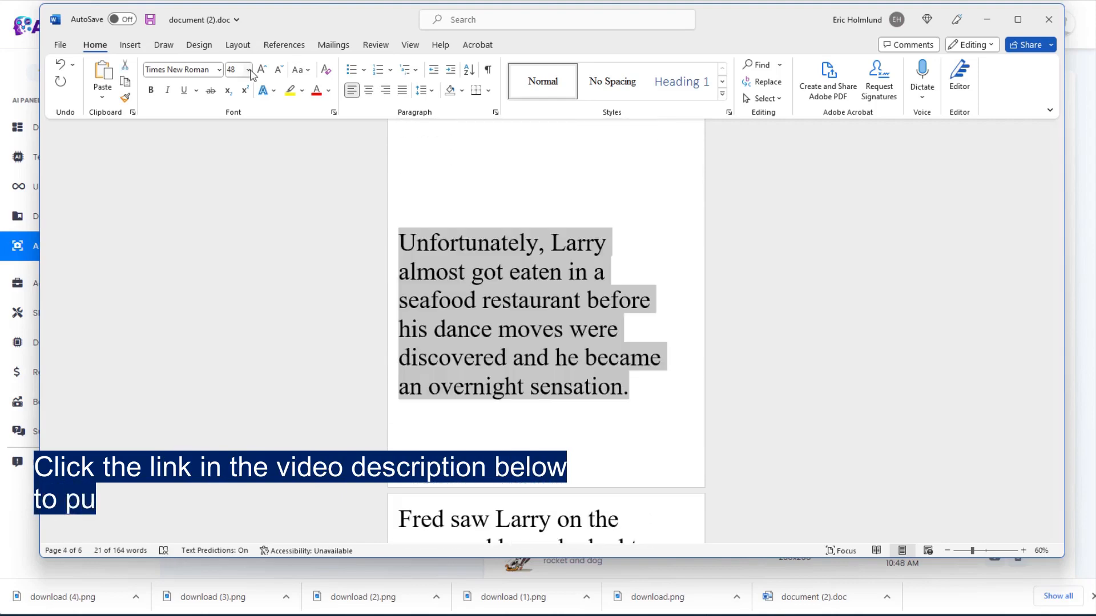
left_click(249, 70)
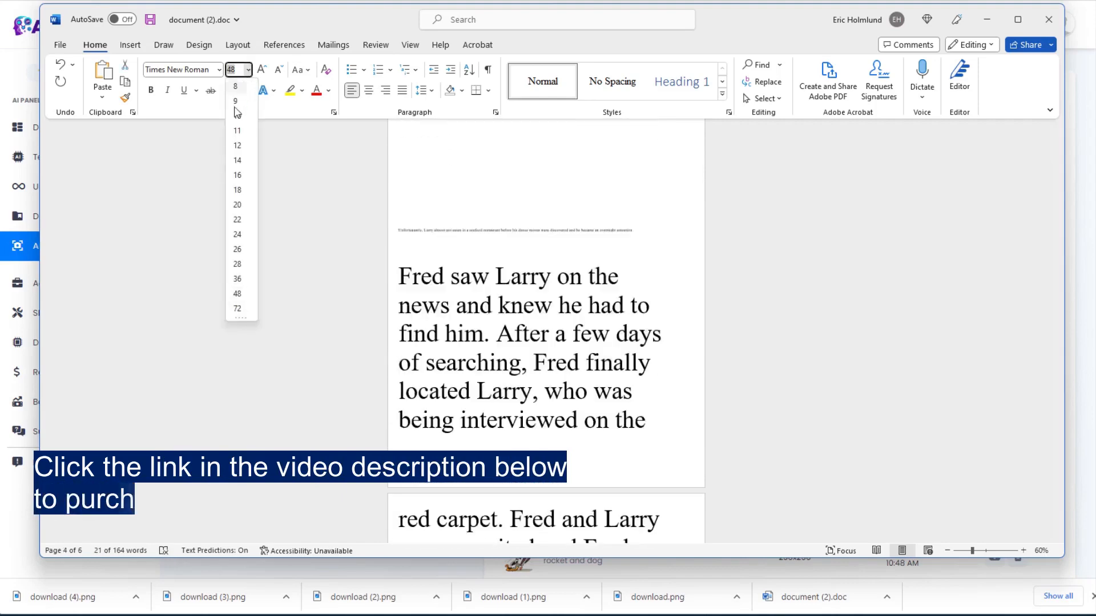
left_click(238, 278)
Add blank lines above the "Unfortunately, Larry" sentence and insert the kitchen crab image there.
left_click(469, 212)
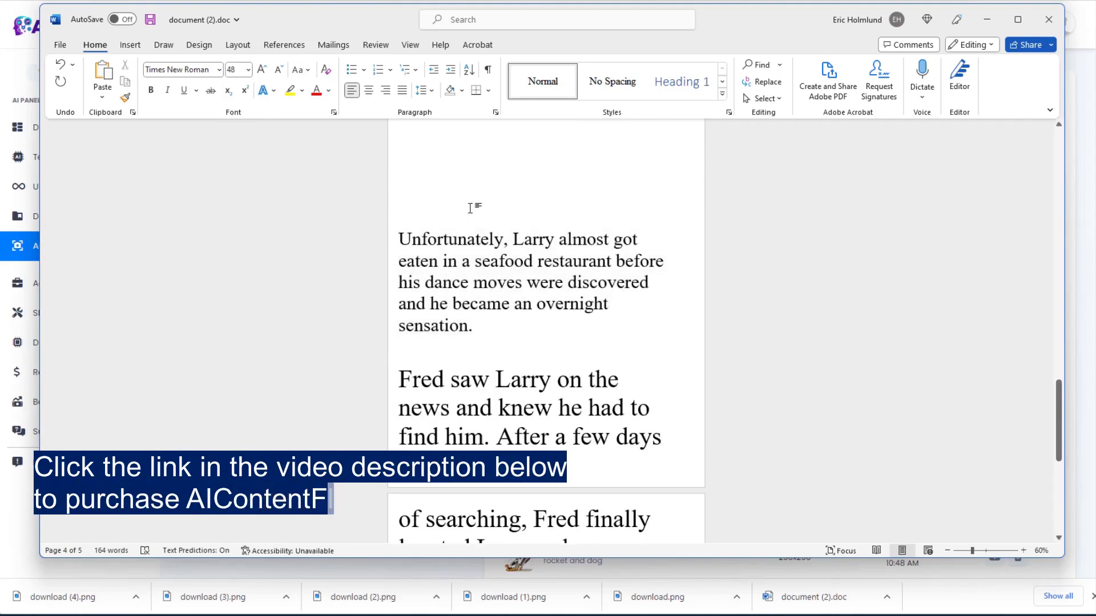
key("Return")
key("Return")
key("Return")
key("Return")
key("Return")
key("Return")
left_click_drag(532, 272, 533, 274)
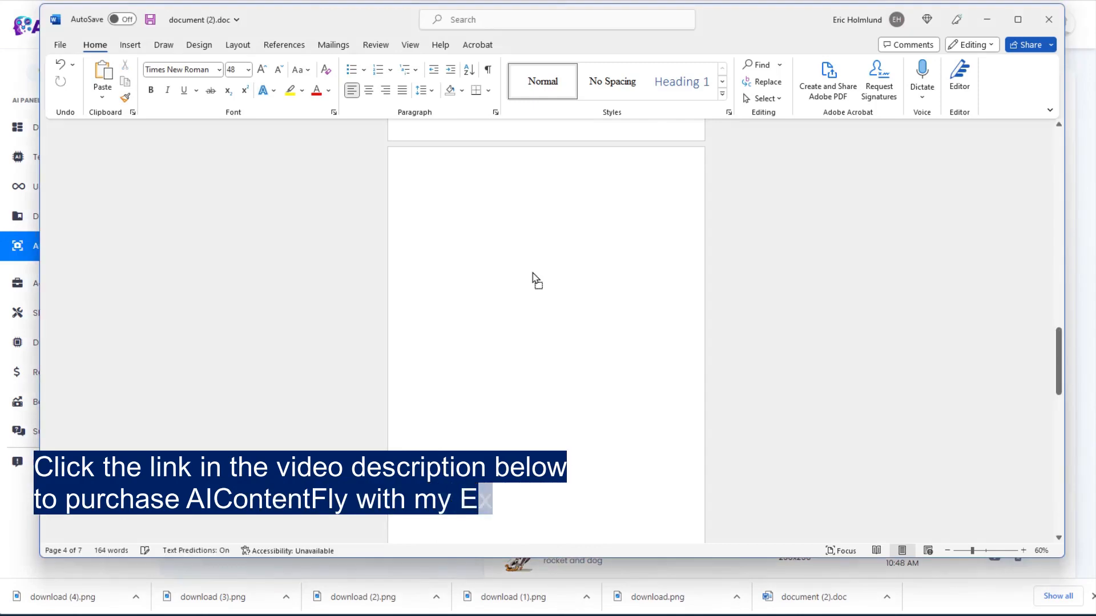
scroll(565, 379, "down", 3)
scroll(564, 459, "down", 7)
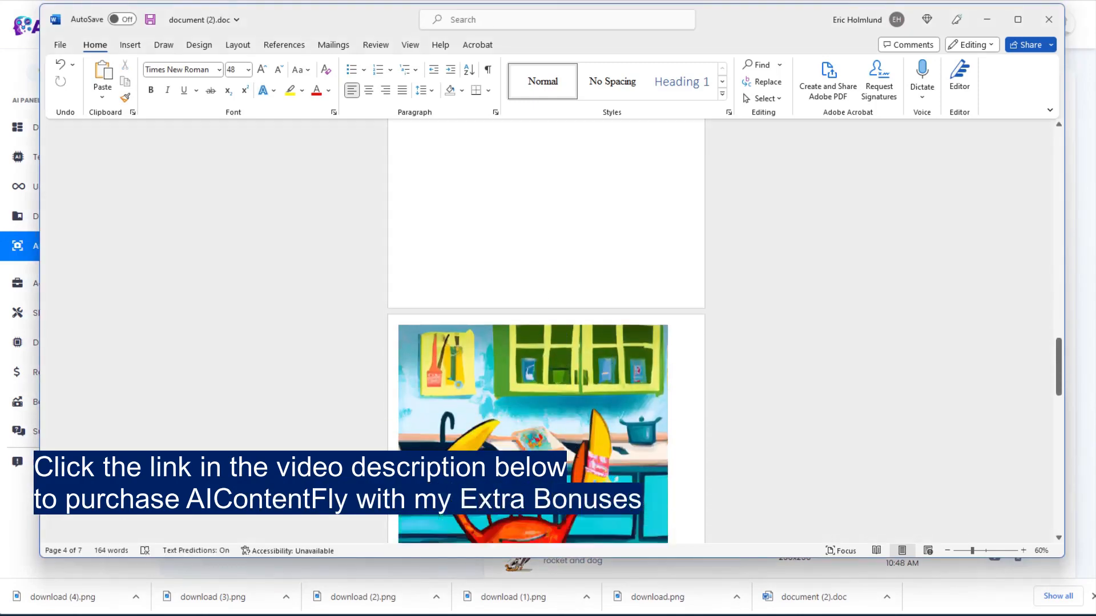
Set the "Unfortunately, Larry" paragraph below the kitchen crab image to font size 28.
left_click_drag(399, 408, 552, 560)
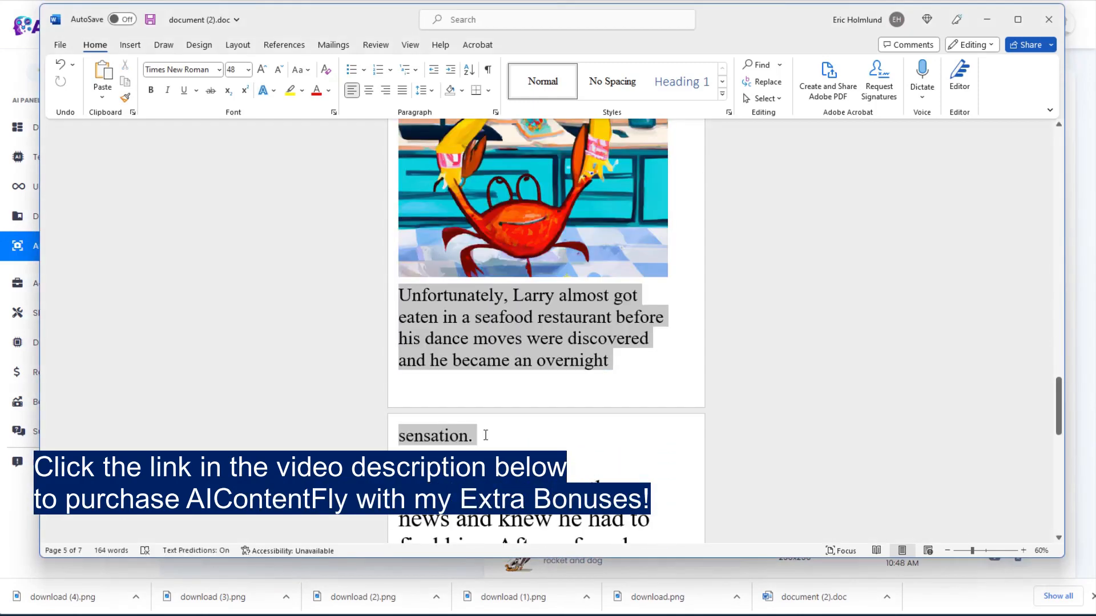
left_click(248, 69)
left_click(234, 262)
scroll(836, 450, "up", 3)
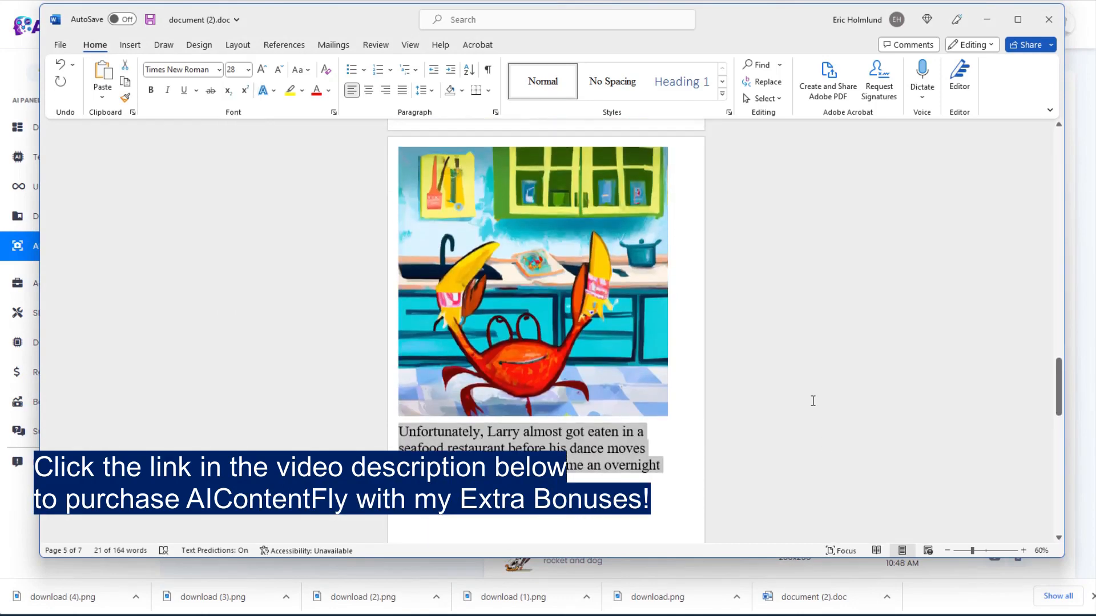
left_click(811, 399)
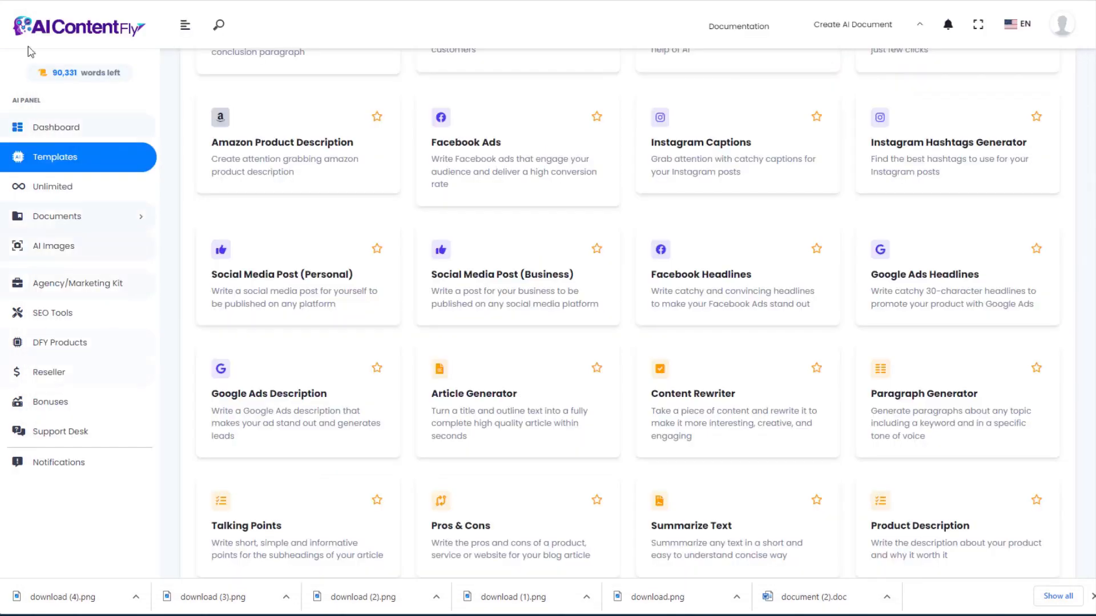
In AI Content Fly, look through the available content templates, from the blog tools to the email subject lines.
scroll(257, 237, "up", 5)
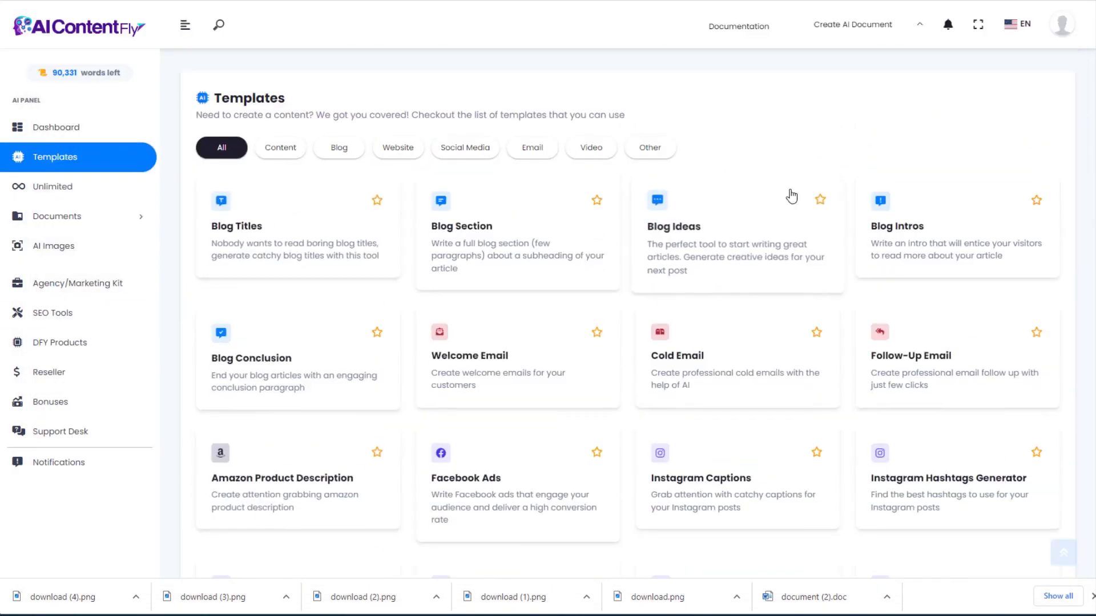
scroll(1079, 152, "down", 15)
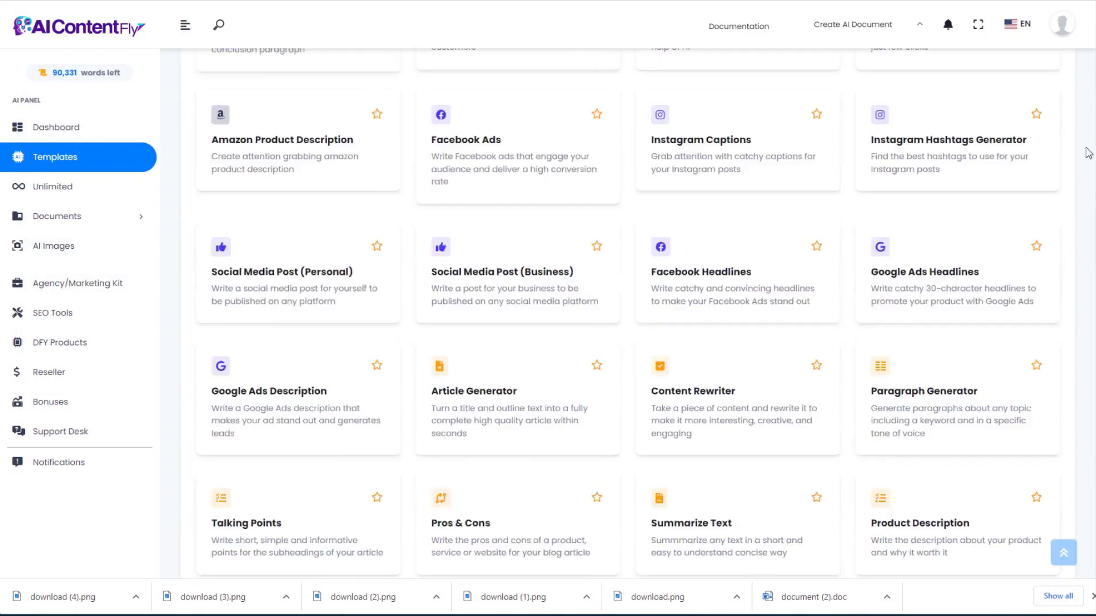
left_click_drag(1080, 320, 1094, 64)
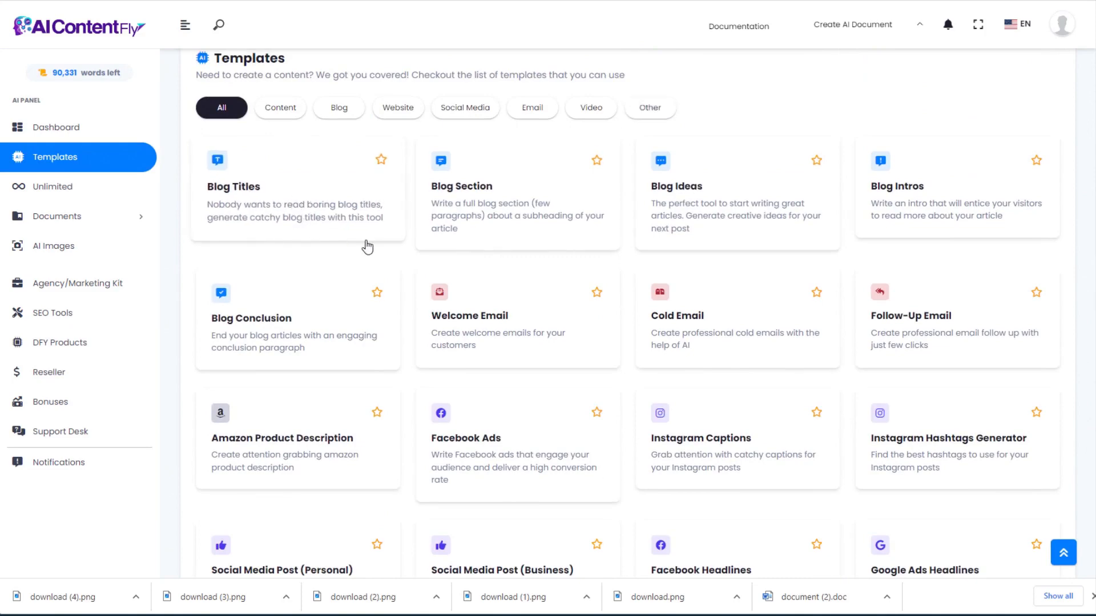
scroll(400, 263, "down", 5)
scroll(411, 289, "down", 6)
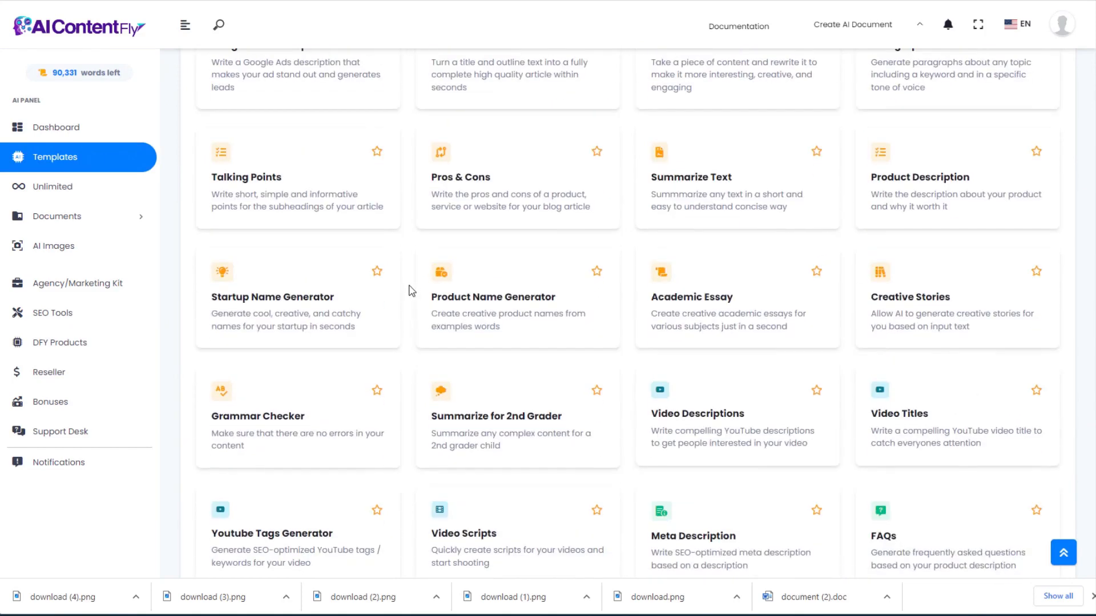
scroll(587, 308, "down", 3)
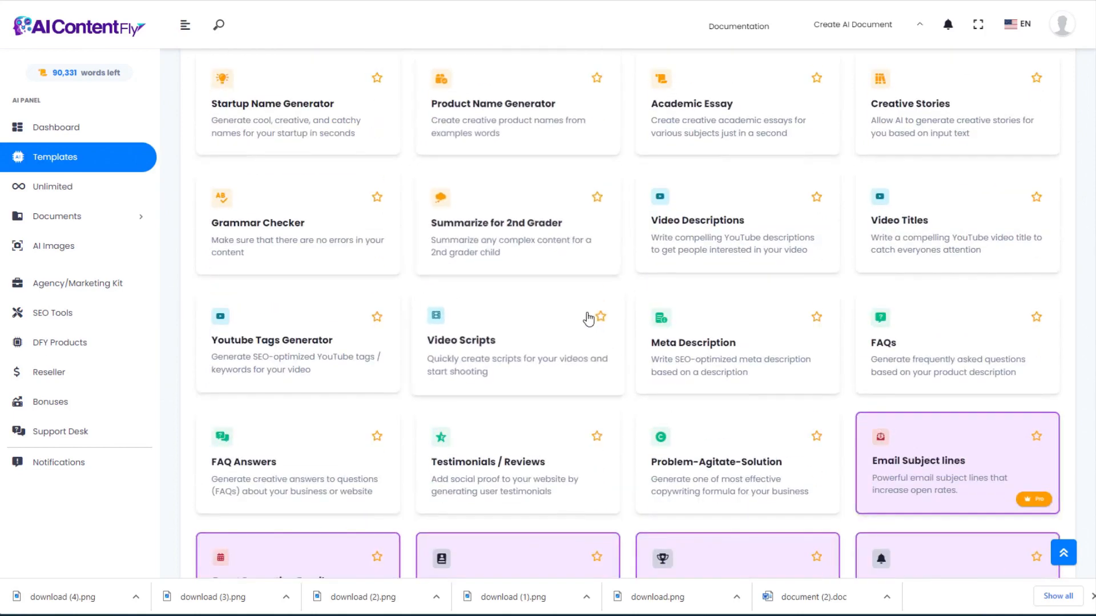
scroll(588, 320, "up", 7)
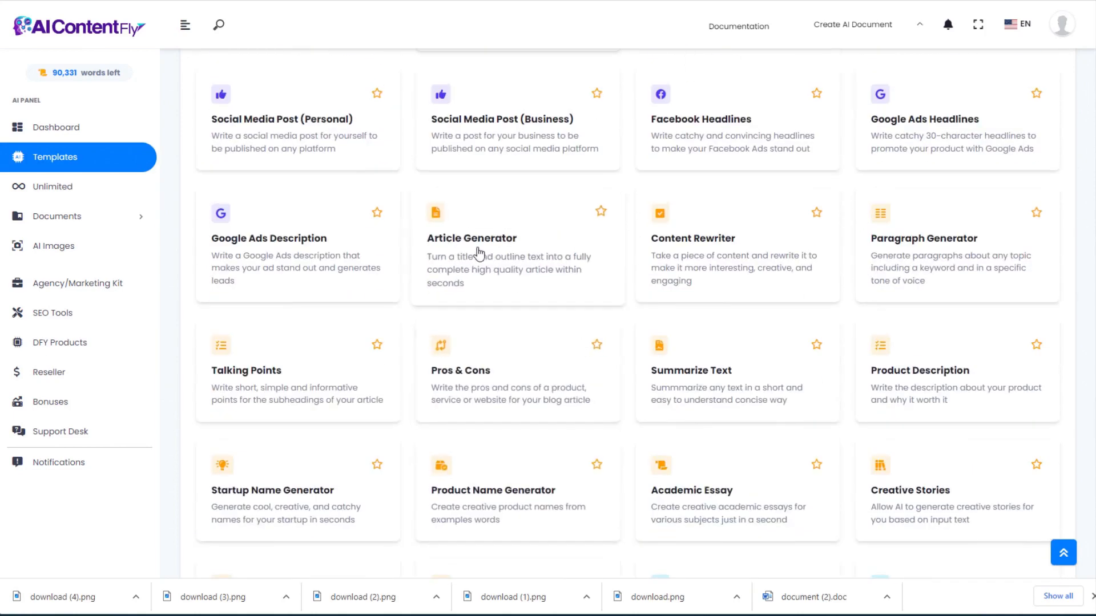
Open the Article Generator template and look over the input languages it offers.
left_click(478, 253)
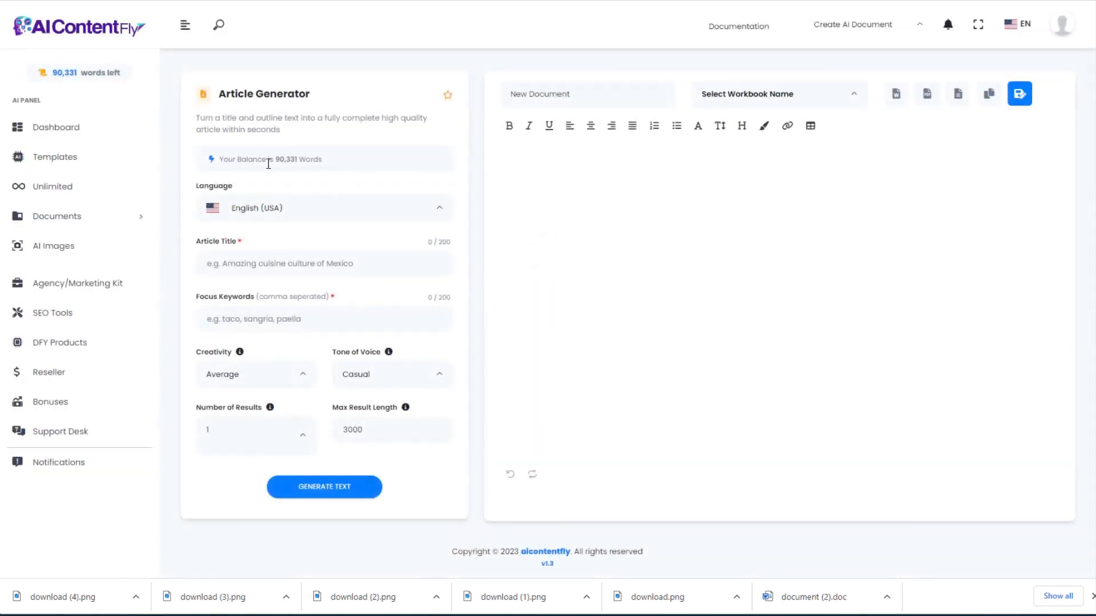
left_click(340, 212)
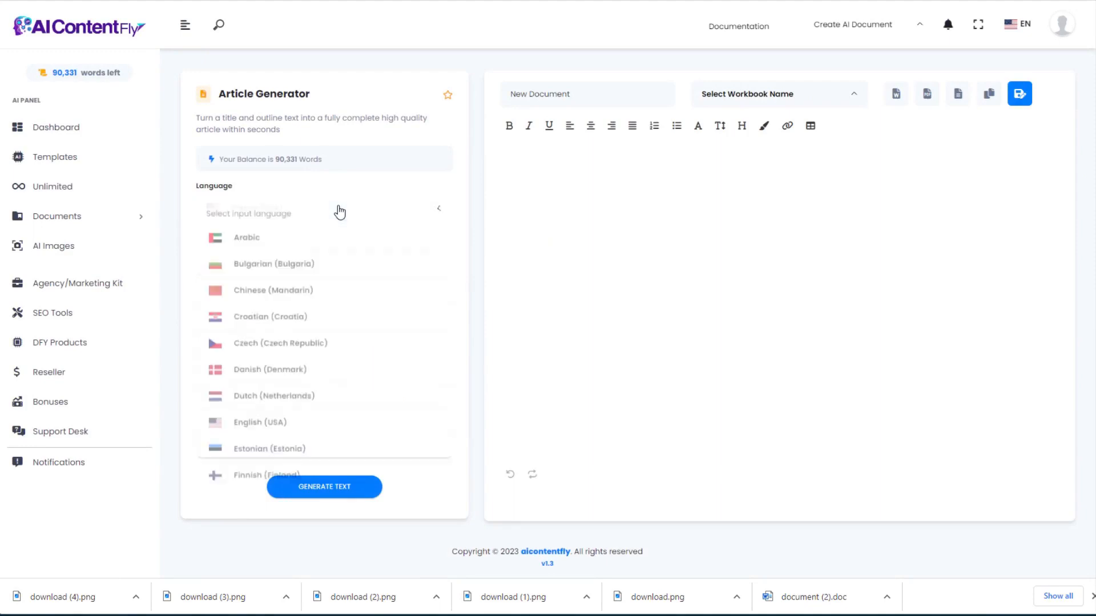
mouse_move(454, 233)
left_mouse_down()
mouse_move(437, 375)
mouse_move(445, 453)
mouse_move(457, 223)
left_mouse_up()
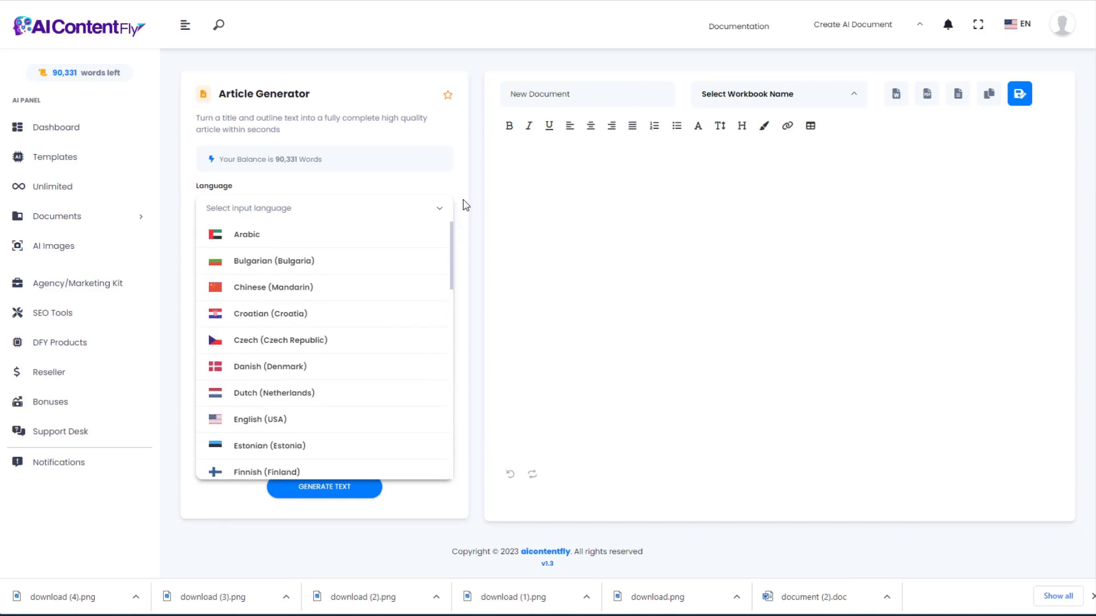
left_click(466, 205)
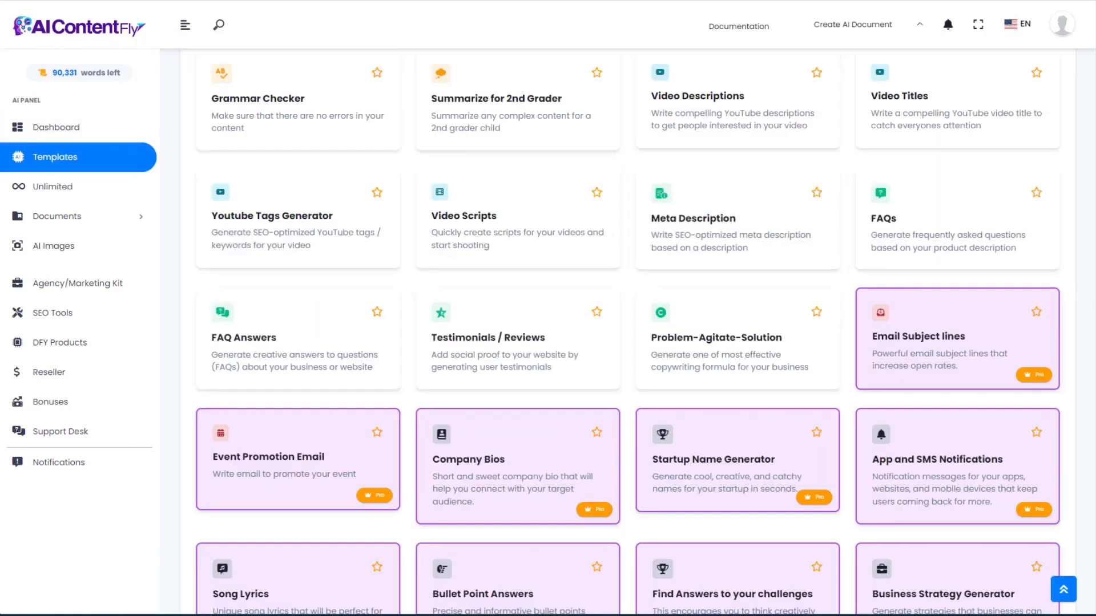
Look through the Pro templates, from Email Subject lines to Song Lyrics, Career Guidance and Quora Answers.
scroll(627, 332, "down", 1)
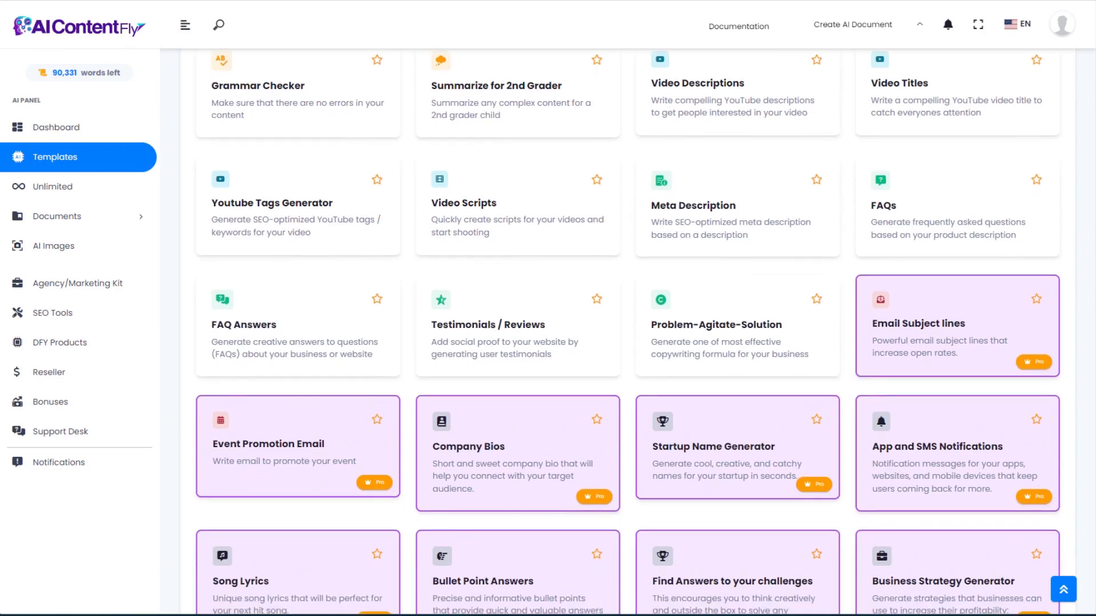
scroll(1087, 317, "down", 1)
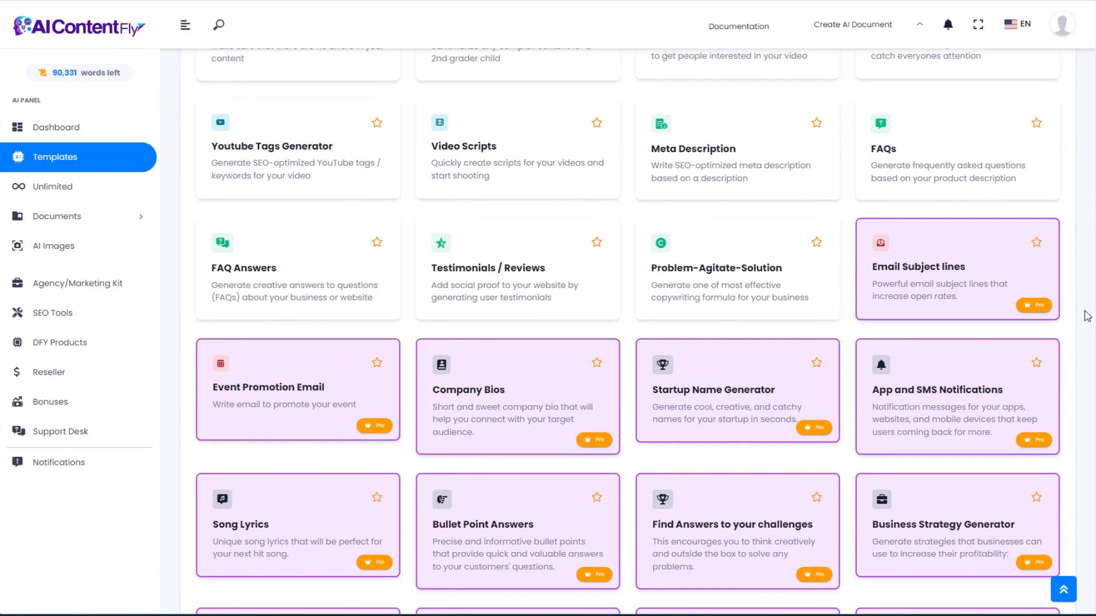
scroll(1087, 317, "down", 1)
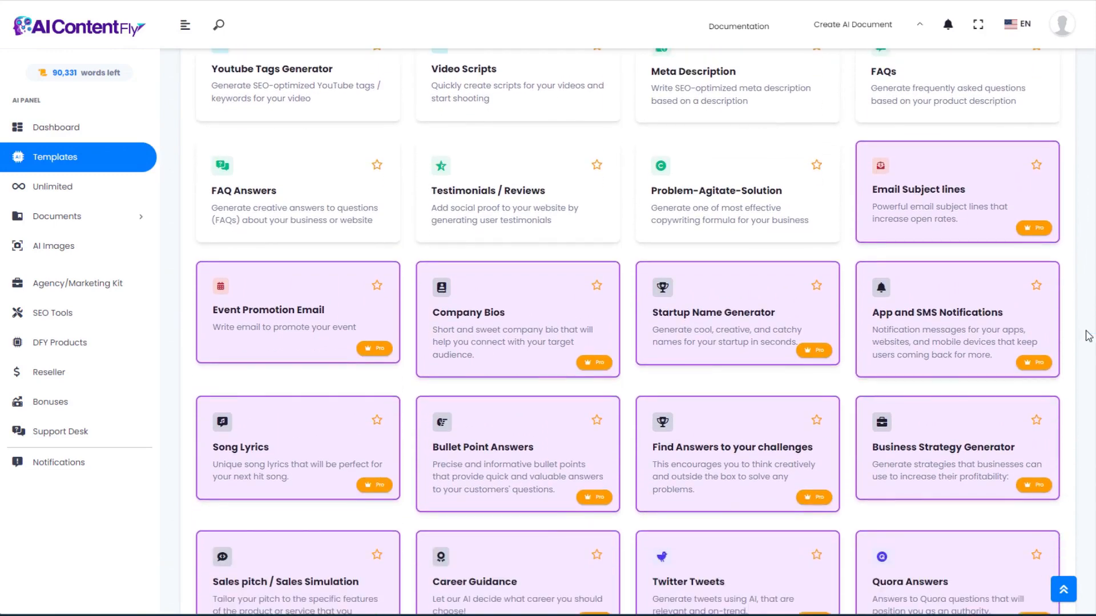
scroll(1087, 332, "down", 1)
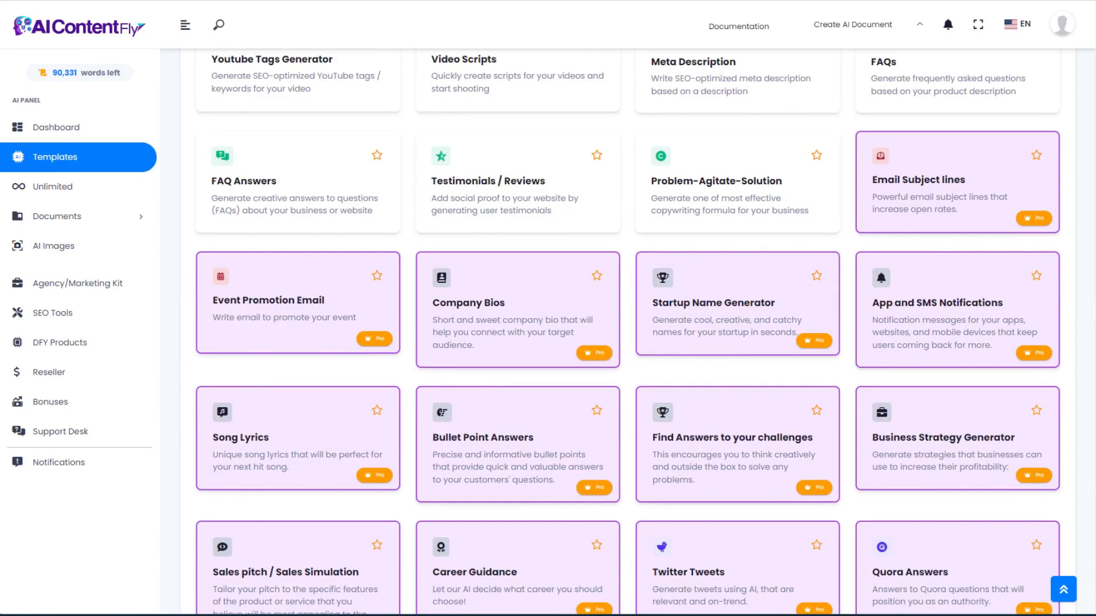
scroll(628, 331, "up", 2)
scroll(628, 331, "down", 1)
scroll(627, 331, "up", 1)
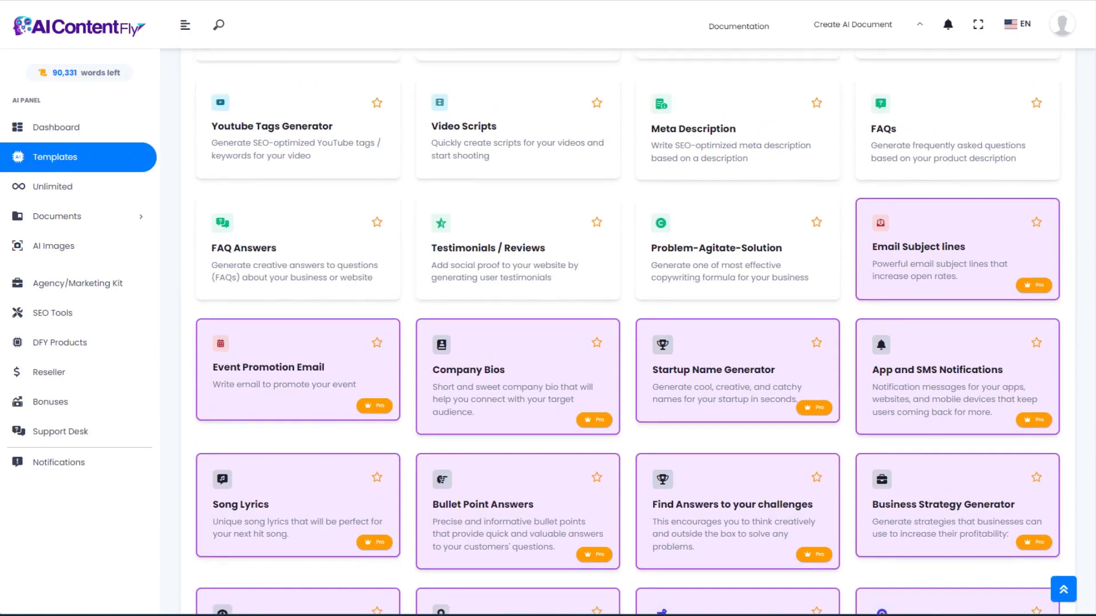
scroll(628, 331, "down", 1)
scroll(628, 331, "up", 2)
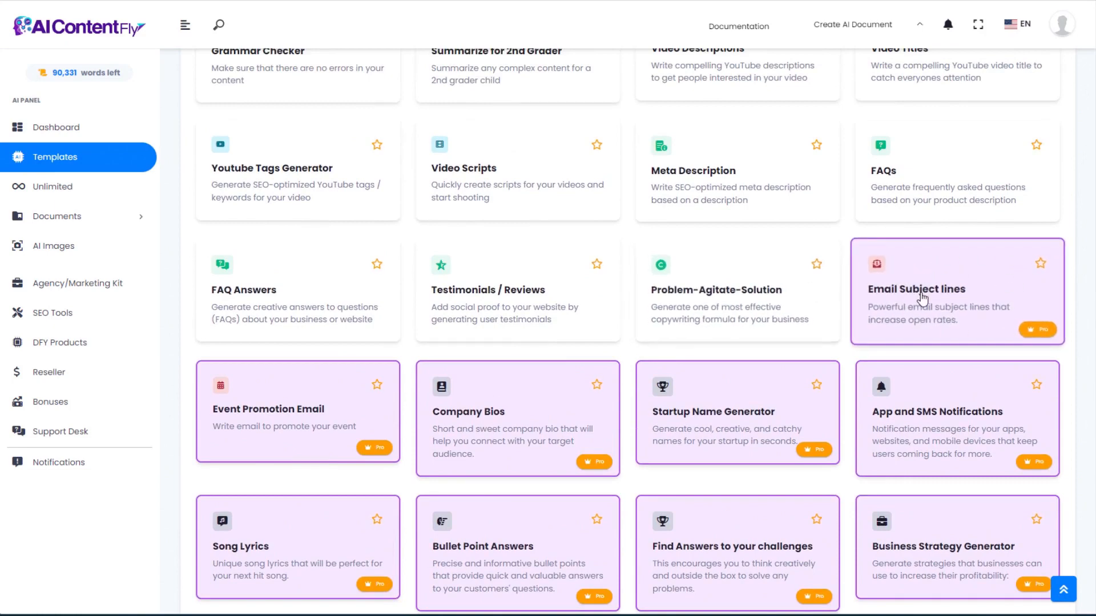
Open the Email Subject lines template and enter "Aquascaping Made Easy" as the product name.
left_click(919, 295)
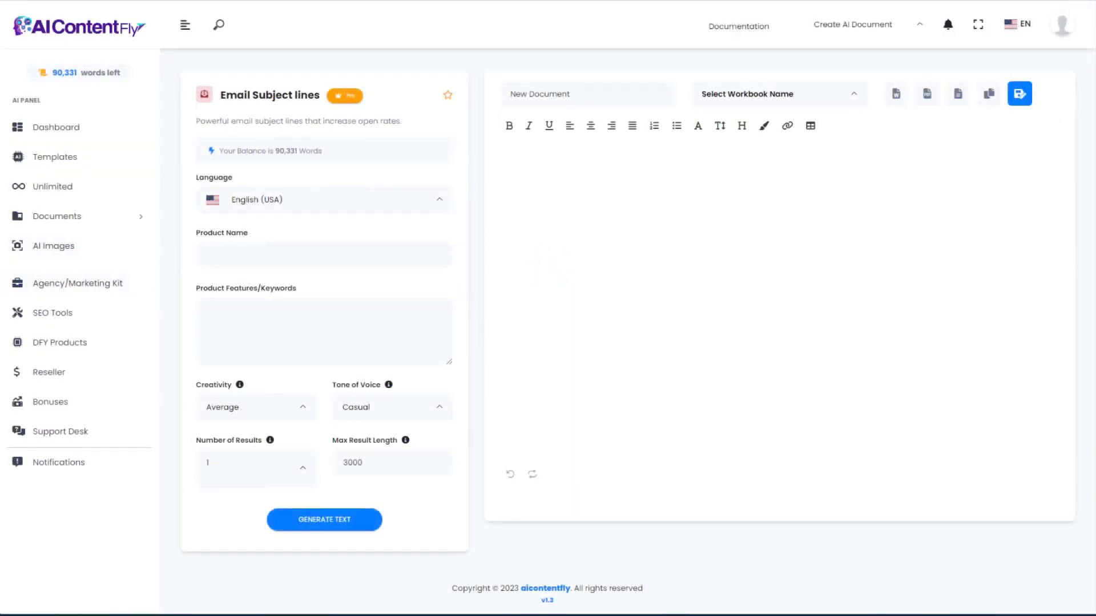
left_click(231, 248)
type("Aquascaping Made Easy")
Fill in the product features with the Aquascaping Made Easy course description and generate the email subject lines.
left_click(251, 317)
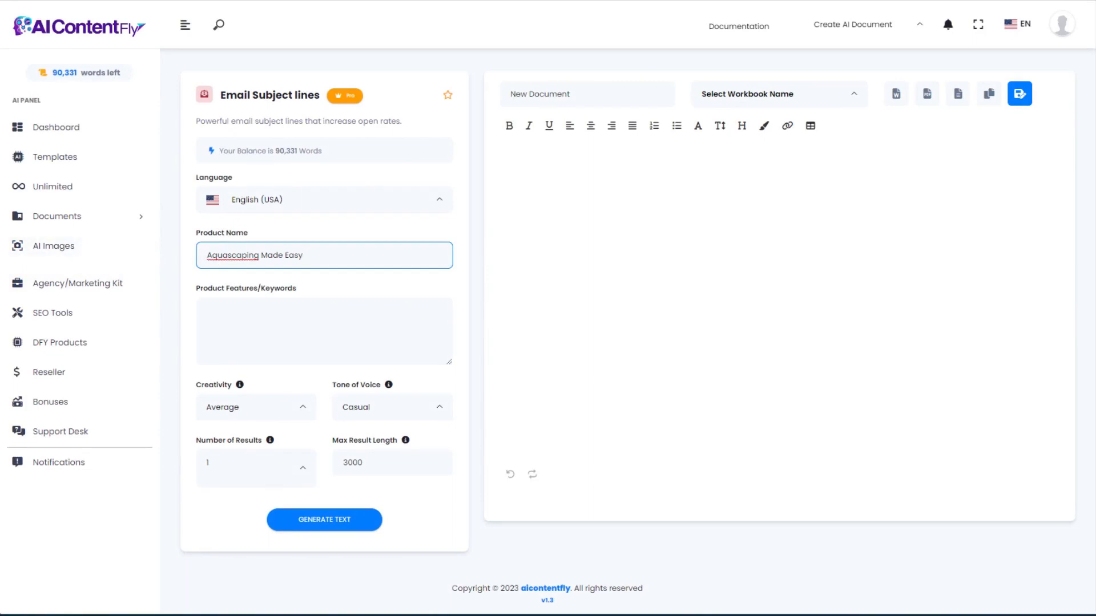
key("alt+Tab")
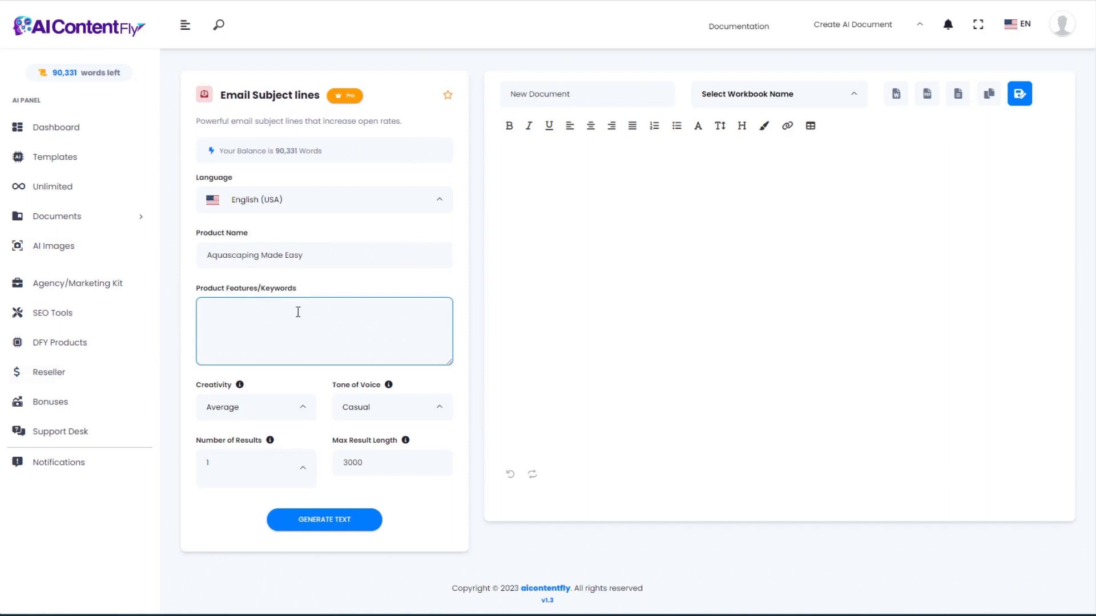
type("Whether you are a beginner or an experienced aquascaper, this course will give you the tools to create a stunning aquascape. With the help of this course, you will be able to create an aquascape that is both beautiful and healthy. So, don't wait any longer – start aquascaping with Aquascaping Made Easy!")
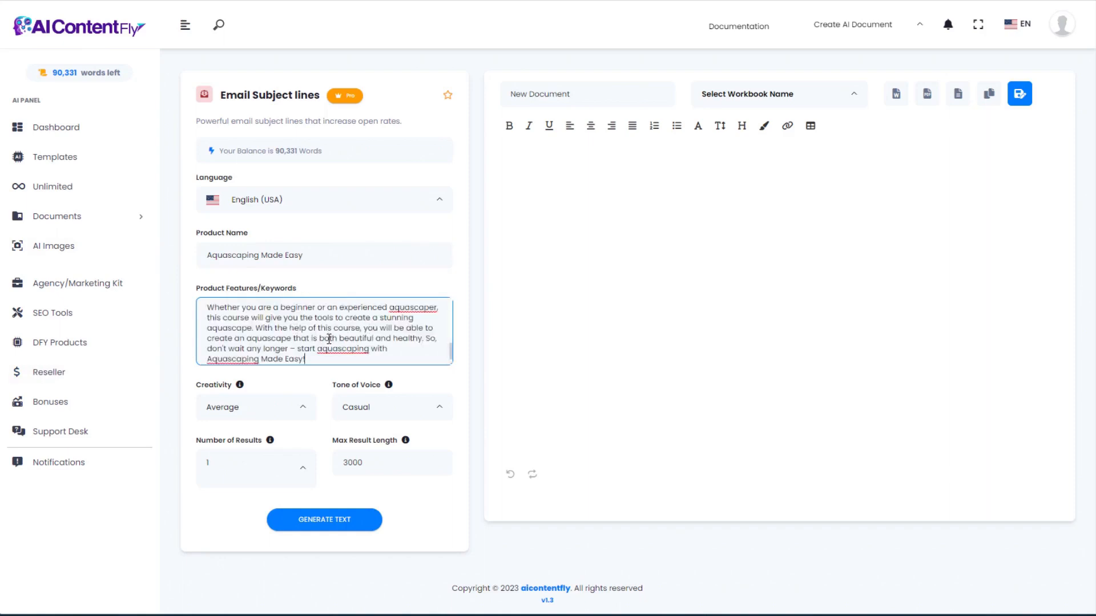
scroll(330, 335, "up", 3)
scroll(320, 342, "down", 3)
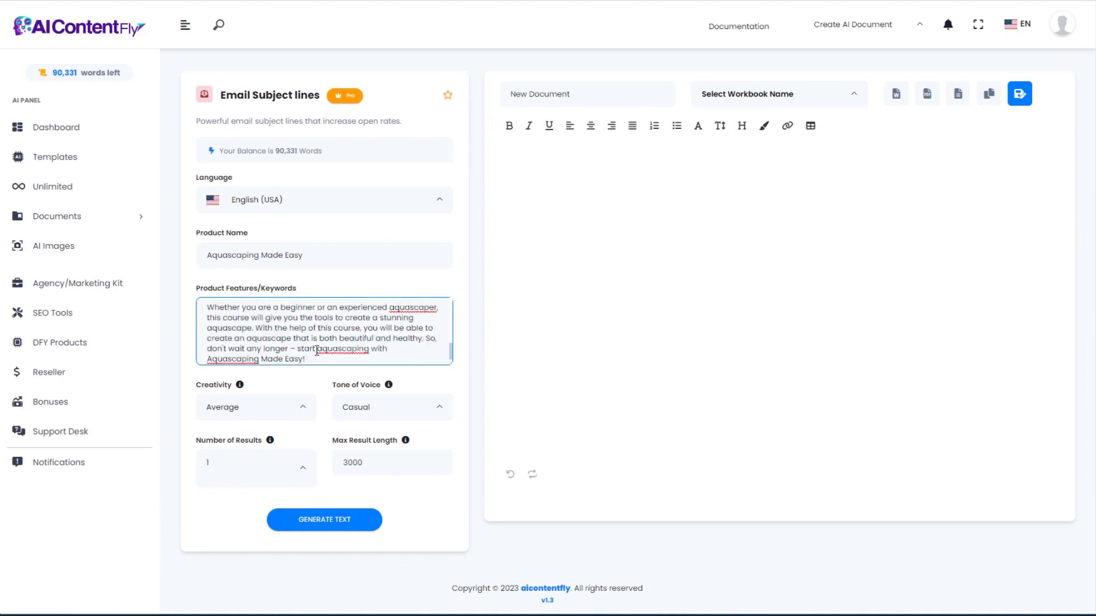
left_click(326, 516)
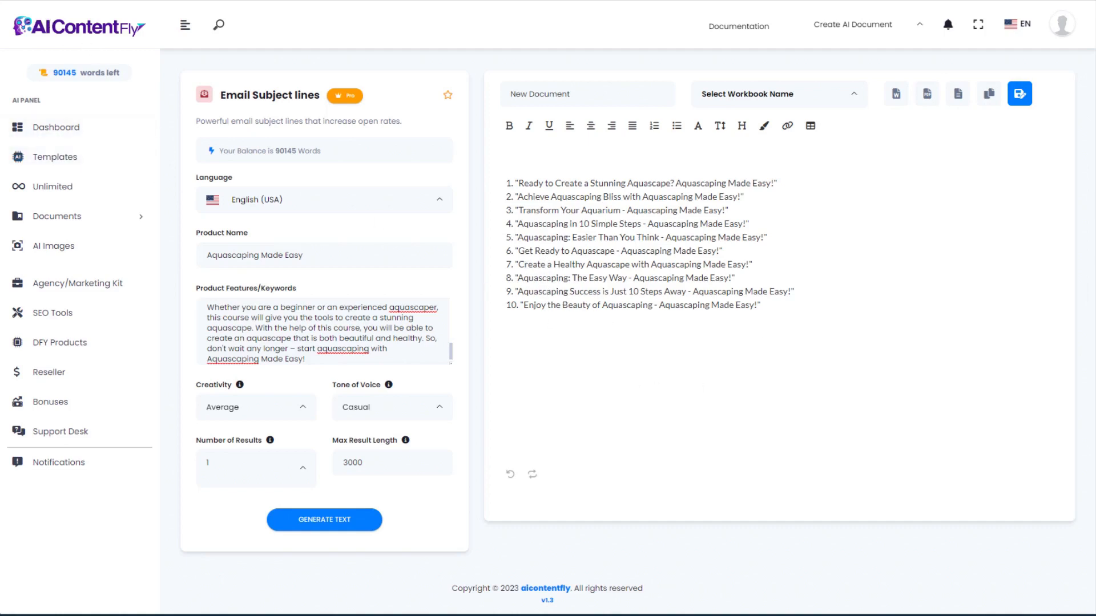
Open the Event Promotion Email template and name the event "Aquascaping for Beginners Class".
left_click(55, 157)
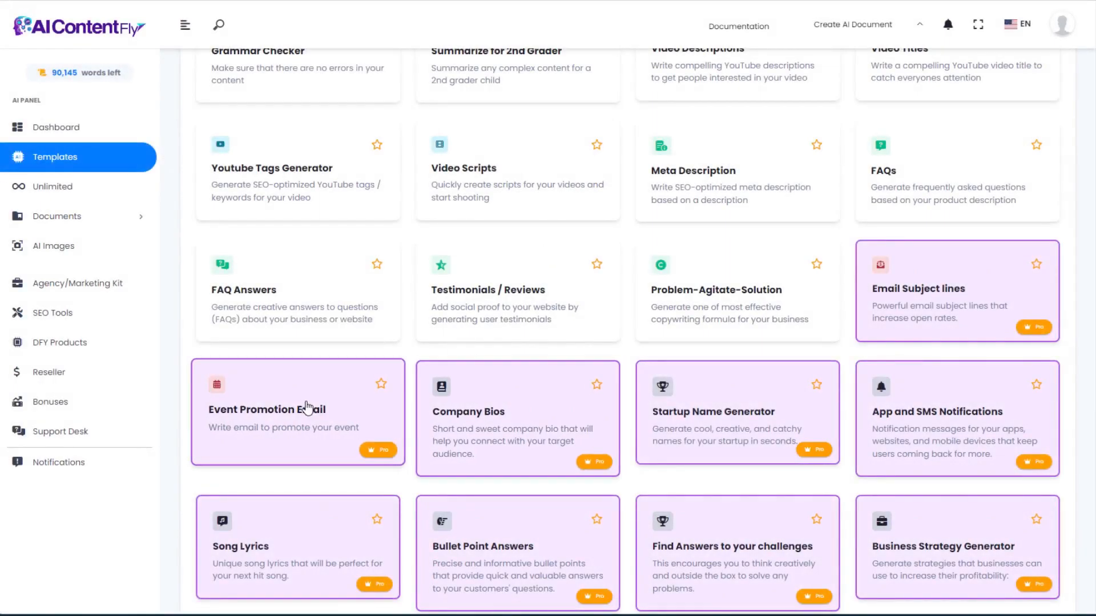
left_click(307, 409)
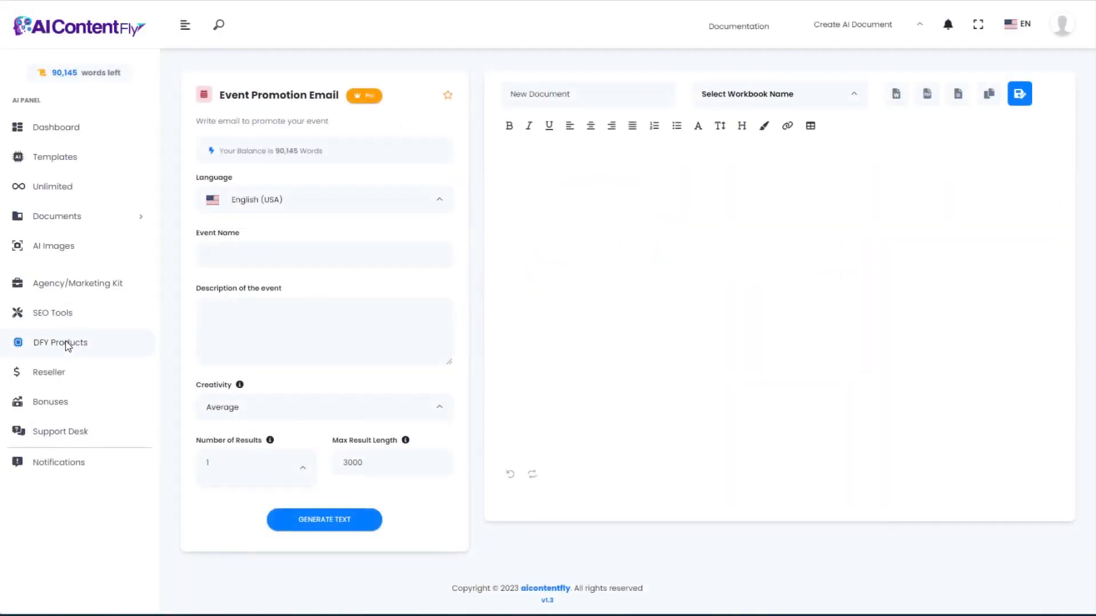
left_click(238, 251)
type("Aquascaping for Beginners Class")
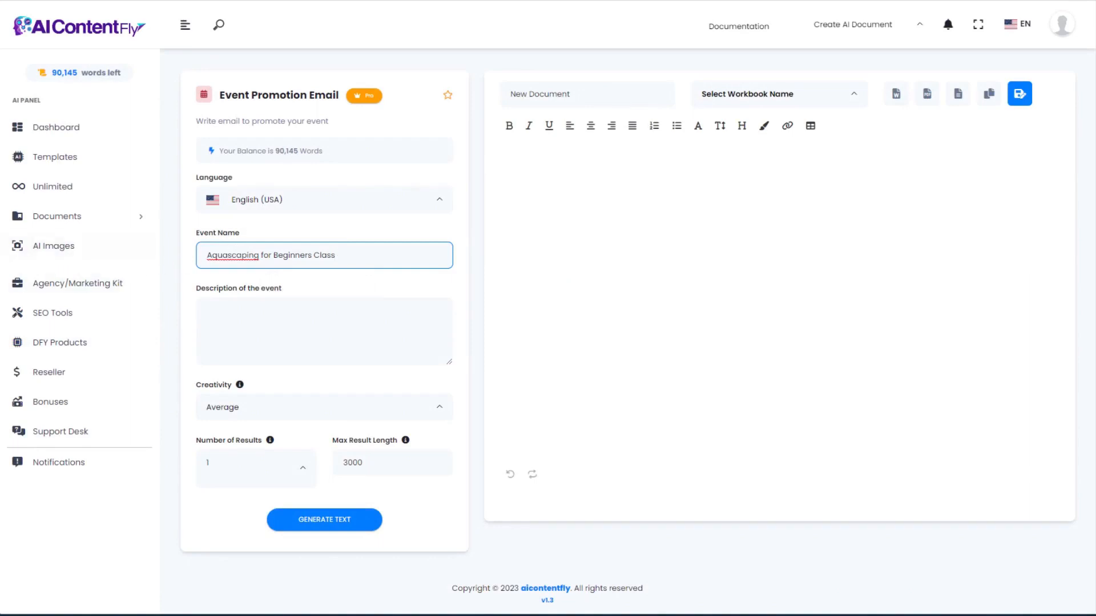
Describe the class at Eric's Aquascaping Store in Denver, May 31st at 9AM, with the registration link and 12 places, and generate the email.
key("alt+Tab")
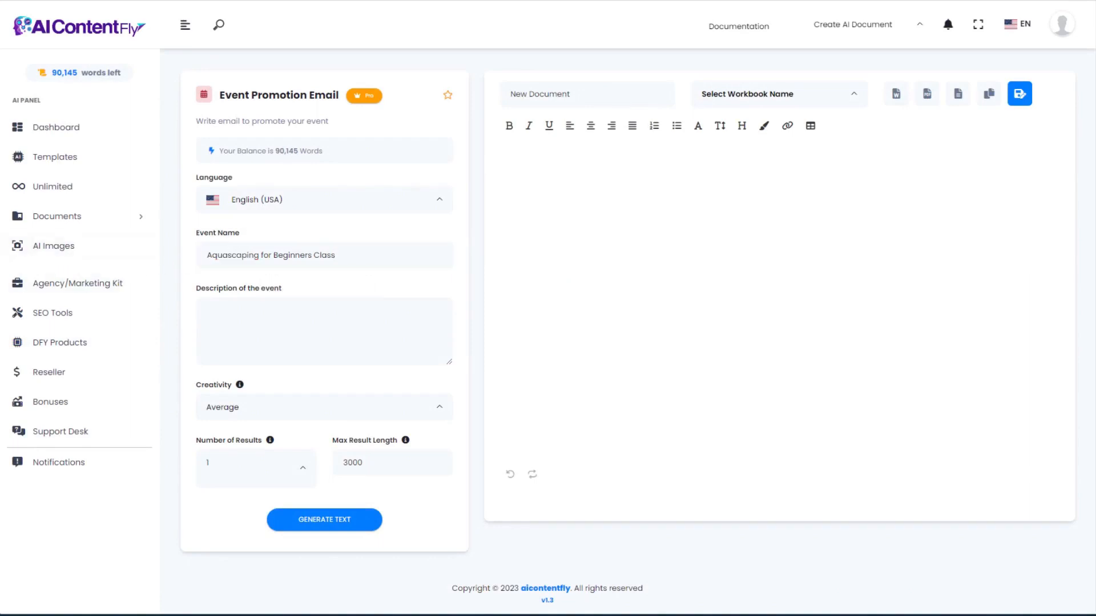
left_click(334, 350)
type("This class will be held at Eric's Aquascaping Store in Denver on May 31st at 9AM. Register at https://ericsaquascapingstore.com/ We have room for 12 particpants. You will learn how to build your first aquascape in your aquarium.")
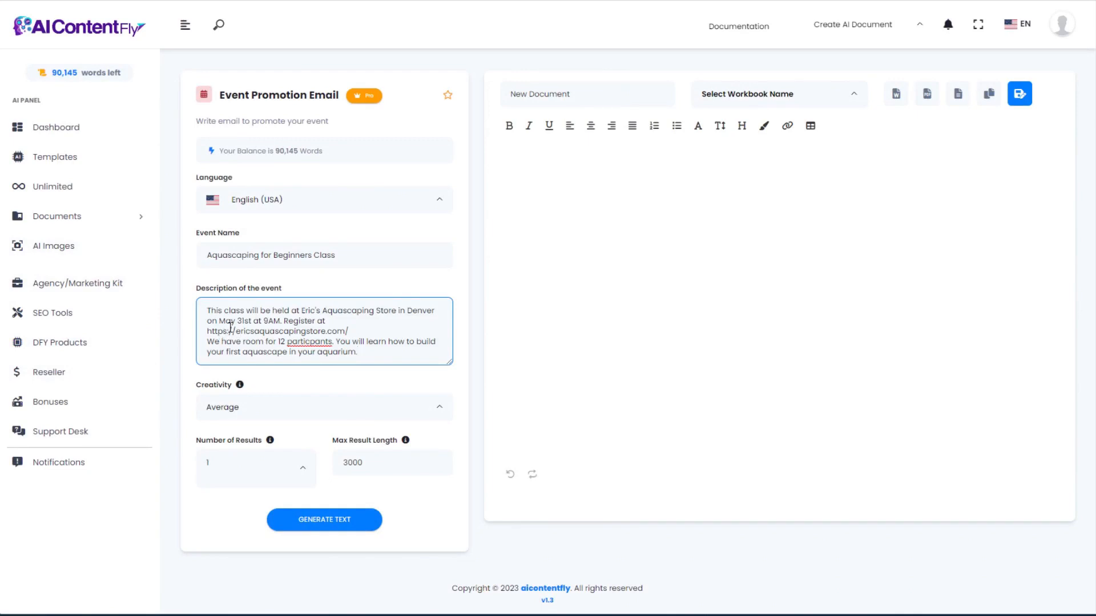
left_click(334, 521)
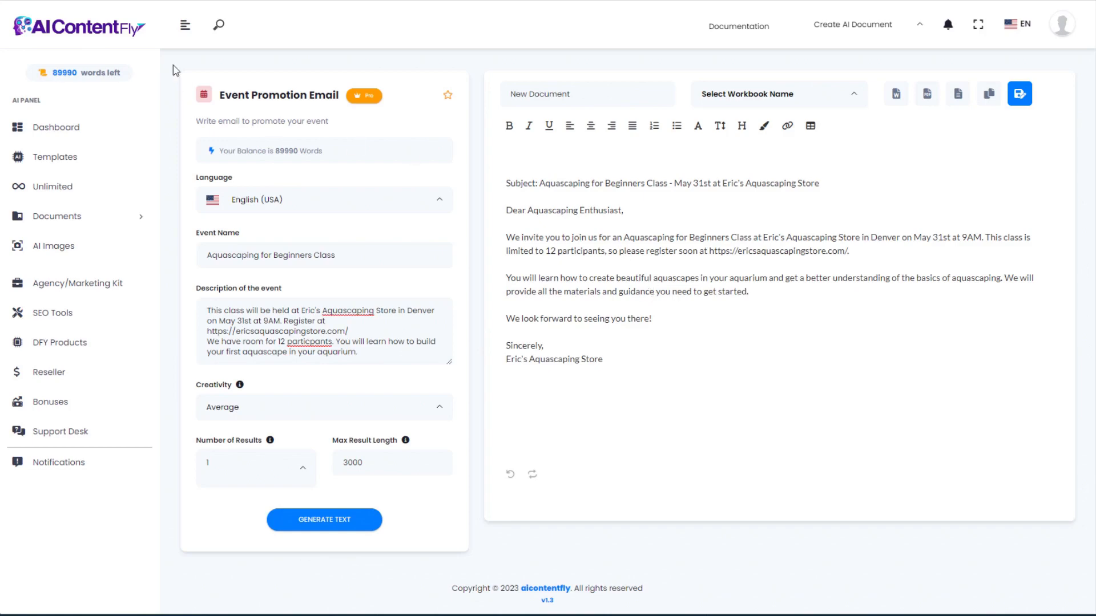
In the Company Bios template, enter "Eric's Aquascaping" as the company and describe its aquascaping supplies and aquascape design services.
key("alt+Left")
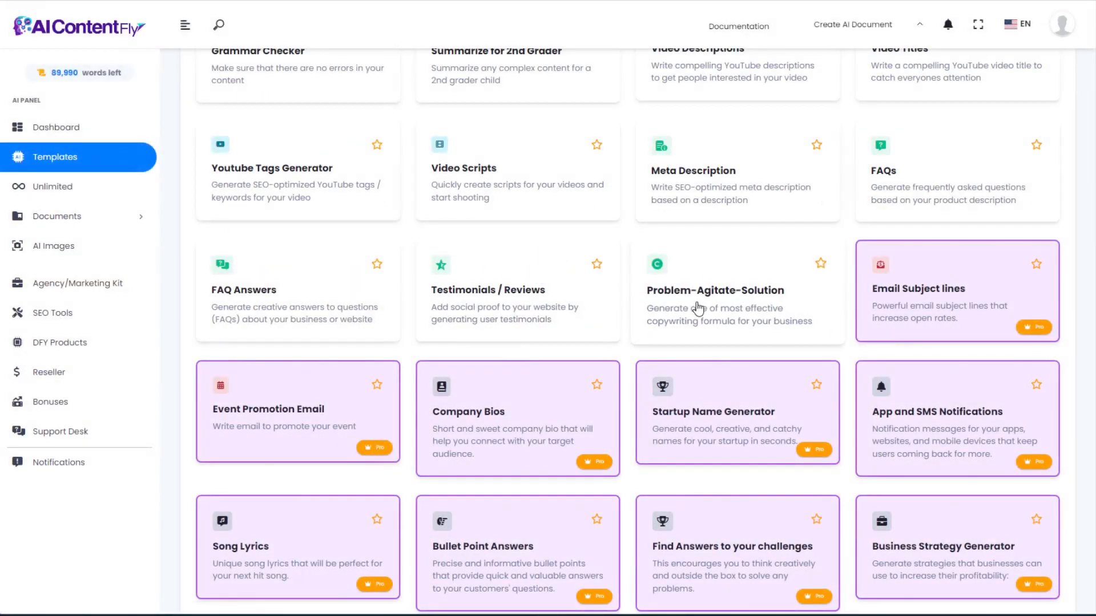
left_click(509, 418)
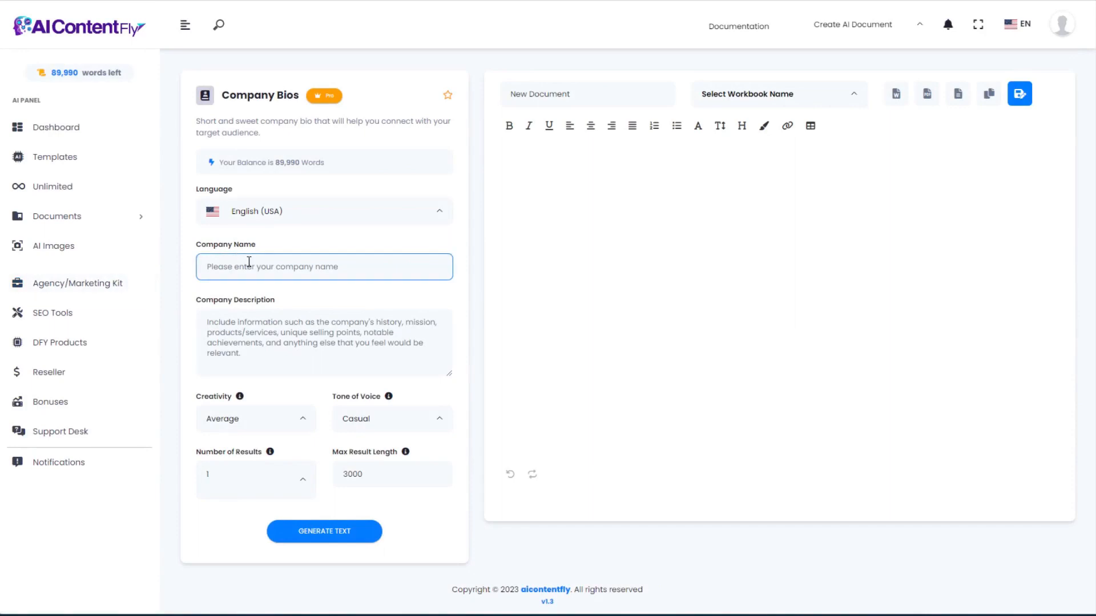
type("Eric's Aquascaping")
key("Tab")
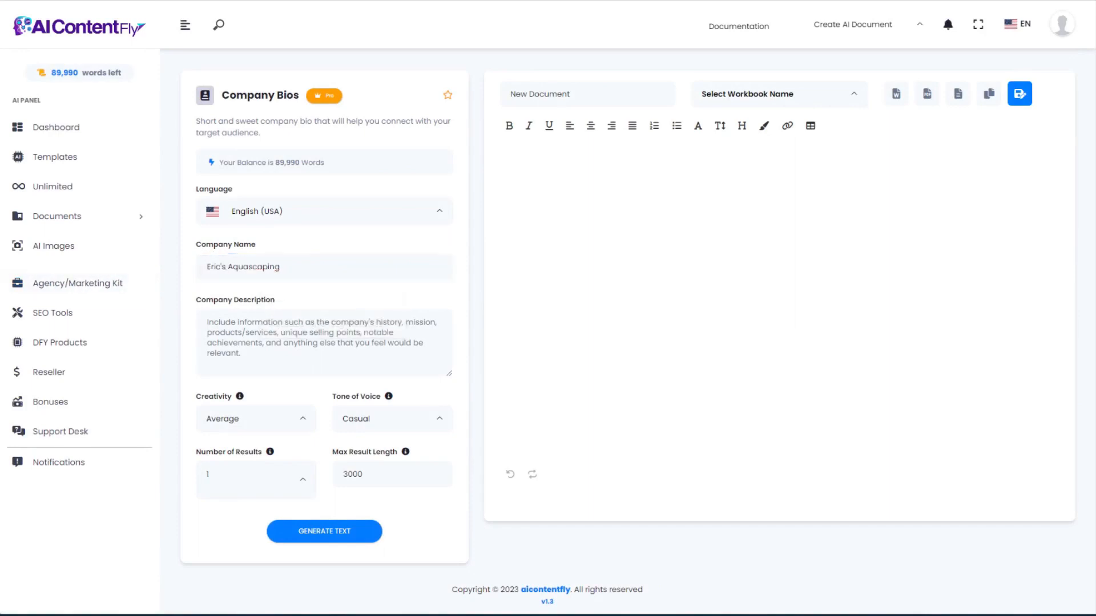
left_click(274, 328)
type("We help aquascaping enthusiasts build the best underwater environments in their aquariums. We sell aquascaping supplies and provide design services for aquascapes.")
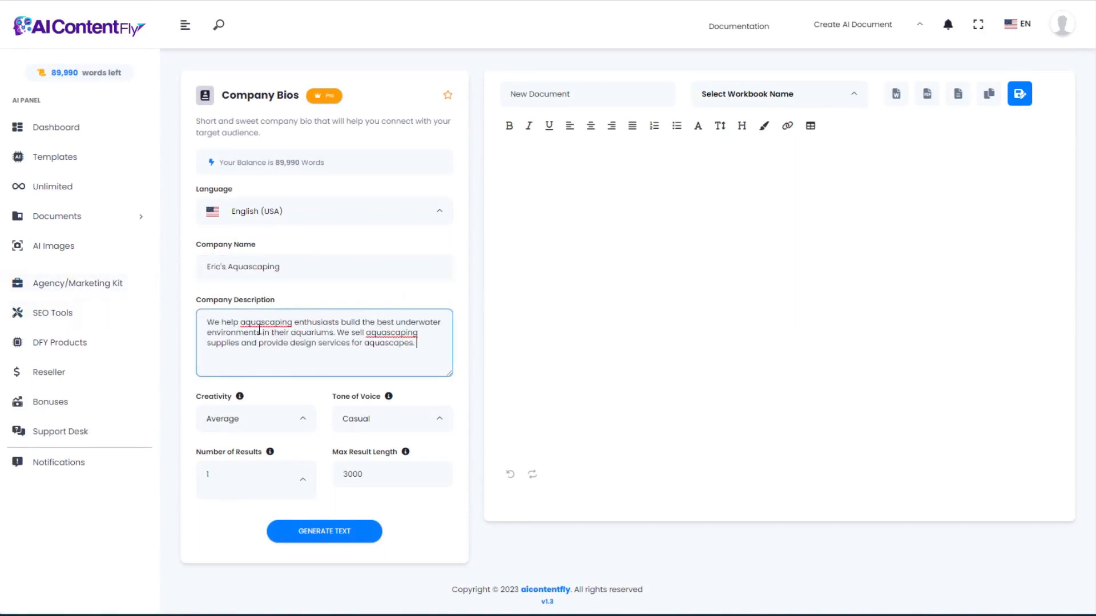
Set the tone of voice to Professional, generate the company bio and read it through.
left_click(414, 423)
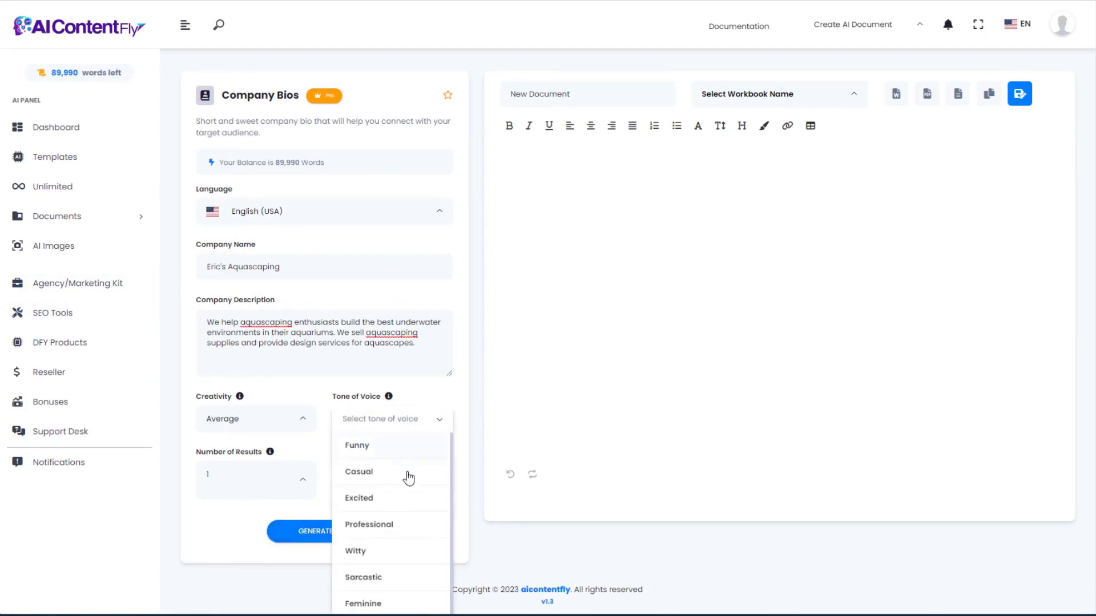
left_click(378, 527)
left_click(329, 533)
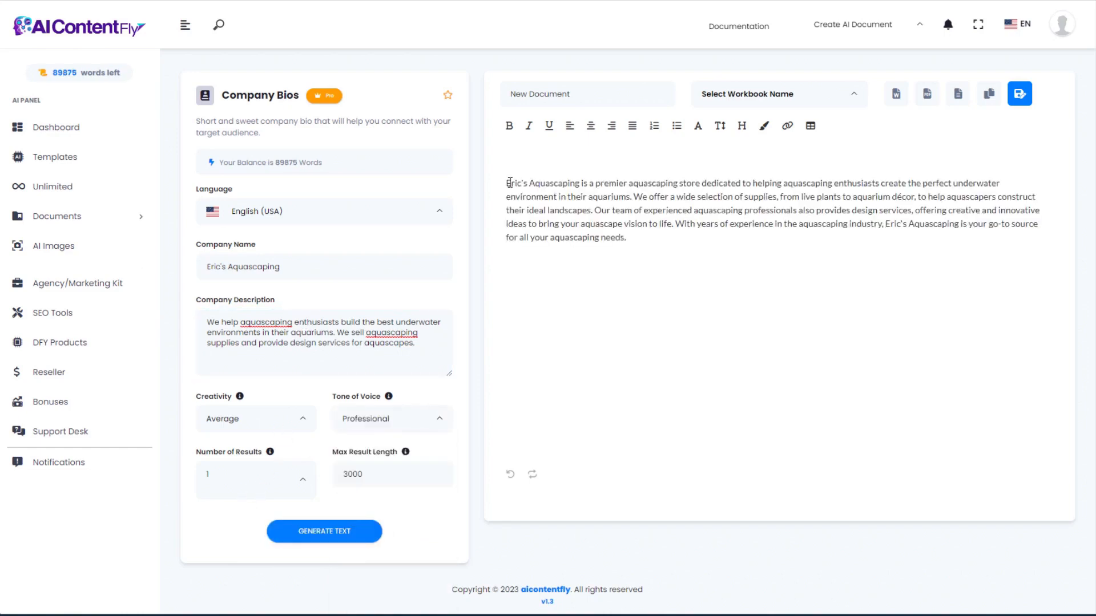
left_click_drag(510, 183, 684, 240)
left_click(688, 268)
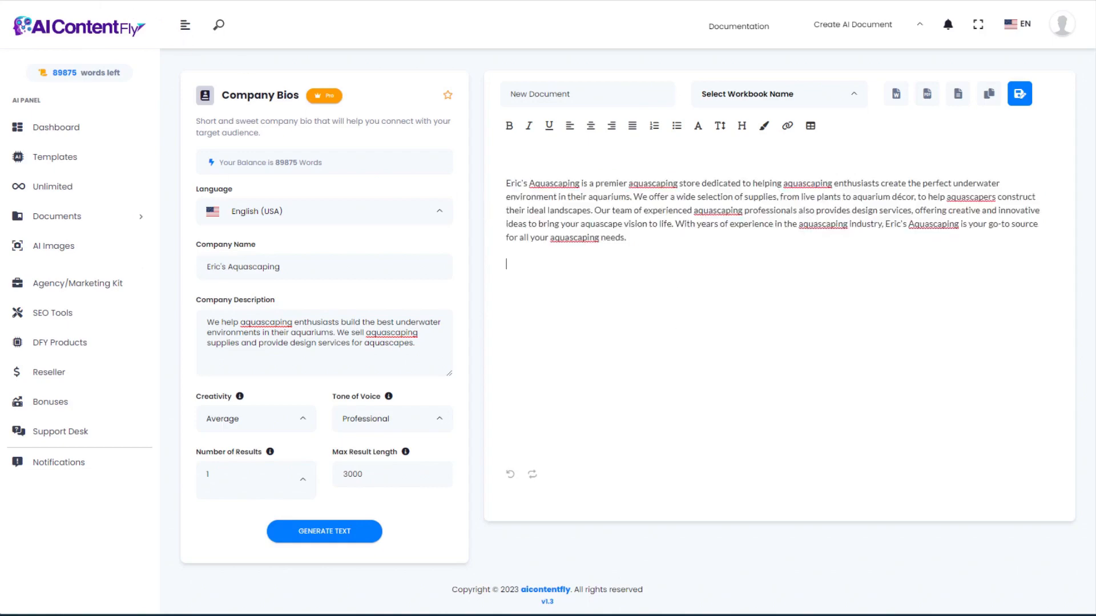
Open the App and SMS Notifications template and enter "Eric's Aquascaping" as the app/website name.
left_click(16, 0)
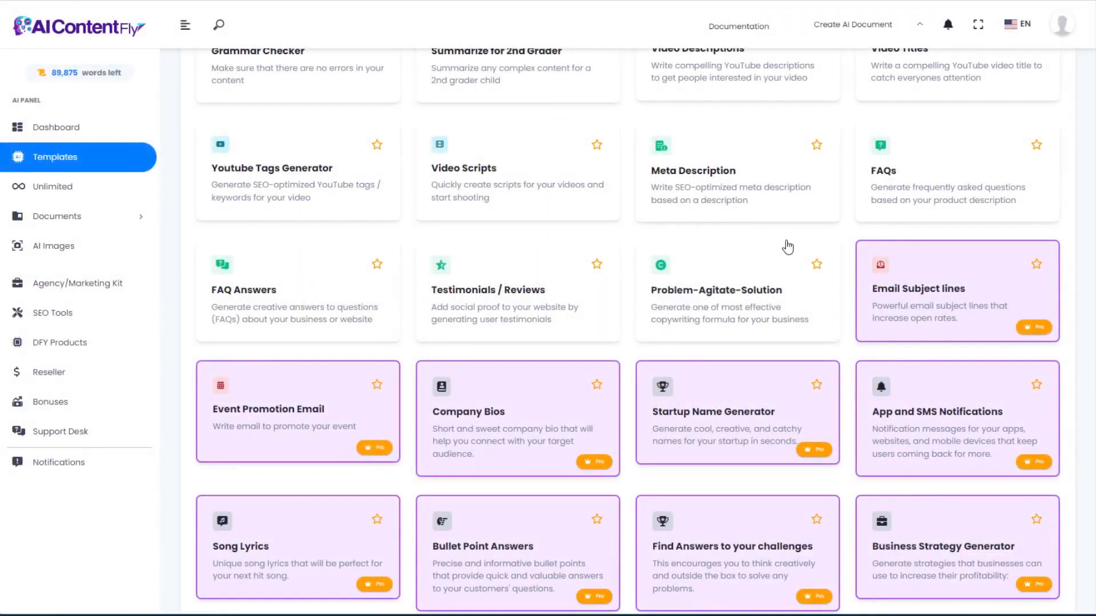
left_click(882, 423)
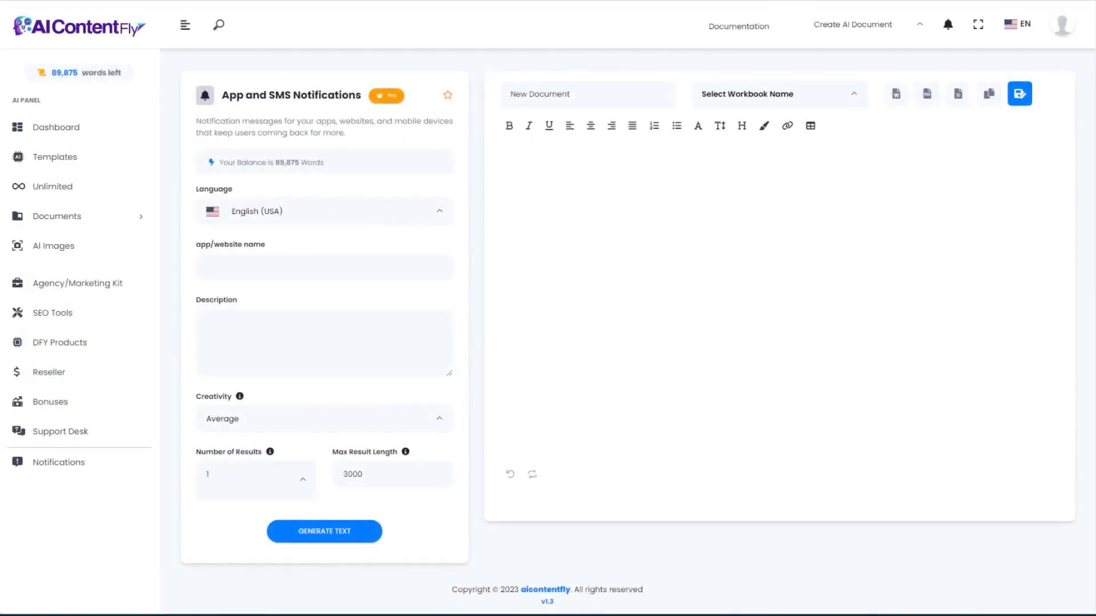
left_click(251, 259)
type("Eric's Aquascaping")
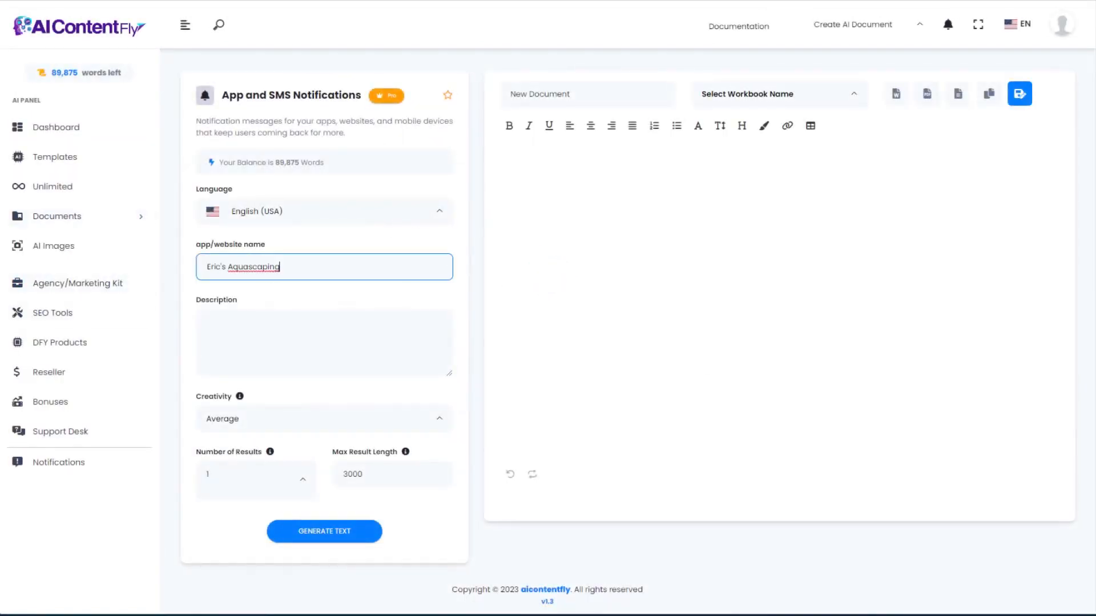
Describe a reminder for users to check the expiration on their aquascape aquarium filters and buy more, and generate the notifications.
left_click(235, 335)
type("Reminder for users to check the expiration on their aquascape aquarium filters and buy more so they don't run out.")
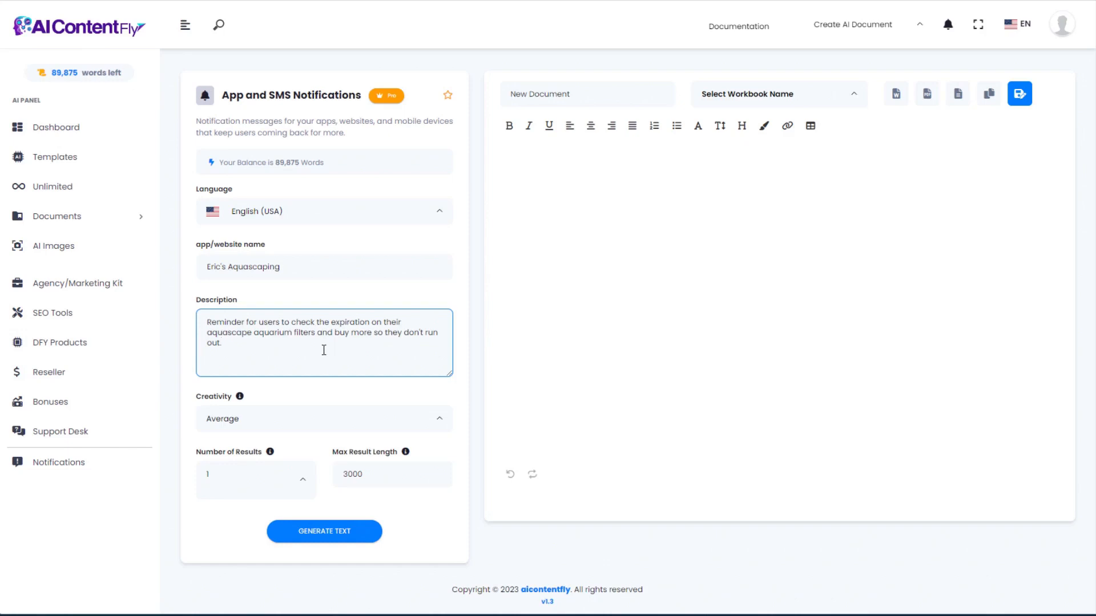
left_click(324, 530)
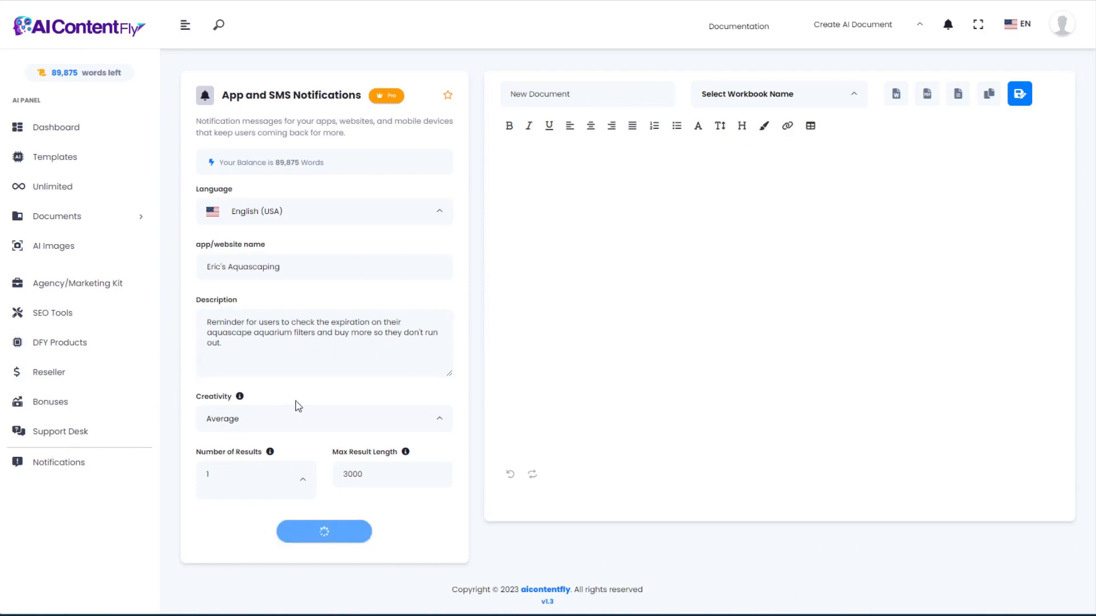
left_click(297, 336)
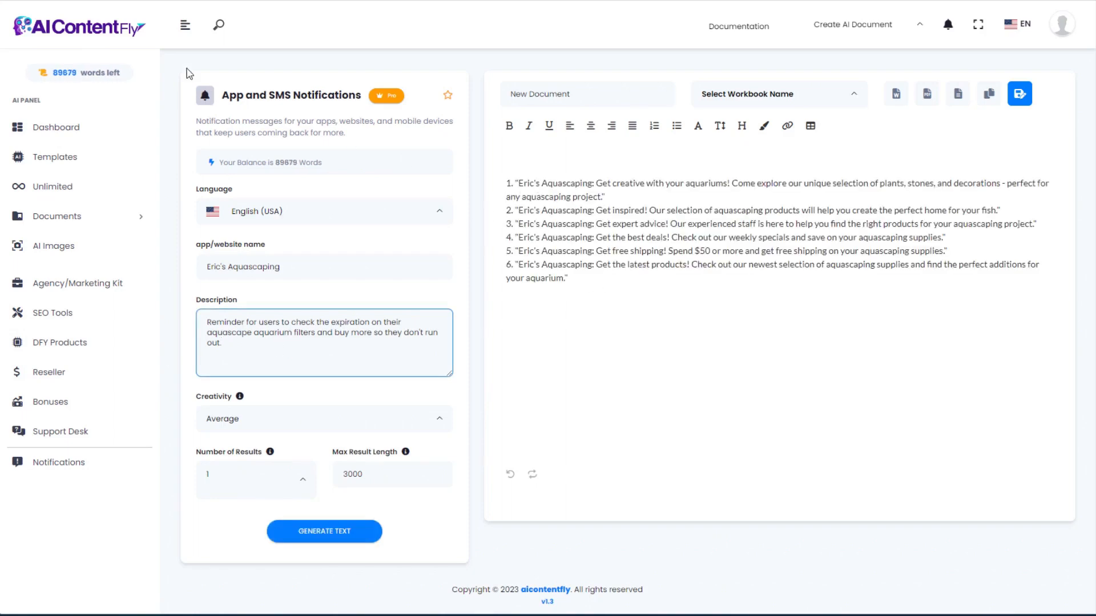
Open the Song Lyrics template and set the mood to Happy and the style to Funny.
key("alt+Left")
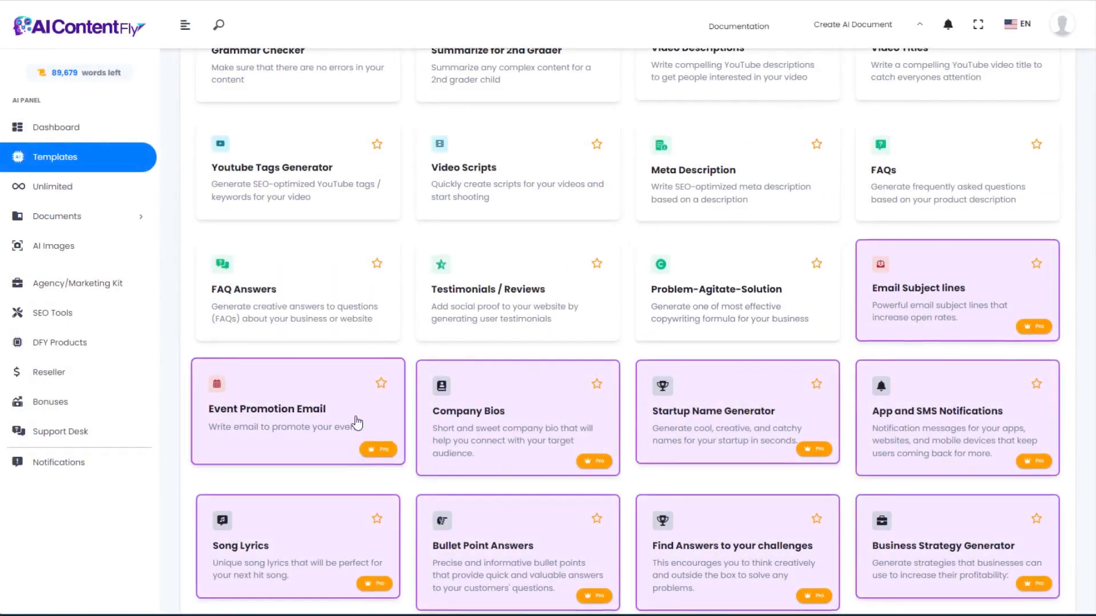
scroll(362, 421, "down", 3)
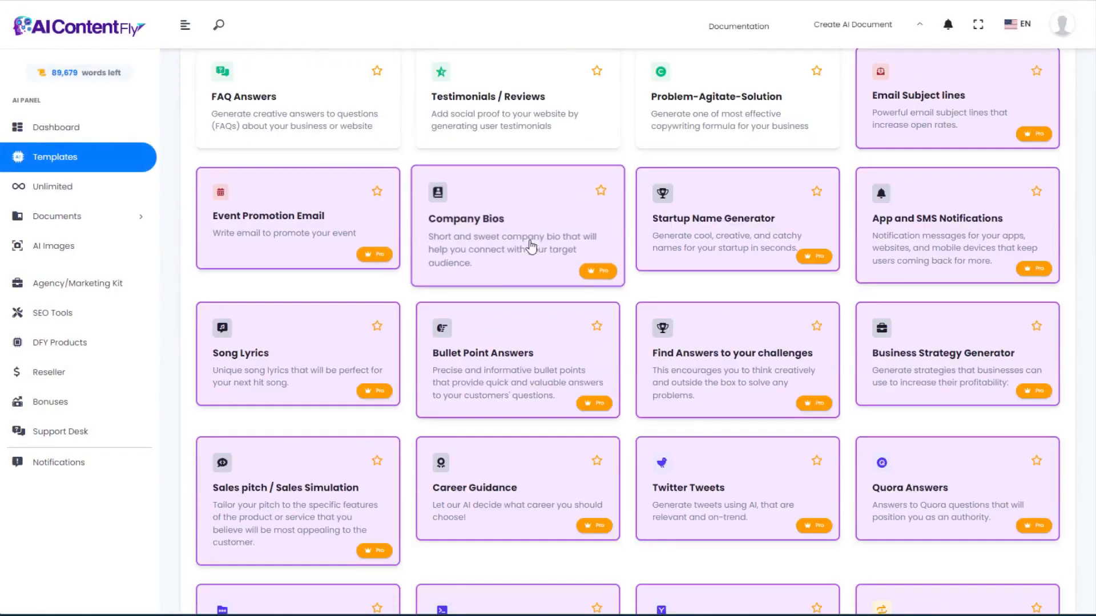
left_click(274, 355)
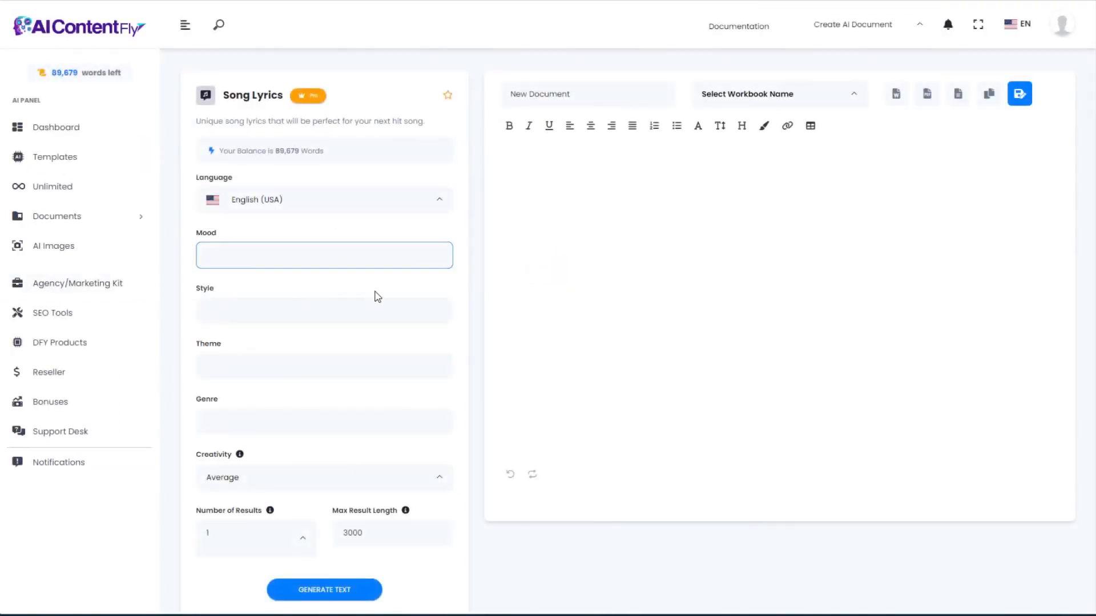
left_click(369, 261)
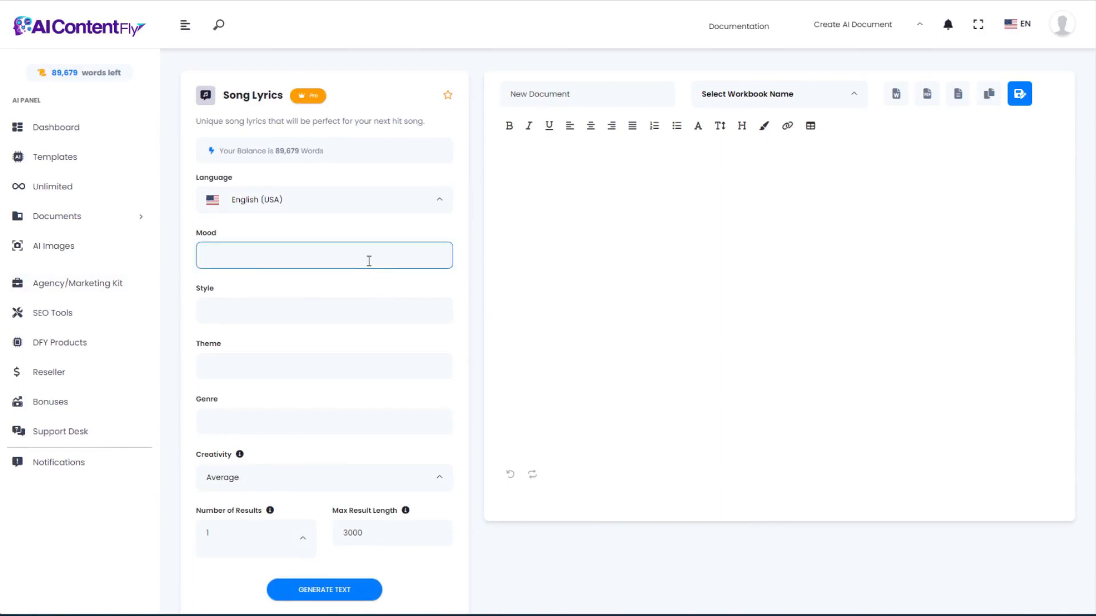
scroll(432, 265, "down", 1)
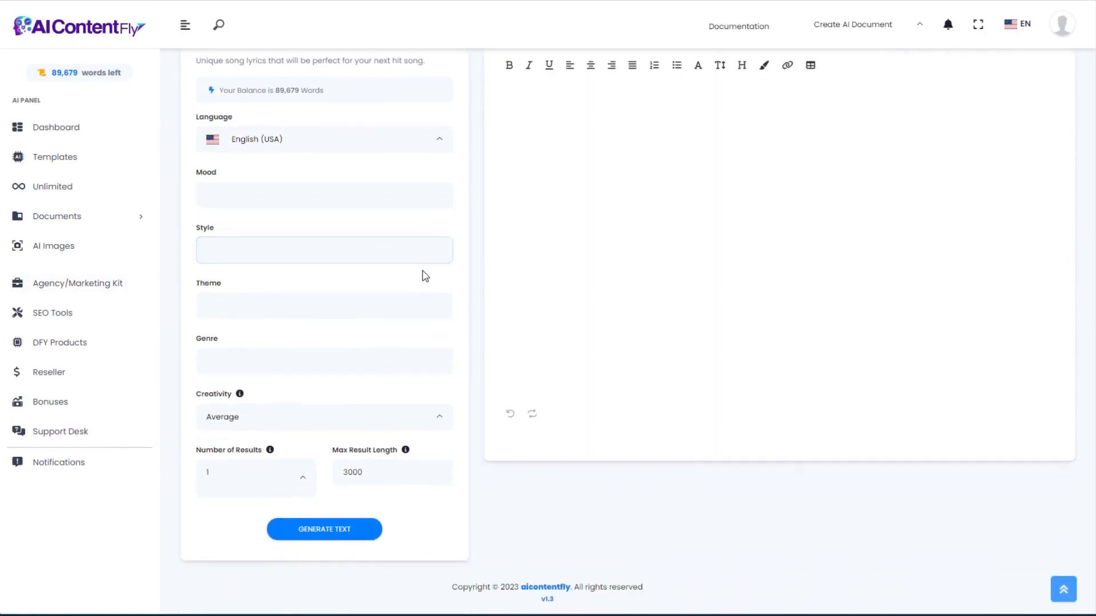
left_click(262, 198)
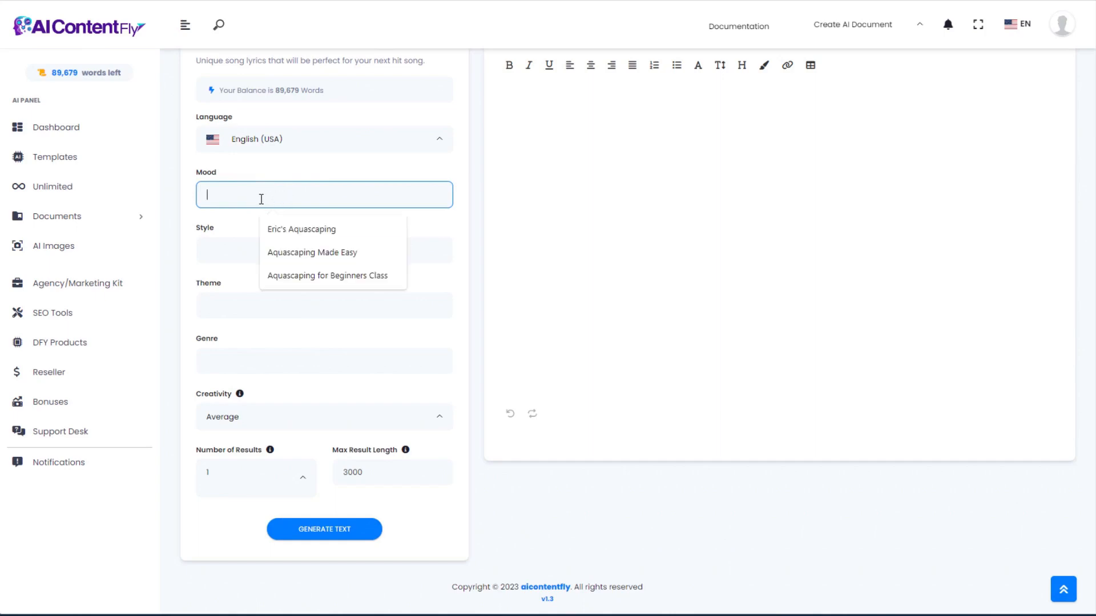
type("Happy")
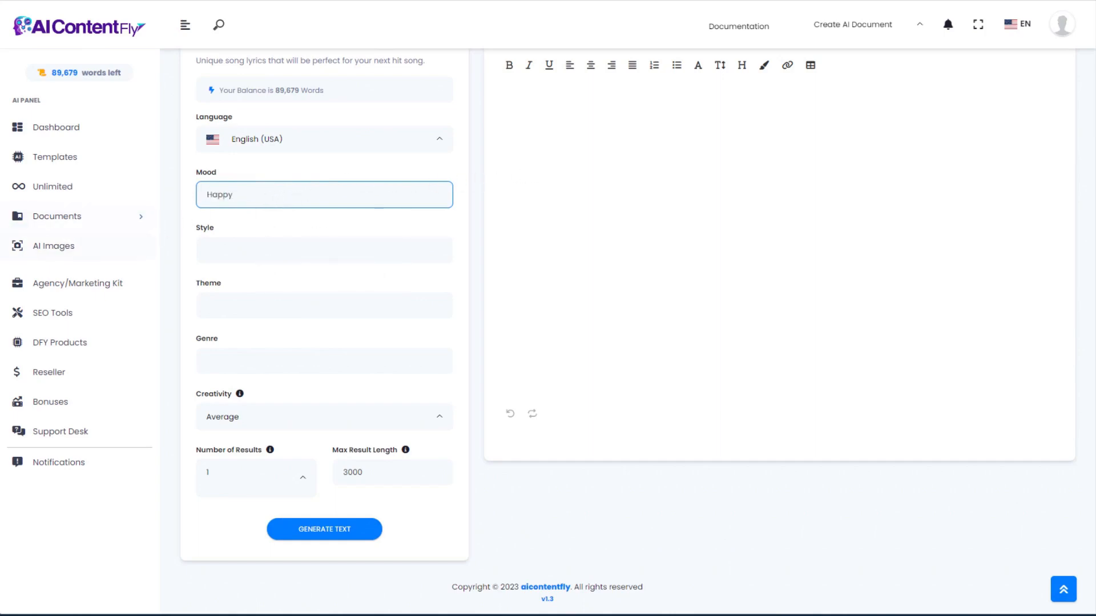
left_click(250, 249)
type("Funny")
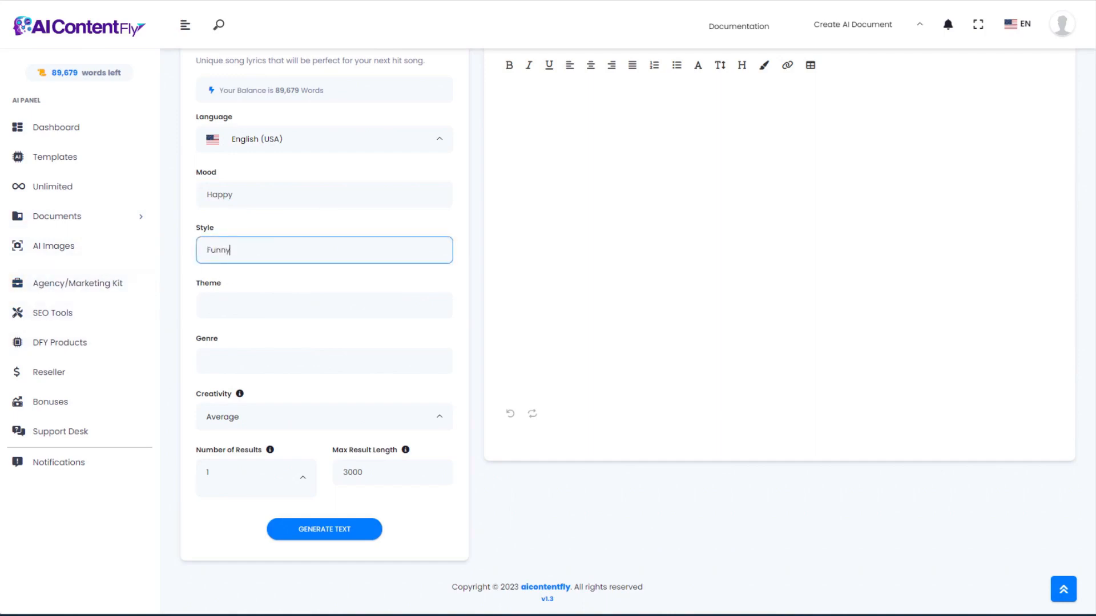
Enter the theme "A crab named Larry loves to dance, he becomes famous" and the genre Rap.
left_click(199, 313)
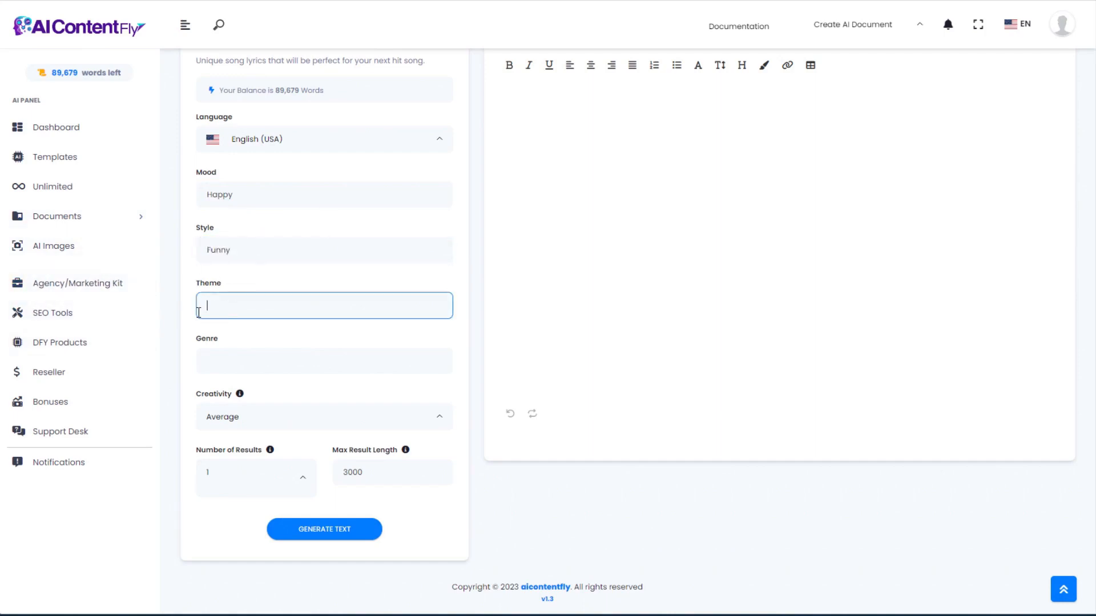
type("A crab named Larry loves to dance, he becomes famous")
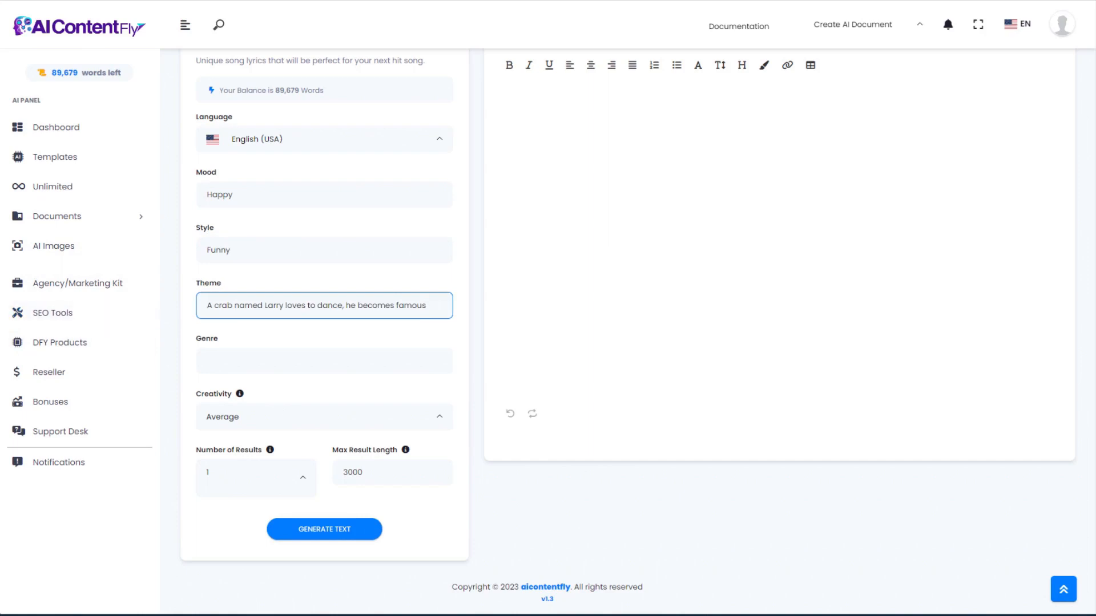
left_click(277, 349)
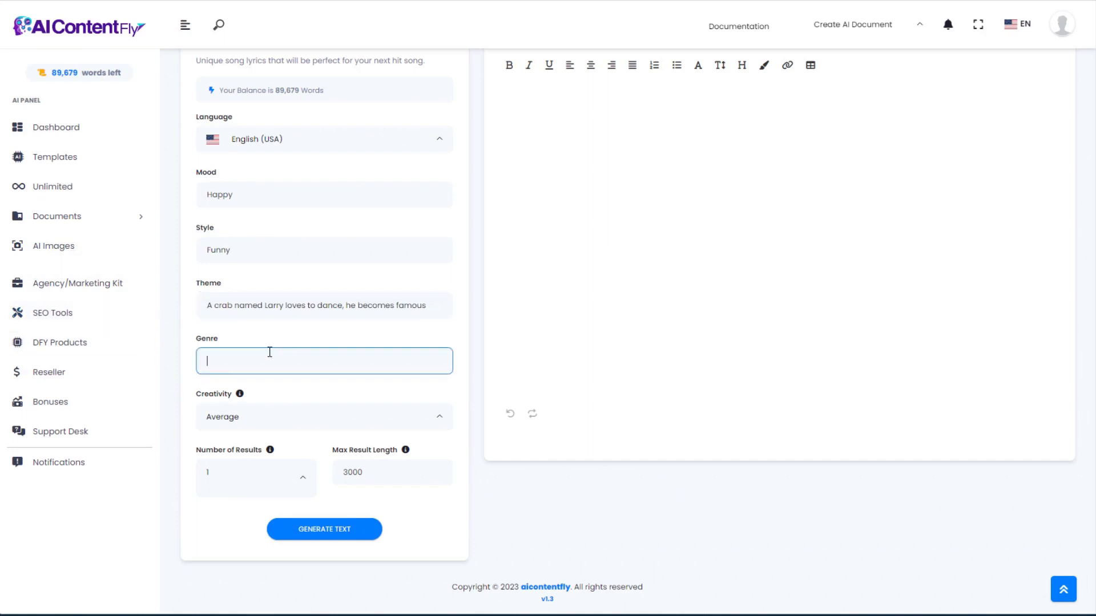
type("Rap")
scroll(422, 326, "up", 2)
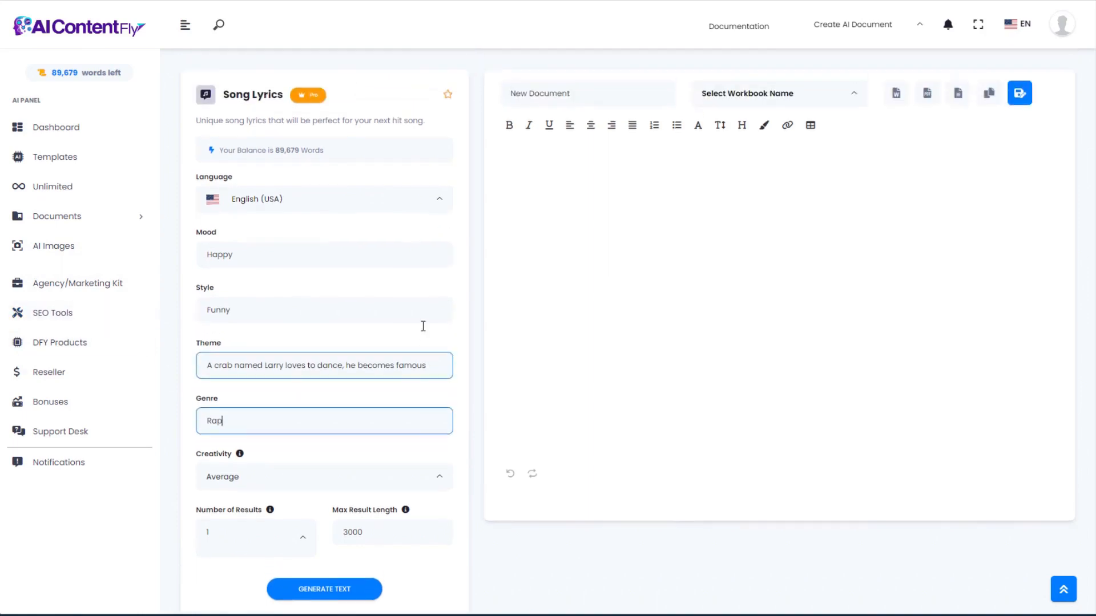
scroll(402, 324, "down", 2)
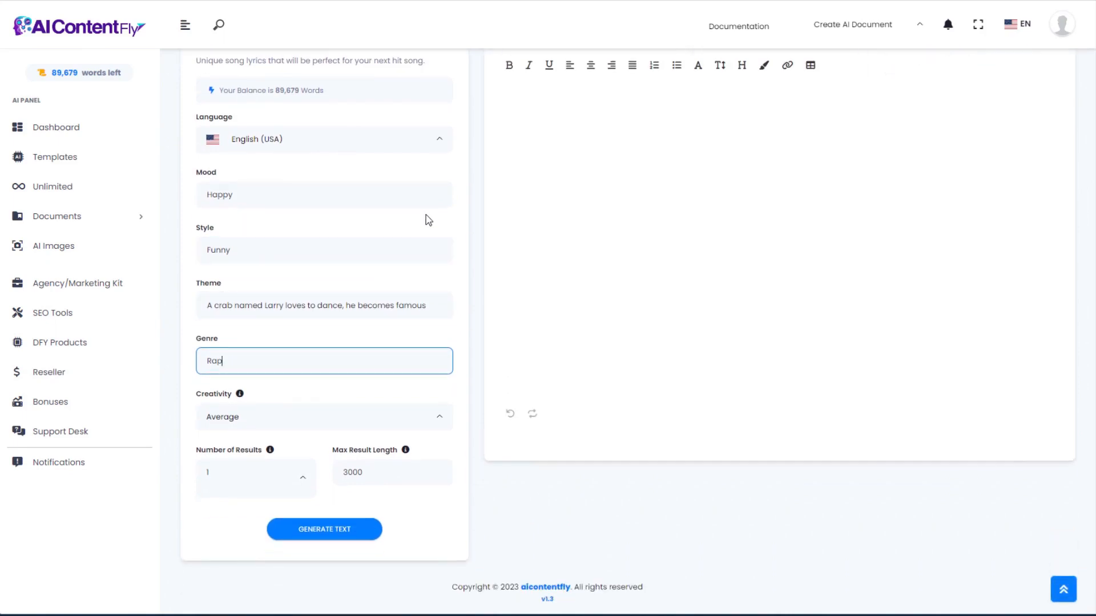
Set the creativity to High, generate the song lyrics and read them through, highlighting verse 3.
left_click(371, 418)
left_click(254, 495)
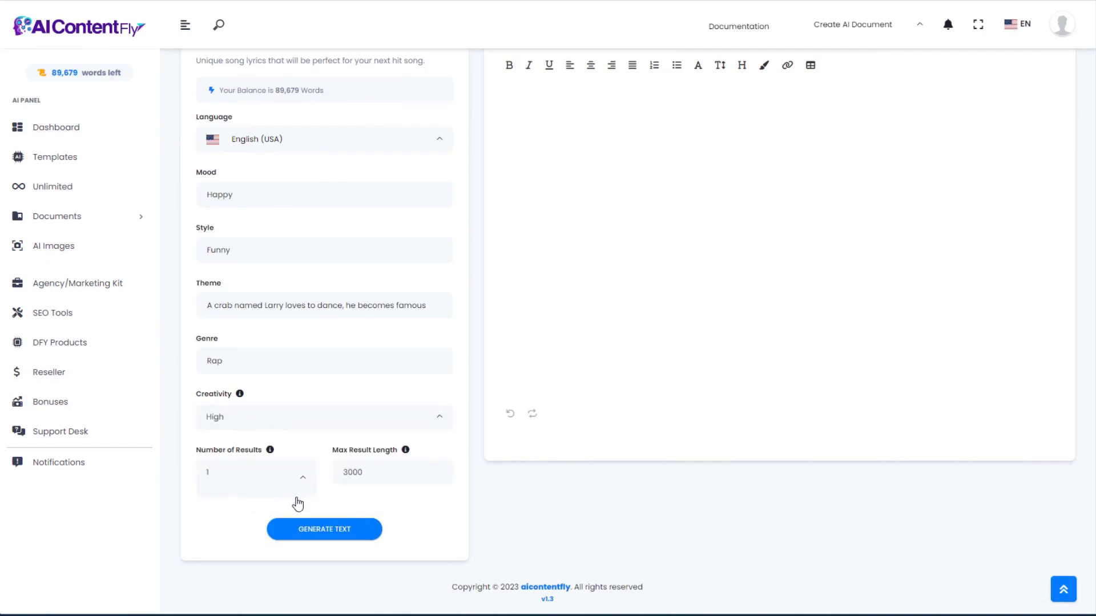
left_click(336, 527)
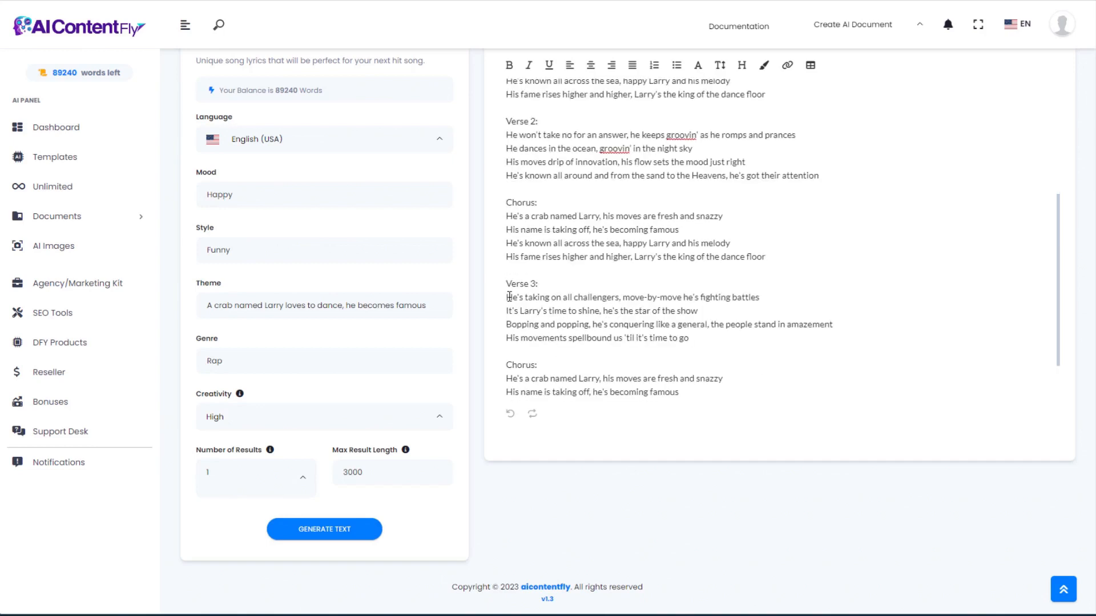
left_click_drag(506, 296, 719, 343)
left_click(742, 344)
scroll(595, 339, "up", 4)
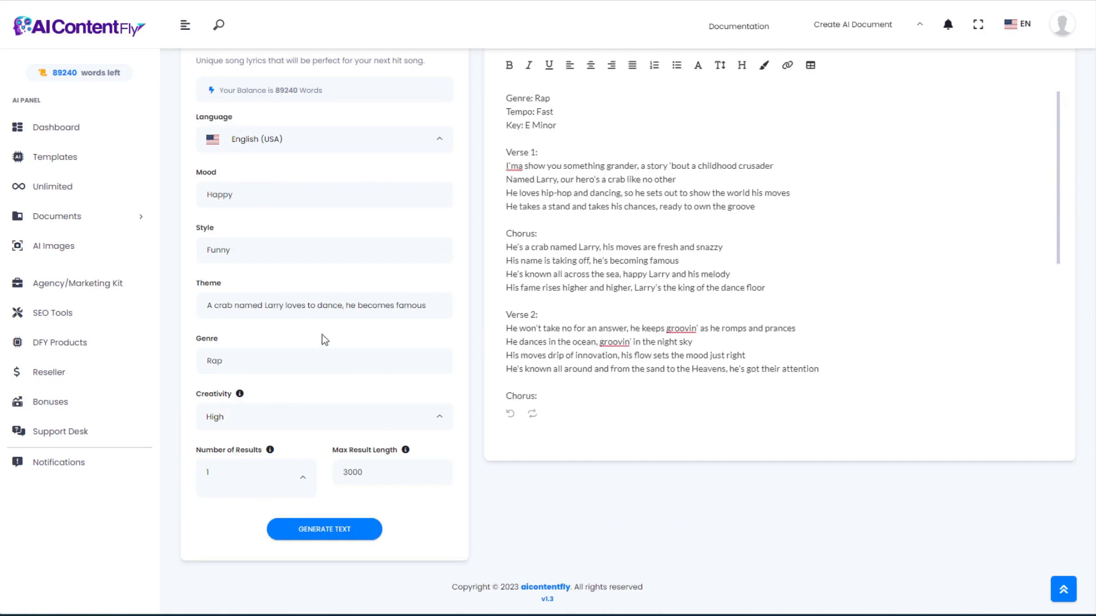
Replace the song's style with "for kids" and generate the lyrics again.
left_click(269, 254)
left_click_drag(269, 255, 174, 259)
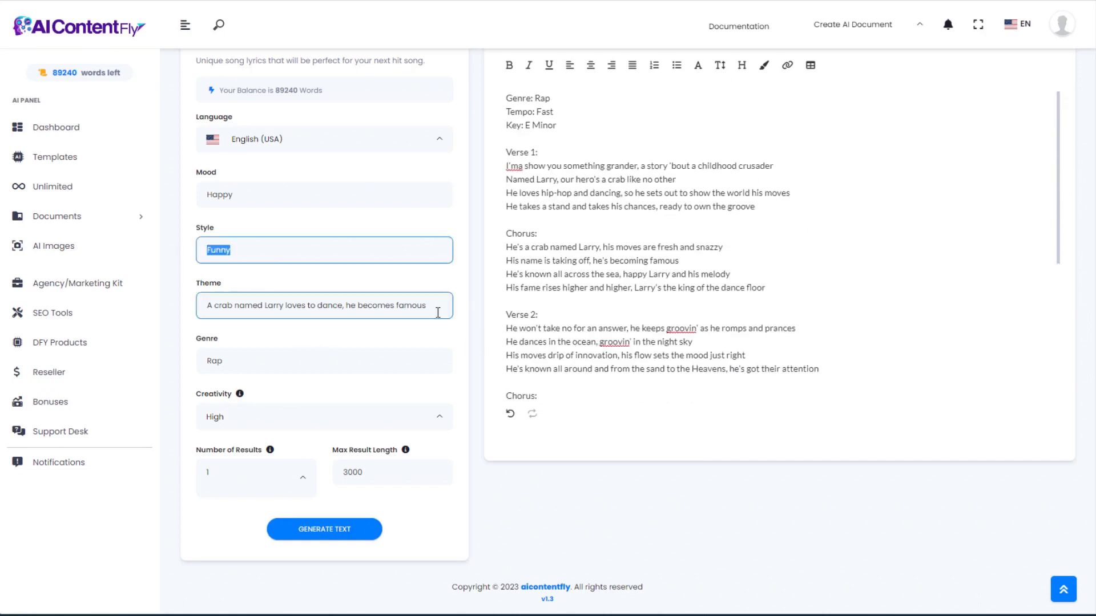
type("for kids")
left_click(328, 530)
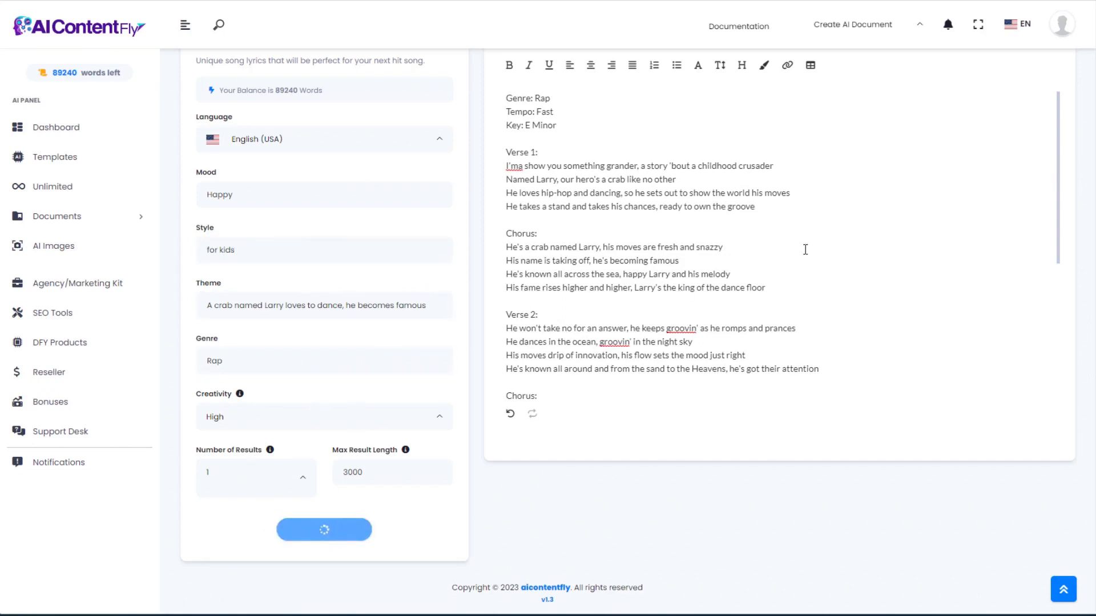
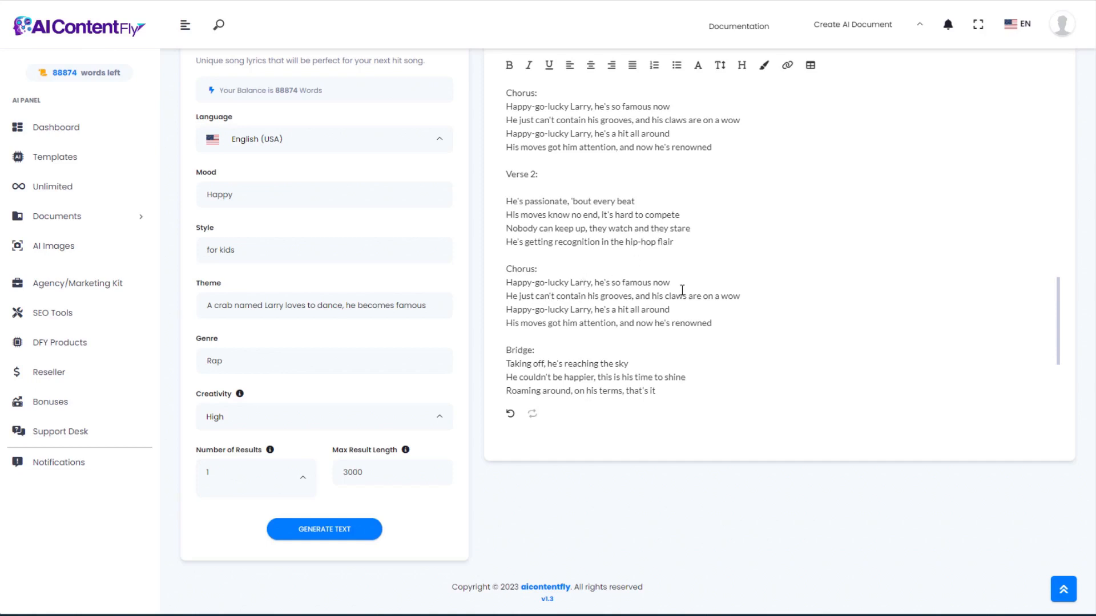
Read through the verses, choruses and bridge of the newly generated kids' rap.
scroll(679, 288, "down", 1)
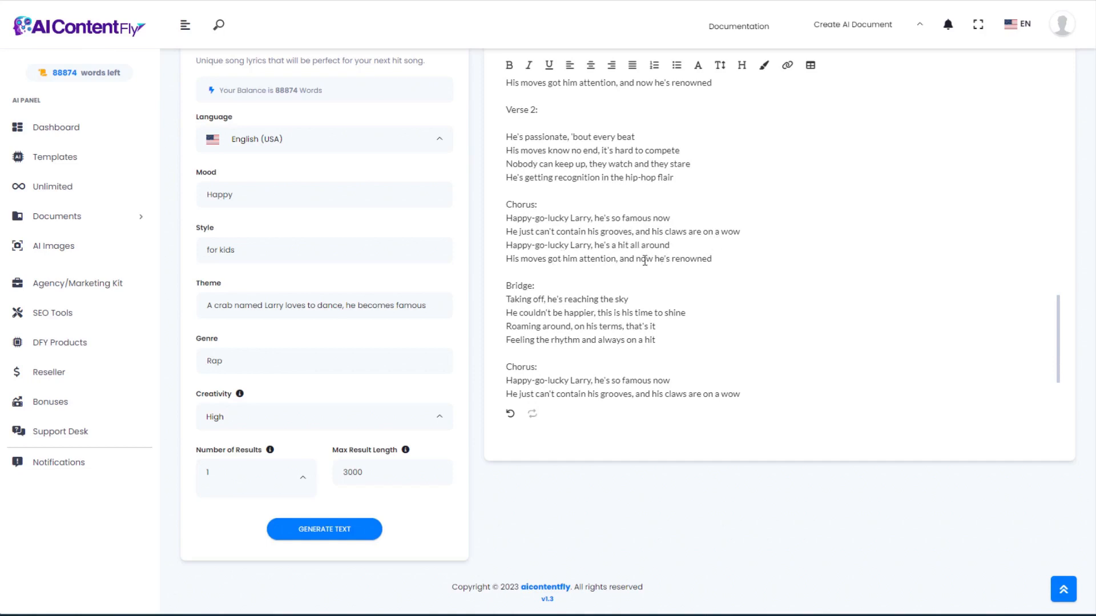
scroll(602, 273, "down", 1)
scroll(670, 273, "up", 3)
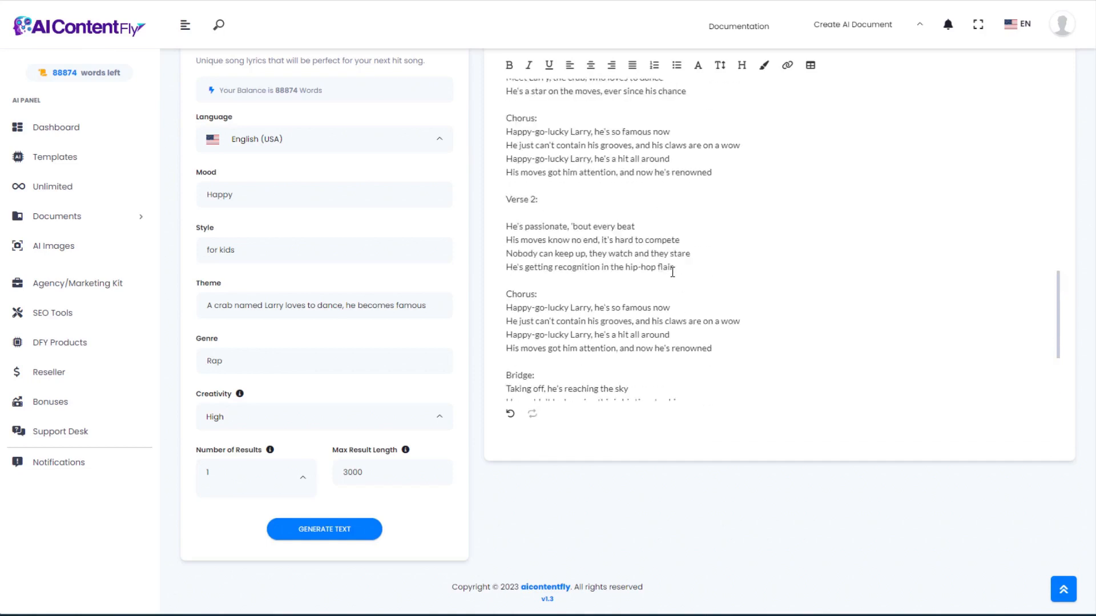
scroll(692, 245, "down", 3)
scroll(702, 277, "up", 10)
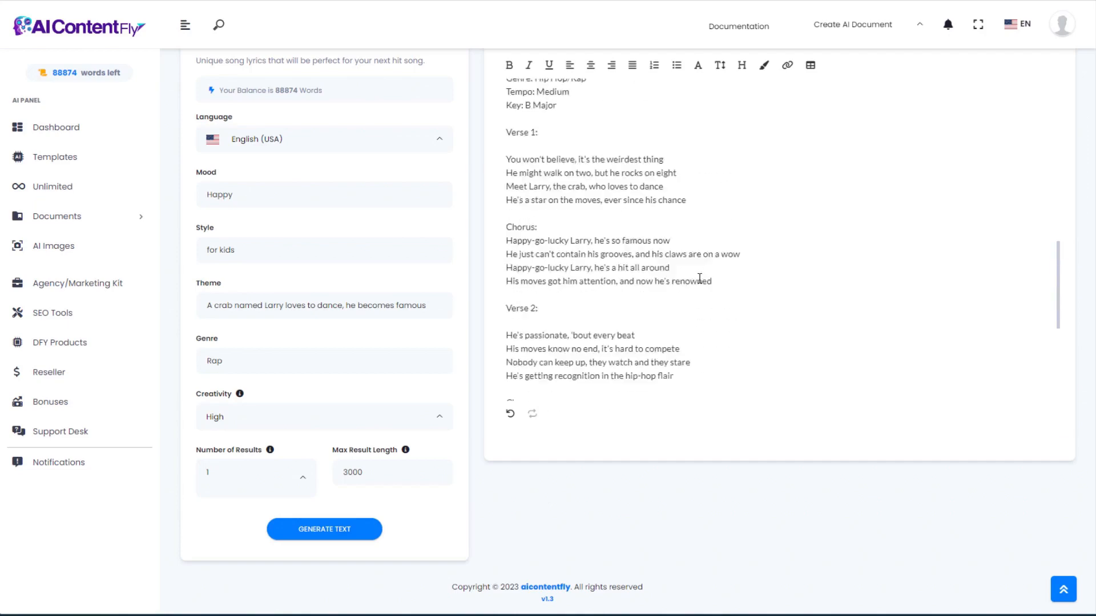
scroll(697, 269, "down", 3)
scroll(691, 257, "down", 5)
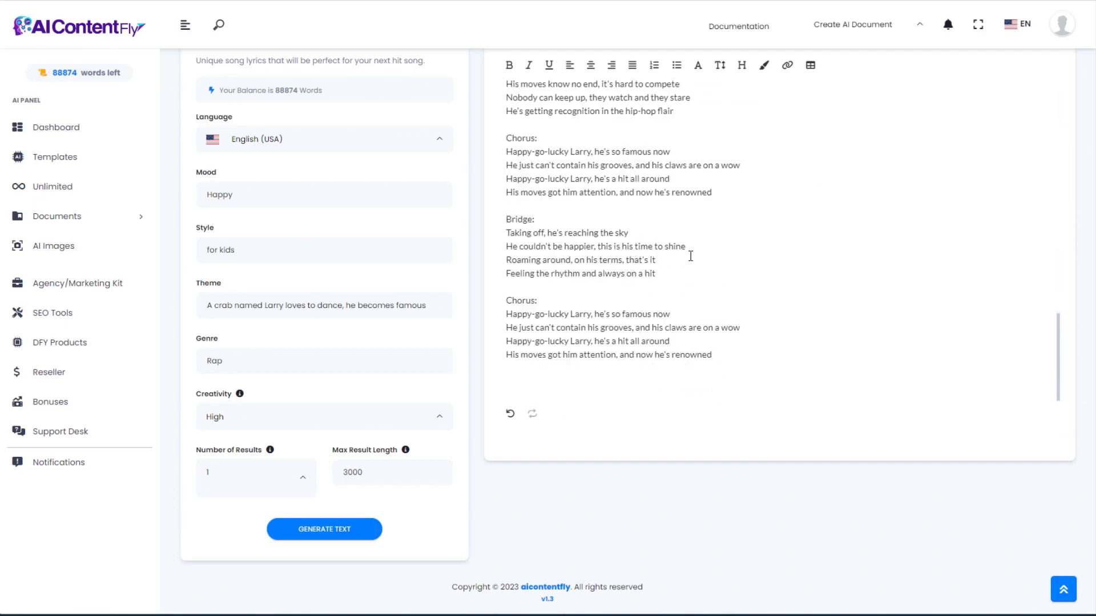
scroll(688, 256, "up", 10)
scroll(679, 251, "down", 10)
scroll(674, 226, "up", 6)
scroll(662, 234, "down", 5)
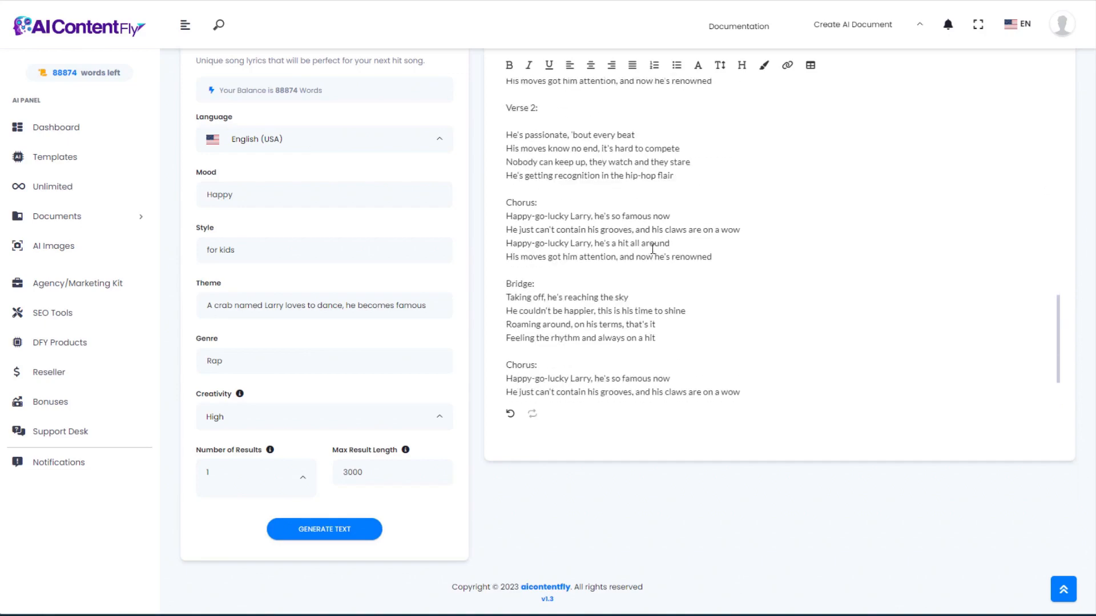
Open the Bullet Point Answers template, enter the question "How do I choose rocks for my aquascape?" and generate the answer.
left_click(15, 1)
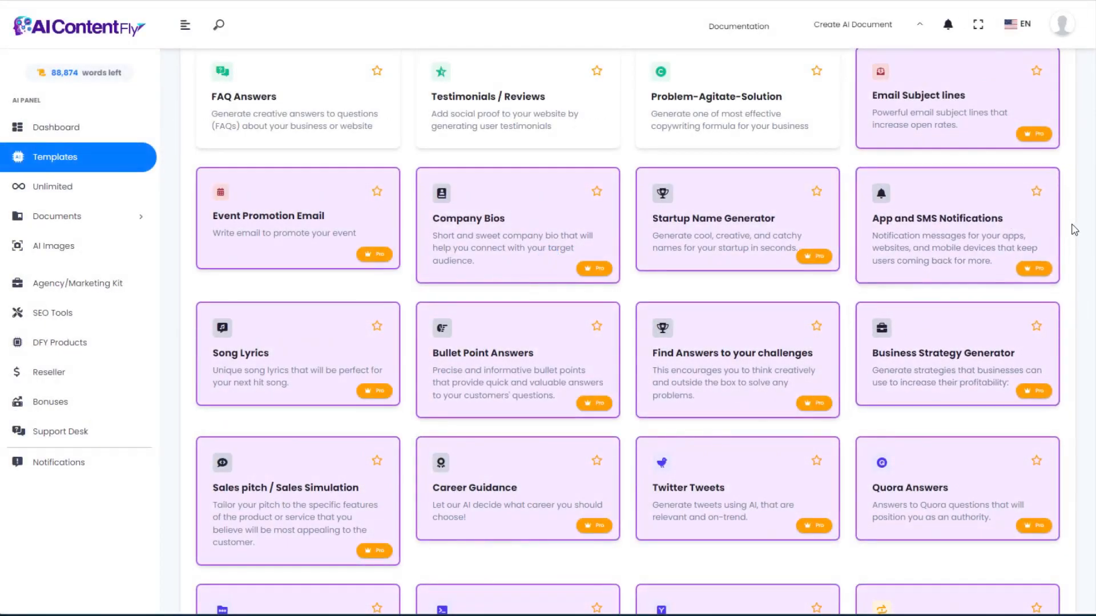
left_click(510, 345)
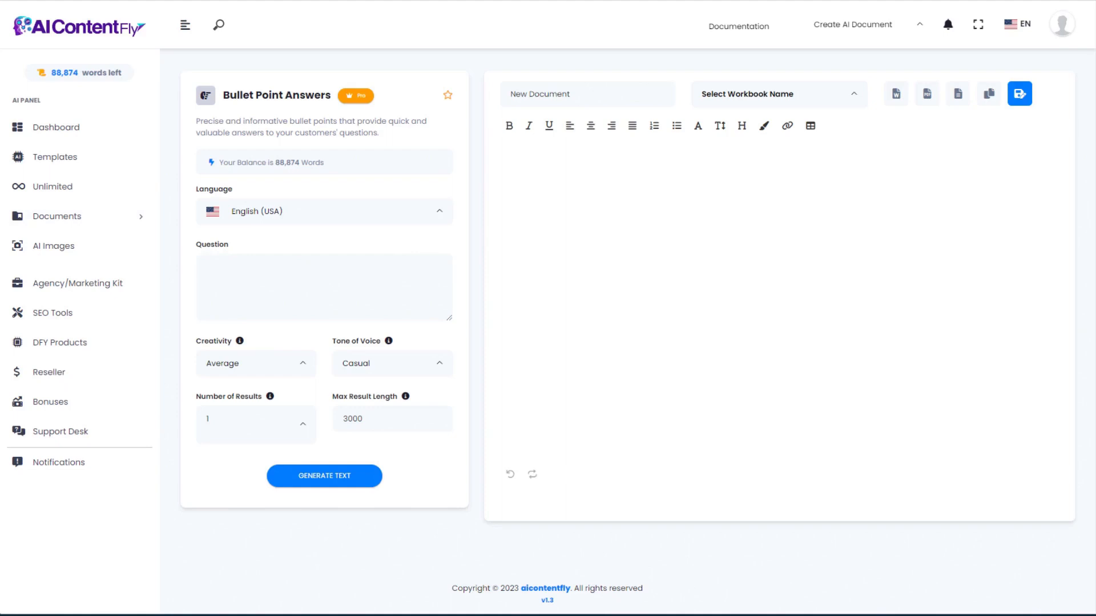
left_click(246, 275)
type("How do I choose rocks for my aquascape?")
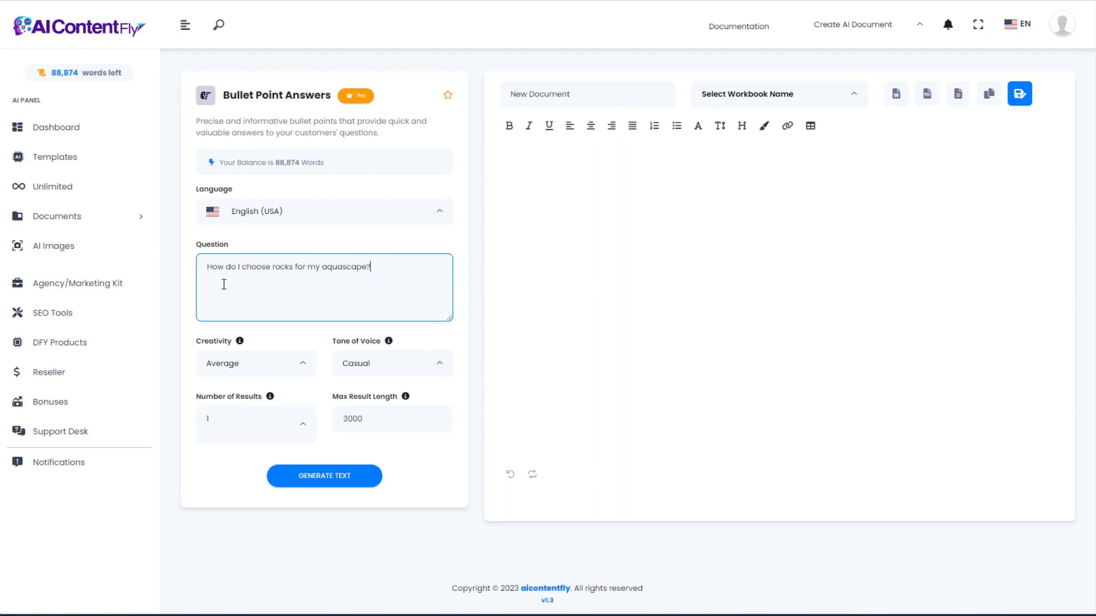
left_click(323, 485)
left_click(323, 486)
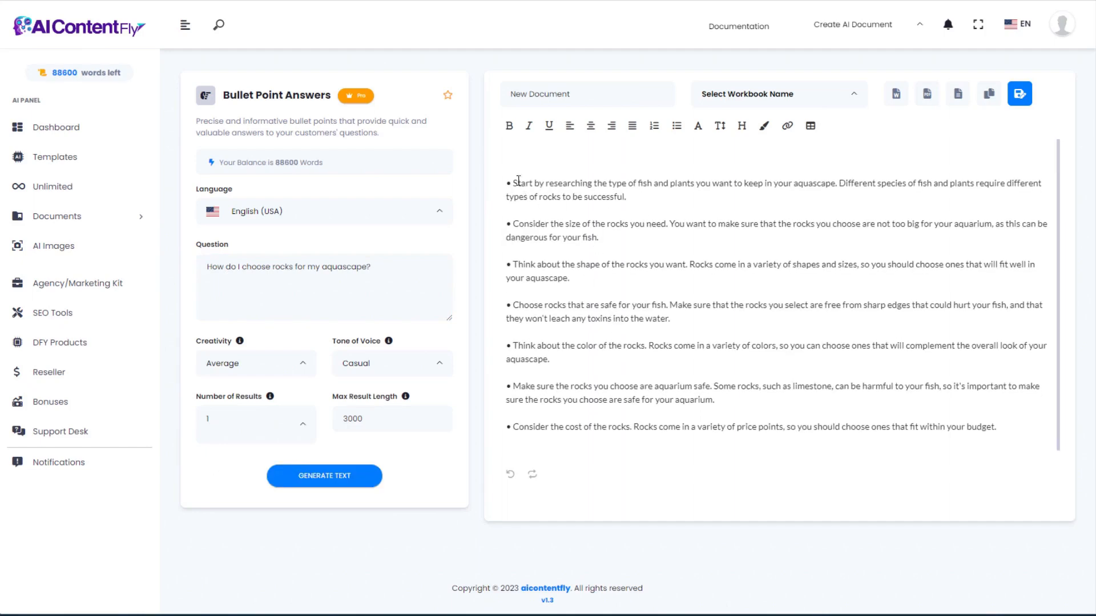
Review the generated bullet points on choosing aquascape rocks, highlighting the whole list while reading.
left_click_drag(513, 181, 1001, 428)
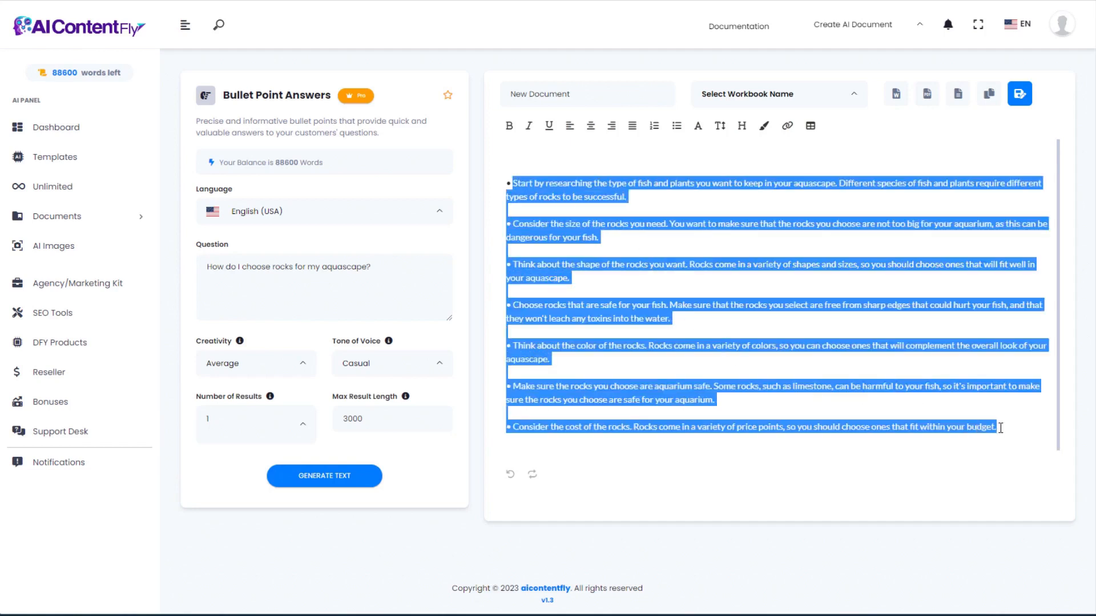
left_click(1013, 419)
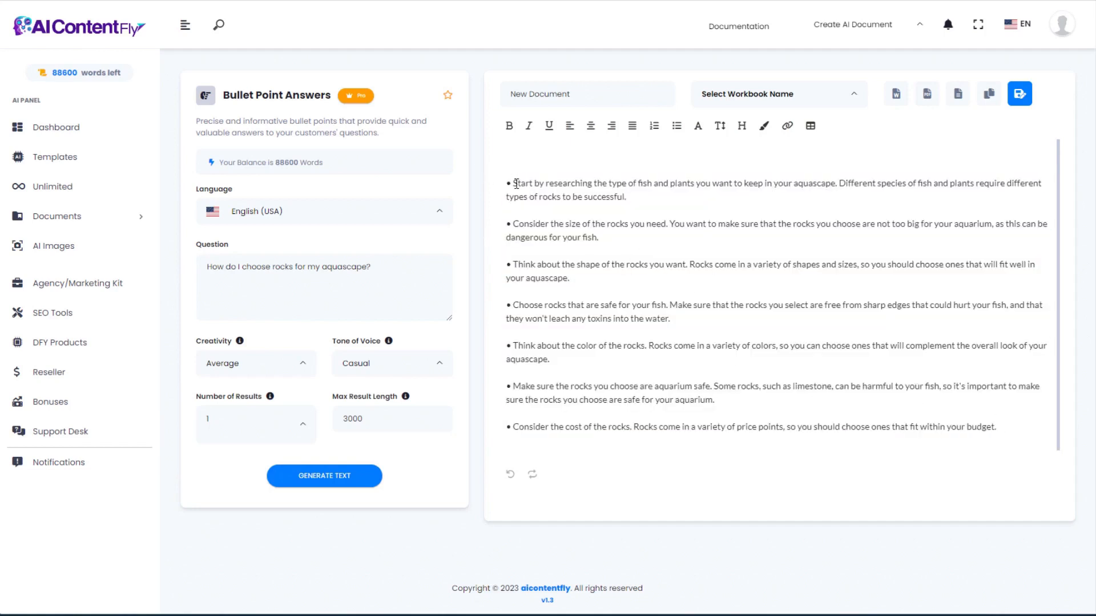
left_click_drag(516, 183, 584, 204)
left_click_drag(982, 420, 1024, 437)
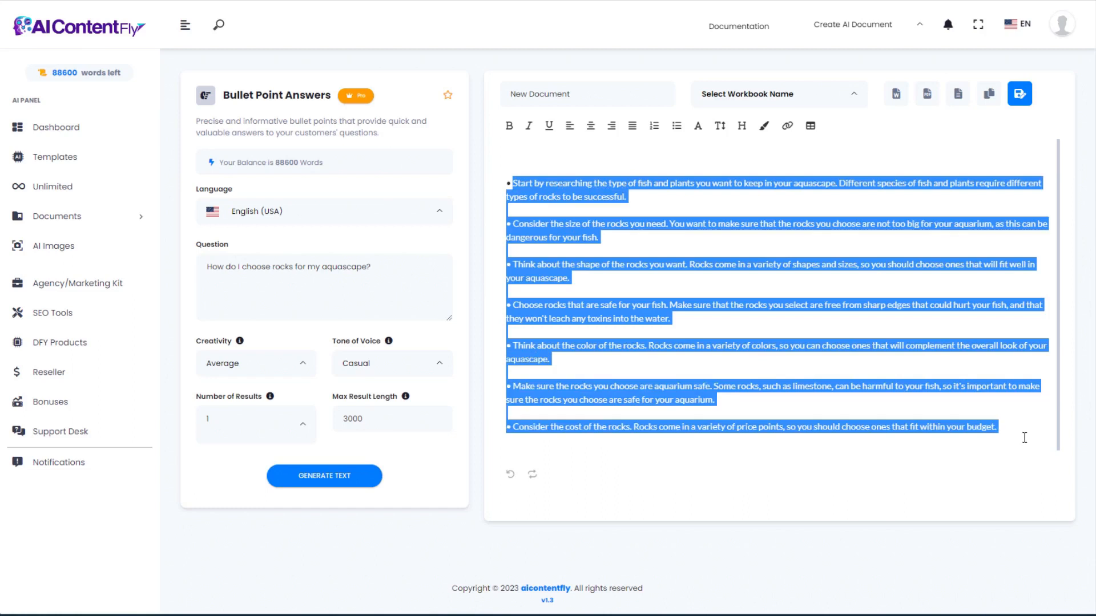
left_click(997, 411)
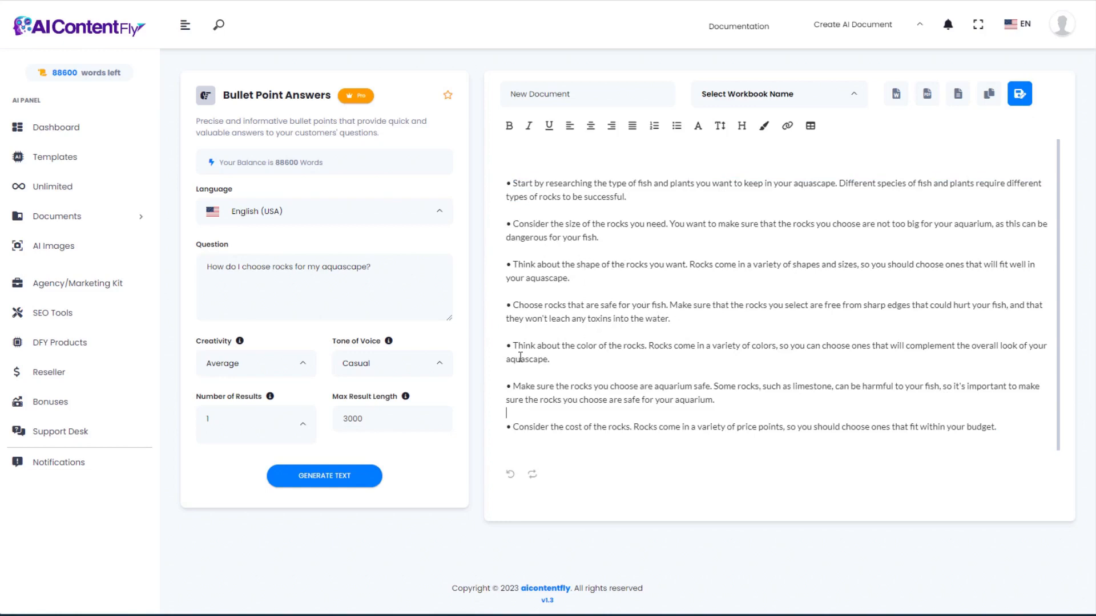
left_click_drag(998, 427, 506, 181)
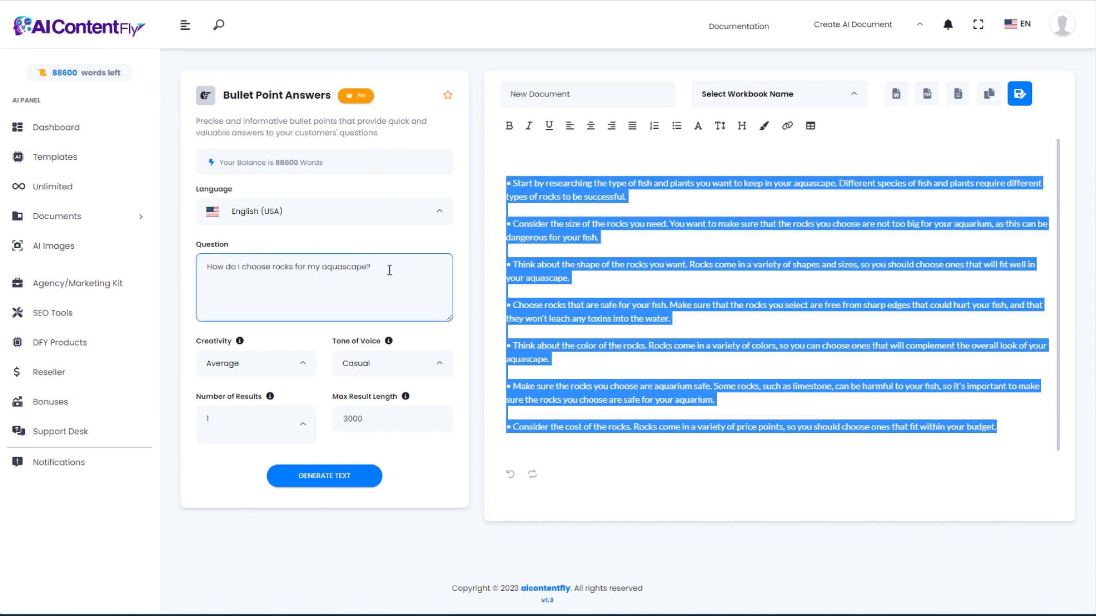
left_click(558, 263)
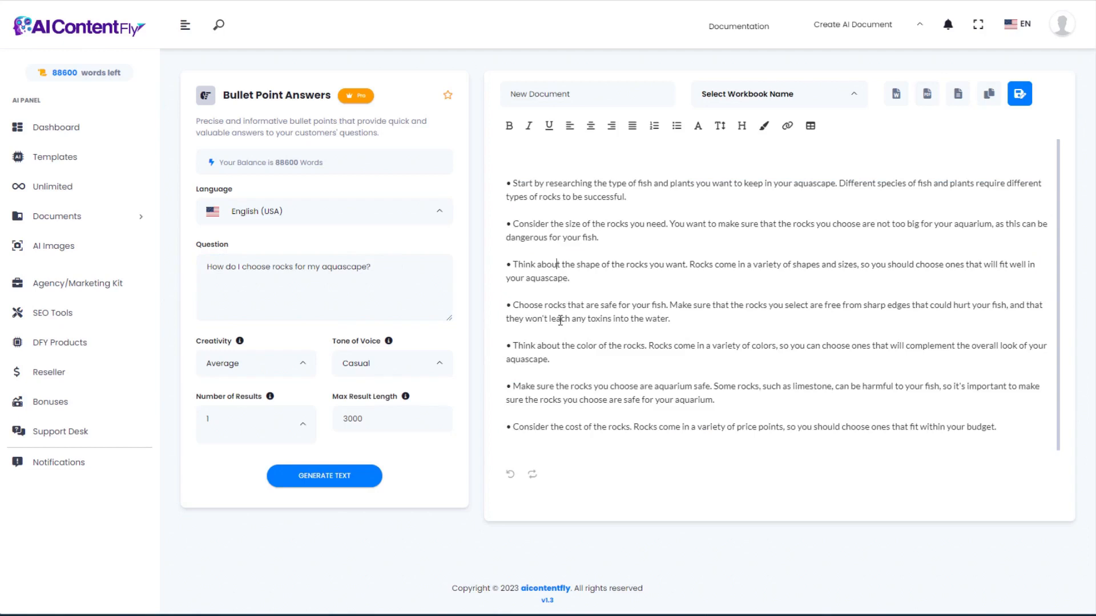
scroll(558, 330, "down", 1)
left_click_drag(977, 415, 519, 186)
left_click(551, 234)
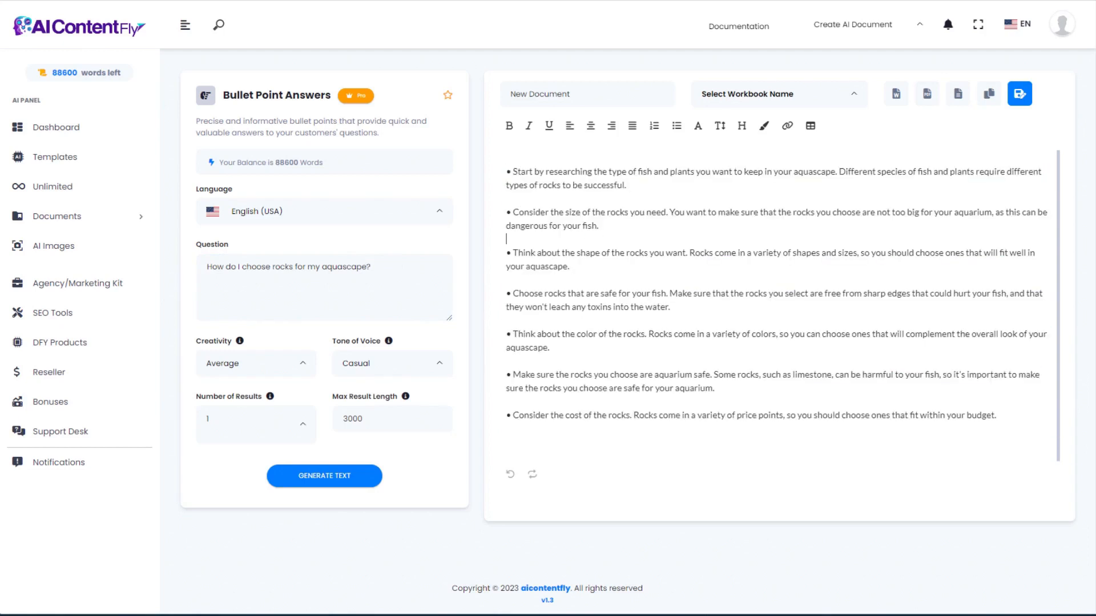
Open the Find Answers to your challenges template, describe losing aquascape supply customers to cheaper Amazon competitors, ask how to keep them returning, and generate the answer.
left_click(14, 0)
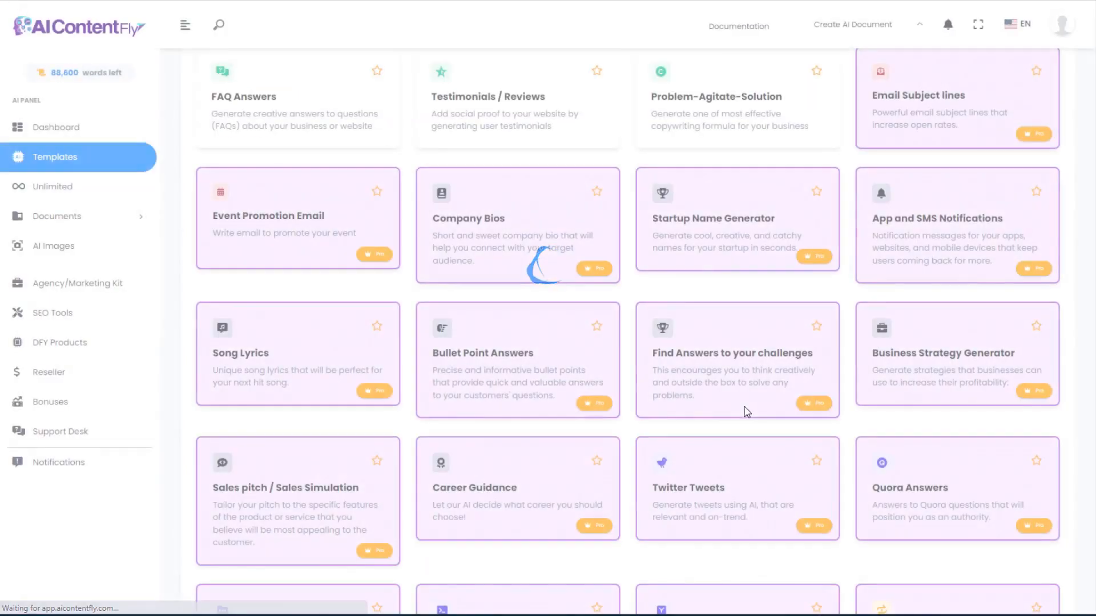
left_click(741, 381)
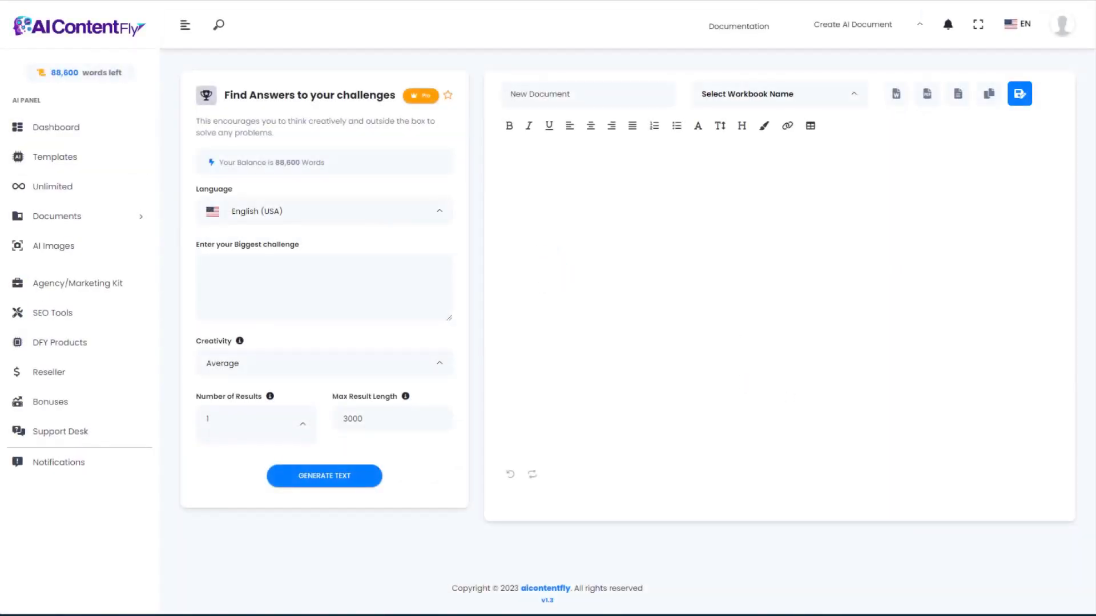
left_click(261, 271)
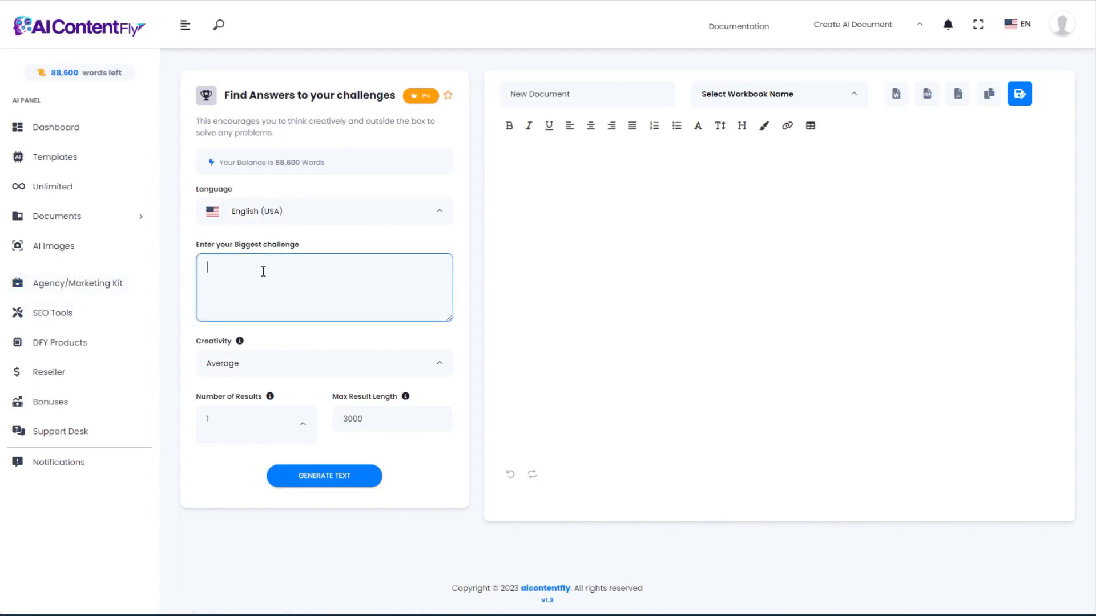
type("I am selling aquascape supplies, but my customers keep buying products from my competitors on Amazon because they are cheaper. How do I get my customers to keep coming back to buy their aquascaping supplies from me?")
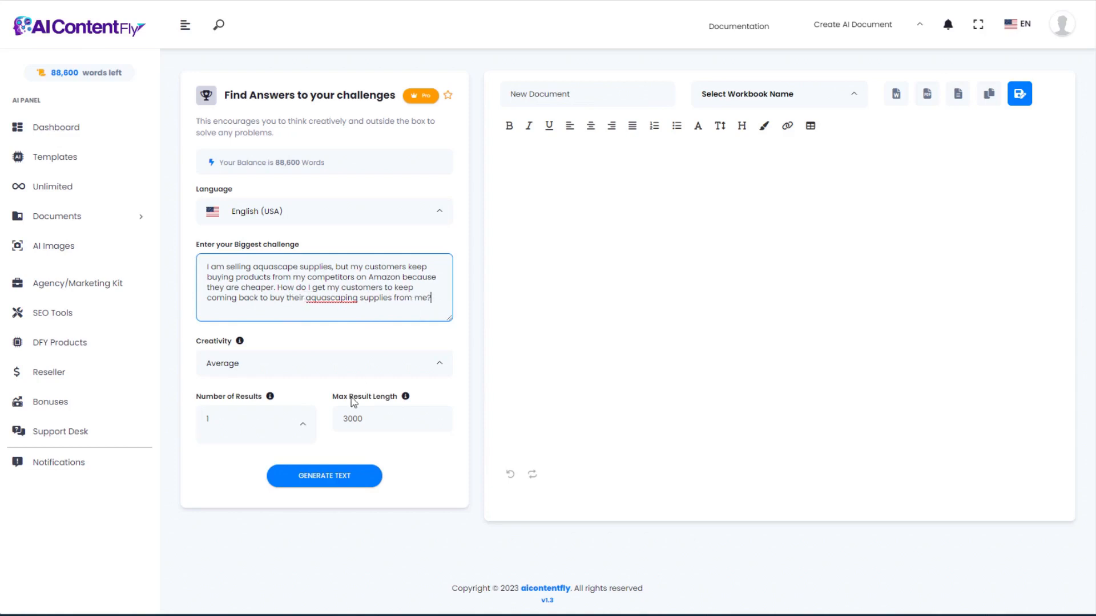
left_click(333, 487)
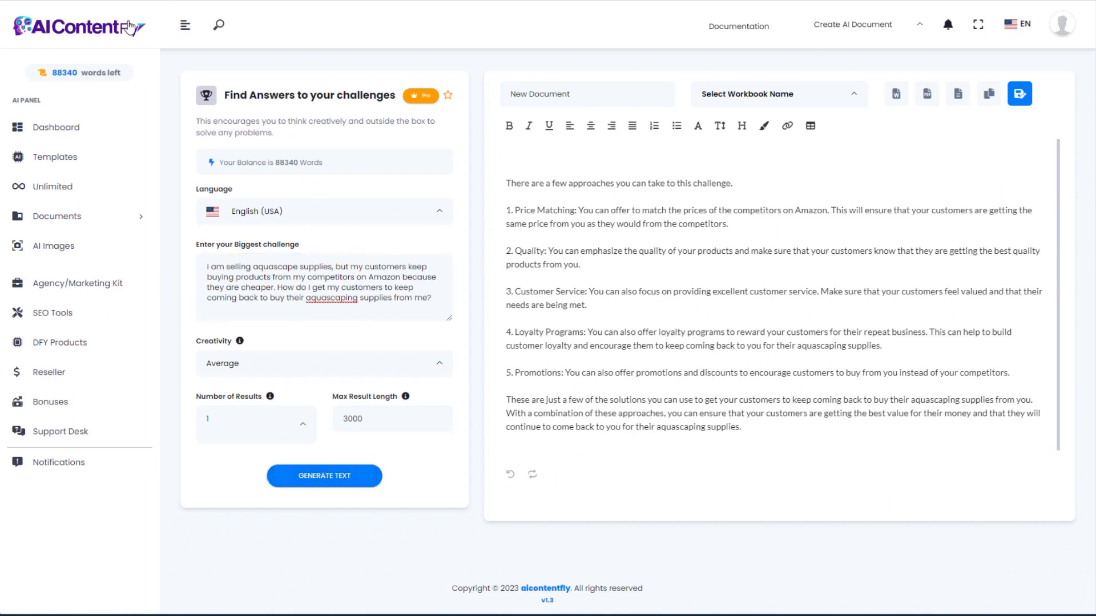
Open the Business Strategy Generator template, set the business sector to "Selling aquascape supplies in the retail sector" and generate the strategies.
key("alt+Left")
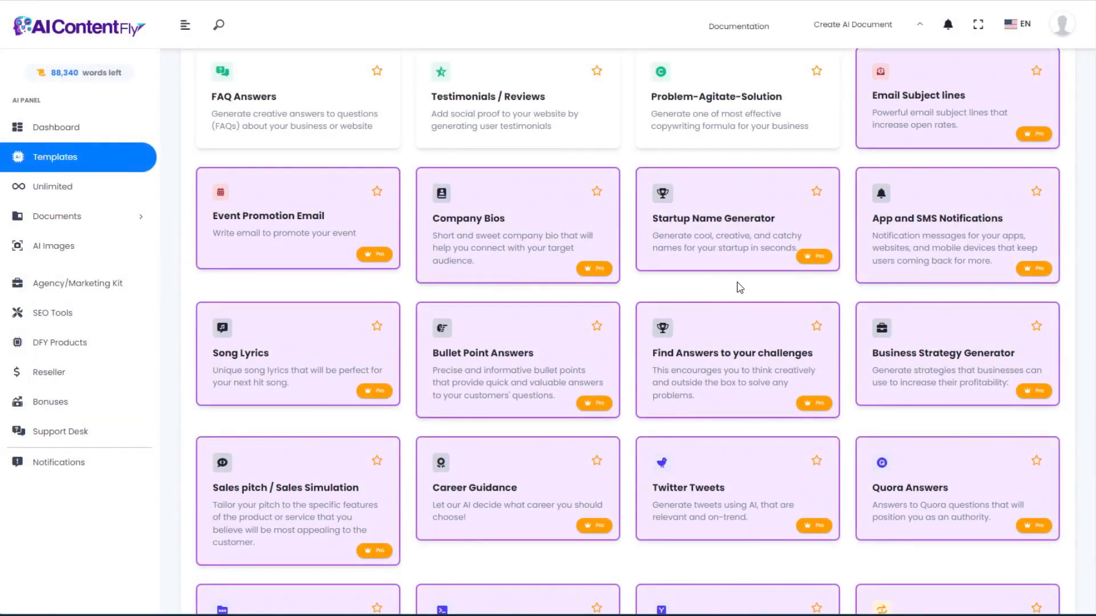
left_click(959, 366)
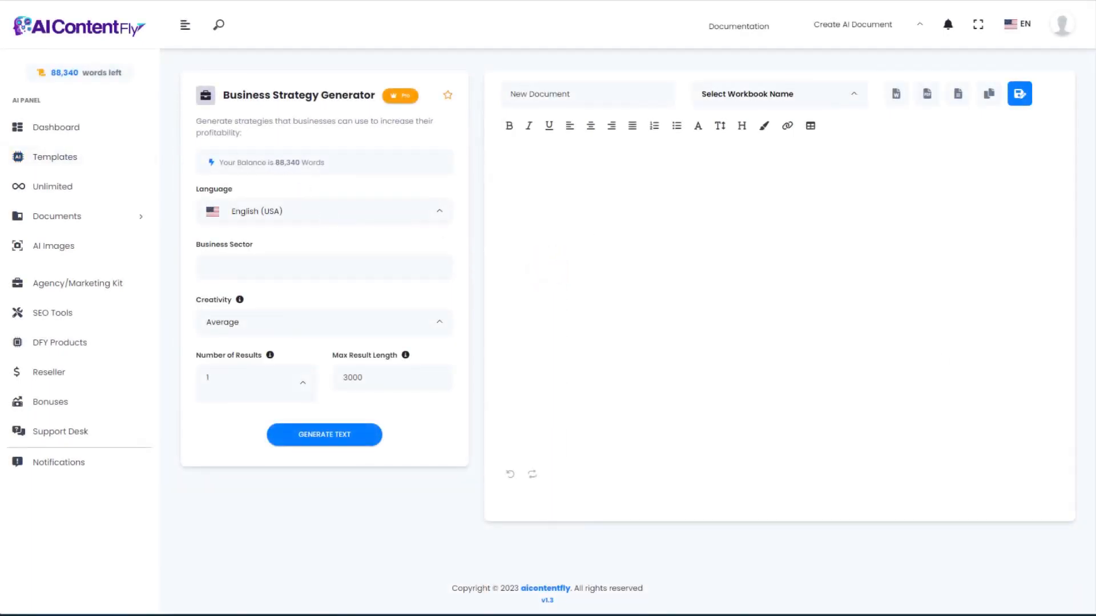
left_click(271, 266)
type("Selling aquascape supplies in the retail sector")
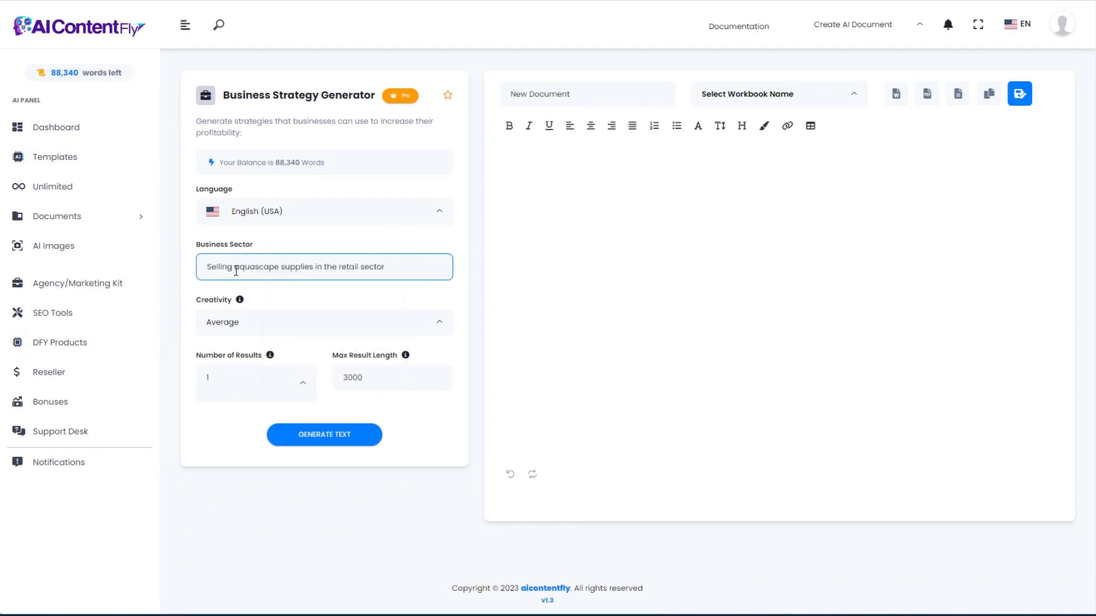
left_click(329, 435)
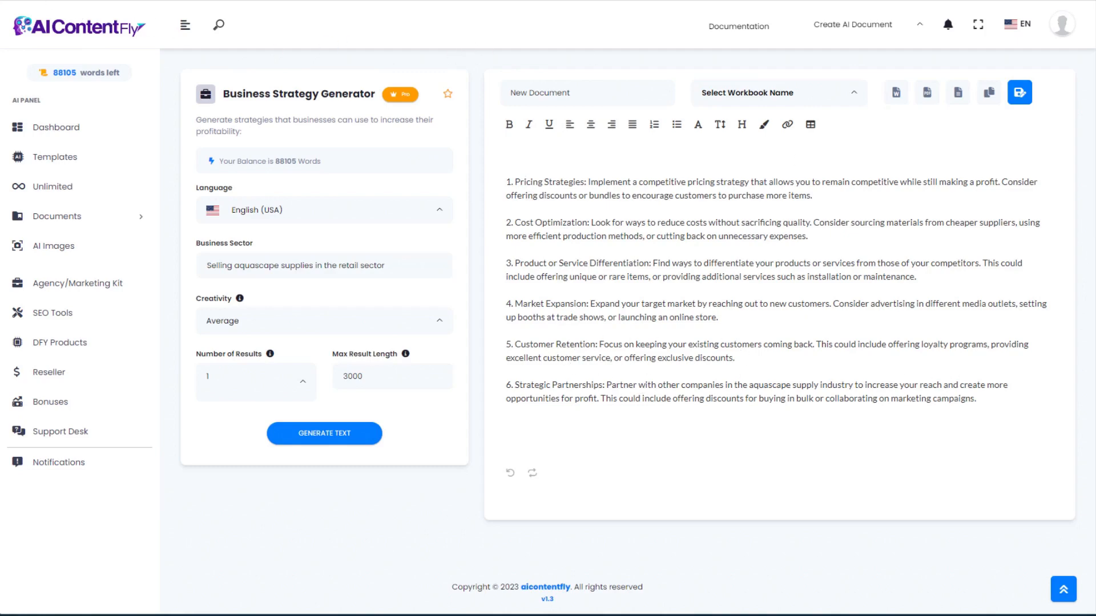
Open the Sales pitch / Sales Simulation template and set the business category to "Retail sales" and the product to "Aquascaping supplies".
left_click(21, 0)
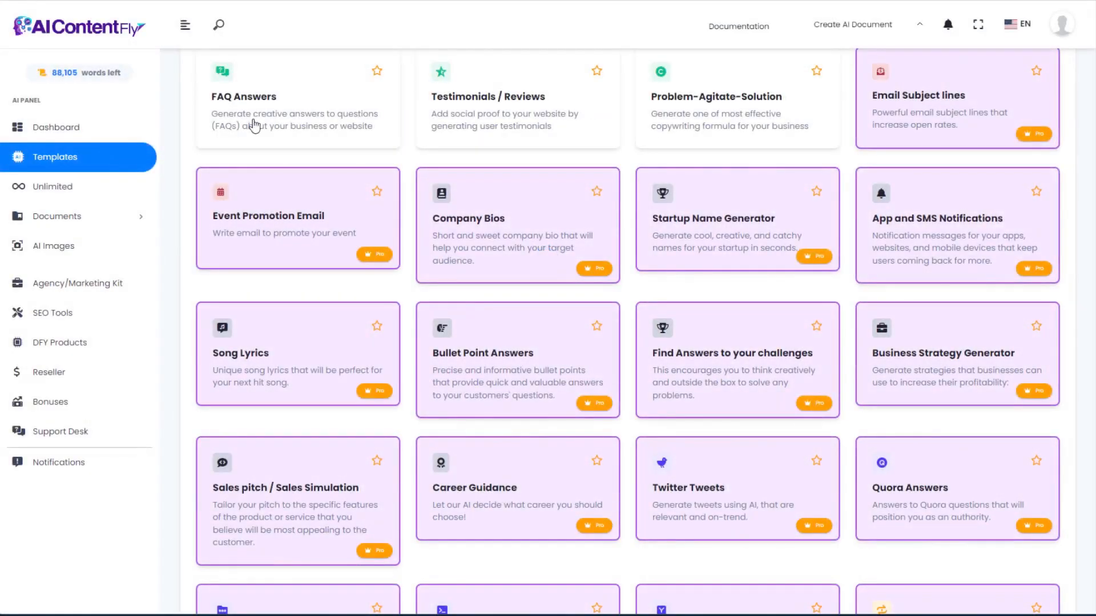
scroll(320, 457, "down", 3)
left_click_drag(284, 326, 287, 326)
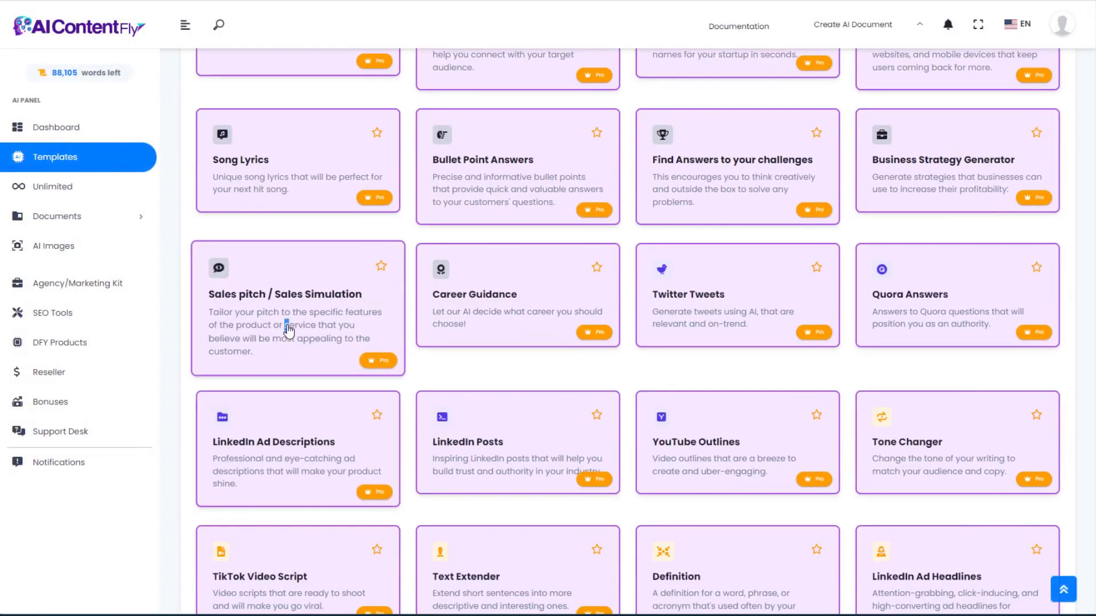
left_click(289, 329)
left_click(284, 263)
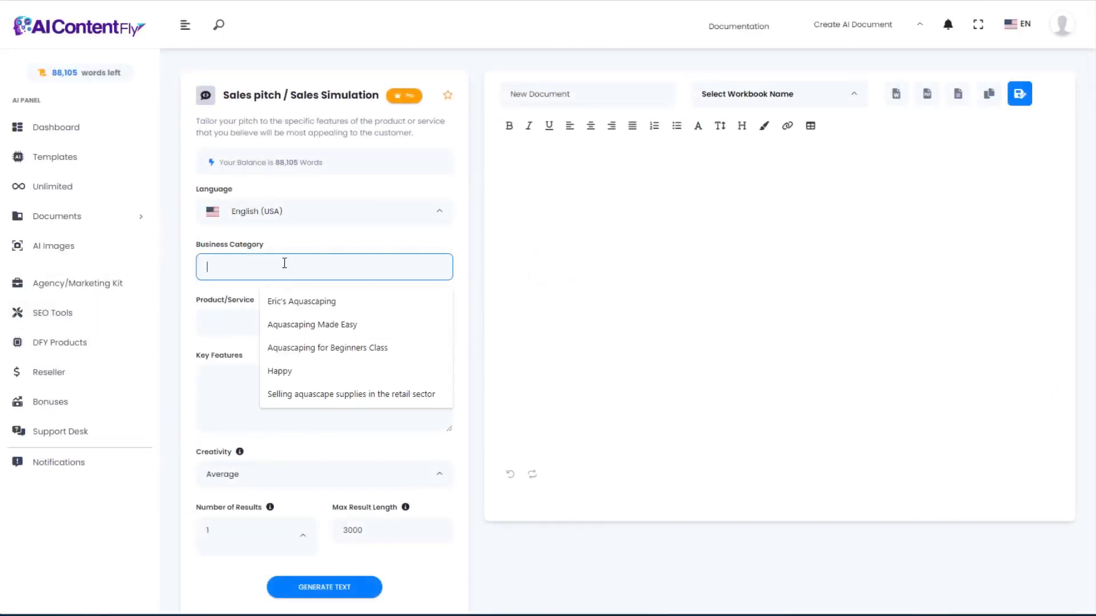
type("Retail sales")
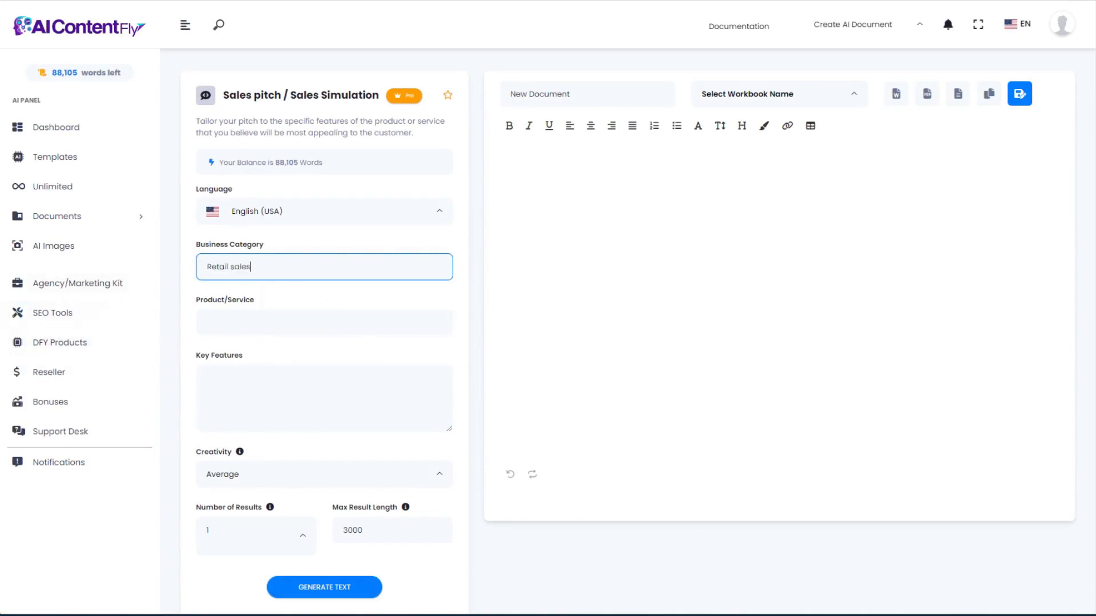
left_click(234, 320)
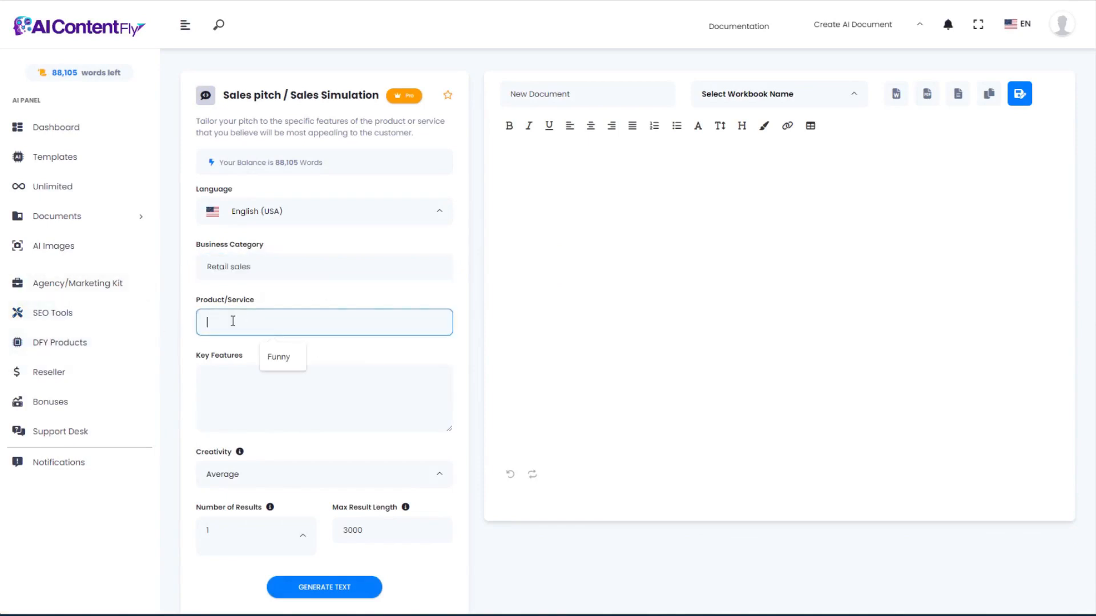
type("Aquascaping supplies")
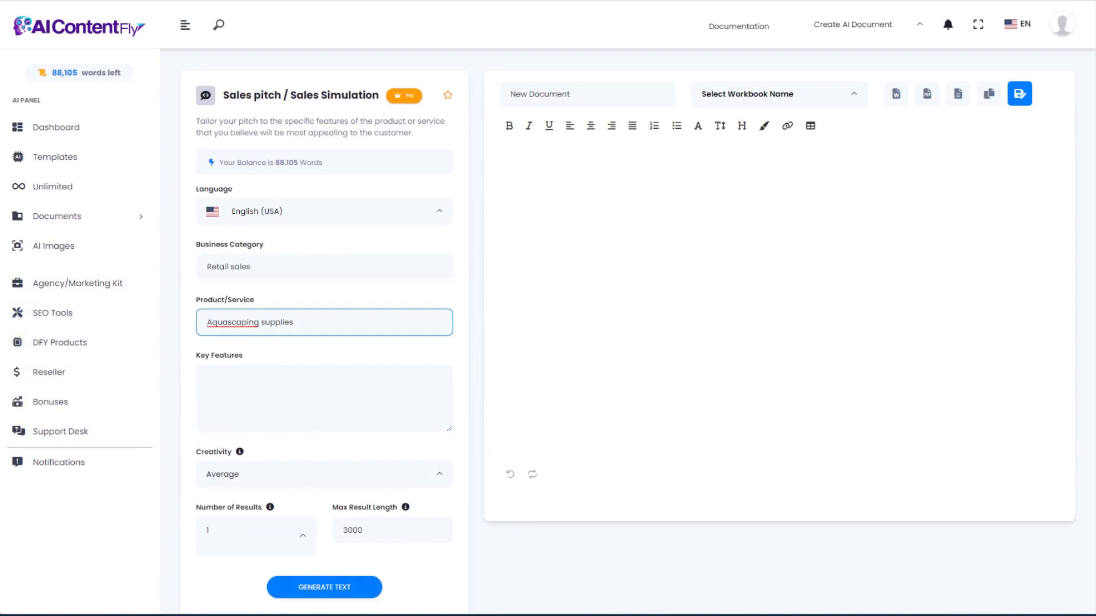
Enter key features covering high quality plants, rocks, filters and aquariums, eco-friendly products, good prices, support and aquascape design help, and generate the sales pitch.
left_click(313, 379)
type("High quality plants, rocks, filters and aquariums for aquascaping. Eco-friendly products and good prices. Great service and support. We can help you design the best aquascape too.")
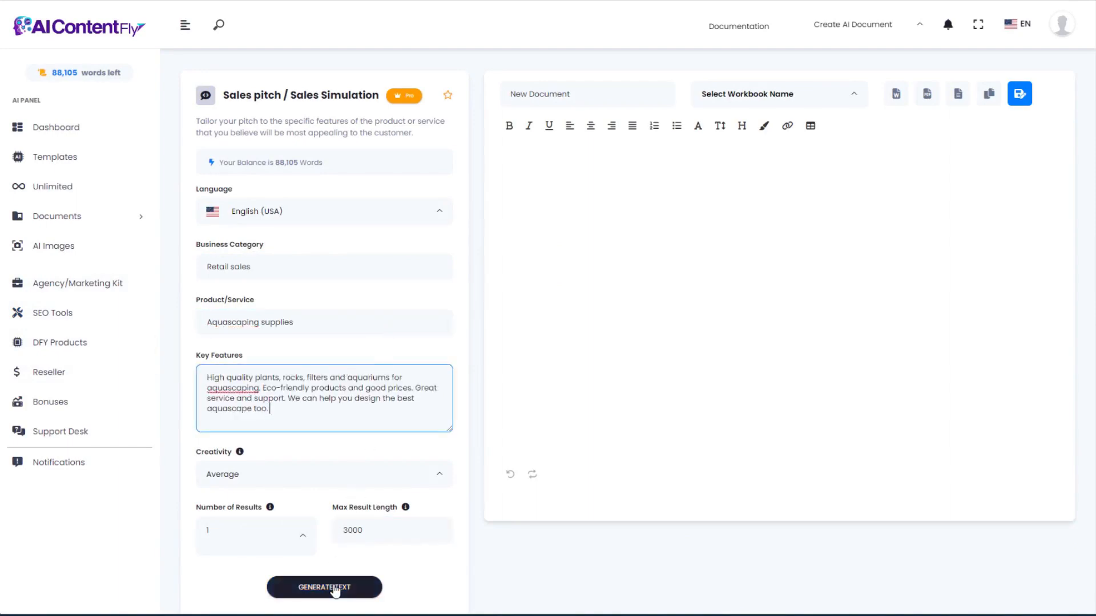
left_click(311, 587)
left_click(340, 414)
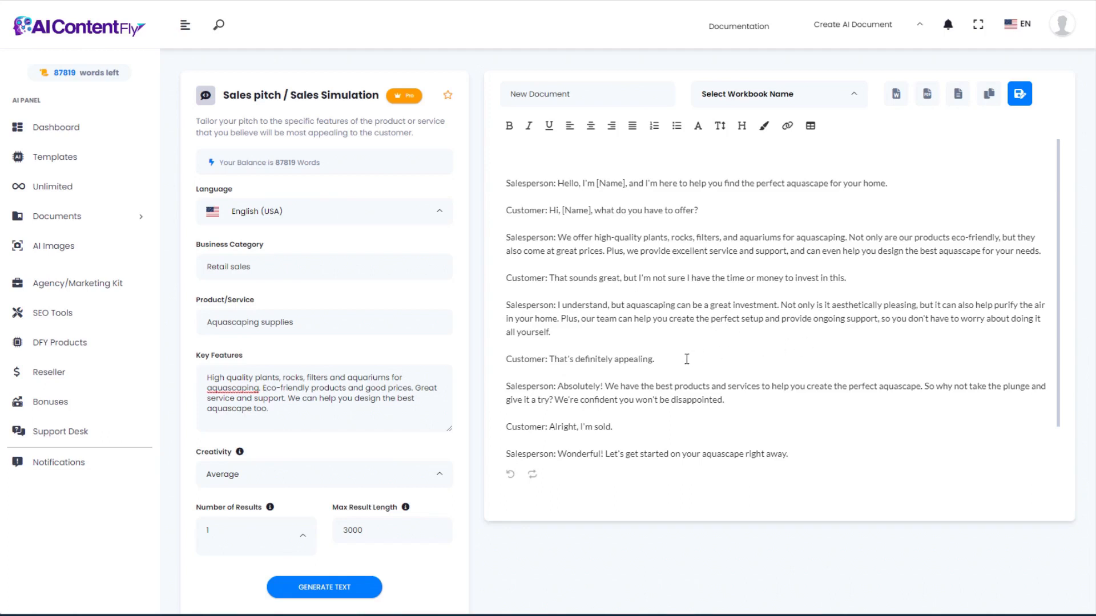
Read through the generated dialogue between the salesperson and the customer from beginning to end.
scroll(688, 361, "down", 2)
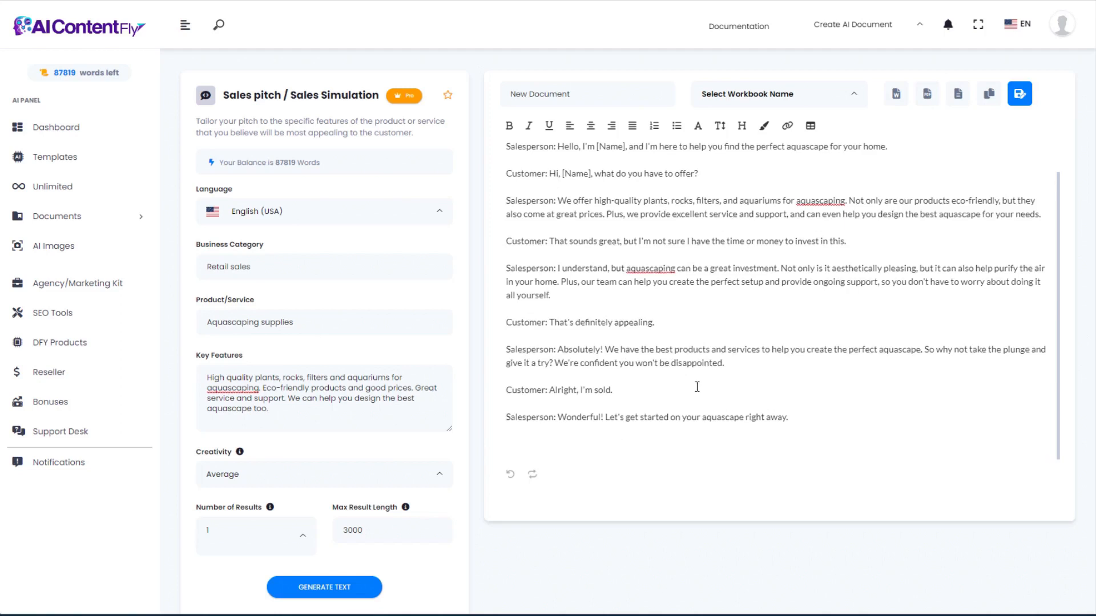
scroll(697, 381, "up", 2)
scroll(678, 242, "down", 2)
scroll(685, 297, "up", 2)
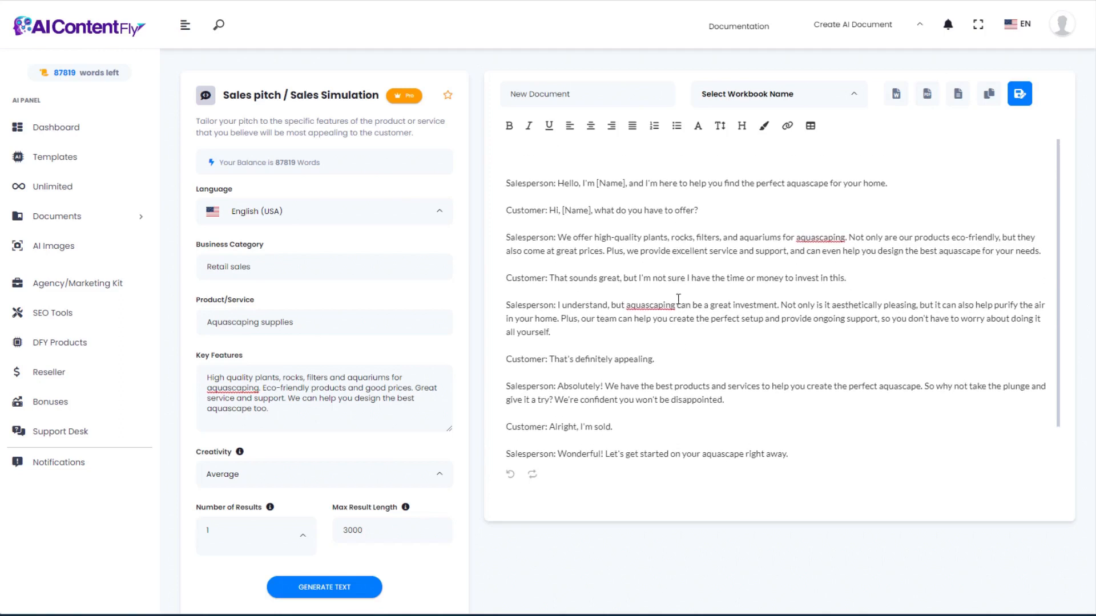
scroll(689, 313, "down", 2)
scroll(682, 324, "up", 2)
scroll(657, 291, "down", 2)
scroll(658, 292, "up", 2)
scroll(728, 272, "down", 2)
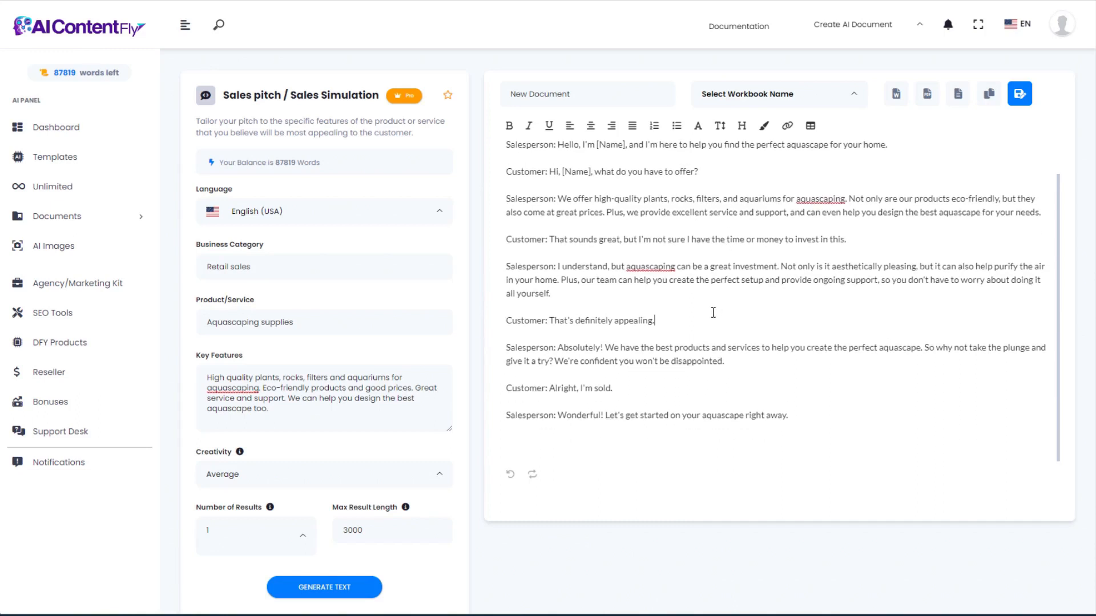
scroll(711, 320, "up", 2)
scroll(710, 320, "down", 2)
scroll(710, 319, "up", 2)
scroll(708, 319, "down", 2)
scroll(704, 321, "up", 2)
scroll(654, 254, "down", 2)
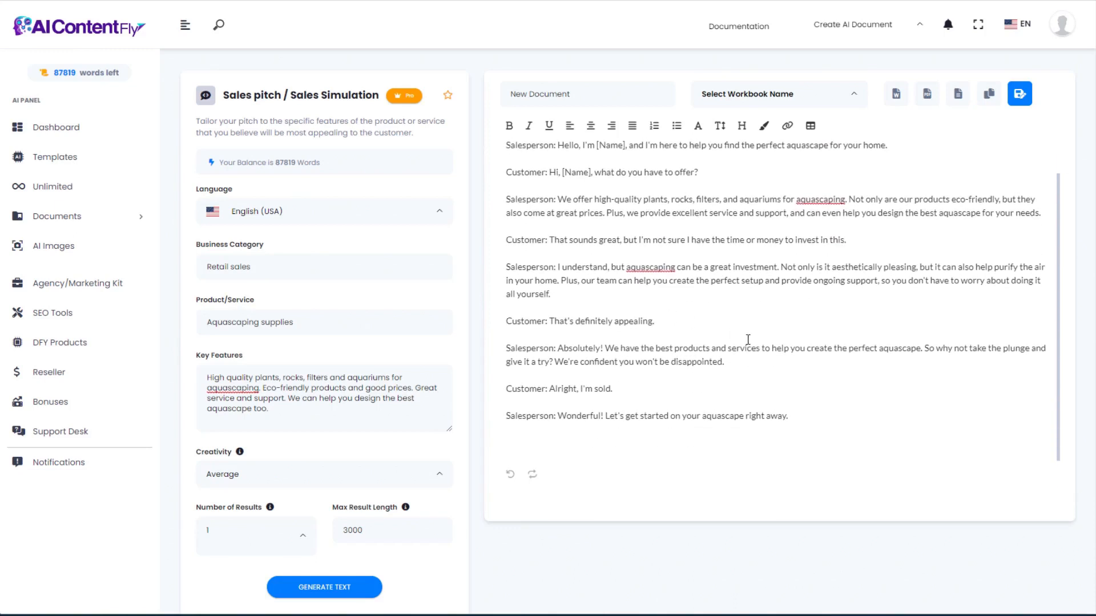
scroll(640, 258, "up", 2)
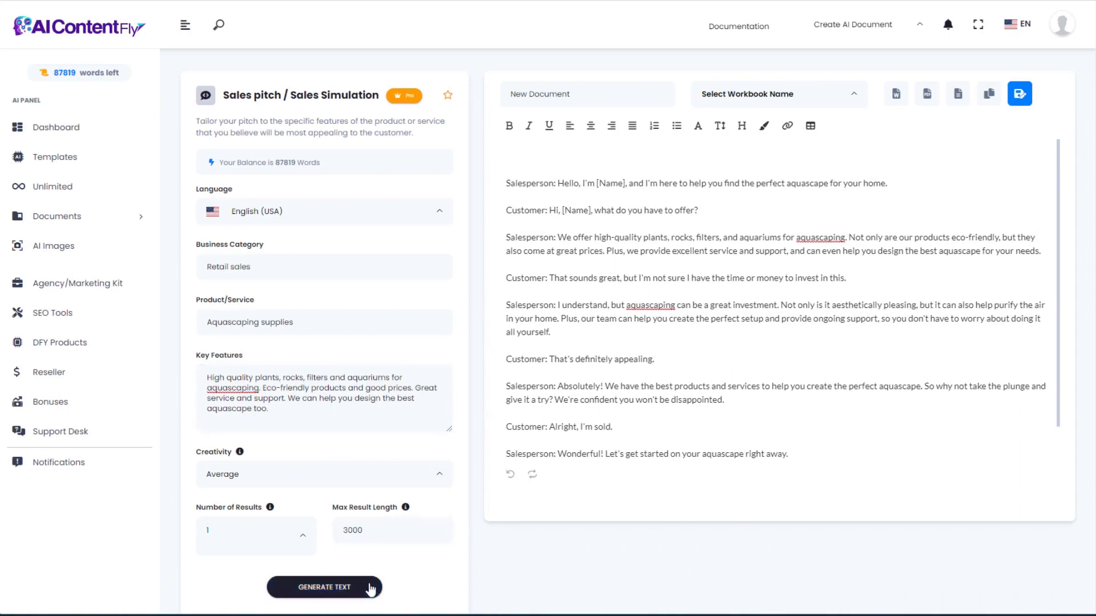
scroll(548, 333, "down", 2)
scroll(558, 345, "up", 2)
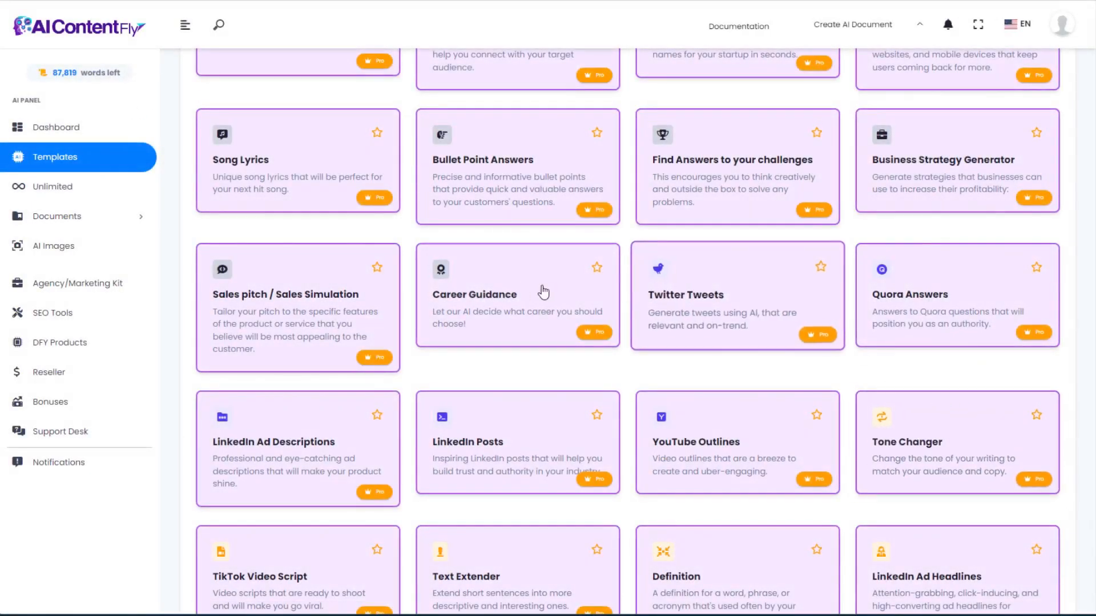
Open the Career Guidance template, enter "Marine biology" as the area of interest, generate the guidance and highlight the whole result.
left_click(494, 290)
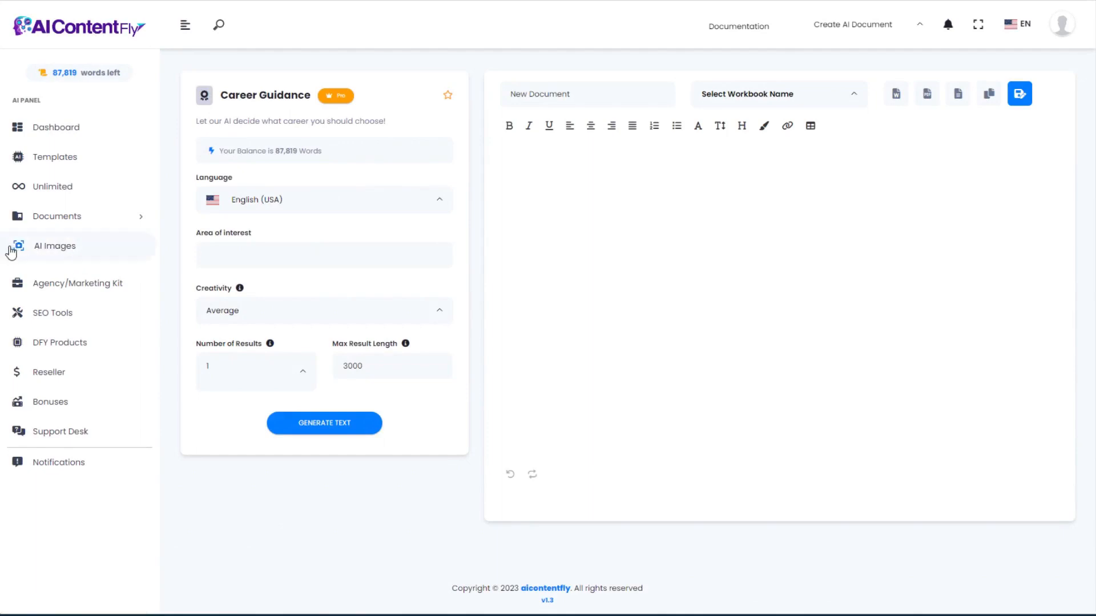
left_click(294, 247)
type("Marine biology")
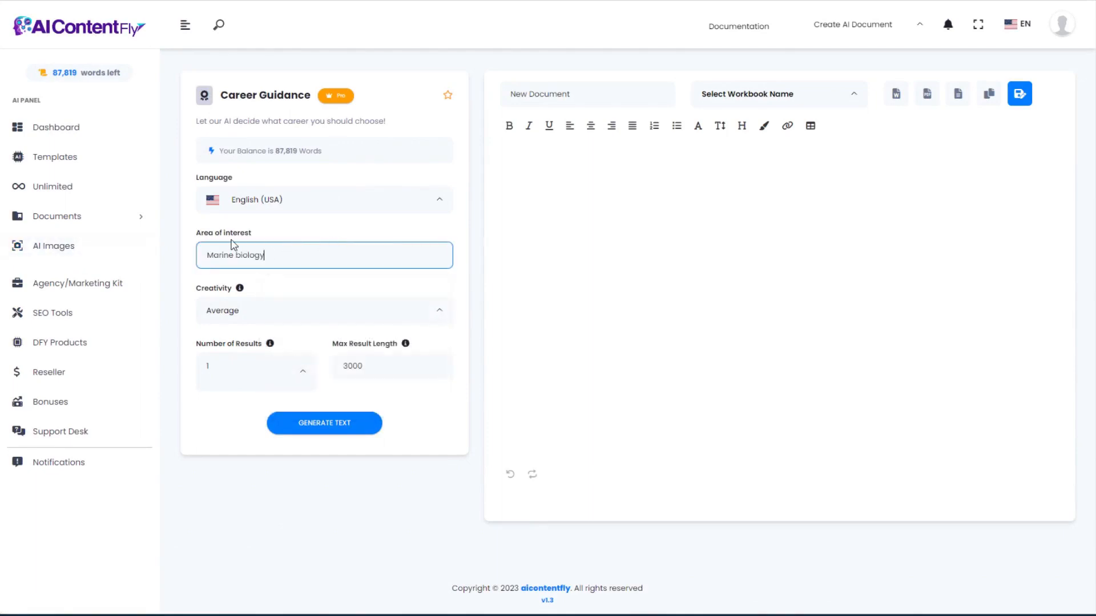
left_click(345, 231)
left_click(268, 262)
left_click(320, 427)
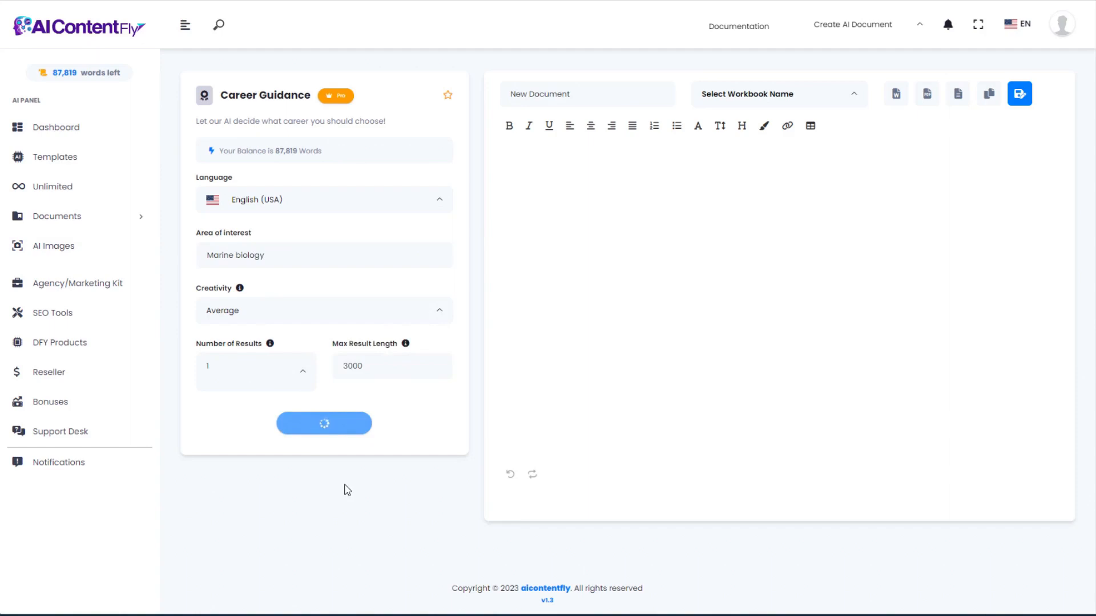
left_click_drag(510, 184, 809, 361)
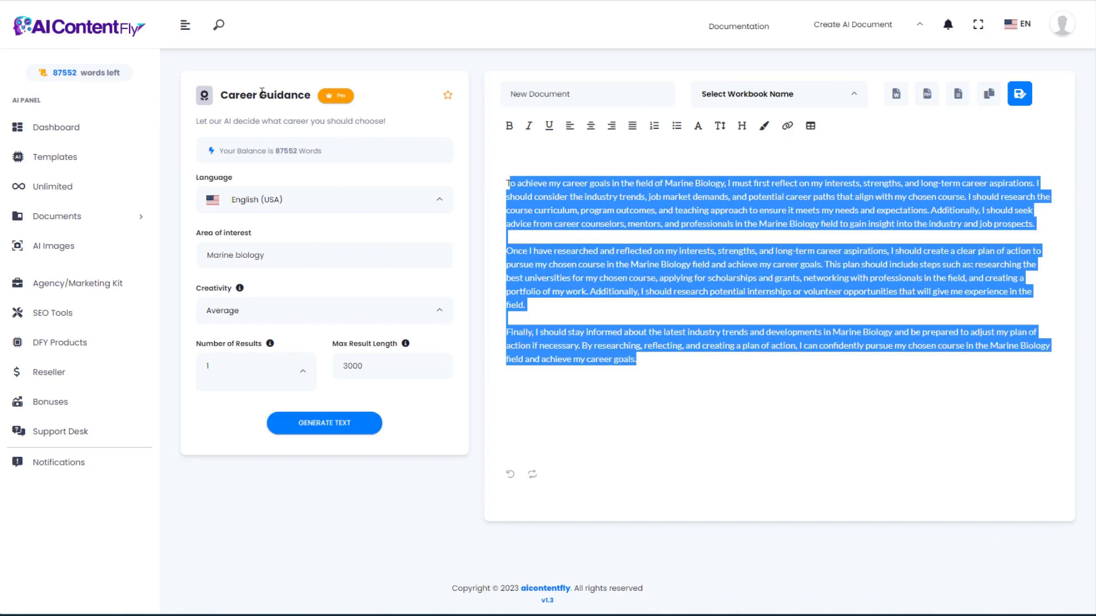
Open the Twitter Tweets template, enter "learn about aquascaping" as the topic and generate the tweets.
key("alt+Left")
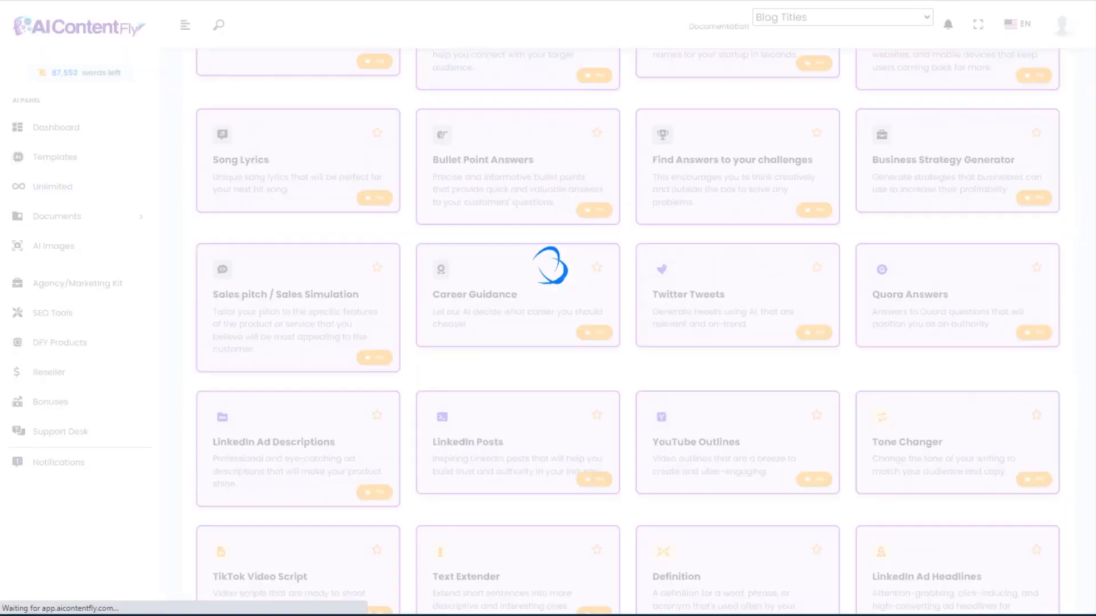
left_click(731, 315)
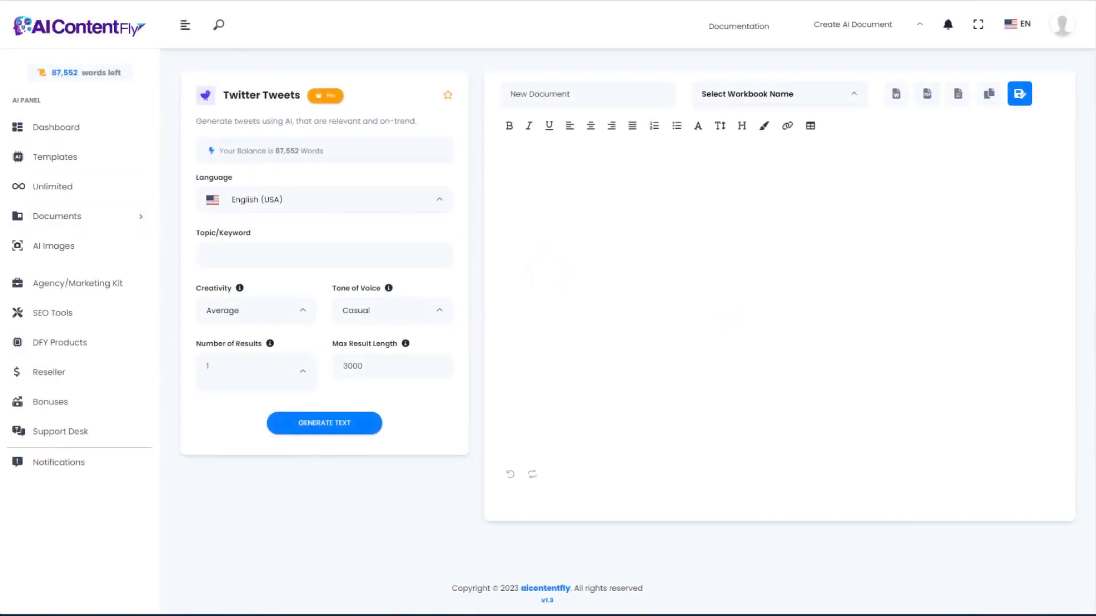
left_click(279, 254)
type("learn about aquascaping")
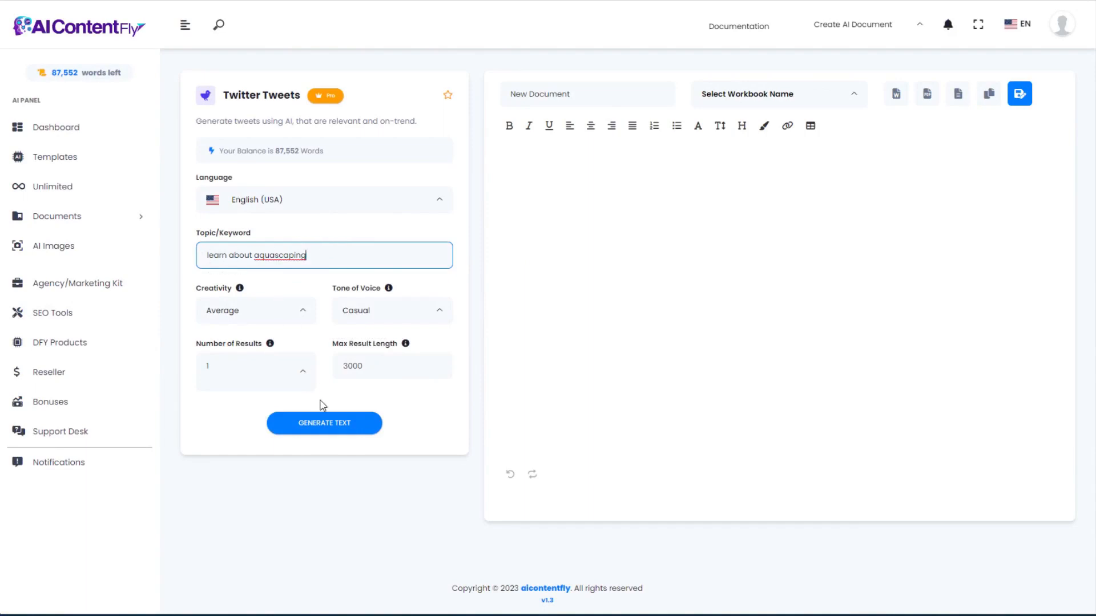
left_click(326, 426)
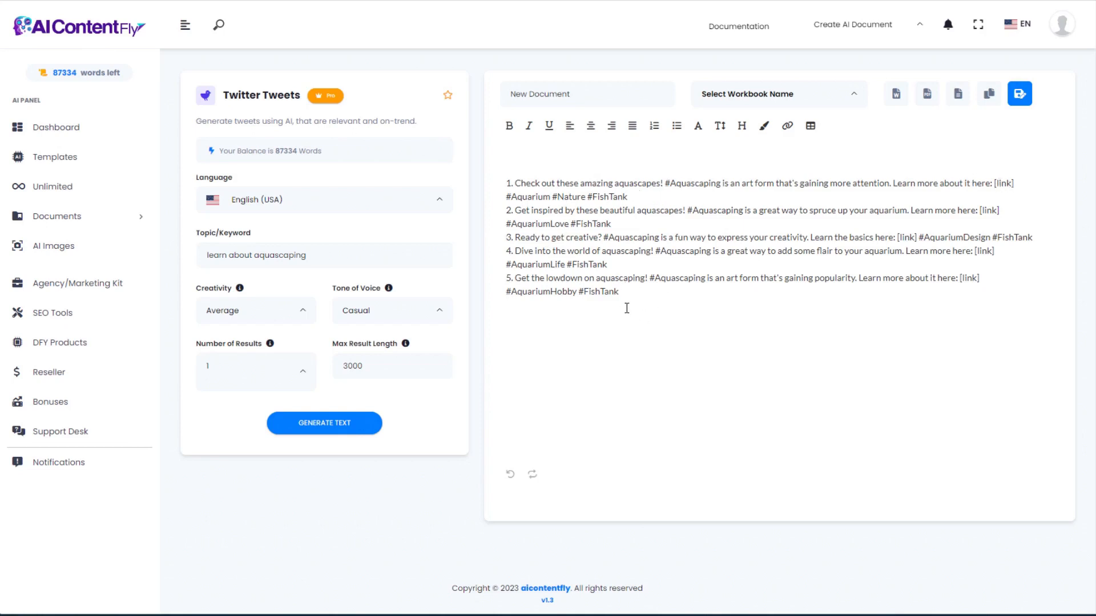
Open the Quora Answers template, switch to Quora's Aquascaping topic and copy the question "What is the best aquarium plant fertilizer?".
left_click(18, 0)
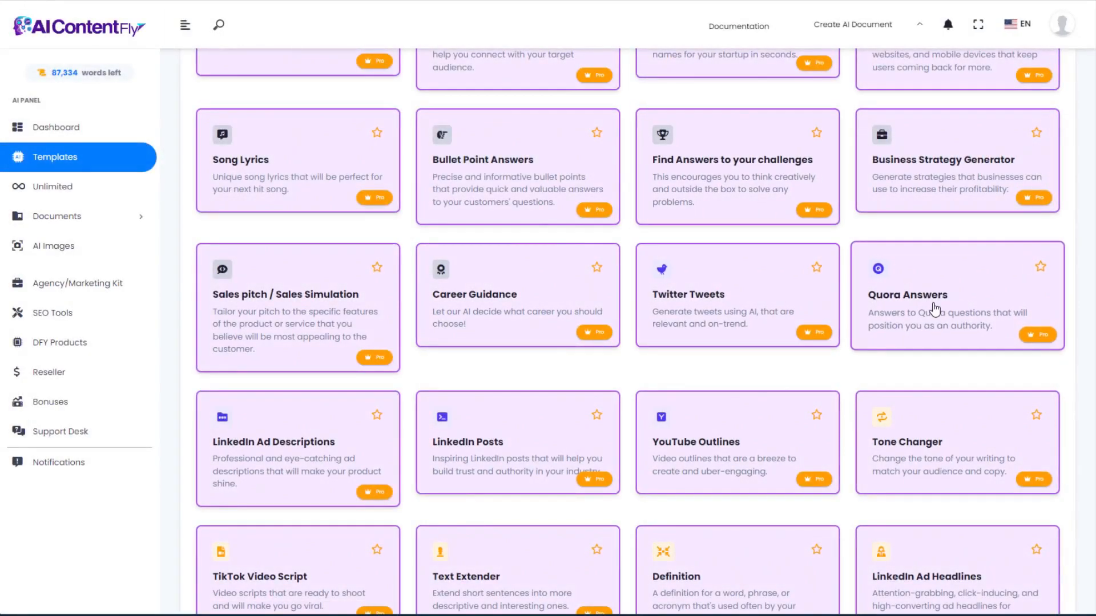
left_click(936, 310)
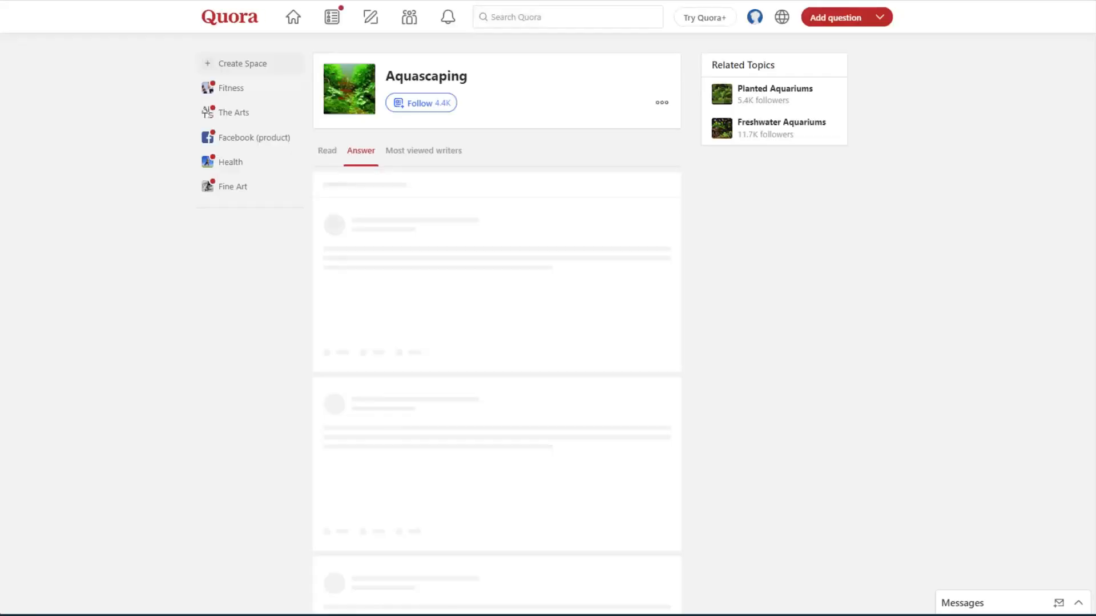
scroll(580, 324, "down", 1)
scroll(579, 325, "up", 1)
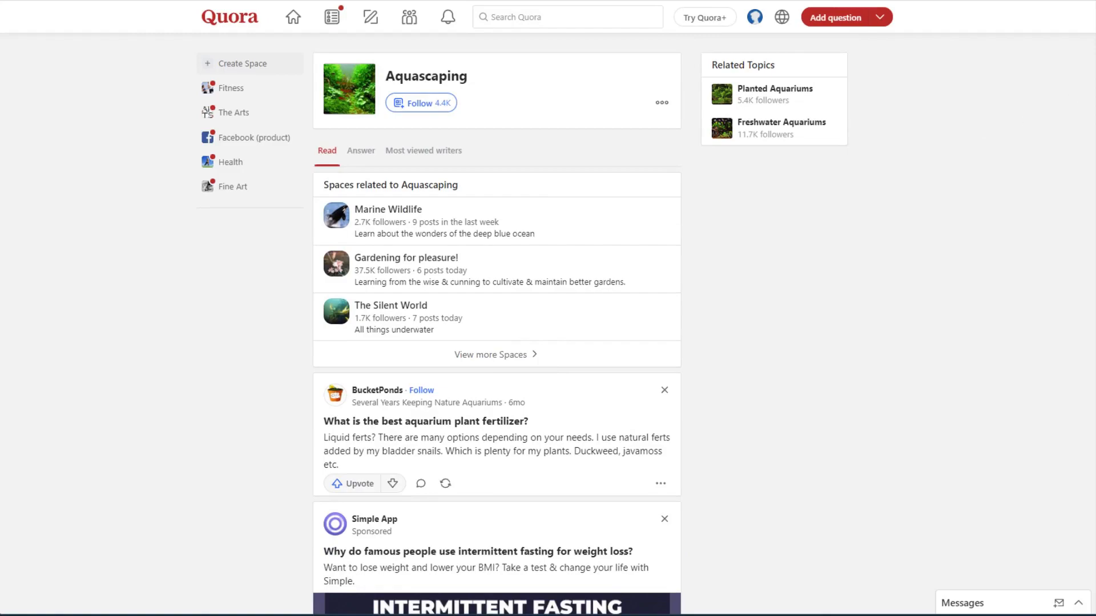
scroll(1091, 93, "down", 12)
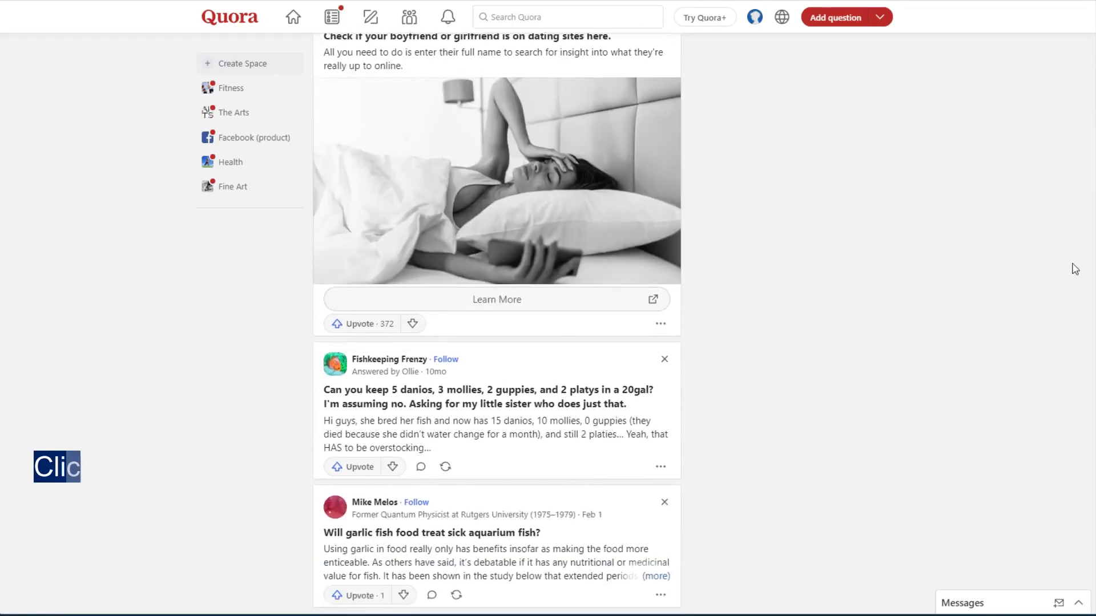
scroll(1072, 269, "down", 6)
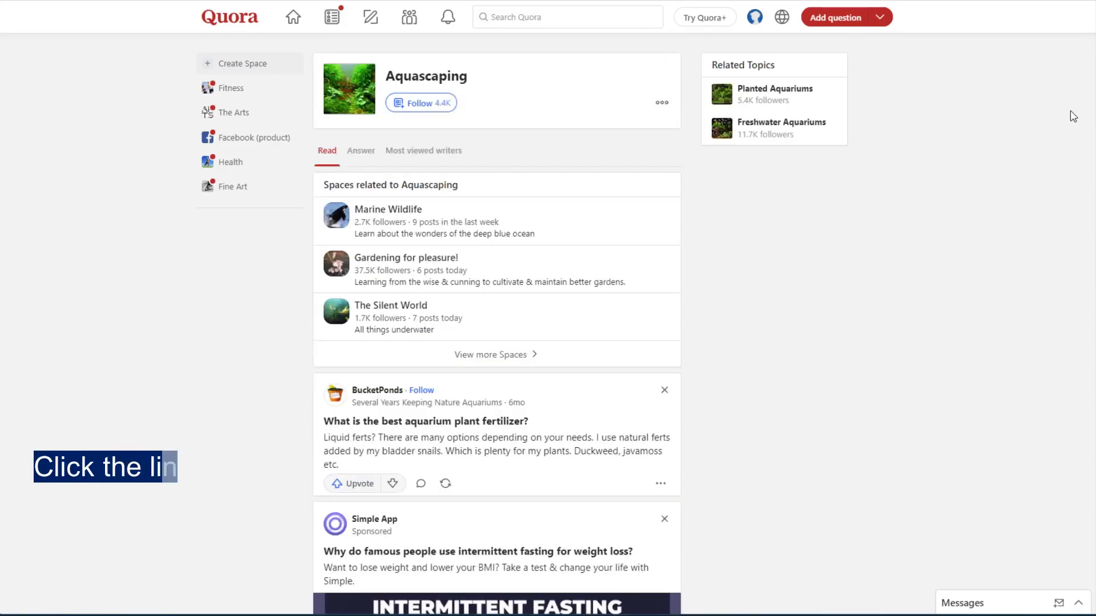
scroll(929, 250, "down", 3)
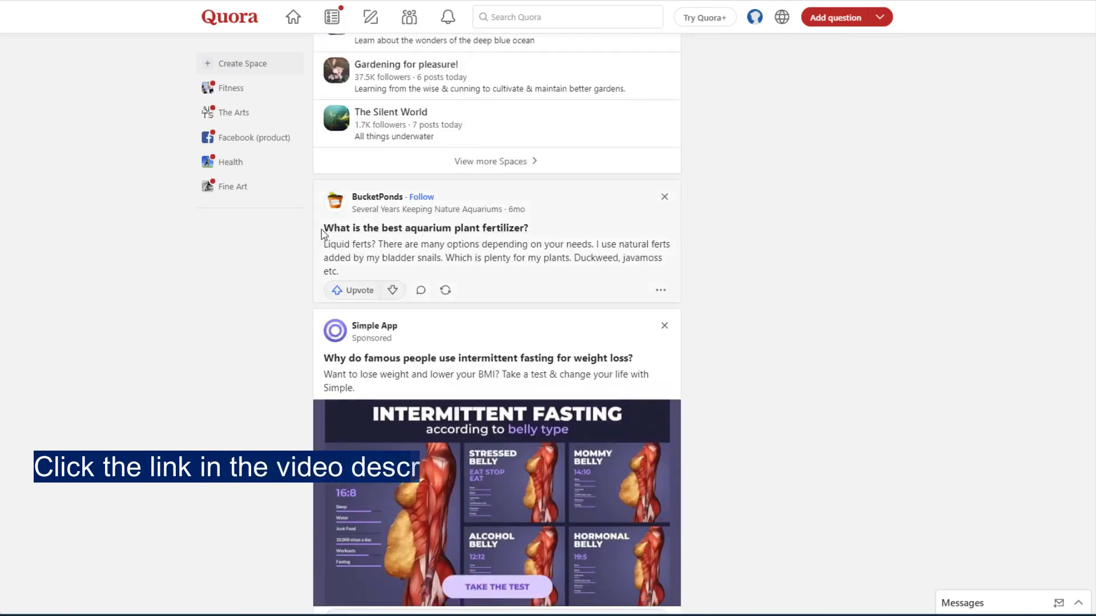
left_click_drag(323, 229, 531, 229)
key("ctrl+c")
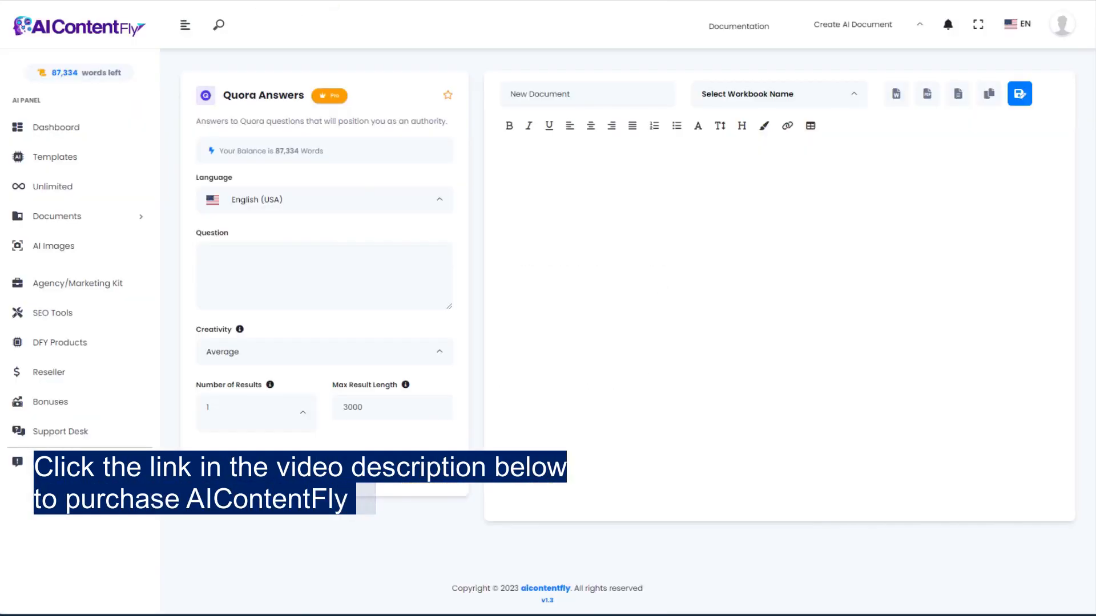
Back in AI Content Fly, paste the copied aquarium fertilizer question into the Quora Answers template and generate the answer.
left_click(262, 265)
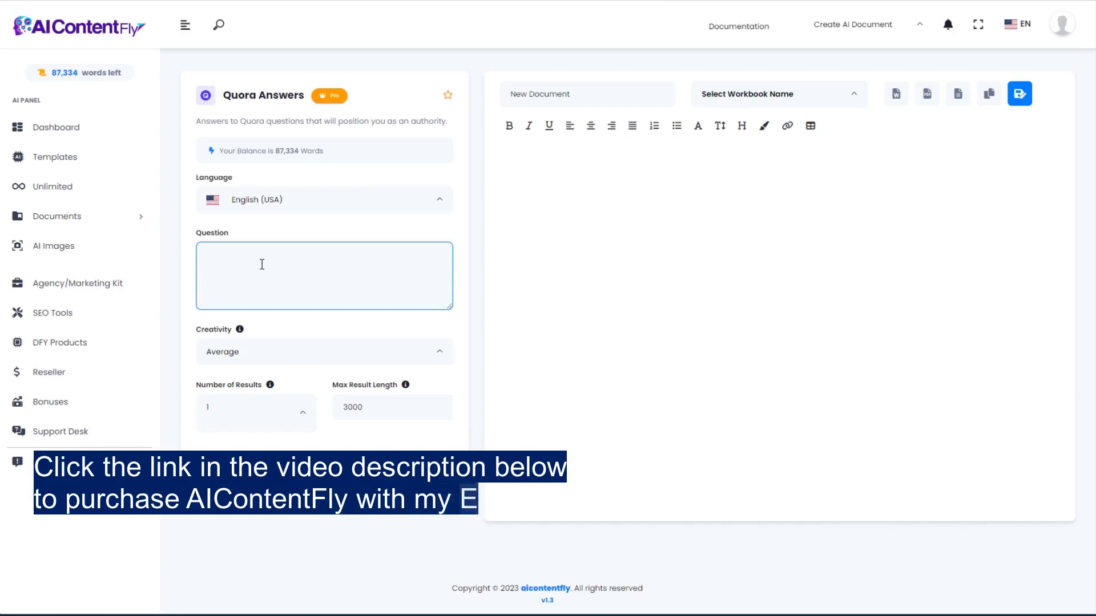
key("ctrl+v")
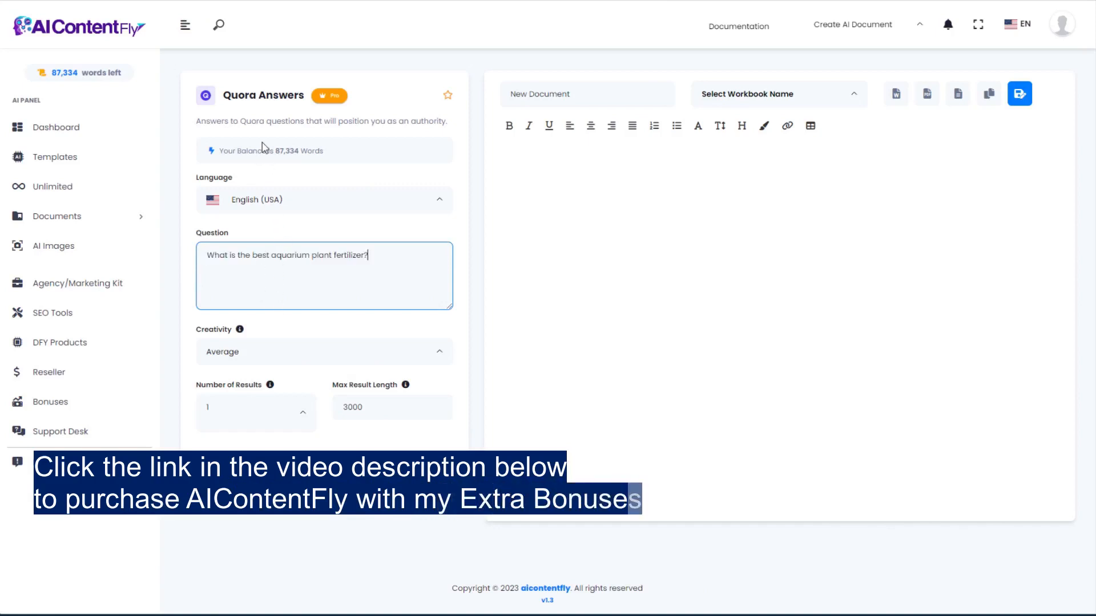
left_click(324, 477)
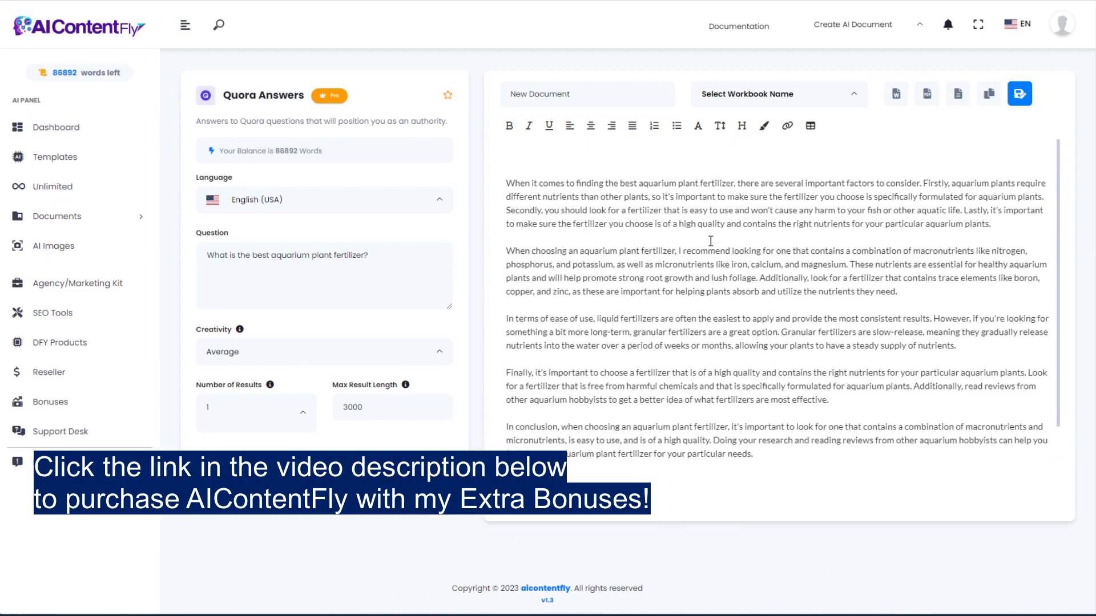
Read through the generated Quora answer from beginning to end and highlight its full text.
scroll(657, 260, "down", 1)
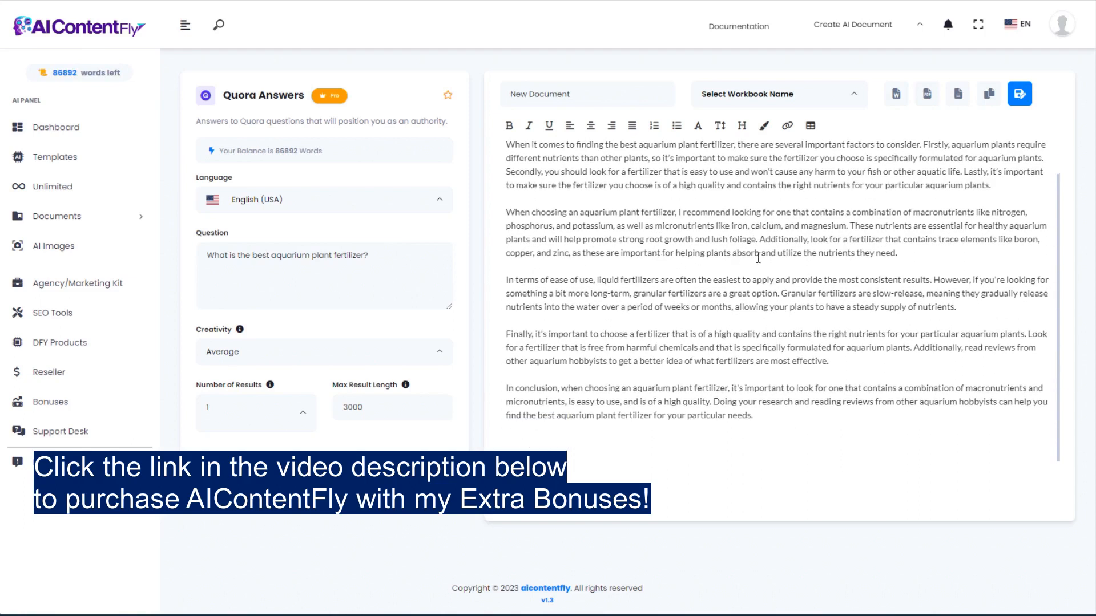
scroll(660, 254, "up", 1)
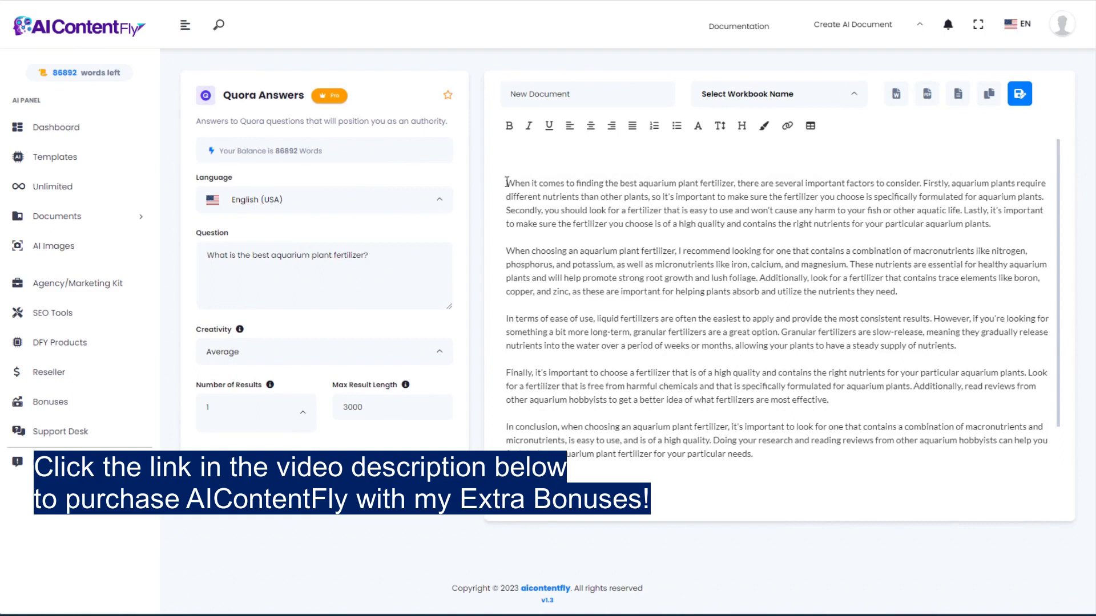
scroll(660, 260, "down", 1)
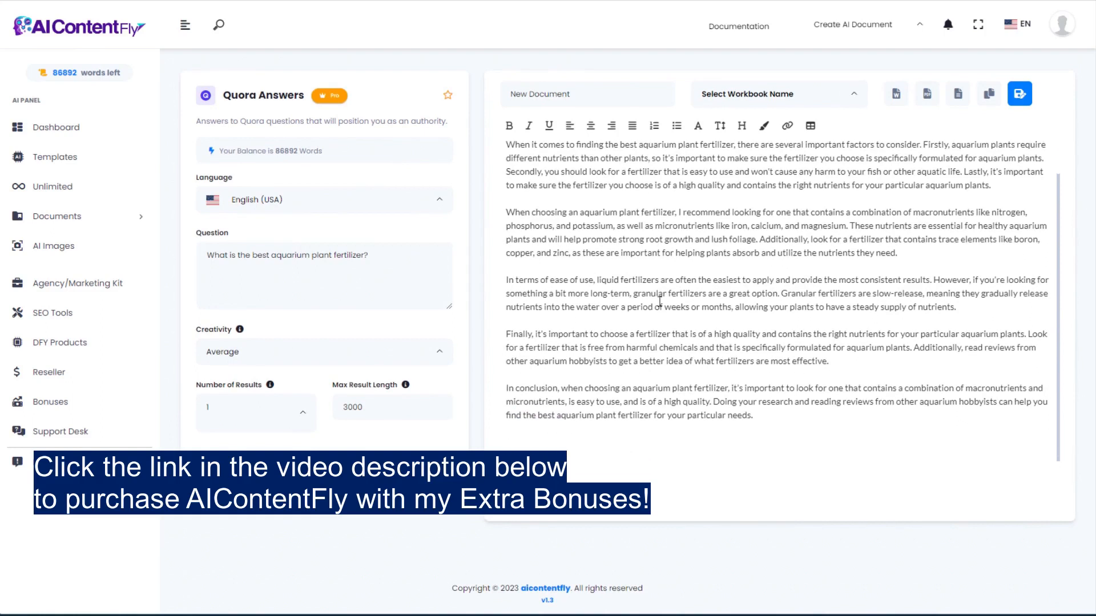
scroll(628, 240, "up", 1)
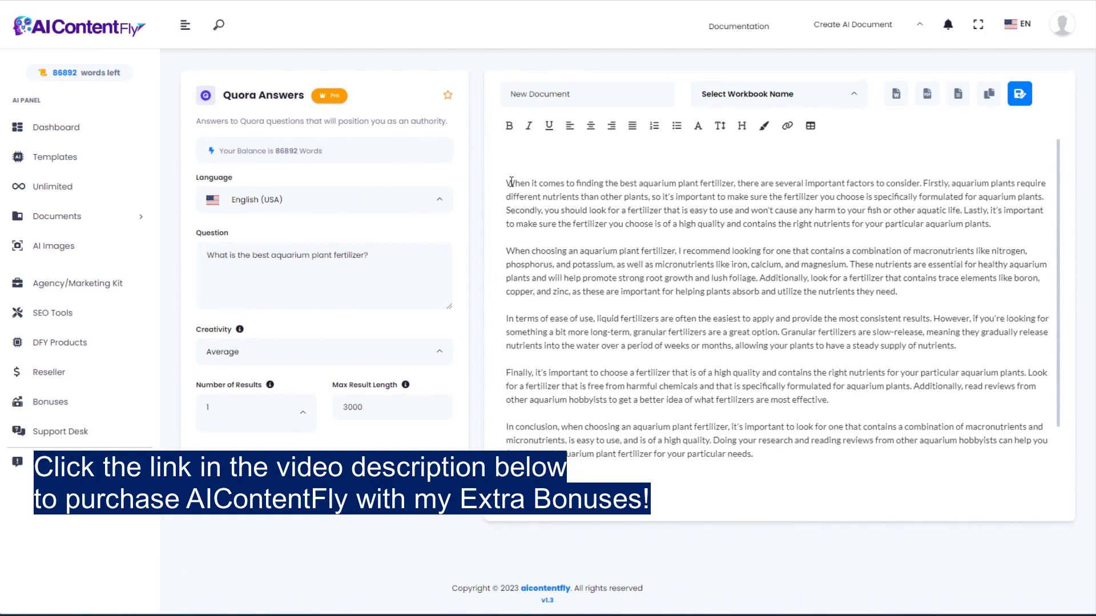
left_click_drag(508, 183, 777, 415)
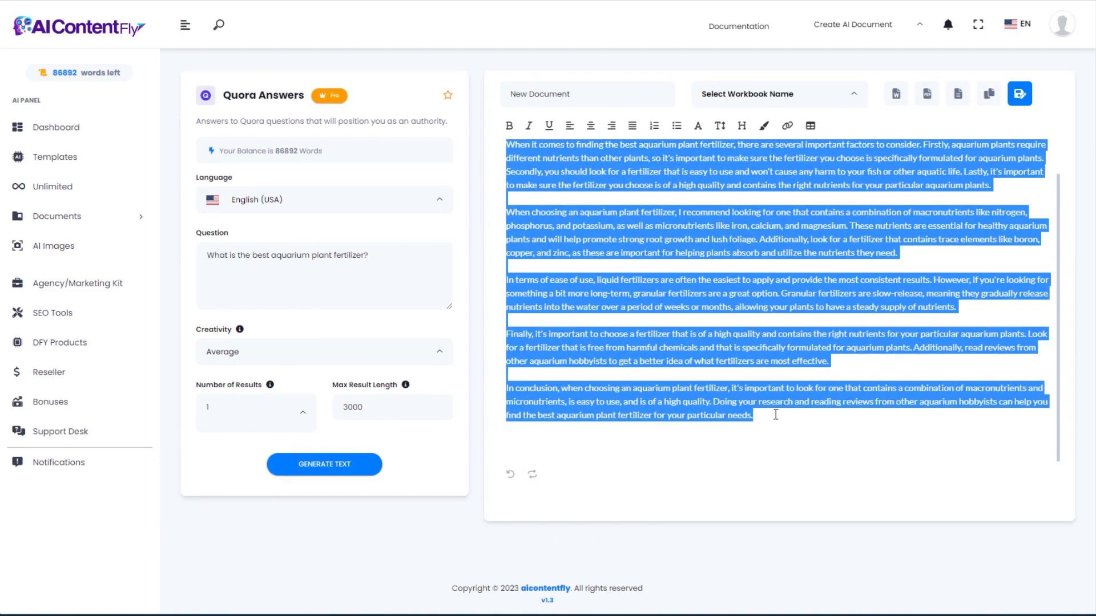
scroll(749, 316, "up", 1)
left_click(714, 246)
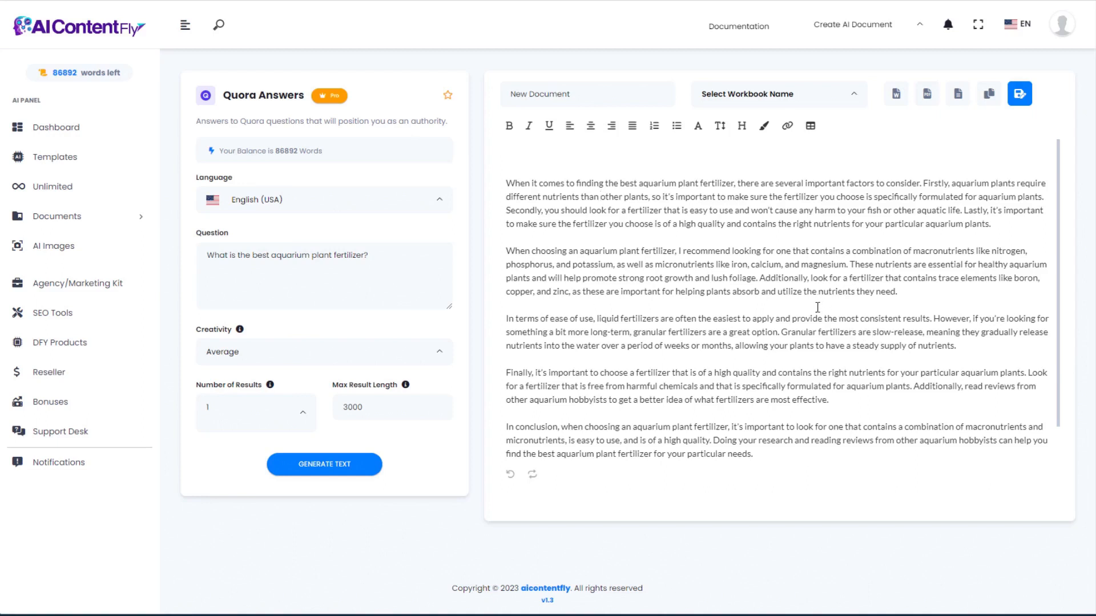
scroll(817, 307, "down", 1)
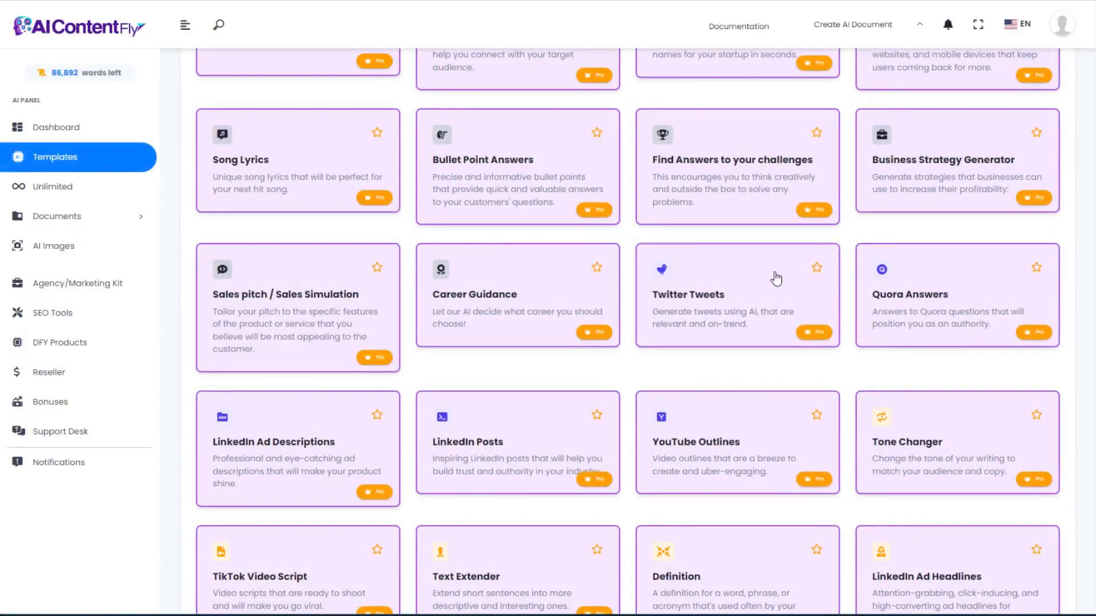
Open the LinkedIn Ad Descriptions template, enter "Aquascaping Made Easy" as product name and fill in the course's product description.
left_click(320, 437)
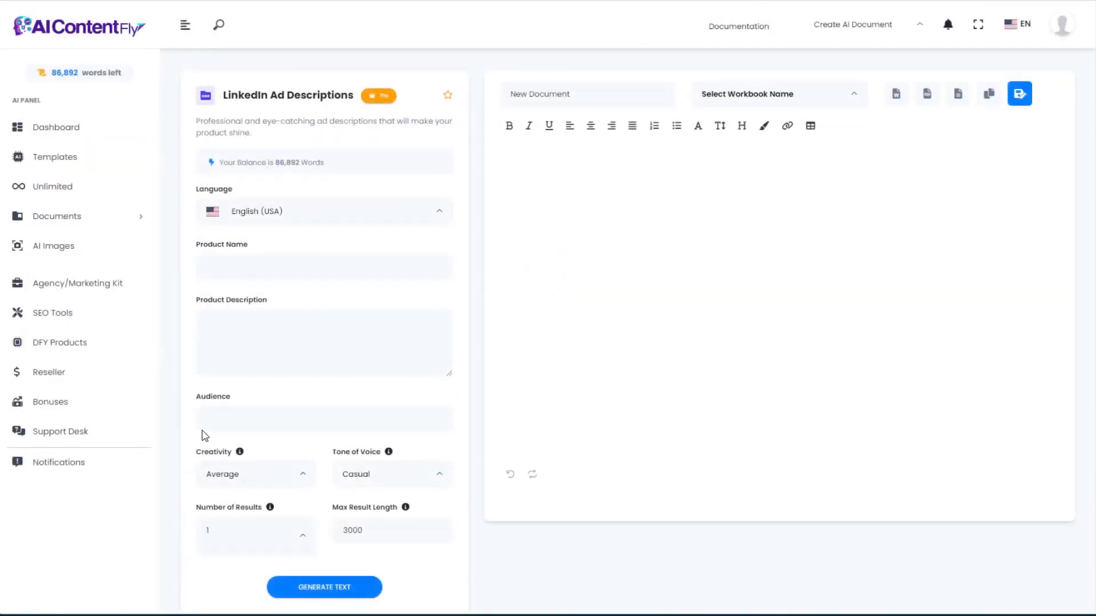
left_click(244, 264)
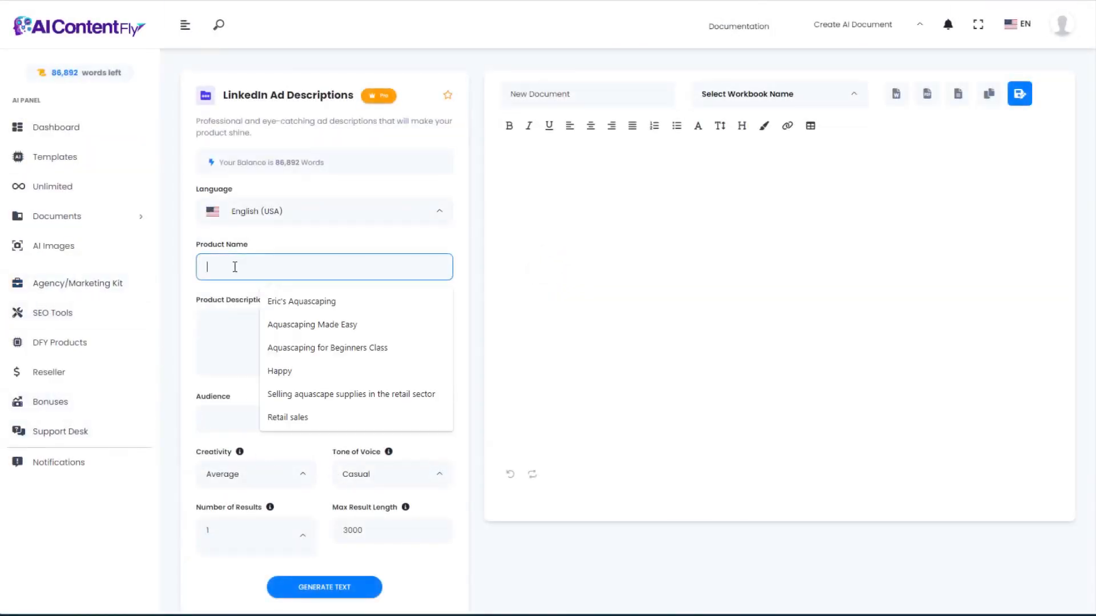
left_click(274, 321)
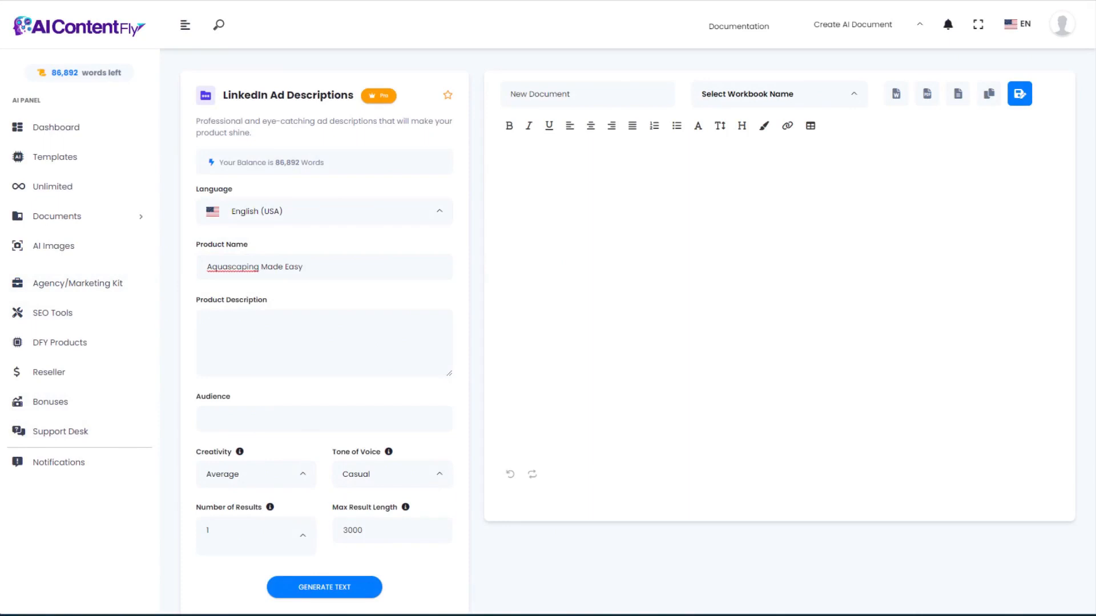
left_click(234, 329)
type("Whether you are a beginner or an experienced aquascaper, this course will give you the tools to create a stunning aquascape. With the help of this course, you will be able to create an aquascape that is both beautiful and healthy. So, don't wait any longer – start aquascaping with Aquascaping Made Easy!")
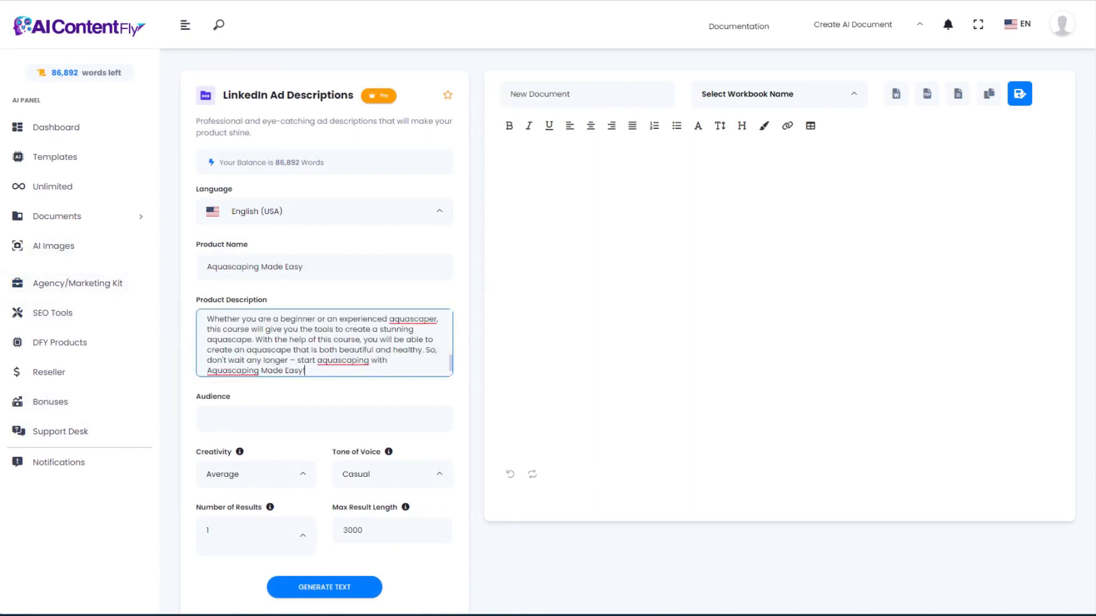
Set the audience to people who want to learn how to create aquascapes in their aquariums, generate the ad and highlight its course details.
left_click(264, 423)
left_click(296, 451)
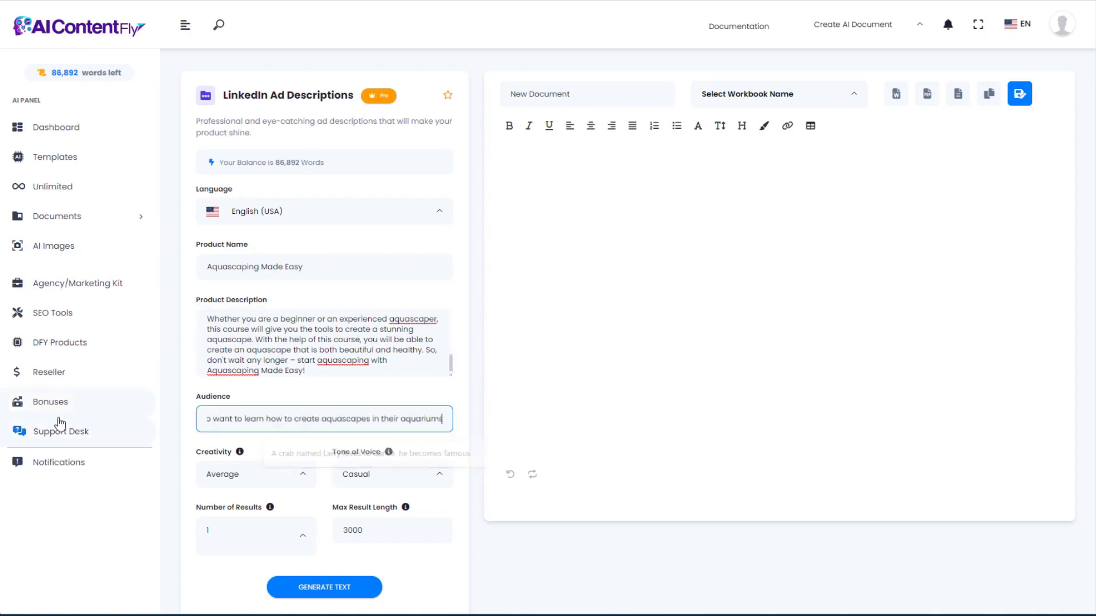
left_click(408, 544)
left_click(343, 586)
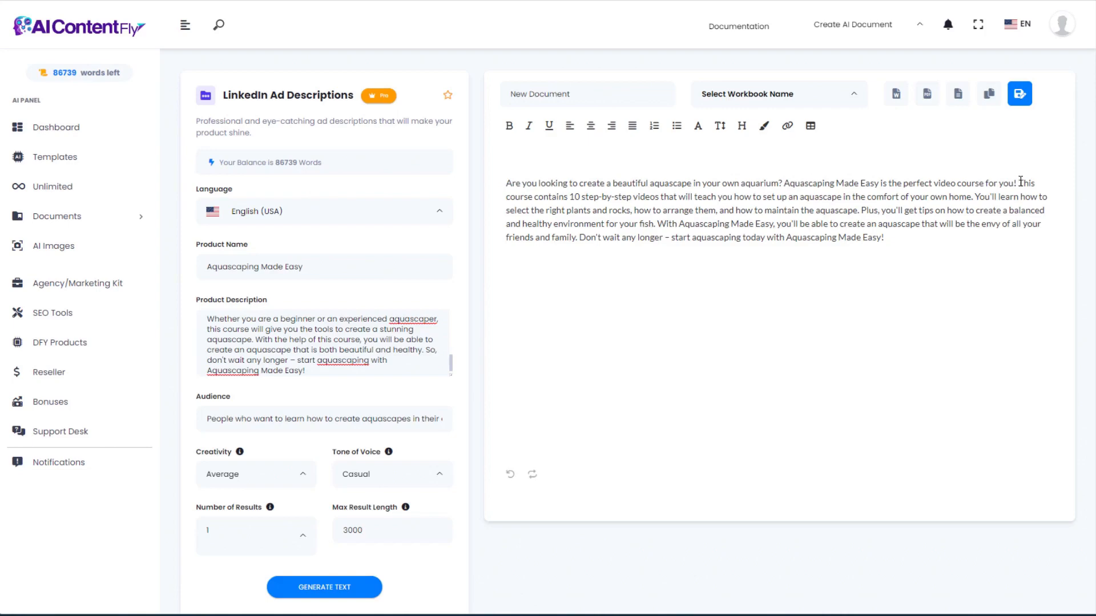
left_click_drag(1021, 181, 1024, 239)
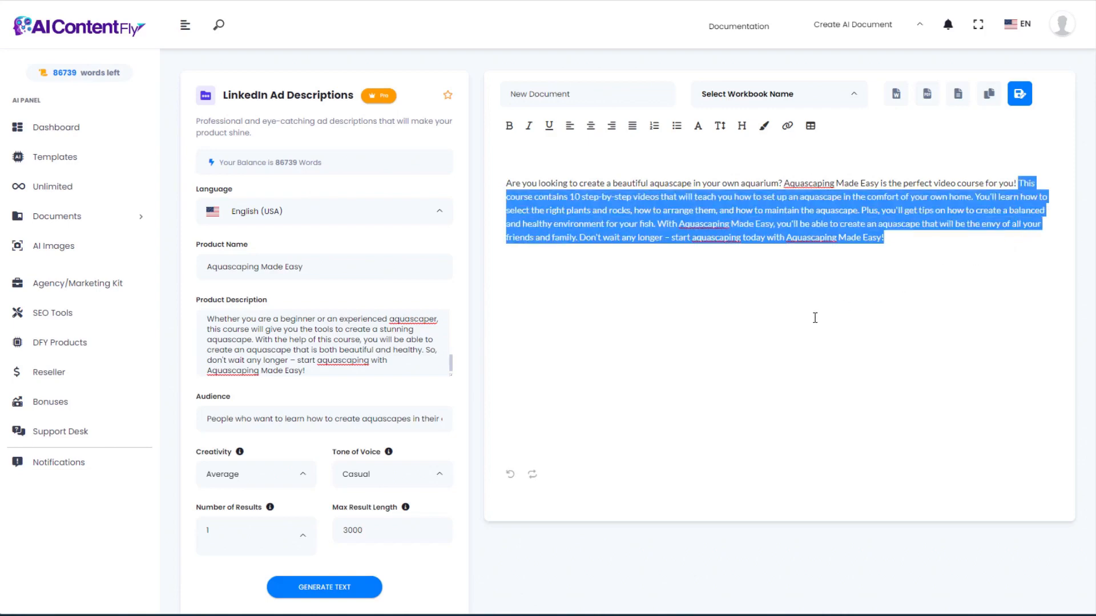
Open the LinkedIn Posts template, enter "How to get a job involving aquariums" as the topic and generate the posts.
key("alt+Left")
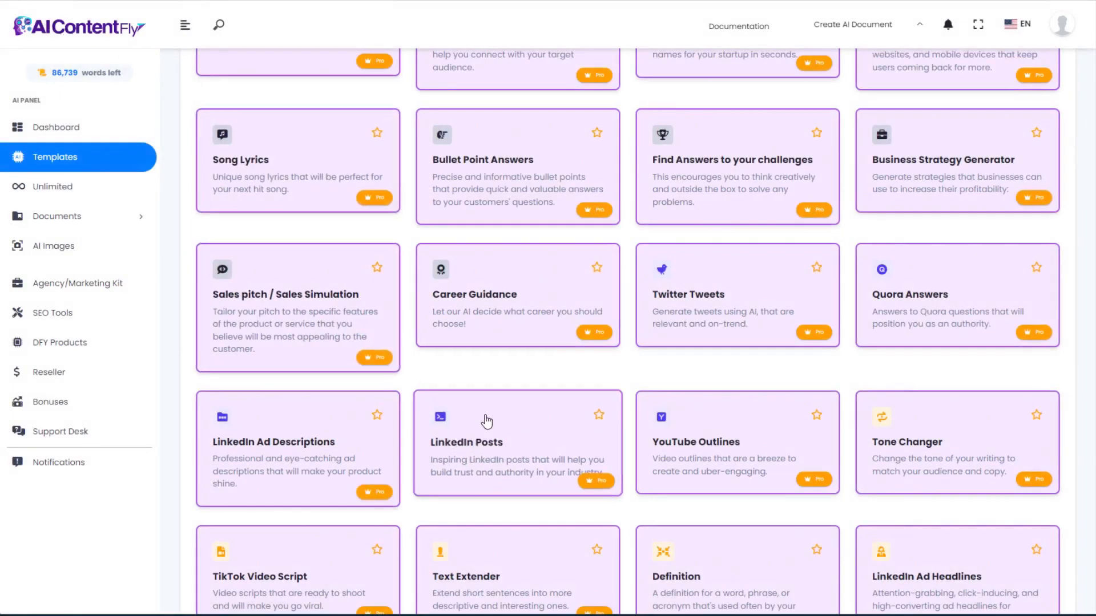
left_click(439, 418)
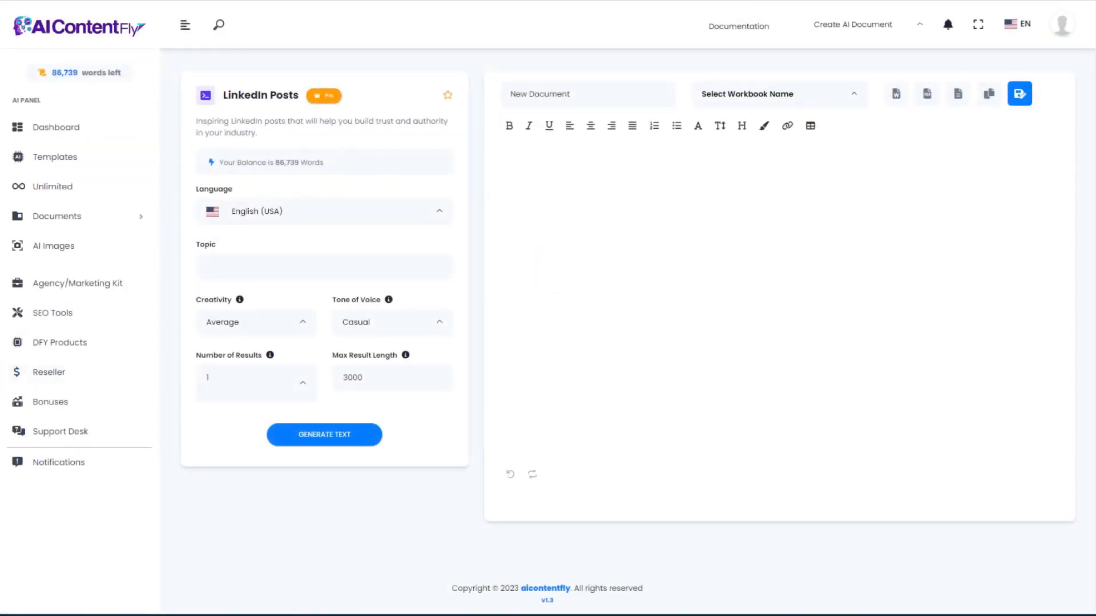
left_click(247, 267)
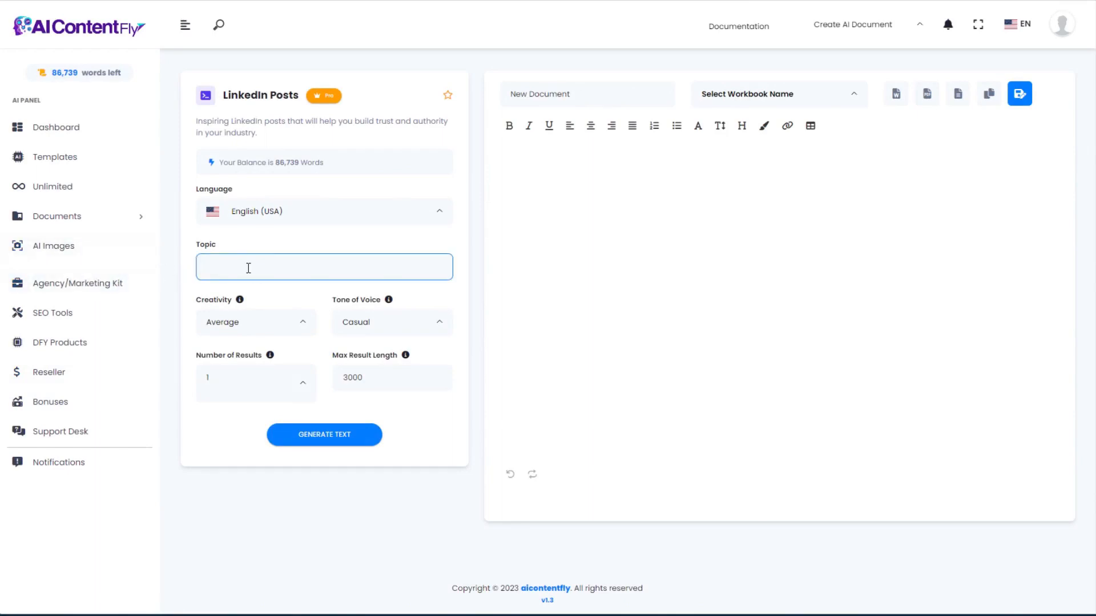
type("How to get a job involving aquariums")
left_click(337, 436)
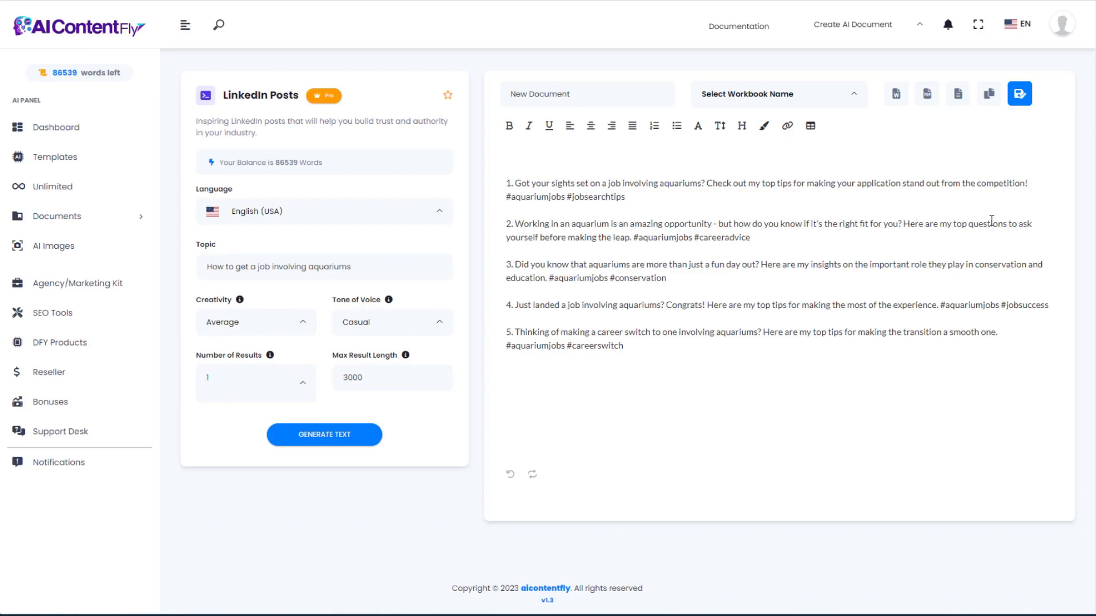
Highlight the closing words and hashtags of the second generated LinkedIn post, then clear the selection.
left_click_drag(526, 237, 678, 237)
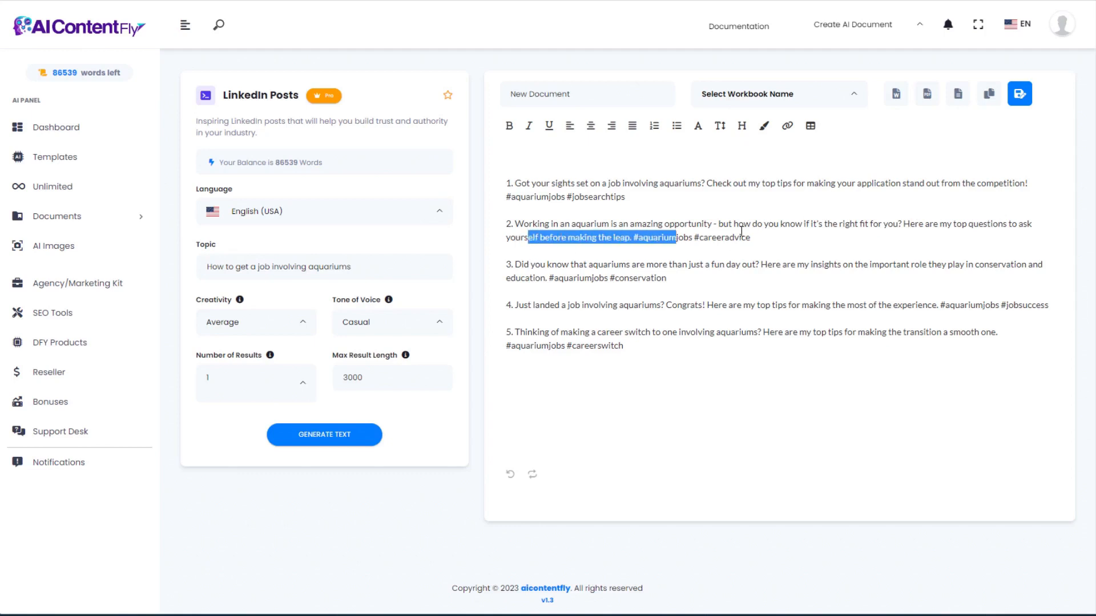
left_click(743, 236)
left_click_drag(758, 235, 618, 242)
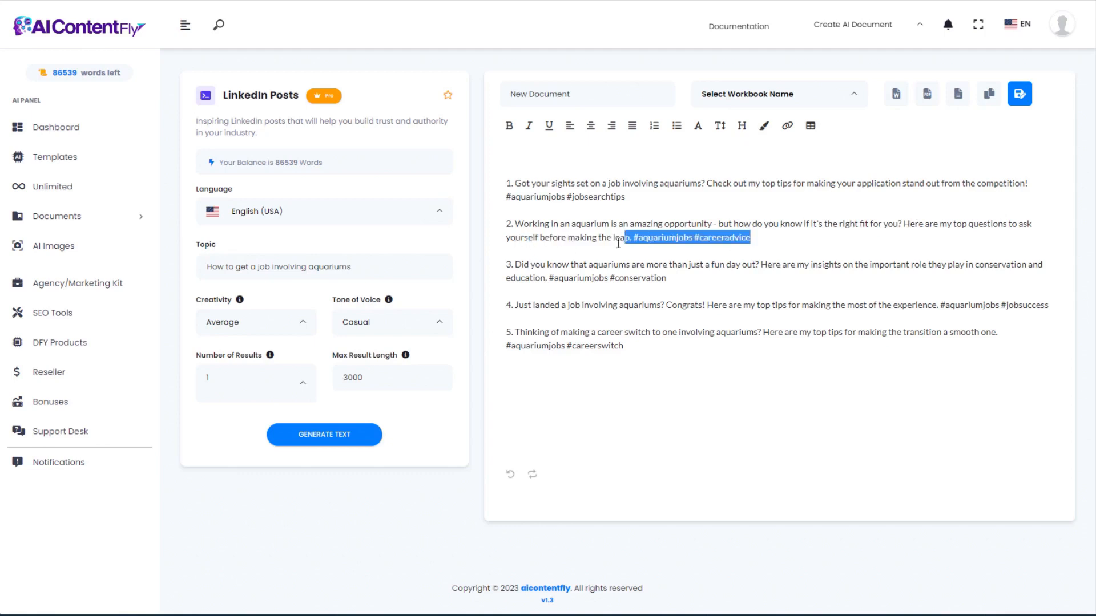
left_click(661, 350)
Open the YouTube Outlines template and fill its video details with the introduction copied from Wikipedia's Aquascaping article.
left_click(14, 0)
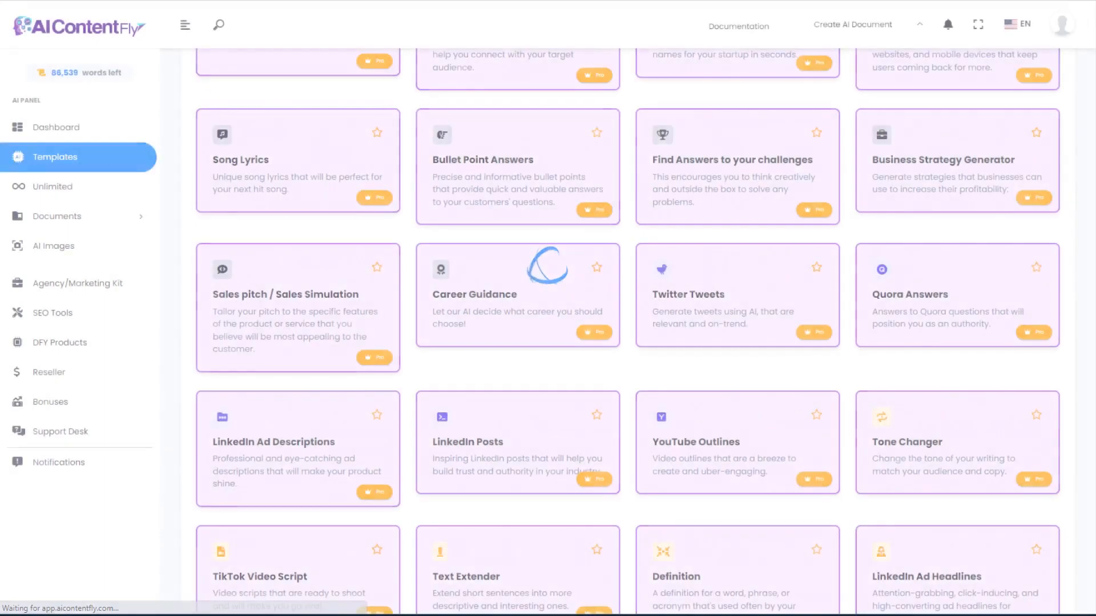
left_click(745, 454)
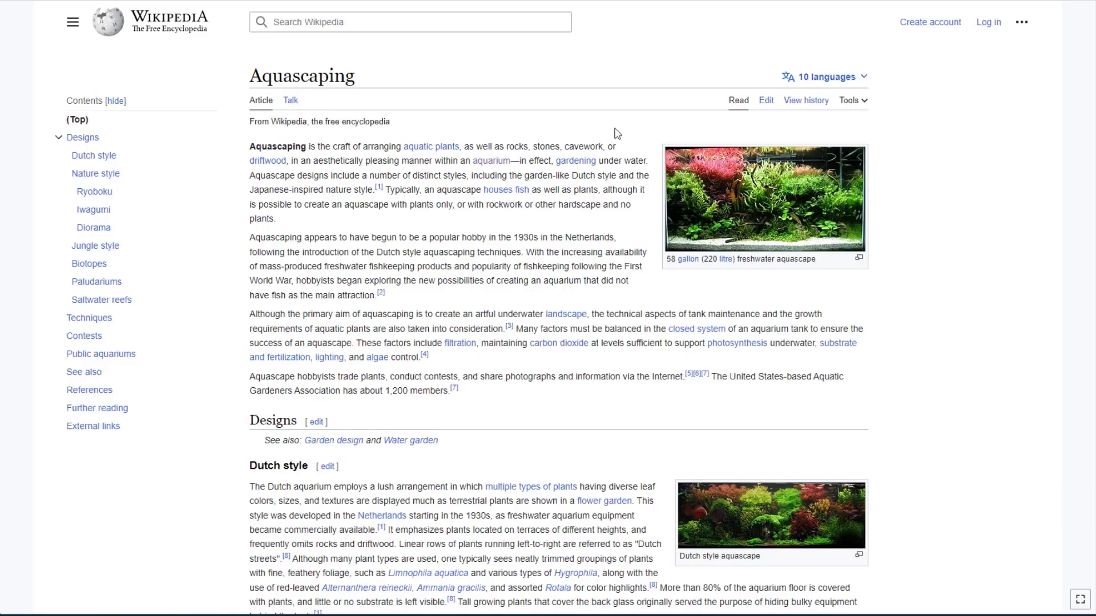
left_click_drag(460, 392, 255, 153)
key("ctrl+c")
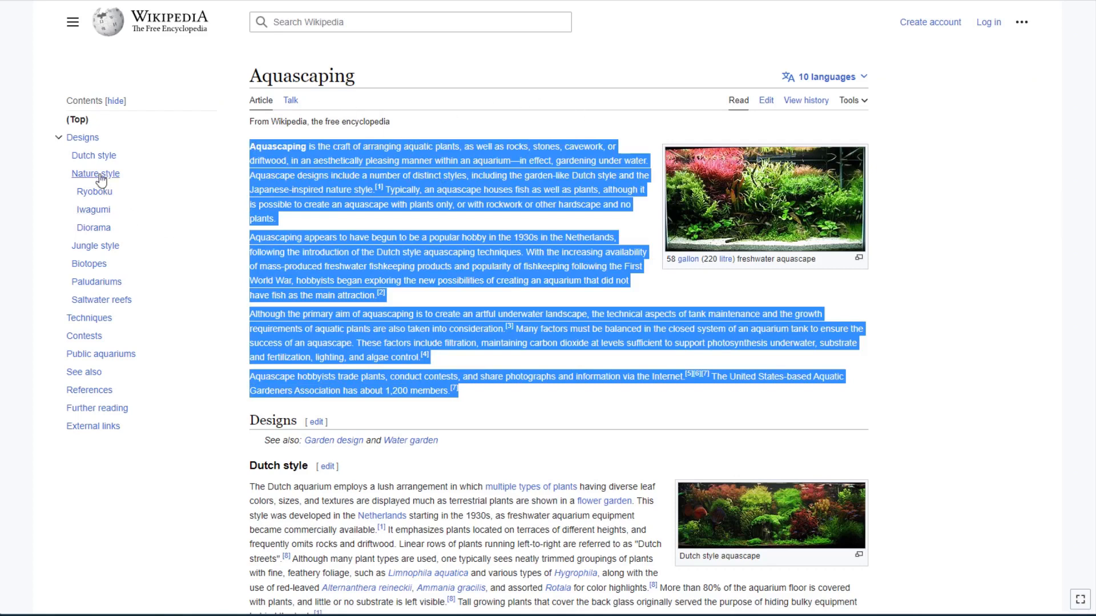
key("alt+Tab")
left_click(254, 252)
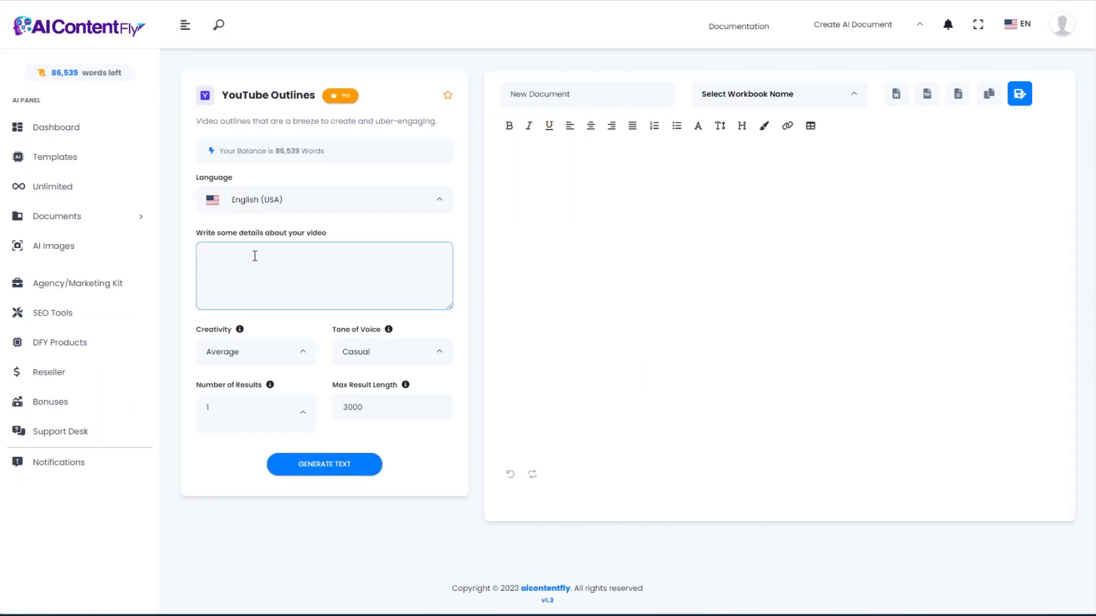
key("ctrl+v")
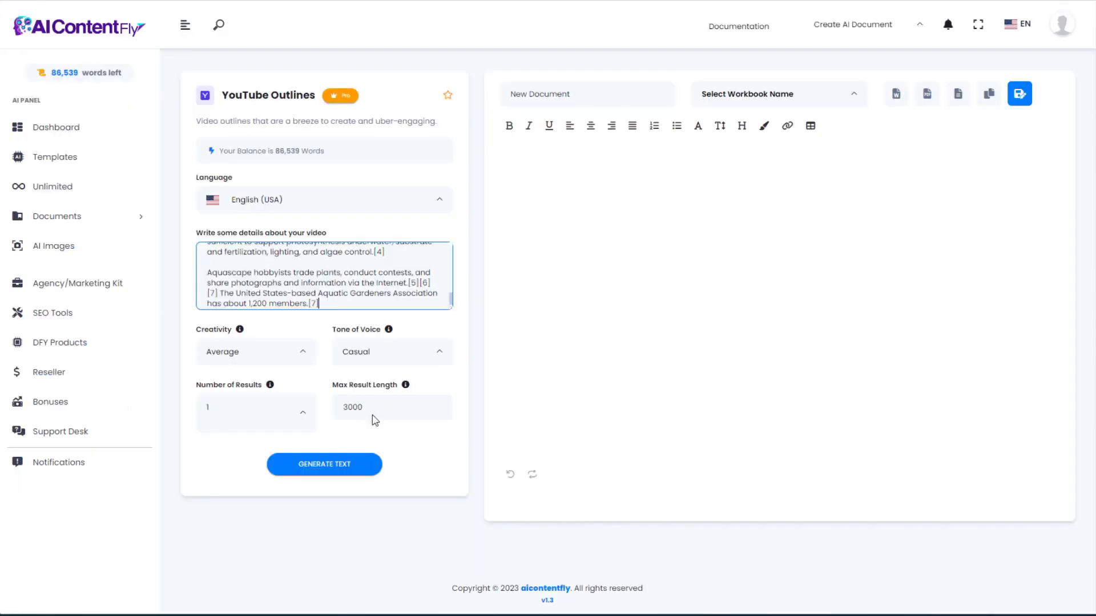
Generate the YouTube outline from the pasted aquascaping details and review the resulting sections.
left_click(331, 468)
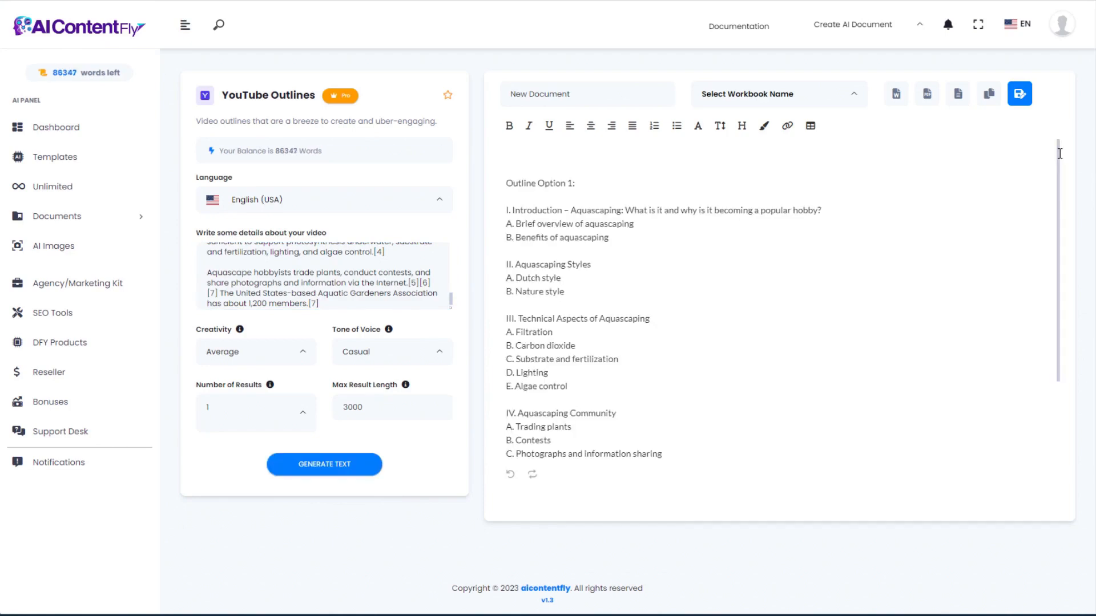
left_click_drag(1059, 162, 1074, 180)
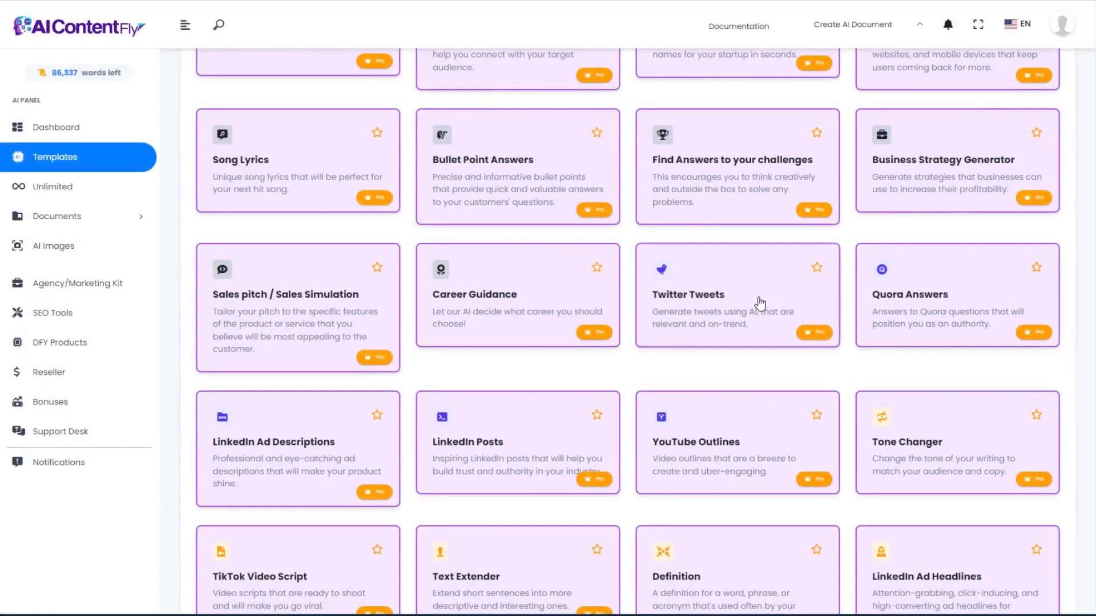
Open the Tone Changer template and paste the copied Wikipedia aquascaping introduction as its content.
left_click(913, 431)
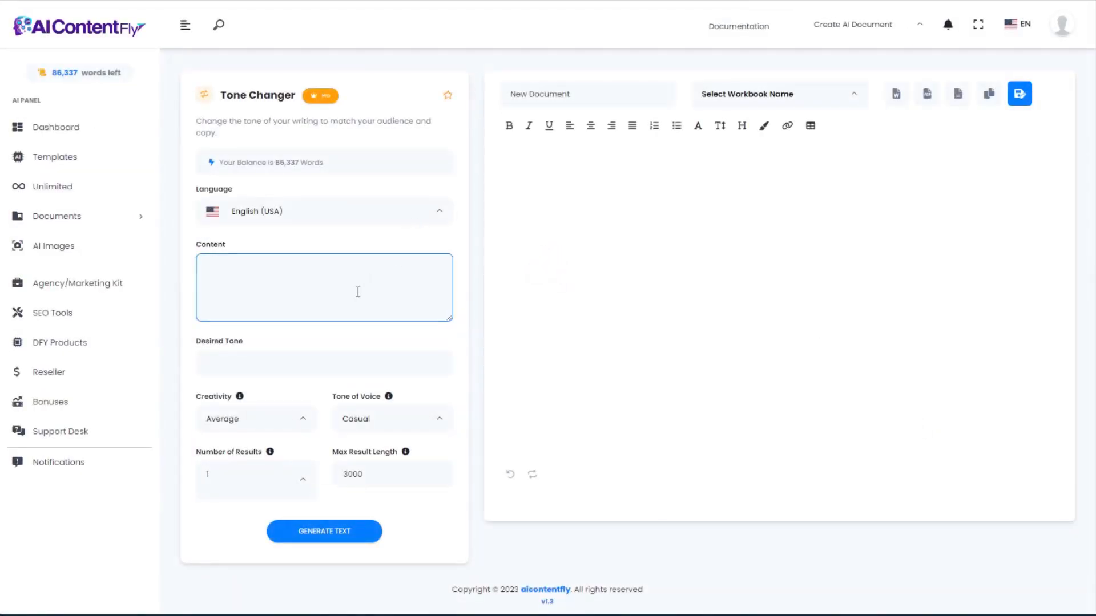
scroll(368, 340, "down", 1)
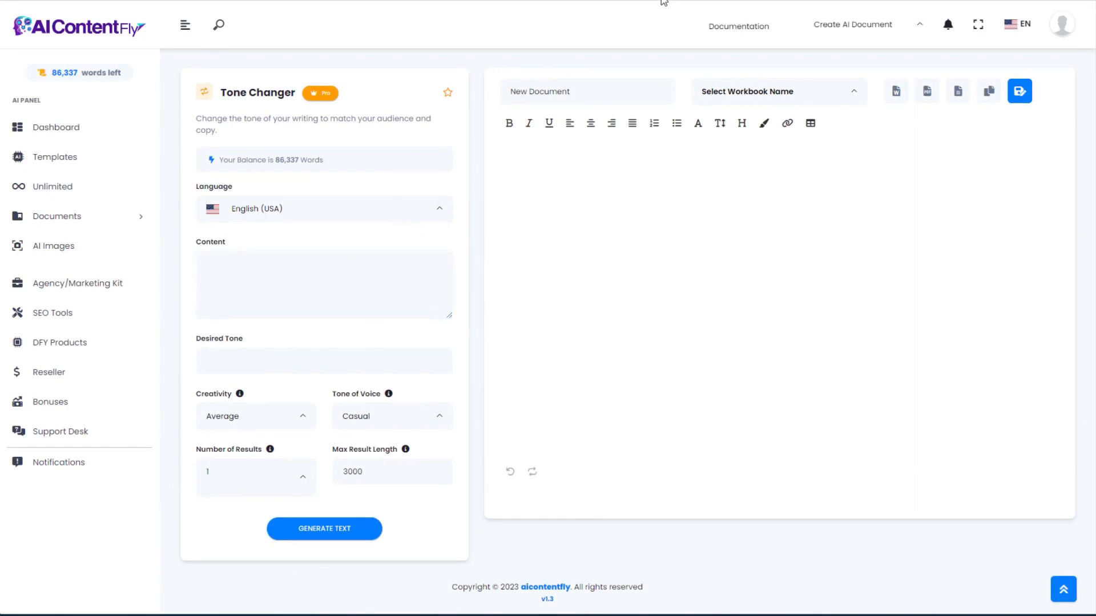
left_click(312, 278)
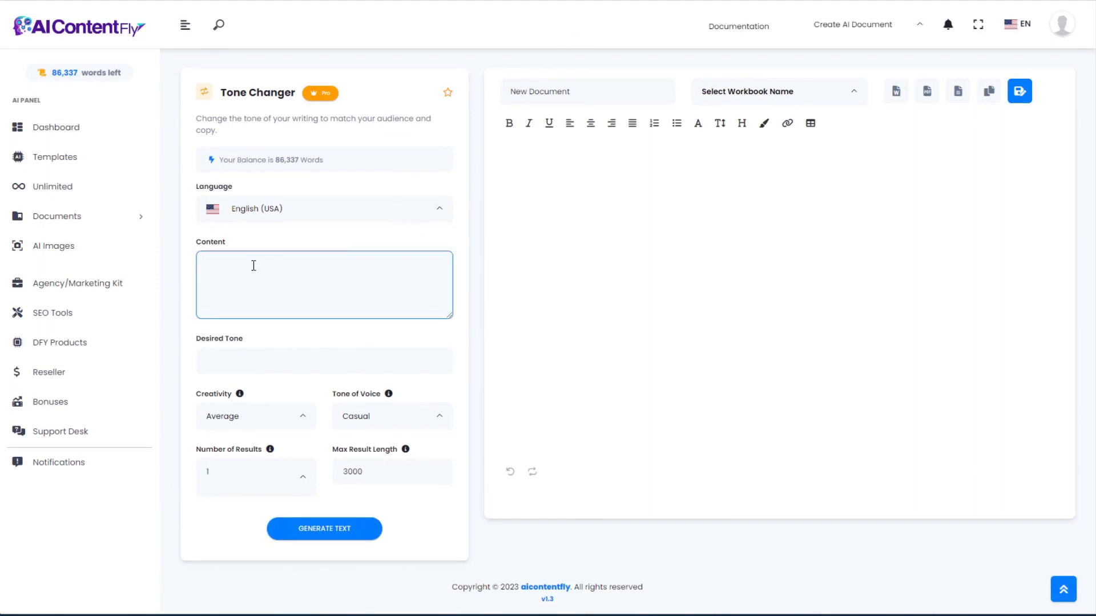
key("ctrl+v")
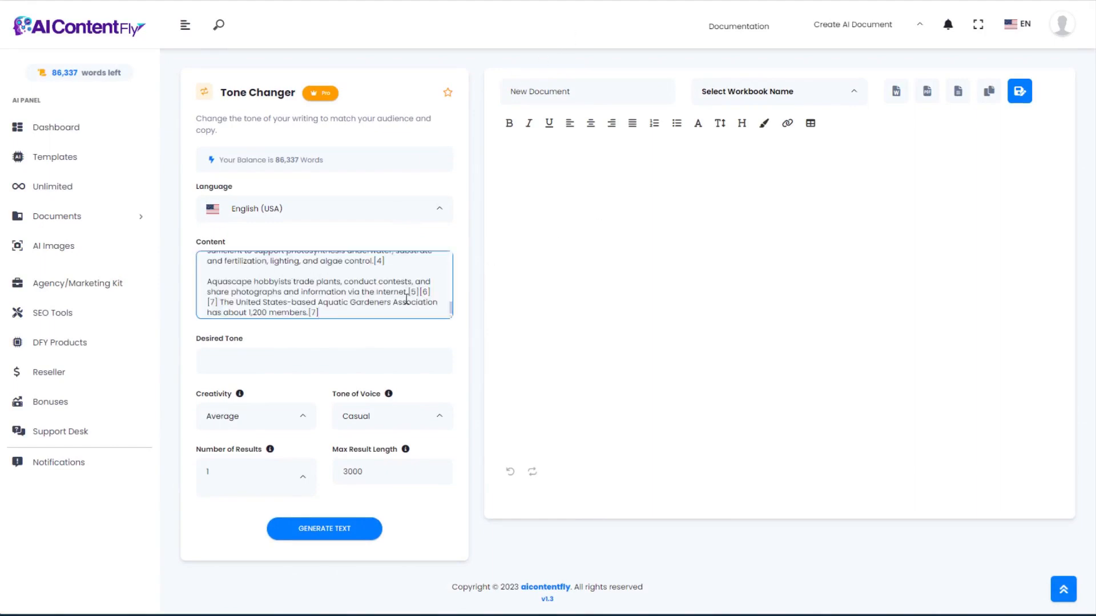
left_click_drag(449, 306, 448, 251)
left_click(418, 325)
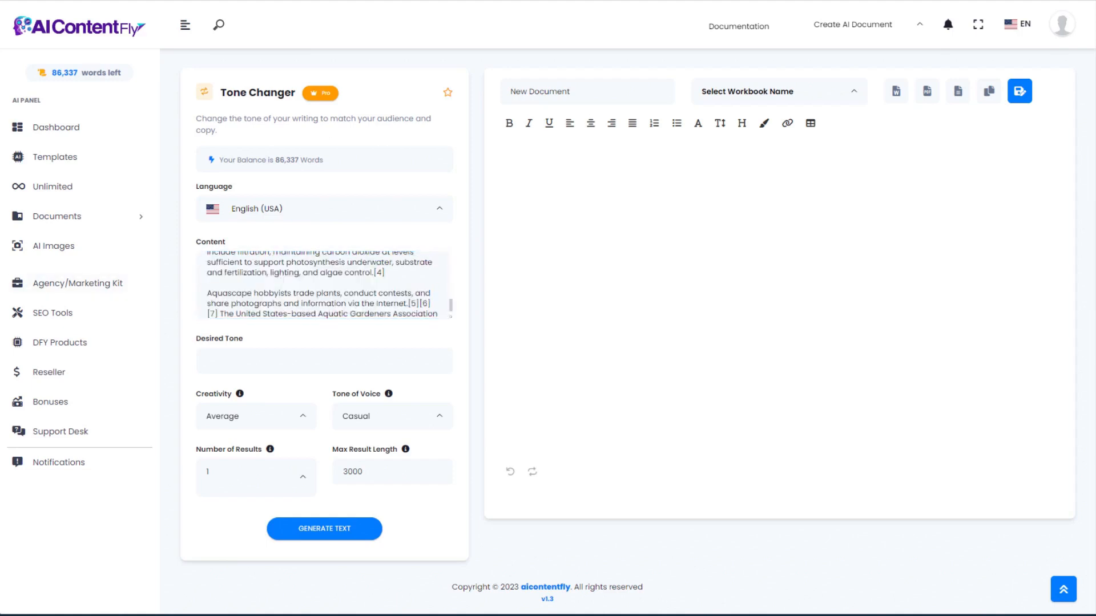
Set the desired tone to "hilarious and sarcastic" with a Funny tone of voice and generate the rewritten text.
left_click(268, 350)
type("hilarious and sarcastic")
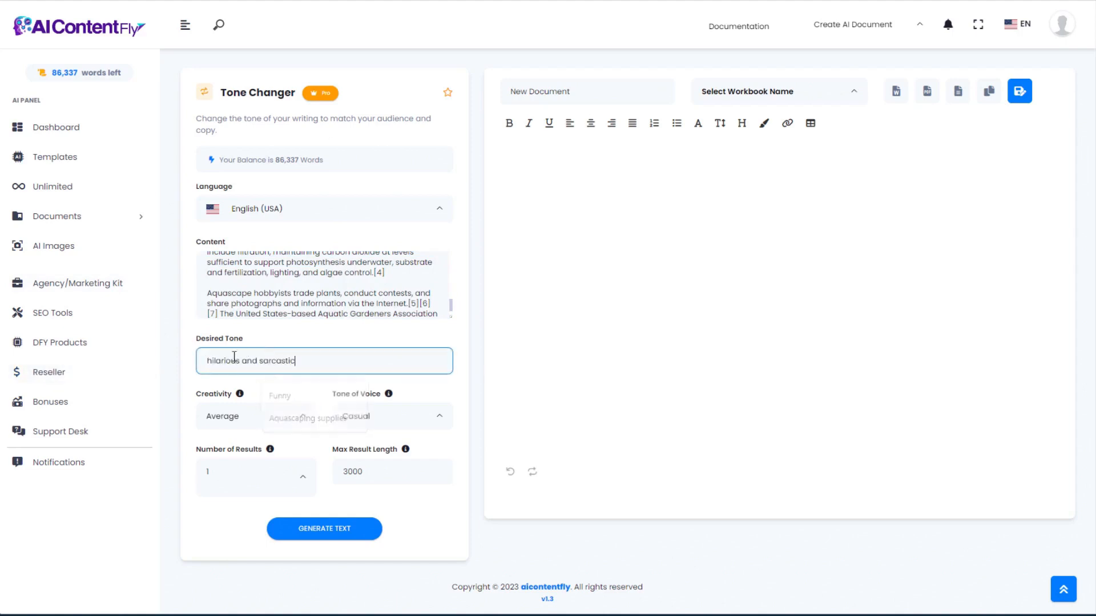
left_click(390, 416)
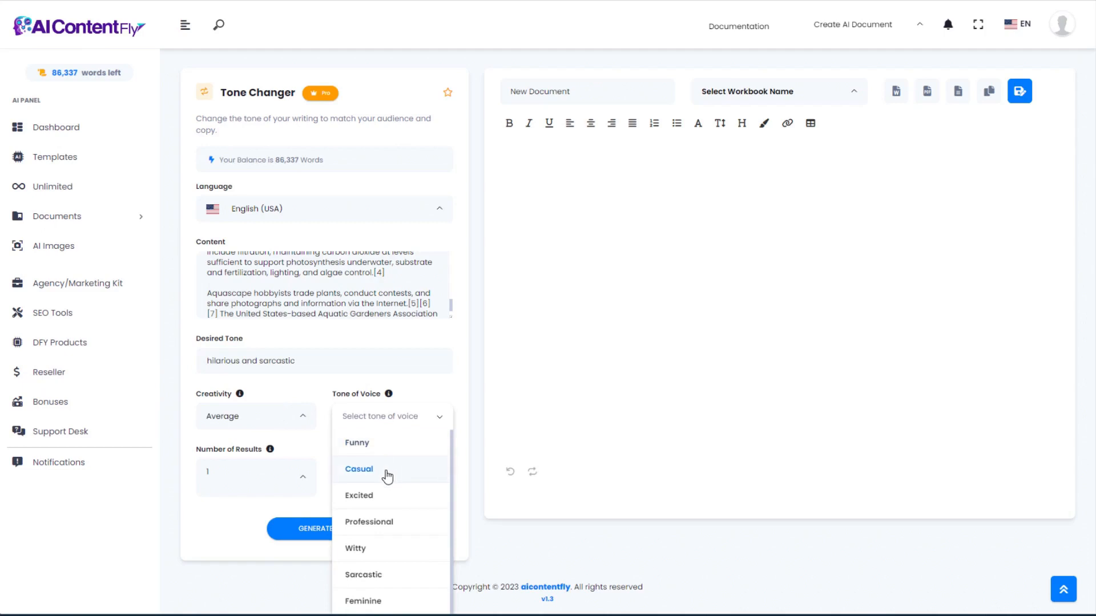
left_click(379, 444)
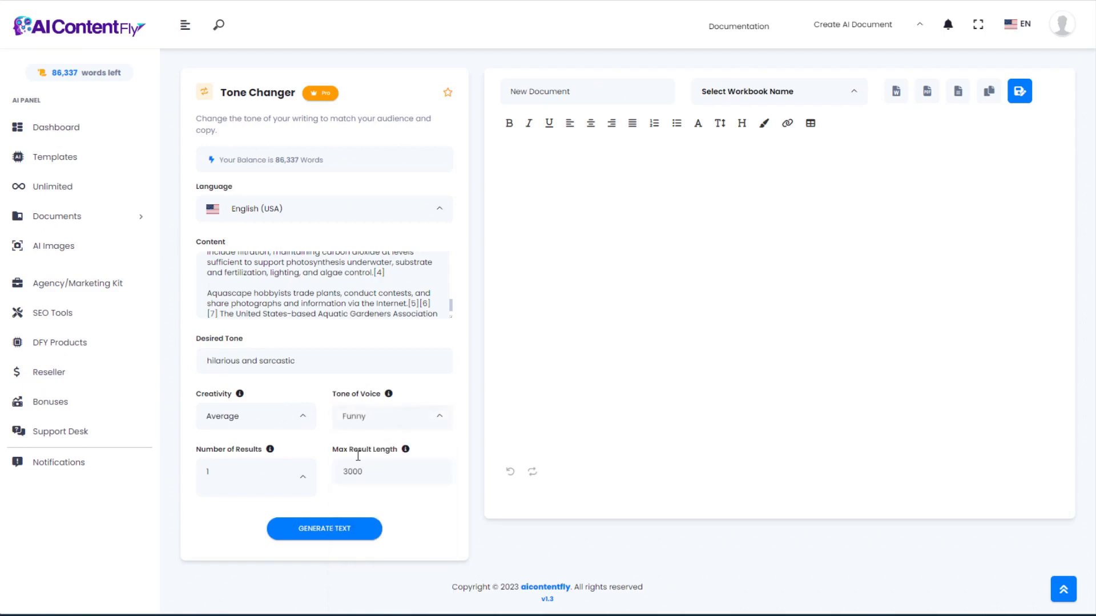
left_click(333, 529)
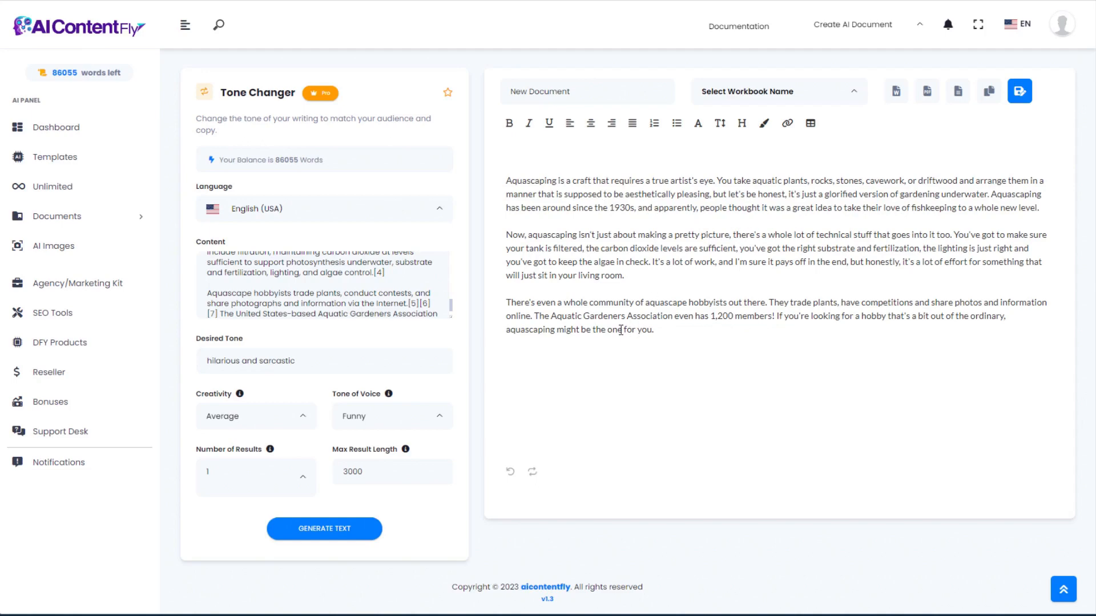
Highlight all paragraphs of the rewritten aquascaping text, then clear the selection.
left_click_drag(507, 180, 683, 328)
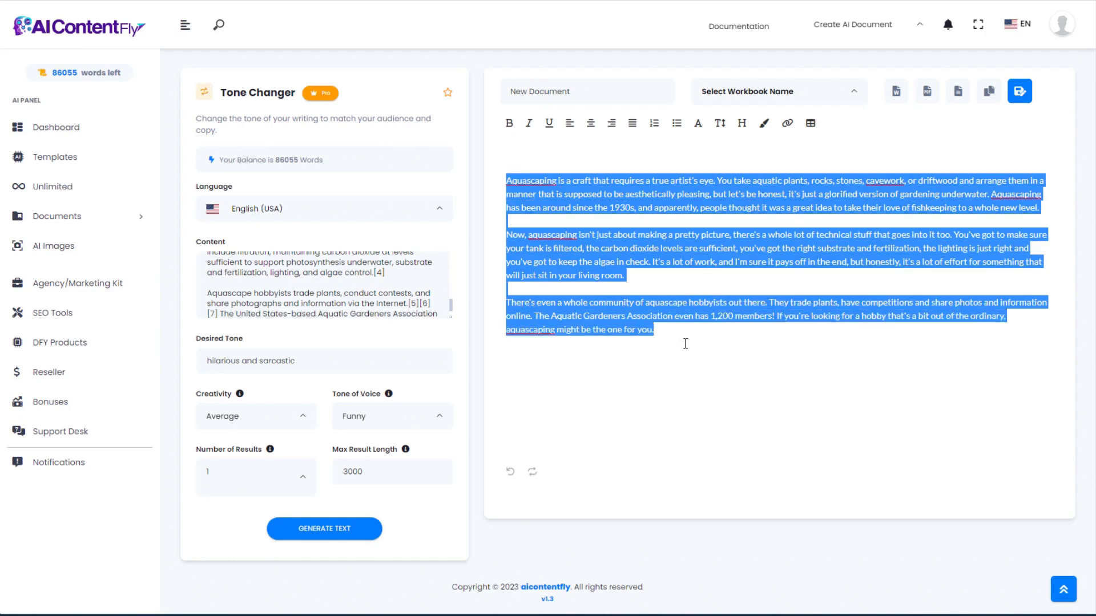
left_click(678, 331)
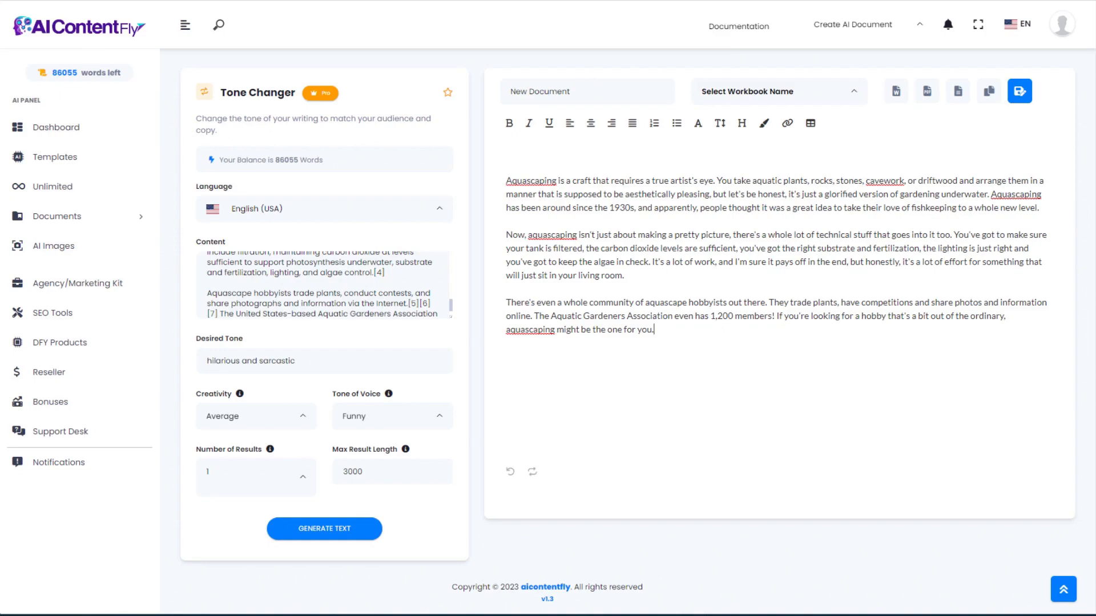
Return to the template list, open TikTok Video Script and enter "How to create an aquascape at home" as the topic.
left_click(656, 2)
left_click(23, 0)
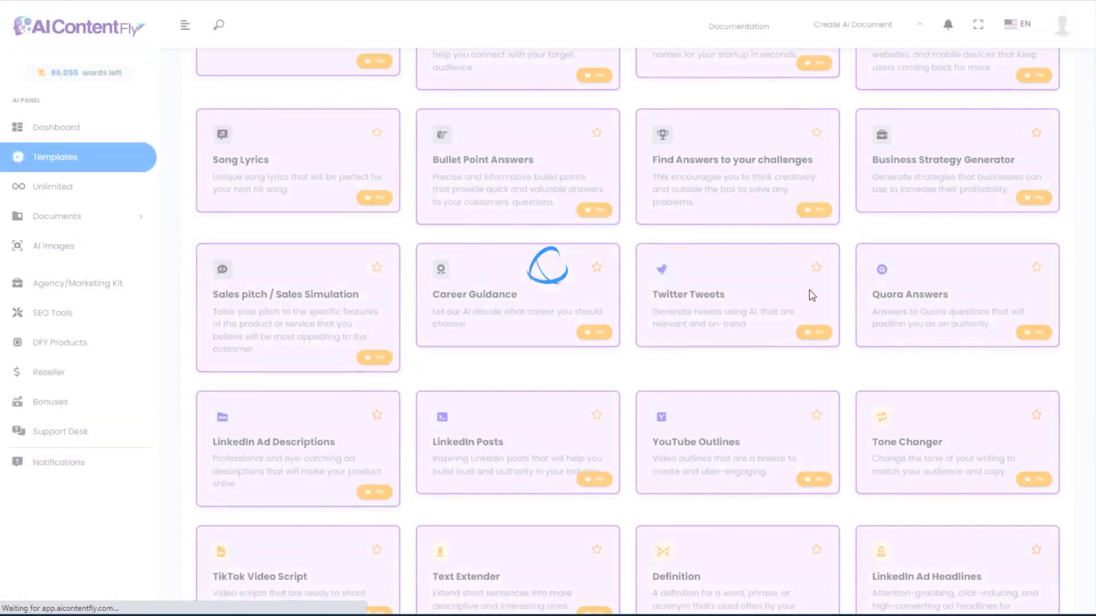
scroll(274, 514, "down", 4)
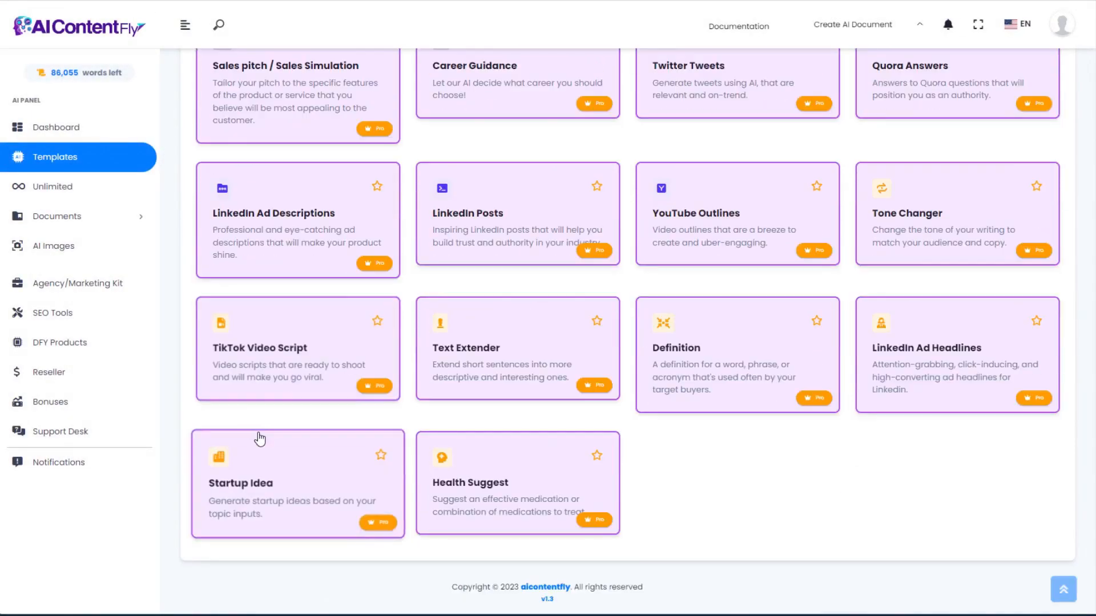
left_click(263, 368)
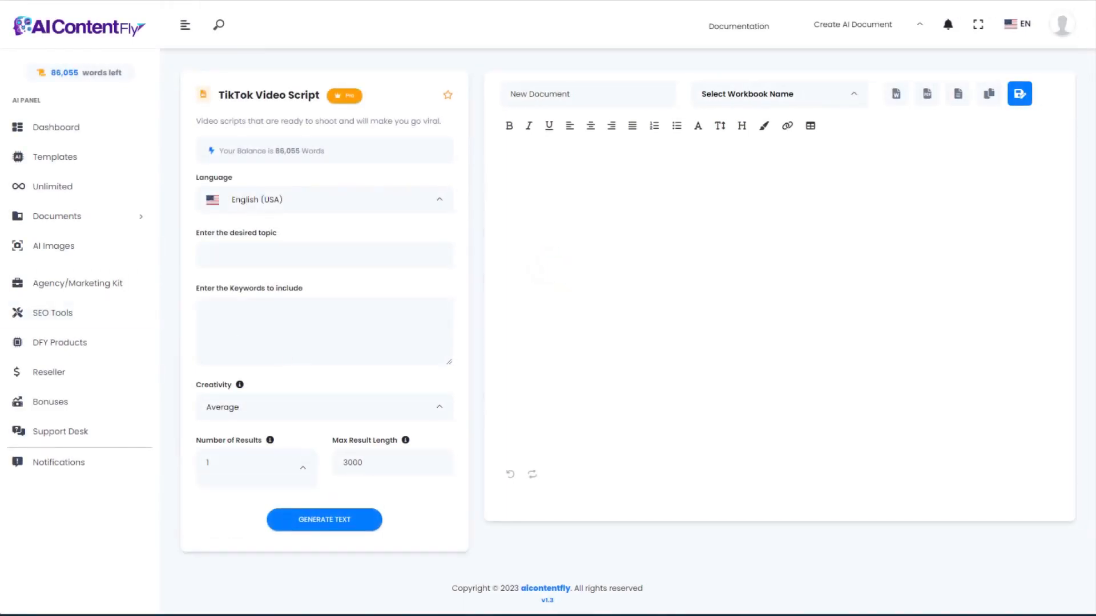
left_click(226, 246)
type("How to create an aquascape at home")
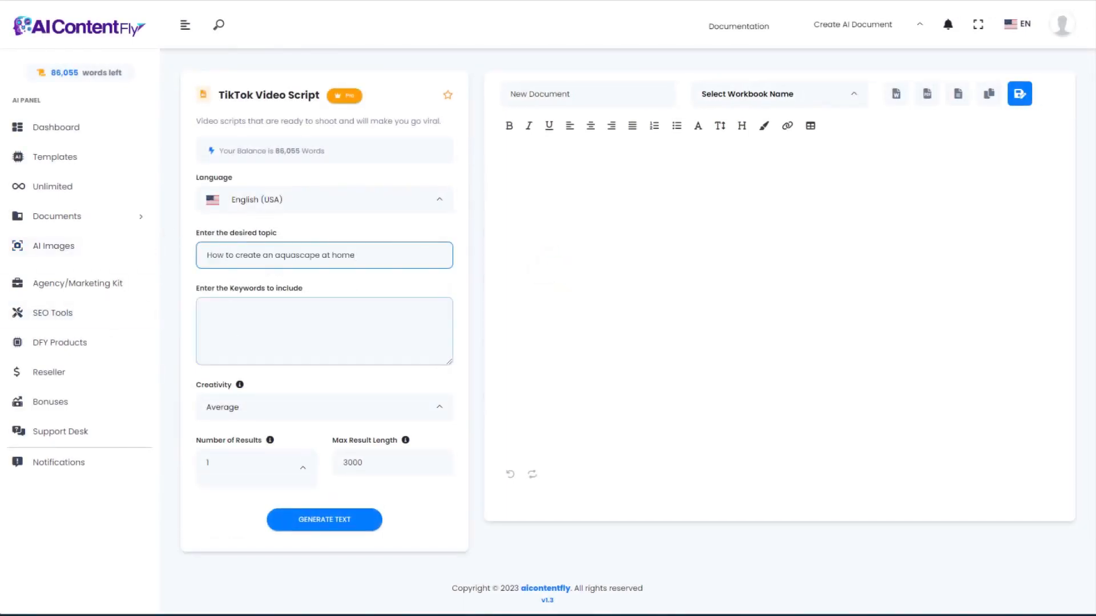
Enter the keywords "aquascape, aquarium, aquascaping, hobby, plants, fun" and generate the TikTok script.
left_click(232, 335)
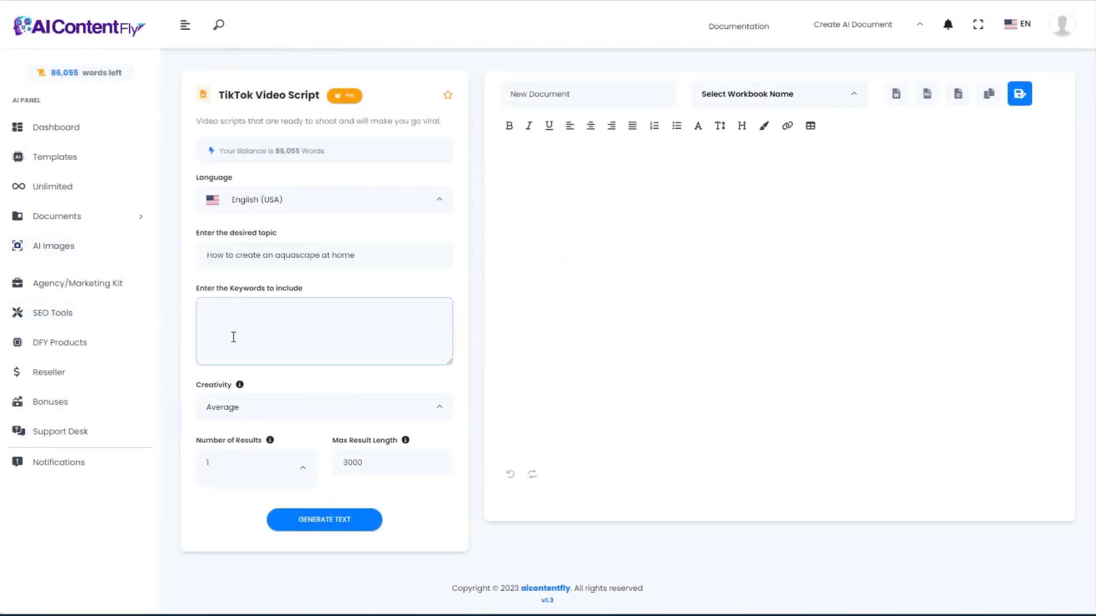
type("aquascape, aquarium, aquascaping, hobby, plants, fun")
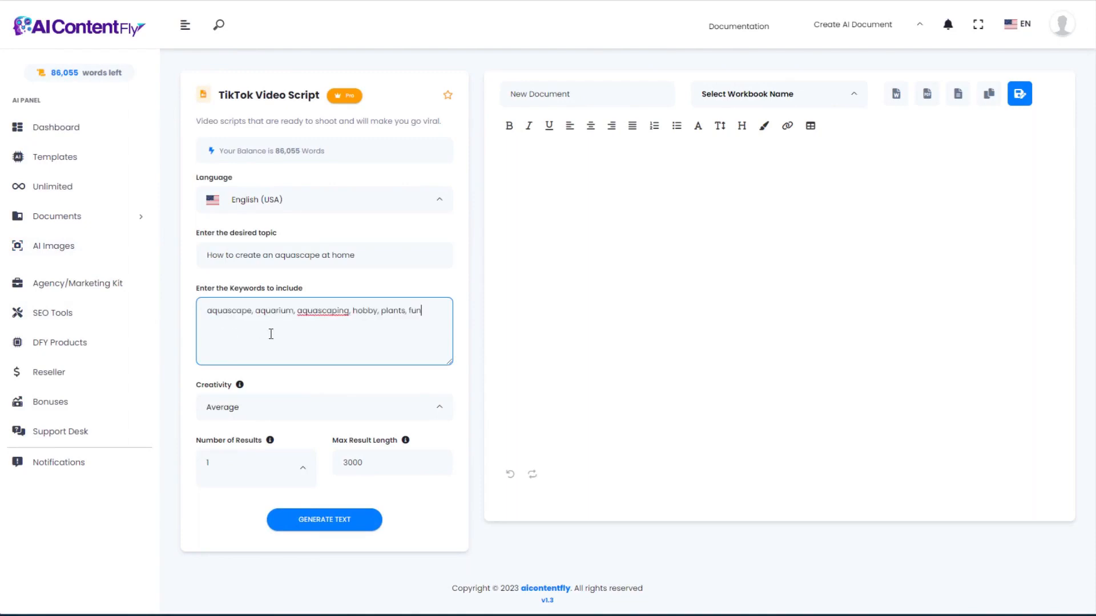
left_click(333, 519)
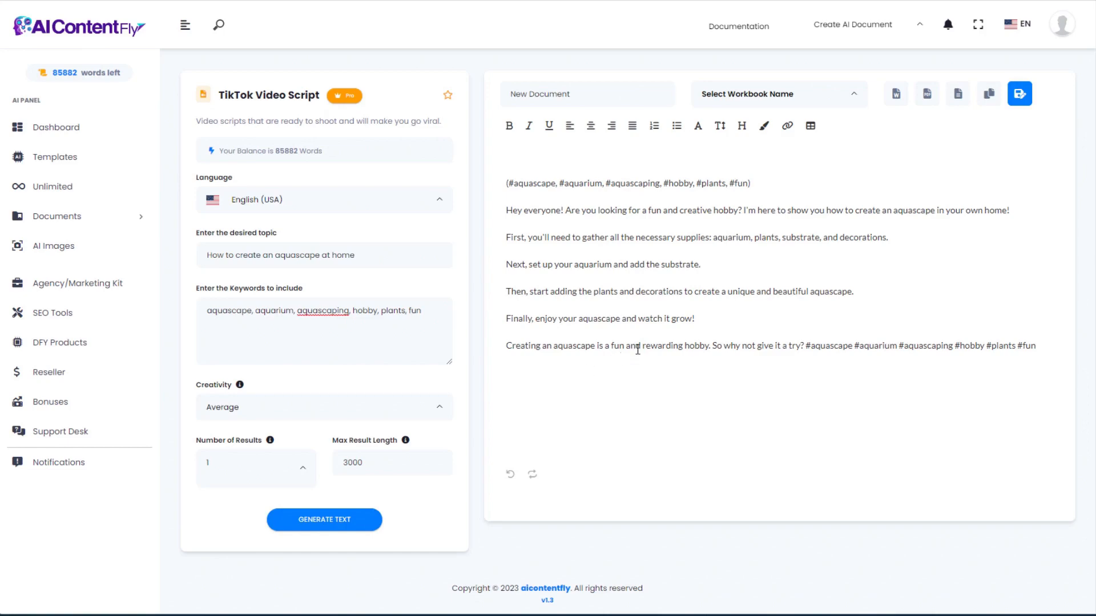
Open the Text Extender template and enter "Aquascaping is a fun hobby." as the content.
key("alt+Left")
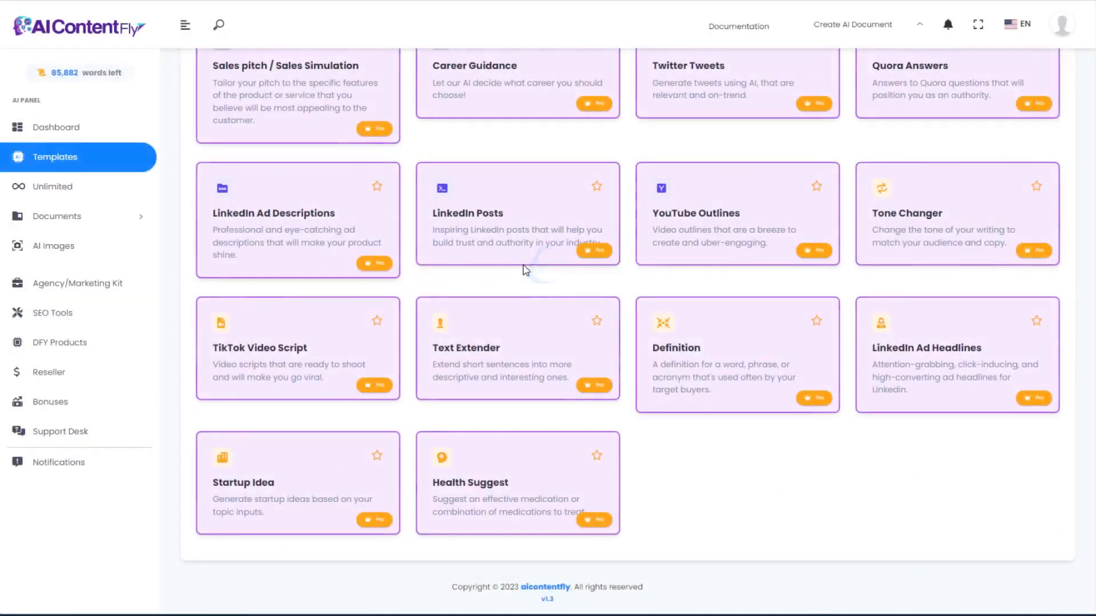
left_click(521, 348)
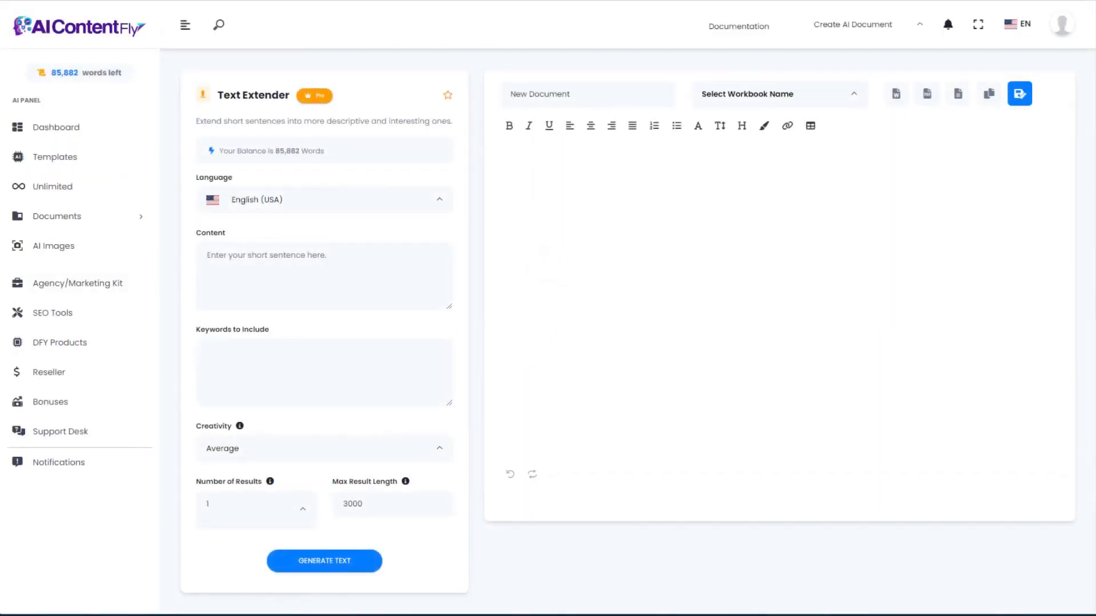
left_click(285, 278)
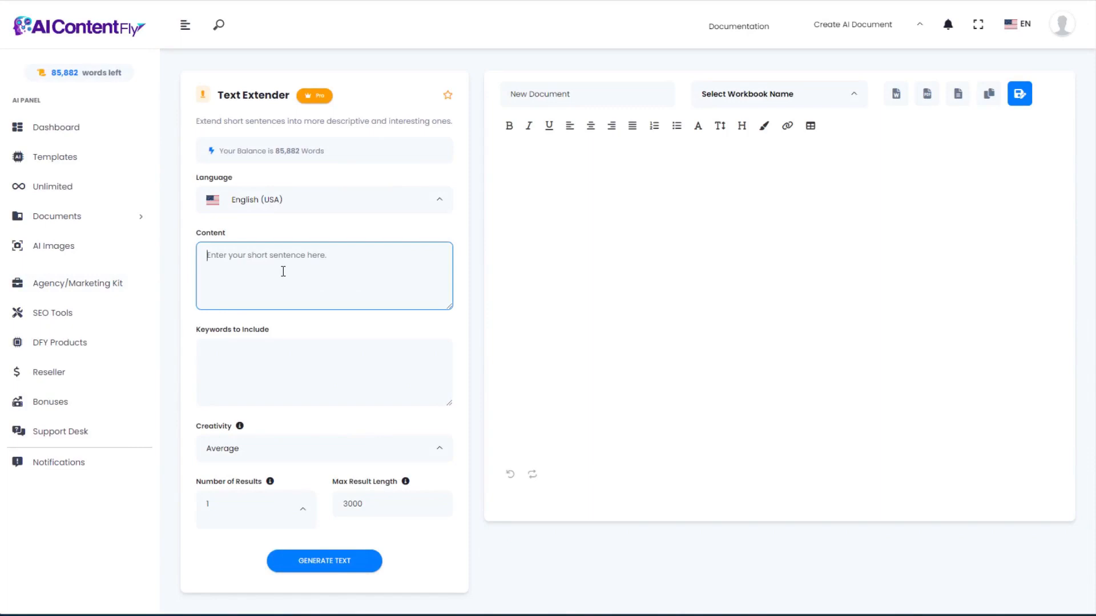
type("Aquascaping is a fun hobby")
type(".")
Enter the keywords "aquarium, easy, aquascape, interesting, home" and generate the extended text.
left_click(223, 346)
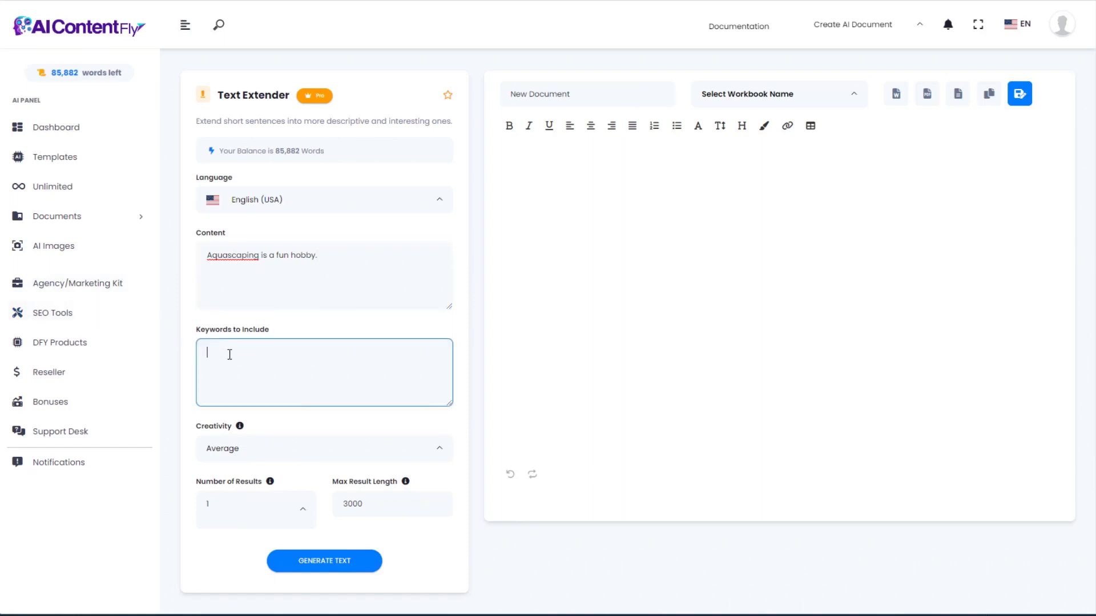
type("aquarium, easy, aquascape, interesting, home")
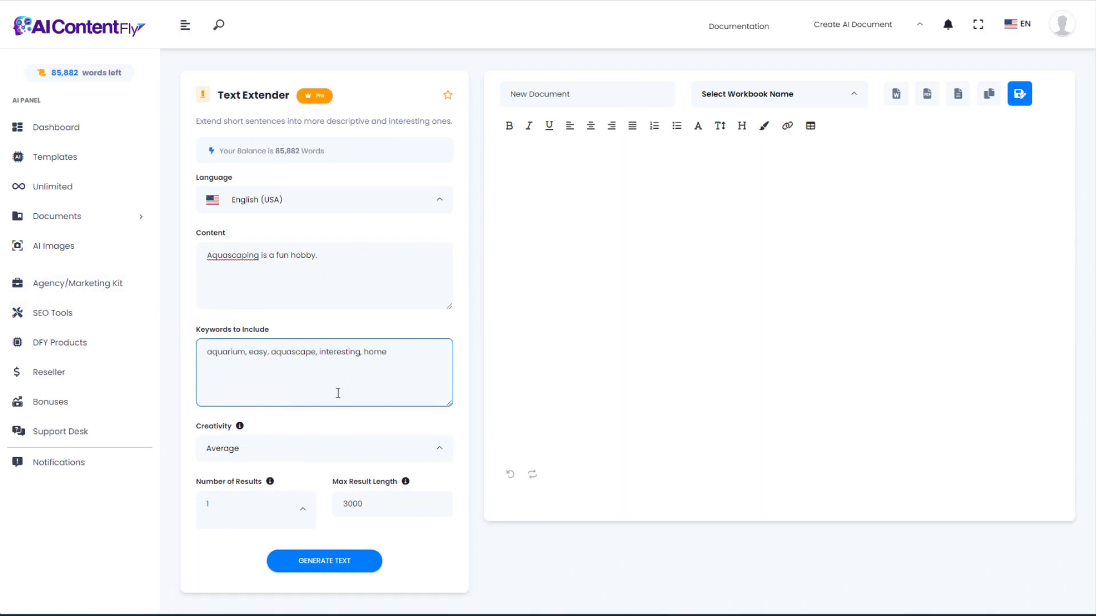
left_click(328, 565)
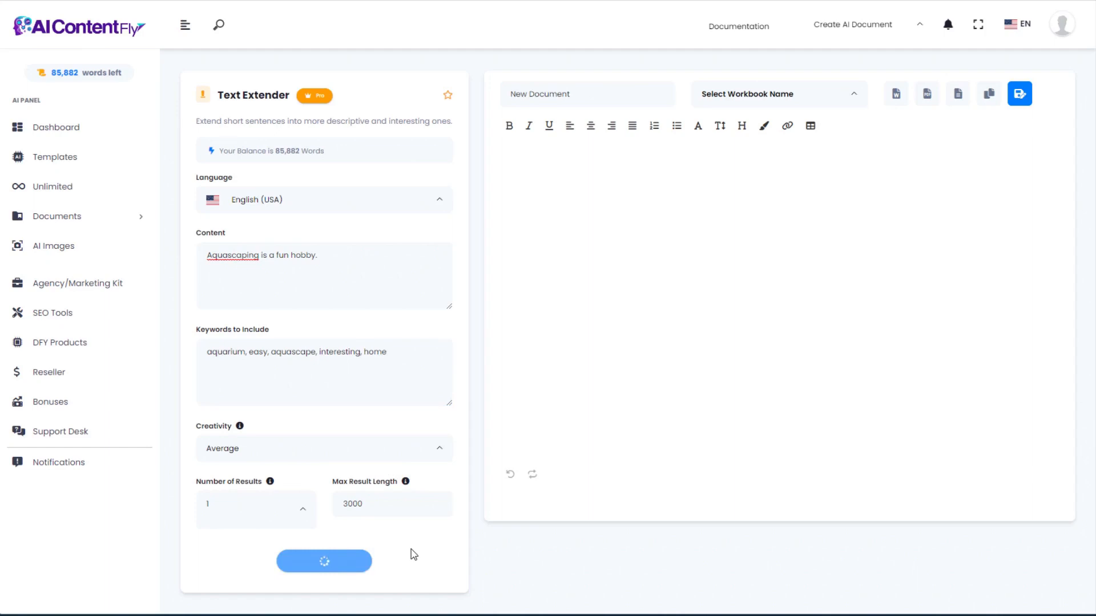
Compare the original short sentence with the extended version and highlight the generated text.
left_click(232, 258)
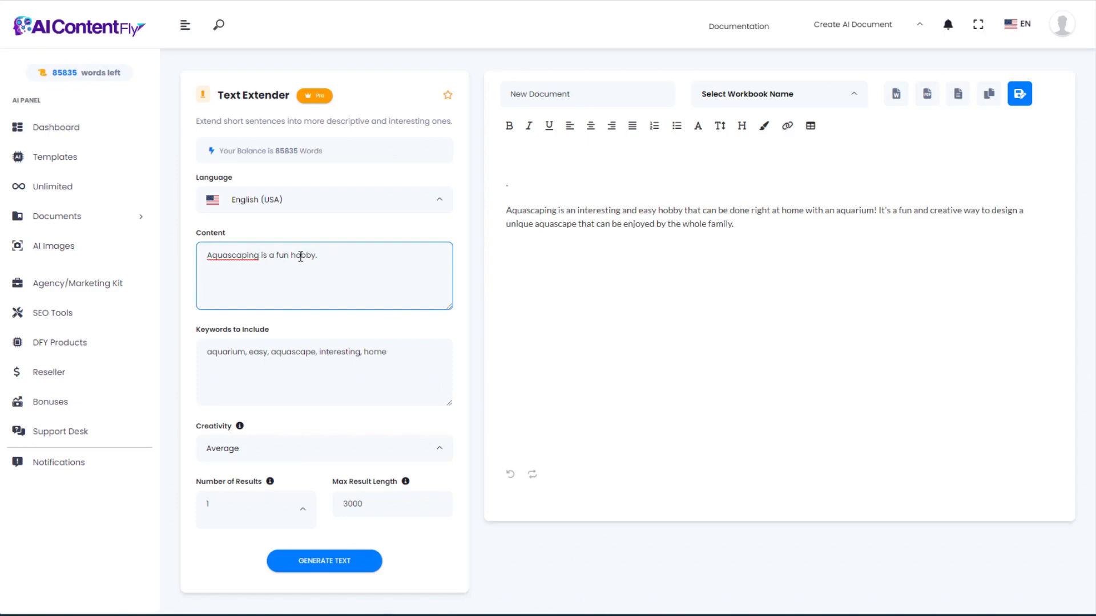
left_click(616, 240)
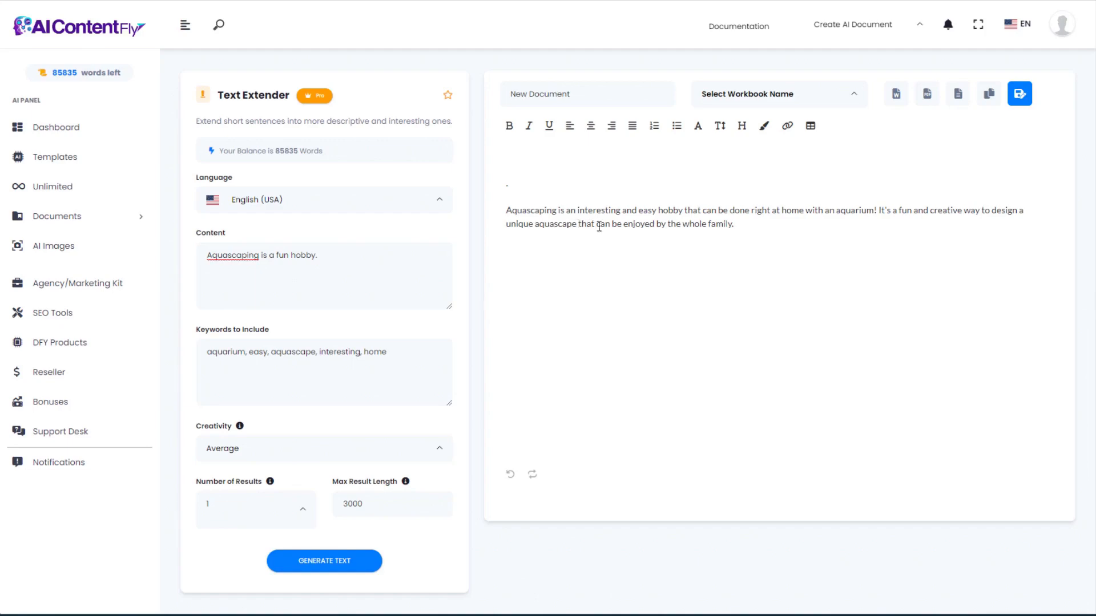
left_click(756, 223)
left_click_drag(757, 223, 489, 212)
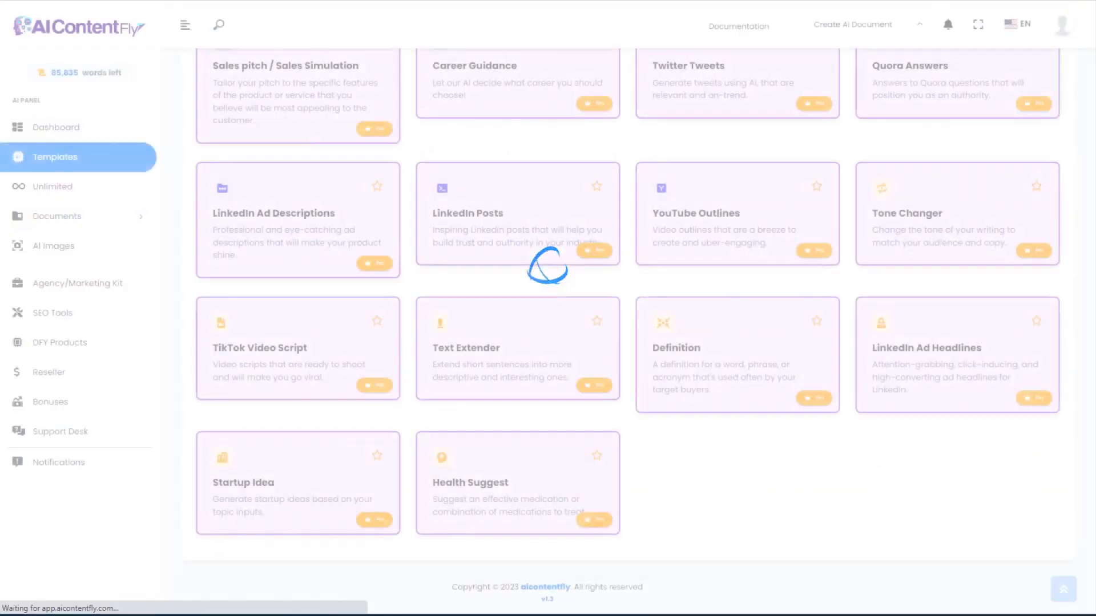
Open the Definition template, generate a definition for the word "aquascape" and highlight it briefly.
left_click(736, 359)
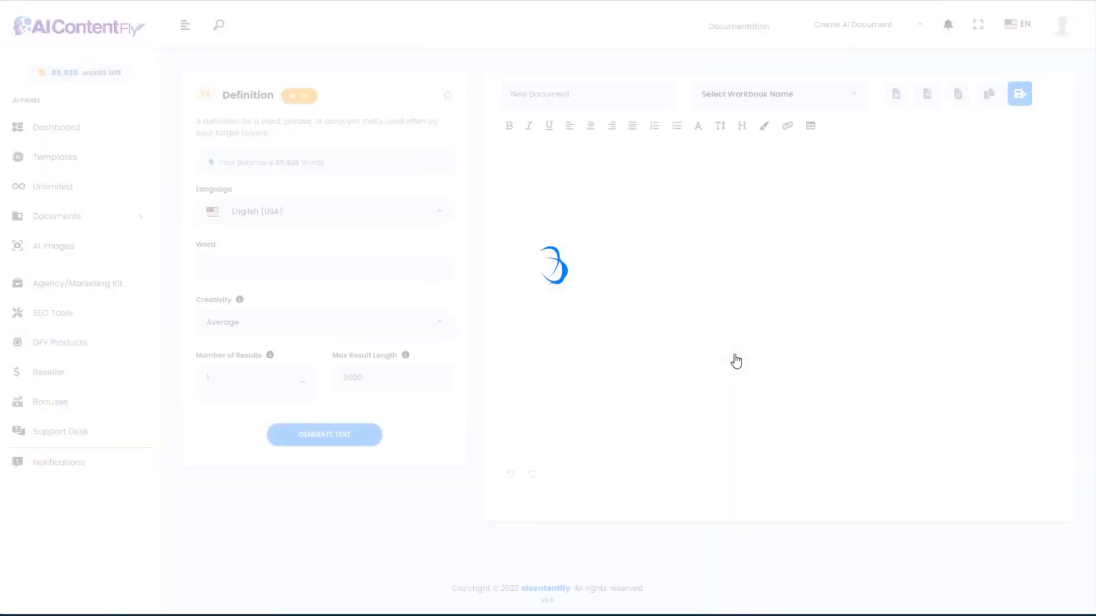
left_click(259, 264)
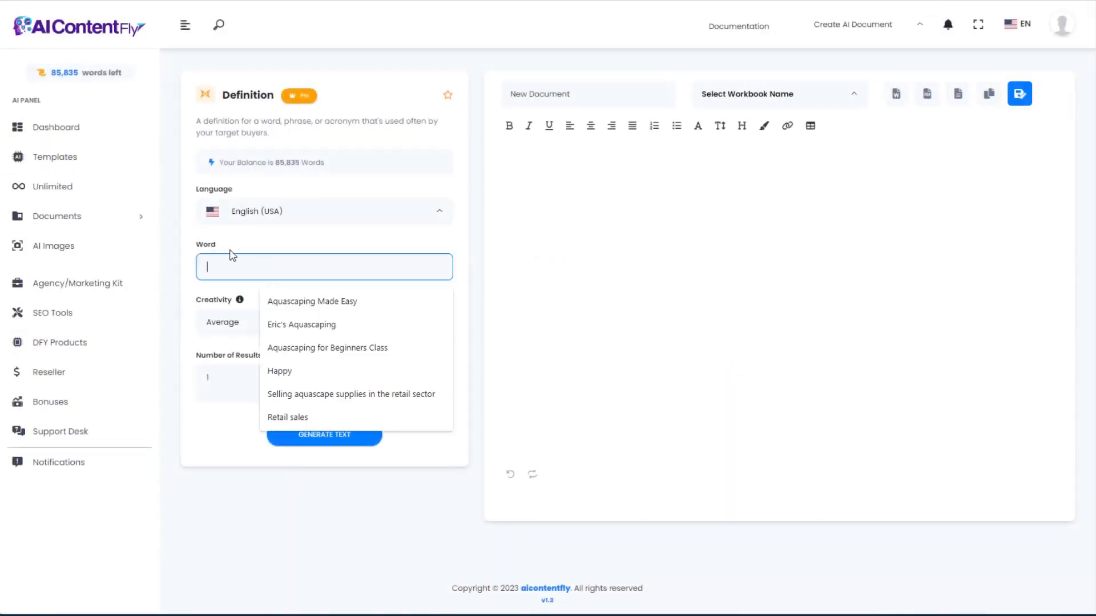
type("aquascape")
left_click(346, 435)
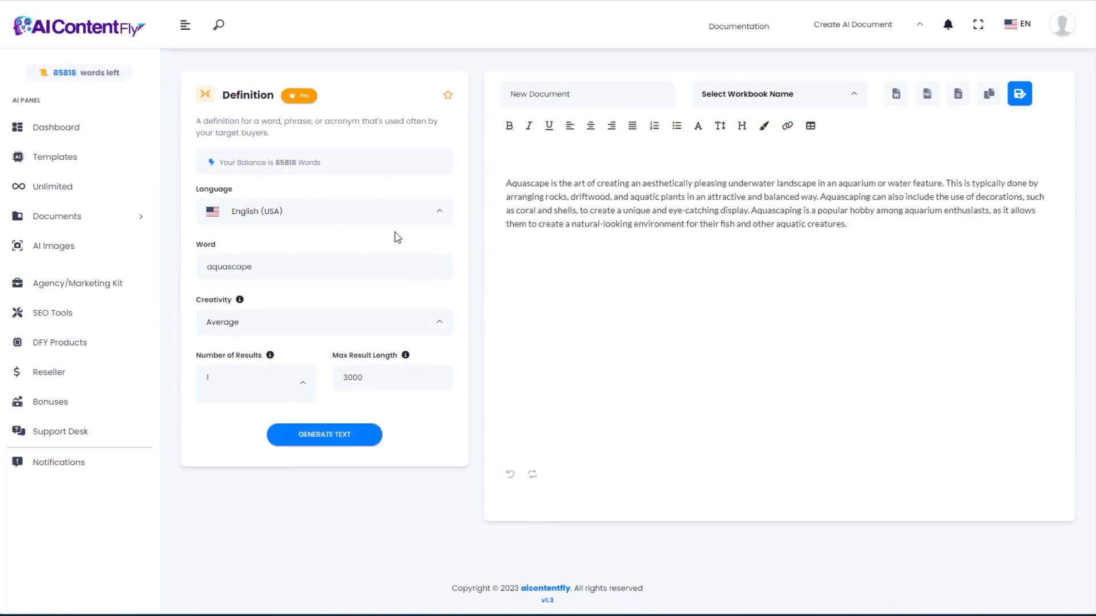
left_click_drag(507, 180, 855, 230)
left_click(777, 272)
Change the Definition template's language to German (Germany).
left_click(360, 215)
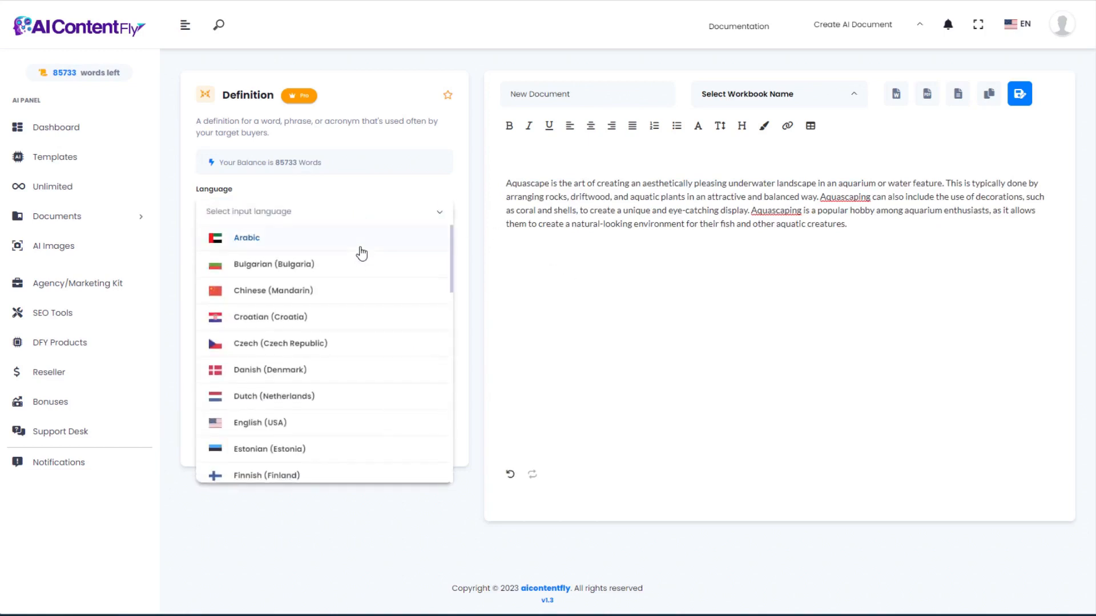
scroll(348, 308, "down", 1)
scroll(348, 309, "down", 2)
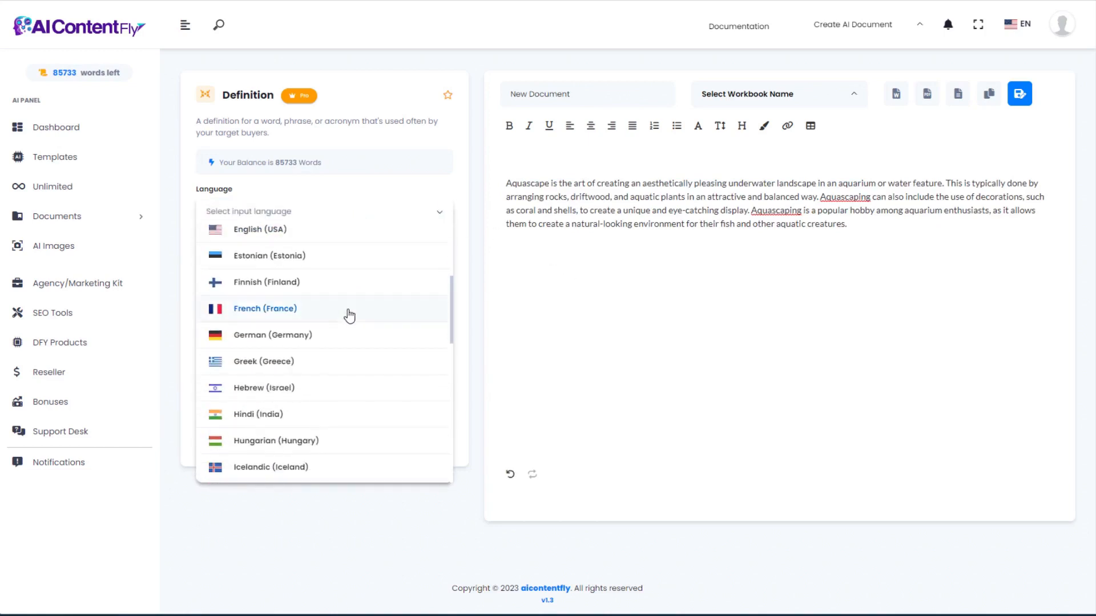
left_click(289, 339)
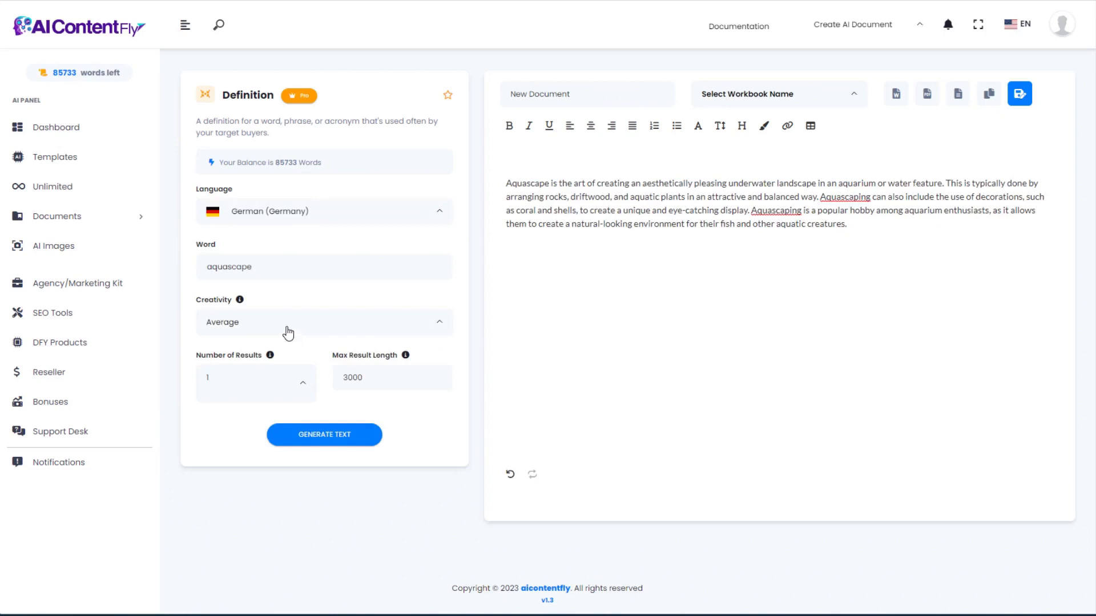
Generate the German definition of "aquascape" and highlight the resulting paragraph briefly.
left_click(334, 439)
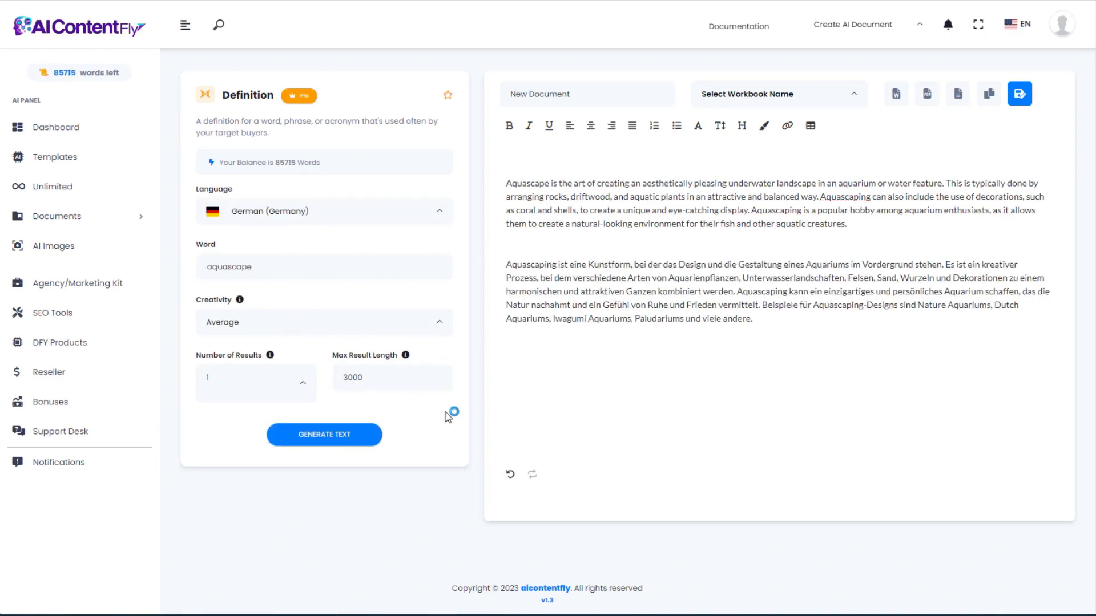
left_click_drag(780, 318, 502, 261)
left_click(687, 391)
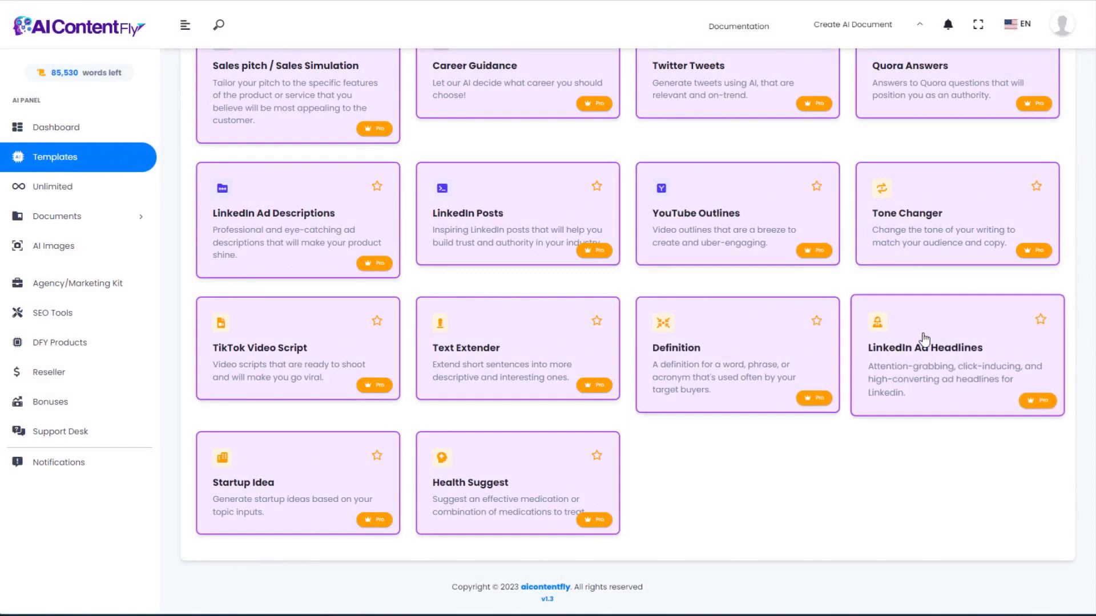
Open the LinkedIn Ad Headlines template, set the product name to "Aquascaping Made Easy" and the audience to people wanting to learn how to create aquascapes.
left_click(892, 324)
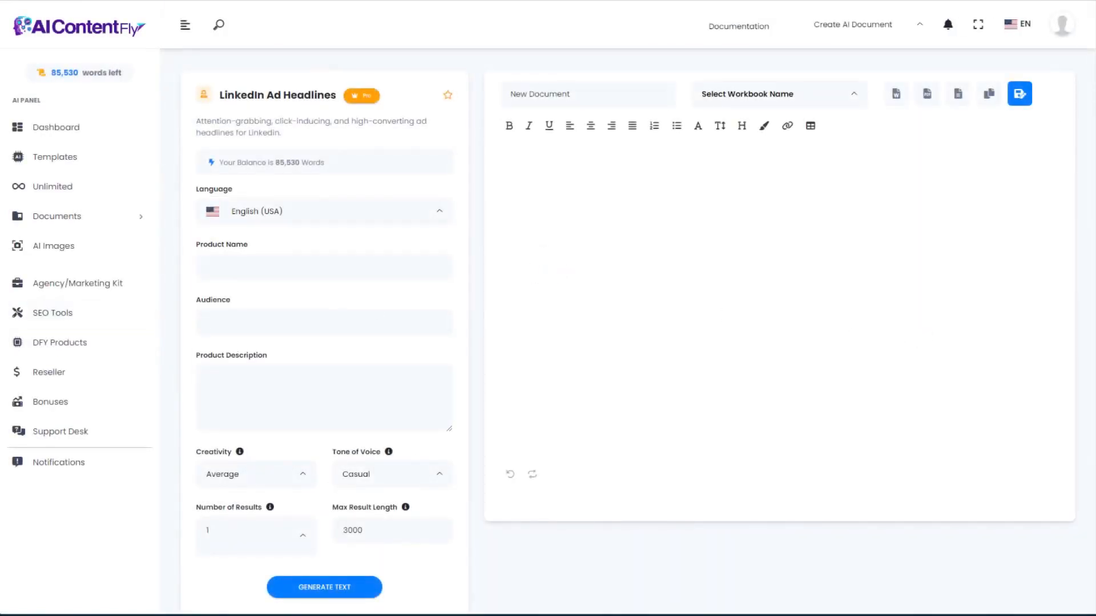
left_click(223, 256)
key("Down")
key("Return")
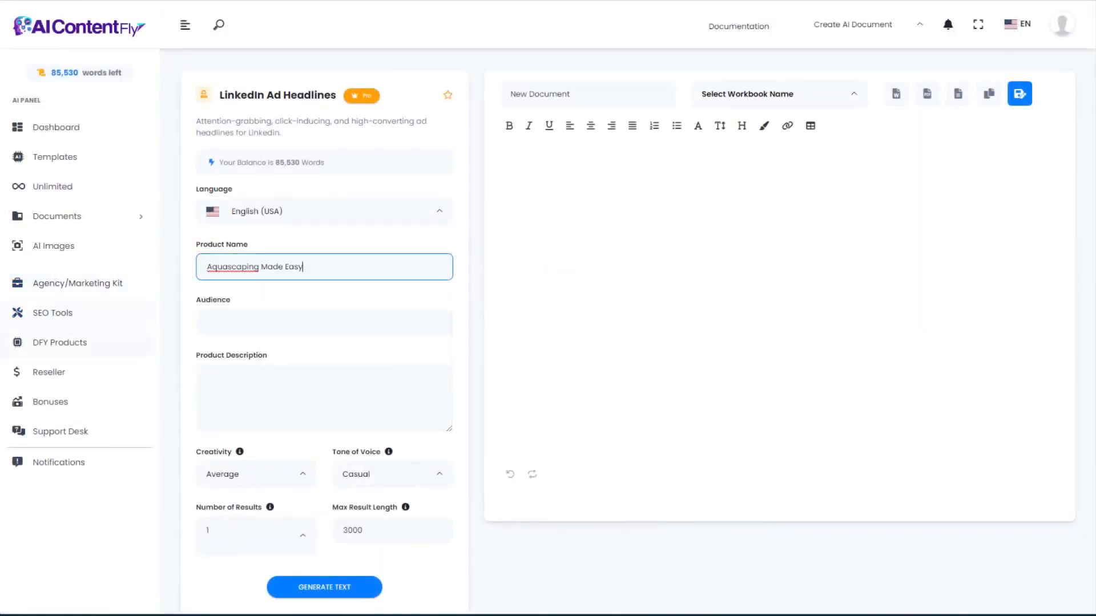
left_click(234, 318)
key("Down")
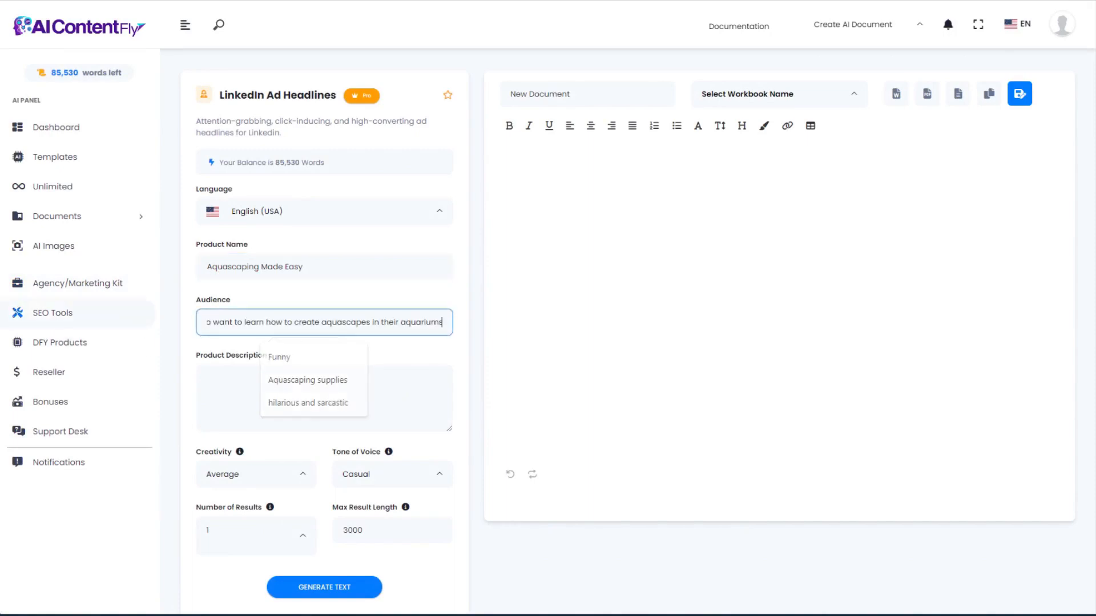
key("Return")
Fill in the product description with the Aquascaping Made Easy course text and generate the LinkedIn ad headlines.
left_click(252, 384)
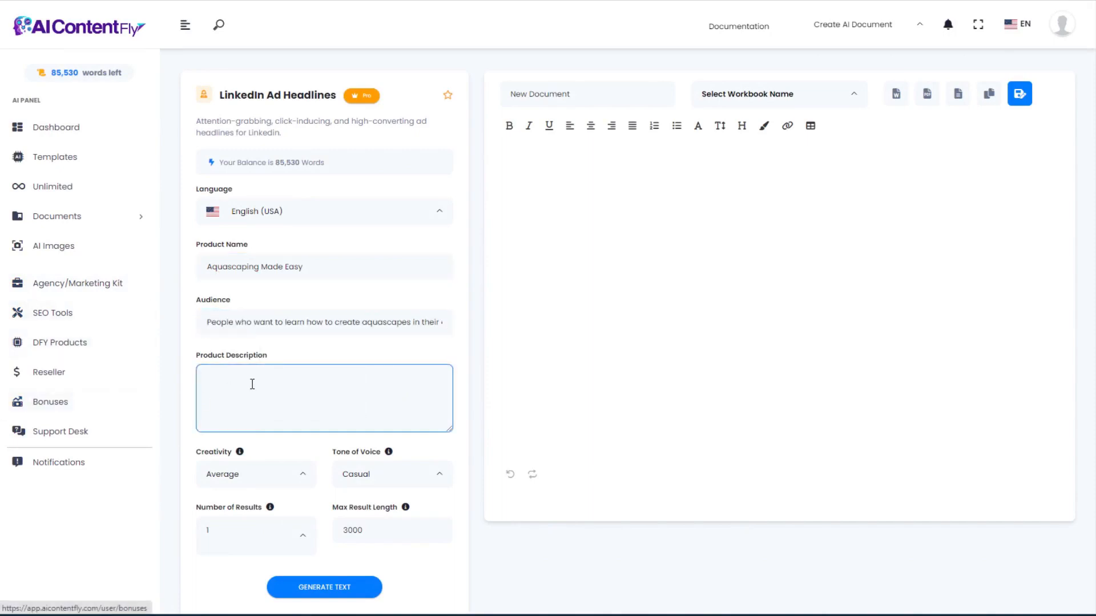
type("Whether you are a beginner or an experienced aquascaper, this course will give you the tools to create a stunning aquascape. With the help of this course, you will be able to create an aquascape that is both beautiful and healthy. So, don't wait any longer - start aquascaping with Aquascaping Made Easy!")
scroll(323, 325, "down", 1)
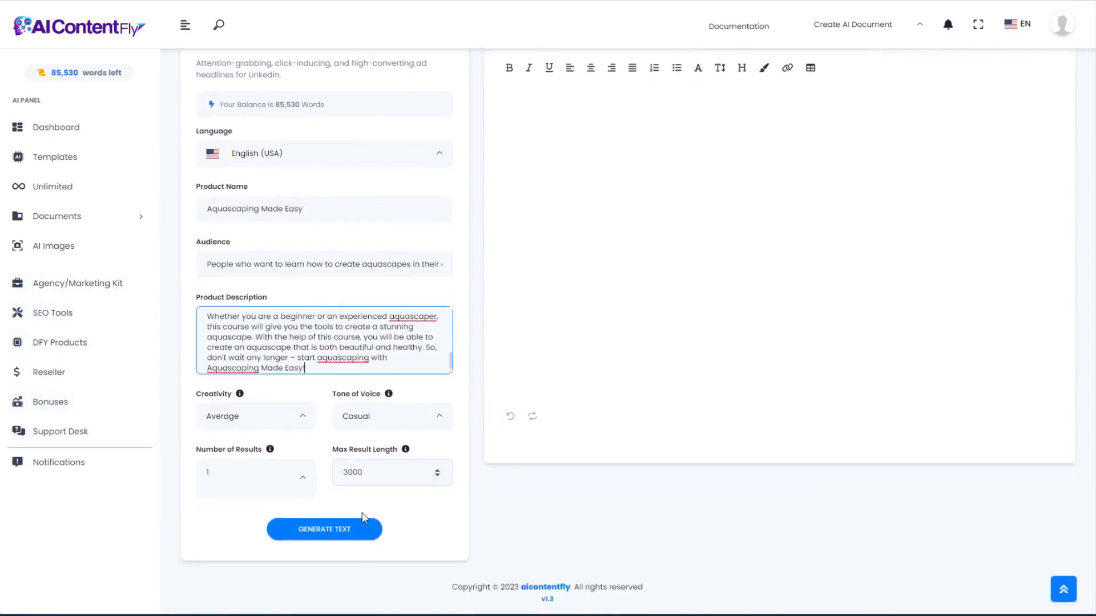
left_click(337, 529)
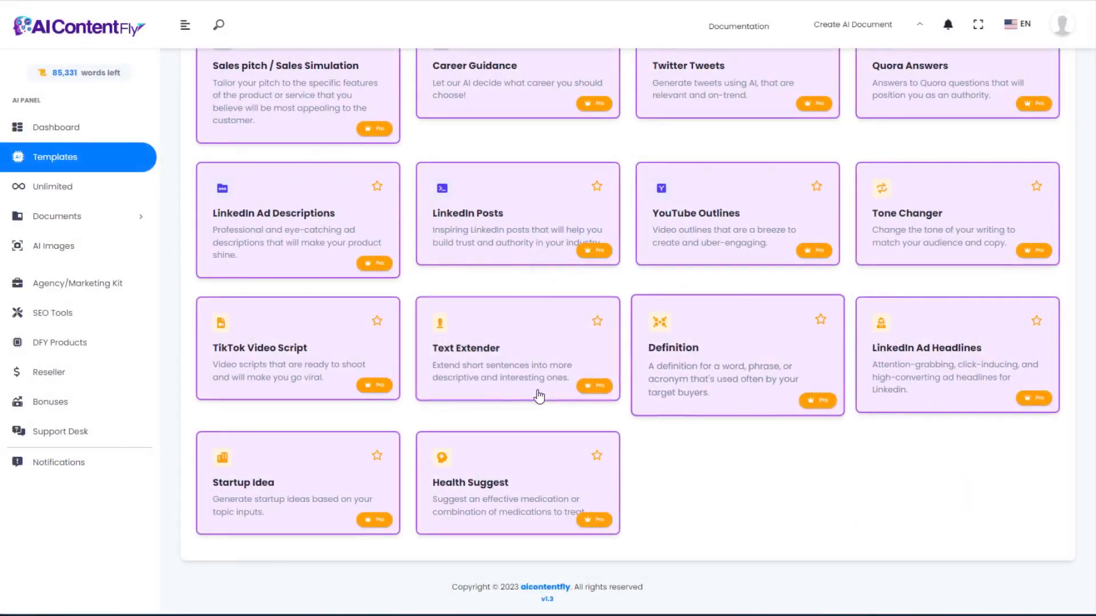
Open the Startup Idea template, enter "aquascaping" as the area of interest and generate the ideas.
left_click(256, 488)
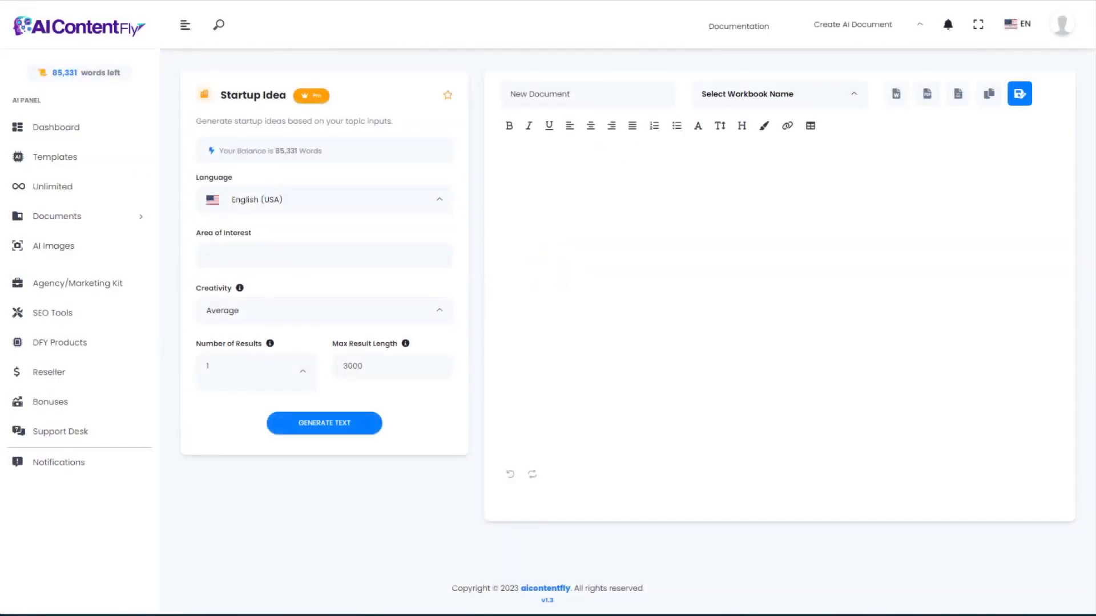
left_click(272, 244)
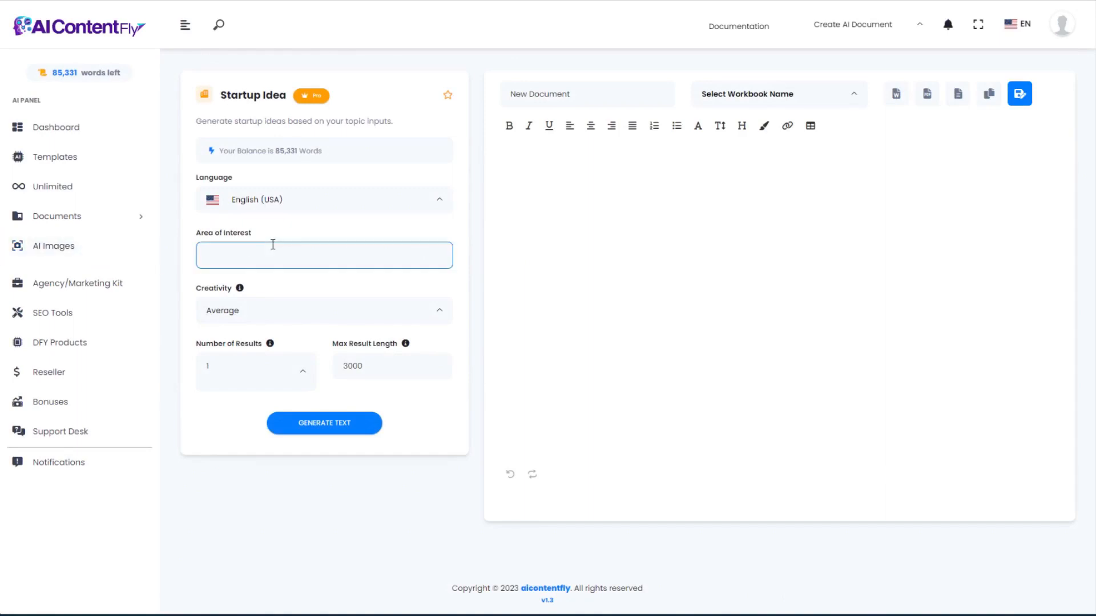
type("aquascaping")
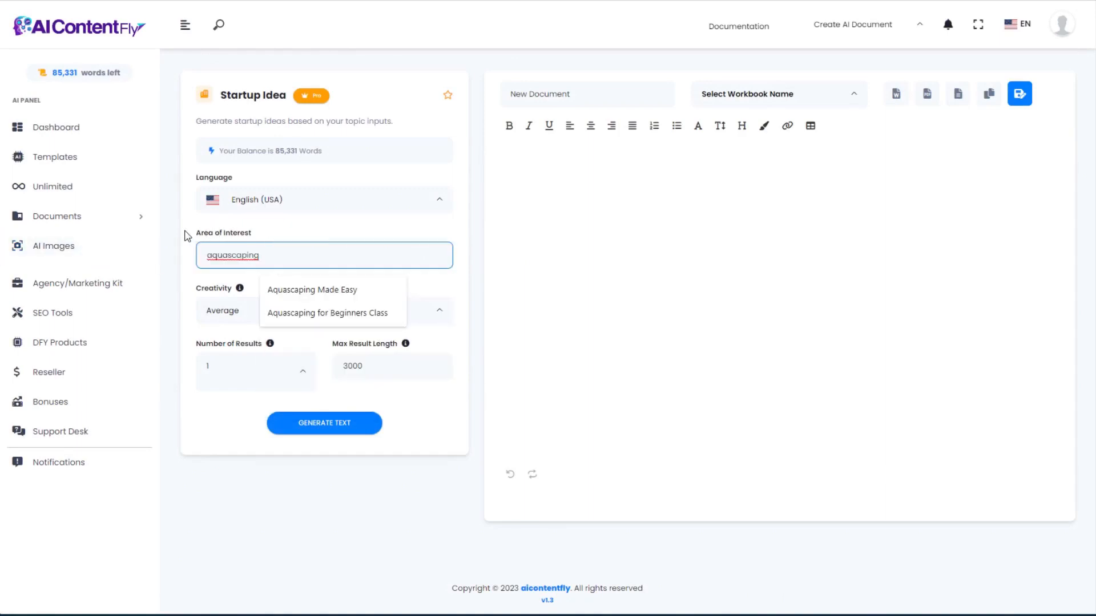
left_click(184, 238)
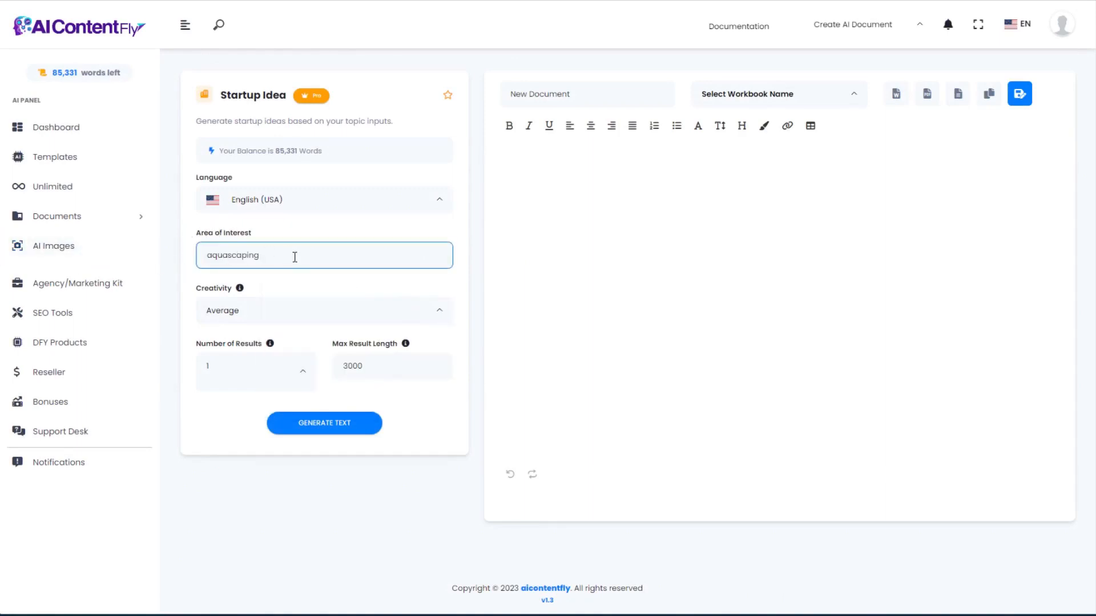
left_click(341, 422)
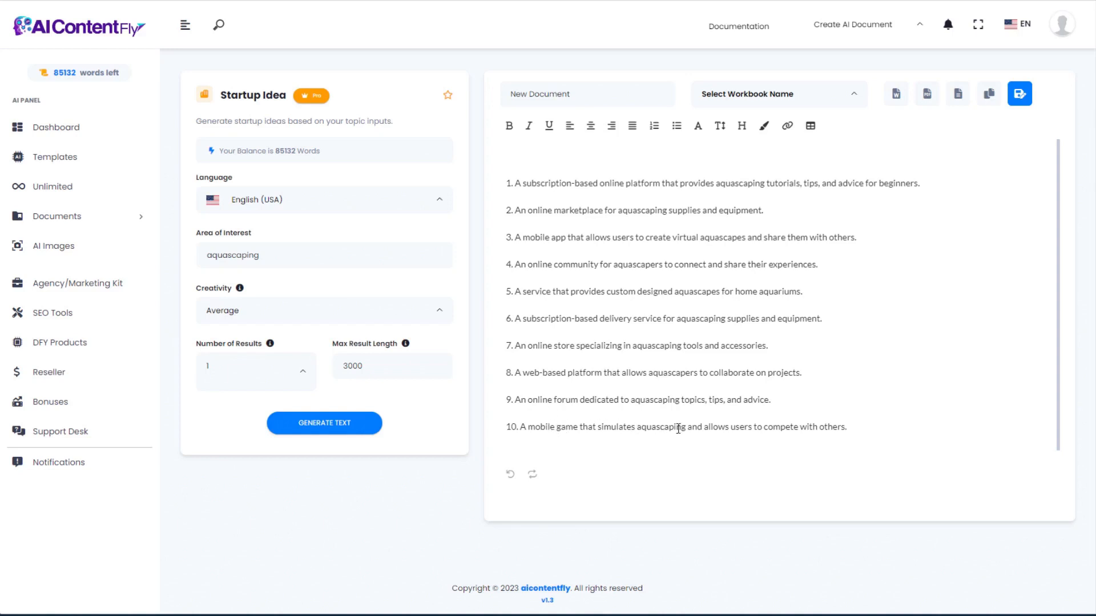
Review the generated list of startup ideas and point out the area of interest that was entered.
scroll(848, 364, "down", 1)
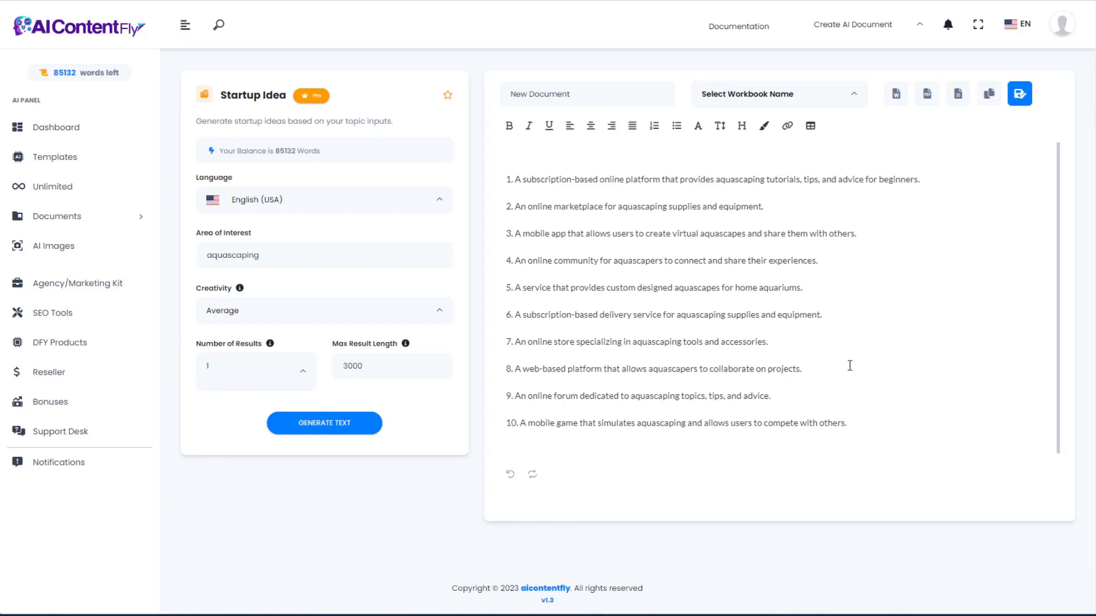
scroll(847, 359, "up", 1)
scroll(846, 359, "down", 1)
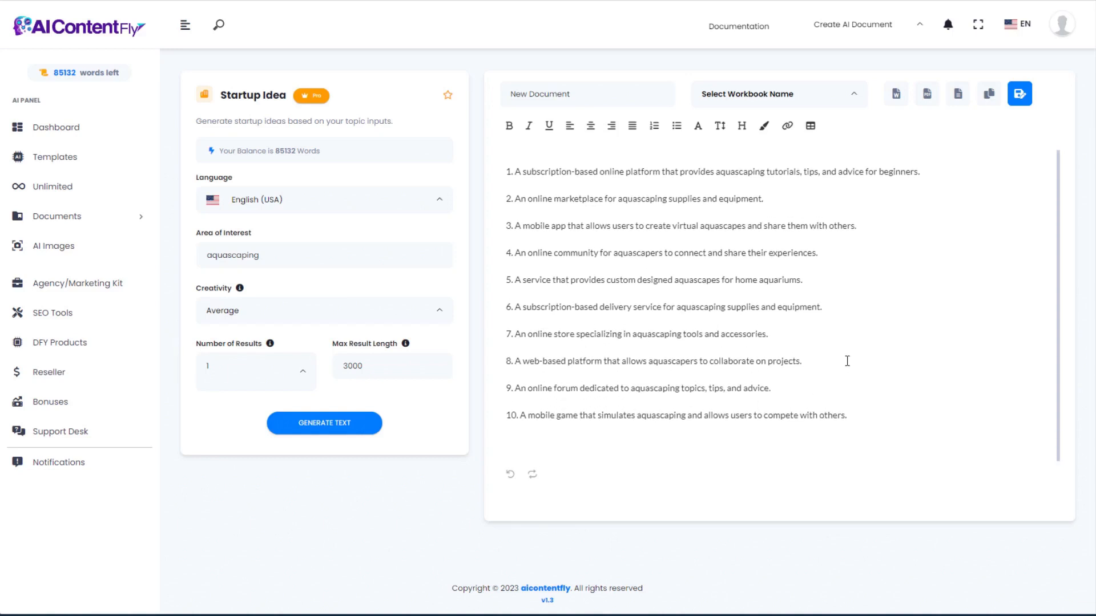
scroll(847, 360, "up", 1)
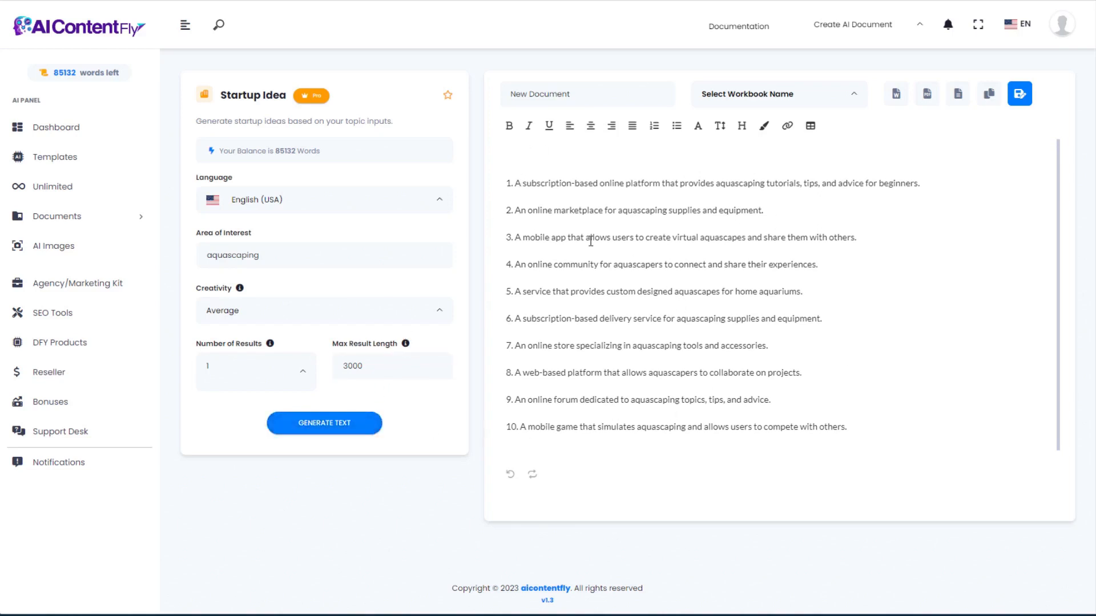
left_click(293, 262)
left_click_drag(293, 262, 207, 256)
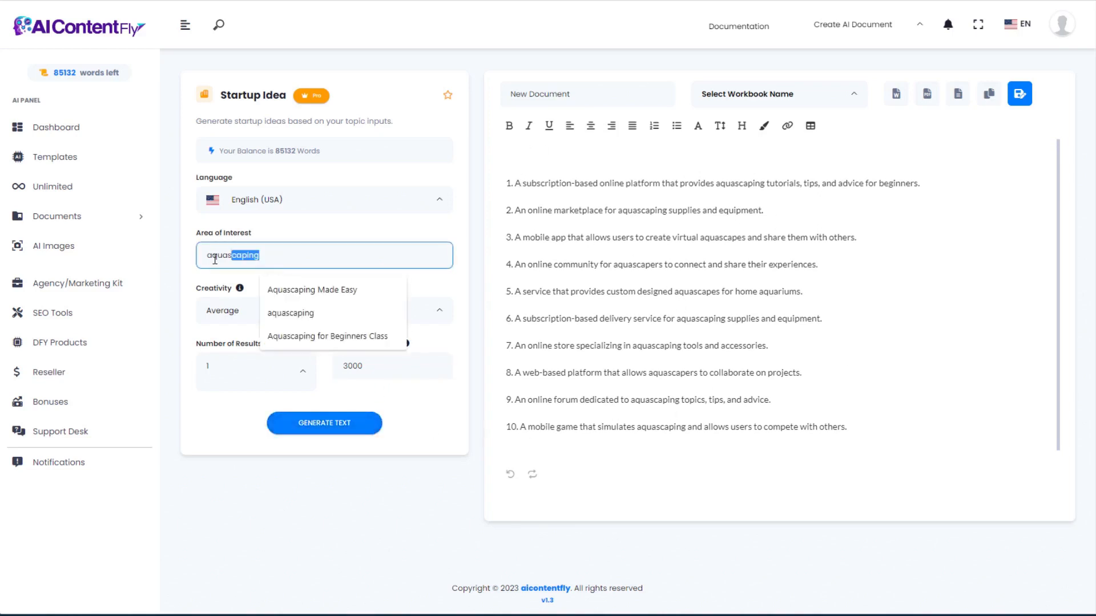
left_click(184, 281)
left_click(210, 254)
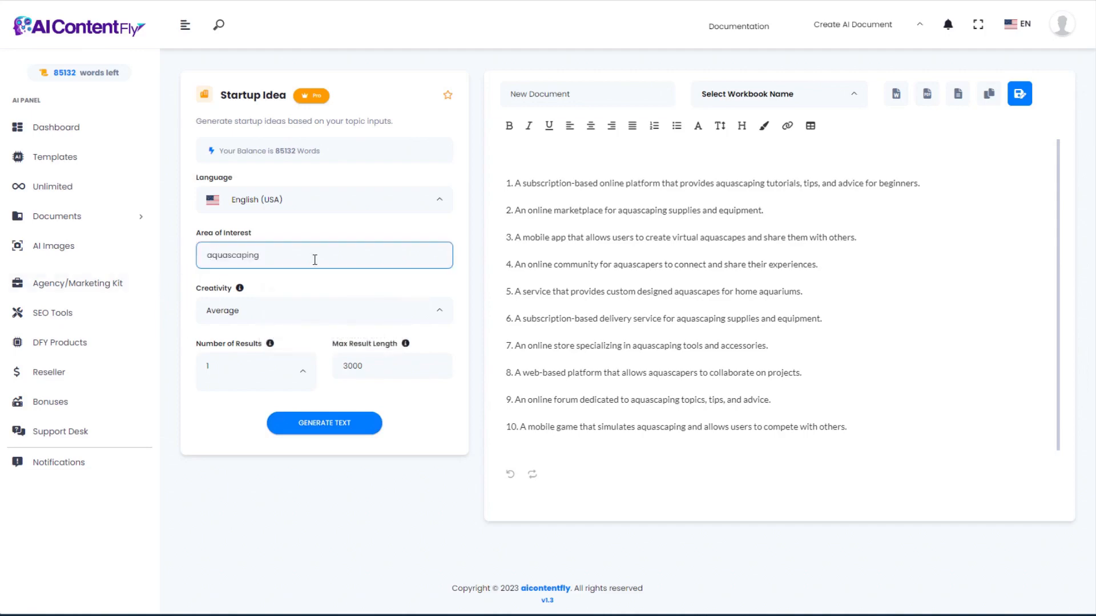
Open the Health Suggest template and enter "nitrogen deficiency in aquatic plants" as the disease or condition.
left_click(19, 0)
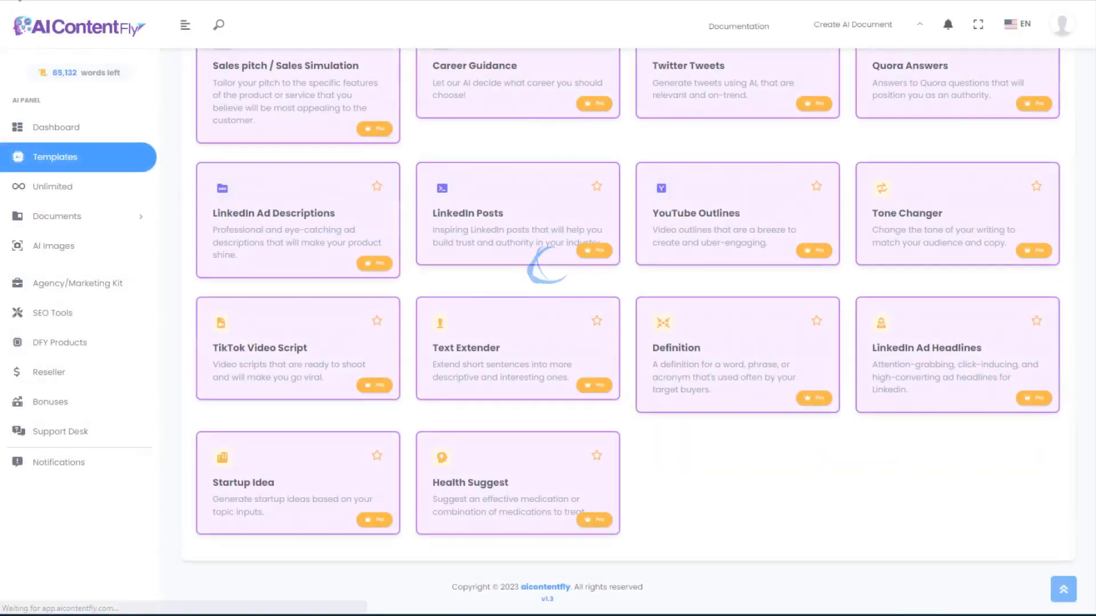
left_click(492, 486)
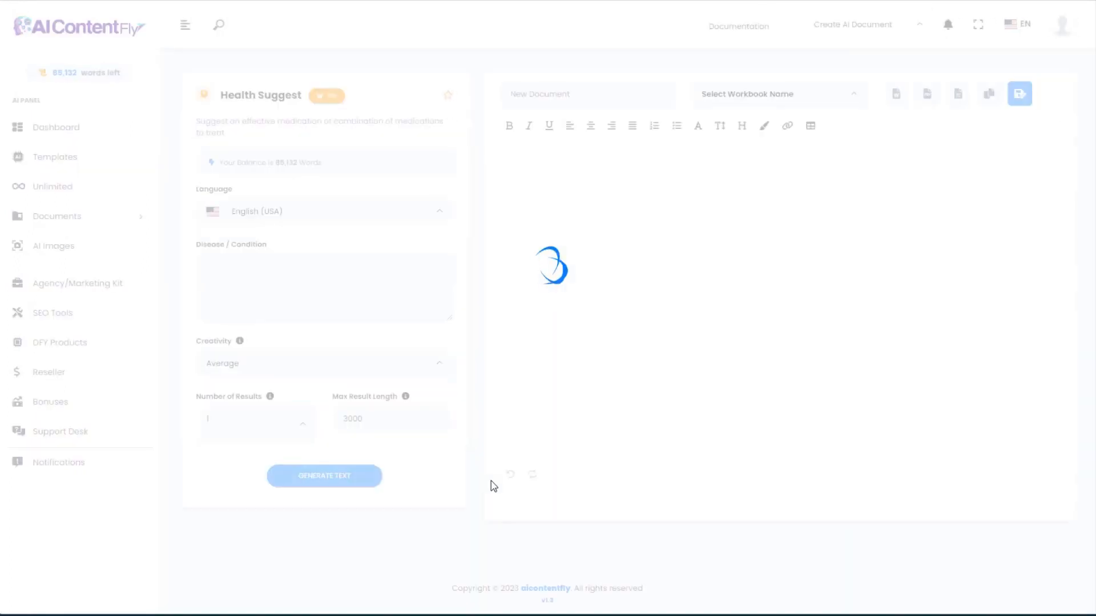
left_click(417, 315)
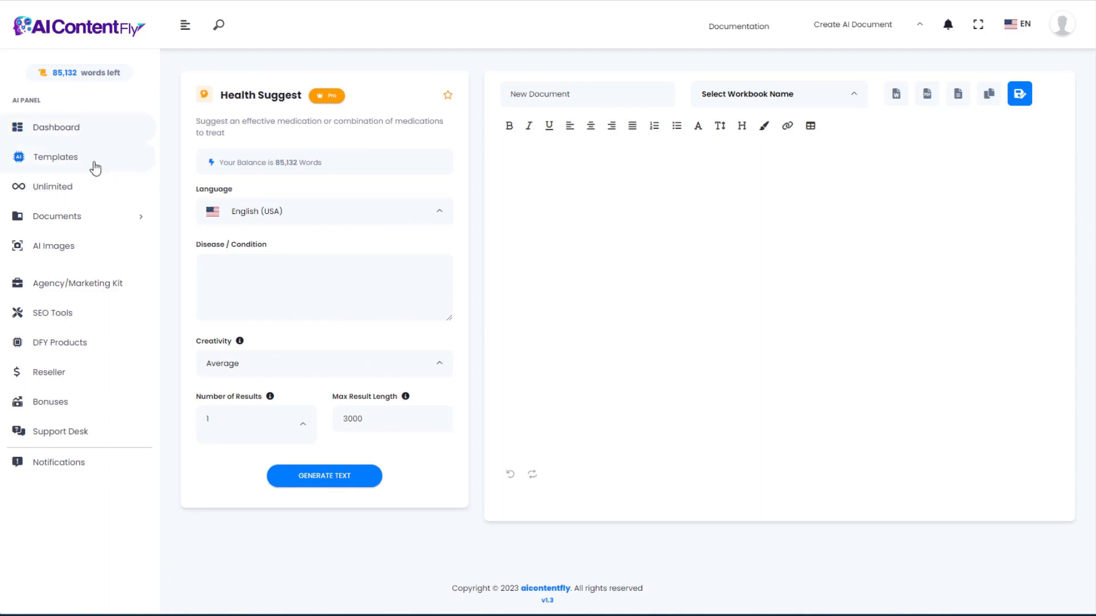
left_click(252, 277)
type("nitrogen deficiency in aquatic plants")
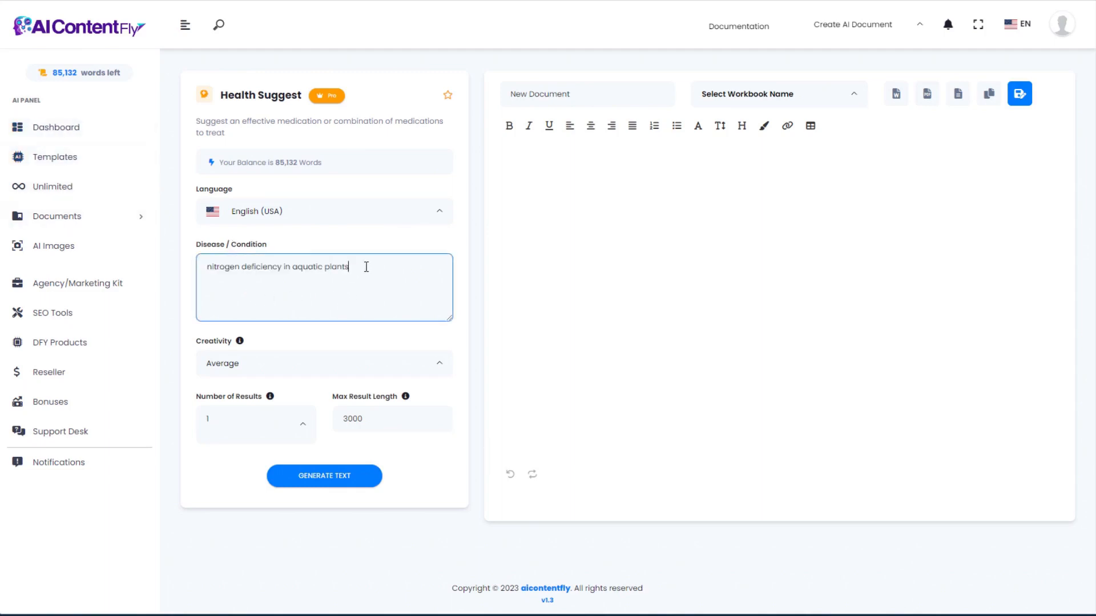
left_click(372, 240)
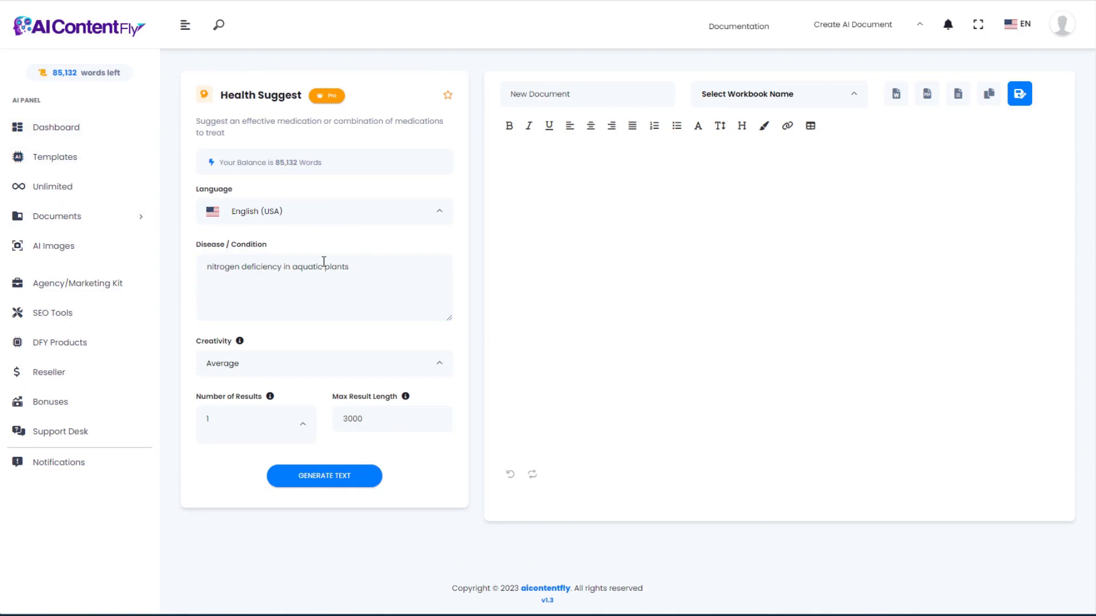
left_click(285, 269)
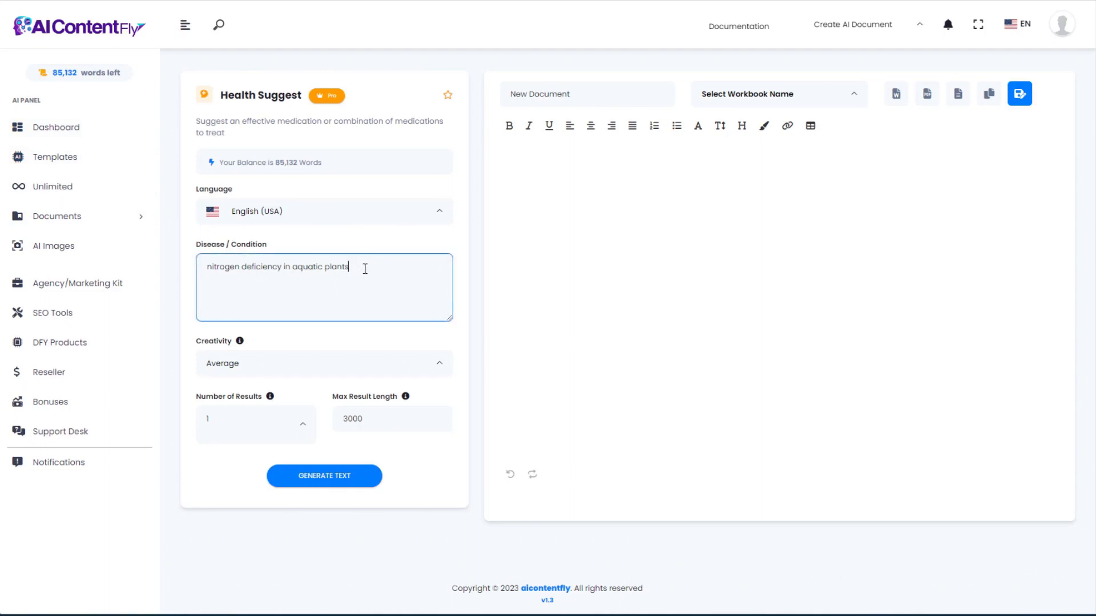
left_click(344, 298)
left_click(350, 243)
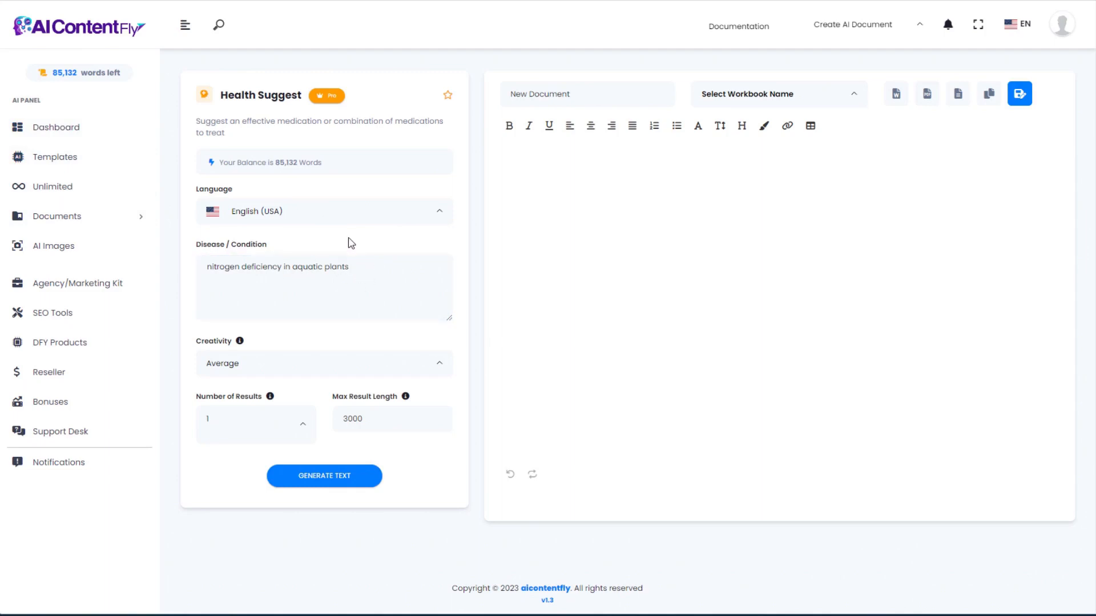
left_click(357, 283)
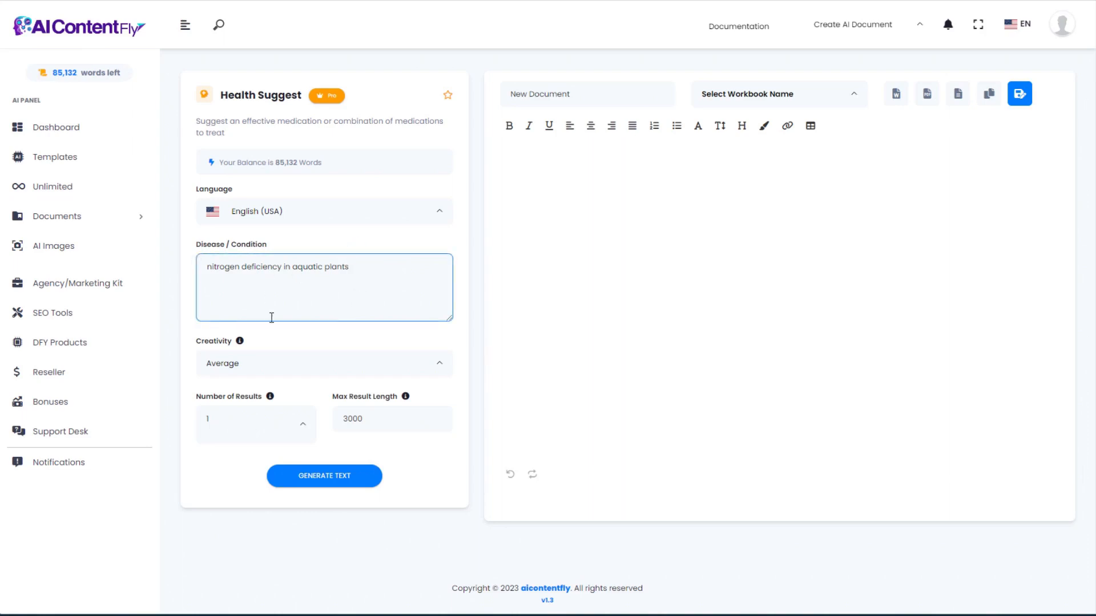
Generate the treatment suggestion for the entered plant condition and highlight the resulting text for review.
left_click(334, 482)
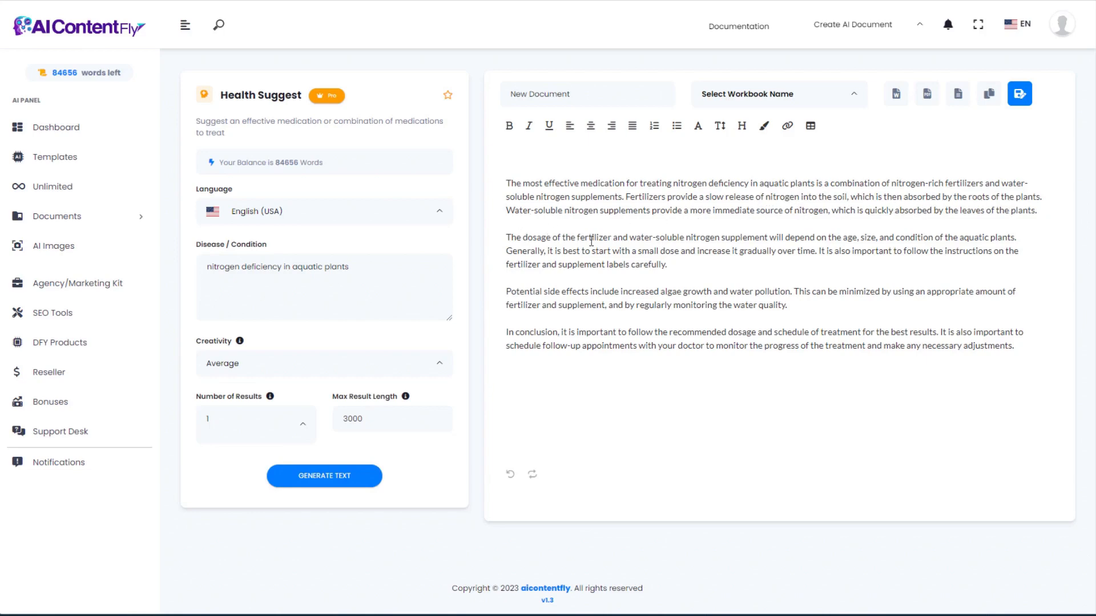
left_click_drag(1040, 350, 504, 231)
left_click(556, 280)
left_click(284, 265)
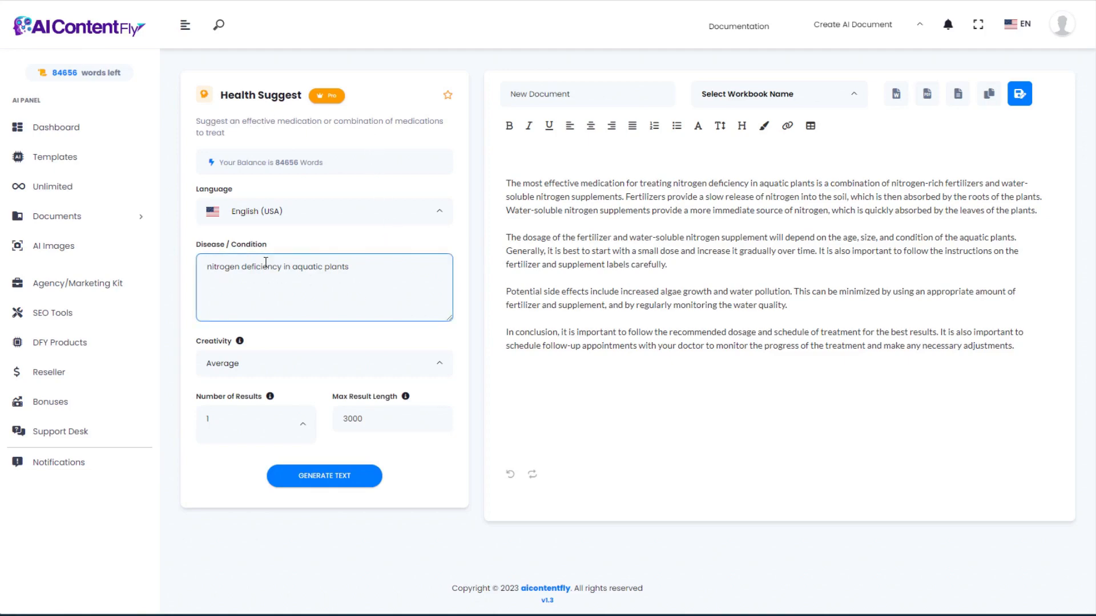
left_click_drag(508, 184, 1017, 350)
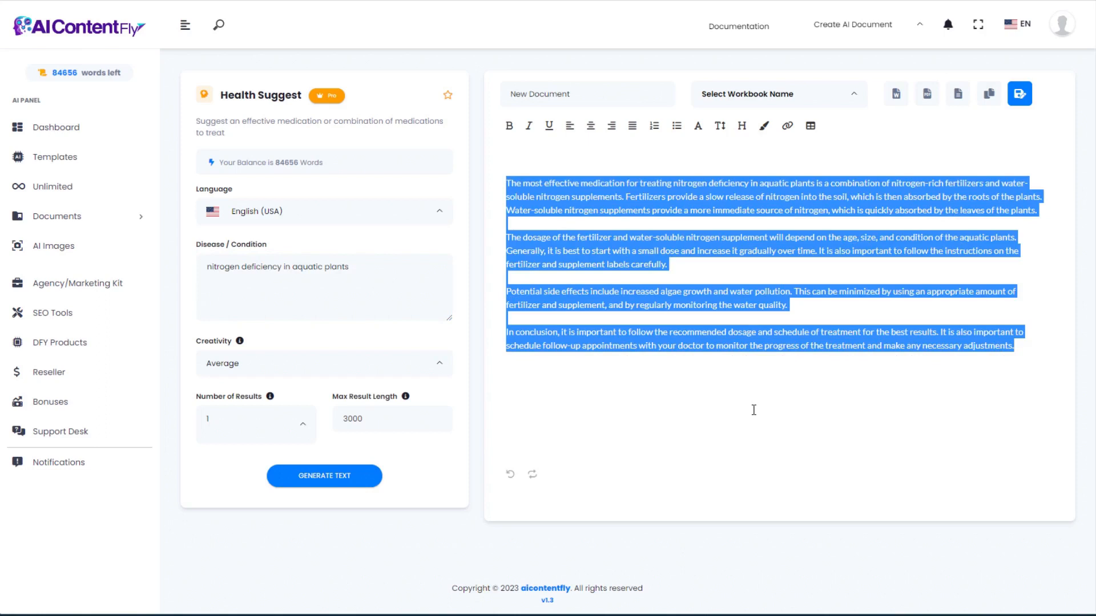
left_click(656, 326)
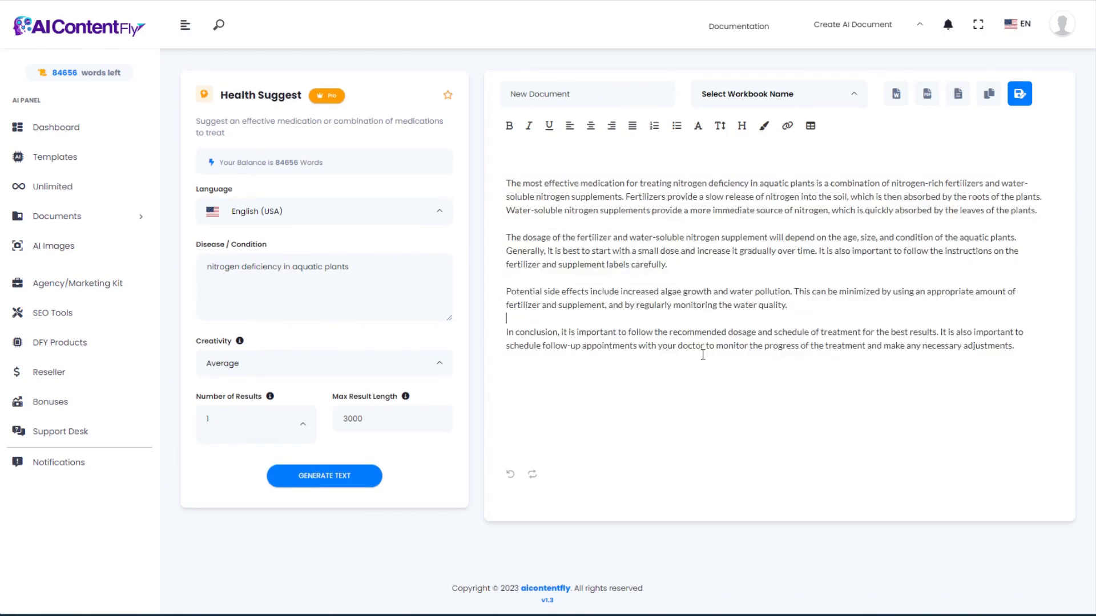
Return to the templates overview and browse the whole list back to its beginning.
left_click(20, 0)
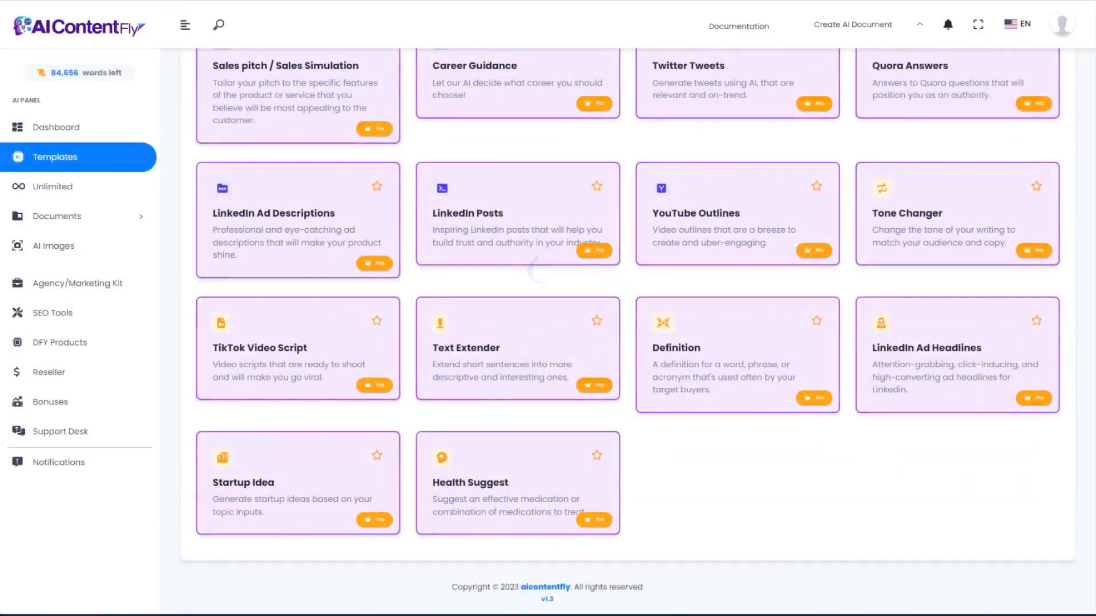
scroll(350, 311, "up", 6)
scroll(350, 311, "down", 6)
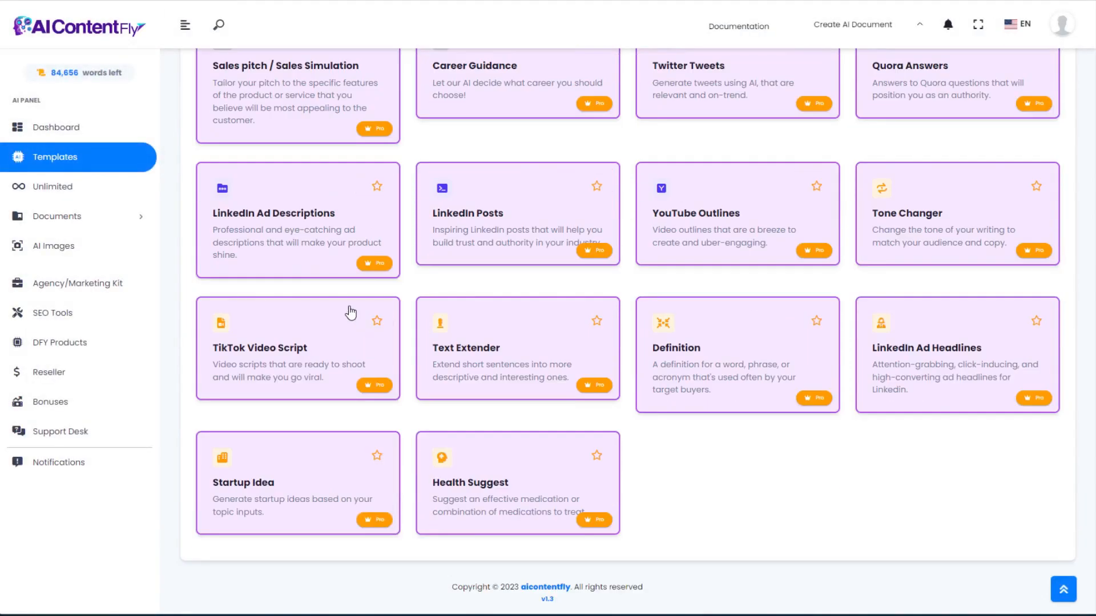
scroll(351, 315, "up", 20)
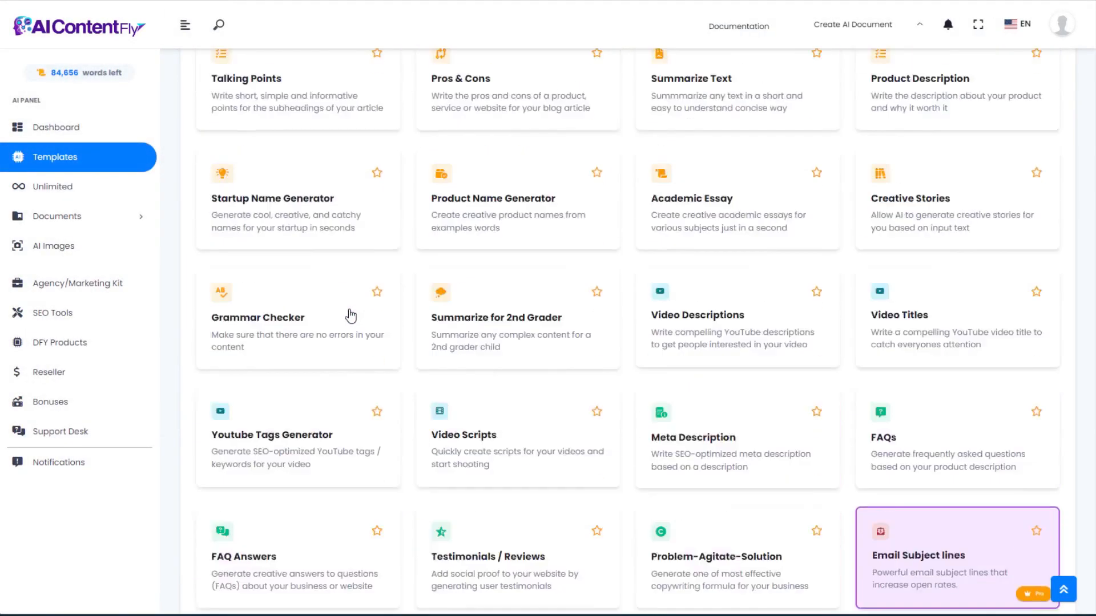
scroll(349, 312, "up", 5)
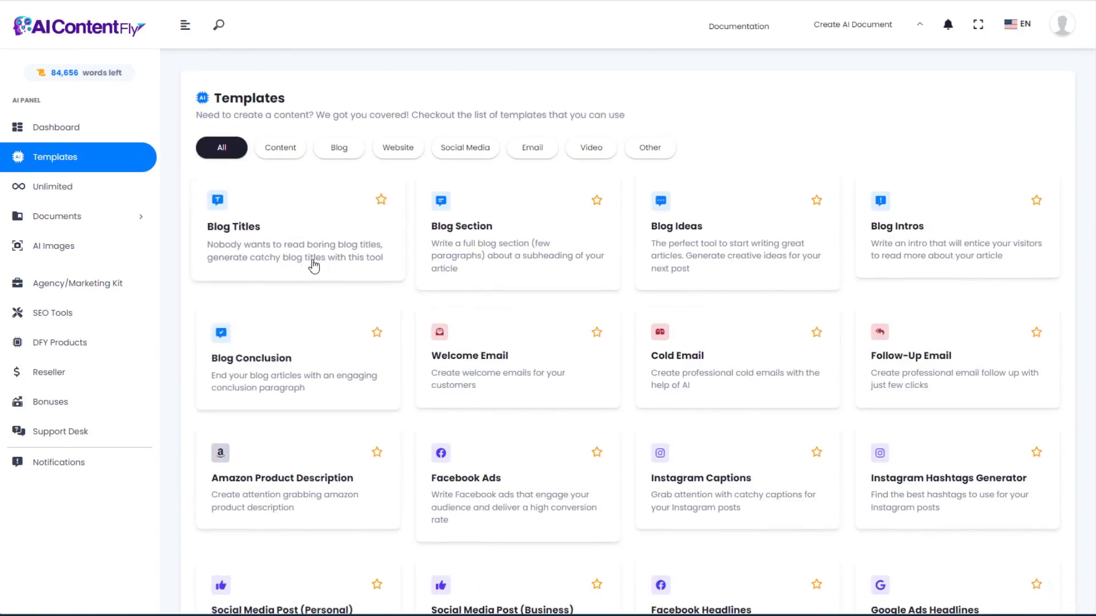